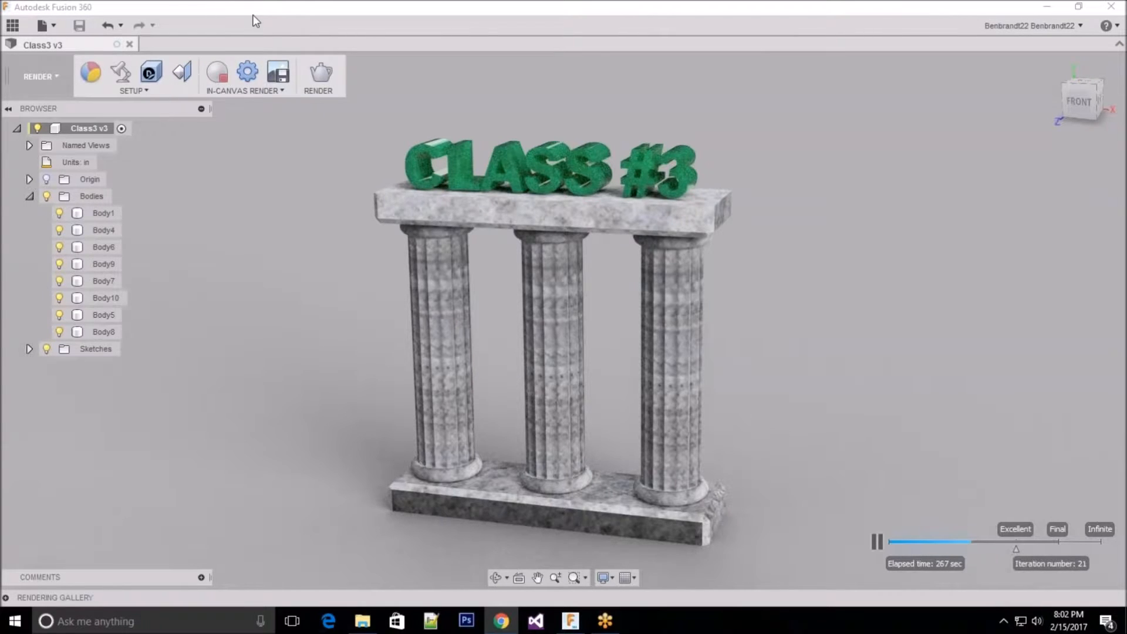
Step: Stop the in-canvas render, return the Class3 design to the Model workspace, and close it
{"action": "left_click", "coordinate": [217, 74]}
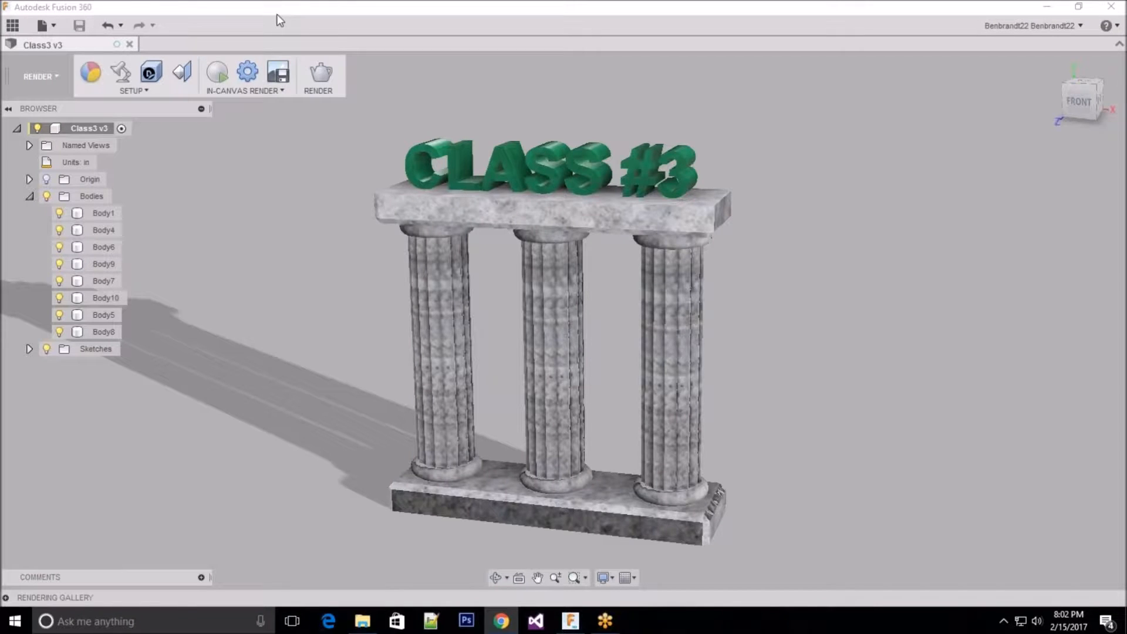
{"action": "left_click", "coordinate": [258, 7]}
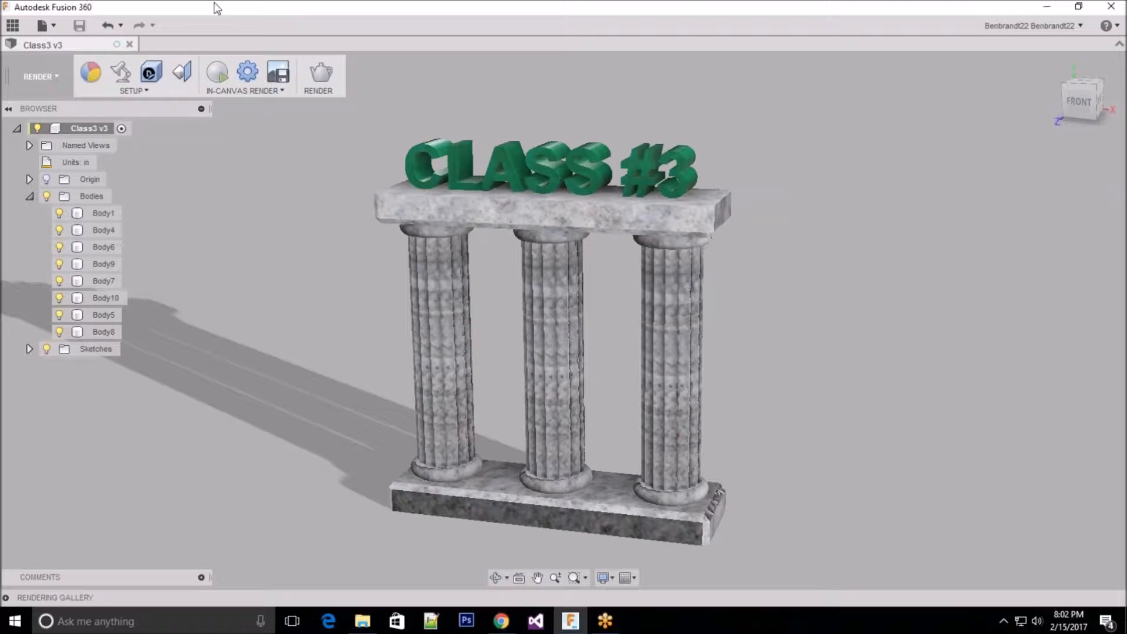
{"action": "left_click", "coordinate": [58, 73]}
{"action": "left_click", "coordinate": [38, 112]}
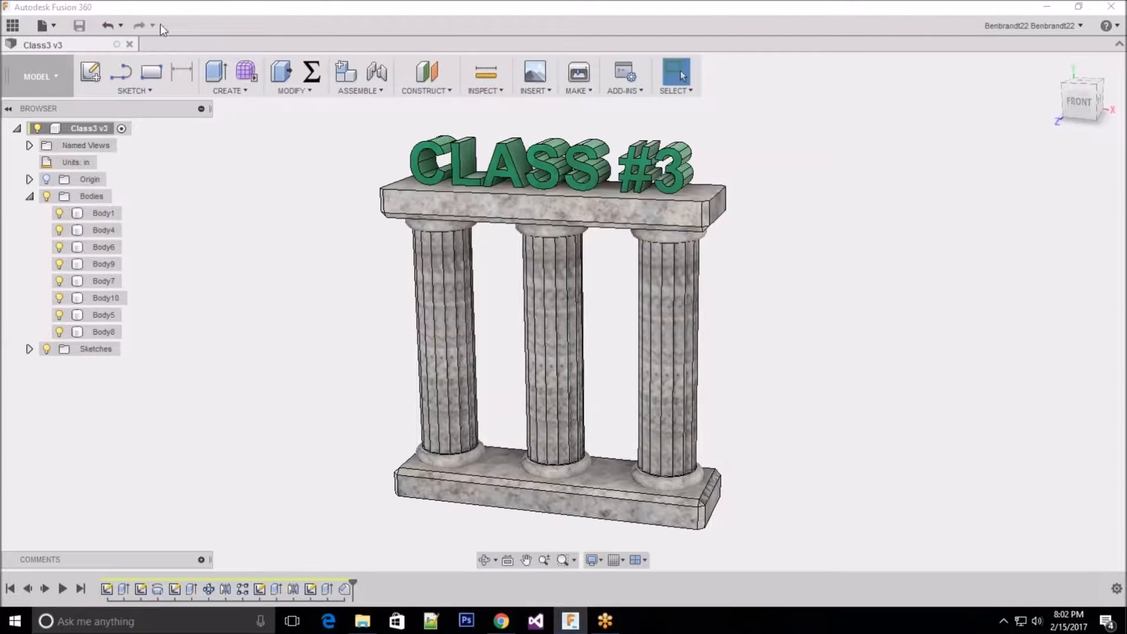
{"action": "left_click", "coordinate": [130, 45]}
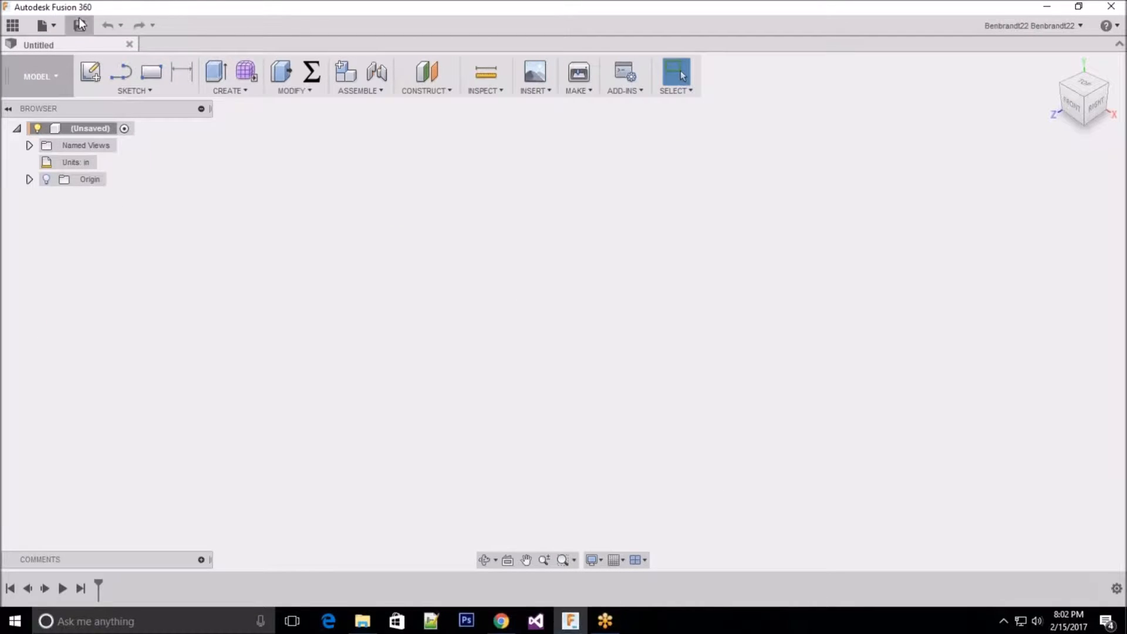
Step: Save the new empty design as TMA Table in the master folder of the TMA Fusion project
{"action": "left_click", "coordinate": [13, 25]}
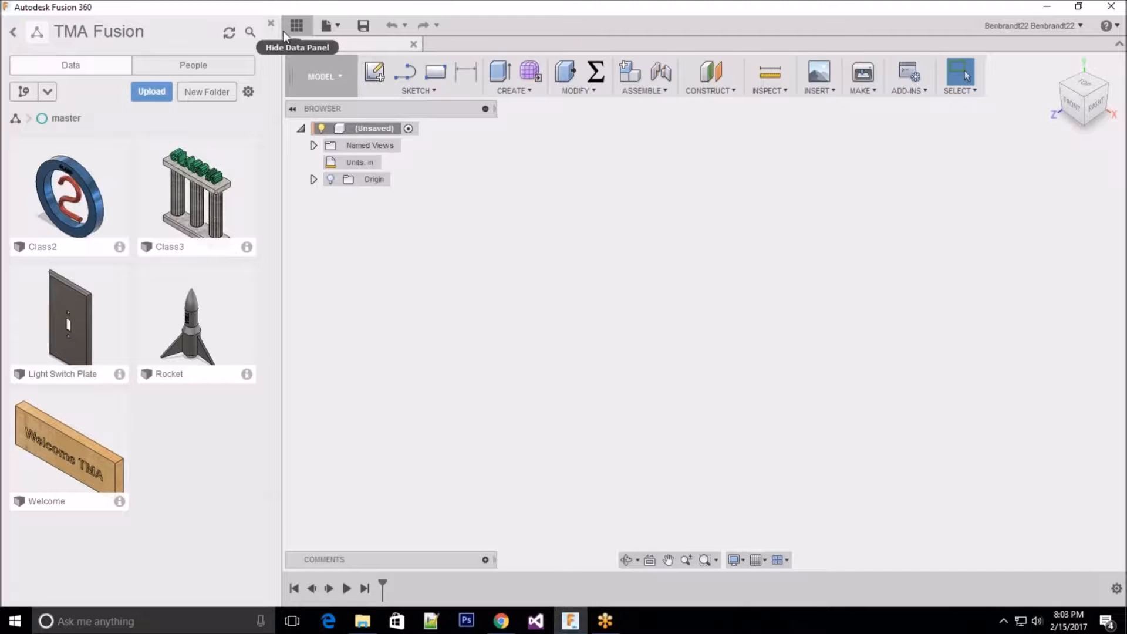
{"action": "left_click", "coordinate": [363, 25]}
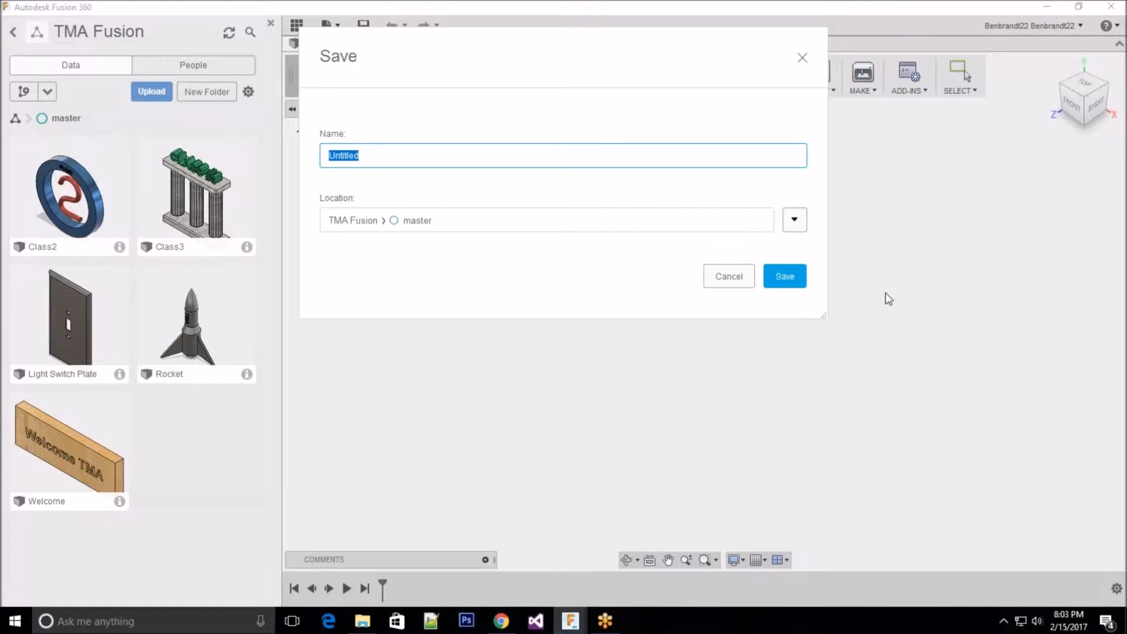
{"action": "type", "text": "TMA Table"}
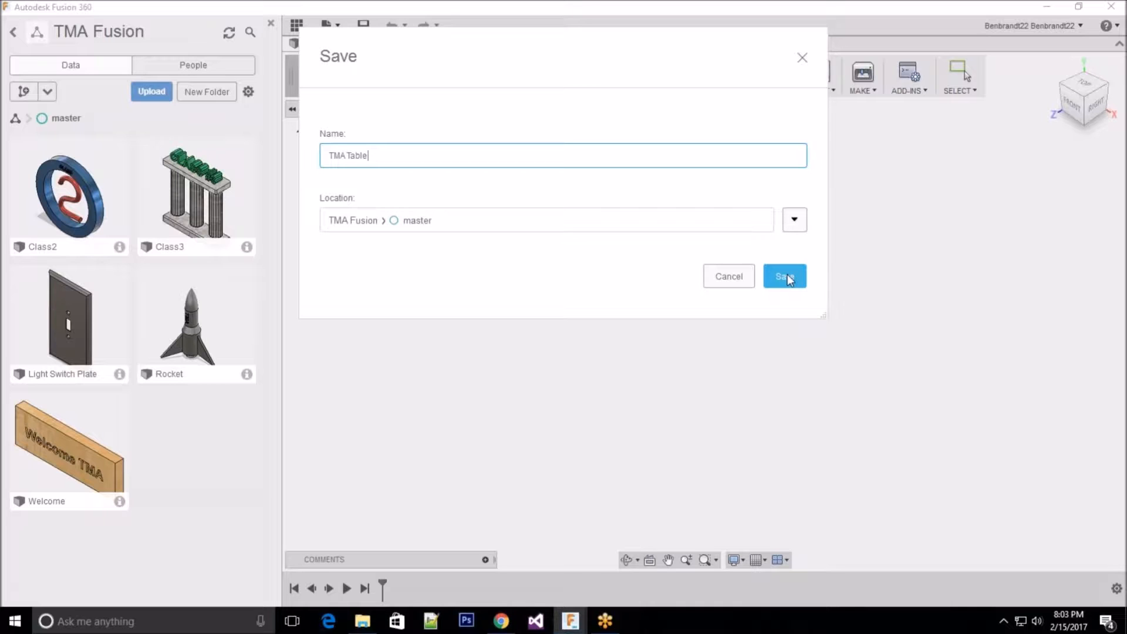
{"action": "left_click", "coordinate": [790, 279]}
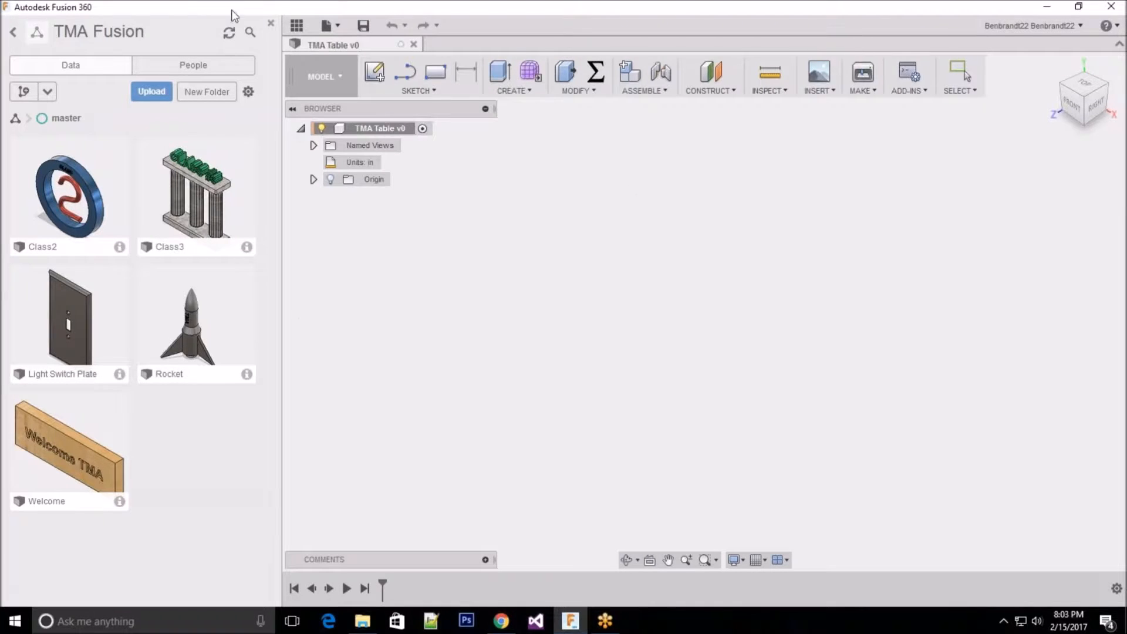
{"action": "left_click", "coordinate": [298, 27]}
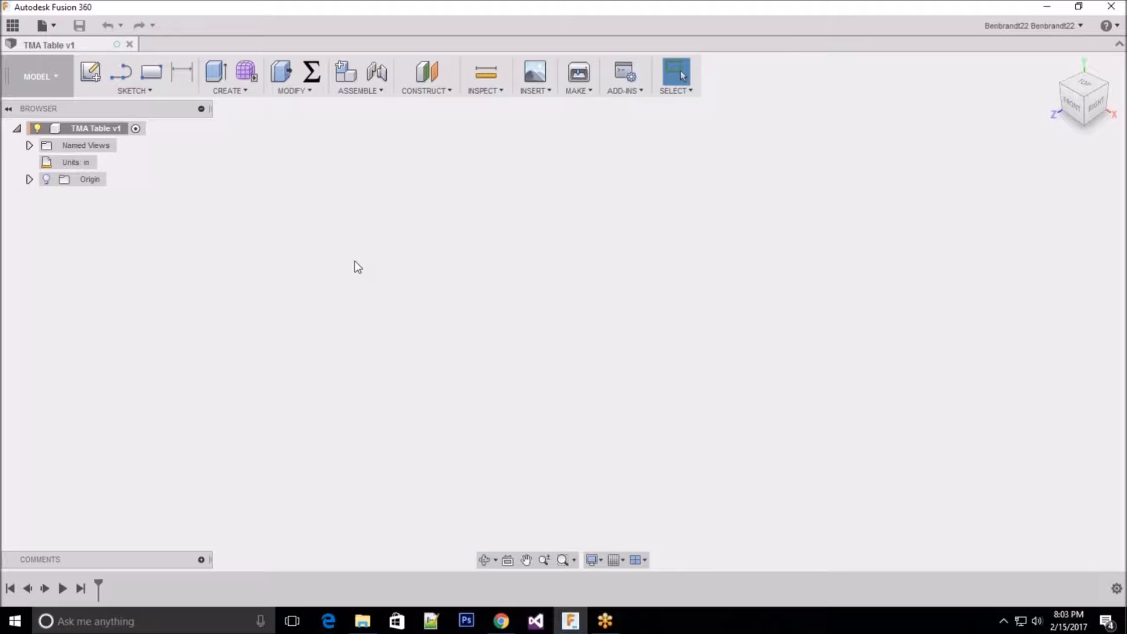
Step: Make the design's origin planes and axes visible
{"action": "left_click", "coordinate": [30, 179]}
{"action": "left_click", "coordinate": [46, 179]}
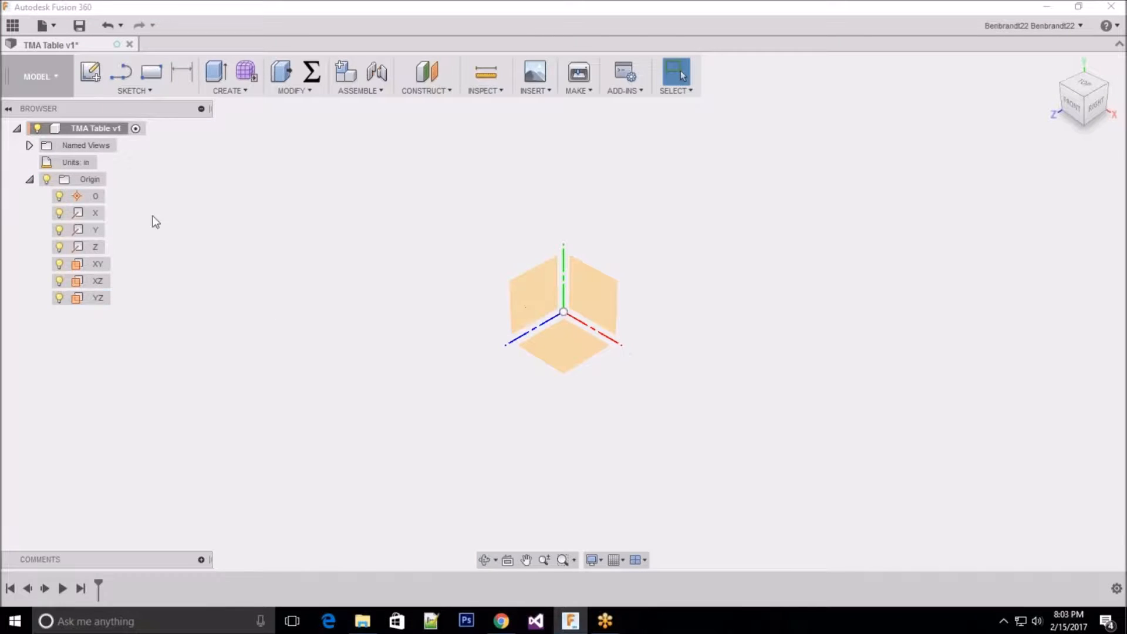
{"action": "left_click", "coordinate": [29, 180]}
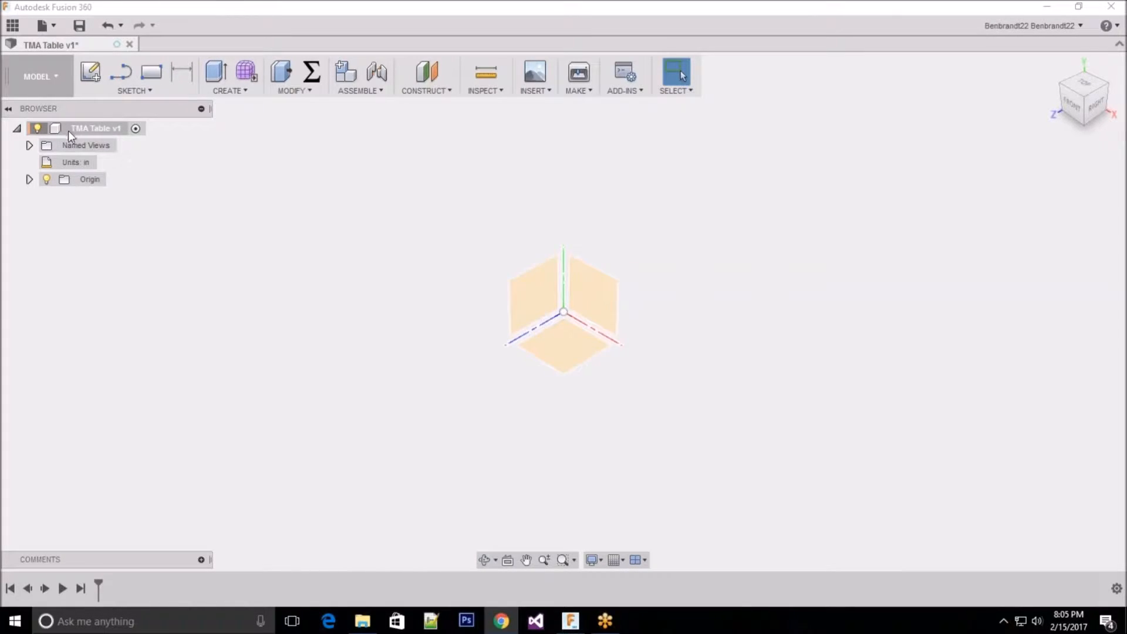
Step: Create a new component under the TMA Table root and name it Top
{"action": "right_click", "coordinate": [113, 133]}
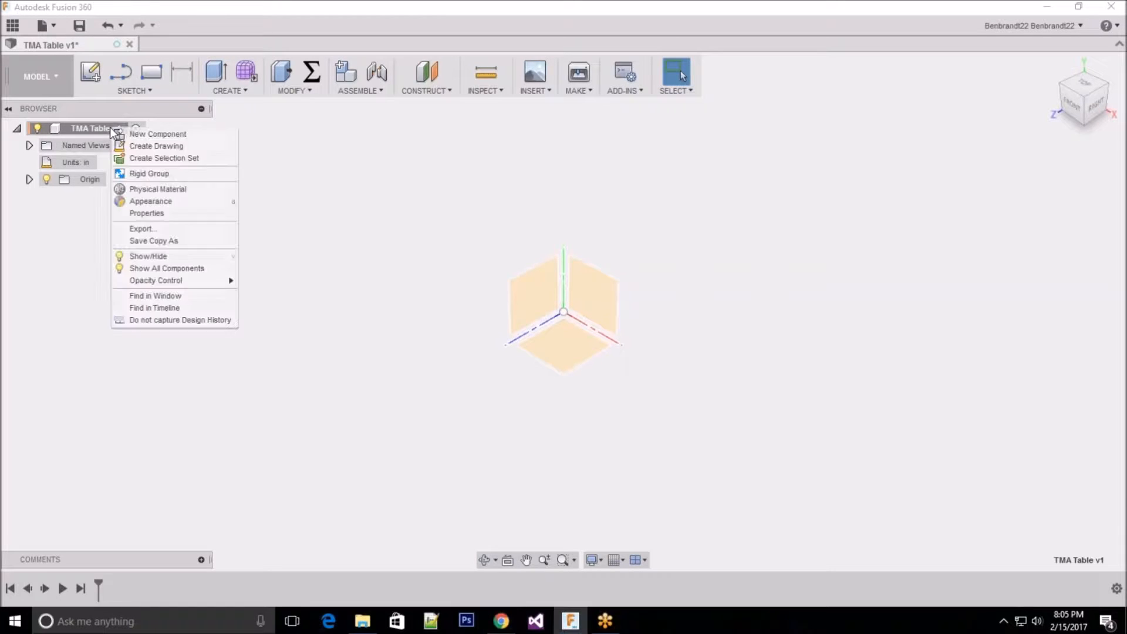
{"action": "left_click", "coordinate": [195, 135]}
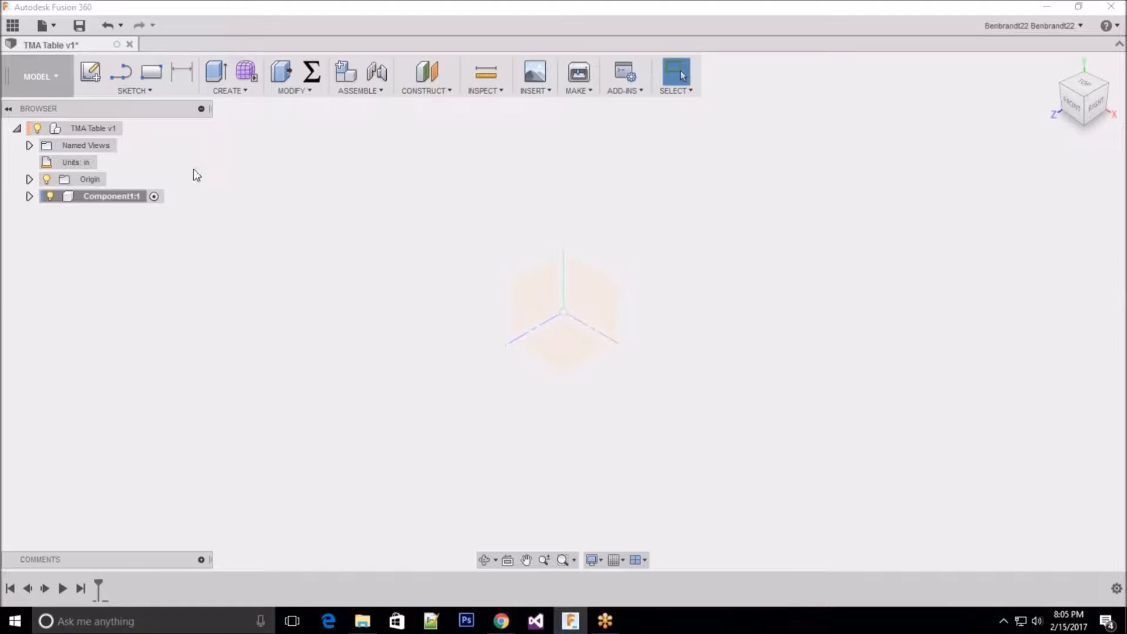
{"action": "left_click", "coordinate": [123, 198]}
{"action": "double_click", "coordinate": [128, 197]}
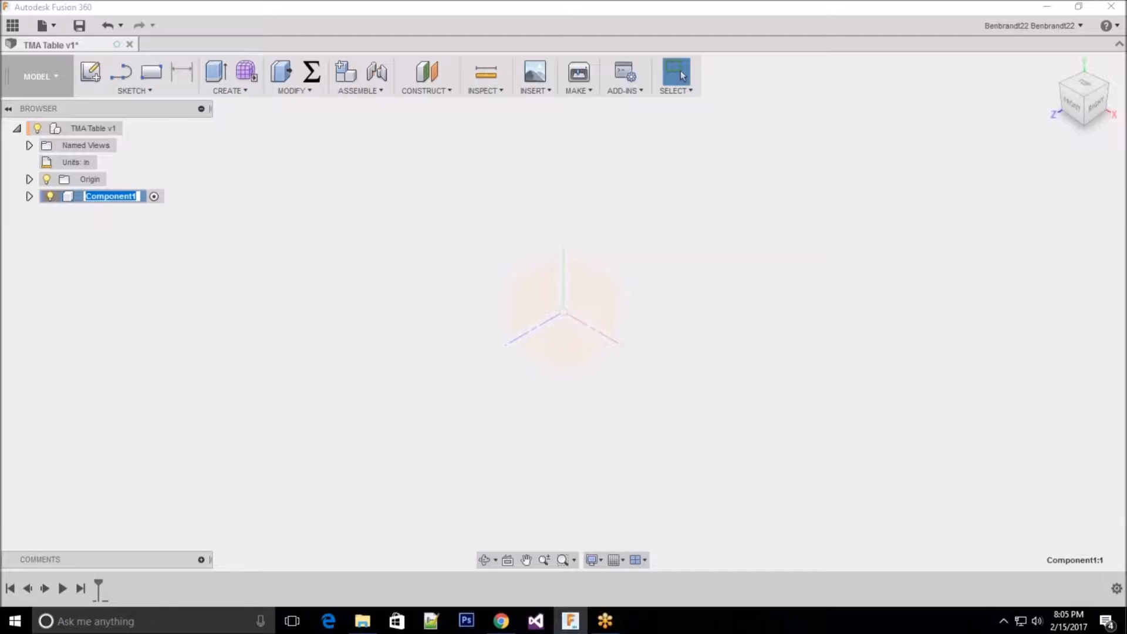
{"action": "type", "text": "Top"}
{"action": "key", "text": "Return"}
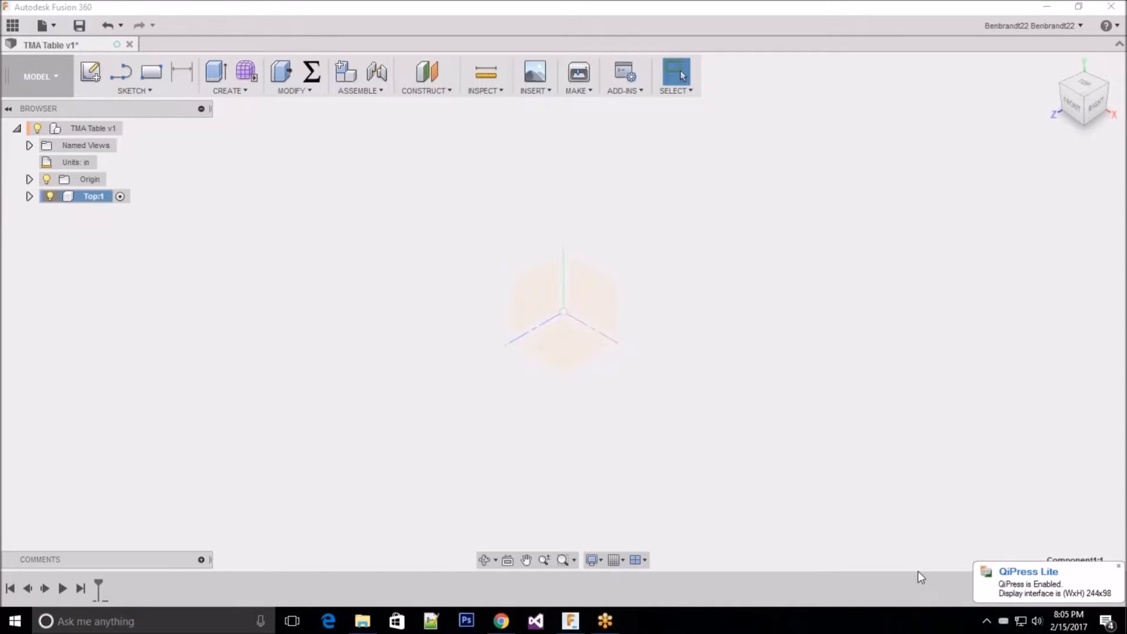
{"action": "left_click", "coordinate": [1119, 567]}
{"action": "left_click_drag", "start_coordinate": [1030, 551], "coordinate": [1038, 552]}
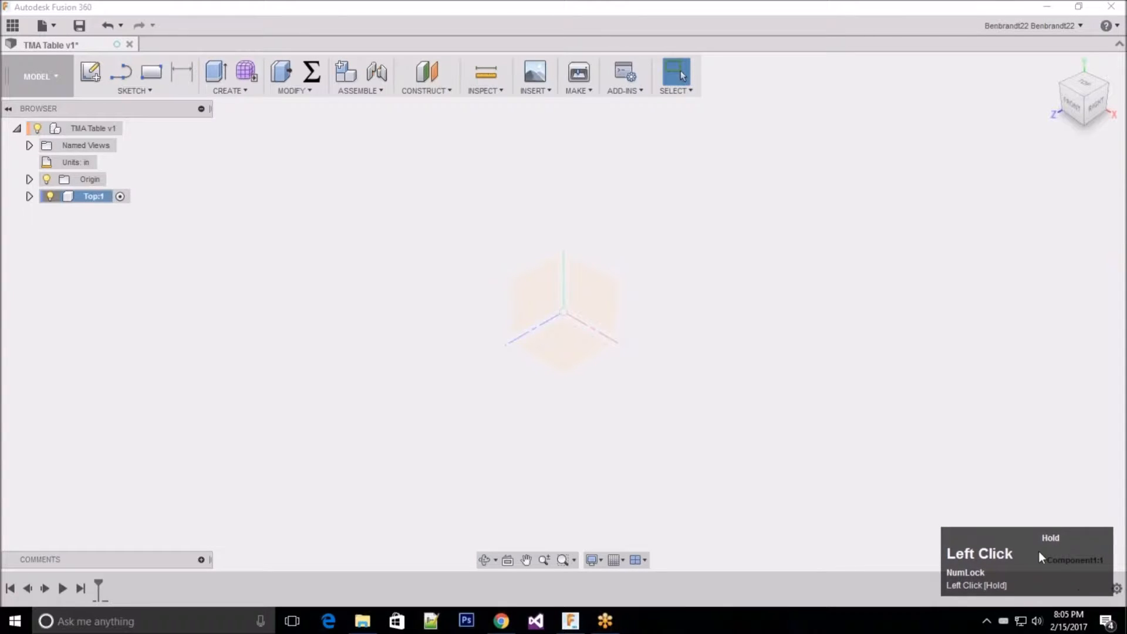
{"action": "right_click", "coordinate": [1038, 551]}
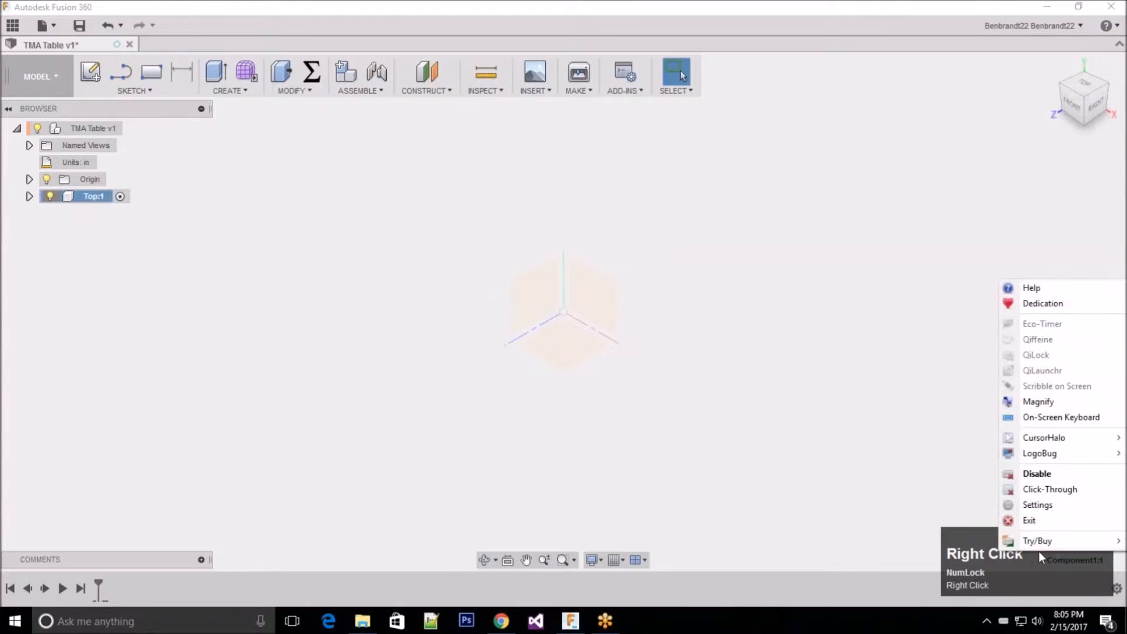
{"action": "left_click", "coordinate": [1061, 491]}
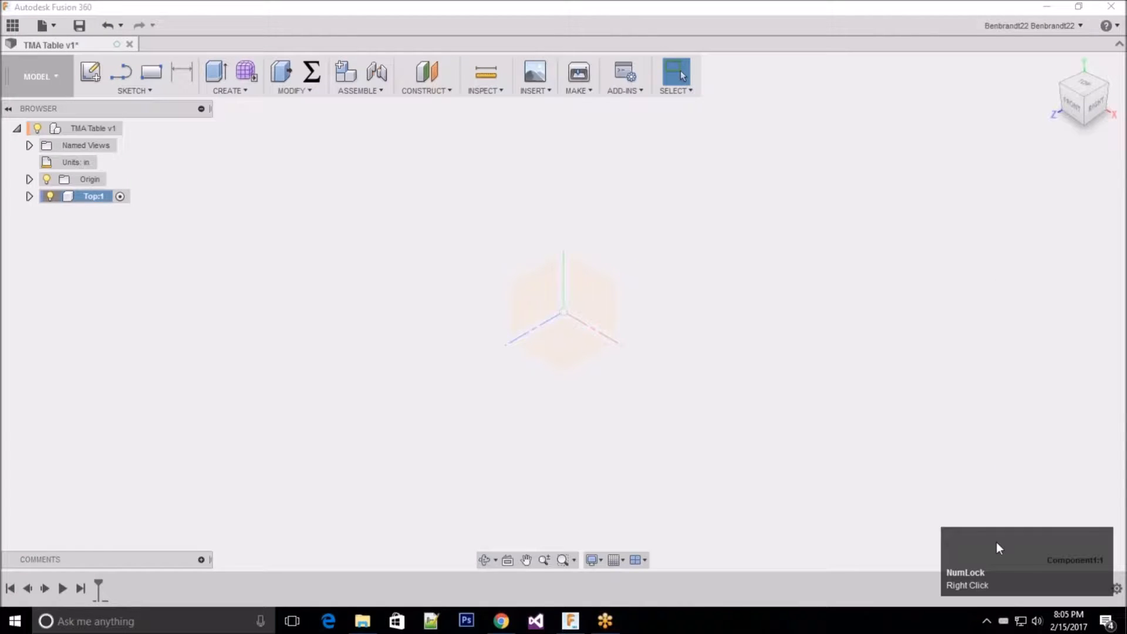
{"action": "right_click", "coordinate": [995, 541]}
{"action": "left_click", "coordinate": [785, 480]}
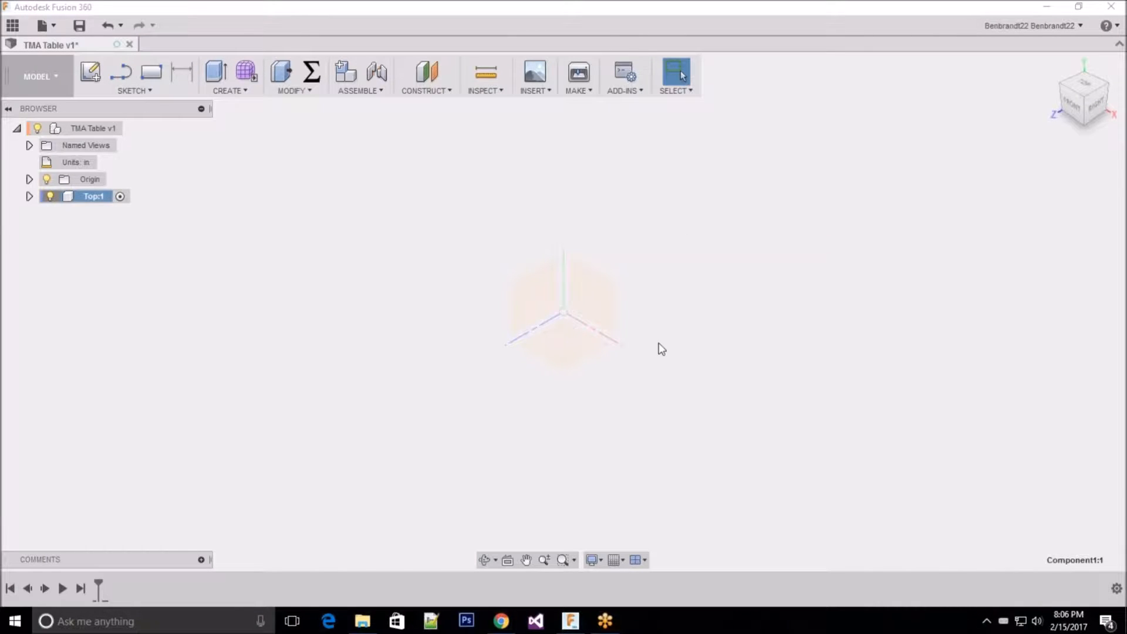
{"action": "left_click", "coordinate": [272, 8]}
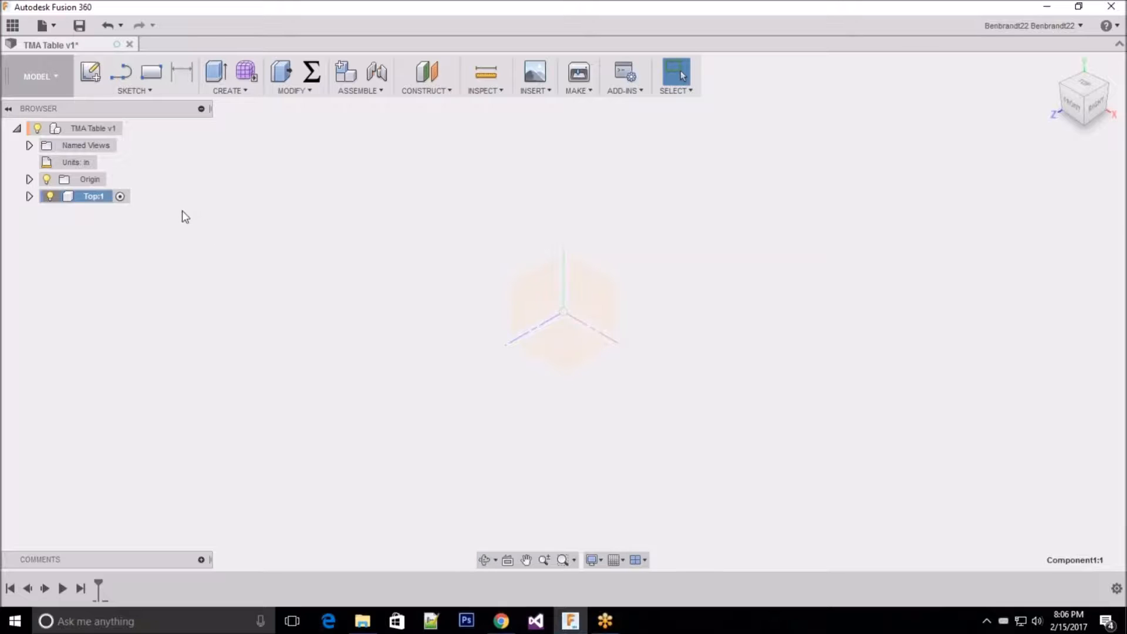
Step: Start a sketch on the horizontal XZ plane in the Top component and place a center rectangle's midpoint on the origin
{"action": "left_click", "coordinate": [93, 74]}
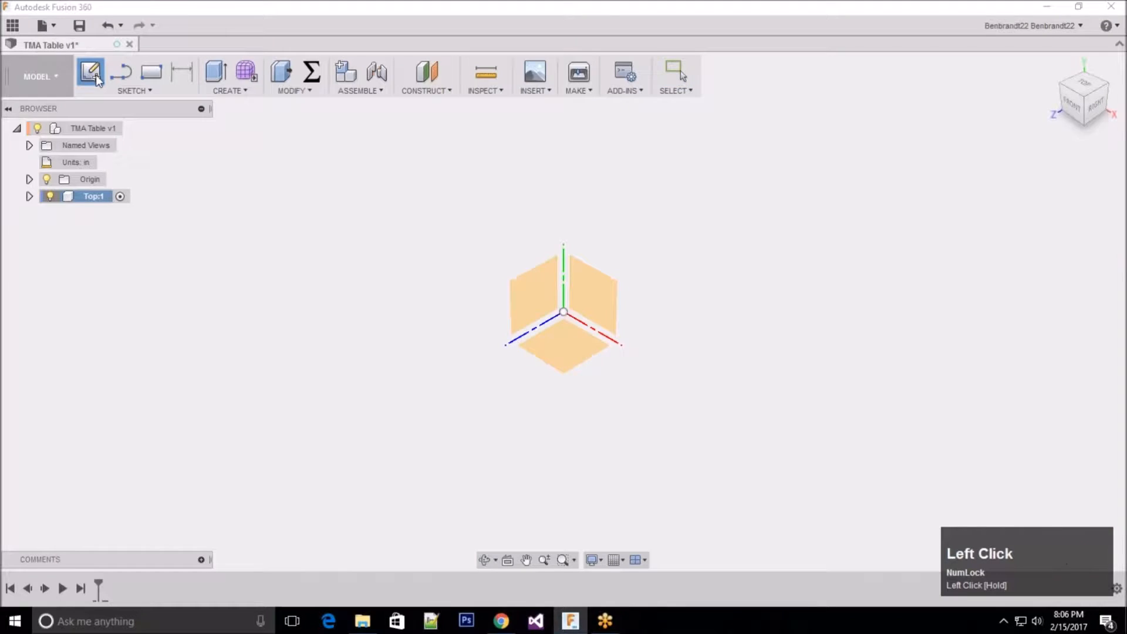
{"action": "left_click", "coordinate": [573, 347]}
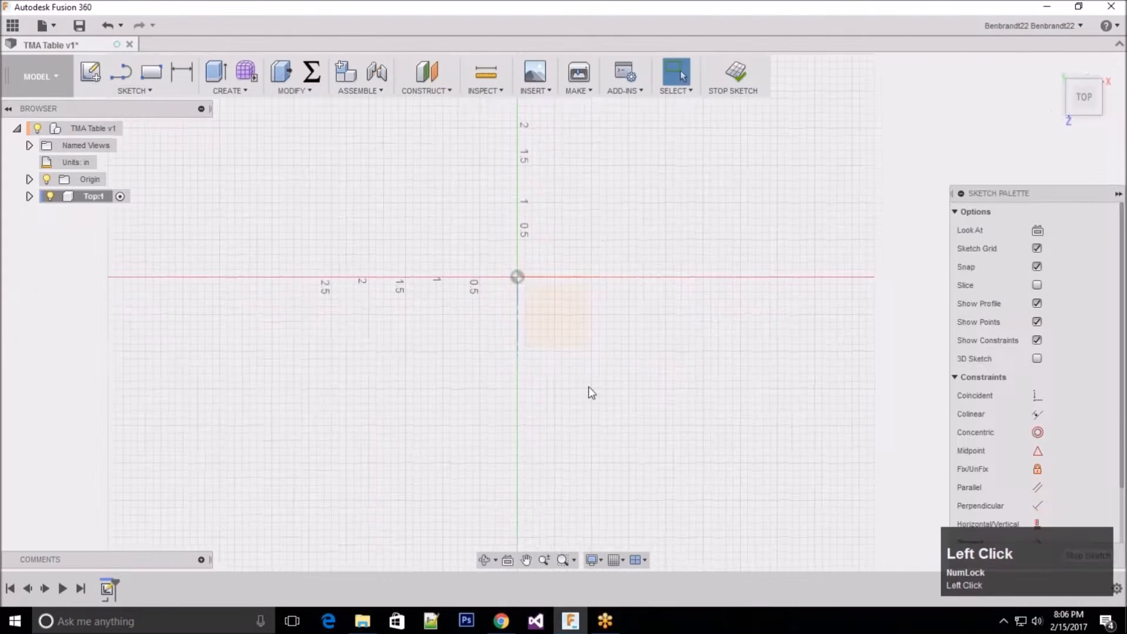
{"action": "left_click", "coordinate": [147, 91]}
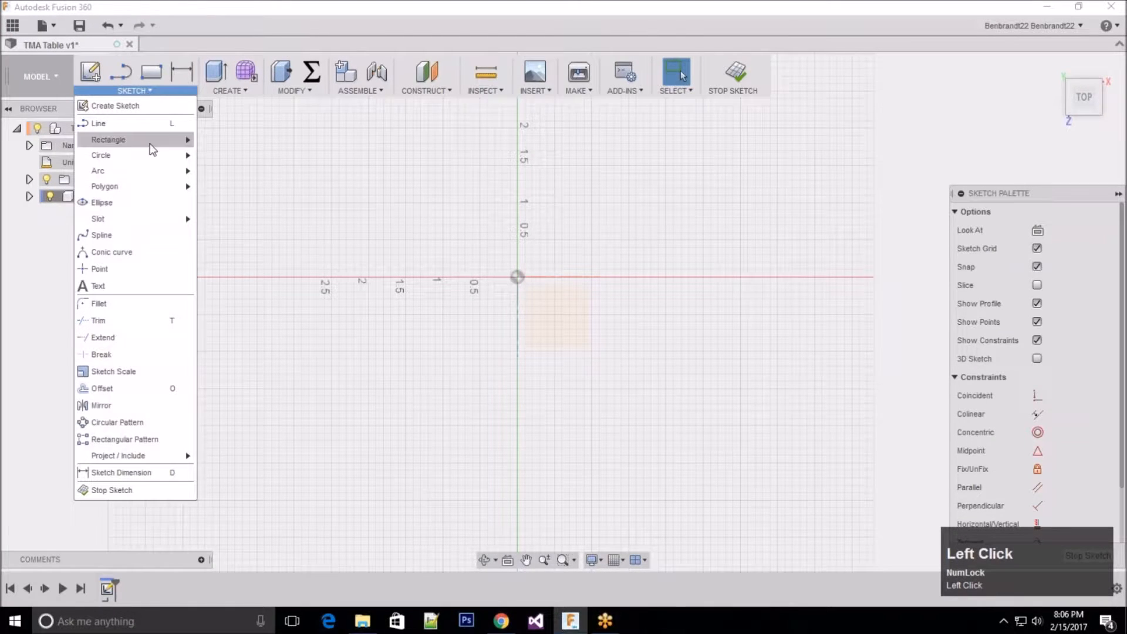
{"action": "mouse_move", "coordinate": [168, 140]}
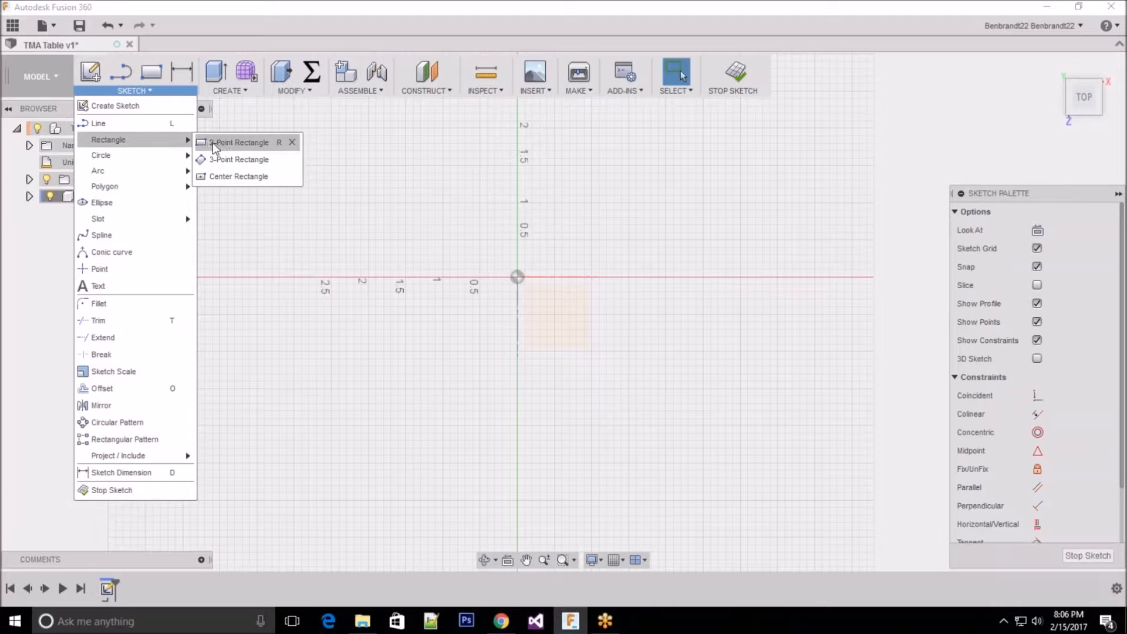
{"action": "left_click", "coordinate": [234, 175]}
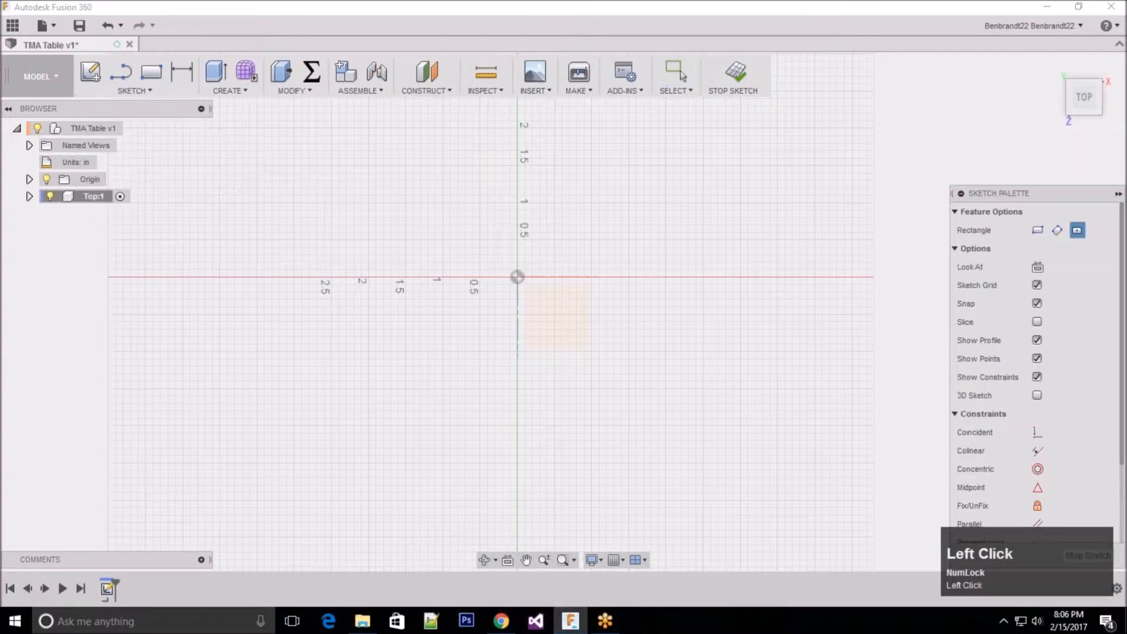
{"action": "left_click", "coordinate": [519, 277]}
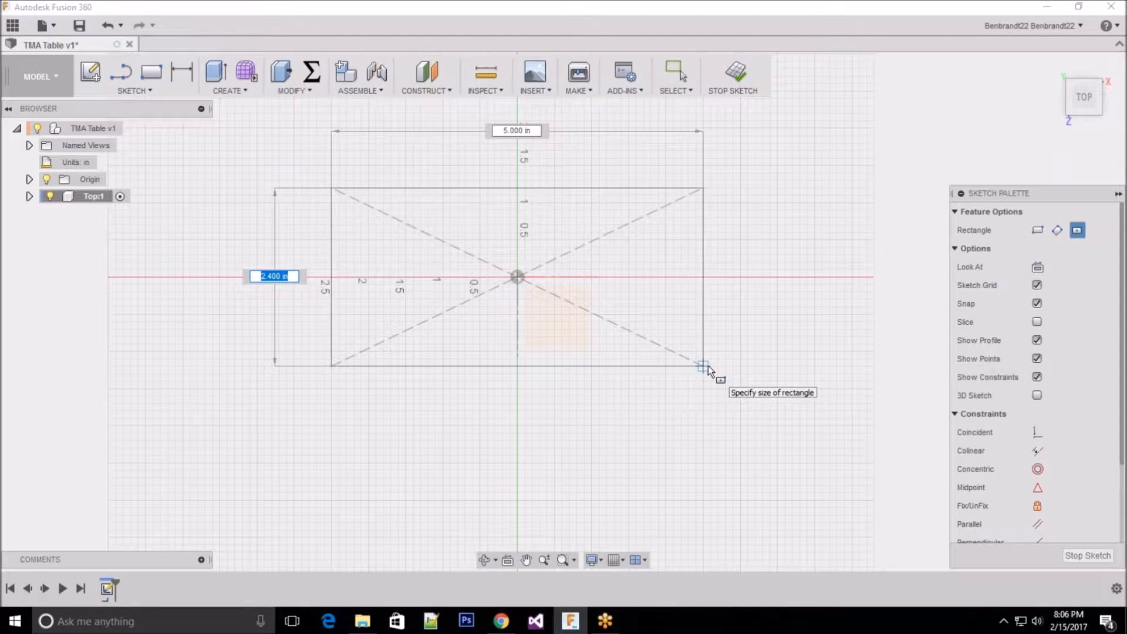
Step: Size the center rectangle to 24 in deep by 48 in wide and finish the sketch
{"action": "type", "text": "24"}
{"action": "key", "text": "Tab"}
{"action": "type", "text": "48"}
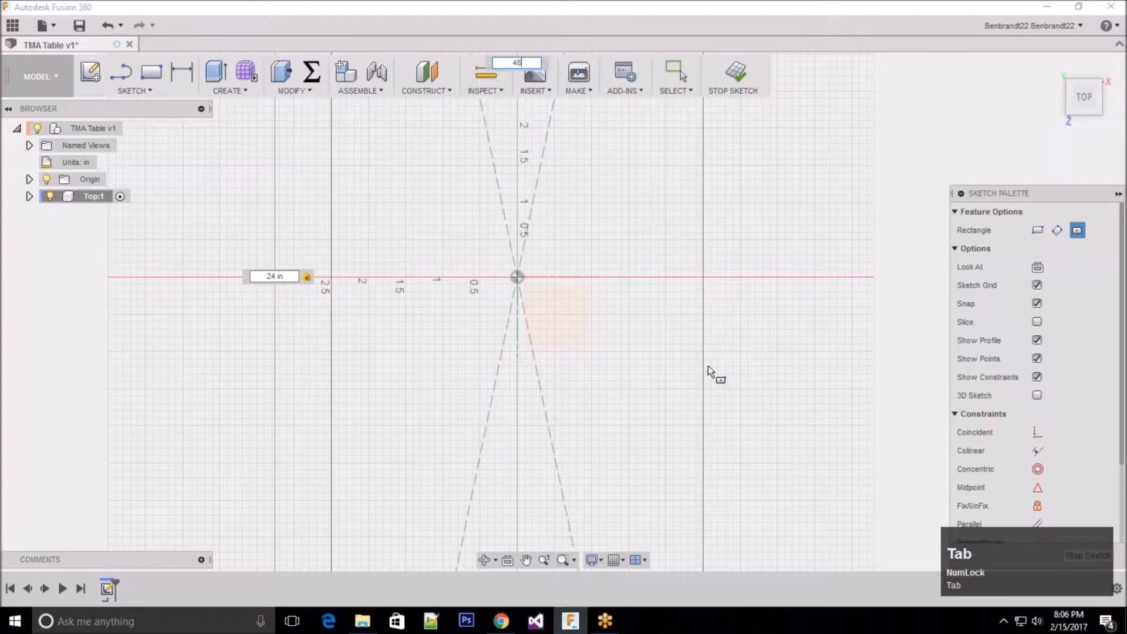
{"action": "scroll", "coordinate": [688, 362], "scroll_direction": "up", "scroll_amount": 8}
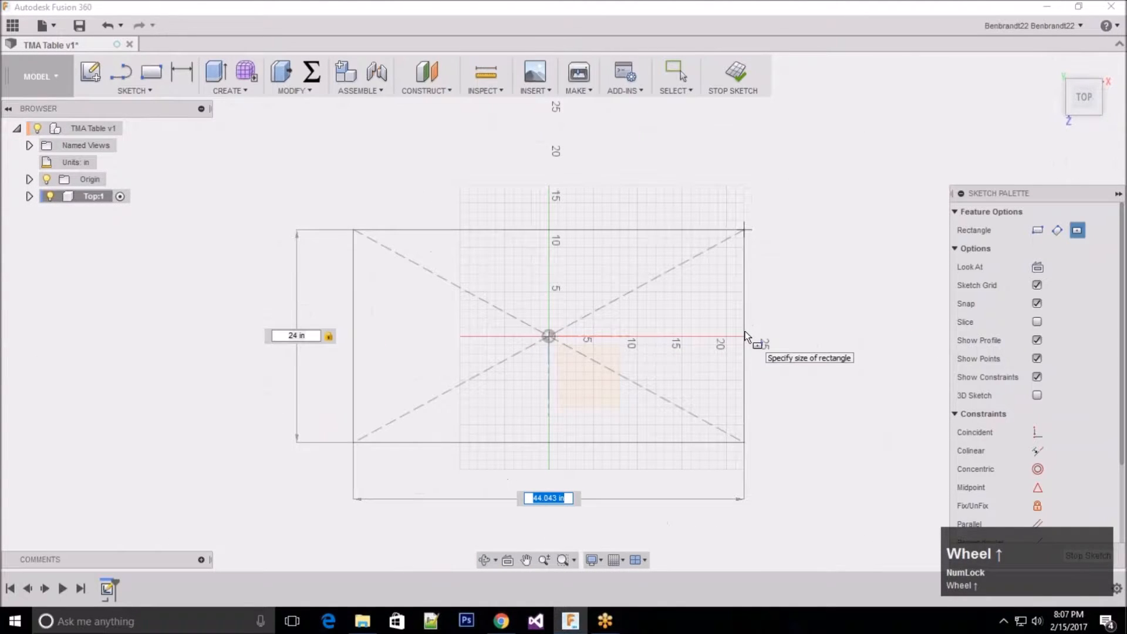
{"action": "key", "text": "Tab"}
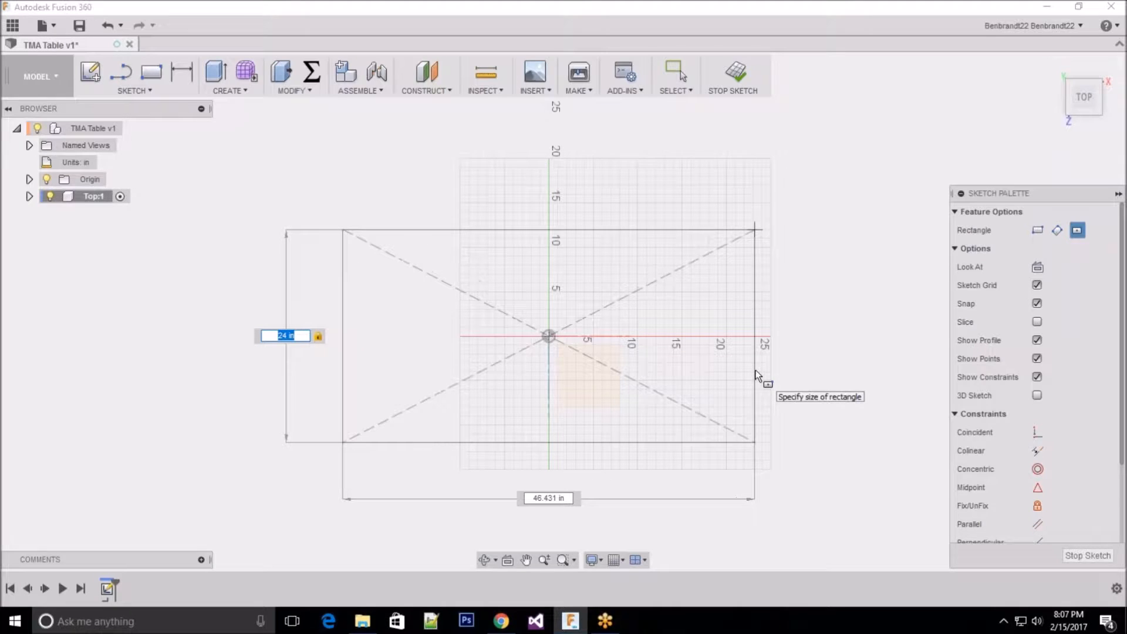
{"action": "type", "text": "24"}
{"action": "key", "text": "Tab"}
{"action": "key", "text": "Tab"}
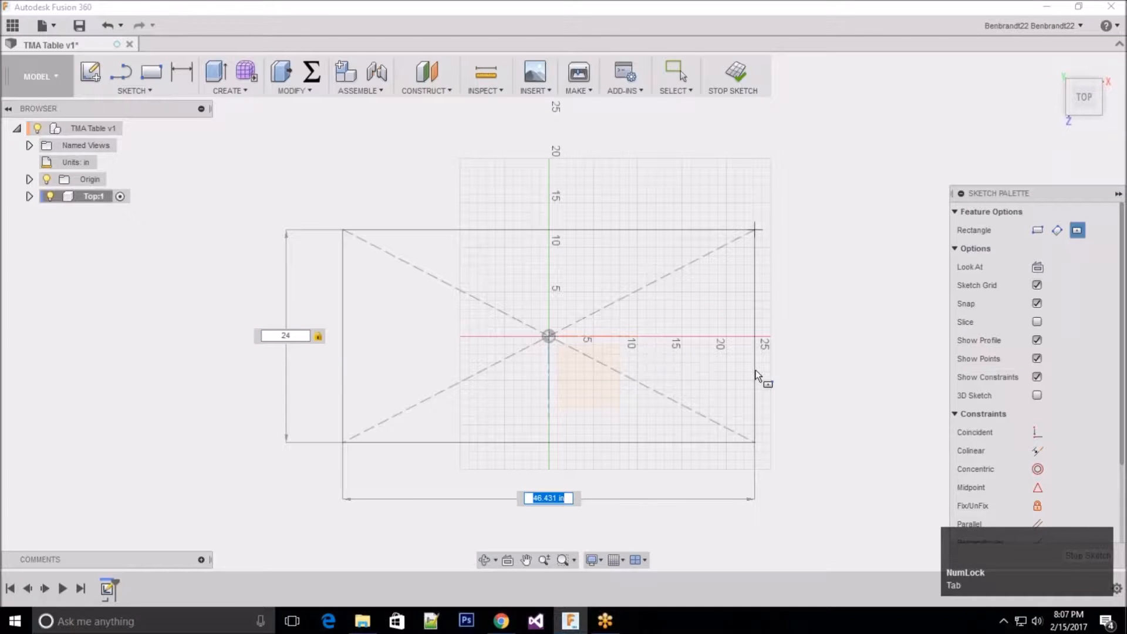
{"action": "type", "text": "48"}
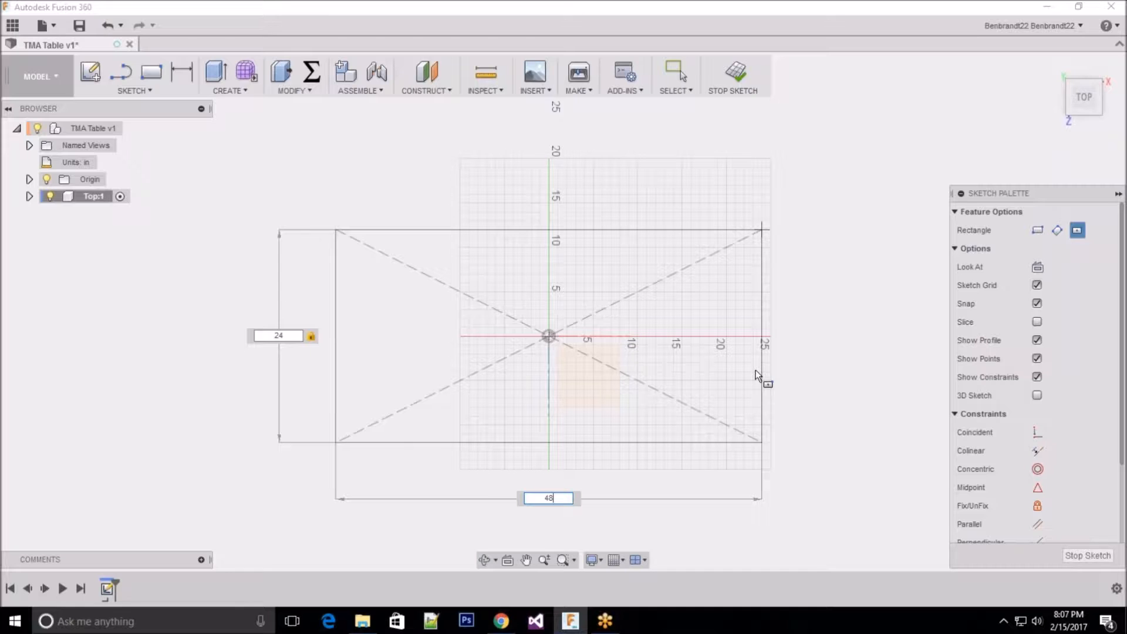
{"action": "key", "text": "Return"}
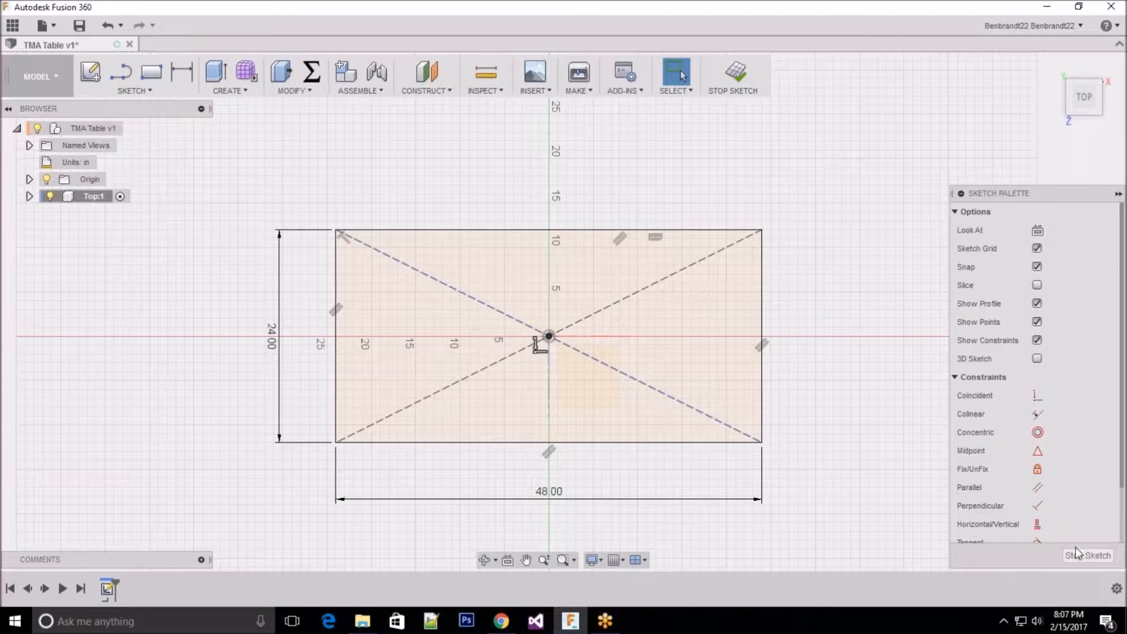
{"action": "left_click", "coordinate": [1092, 553]}
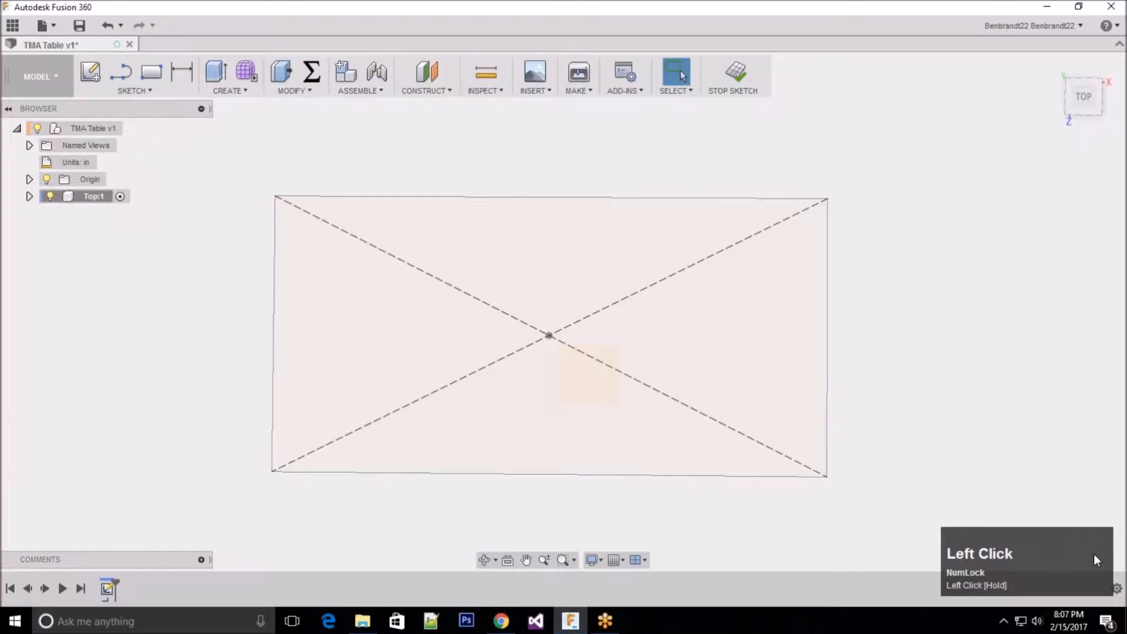
Step: Extrude the 24 by 48 inch rectangle upward 1.5 in as a new body for the tabletop
{"action": "scroll", "coordinate": [552, 319], "scroll_direction": "up", "scroll_amount": 5}
{"action": "scroll", "coordinate": [523, 310], "scroll_direction": "up", "scroll_amount": 2}
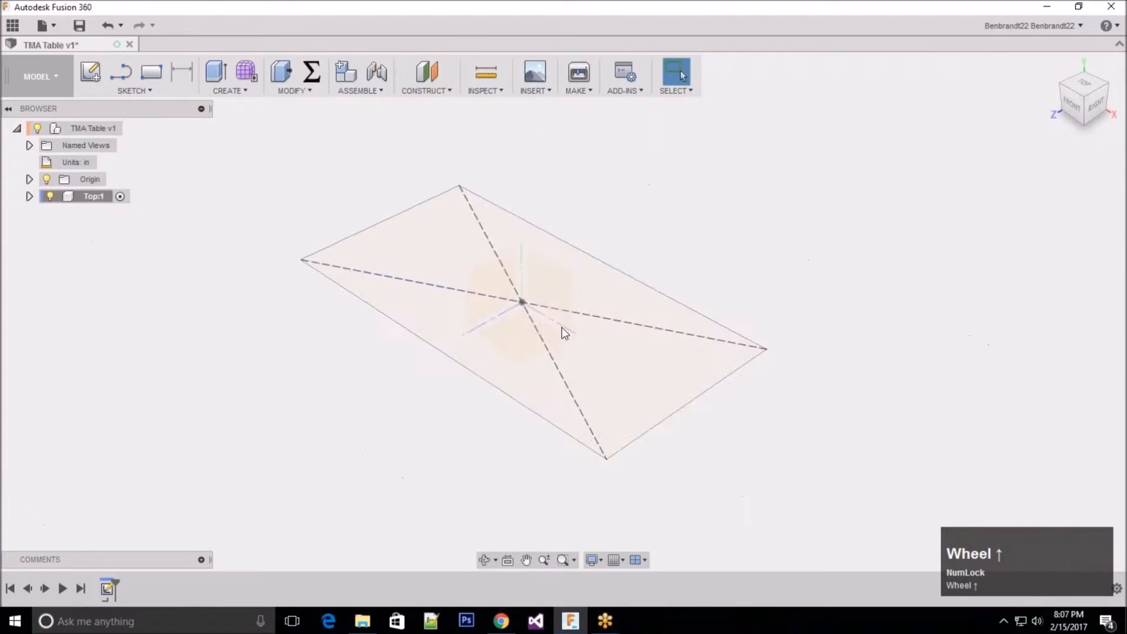
{"action": "left_click", "coordinate": [228, 90]}
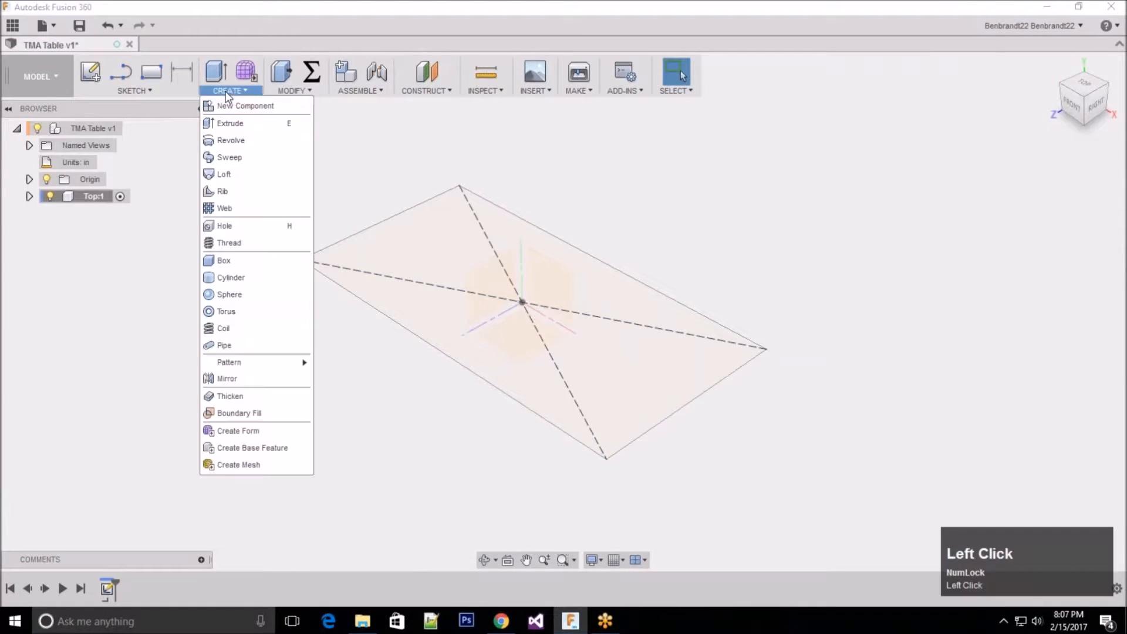
{"action": "left_click", "coordinate": [230, 126]}
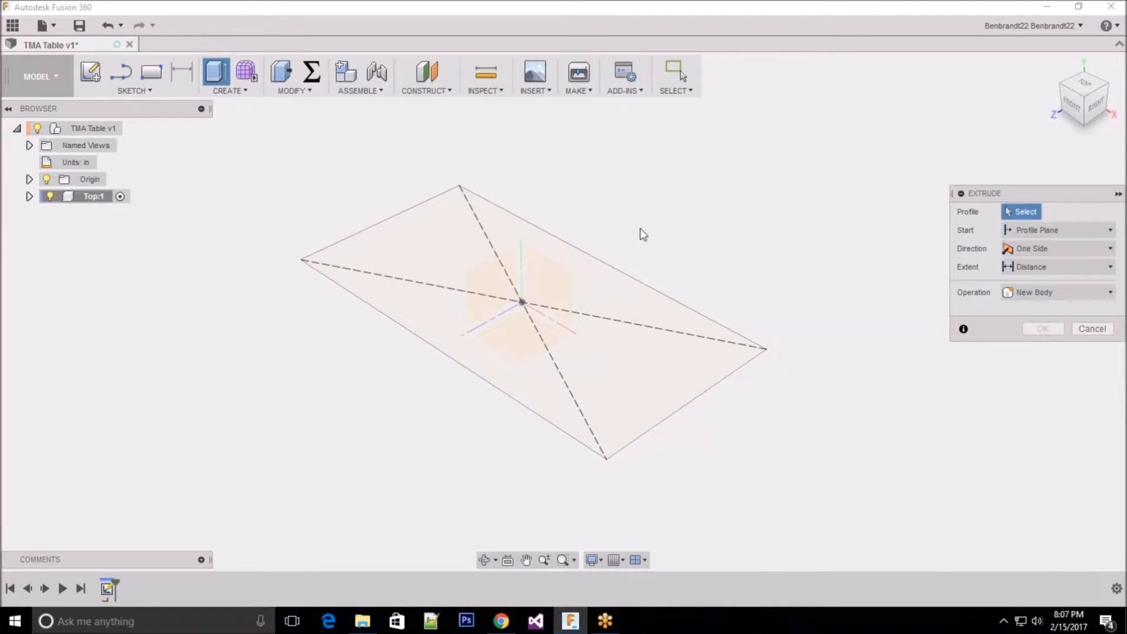
{"action": "left_click", "coordinate": [560, 281]}
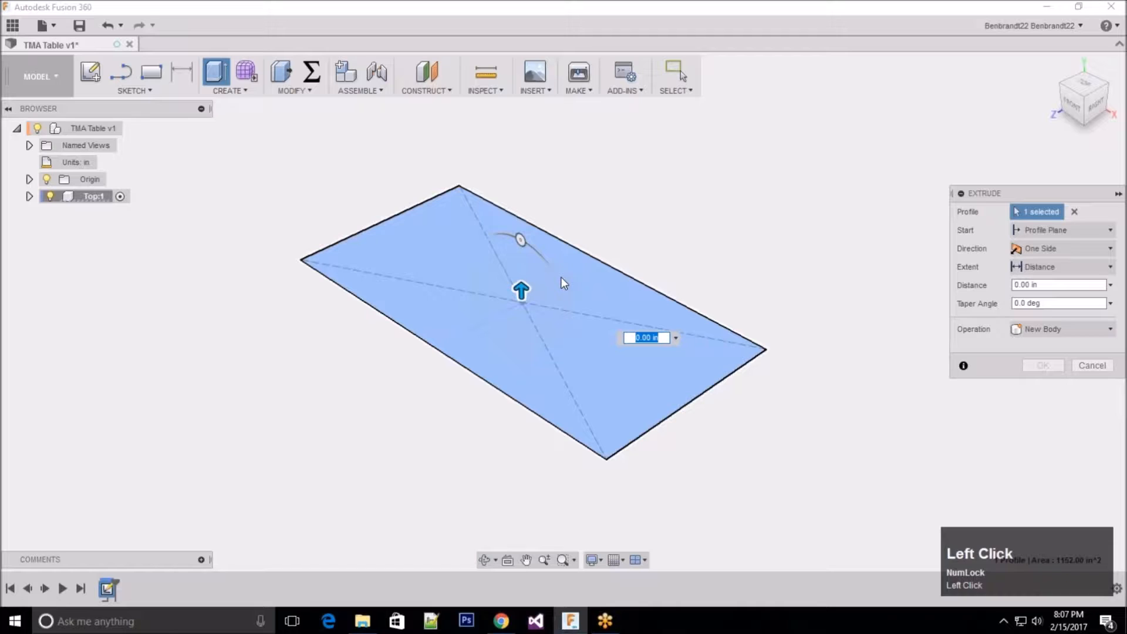
{"action": "left_click_drag", "start_coordinate": [519, 292], "coordinate": [521, 252]}
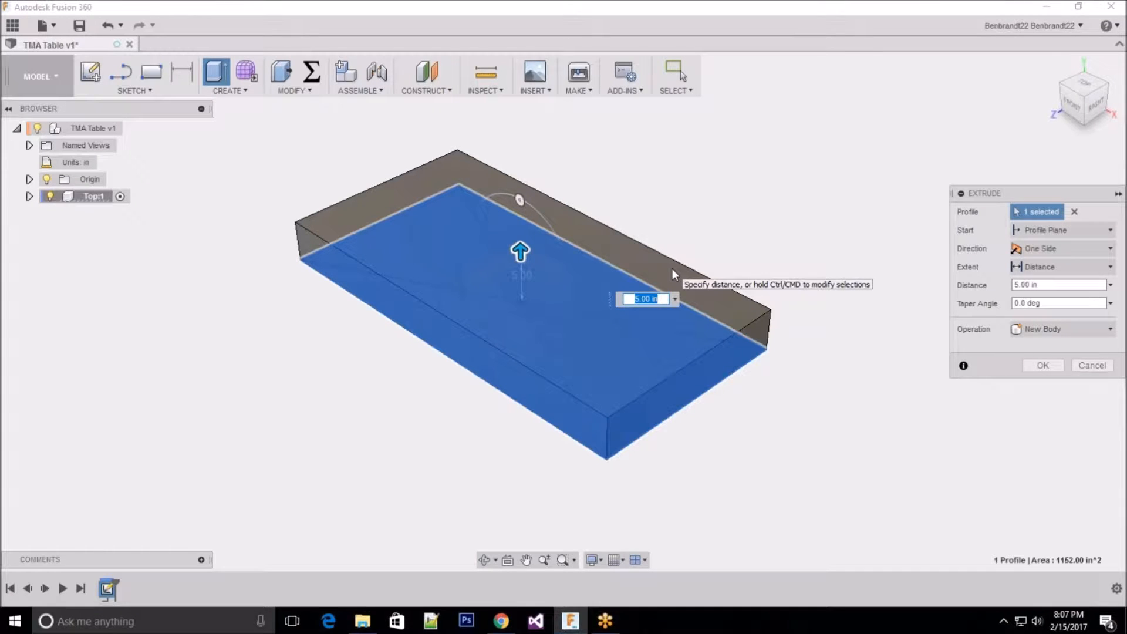
{"action": "type", "text": "1.5"}
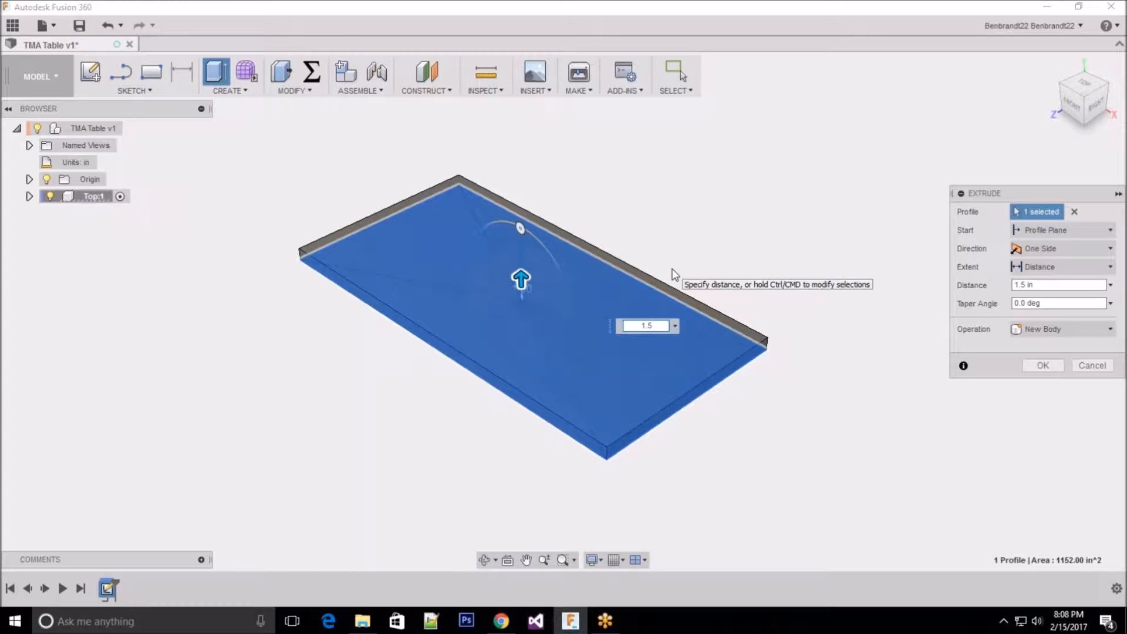
{"action": "key", "text": "Return"}
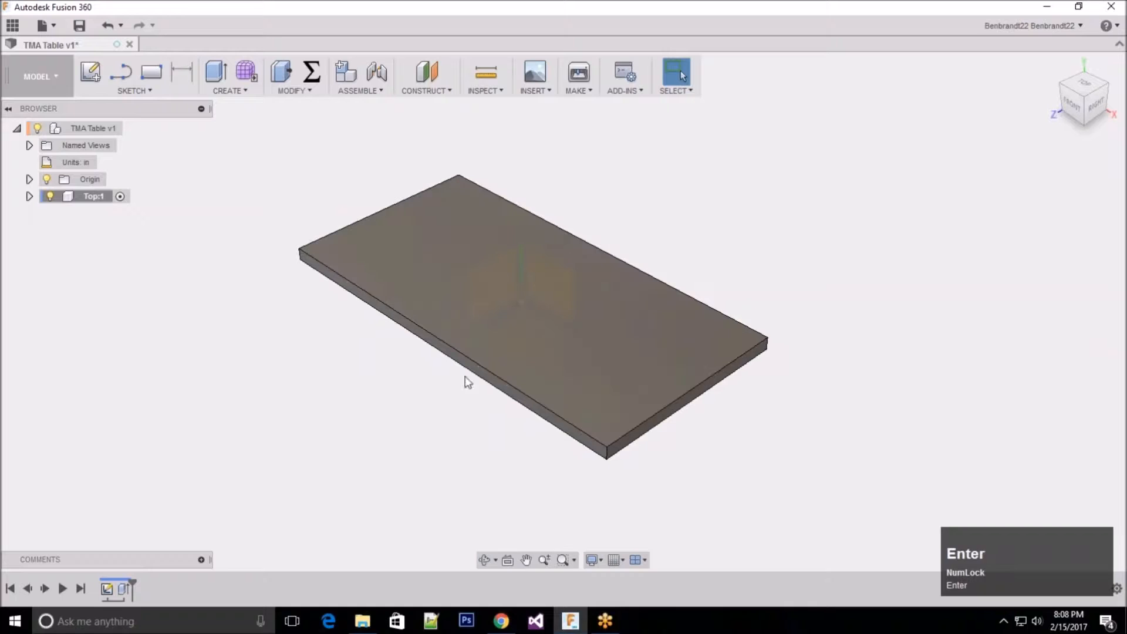
{"action": "middle_click", "coordinate": [407, 322]}
{"action": "middle_click_drag", "start_coordinate": [485, 356], "coordinate": [499, 376]}
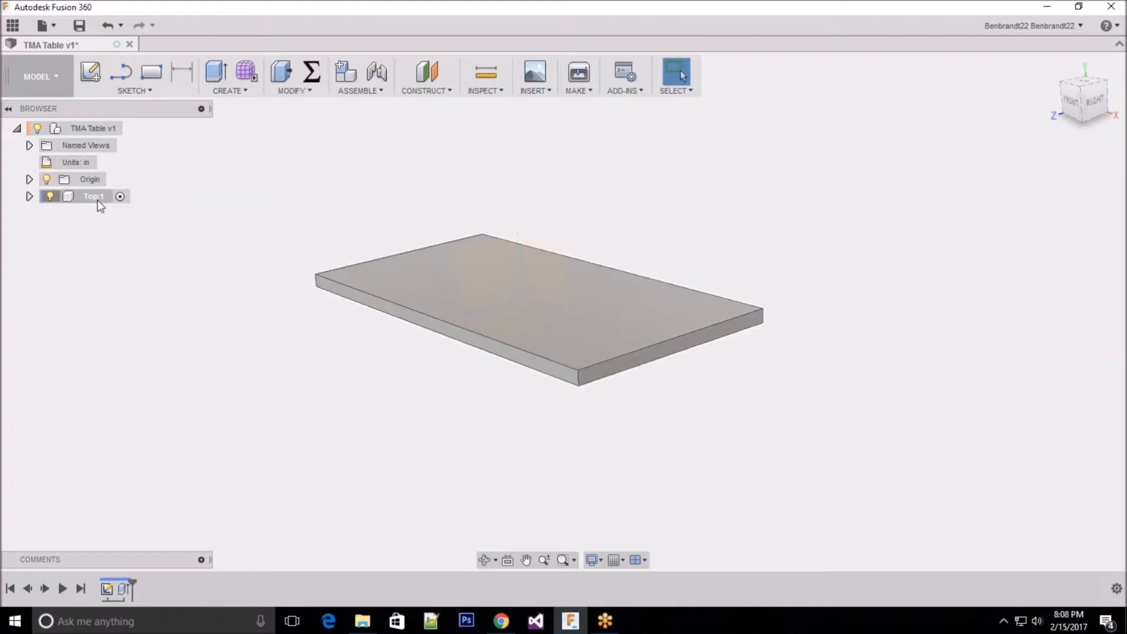
{"action": "left_click", "coordinate": [298, 176]}
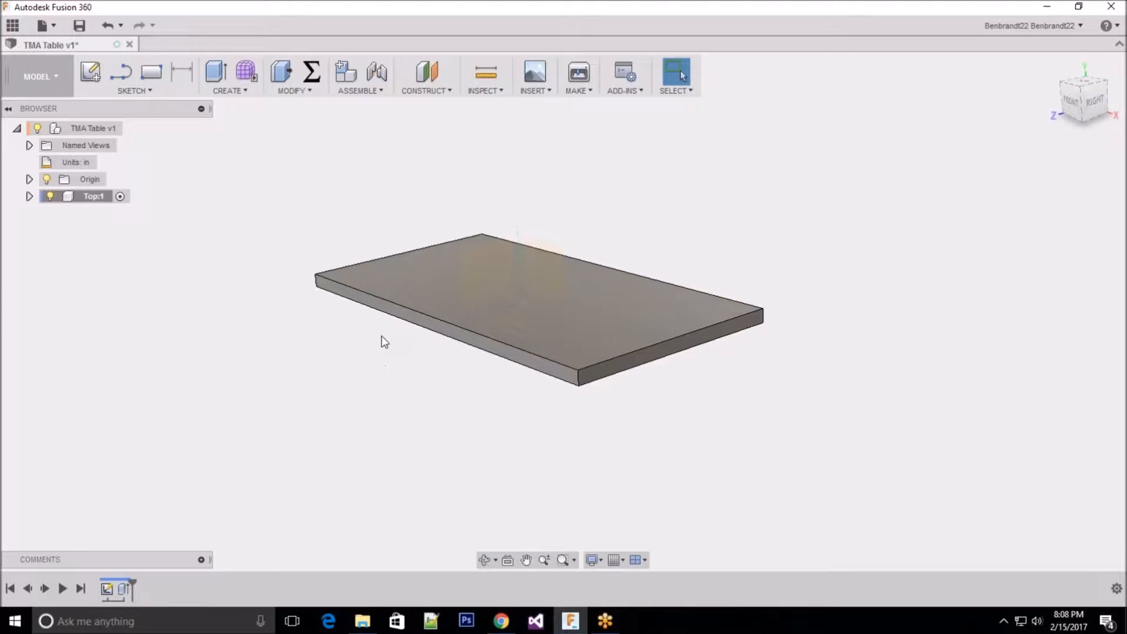
{"action": "mouse_move", "coordinate": [372, 349]}
{"action": "middle_mouse_down"}
{"action": "mouse_move", "coordinate": [368, 300]}
{"action": "mouse_move", "coordinate": [370, 335]}
{"action": "middle_mouse_up"}
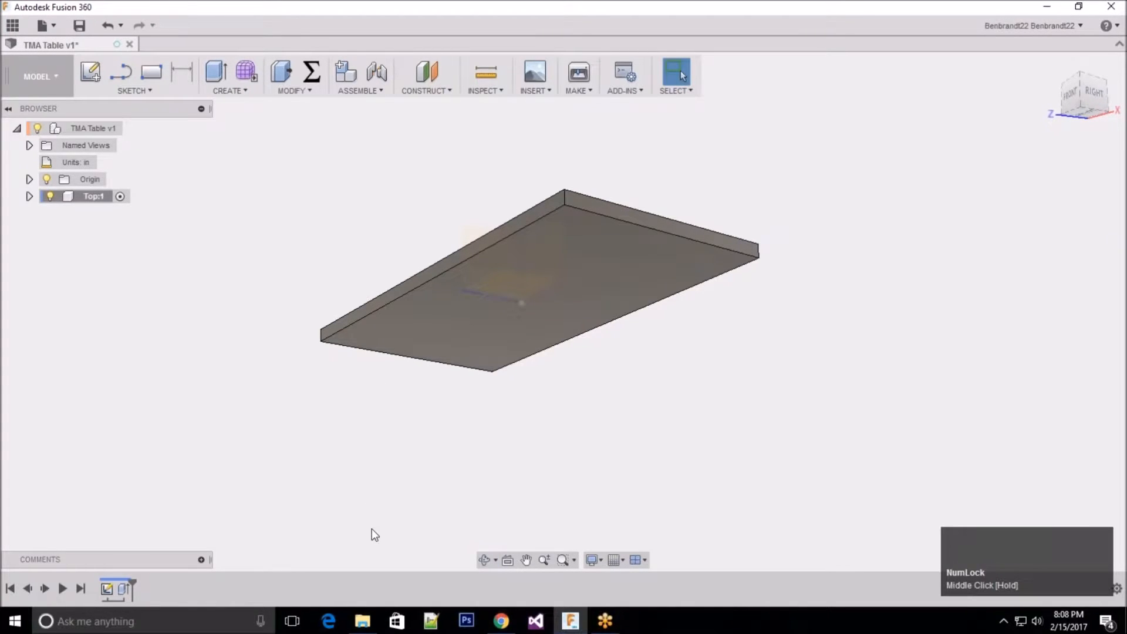
{"action": "mouse_move", "coordinate": [657, 136]}
{"action": "middle_mouse_down"}
{"action": "mouse_move", "coordinate": [642, 169]}
{"action": "mouse_move", "coordinate": [649, 135]}
{"action": "middle_mouse_up"}
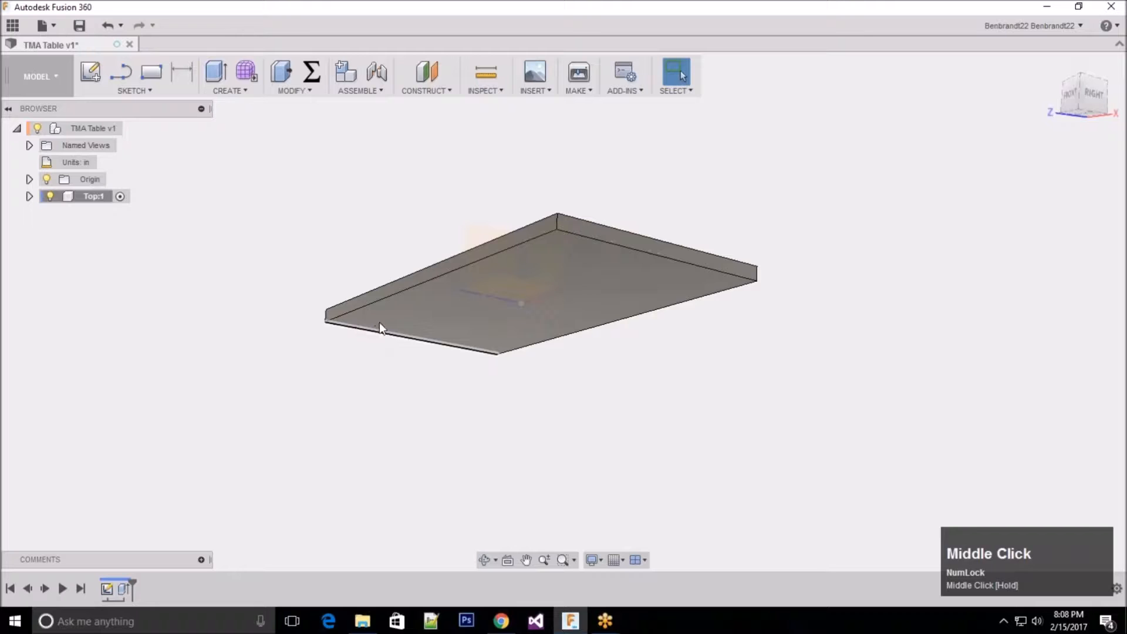
{"action": "middle_click_drag", "start_coordinate": [375, 316], "coordinate": [161, 157]}
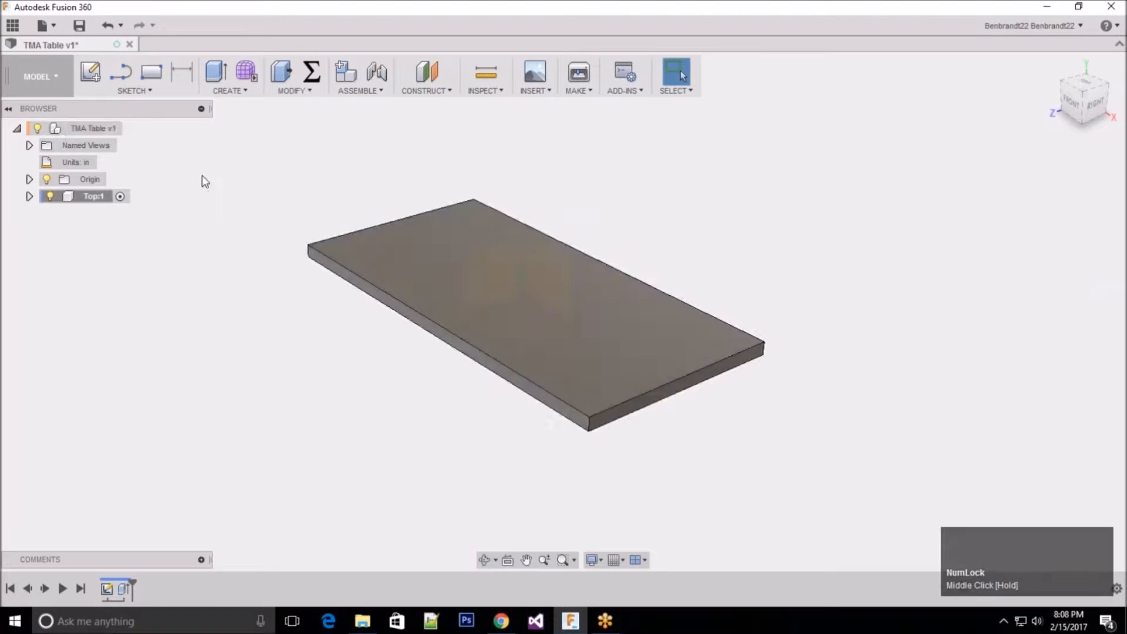
Step: Create a second component under the TMA Table root and name it Leg
{"action": "left_click", "coordinate": [79, 129]}
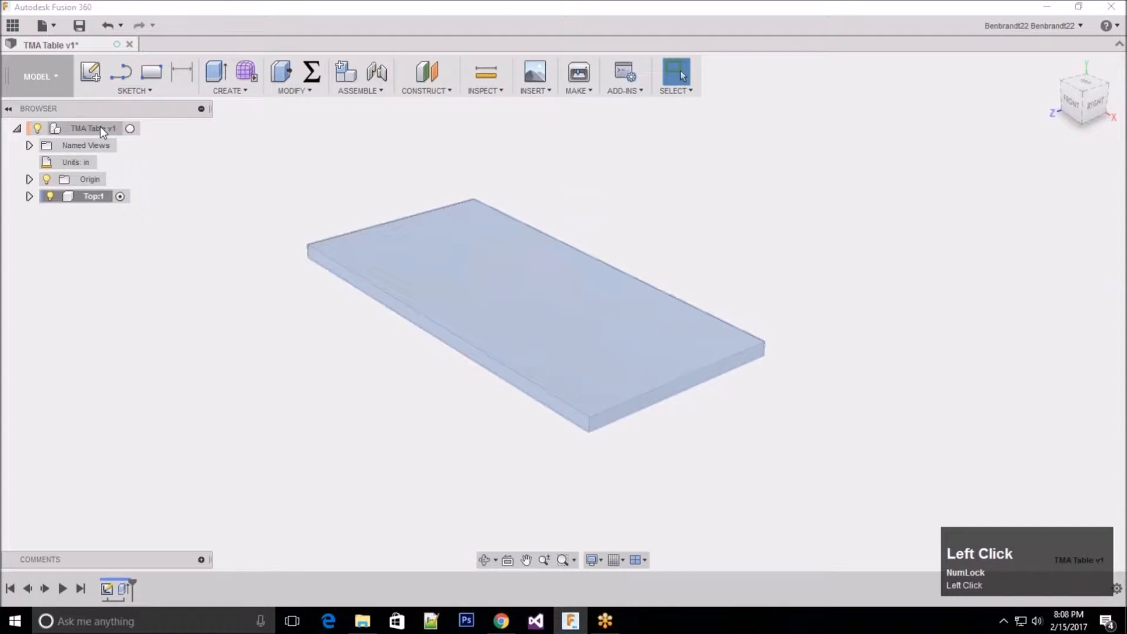
{"action": "right_click", "coordinate": [95, 130]}
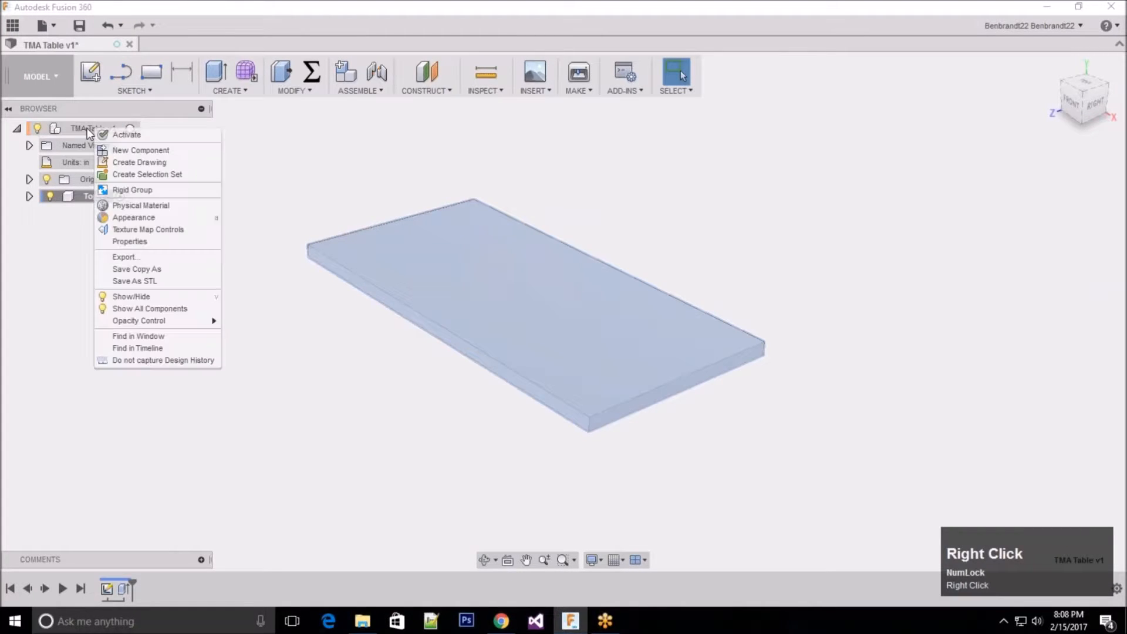
{"action": "left_click", "coordinate": [162, 152]}
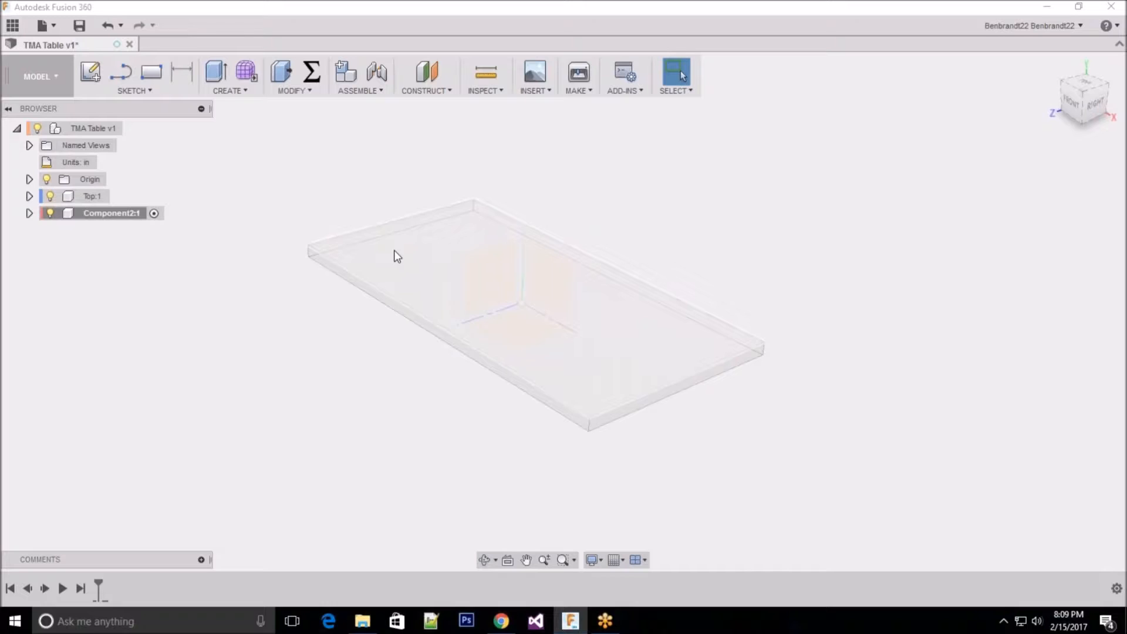
{"action": "left_click", "coordinate": [104, 214]}
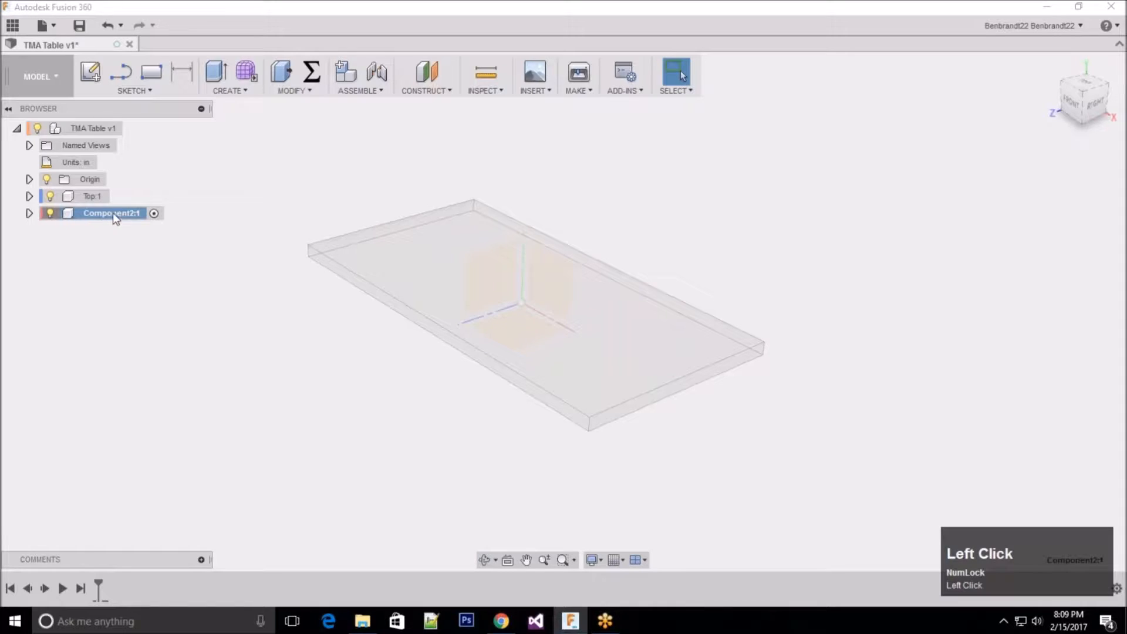
{"action": "left_click", "coordinate": [115, 215]}
{"action": "type", "text": "Leg"}
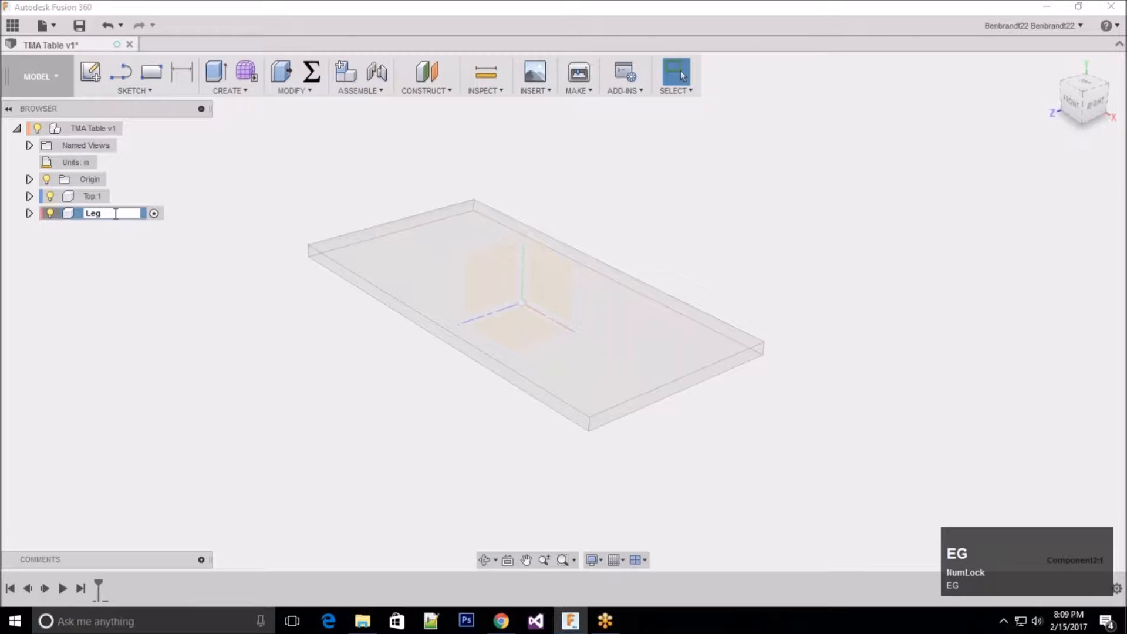
{"action": "key", "text": "Return"}
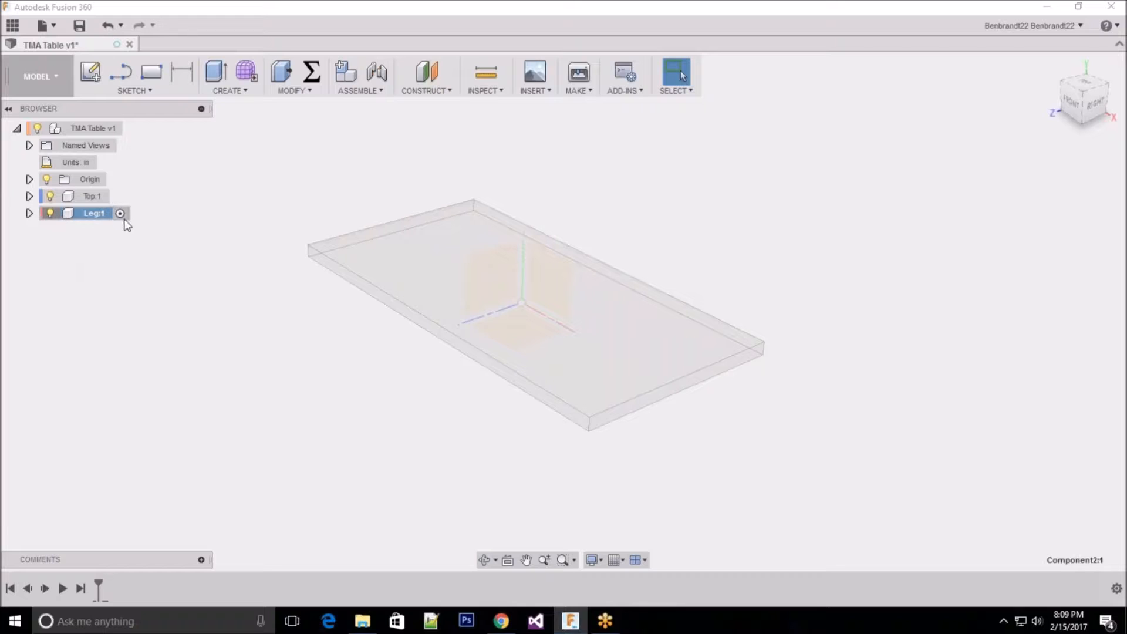
{"action": "left_click", "coordinate": [94, 72]}
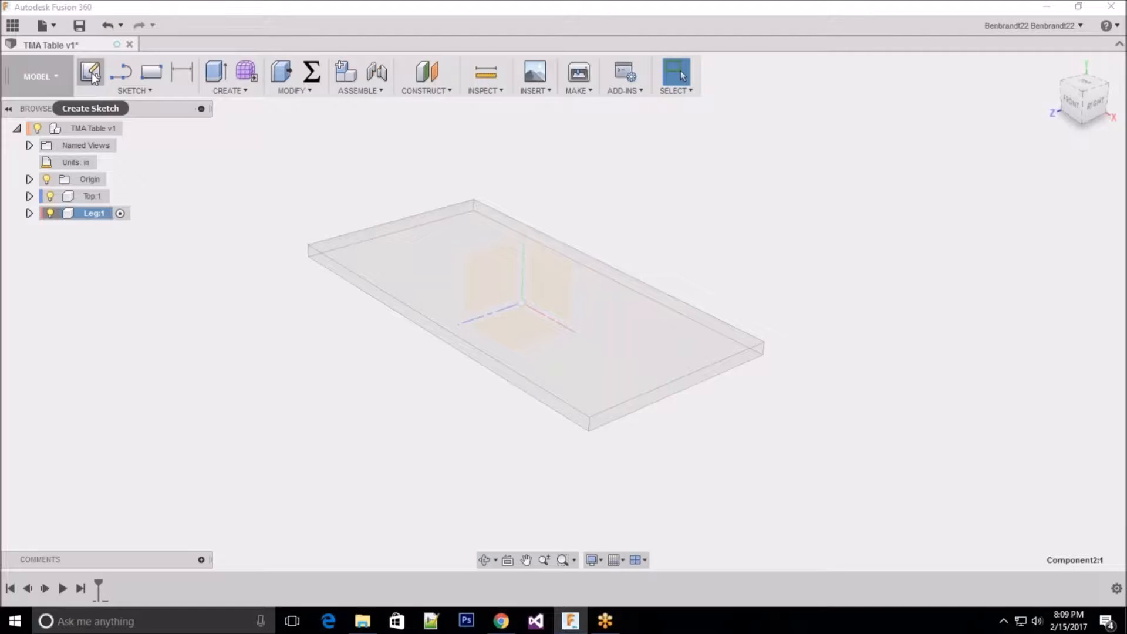
{"action": "left_click", "coordinate": [91, 73]}
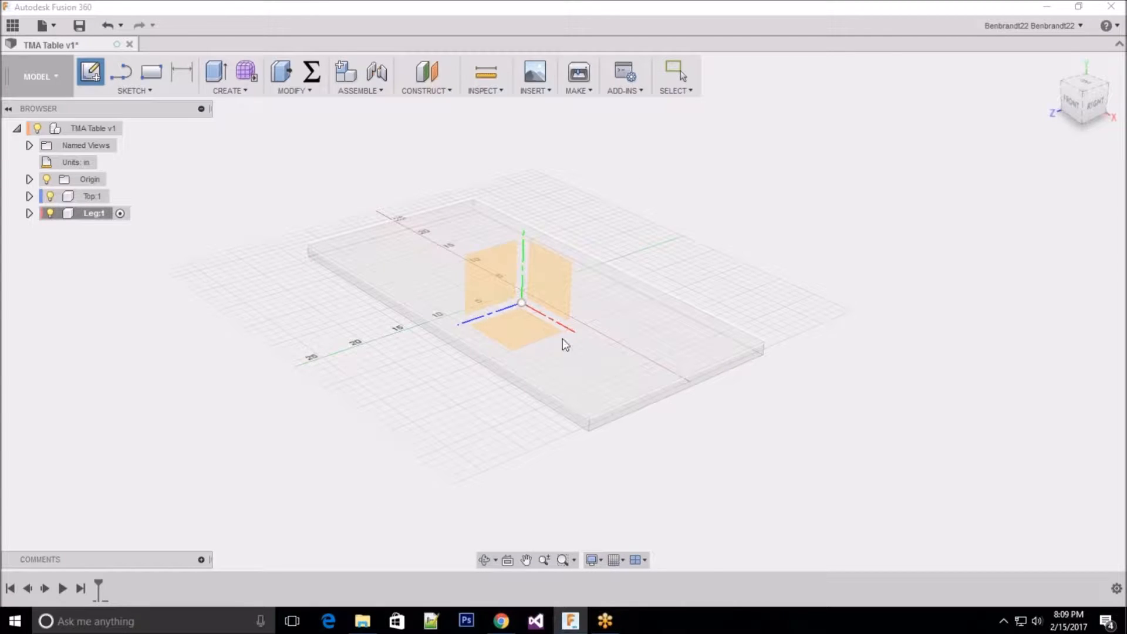
{"action": "left_click", "coordinate": [518, 328]}
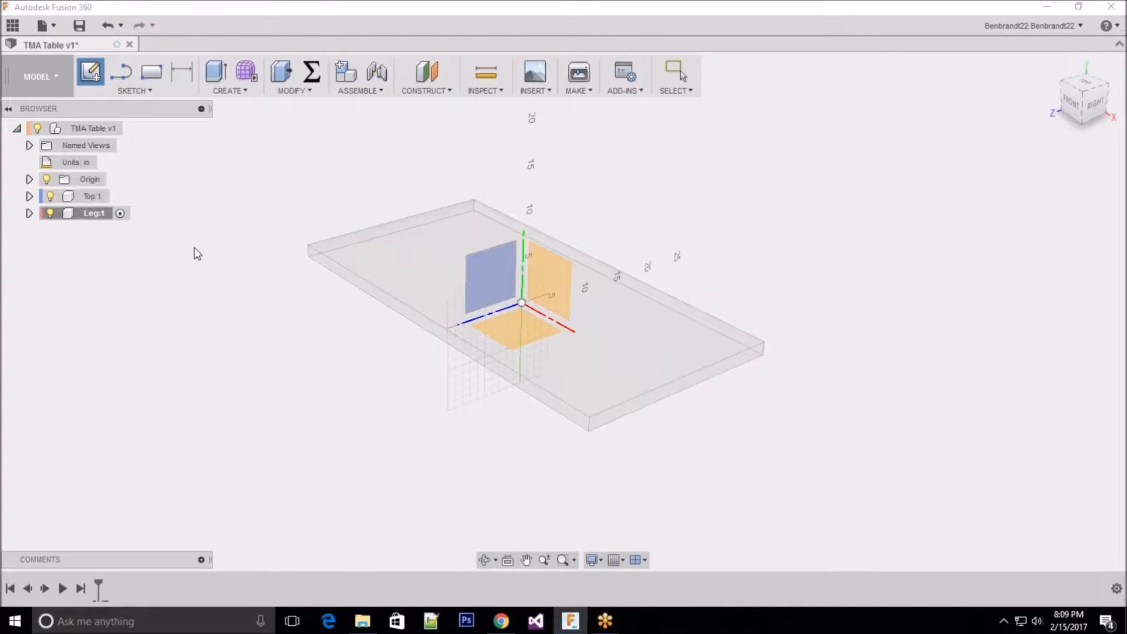
{"action": "left_click", "coordinate": [50, 197]}
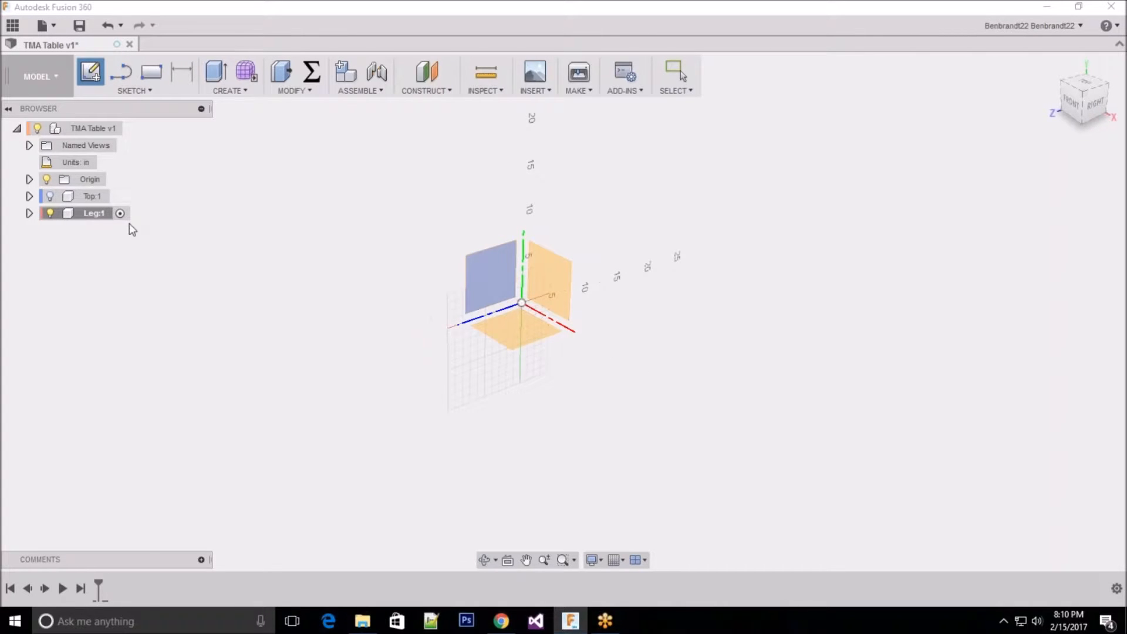
{"action": "left_click", "coordinate": [50, 197]}
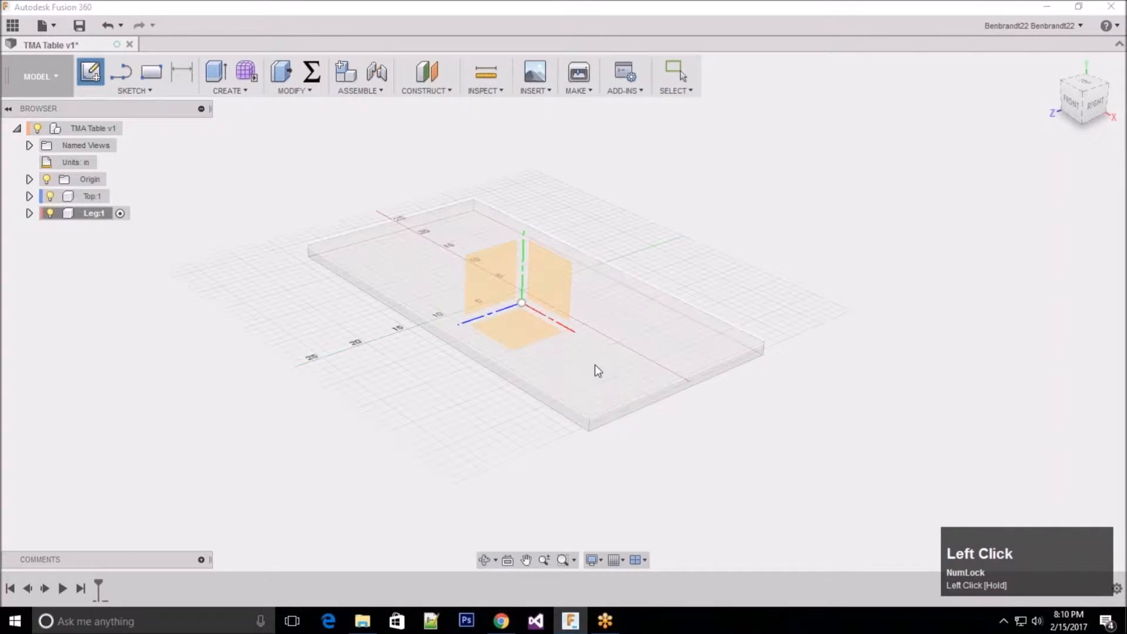
{"action": "left_click", "coordinate": [519, 334]}
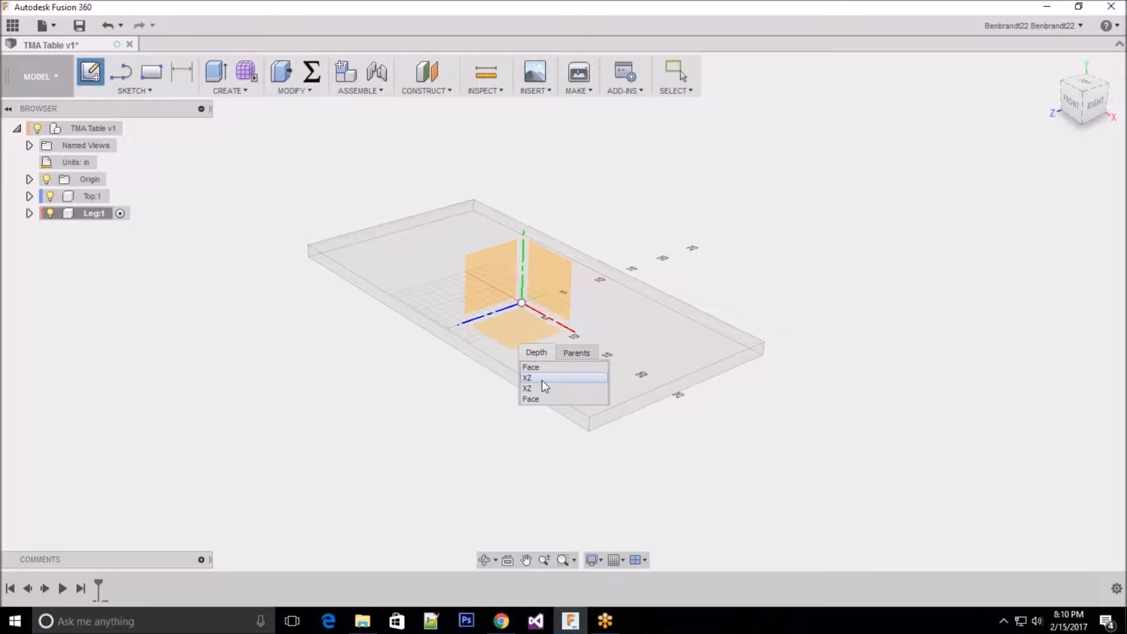
{"action": "left_click", "coordinate": [541, 380]}
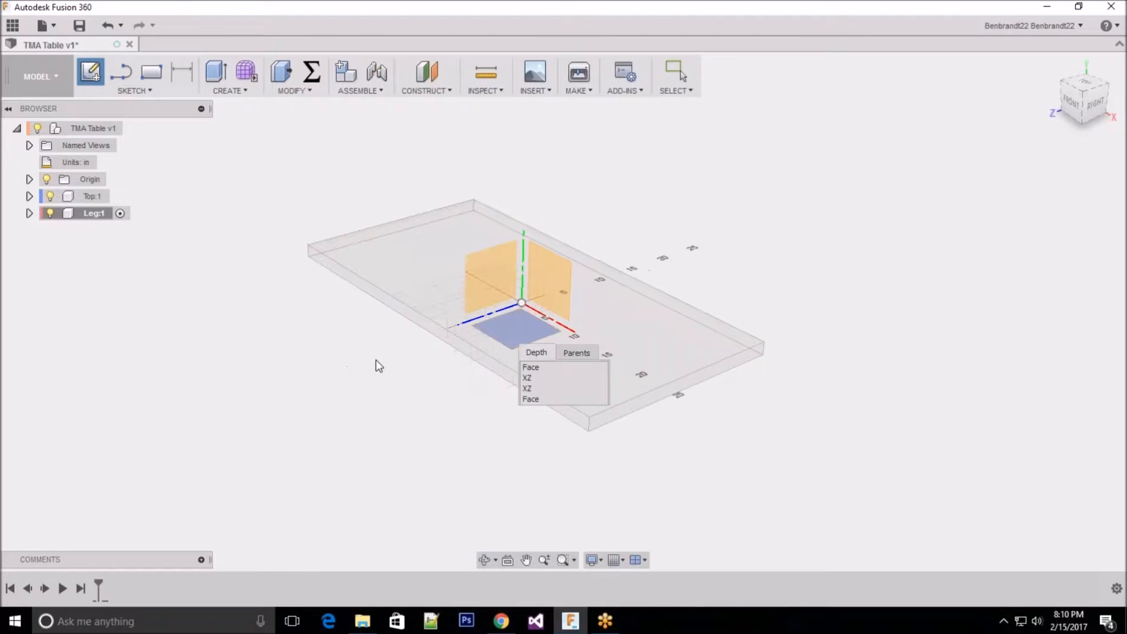
{"action": "left_click", "coordinate": [394, 344]}
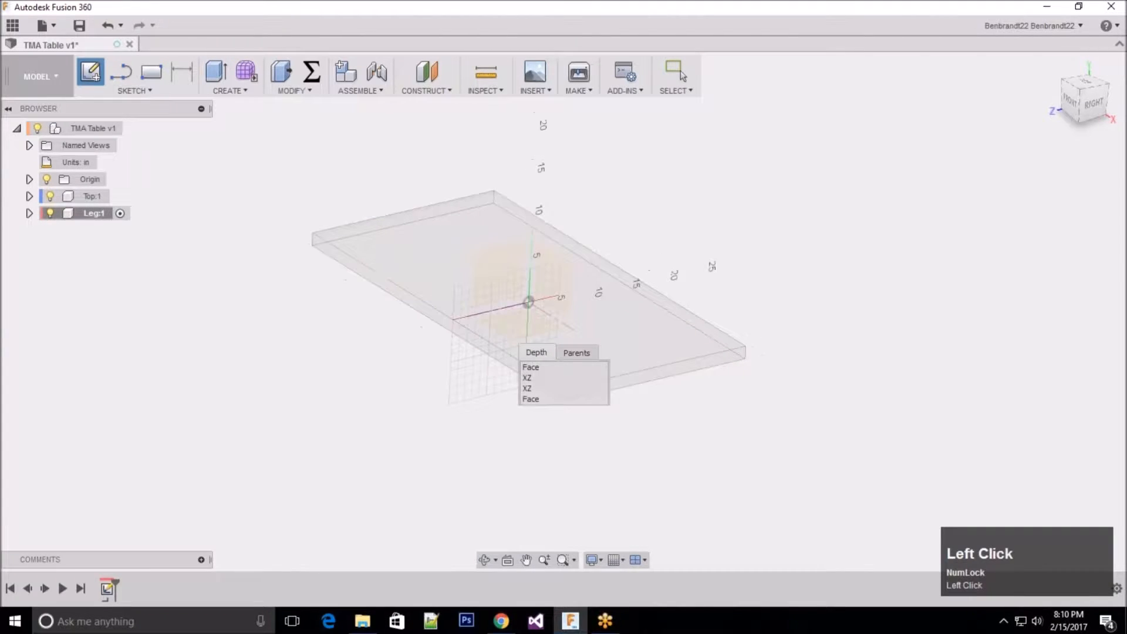
{"action": "key", "text": "Escape"}
{"action": "left_click", "coordinate": [1096, 556]}
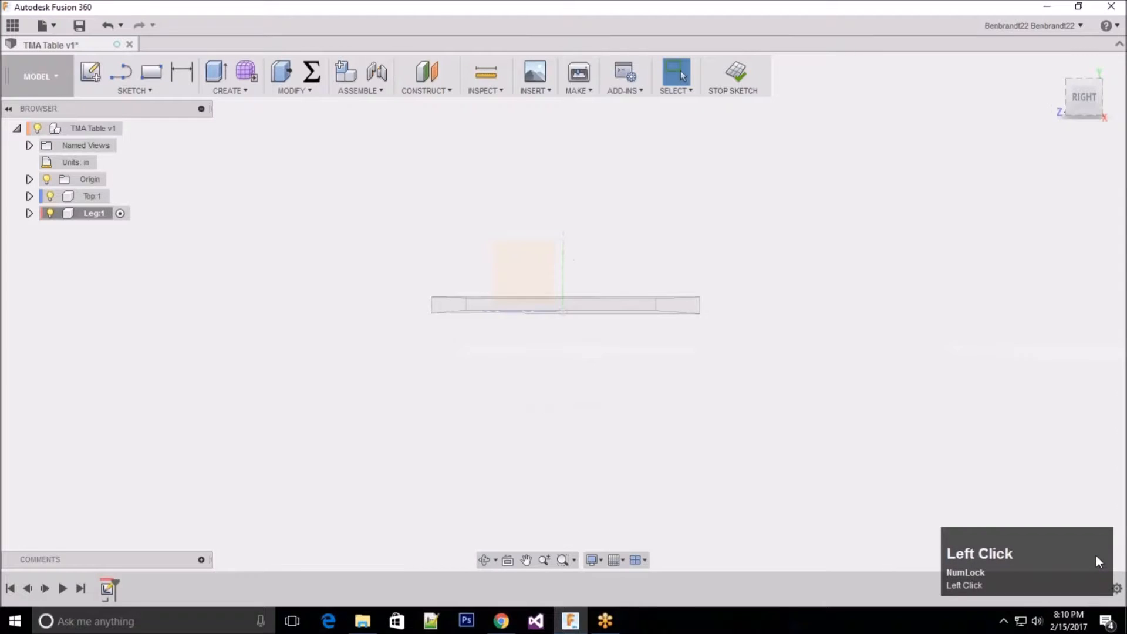
{"action": "right_click", "coordinate": [108, 590]}
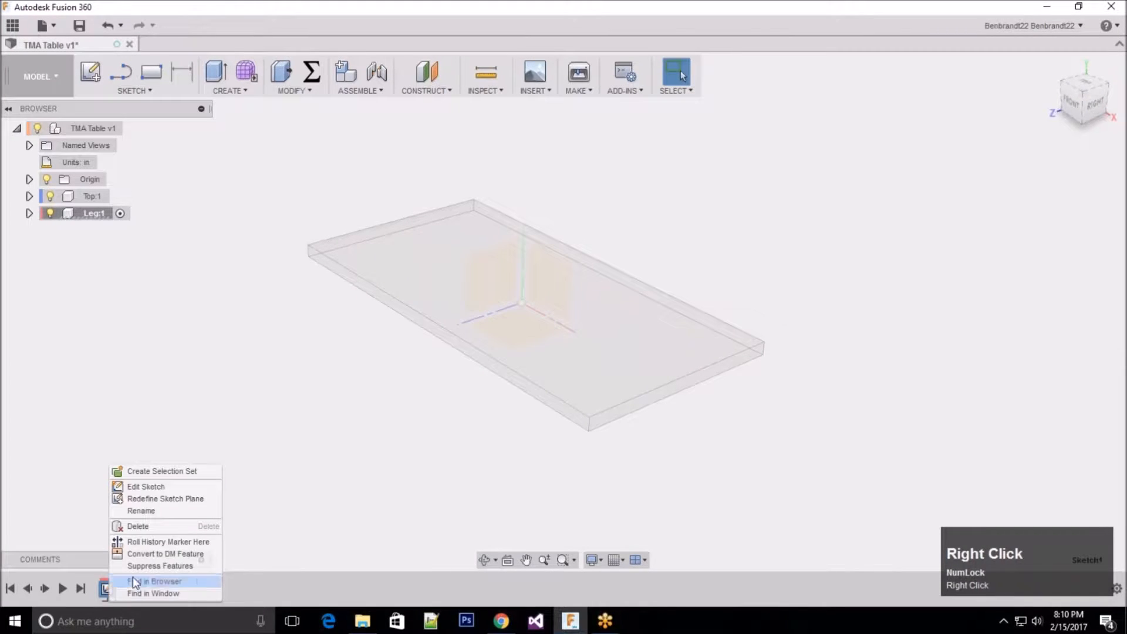
{"action": "left_click", "coordinate": [142, 527]}
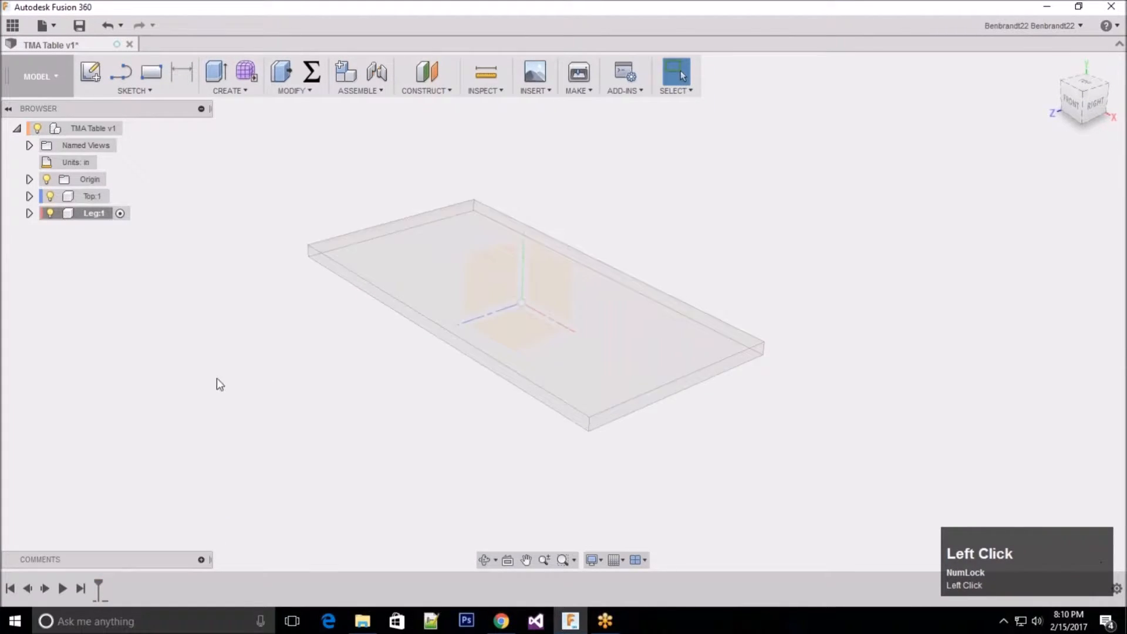
Step: Hide the Top component and start a sketch on the horizontal XZ plane in the Leg component
{"action": "left_click", "coordinate": [50, 196]}
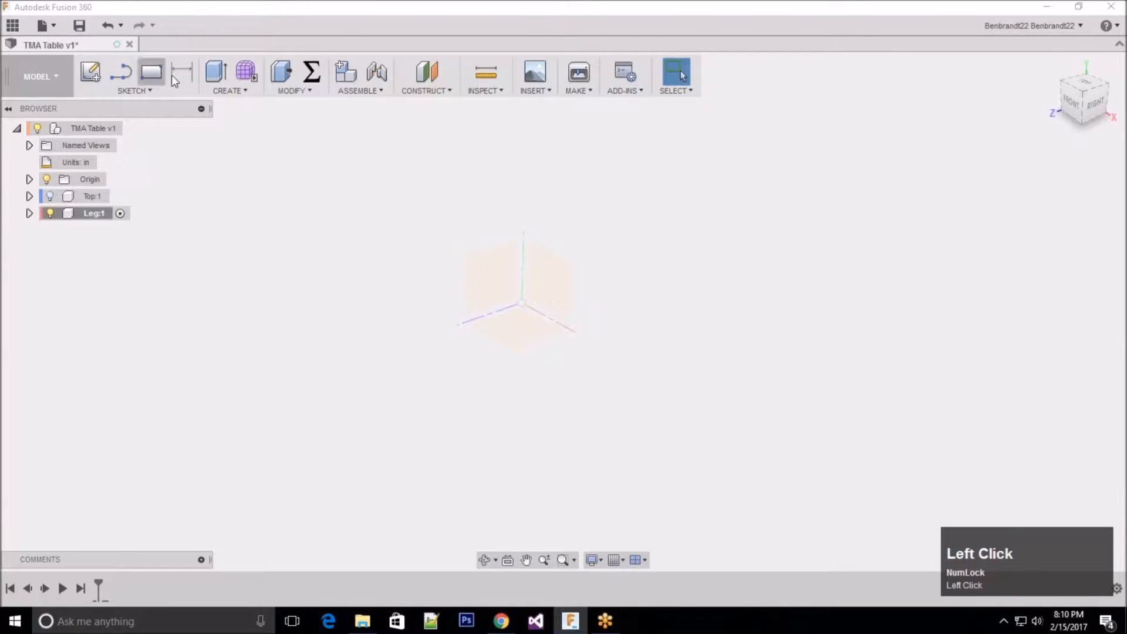
{"action": "left_click", "coordinate": [90, 73]}
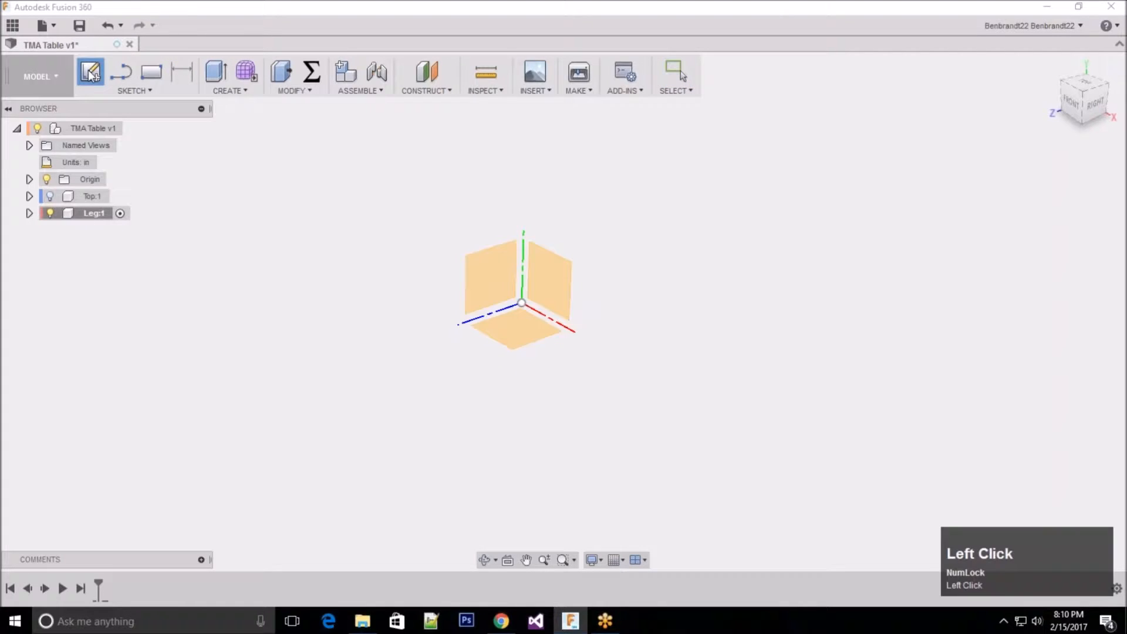
{"action": "left_click", "coordinate": [506, 334]}
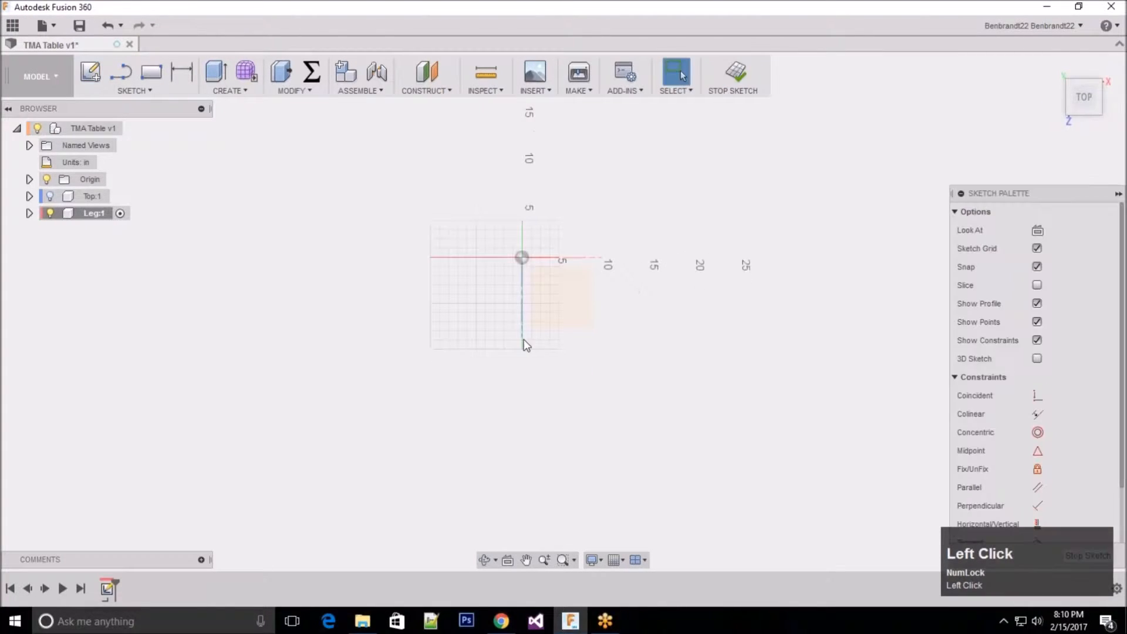
Step: Draw a 3.5 by 3.5 in two-point rectangle with one corner on the origin
{"action": "left_click", "coordinate": [159, 76]}
{"action": "left_click", "coordinate": [522, 257]}
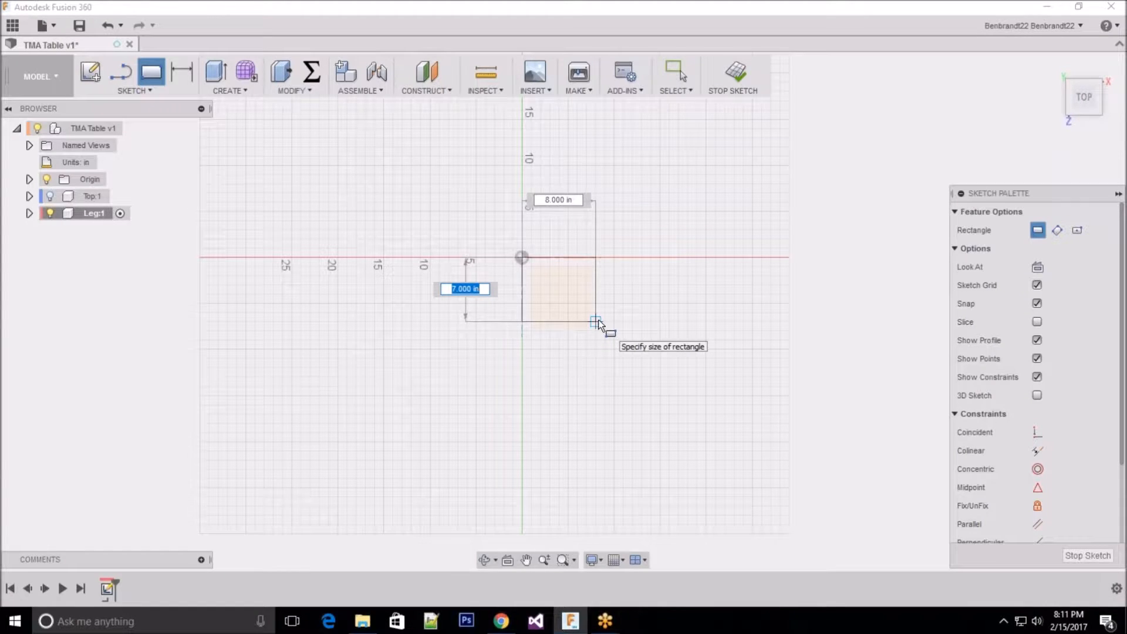
{"action": "type", "text": "3.5"}
{"action": "key", "text": "Tab"}
{"action": "type", "text": "3.5"}
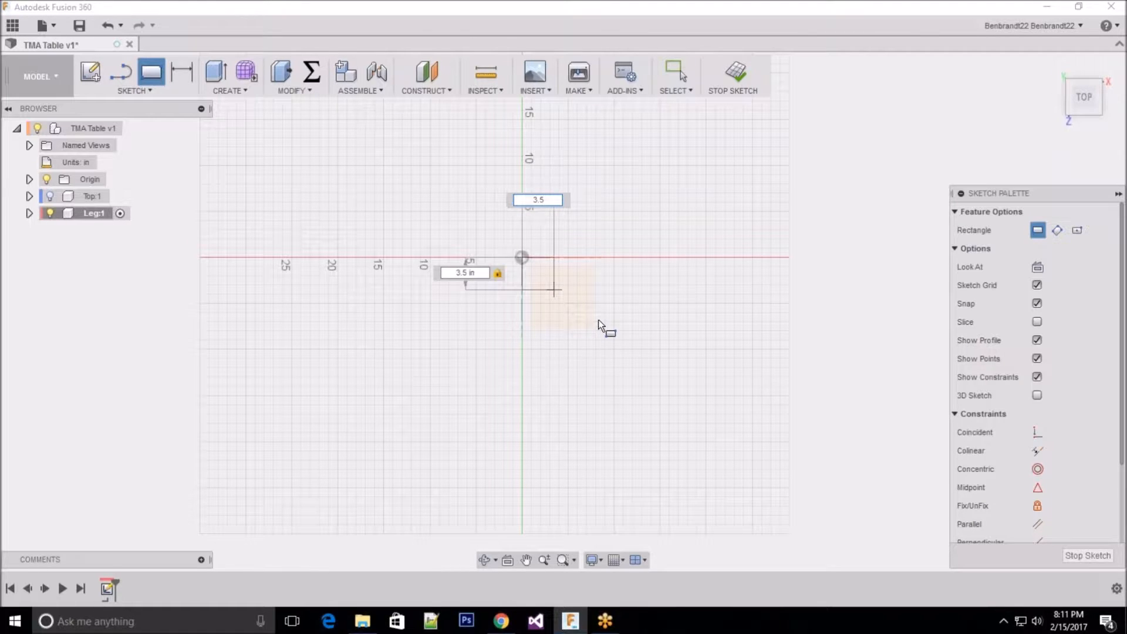
{"action": "key", "text": "Return"}
{"action": "key", "text": "Escape"}
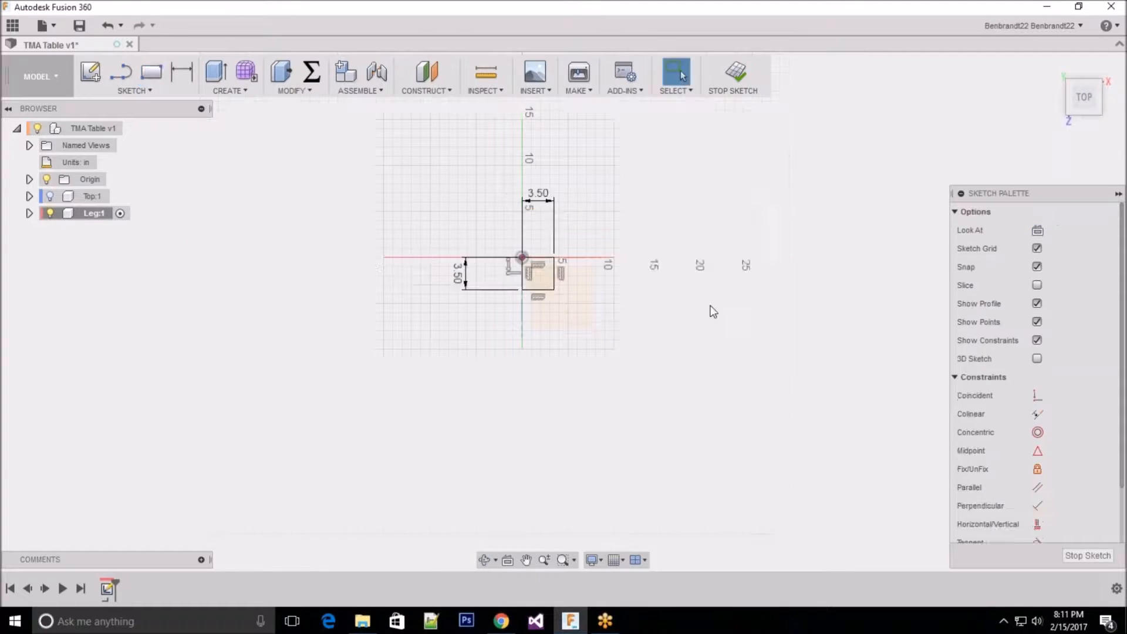
Step: Finish the leg sketch and extrude the square profile upward 29 in as a new body
{"action": "left_click", "coordinate": [1088, 556]}
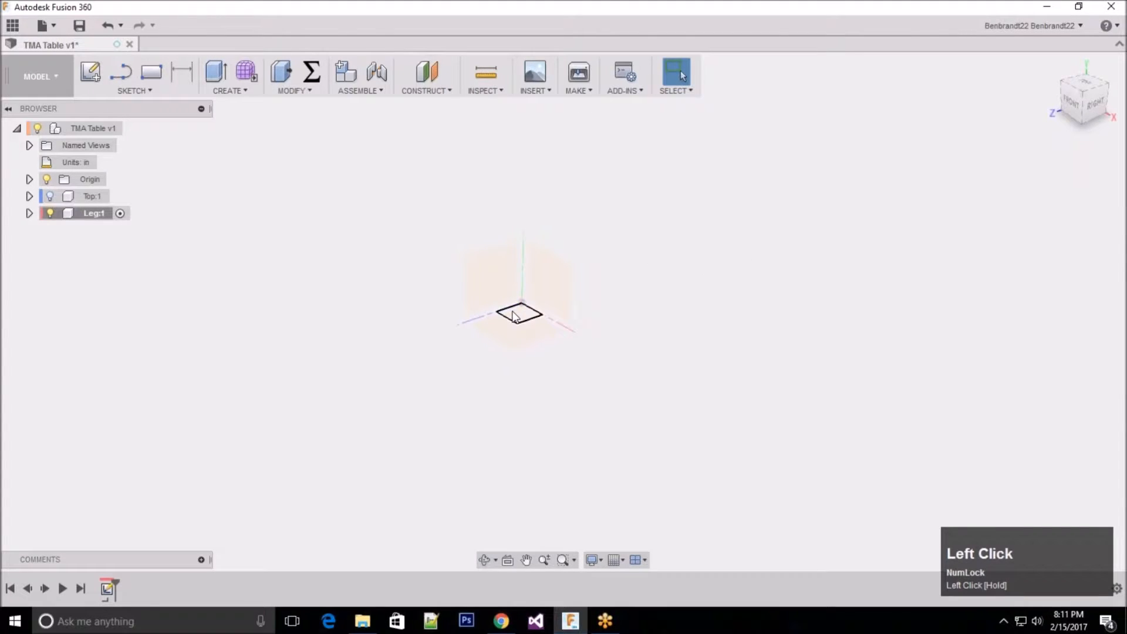
{"action": "key", "text": "e"}
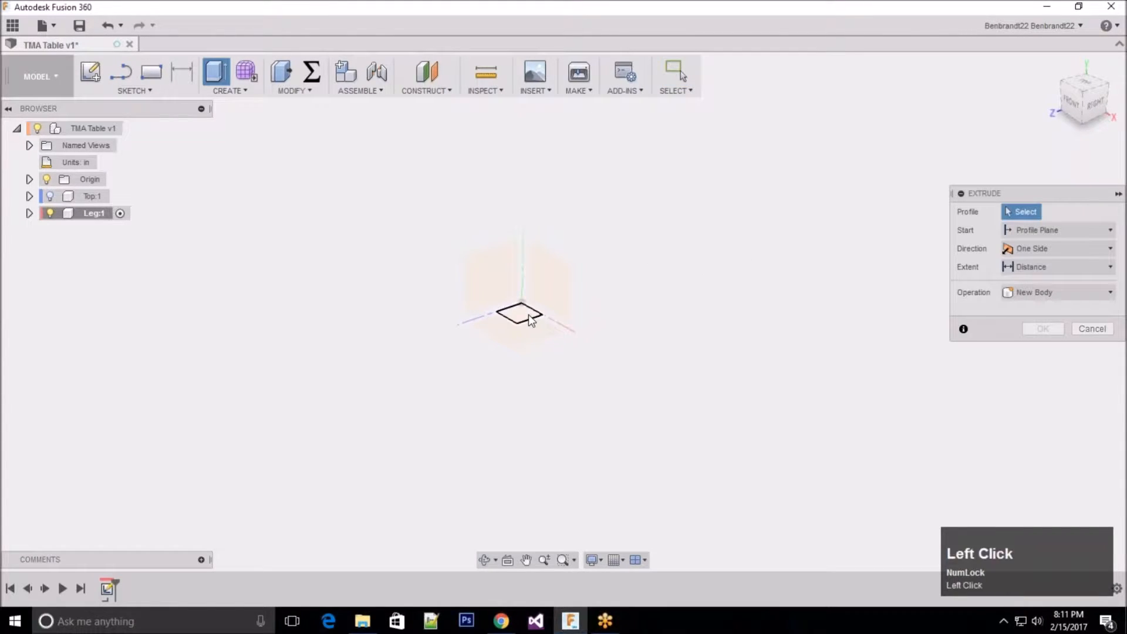
{"action": "left_click", "coordinate": [529, 317]}
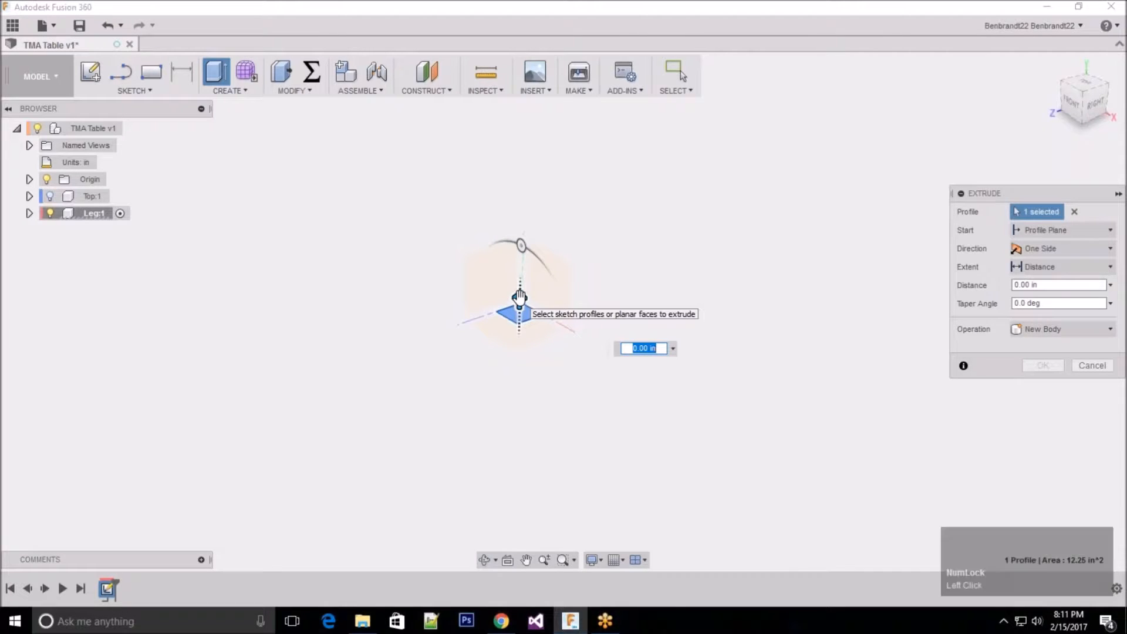
{"action": "left_click_drag", "start_coordinate": [519, 297], "coordinate": [521, 213]}
{"action": "type", "text": "29"}
{"action": "scroll", "coordinate": [548, 407], "scroll_direction": "up", "scroll_amount": 2}
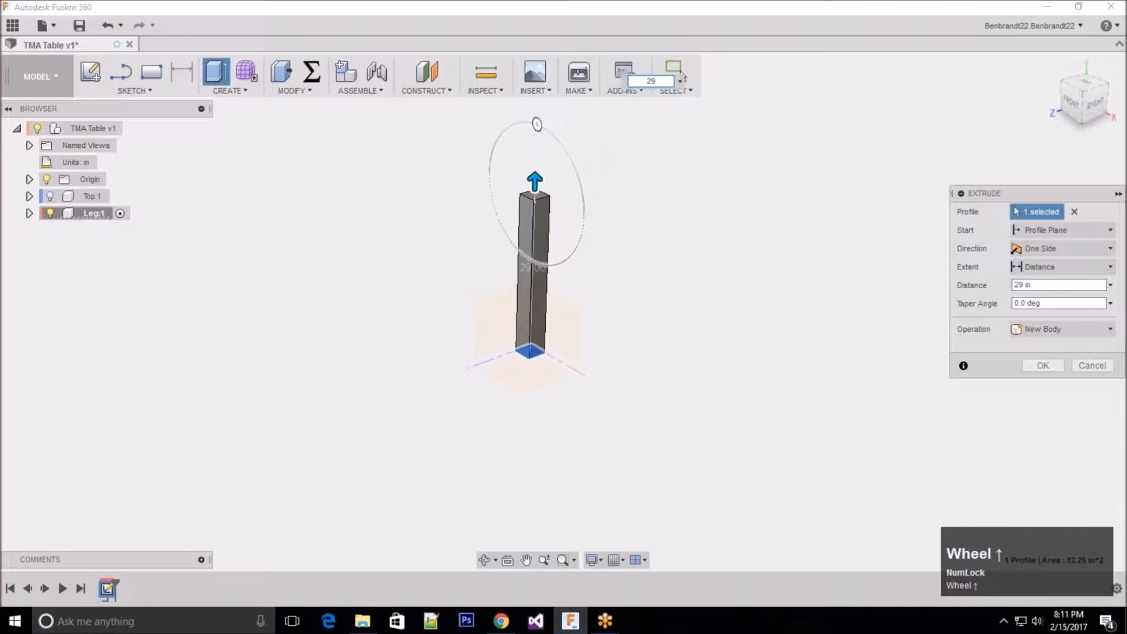
{"action": "scroll", "coordinate": [508, 227], "scroll_direction": "down", "scroll_amount": 1}
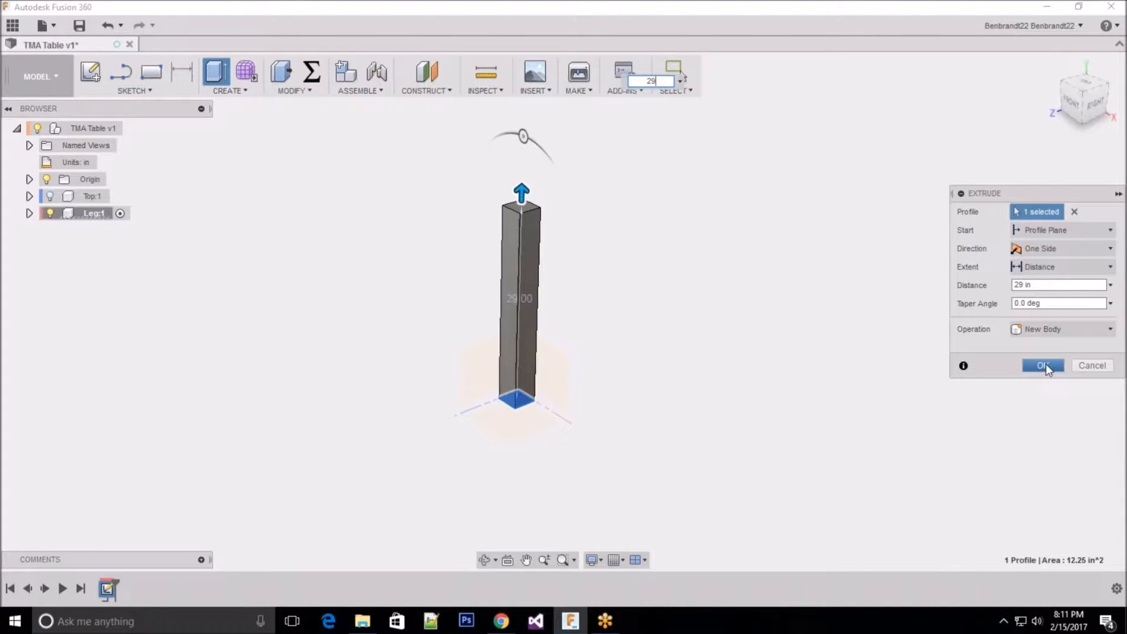
{"action": "left_click", "coordinate": [1043, 366]}
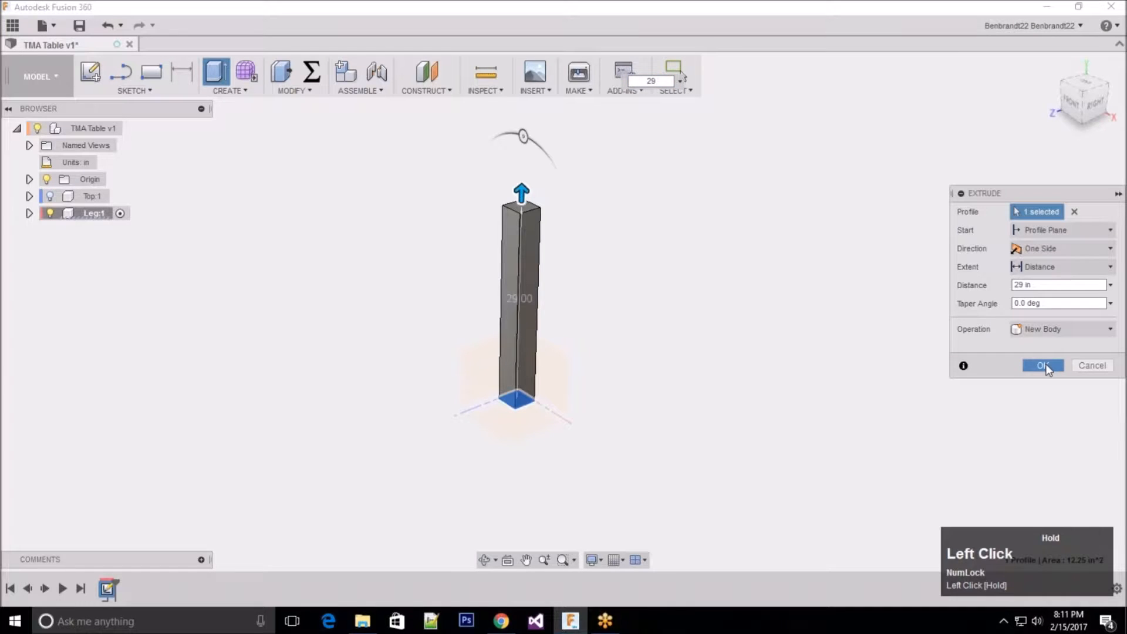
{"action": "scroll", "coordinate": [732, 287], "scroll_direction": "up", "scroll_amount": 1}
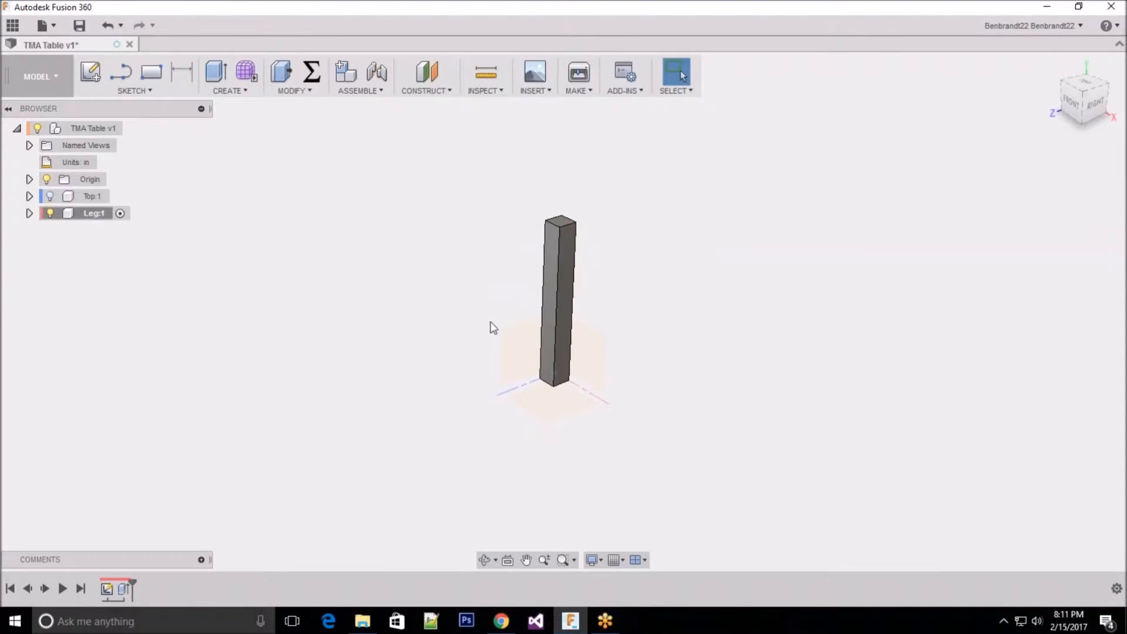
Step: Show the Top component again and make the TMA Table root the active component
{"action": "left_click", "coordinate": [50, 196]}
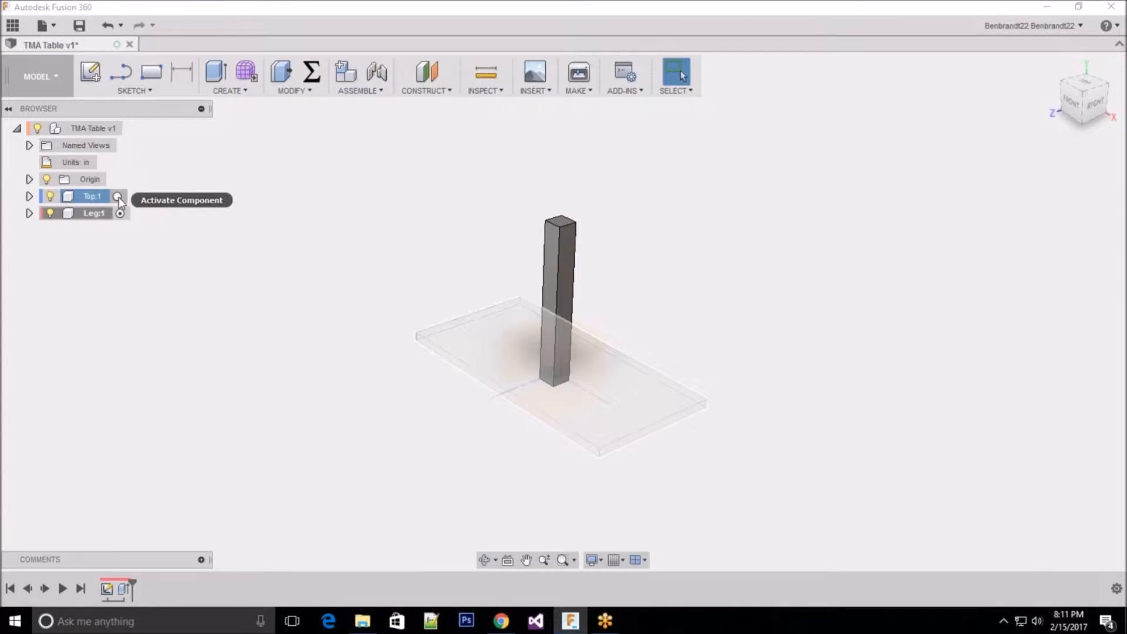
{"action": "left_click", "coordinate": [118, 198]}
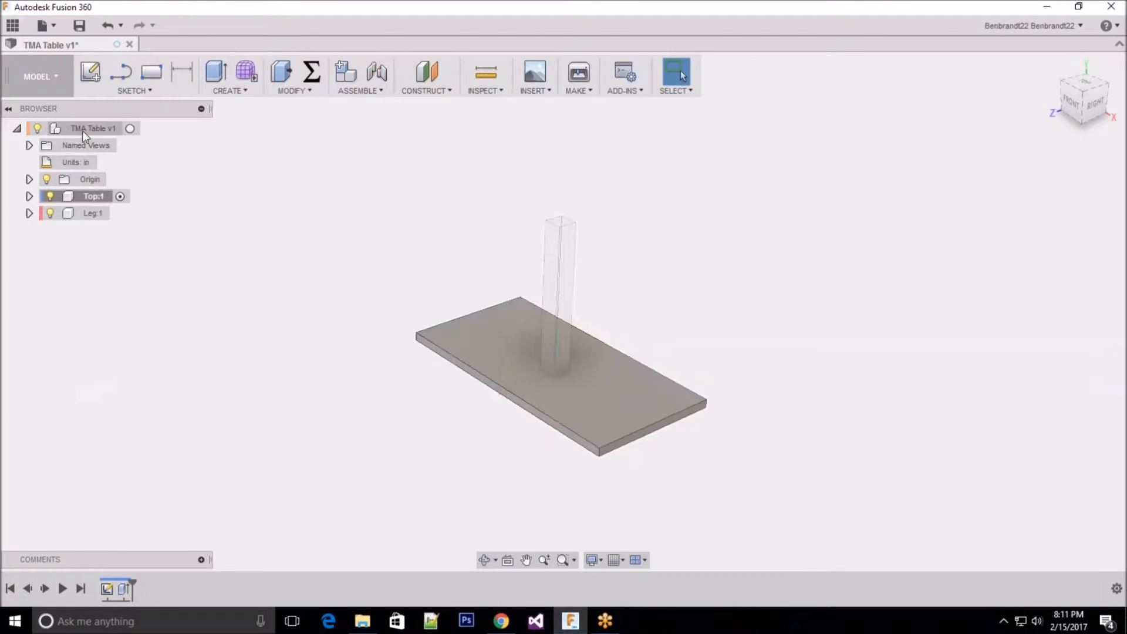
{"action": "mouse_move", "coordinate": [84, 129]}
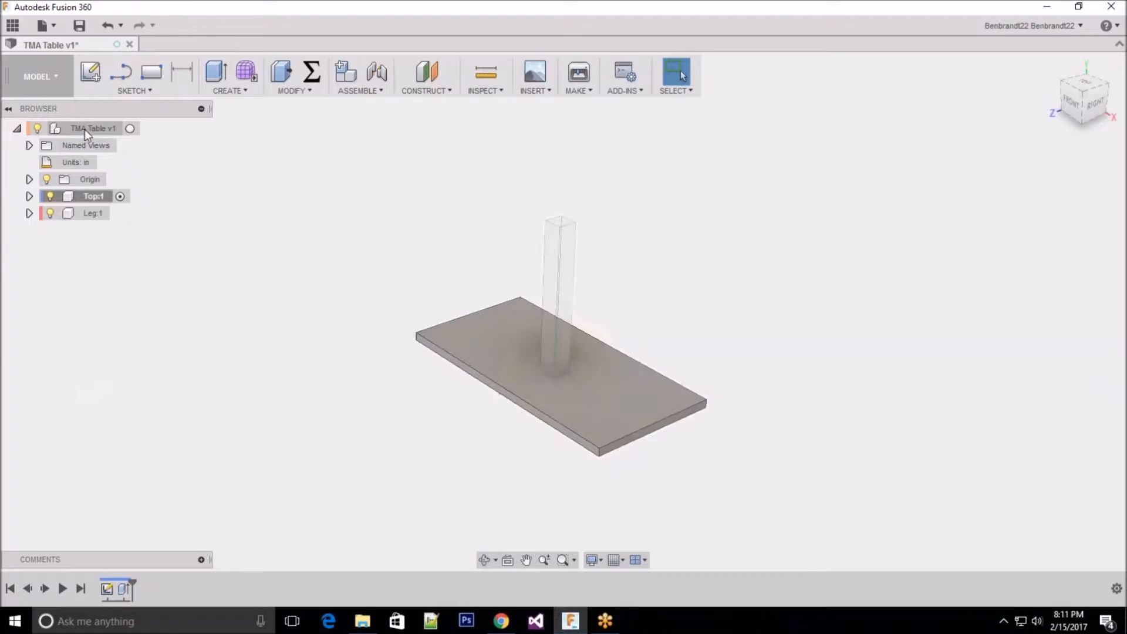
{"action": "left_click", "coordinate": [130, 129]}
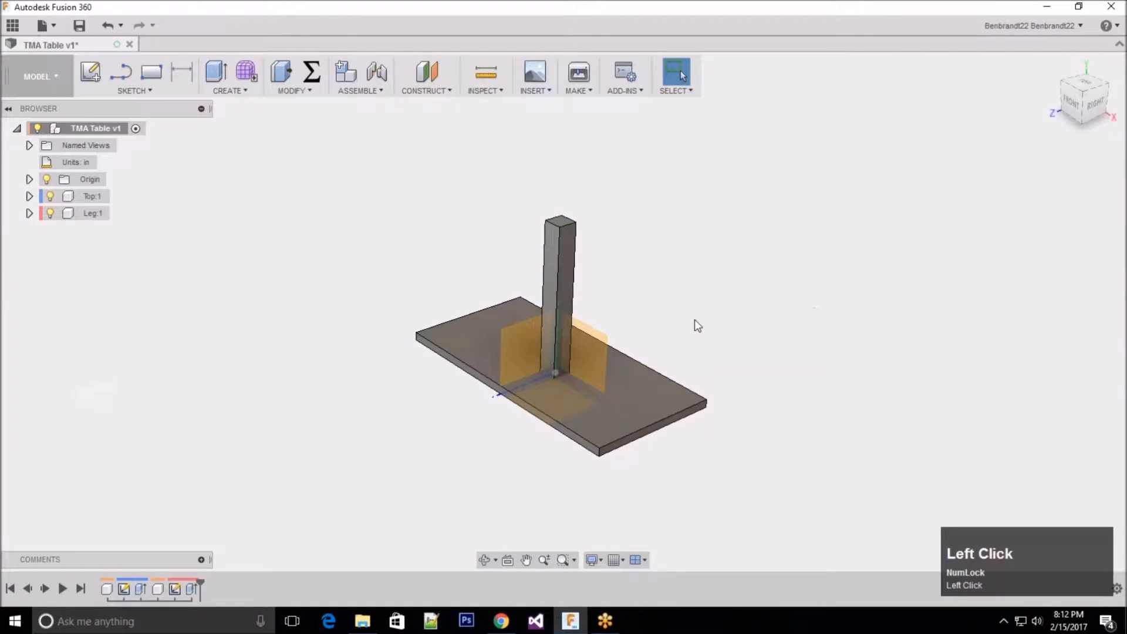
Step: Hide the root origin planes and axes so only the tabletop and leg are displayed
{"action": "middle_click_drag", "start_coordinate": [695, 320], "coordinate": [711, 317], "text": "shift"}
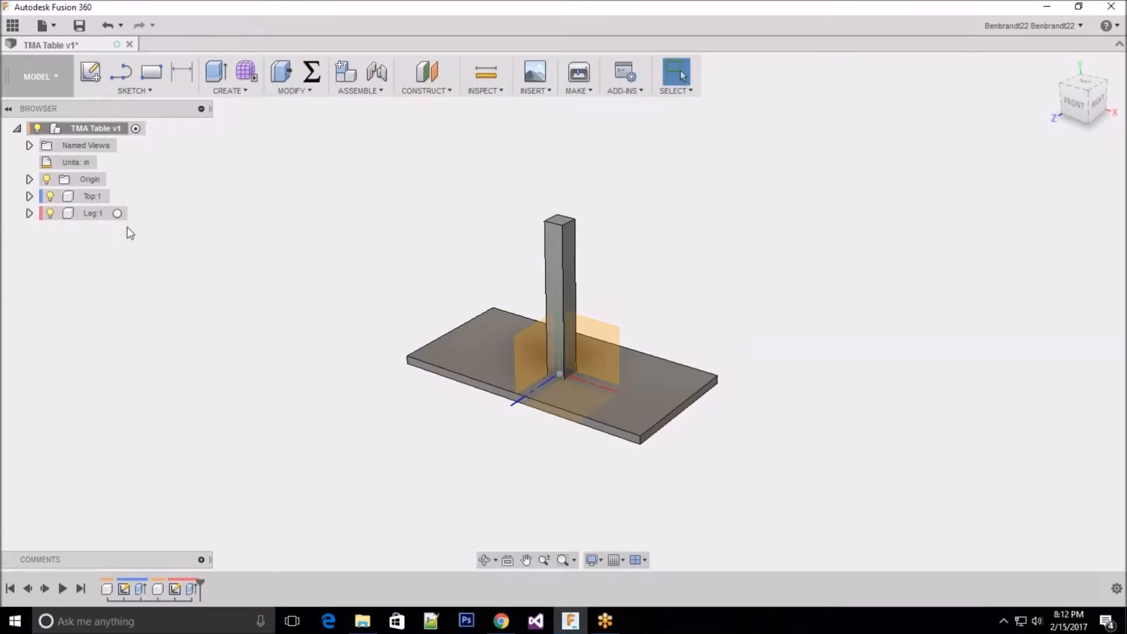
{"action": "scroll", "coordinate": [485, 356], "scroll_direction": "down", "scroll_amount": 3}
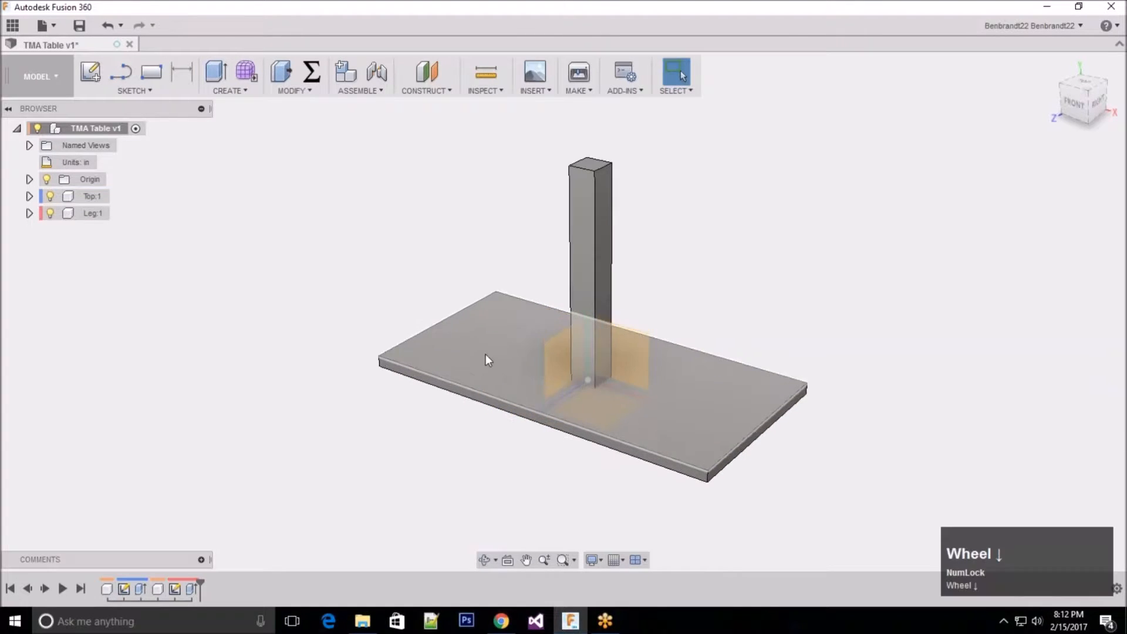
{"action": "left_click", "coordinate": [47, 178]}
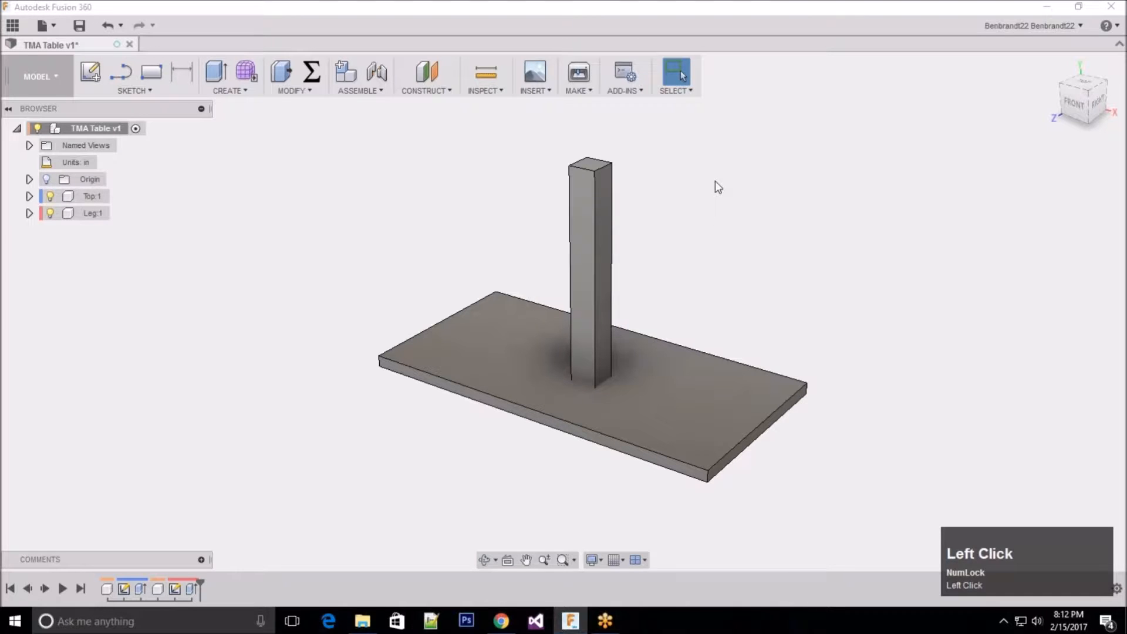
{"action": "scroll", "coordinate": [611, 217], "scroll_direction": "up", "scroll_amount": 1}
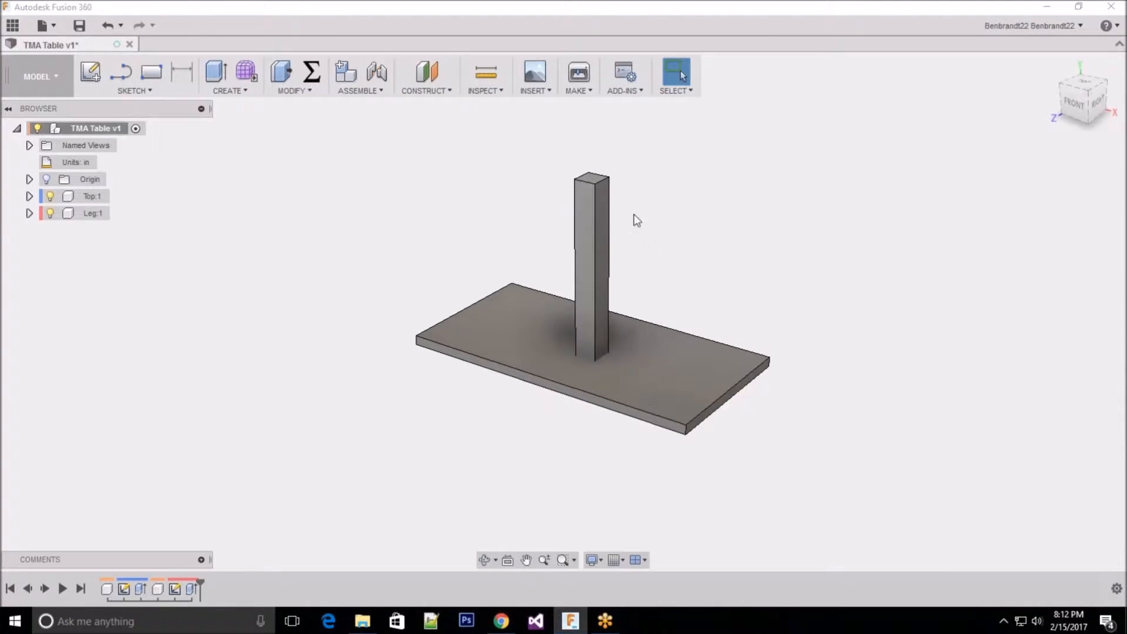
Step: Move the leg freely off the tabletop to a spot beside and below the tabletop's near corner
{"action": "left_click", "coordinate": [605, 216]}
{"action": "left_click_drag", "start_coordinate": [605, 221], "coordinate": [431, 399]}
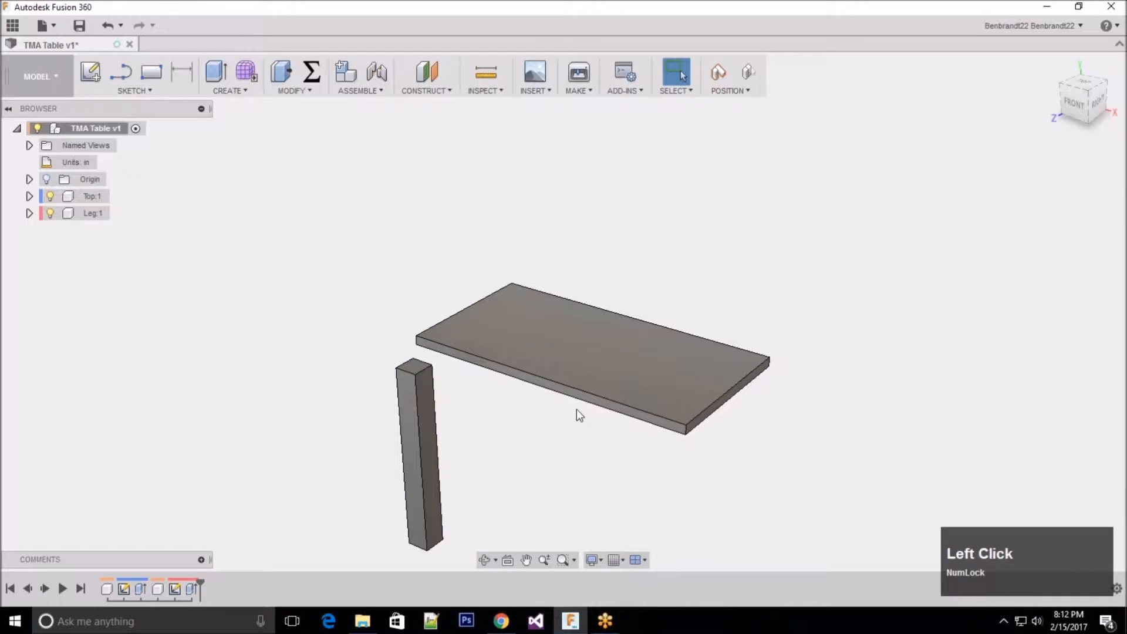
{"action": "scroll", "coordinate": [488, 407], "scroll_direction": "up", "scroll_amount": 2}
{"action": "scroll", "coordinate": [488, 408], "scroll_direction": "down", "scroll_amount": 4}
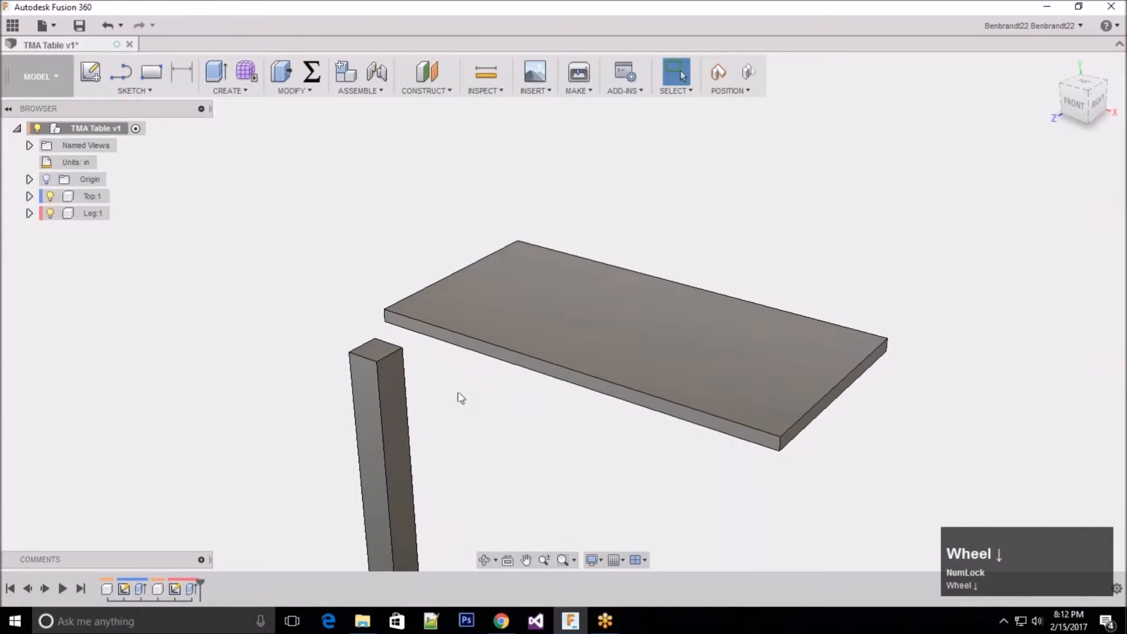
{"action": "scroll", "coordinate": [478, 368], "scroll_direction": "down", "scroll_amount": 1}
{"action": "left_click", "coordinate": [336, 162]}
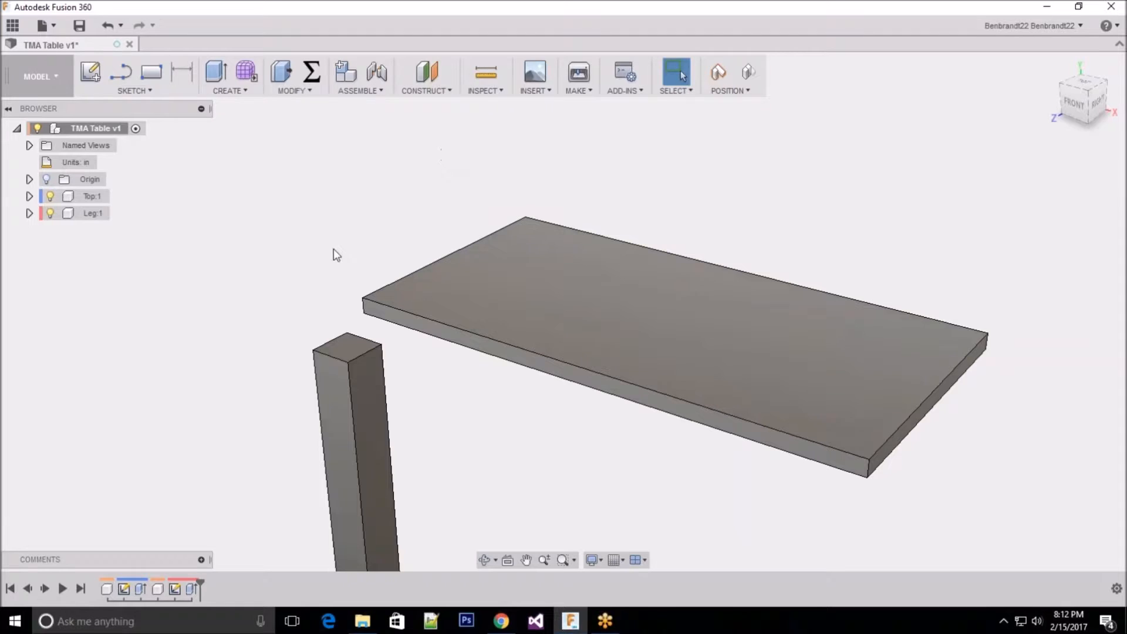
{"action": "mouse_move", "coordinate": [373, 410]}
{"action": "left_mouse_down"}
{"action": "mouse_move", "coordinate": [352, 390]}
{"action": "mouse_move", "coordinate": [396, 378]}
{"action": "mouse_move", "coordinate": [353, 418]}
{"action": "left_mouse_up"}
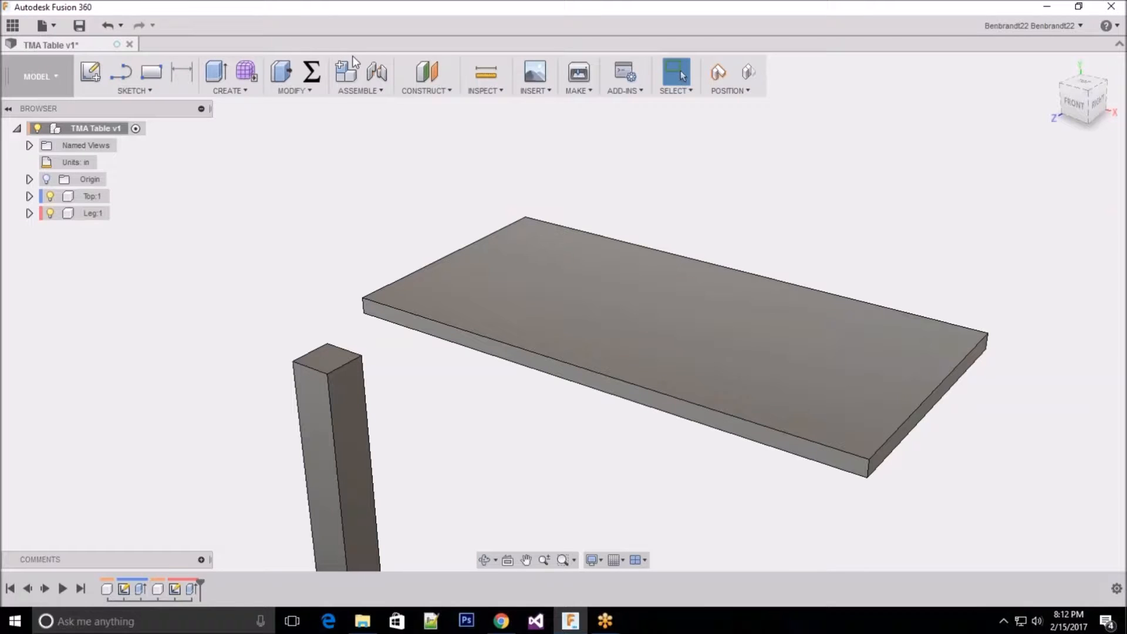
{"action": "left_click", "coordinate": [379, 92]}
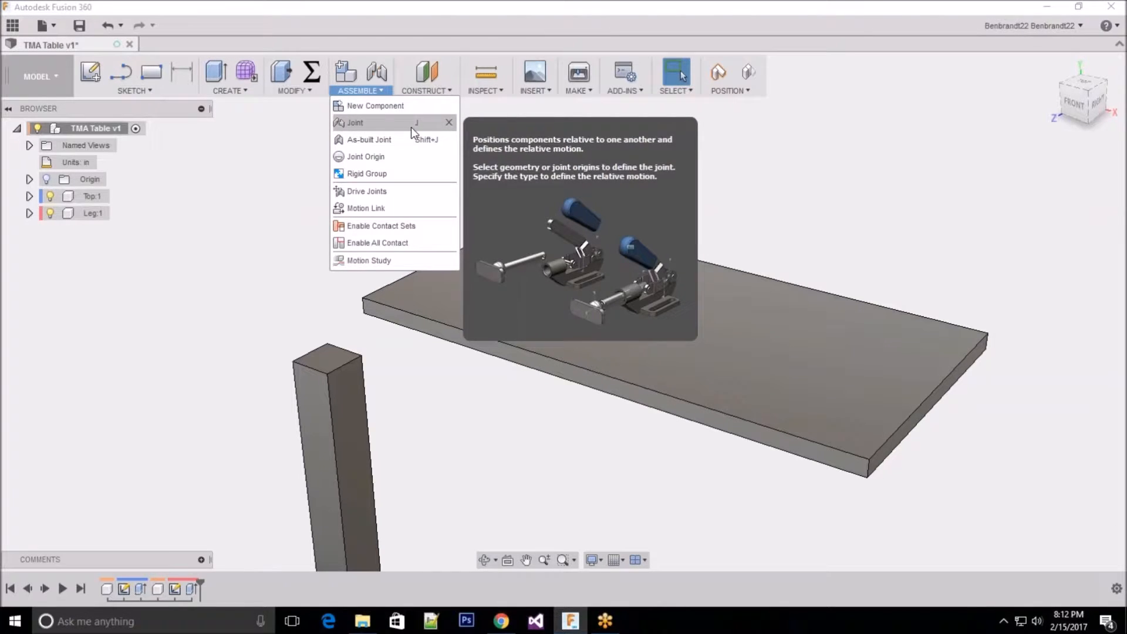
{"action": "left_click", "coordinate": [377, 69]}
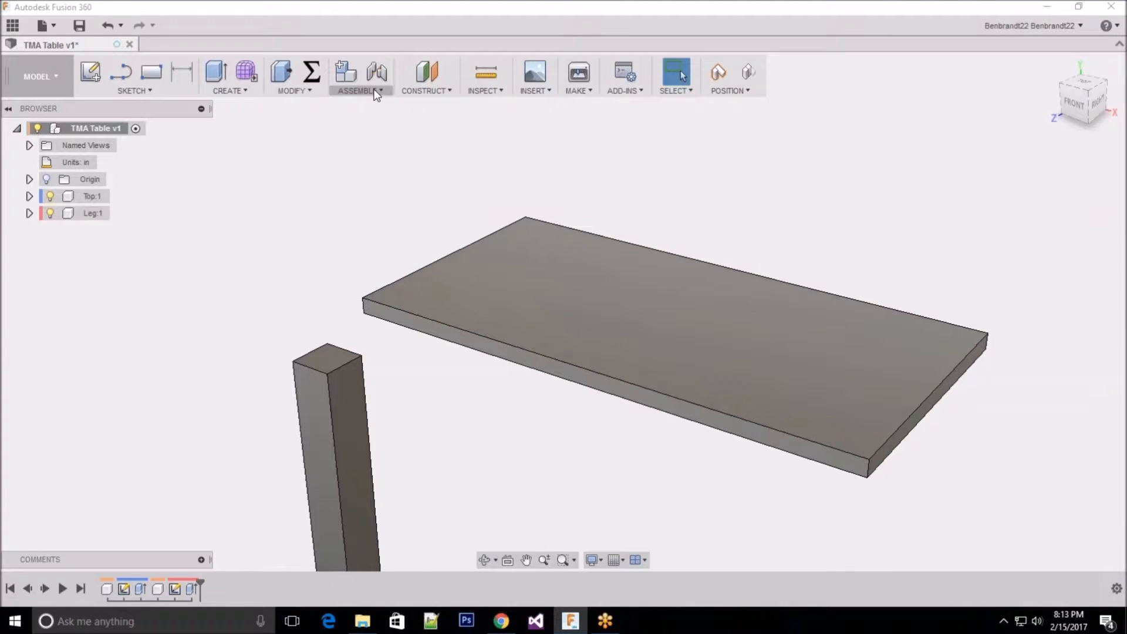
{"action": "left_click", "coordinate": [376, 92]}
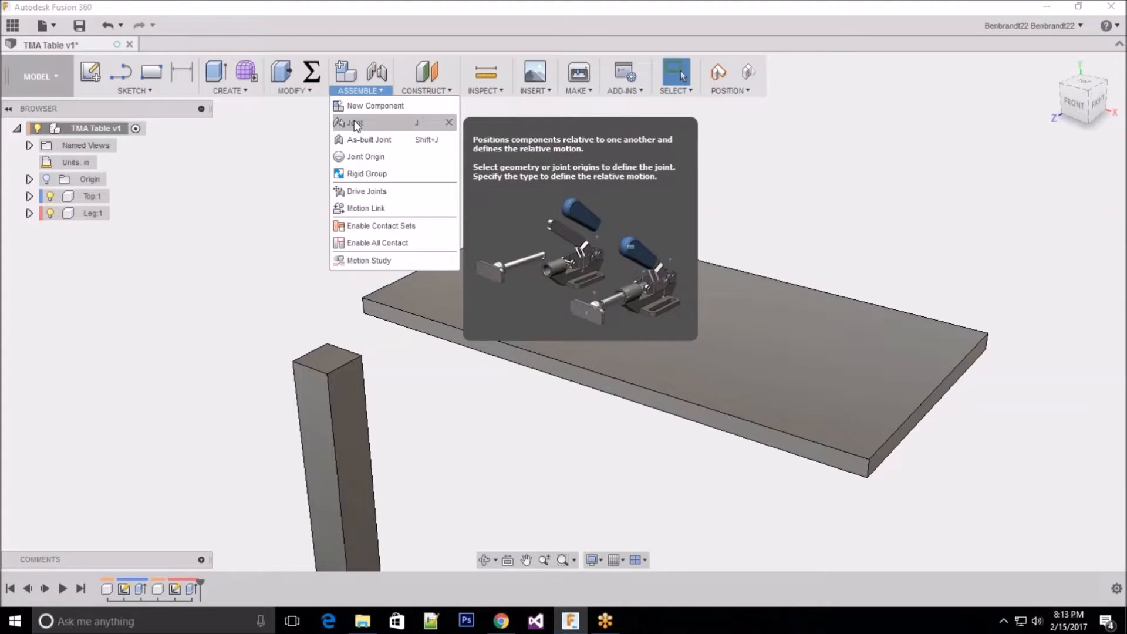
{"action": "left_click", "coordinate": [362, 92]}
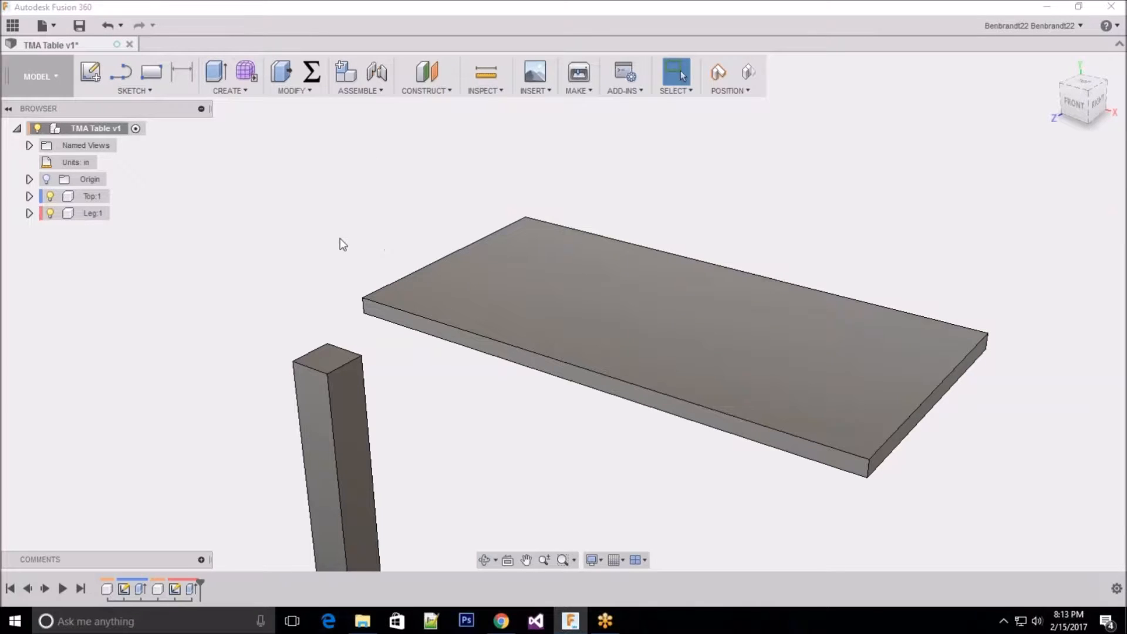
{"action": "scroll", "coordinate": [327, 267], "scroll_direction": "down", "scroll_amount": 4}
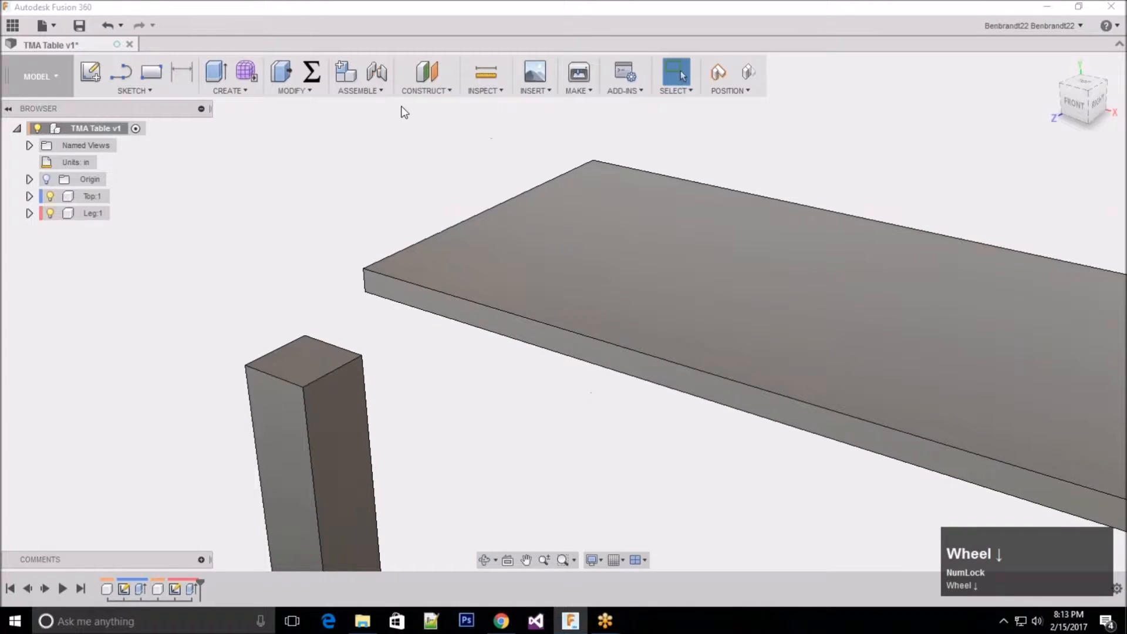
Step: Start a rigid joint with the components returned to their previous position, and move the Joint dialog closer to the model
{"action": "left_click", "coordinate": [357, 88]}
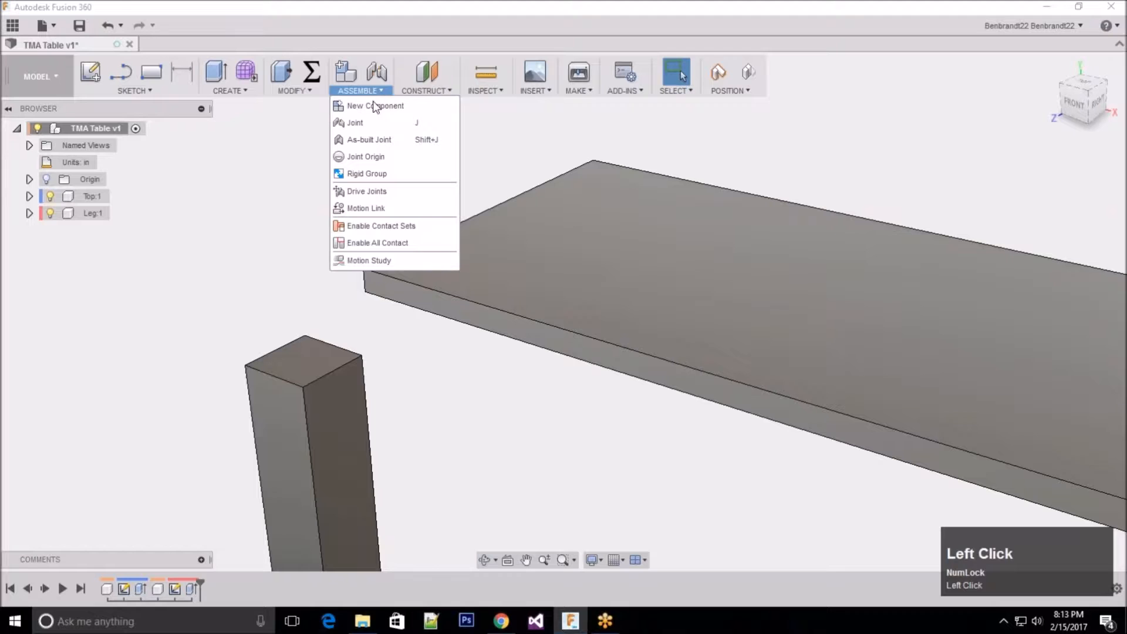
{"action": "left_click", "coordinate": [357, 125]}
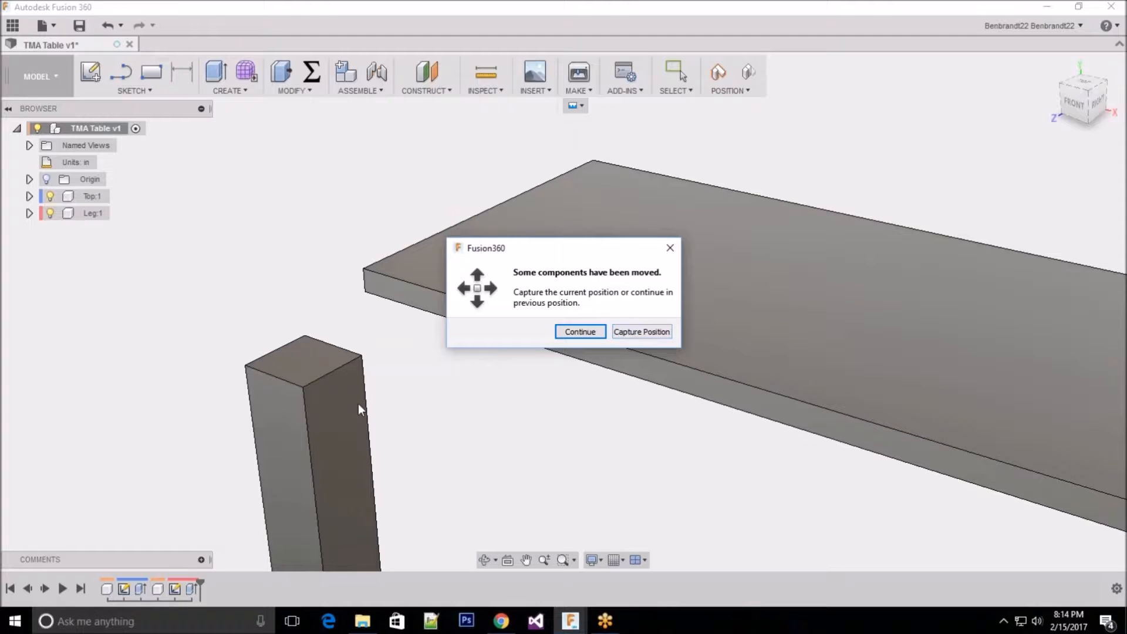
{"action": "left_click", "coordinate": [590, 332]}
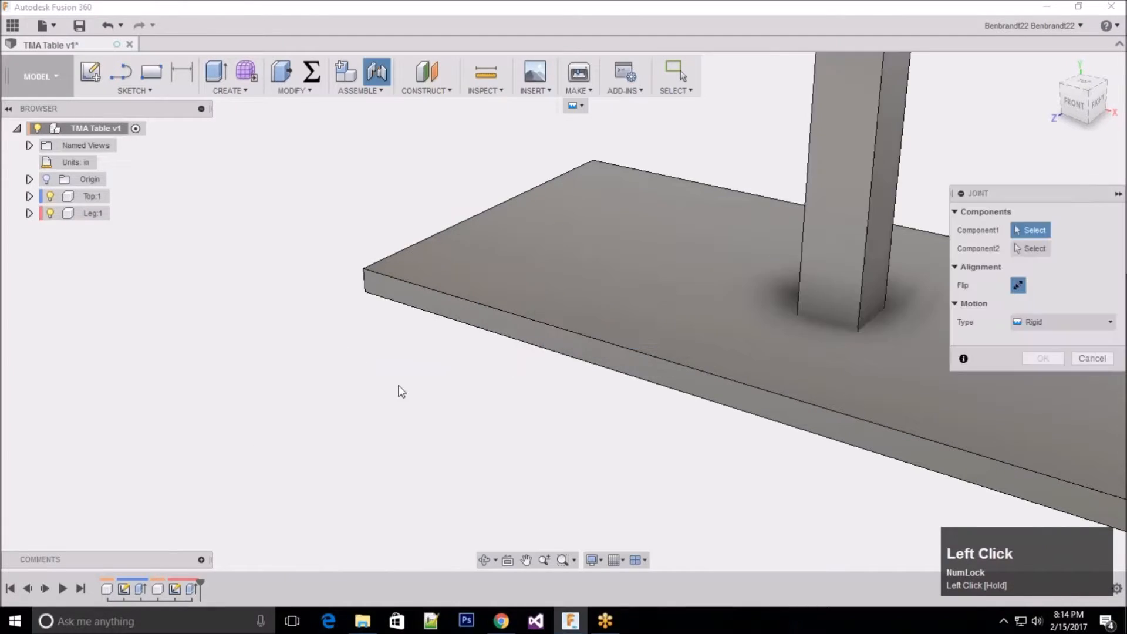
{"action": "scroll", "coordinate": [399, 391], "scroll_direction": "up", "scroll_amount": 2}
{"action": "scroll", "coordinate": [405, 390], "scroll_direction": "up", "scroll_amount": 2}
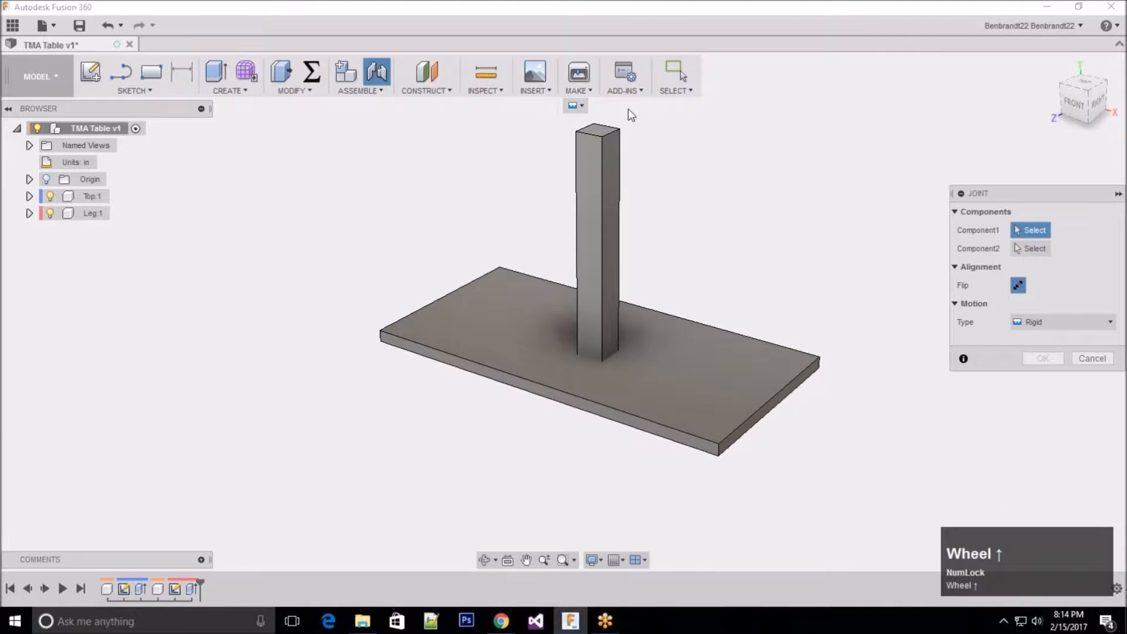
{"action": "scroll", "coordinate": [616, 123], "scroll_direction": "up", "scroll_amount": 1}
{"action": "scroll", "coordinate": [615, 122], "scroll_direction": "down", "scroll_amount": 2}
{"action": "scroll", "coordinate": [611, 120], "scroll_direction": "down", "scroll_amount": 2}
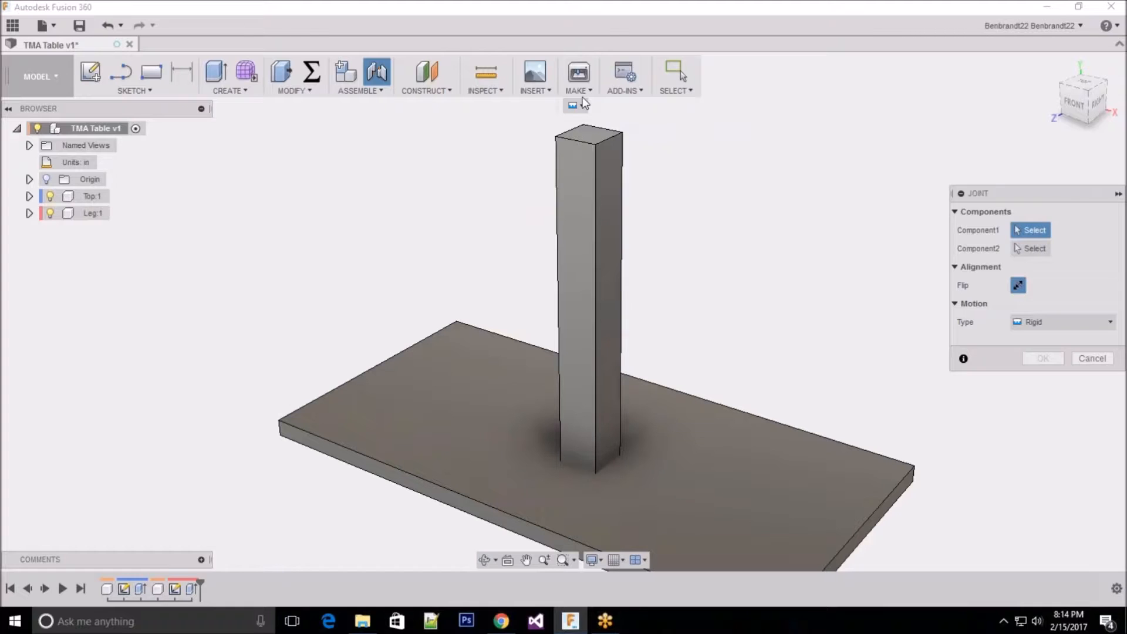
{"action": "left_click_drag", "start_coordinate": [1030, 192], "coordinate": [889, 112]}
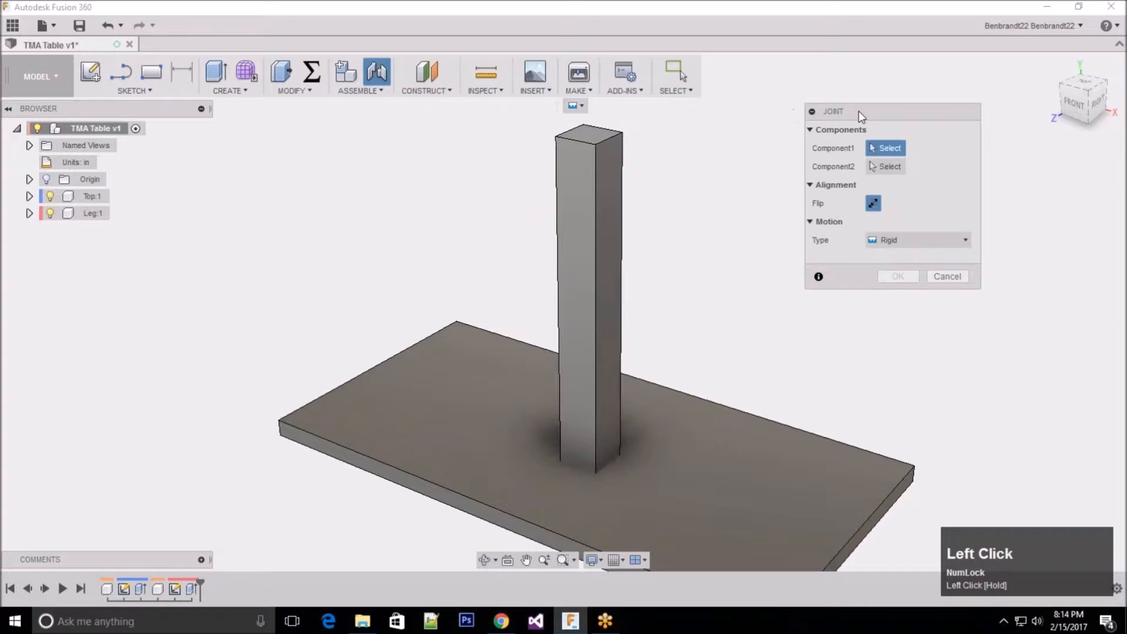
{"action": "left_click", "coordinate": [865, 285]}
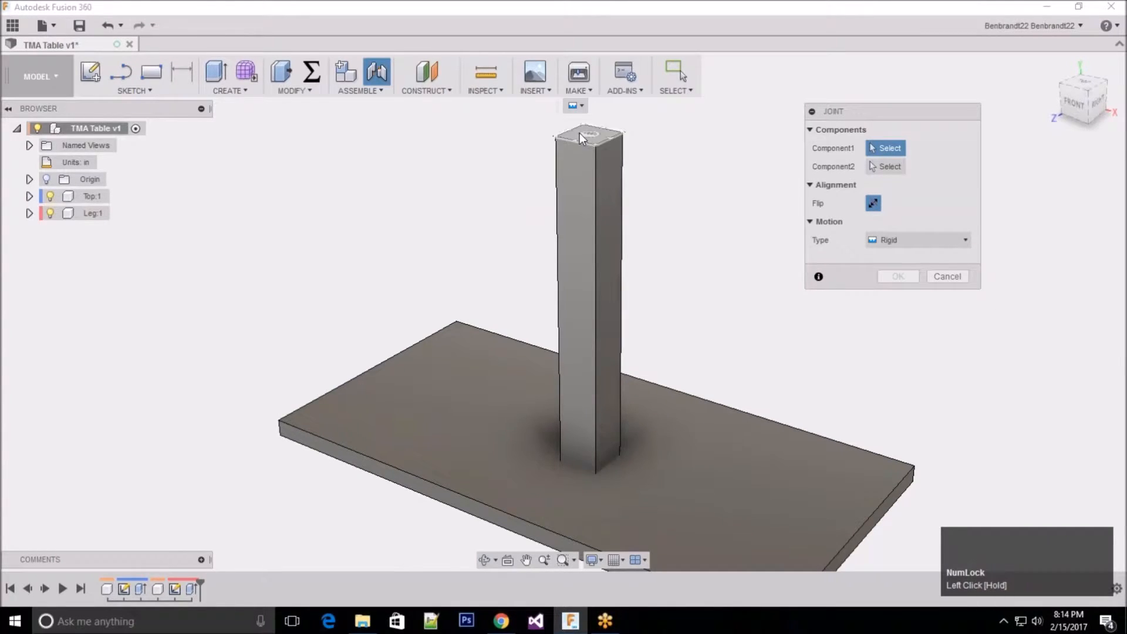
Step: Pick a corner of the leg's top face as the joint's first component location and move the Joint dialog clear of the leg
{"action": "scroll", "coordinate": [608, 118], "scroll_direction": "down", "scroll_amount": 5}
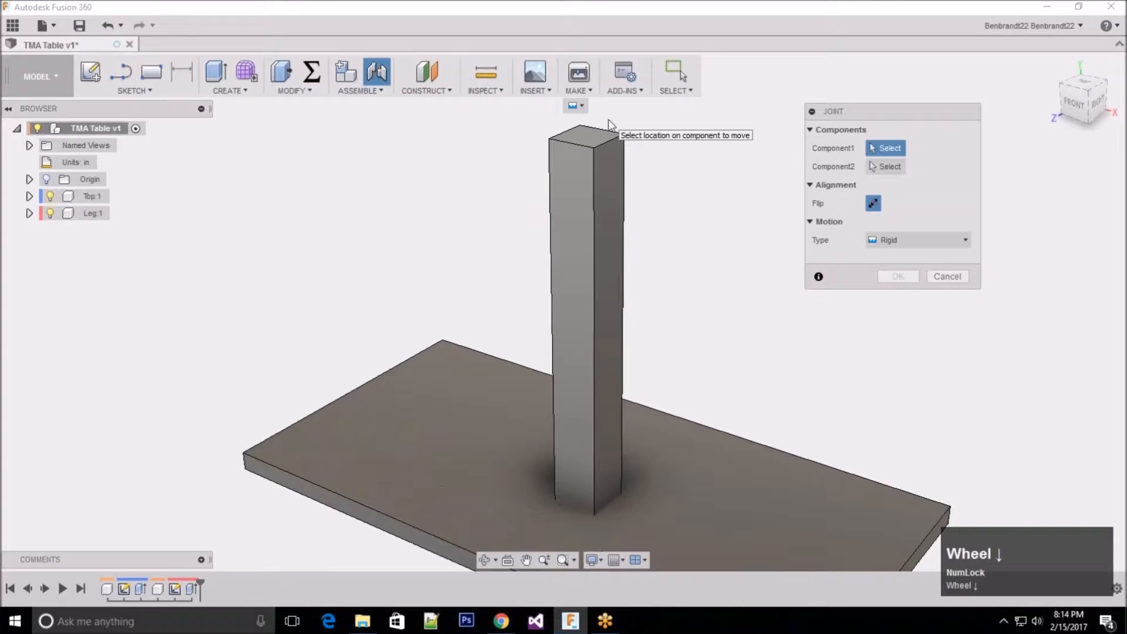
{"action": "scroll", "coordinate": [741, 265], "scroll_direction": "up", "scroll_amount": 5}
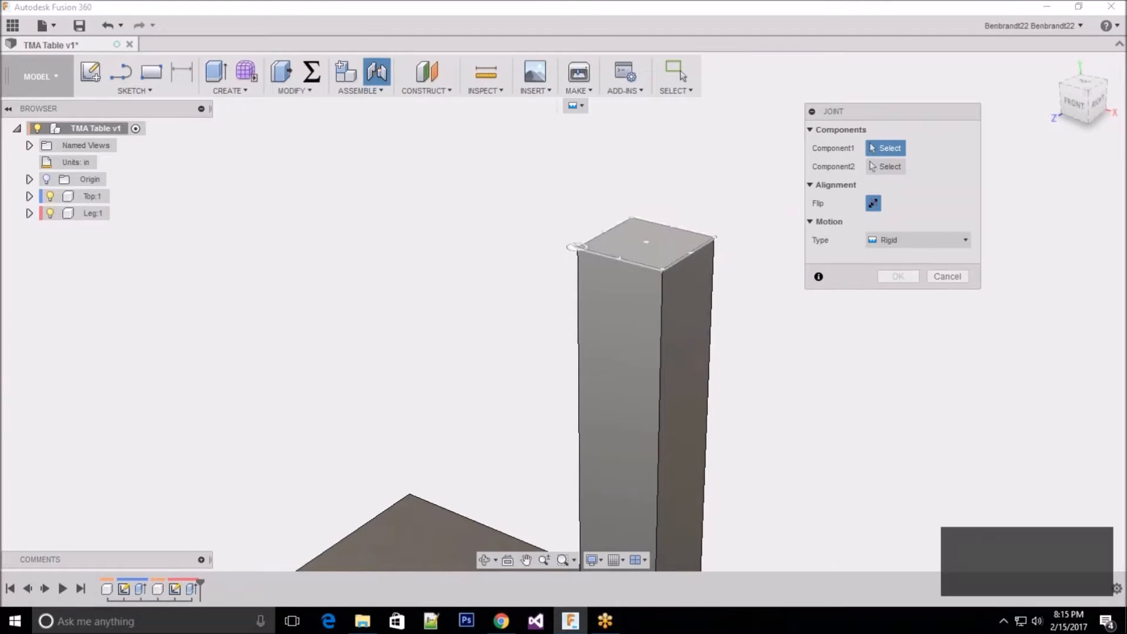
{"action": "scroll", "coordinate": [621, 241], "scroll_direction": "down", "scroll_amount": 5}
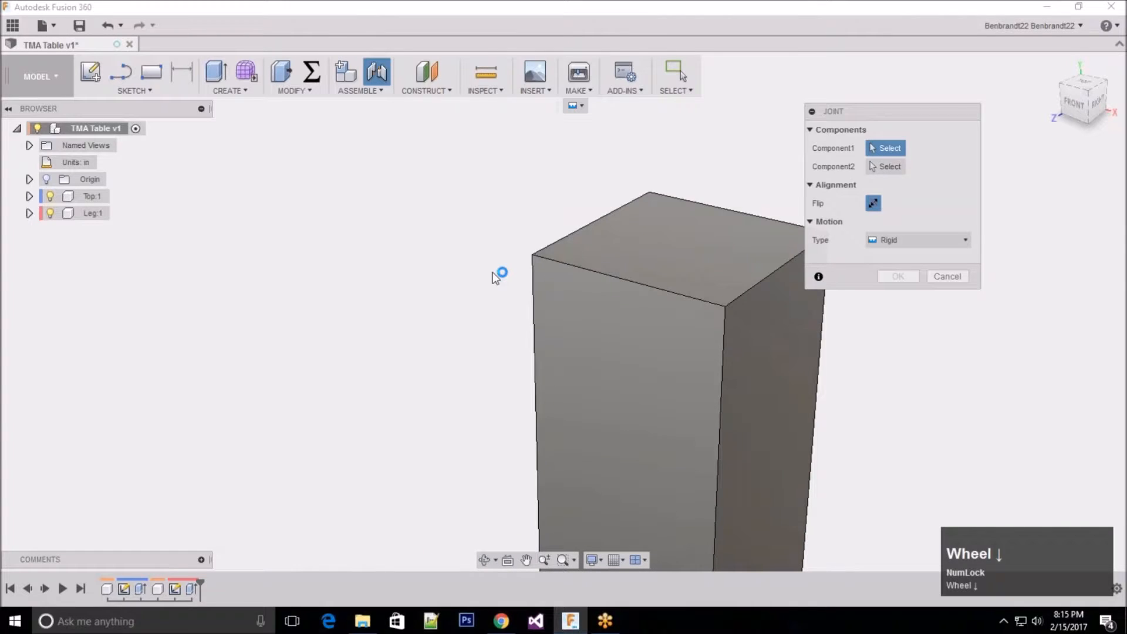
{"action": "scroll", "coordinate": [505, 264], "scroll_direction": "up", "scroll_amount": 1}
{"action": "scroll", "coordinate": [505, 260], "scroll_direction": "down", "scroll_amount": 4}
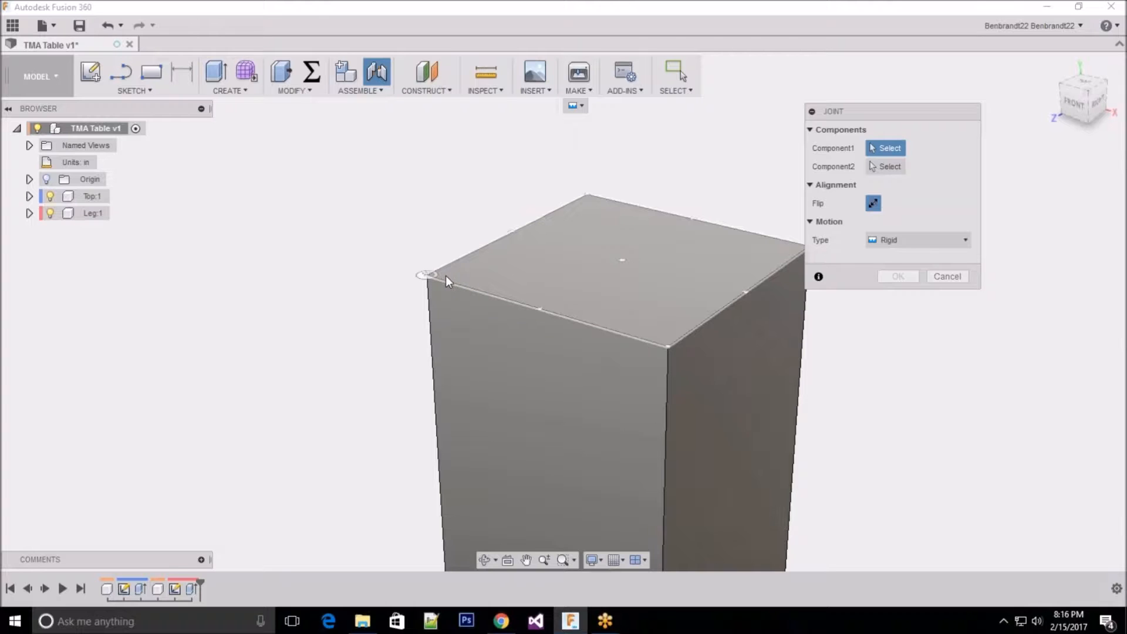
{"action": "left_click", "coordinate": [446, 276]}
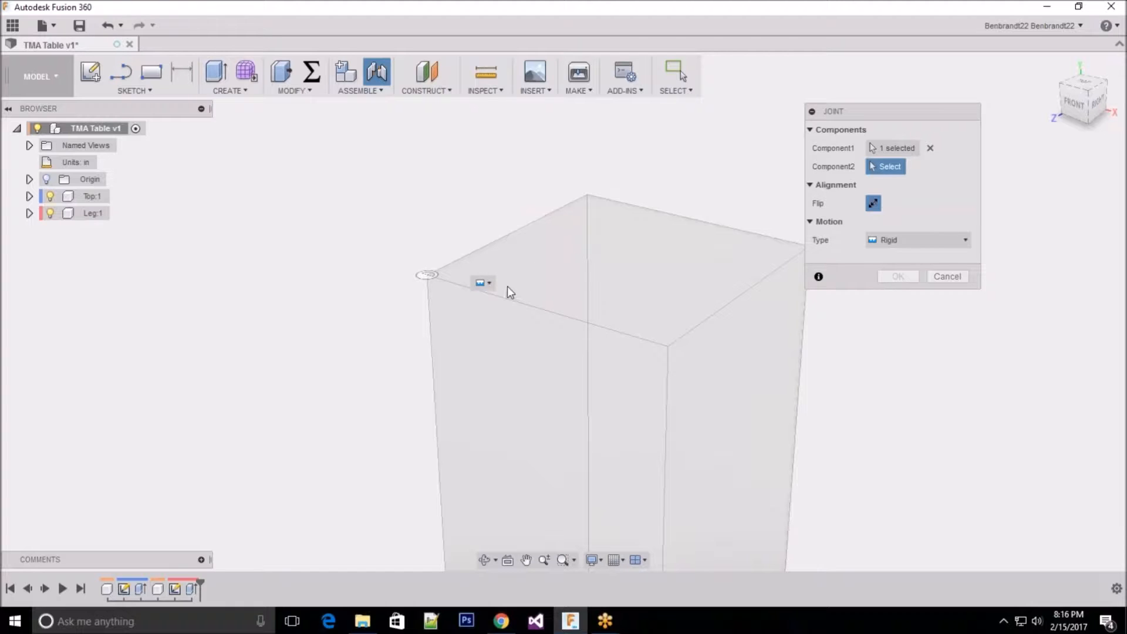
{"action": "left_click_drag", "start_coordinate": [861, 112], "coordinate": [884, 113]}
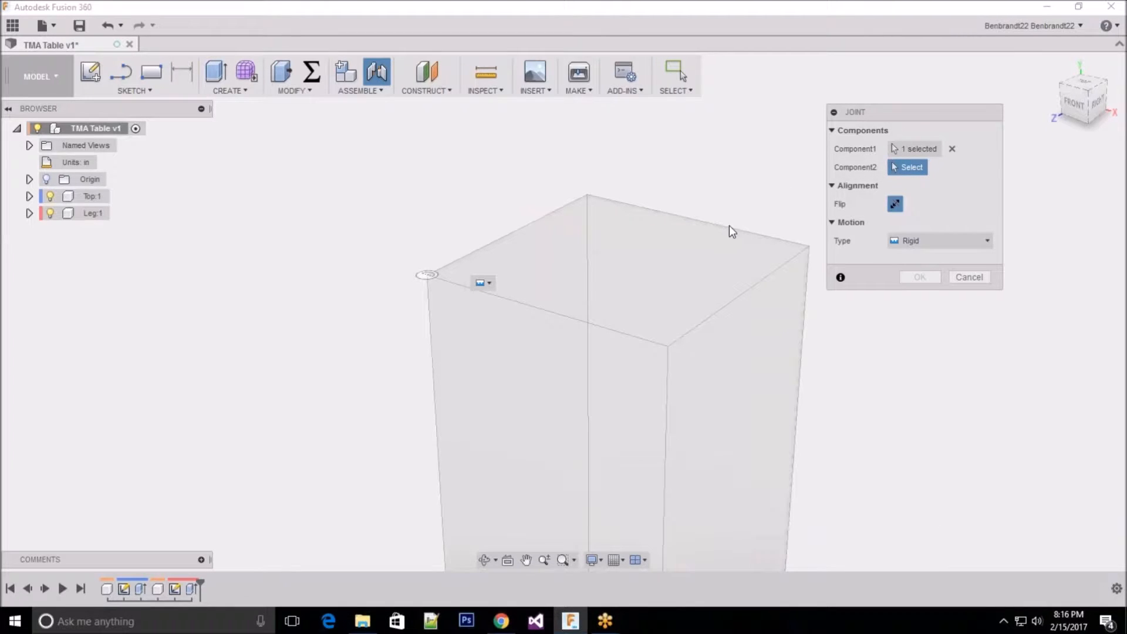
Step: Pick the matching corner on the underside of the tabletop as the joint's second component location
{"action": "scroll", "coordinate": [731, 230], "scroll_direction": "up", "scroll_amount": 5}
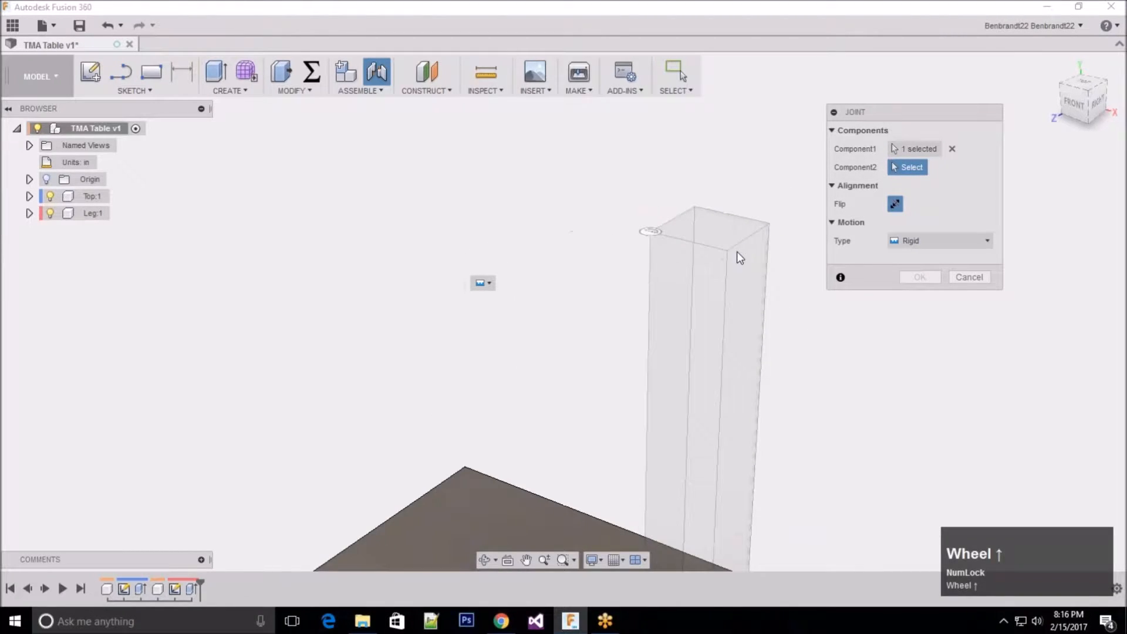
{"action": "scroll", "coordinate": [737, 251], "scroll_direction": "up", "scroll_amount": 3}
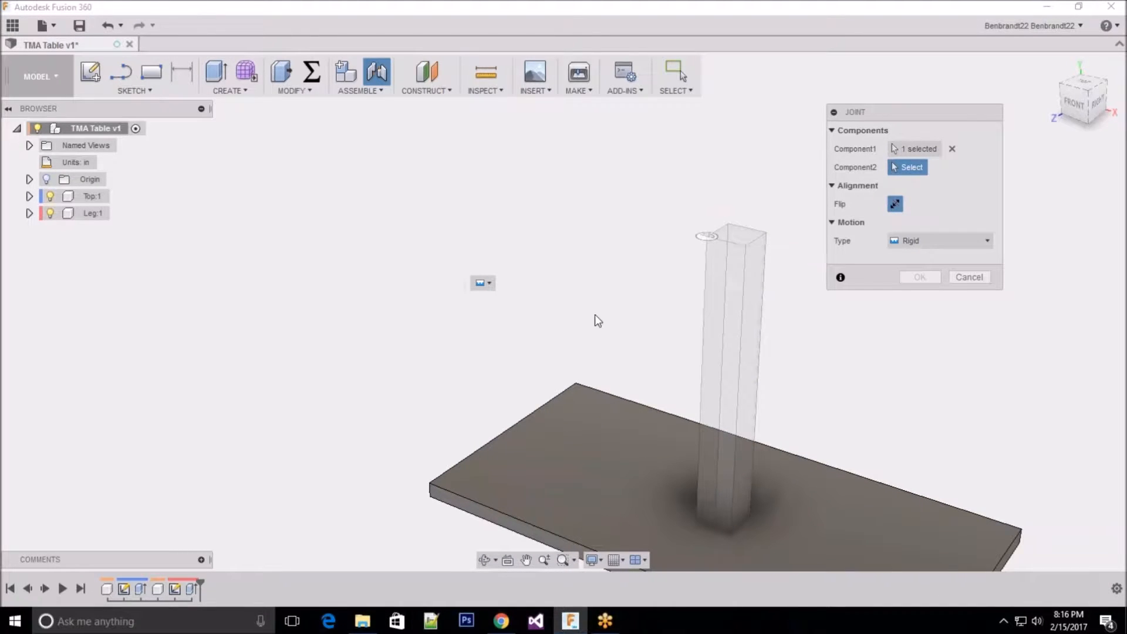
{"action": "scroll", "coordinate": [594, 315], "scroll_direction": "up", "scroll_amount": 3}
{"action": "scroll", "coordinate": [491, 478], "scroll_direction": "down", "scroll_amount": 2}
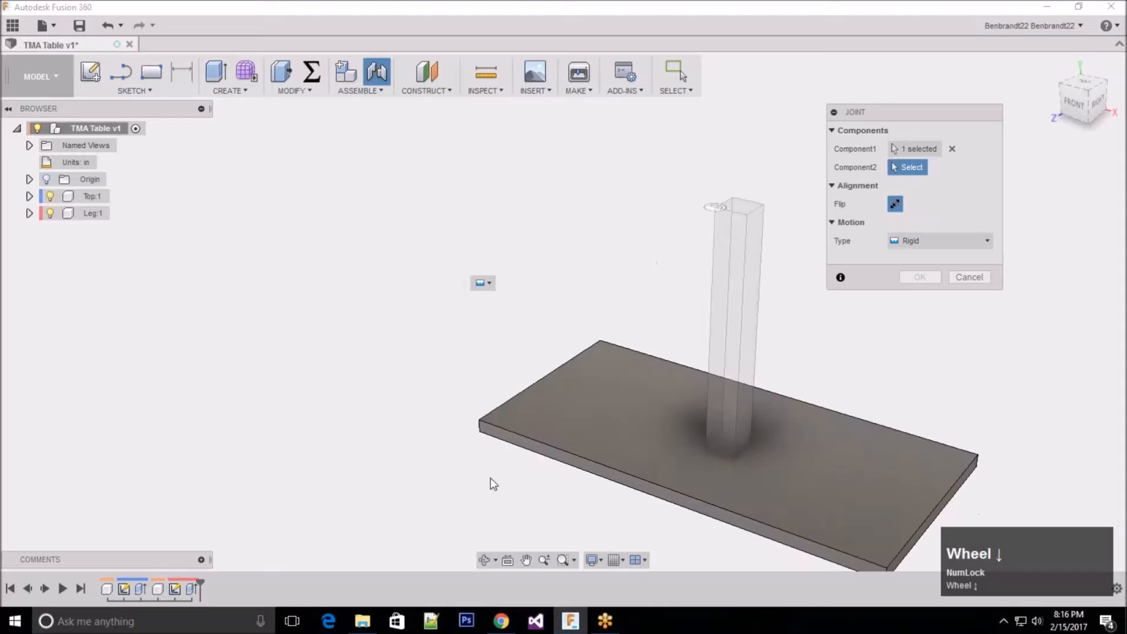
{"action": "scroll", "coordinate": [492, 482], "scroll_direction": "down", "scroll_amount": 2}
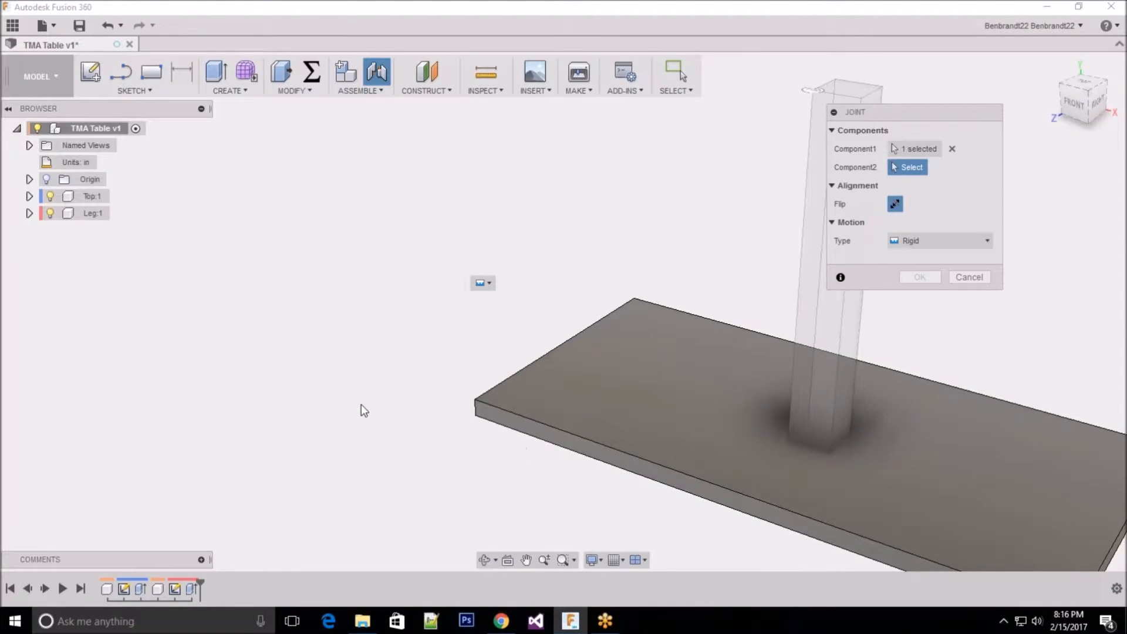
{"action": "scroll", "coordinate": [352, 399], "scroll_direction": "up", "scroll_amount": 4}
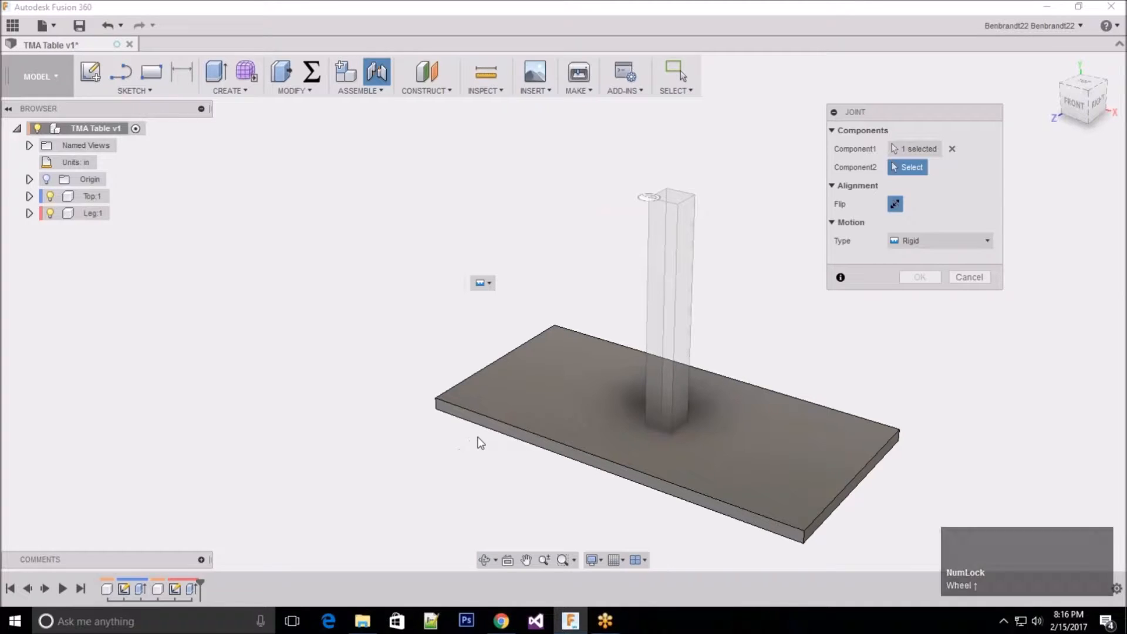
{"action": "middle_click_drag", "start_coordinate": [476, 436], "coordinate": [459, 357], "text": "shift"}
{"action": "scroll", "coordinate": [465, 298], "scroll_direction": "up", "scroll_amount": 2}
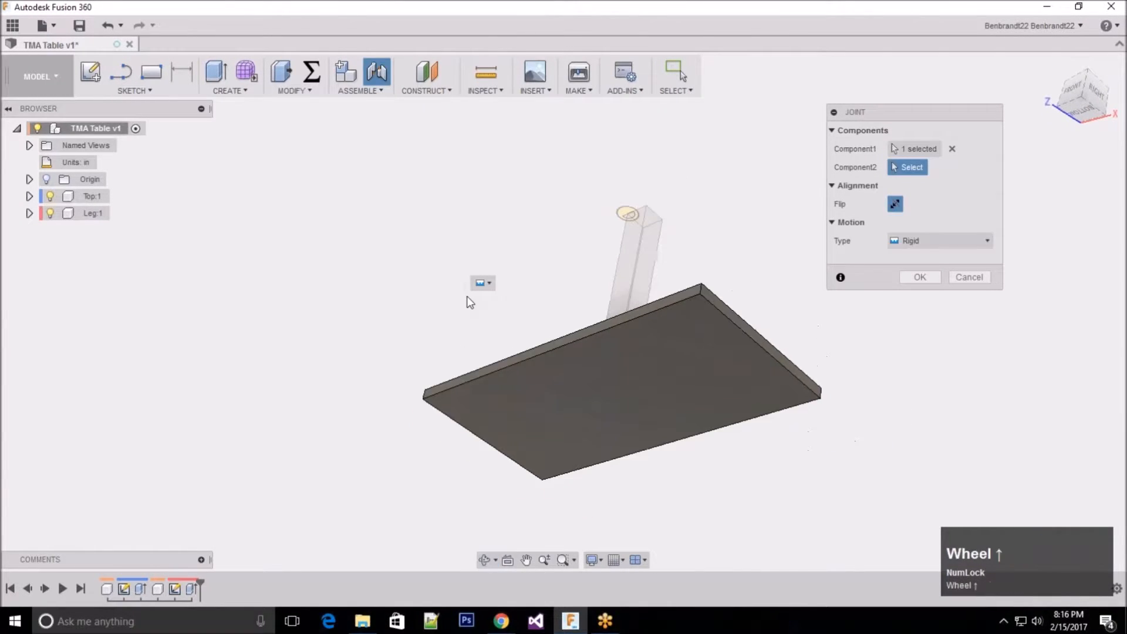
{"action": "scroll", "coordinate": [419, 396], "scroll_direction": "down", "scroll_amount": 1}
{"action": "scroll", "coordinate": [419, 395], "scroll_direction": "down", "scroll_amount": 2}
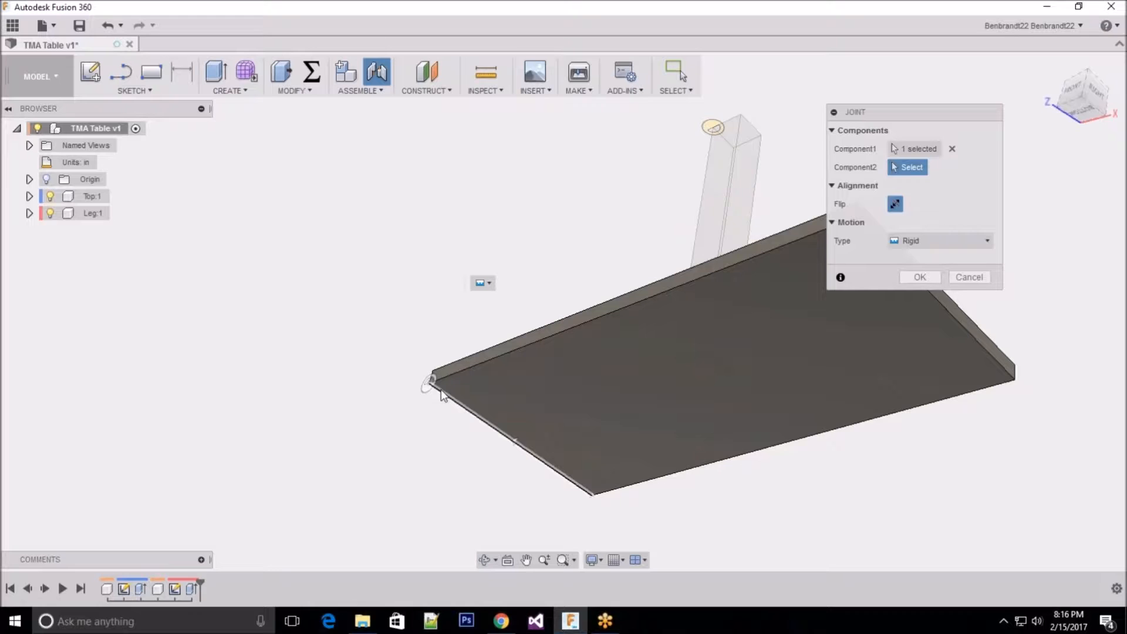
{"action": "scroll", "coordinate": [442, 394], "scroll_direction": "down", "scroll_amount": 1}
{"action": "scroll", "coordinate": [441, 393], "scroll_direction": "down", "scroll_amount": 1}
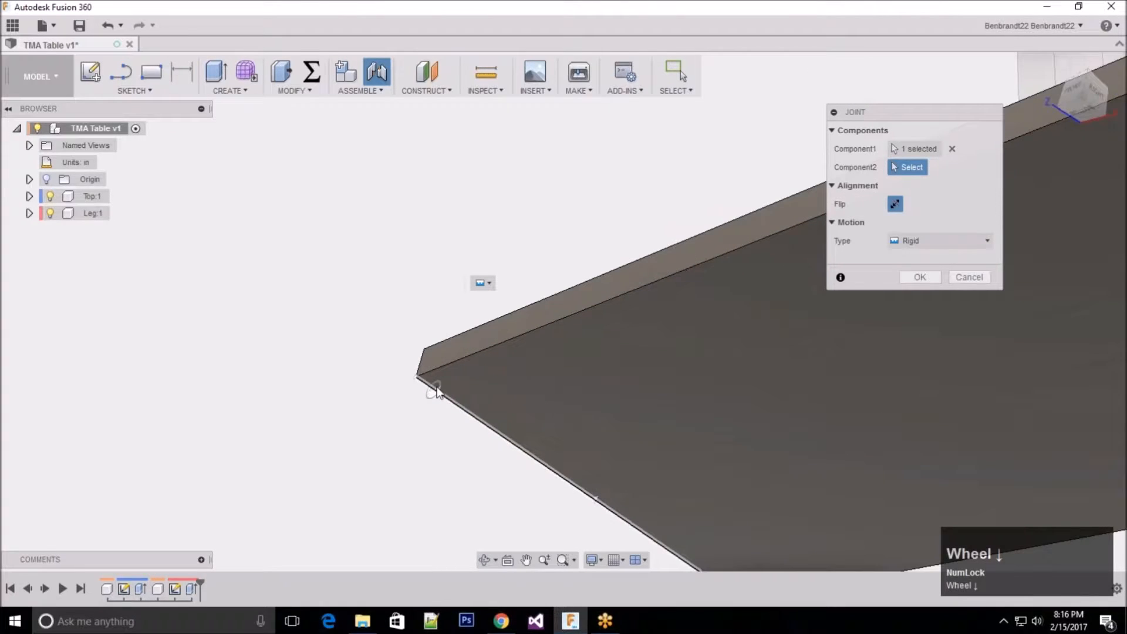
{"action": "scroll", "coordinate": [432, 388], "scroll_direction": "down", "scroll_amount": 1}
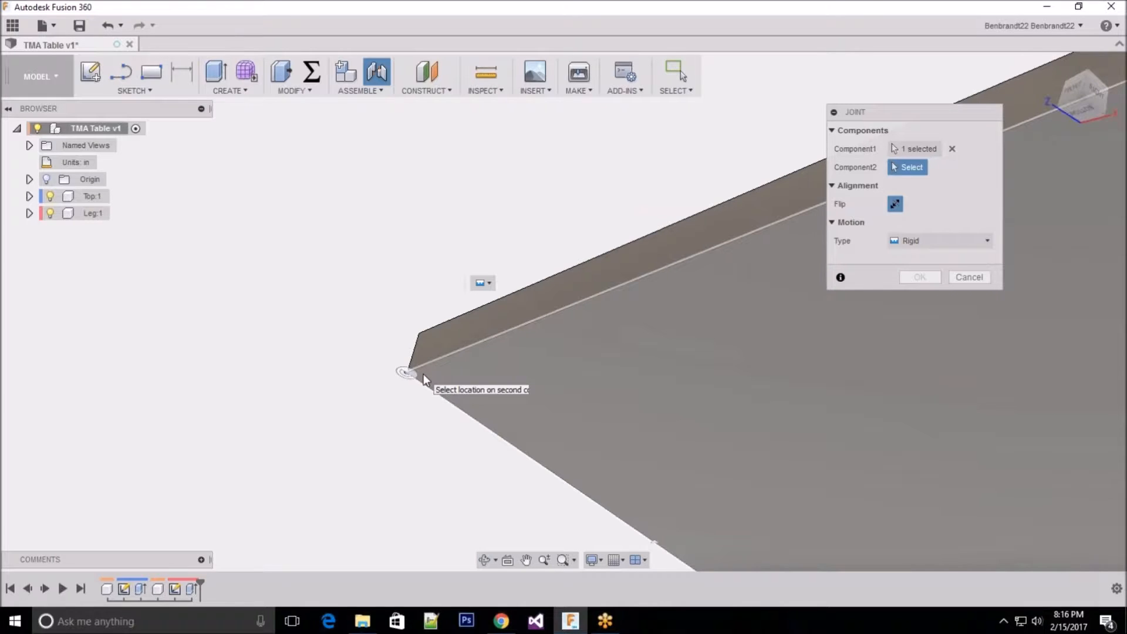
{"action": "left_click", "coordinate": [424, 374]}
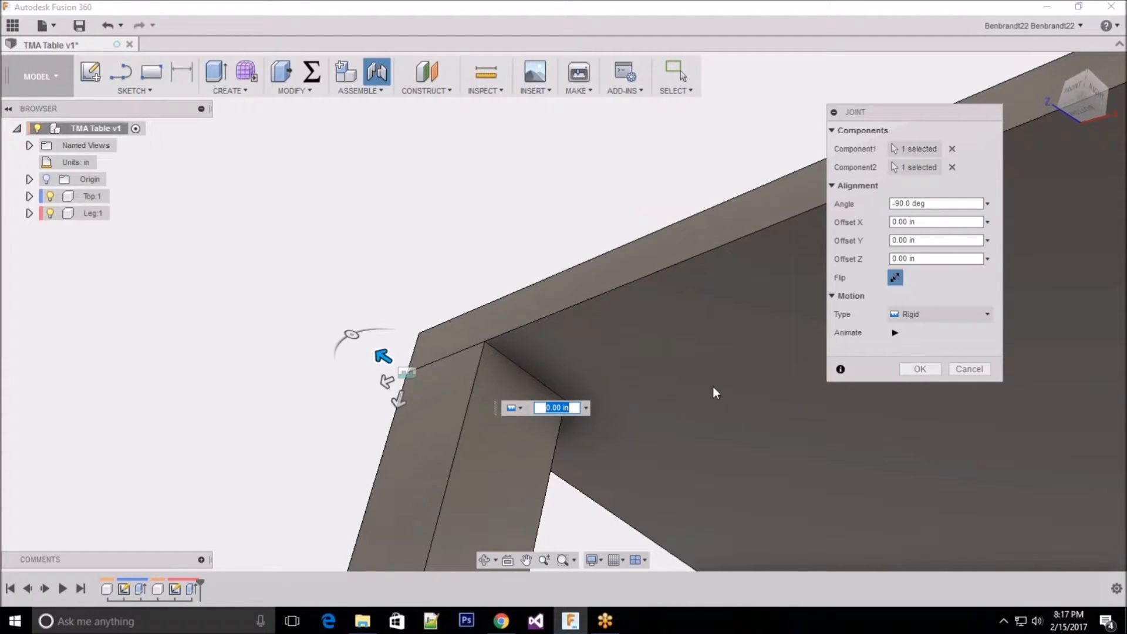
Step: Preview the joint's animation and review the available motion types, keeping the joint Rigid
{"action": "left_click", "coordinate": [895, 333]}
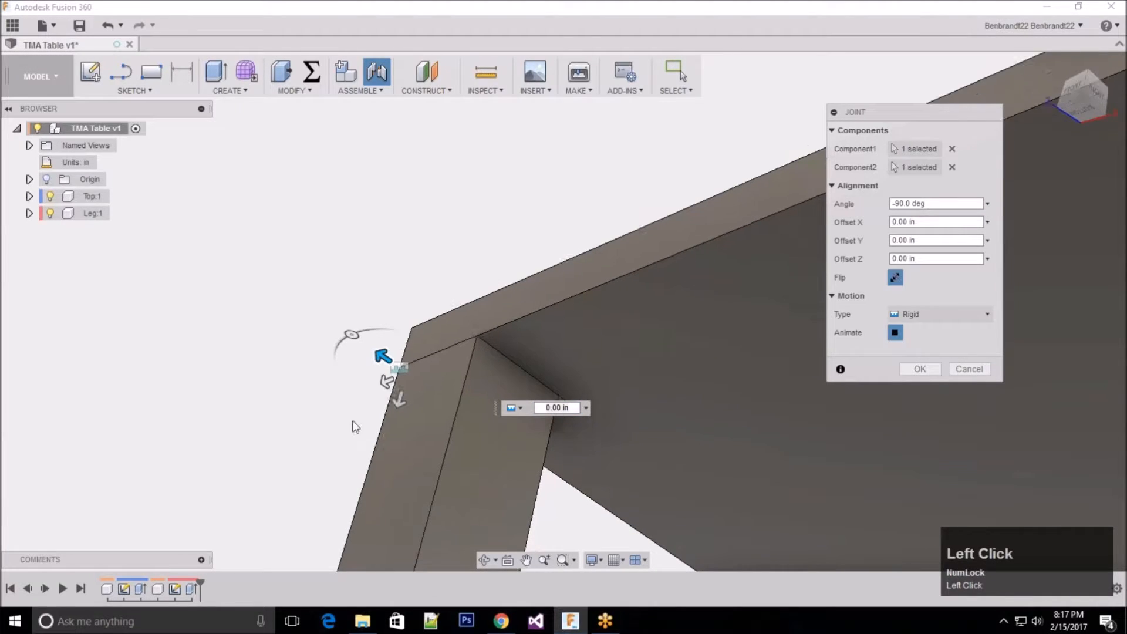
{"action": "left_click", "coordinate": [895, 333]}
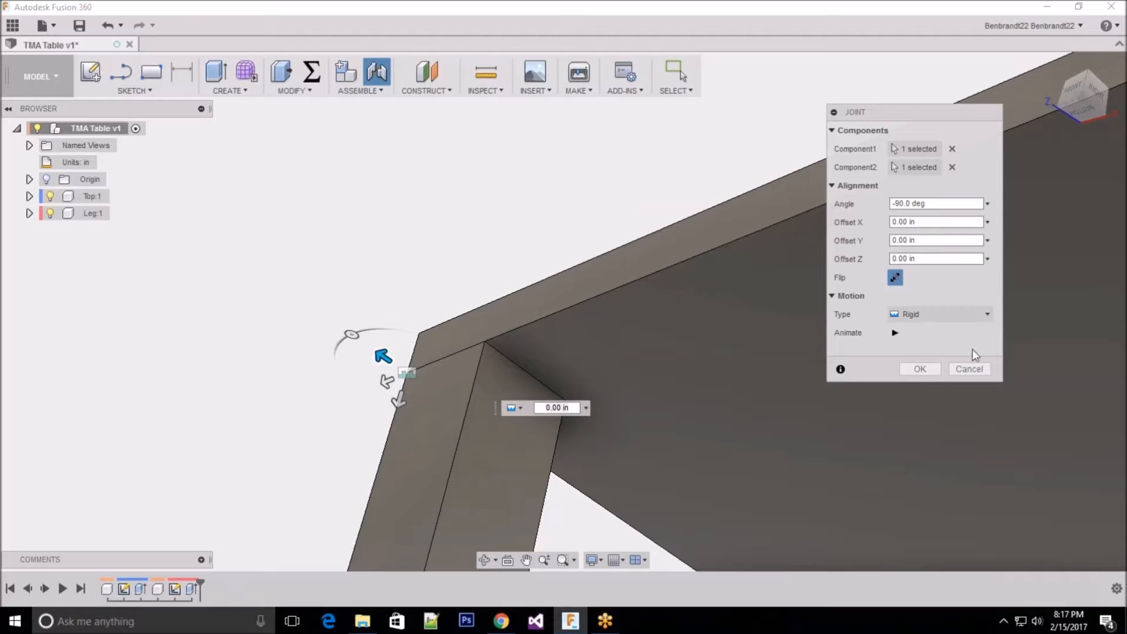
{"action": "left_click", "coordinate": [937, 318]}
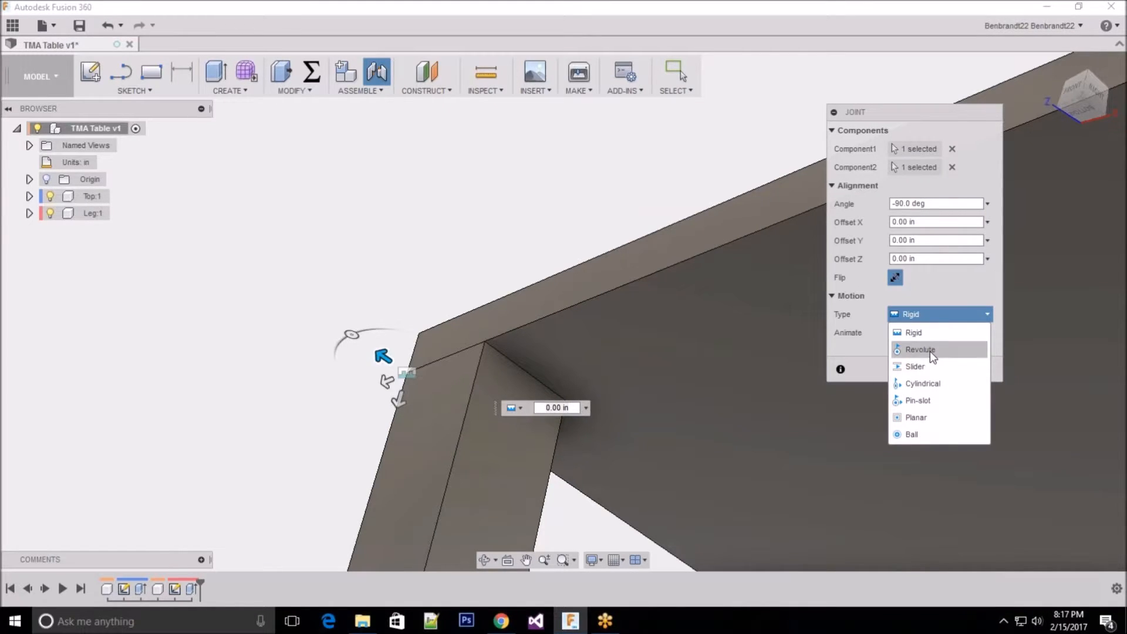
{"action": "left_click", "coordinate": [946, 301]}
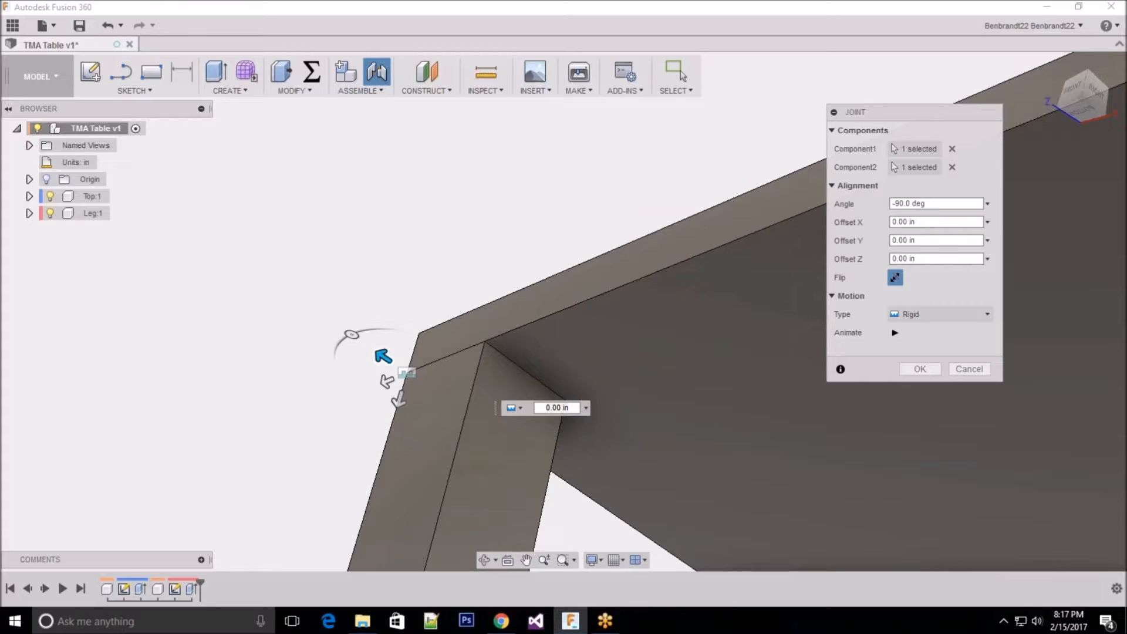
Step: Inset the leg from the tabletop corner with joint offsets X -2.00 in and Y -2.00 in, and accept the rigid joint
{"action": "middle_click", "coordinate": [527, 429]}
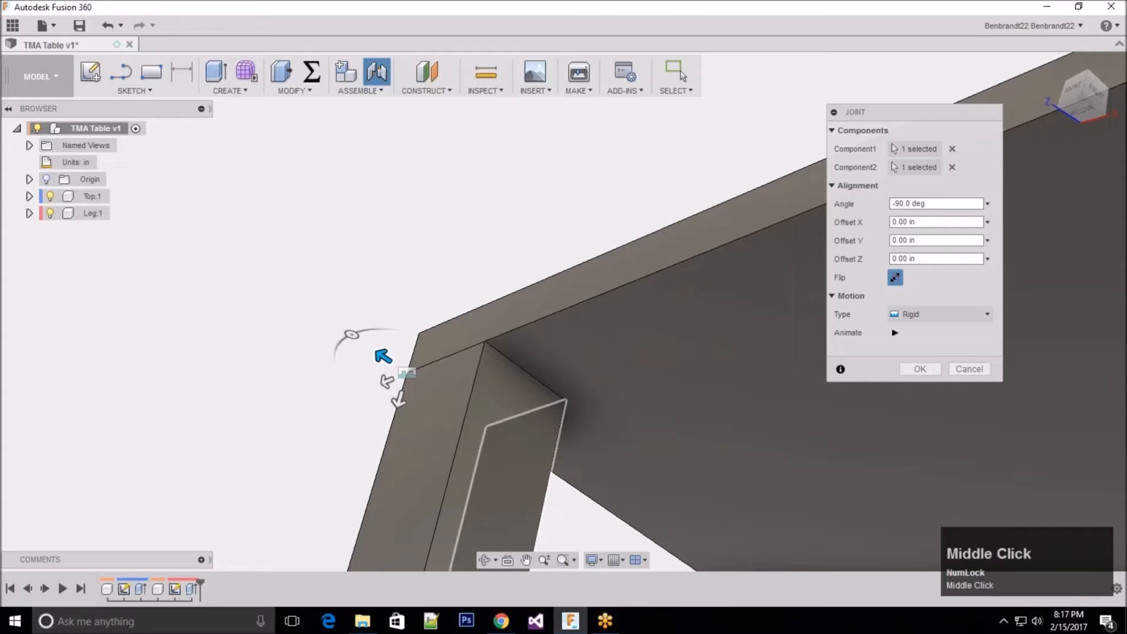
{"action": "middle_click_drag", "start_coordinate": [527, 429], "coordinate": [536, 431]}
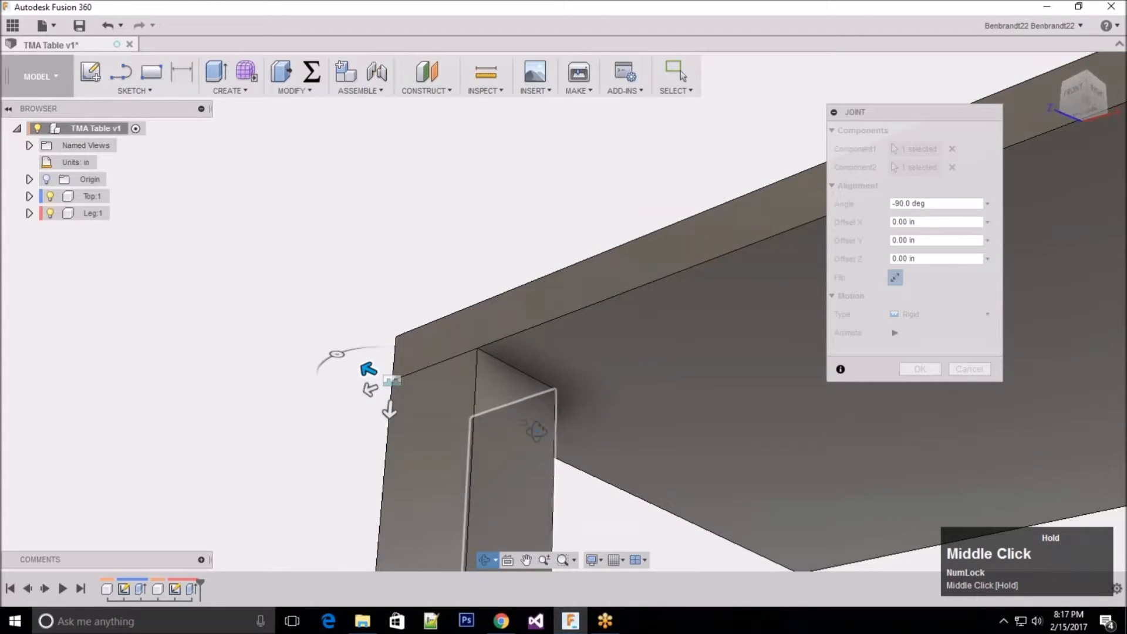
{"action": "scroll", "coordinate": [391, 425], "scroll_direction": "down", "scroll_amount": 1}
{"action": "scroll", "coordinate": [391, 425], "scroll_direction": "down", "scroll_amount": 1}
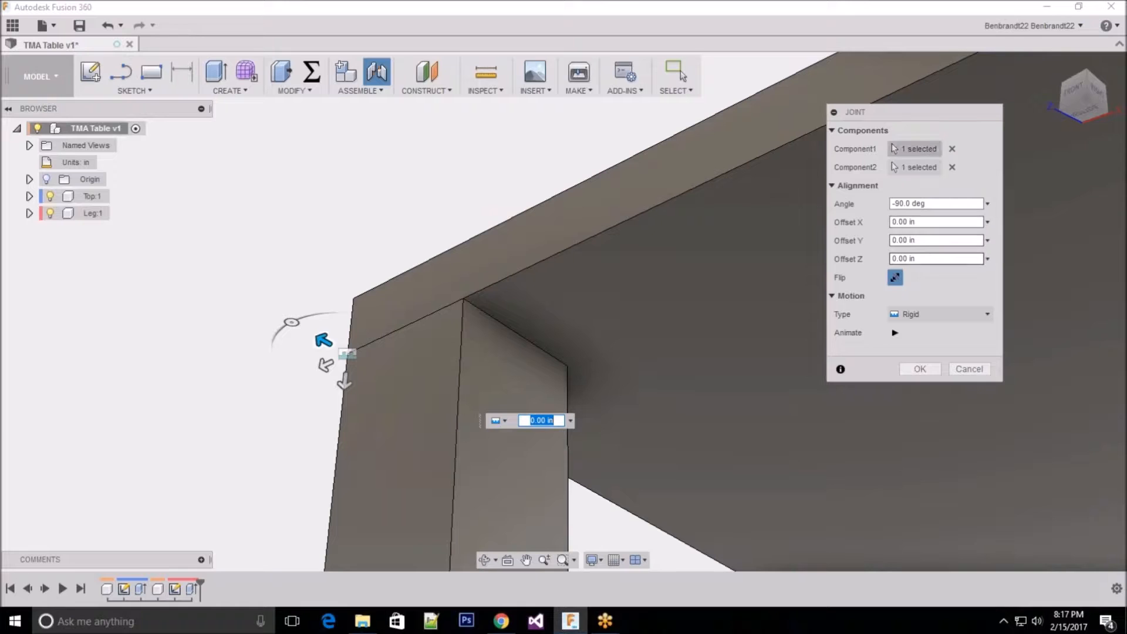
{"action": "left_click_drag", "start_coordinate": [324, 339], "coordinate": [390, 377]}
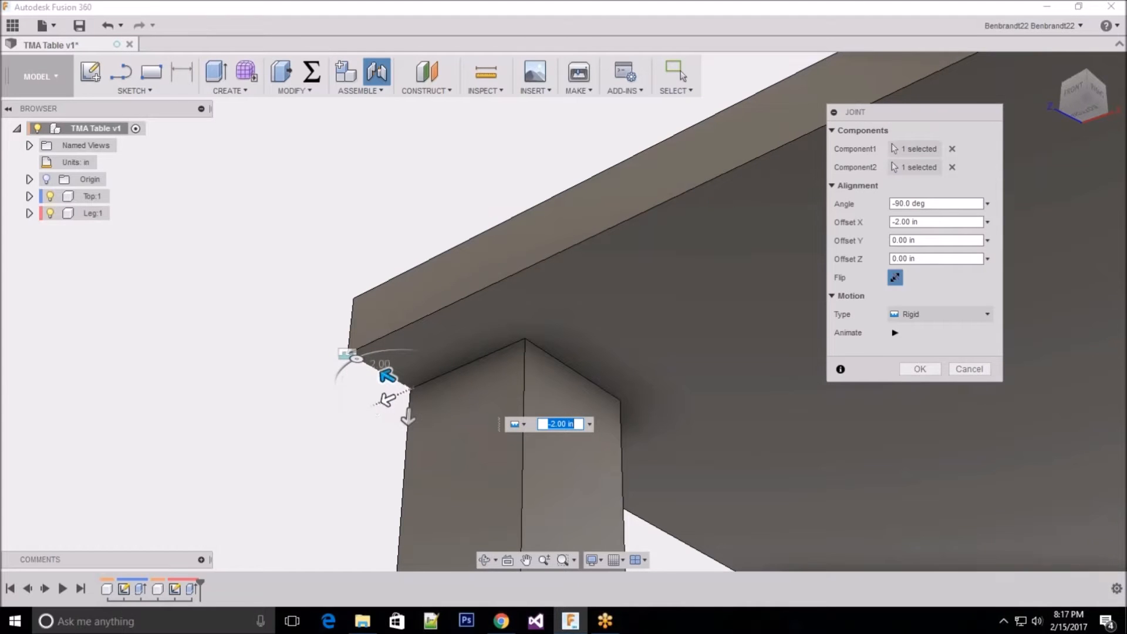
{"action": "left_click_drag", "start_coordinate": [388, 400], "coordinate": [453, 370]}
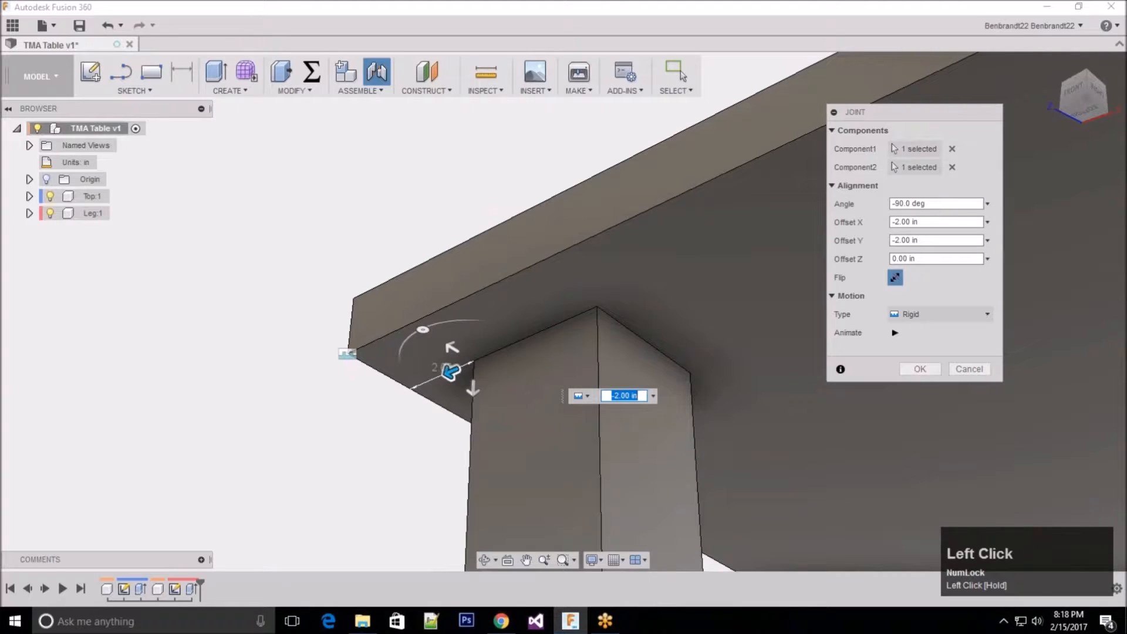
{"action": "left_click", "coordinate": [920, 369]}
{"action": "left_click", "coordinate": [920, 366]}
Step: Move the leg freely to test its rigid joint with the tabletop, and clear the selection
{"action": "scroll", "coordinate": [382, 297], "scroll_direction": "up", "scroll_amount": 5}
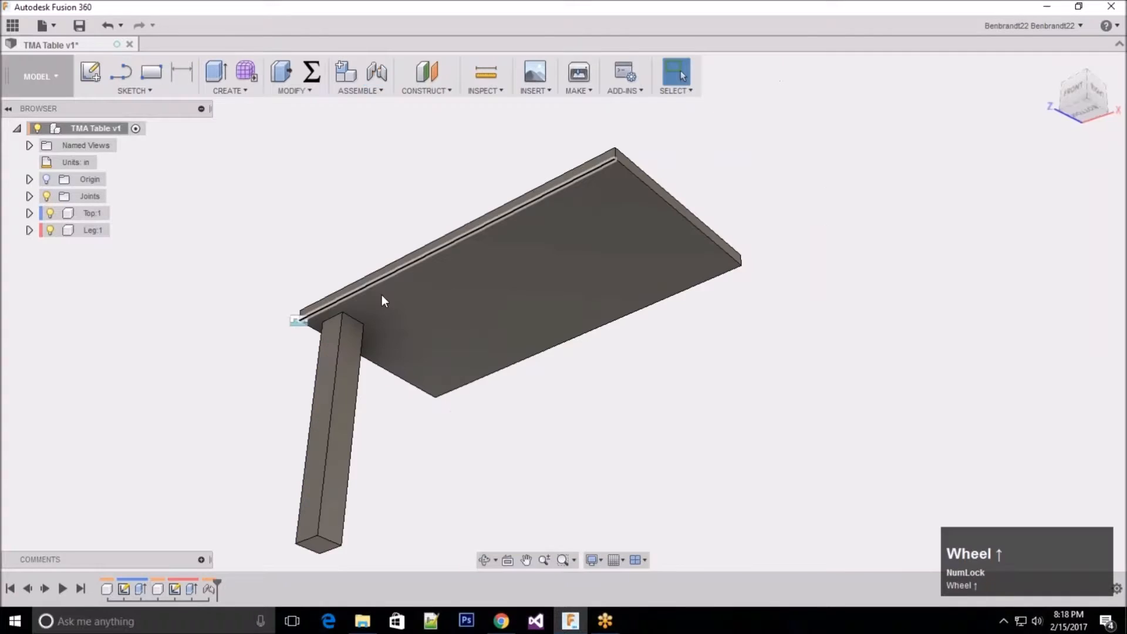
{"action": "left_click_drag", "start_coordinate": [342, 431], "coordinate": [392, 409]}
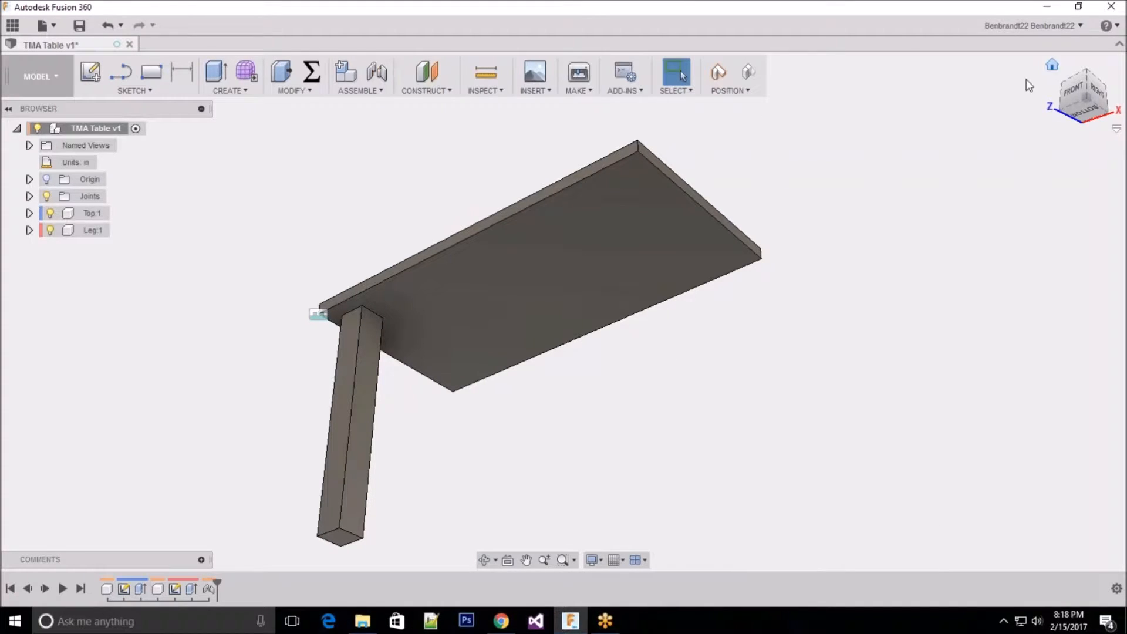
{"action": "left_click", "coordinate": [362, 187]}
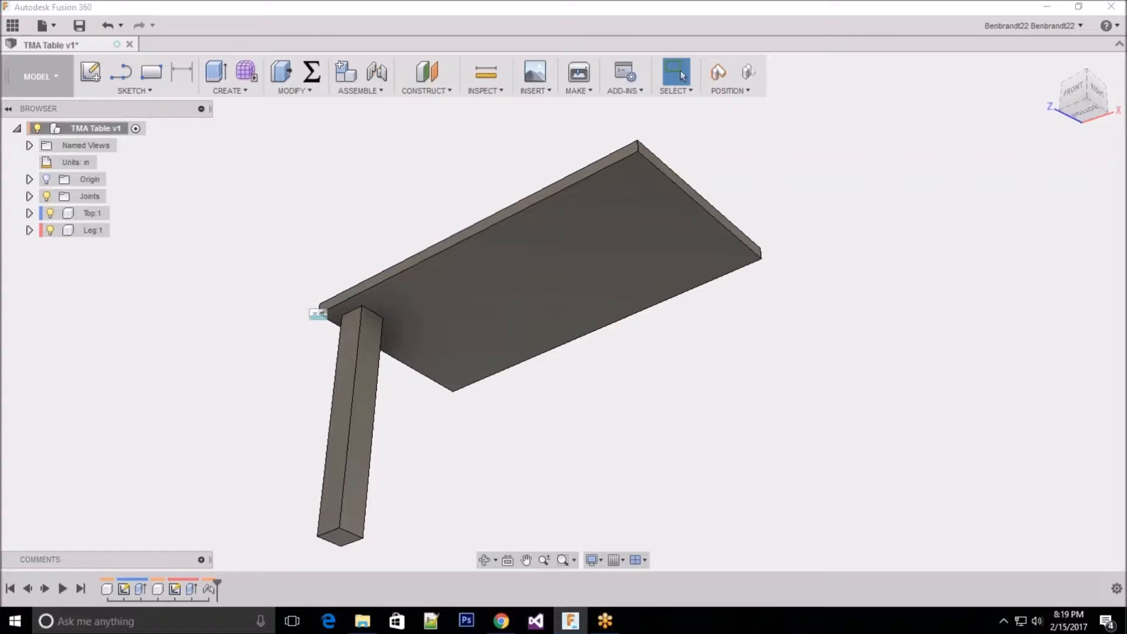
{"action": "left_click", "coordinate": [314, 207]}
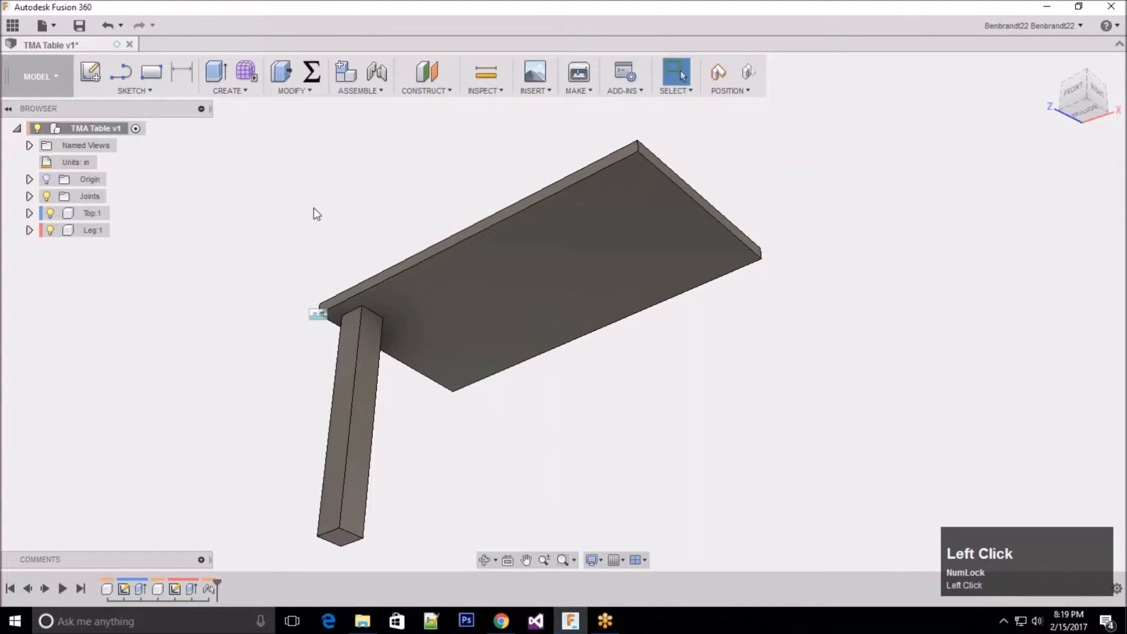
Step: Ground the Top component, continuing with the components in their previous position, and clear the selection
{"action": "scroll", "coordinate": [505, 149], "scroll_direction": "up", "scroll_amount": 1}
{"action": "middle_click_drag", "start_coordinate": [505, 148], "coordinate": [518, 174], "text": "shift"}
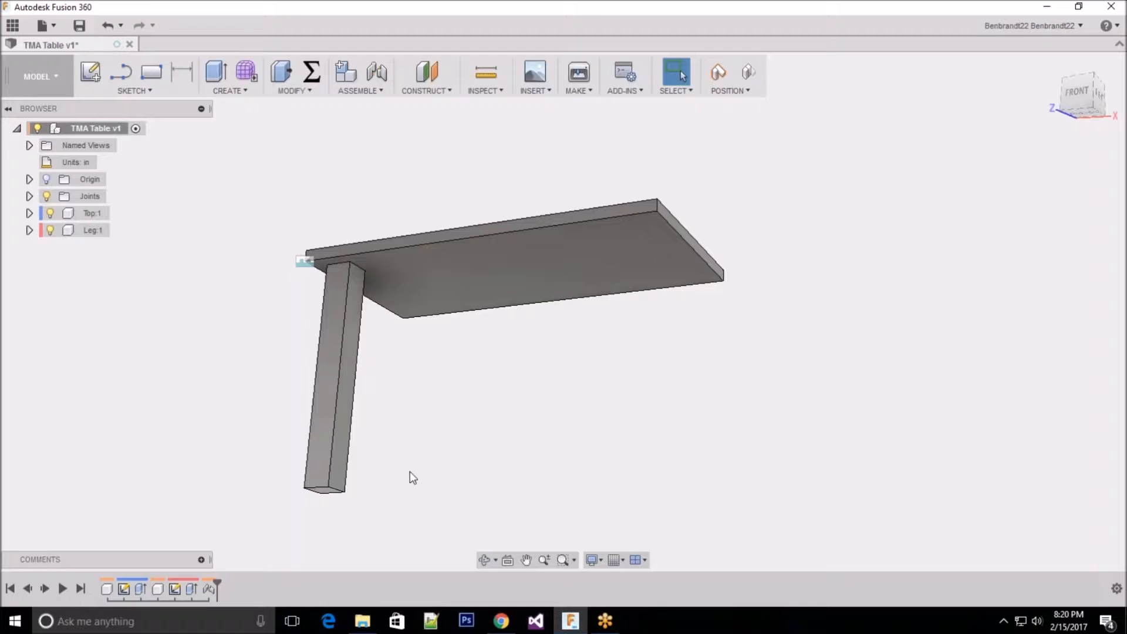
{"action": "left_click", "coordinate": [93, 214]}
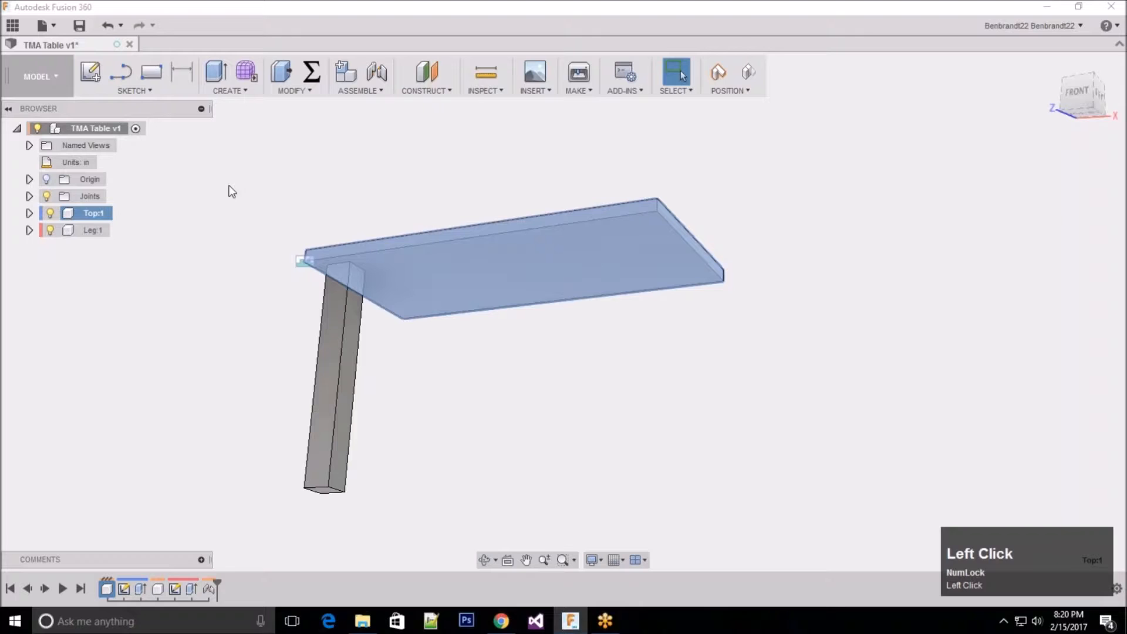
{"action": "right_click", "coordinate": [89, 217]}
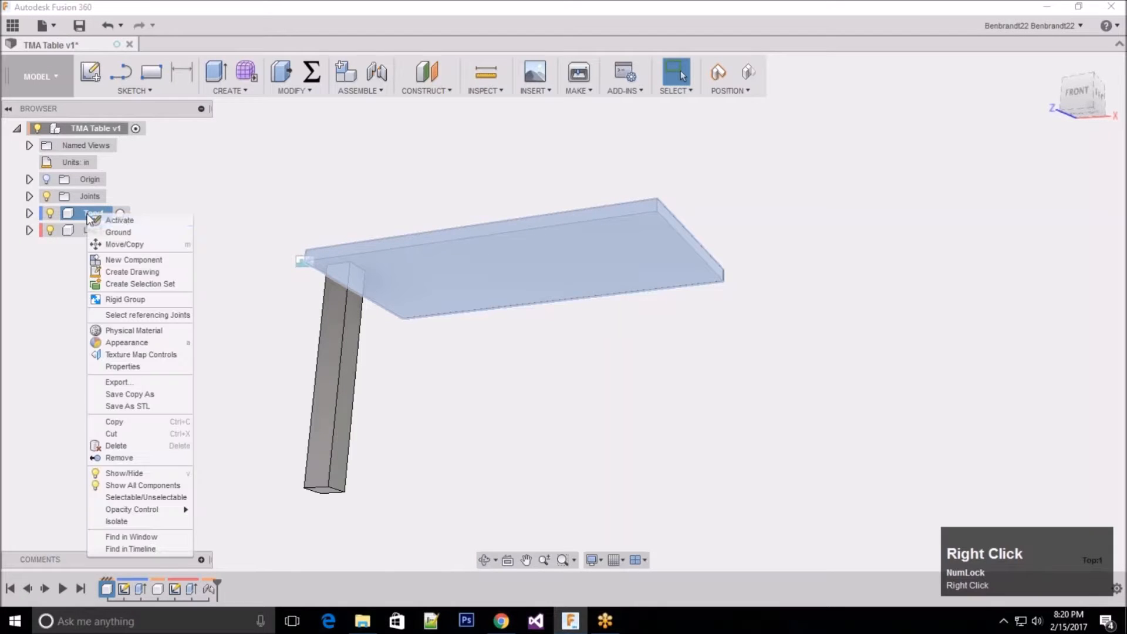
{"action": "left_click", "coordinate": [123, 232]}
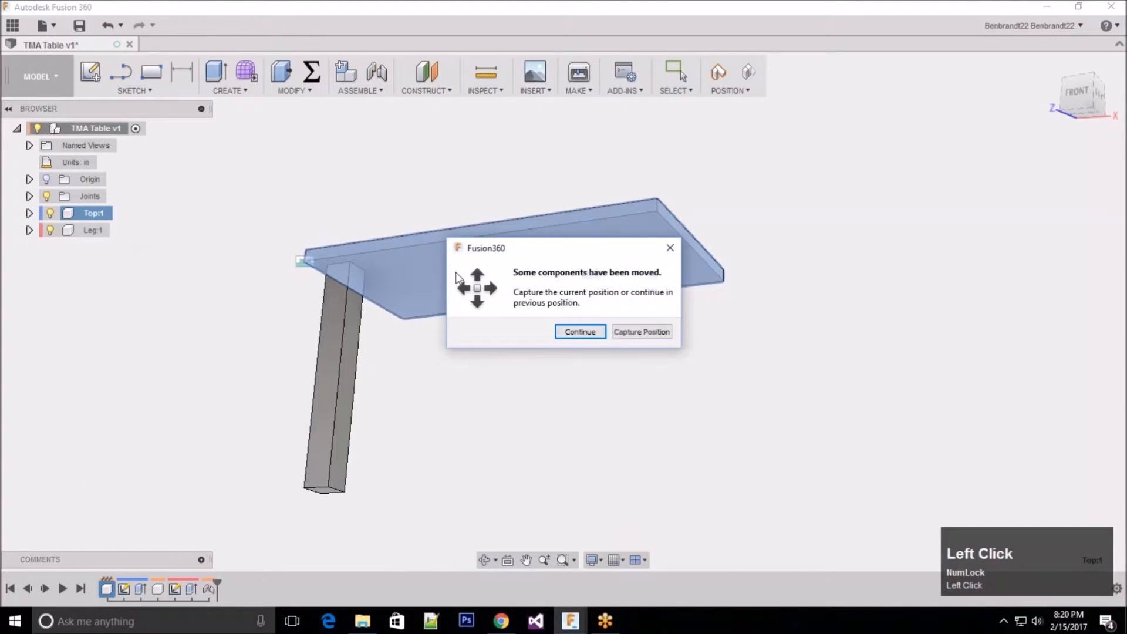
{"action": "left_click", "coordinate": [587, 330]}
{"action": "left_click", "coordinate": [72, 216]}
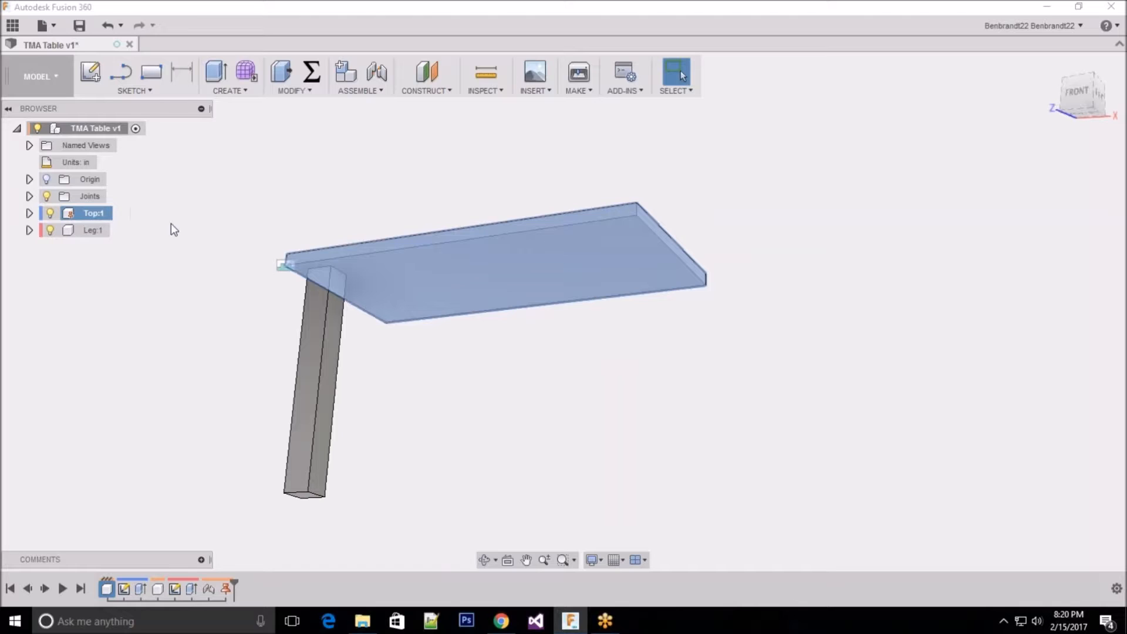
{"action": "left_click", "coordinate": [284, 210]}
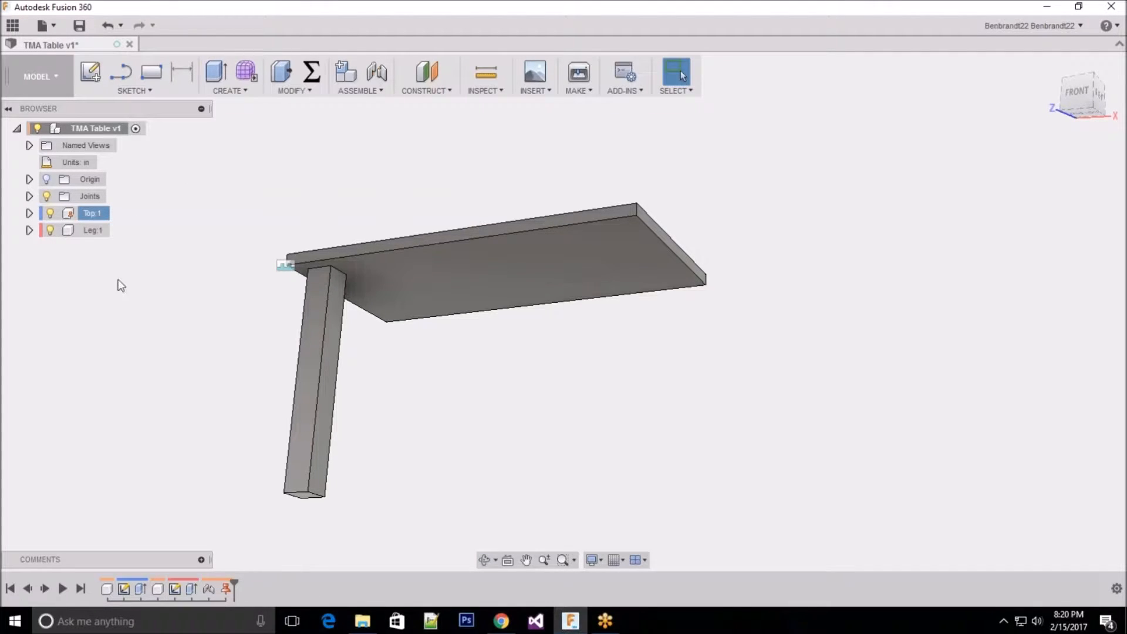
Step: Locate the leg's rigid joint in the timeline and in the Joints folder, and open it for editing
{"action": "left_click", "coordinate": [29, 197]}
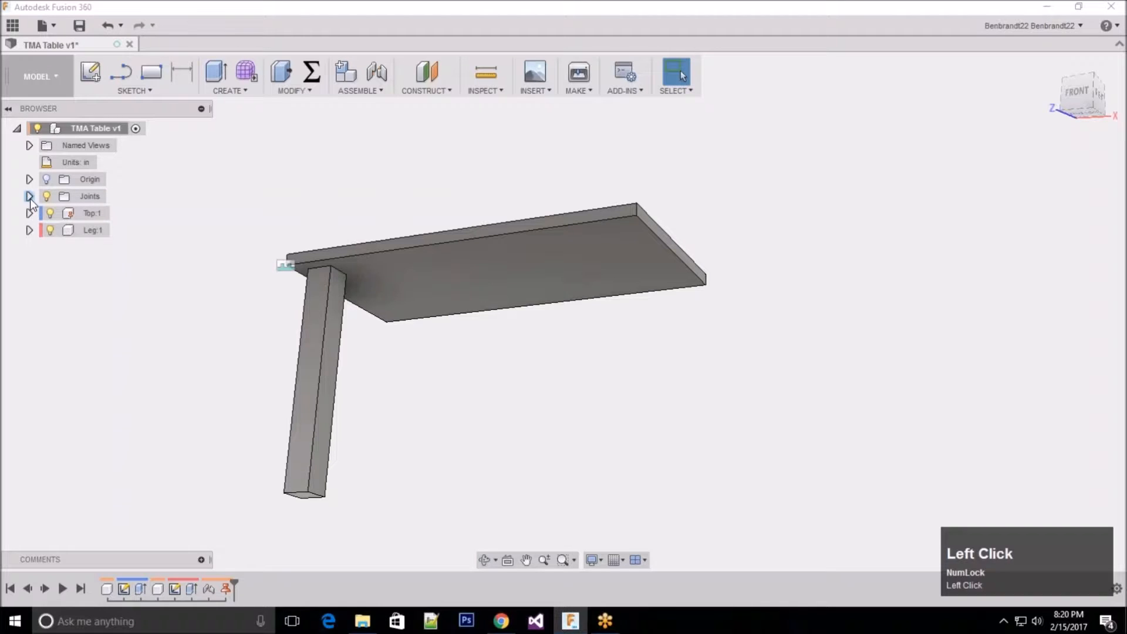
{"action": "left_click", "coordinate": [30, 197]}
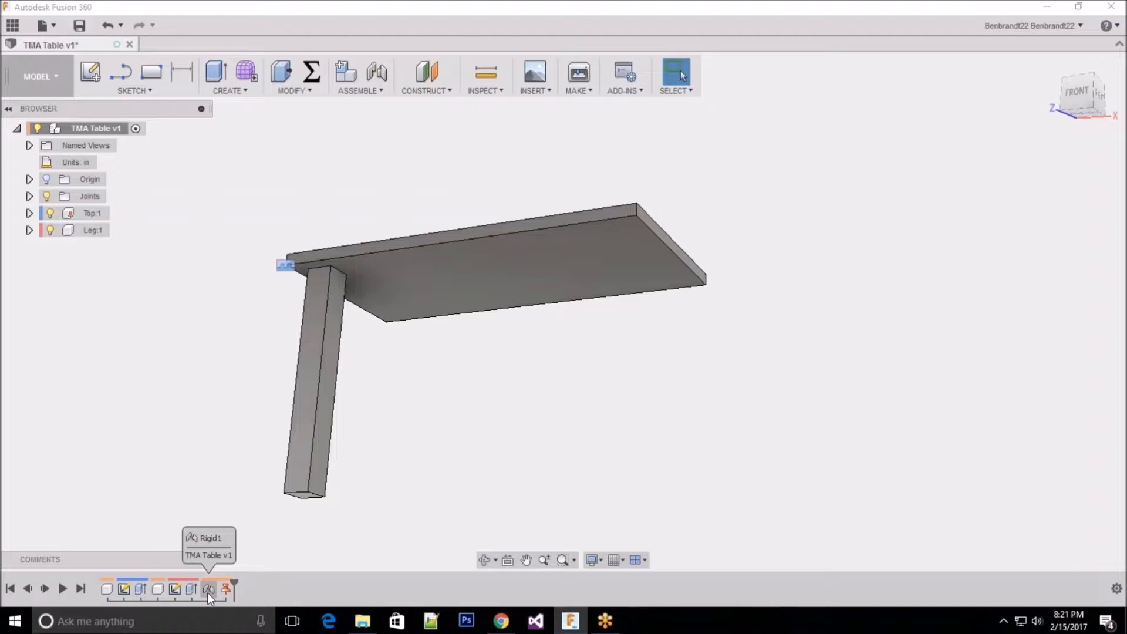
{"action": "right_click", "coordinate": [209, 587]}
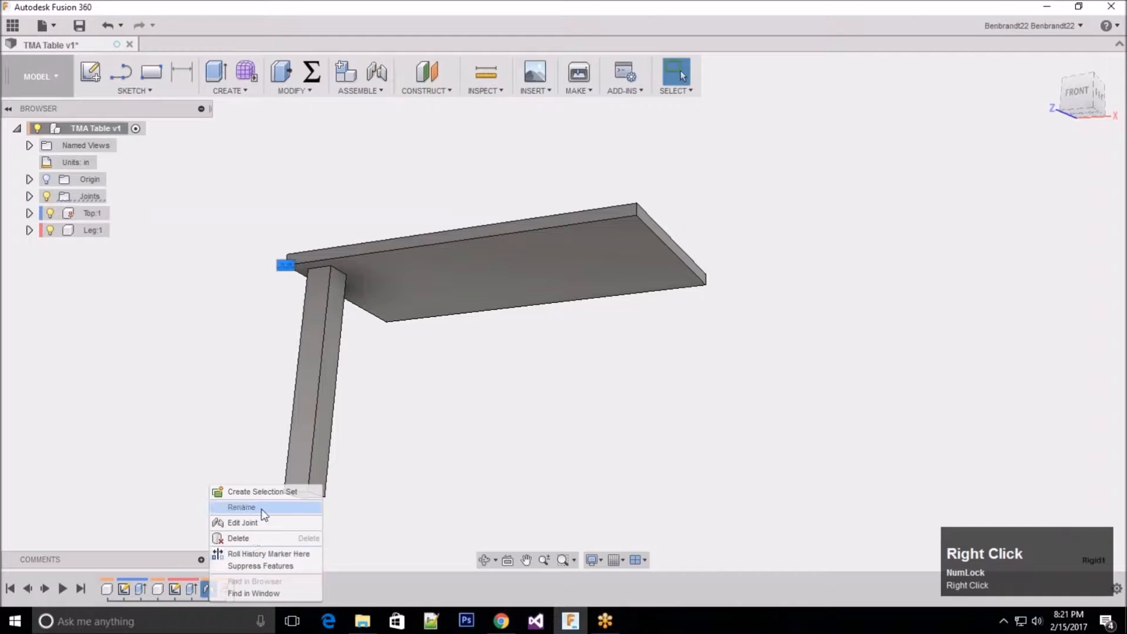
{"action": "left_click", "coordinate": [136, 346]}
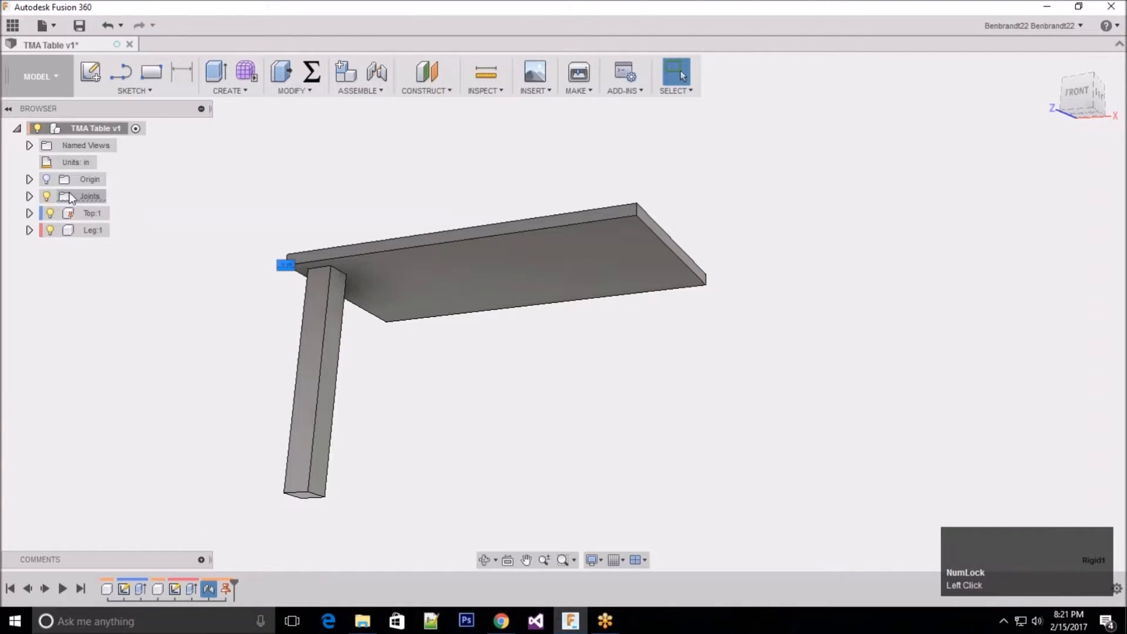
{"action": "left_click", "coordinate": [30, 196]}
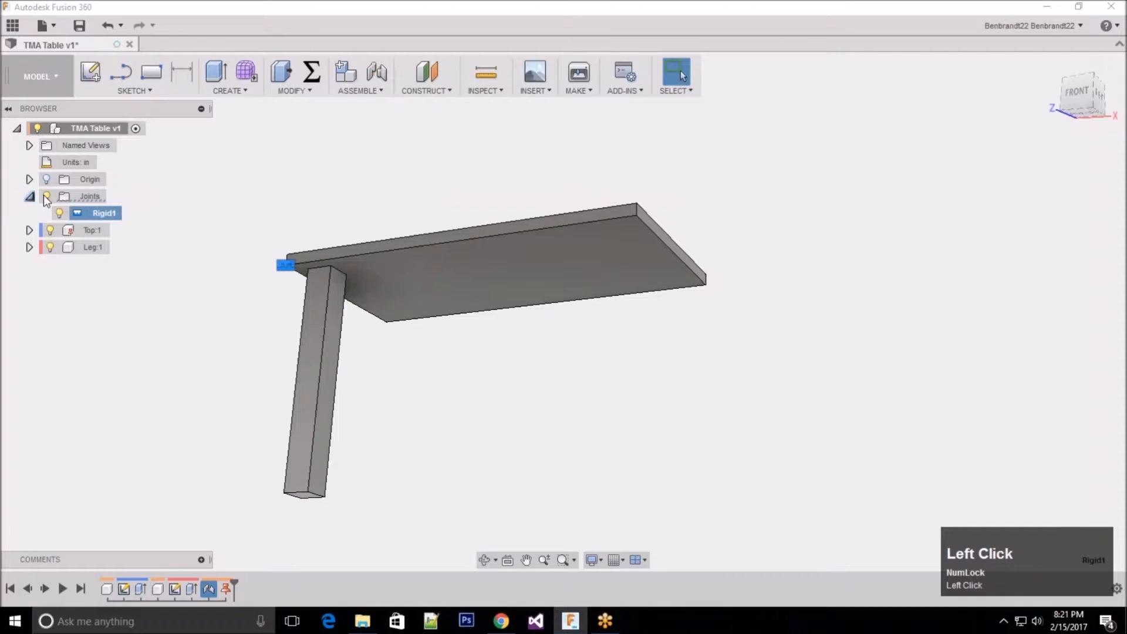
{"action": "right_click", "coordinate": [108, 216]}
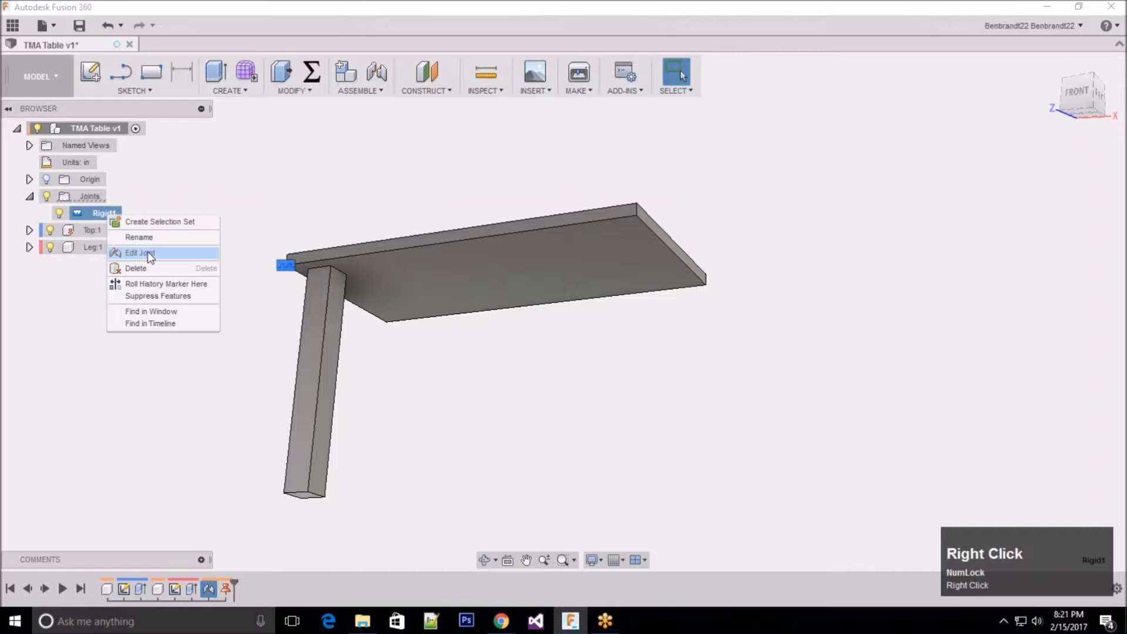
{"action": "left_click", "coordinate": [147, 253]}
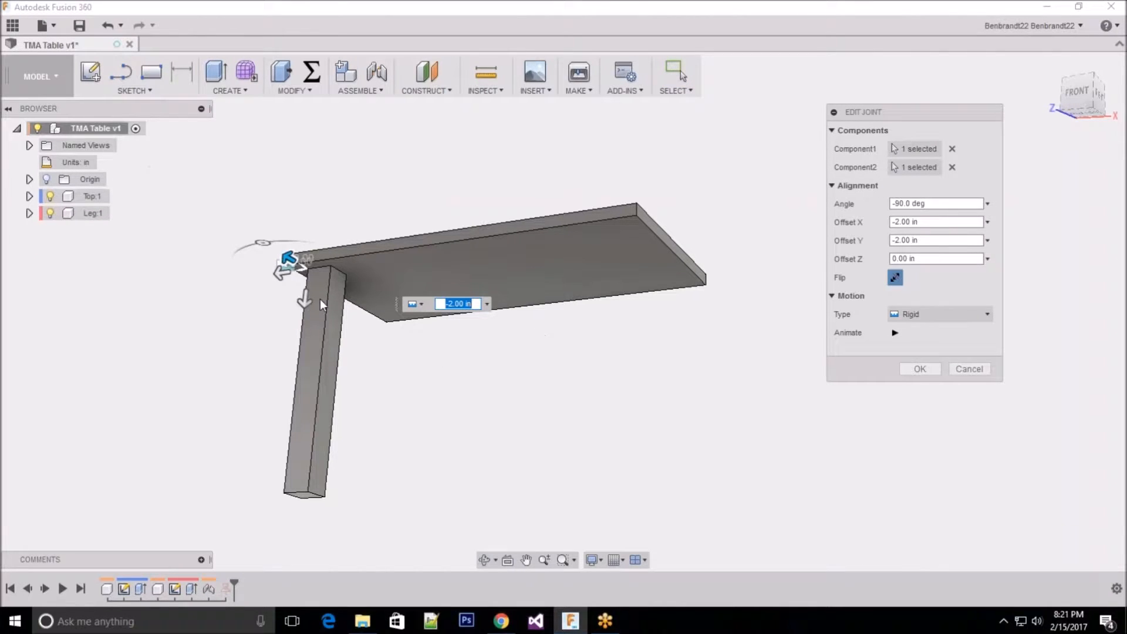
Step: Examine the offset handles at the tabletop corner, close the joint edit with OK, and collapse the Joints folder
{"action": "scroll", "coordinate": [368, 287], "scroll_direction": "down", "scroll_amount": 2}
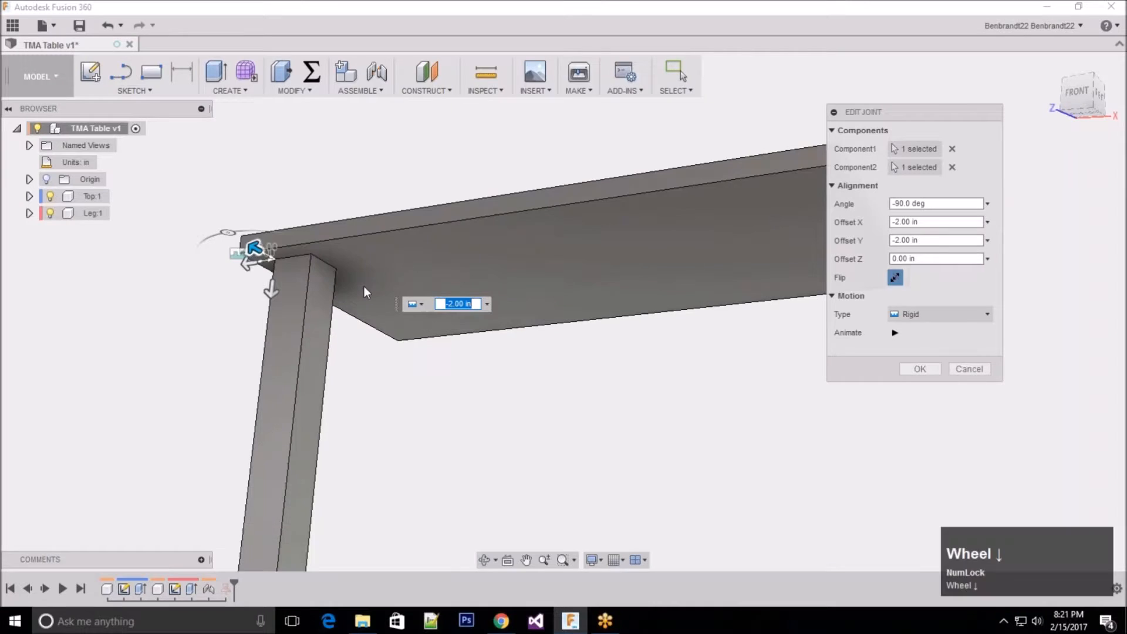
{"action": "scroll", "coordinate": [364, 287], "scroll_direction": "down", "scroll_amount": 1}
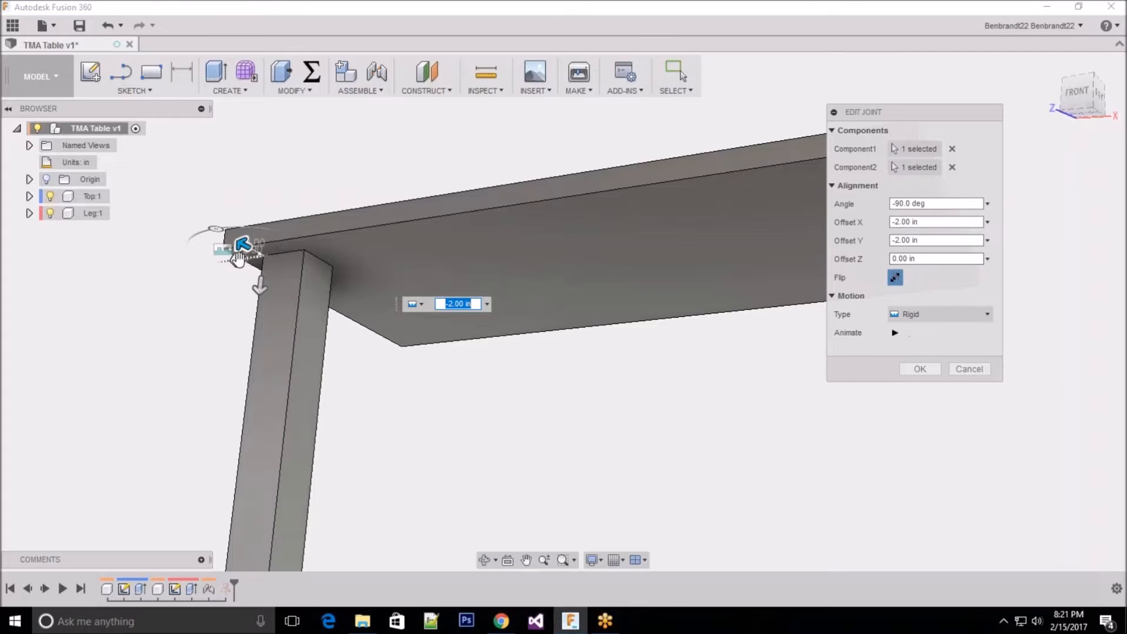
{"action": "left_click_drag", "start_coordinate": [238, 263], "coordinate": [246, 284]}
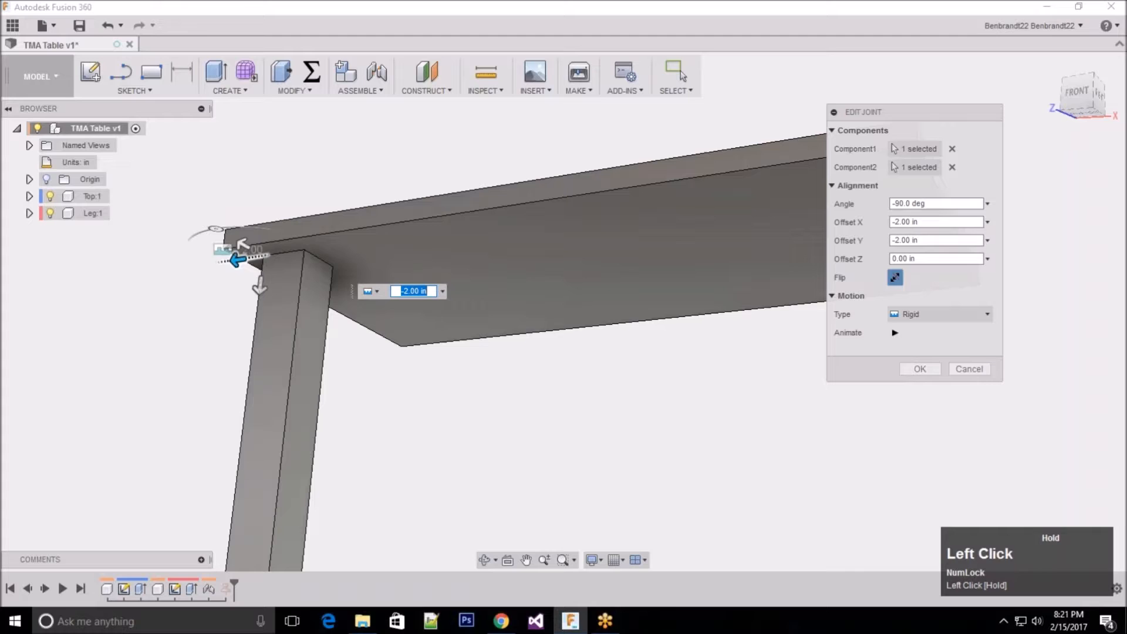
{"action": "left_click", "coordinate": [929, 367]}
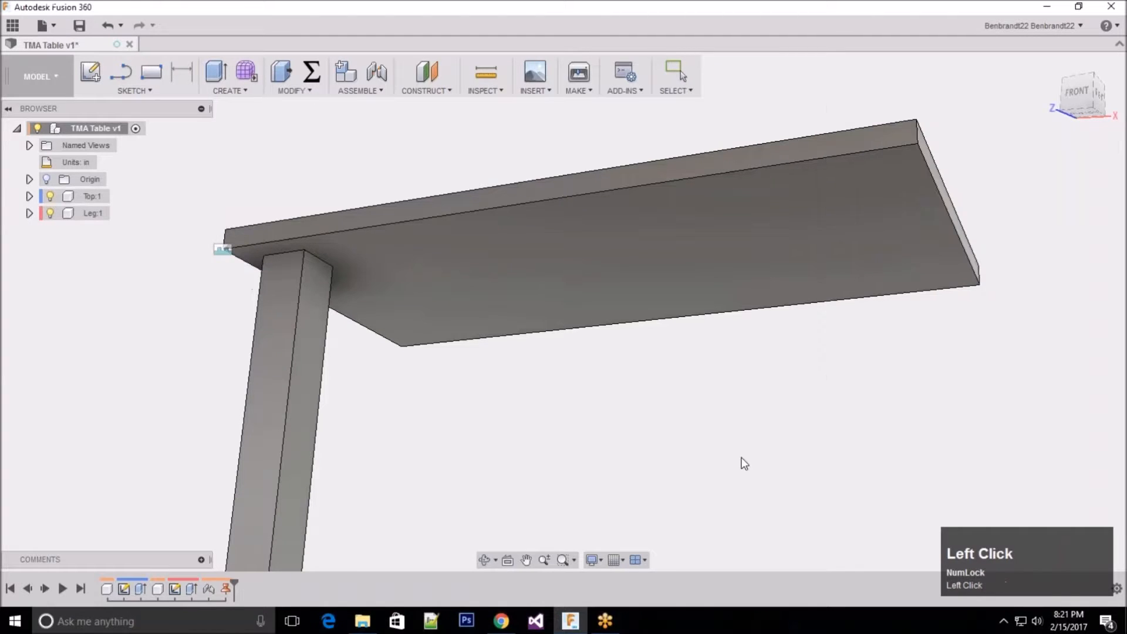
{"action": "scroll", "coordinate": [586, 509], "scroll_direction": "down", "scroll_amount": 2}
{"action": "left_click", "coordinate": [173, 265]}
{"action": "scroll", "coordinate": [174, 264], "scroll_direction": "up", "scroll_amount": 3}
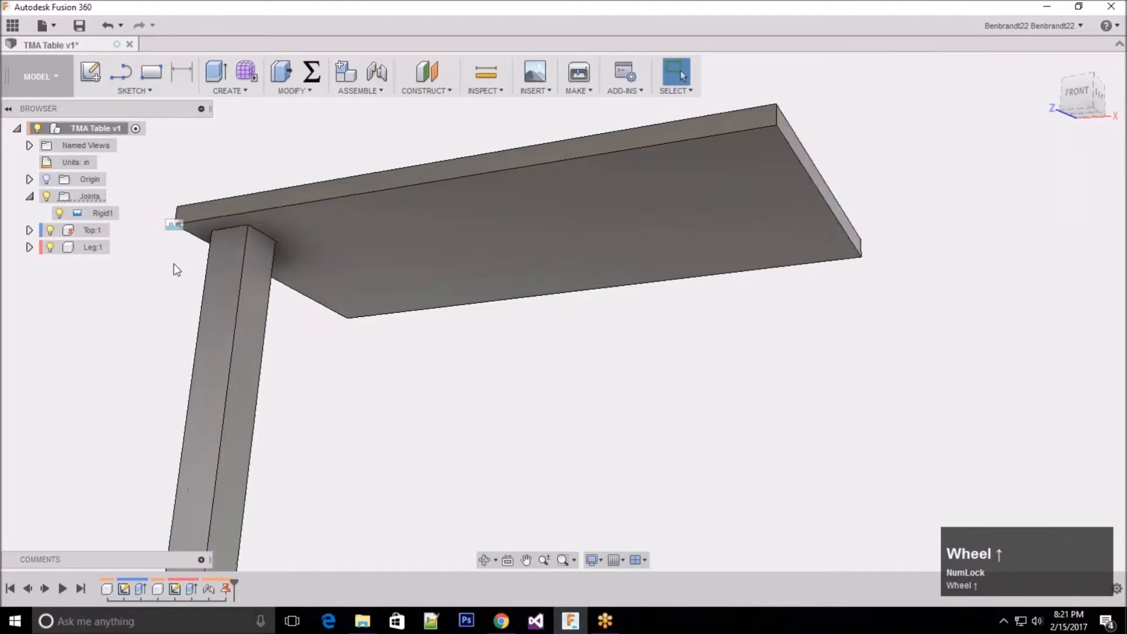
{"action": "scroll", "coordinate": [920, 326], "scroll_direction": "up", "scroll_amount": 1}
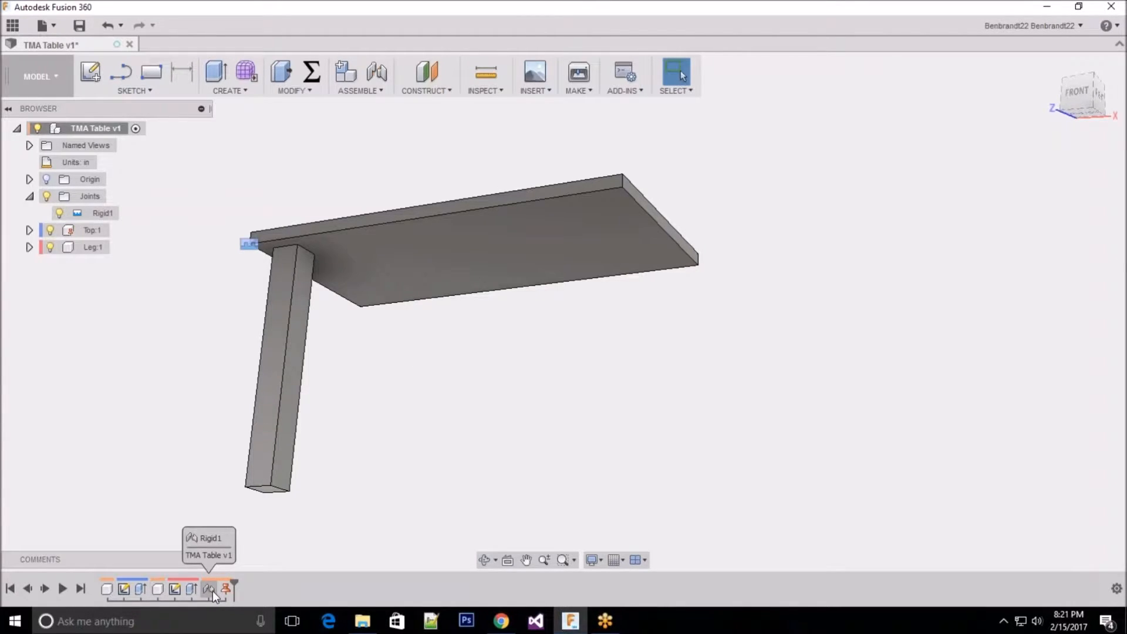
{"action": "left_click", "coordinate": [25, 197]}
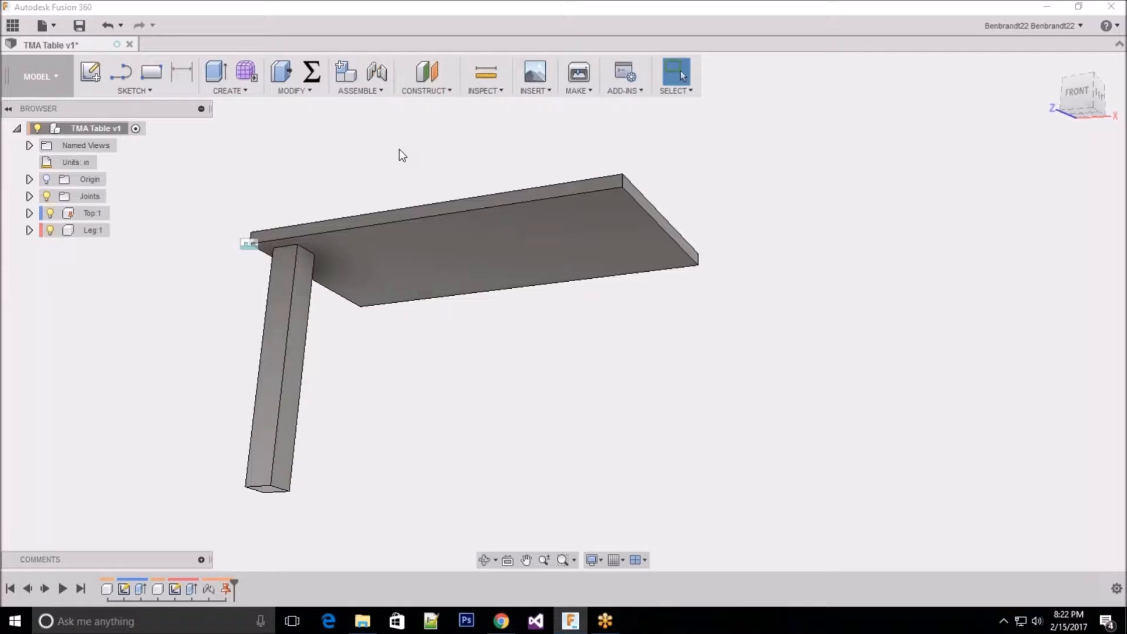
{"action": "left_click", "coordinate": [457, 150]}
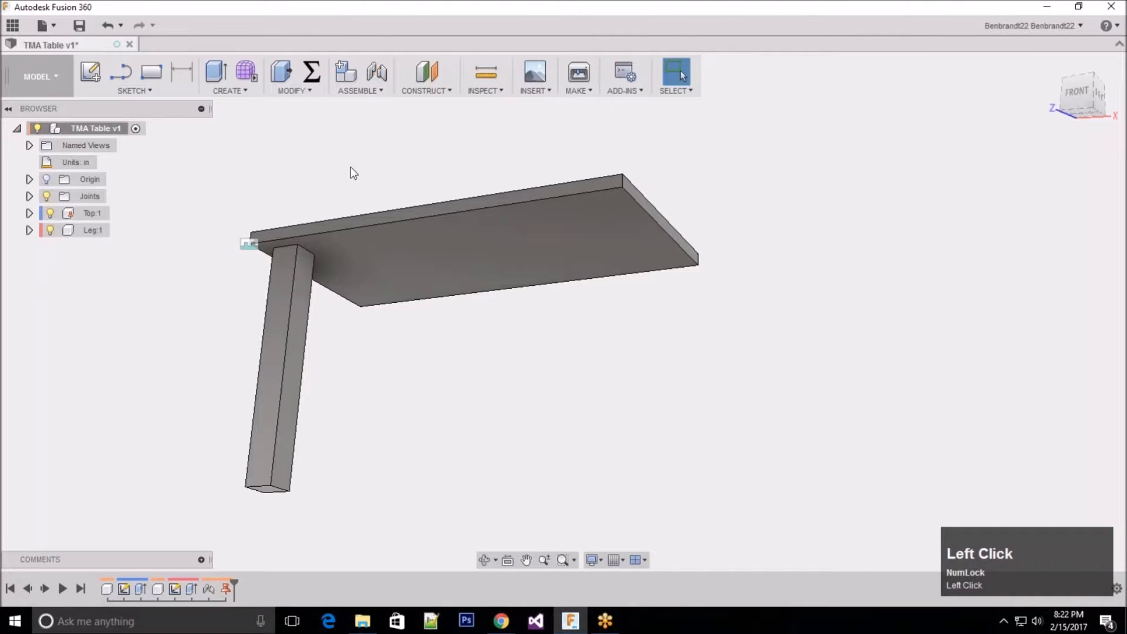
{"action": "left_click", "coordinate": [70, 235]}
{"action": "left_click", "coordinate": [683, 376]}
{"action": "left_click", "coordinate": [88, 230]}
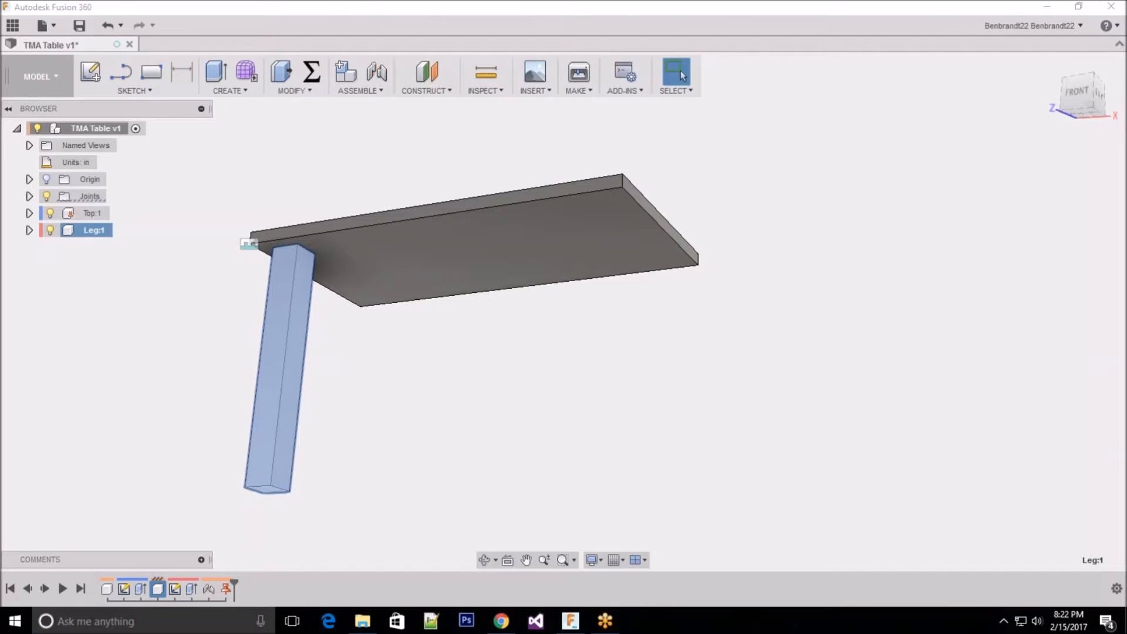
{"action": "left_click", "coordinate": [643, 404]}
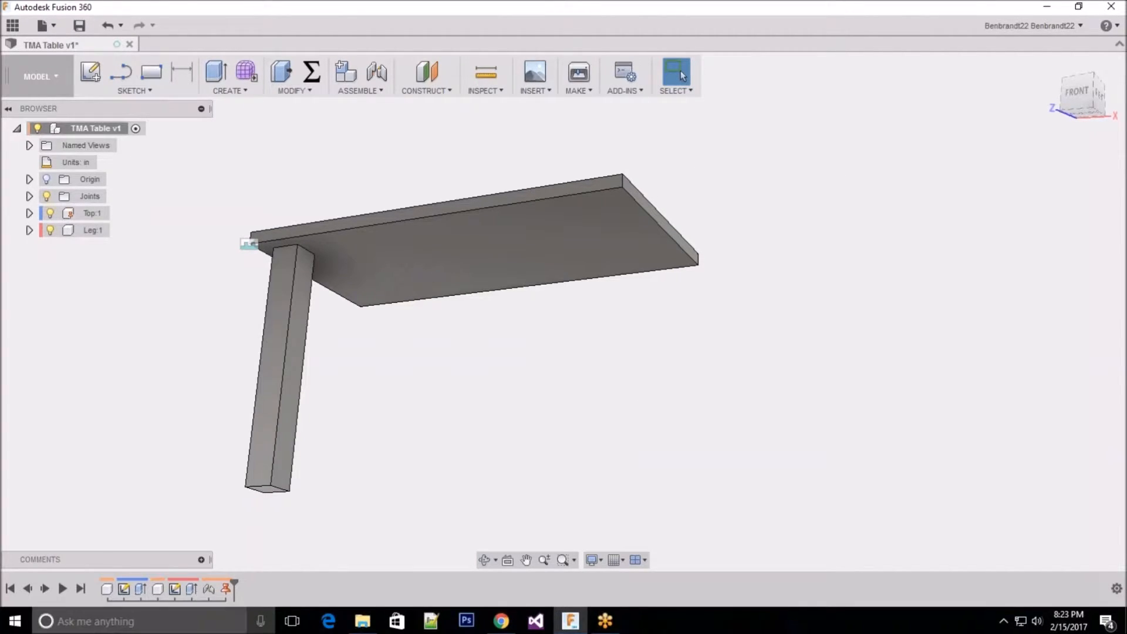
Step: Reopen the leg's rigid joint for editing and examine its offset handle at the tabletop corner
{"action": "right_click", "coordinate": [210, 589]}
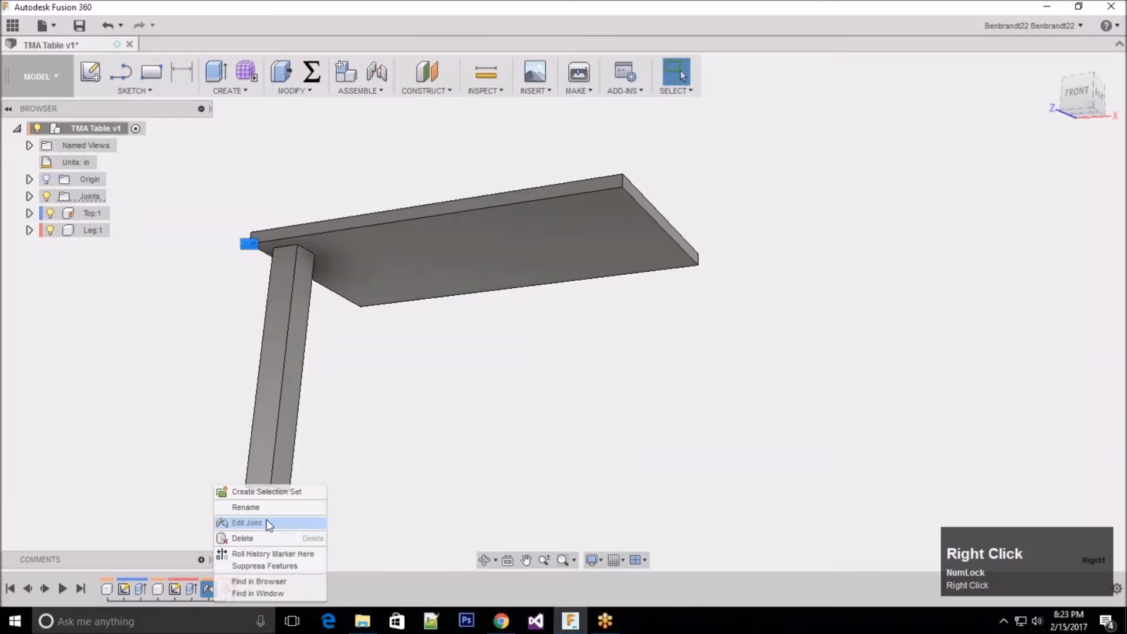
{"action": "left_click", "coordinate": [266, 519]}
{"action": "scroll", "coordinate": [213, 237], "scroll_direction": "down", "scroll_amount": 1}
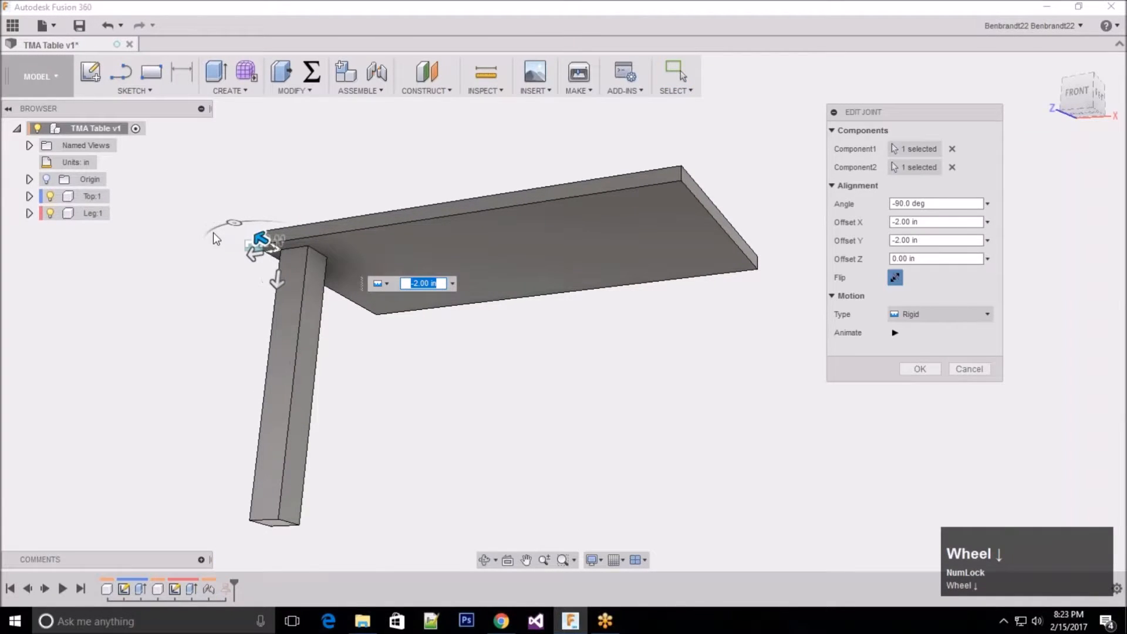
{"action": "scroll", "coordinate": [214, 232], "scroll_direction": "down", "scroll_amount": 1}
{"action": "scroll", "coordinate": [213, 233], "scroll_direction": "up", "scroll_amount": 1}
{"action": "mouse_move", "coordinate": [298, 249]}
{"action": "left_mouse_down"}
{"action": "mouse_move", "coordinate": [284, 247]}
{"action": "mouse_move", "coordinate": [299, 250]}
{"action": "left_mouse_up"}
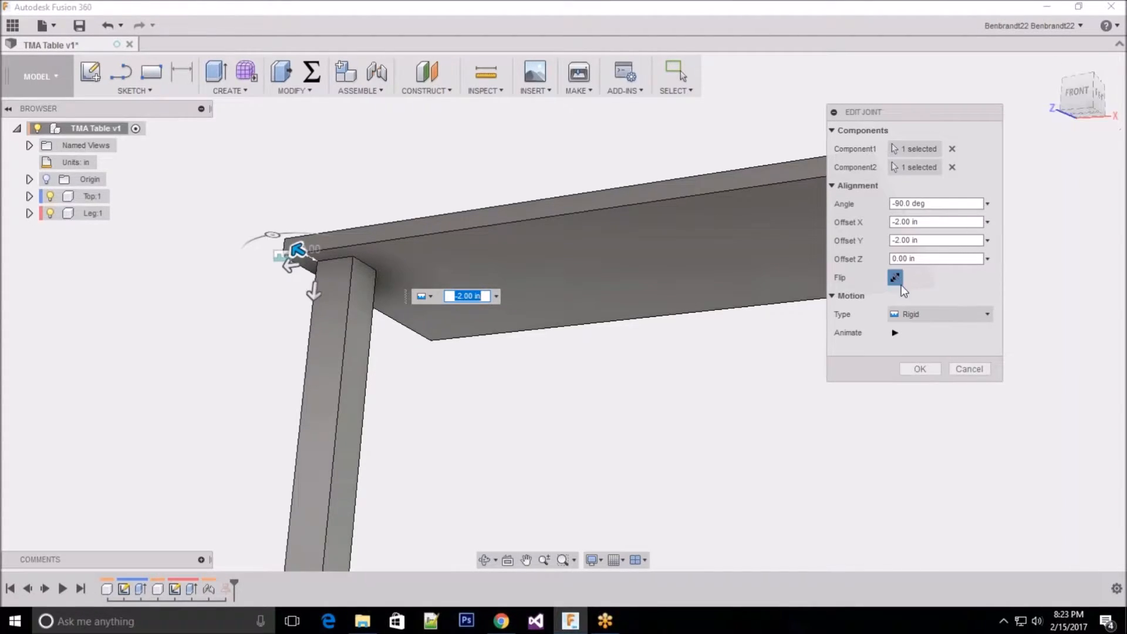
{"action": "mouse_move", "coordinate": [298, 251]}
{"action": "left_mouse_down"}
{"action": "mouse_move", "coordinate": [310, 259]}
{"action": "mouse_move", "coordinate": [284, 244]}
{"action": "mouse_move", "coordinate": [300, 252]}
{"action": "left_mouse_up"}
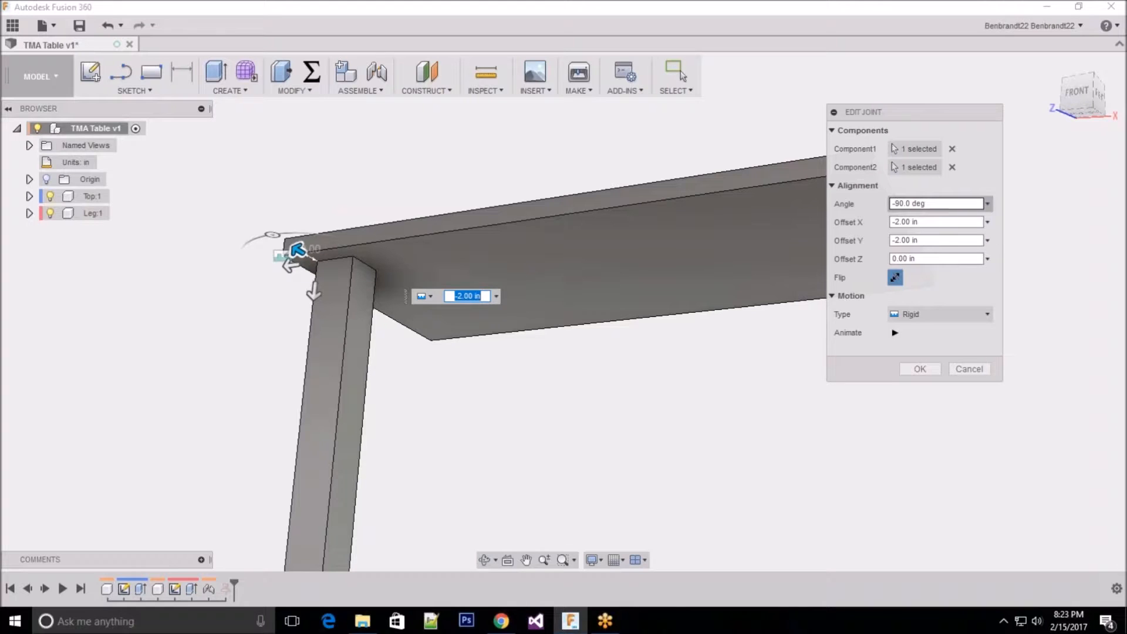
Step: Inspect the joint's angle value, and collapse and re-expand its alignment settings
{"action": "left_click", "coordinate": [894, 203]}
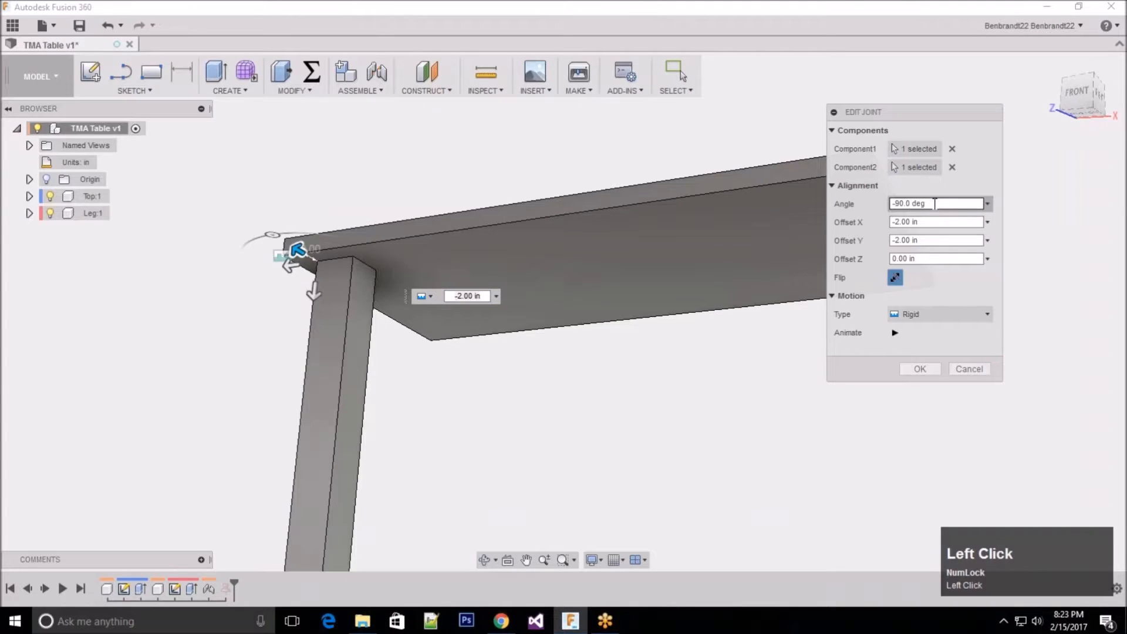
{"action": "left_click_drag", "start_coordinate": [941, 203], "coordinate": [890, 204]}
{"action": "left_click", "coordinate": [953, 202]}
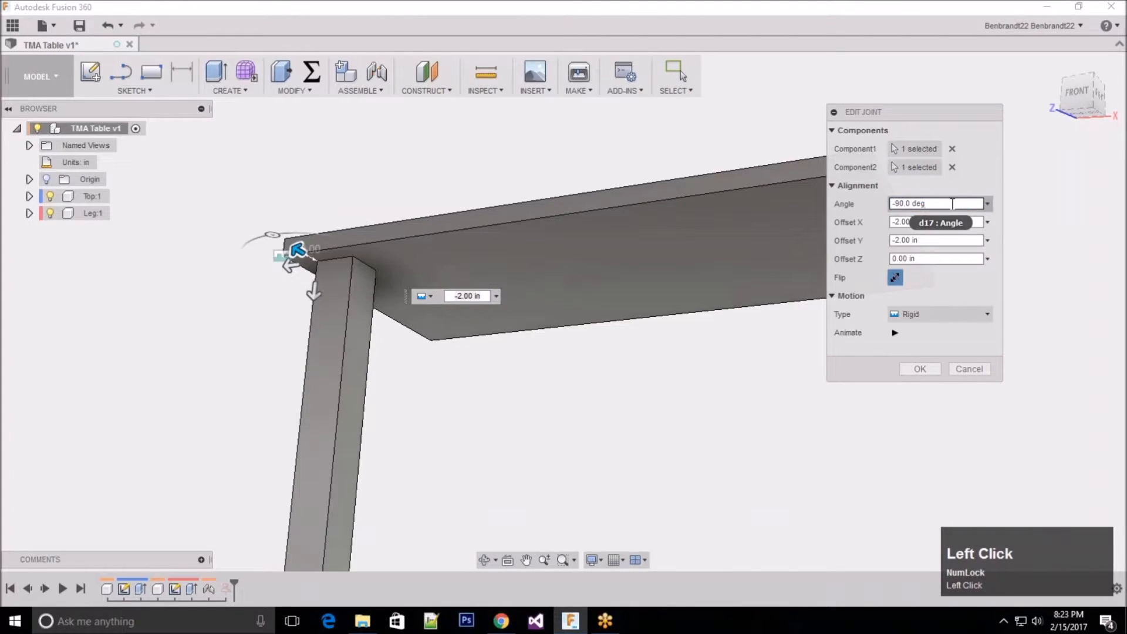
{"action": "left_click", "coordinate": [949, 188]}
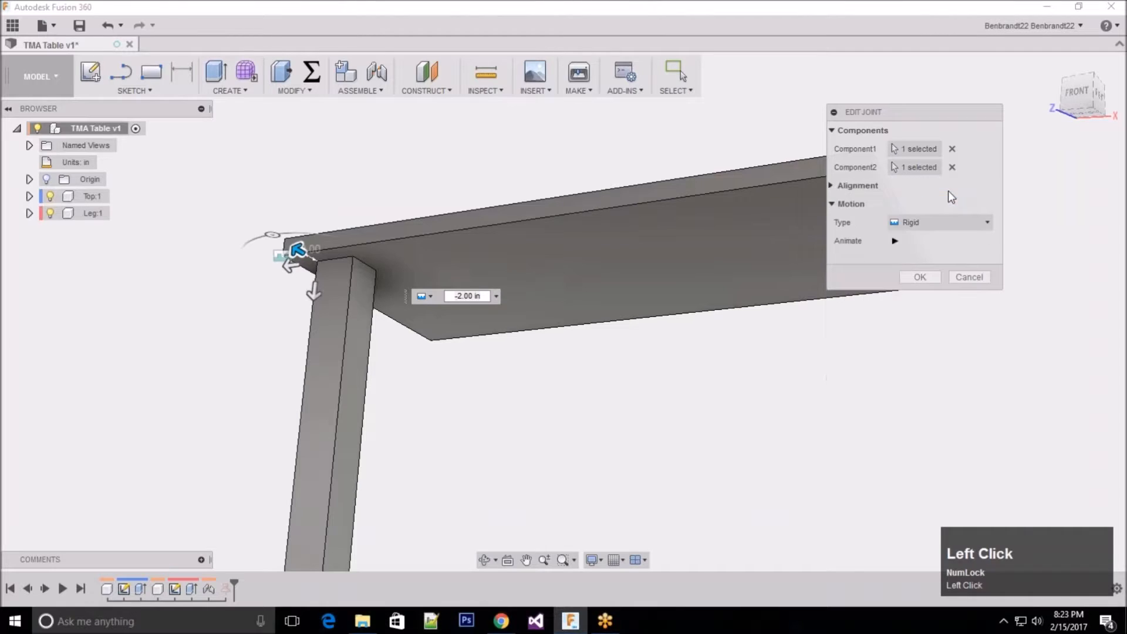
{"action": "left_click", "coordinate": [833, 185]}
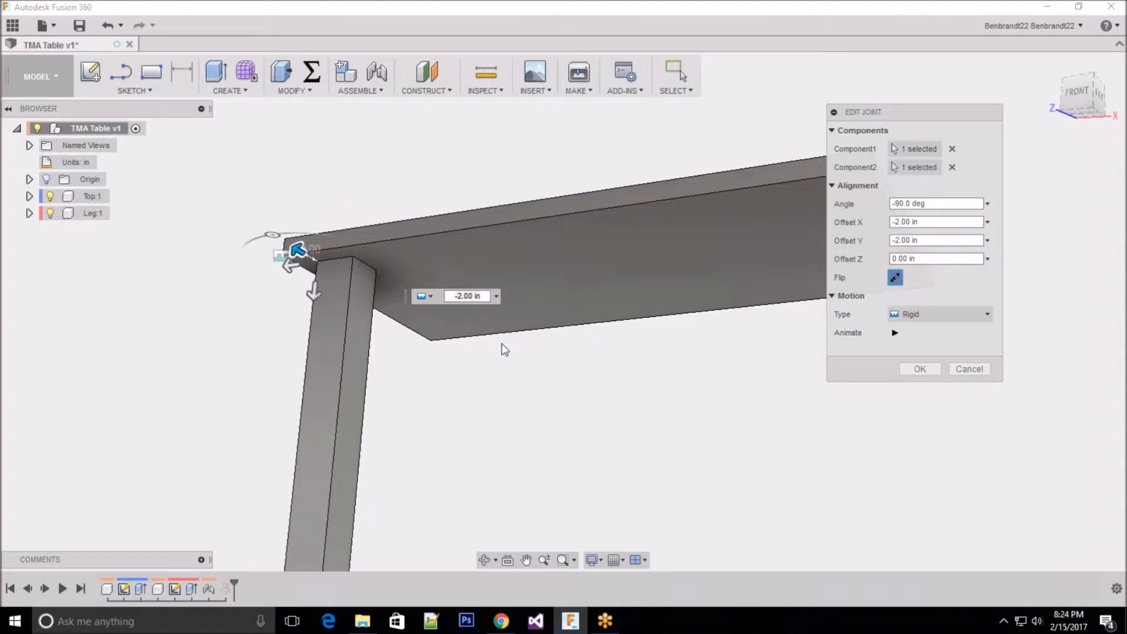
Step: Compare the joint's vertical and horizontal offset handles, and cancel the joint edit
{"action": "left_click", "coordinate": [316, 289]}
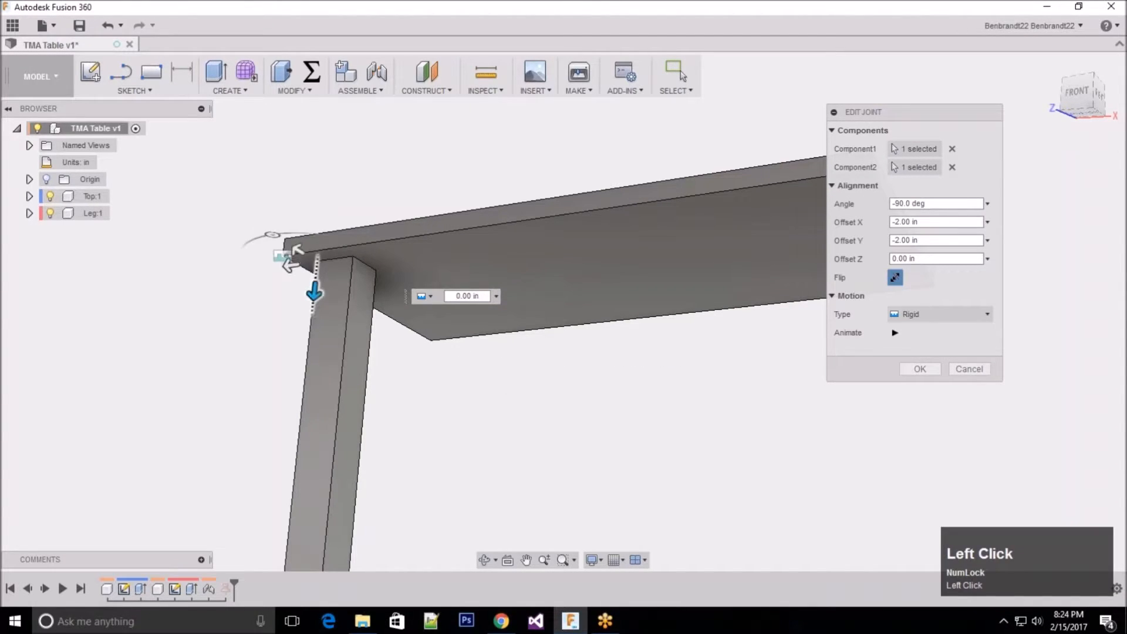
{"action": "left_click", "coordinate": [313, 291]}
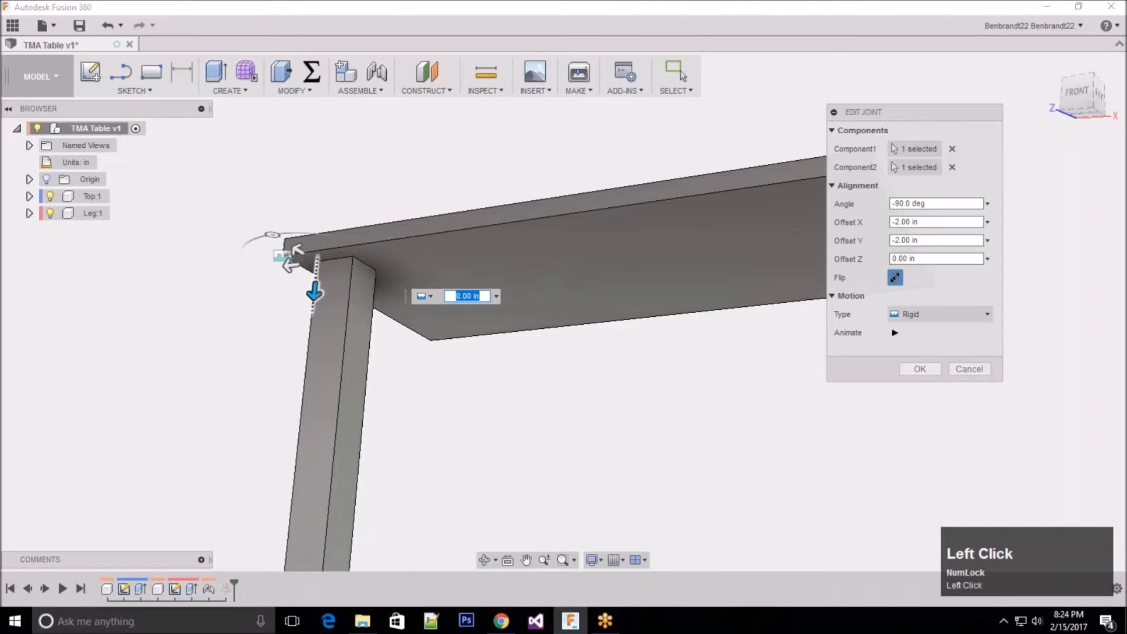
{"action": "left_click", "coordinate": [298, 251]}
{"action": "mouse_move", "coordinate": [300, 251]}
{"action": "left_mouse_down"}
{"action": "mouse_move", "coordinate": [329, 270]}
{"action": "mouse_move", "coordinate": [285, 241]}
{"action": "mouse_move", "coordinate": [303, 242]}
{"action": "left_mouse_up"}
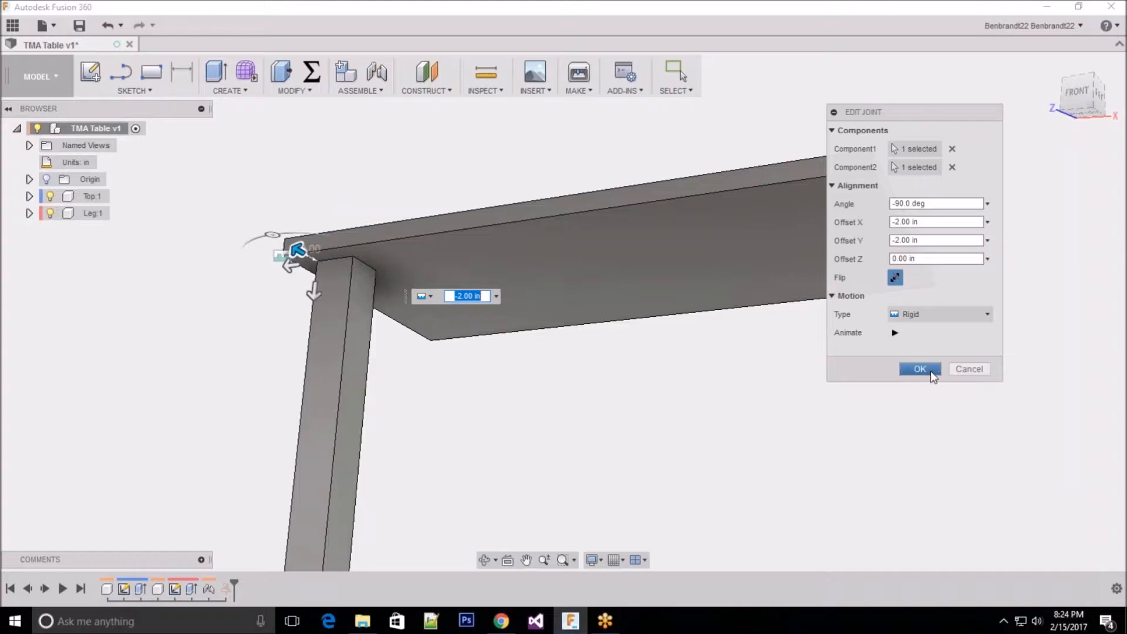
{"action": "left_click", "coordinate": [966, 370]}
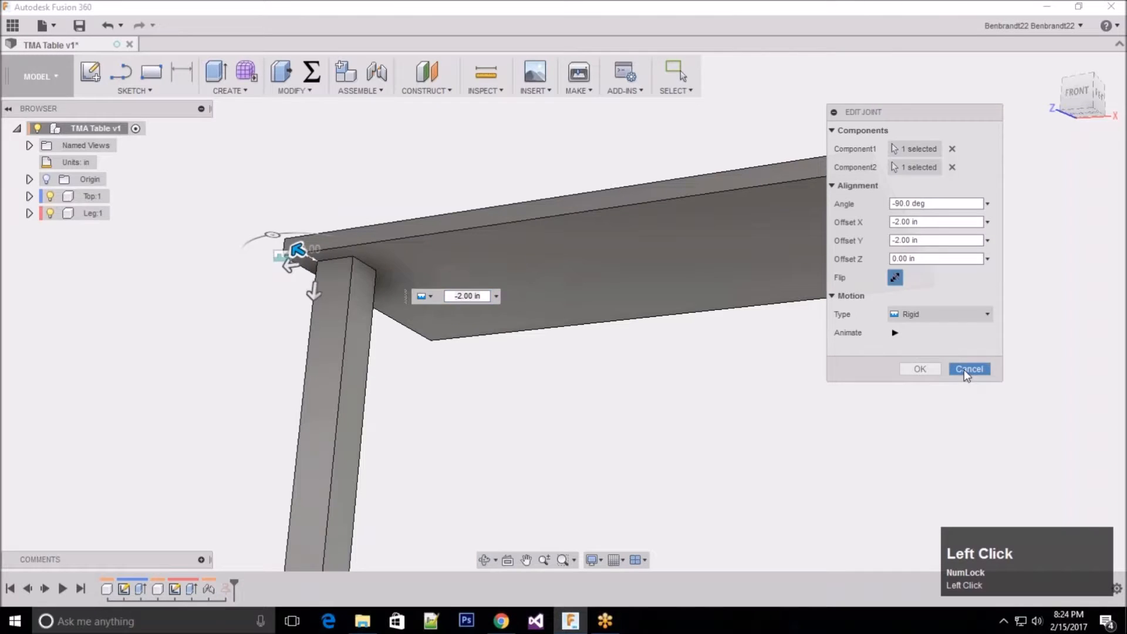
{"action": "scroll", "coordinate": [230, 225], "scroll_direction": "up", "scroll_amount": 2}
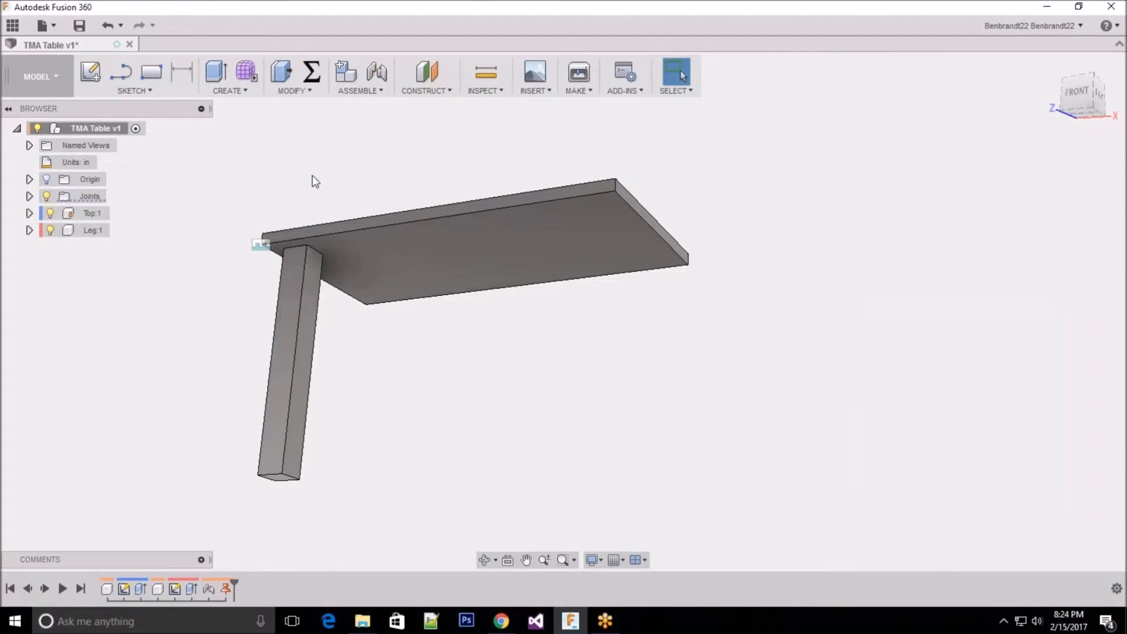
Step: Copy the Leg component, check the top-level TMA Table assembly as the paste target, and clear the selection
{"action": "left_click", "coordinate": [68, 230]}
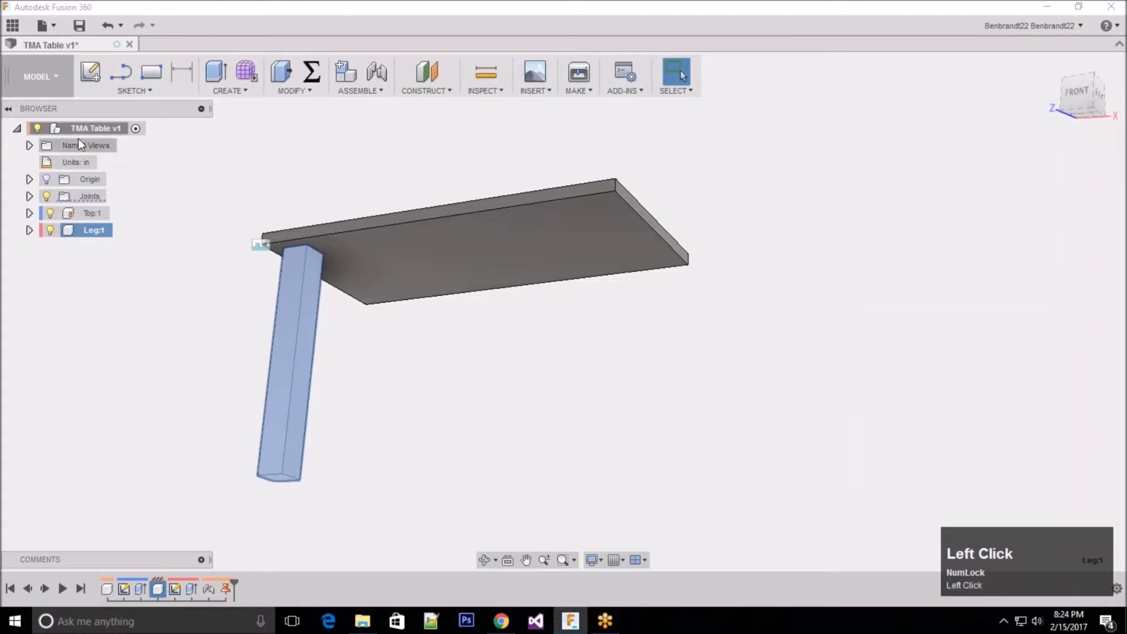
{"action": "left_click", "coordinate": [68, 230]}
{"action": "right_click", "coordinate": [71, 230]}
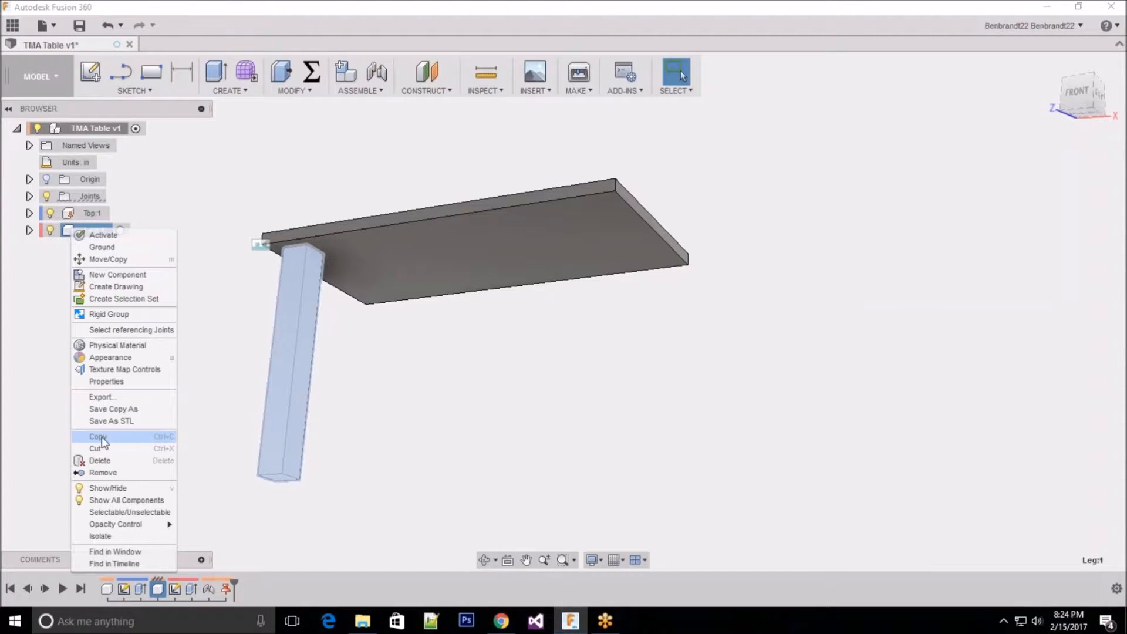
{"action": "left_click", "coordinate": [113, 442]}
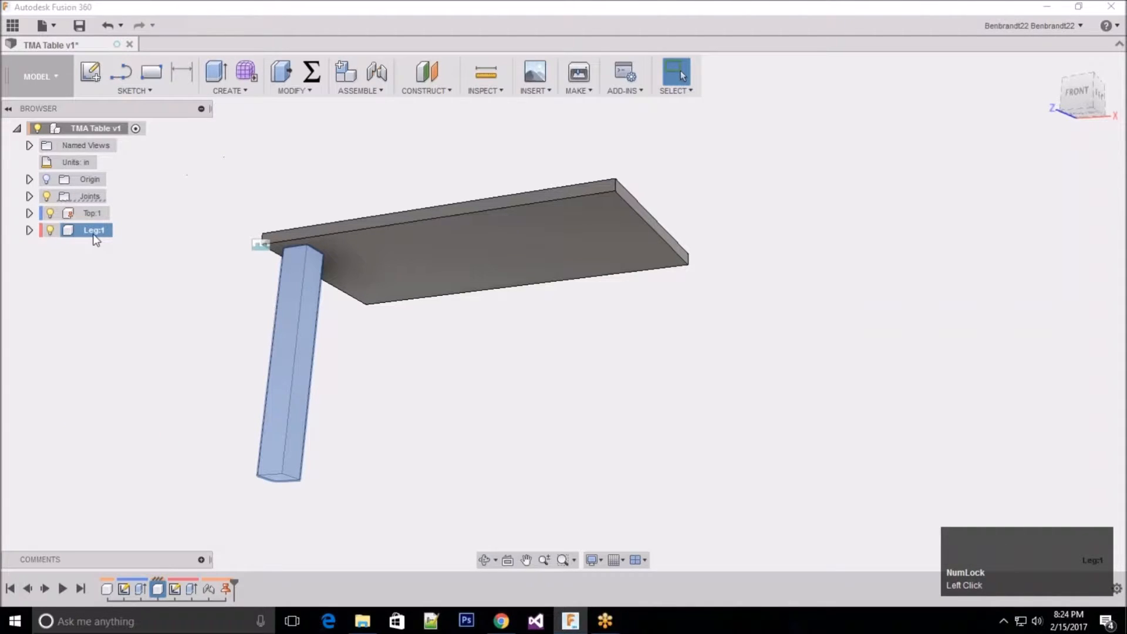
{"action": "left_click", "coordinate": [87, 129]}
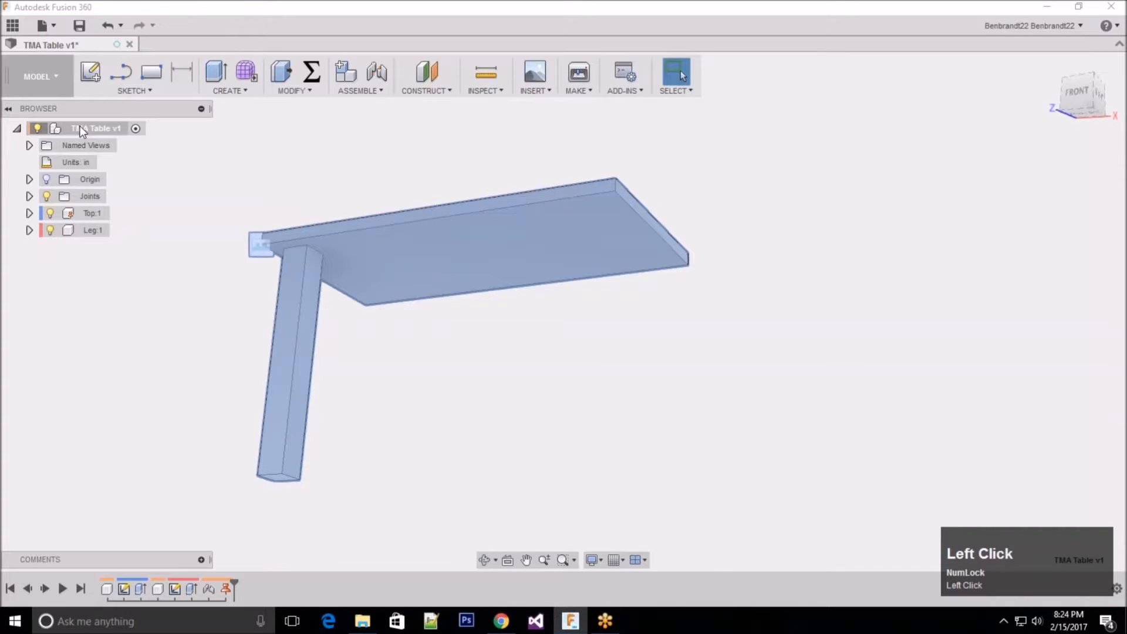
{"action": "left_click", "coordinate": [190, 161]}
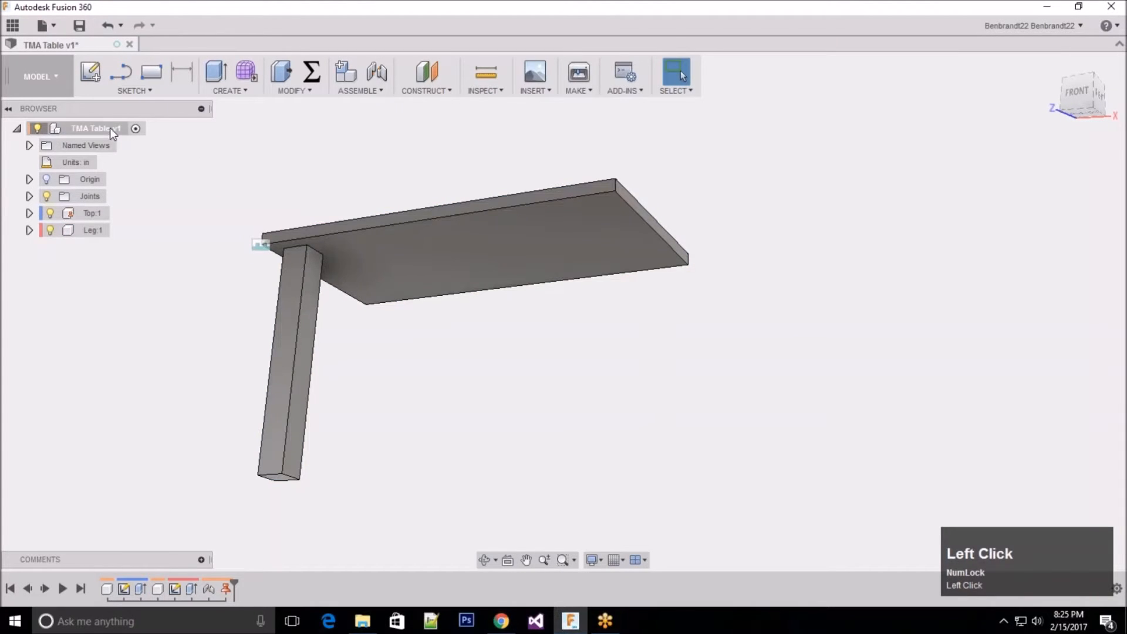
Step: Paste the copied leg into the top-level TMA Table assembly and move the copy 18 in along X
{"action": "right_click", "coordinate": [76, 131]}
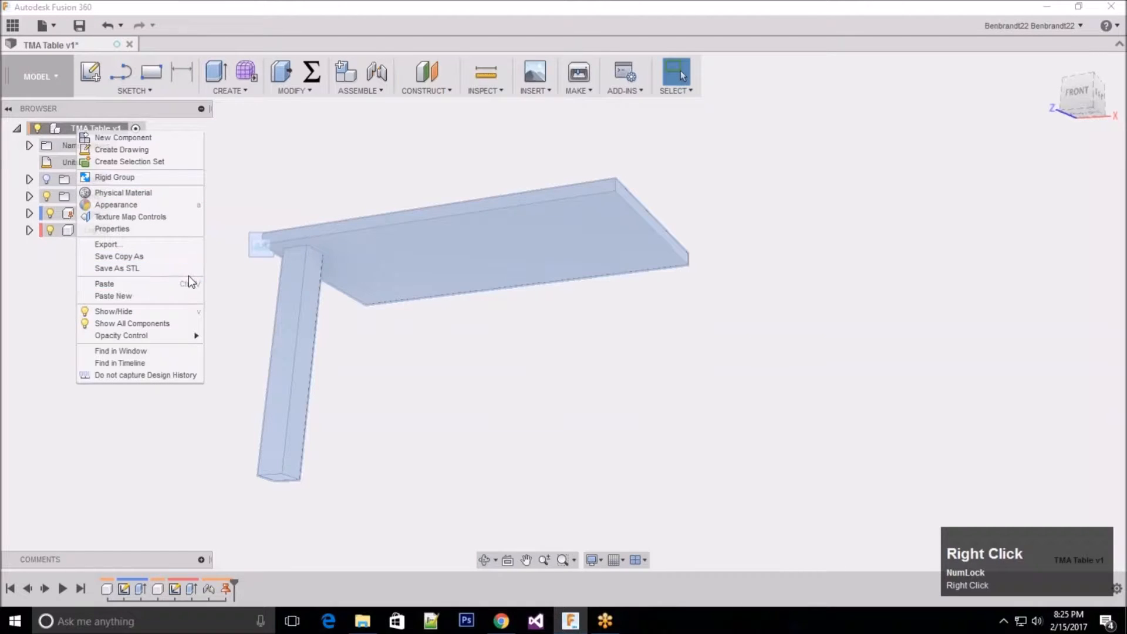
{"action": "left_click", "coordinate": [119, 284]}
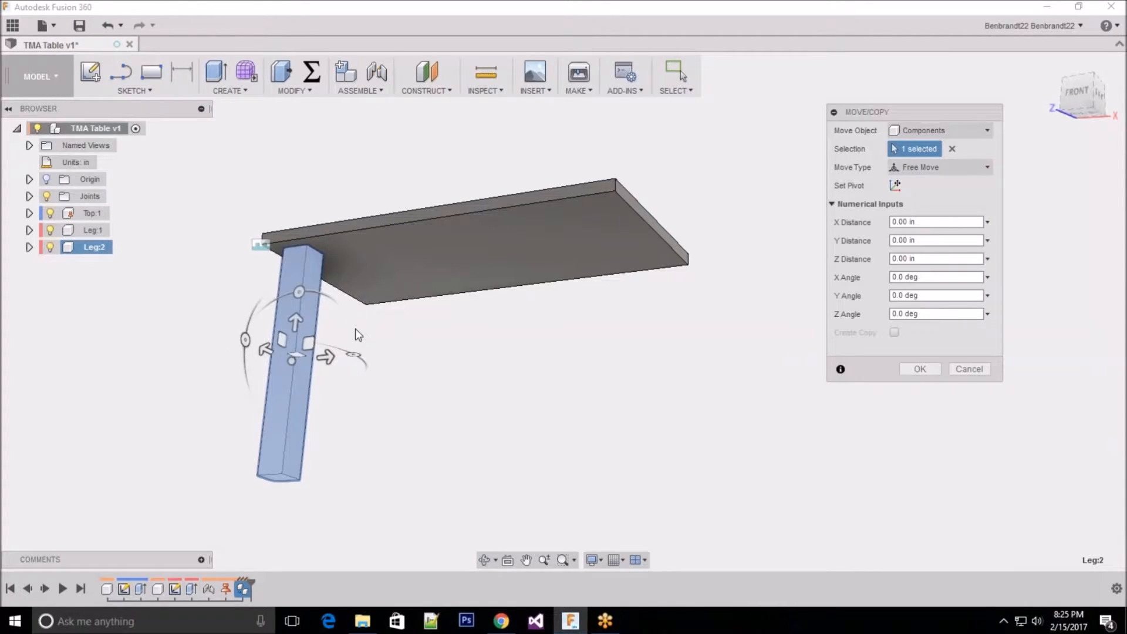
{"action": "scroll", "coordinate": [314, 379], "scroll_direction": "up", "scroll_amount": 3}
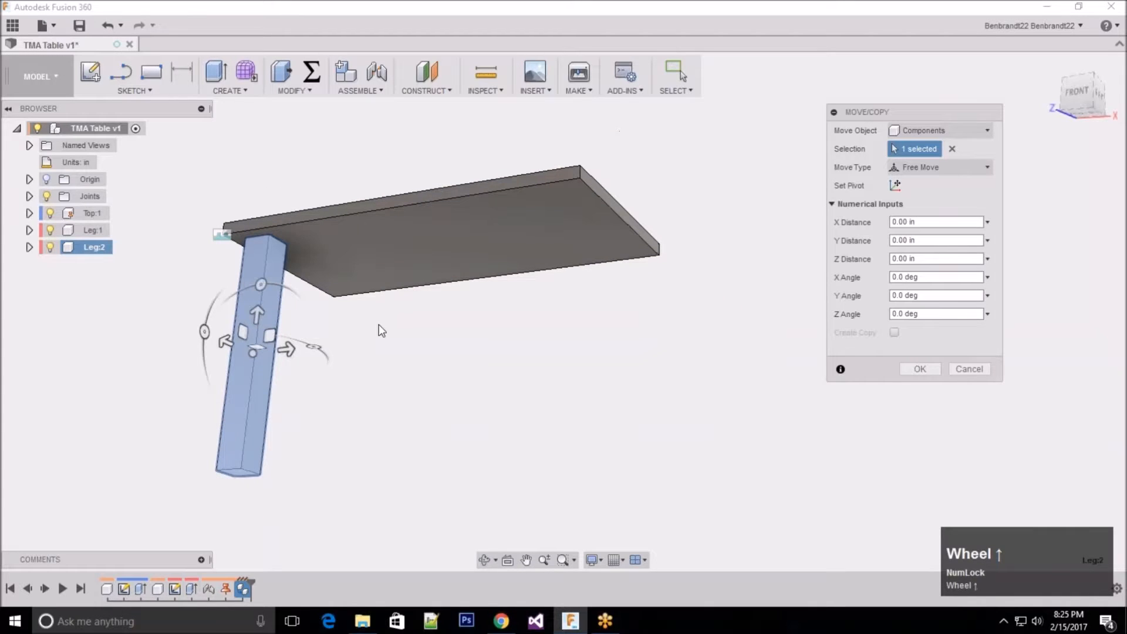
{"action": "middle_click_drag", "start_coordinate": [359, 331], "coordinate": [376, 391], "text": "shift"}
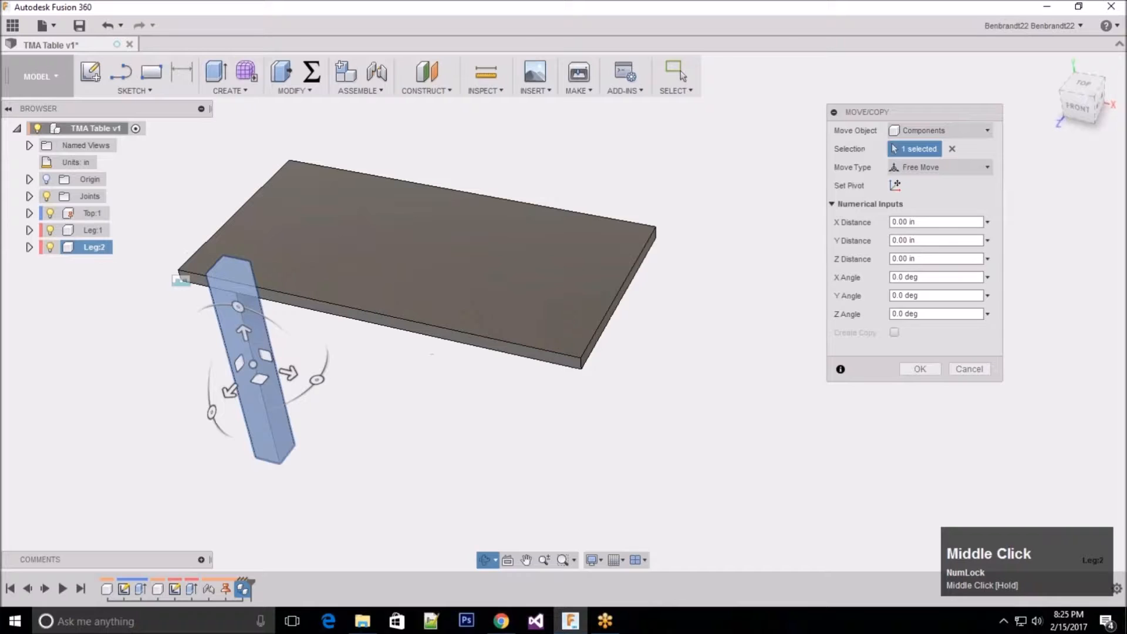
{"action": "scroll", "coordinate": [215, 405], "scroll_direction": "up", "scroll_amount": 3}
{"action": "left_click_drag", "start_coordinate": [313, 350], "coordinate": [543, 402]}
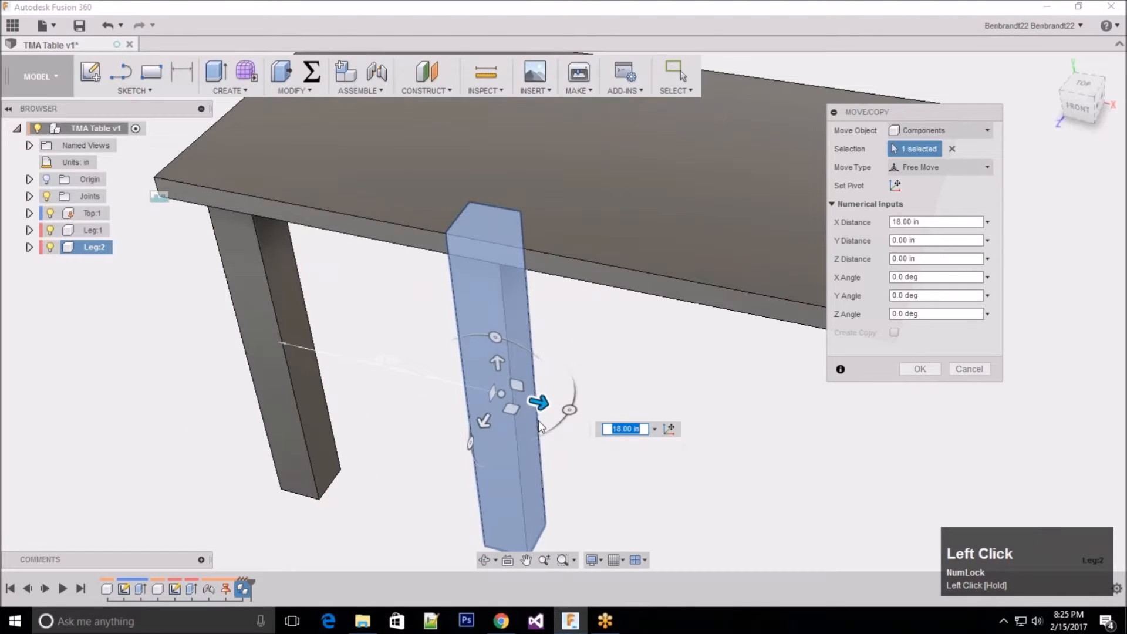
Step: Move the pasted leg a further 29.741 in along X and 3.439 in along Z, clear of the tabletop's front-right corner
{"action": "mouse_move", "coordinate": [482, 421]}
{"action": "left_mouse_down"}
{"action": "mouse_move", "coordinate": [459, 453]}
{"action": "mouse_move", "coordinate": [478, 425]}
{"action": "left_mouse_up"}
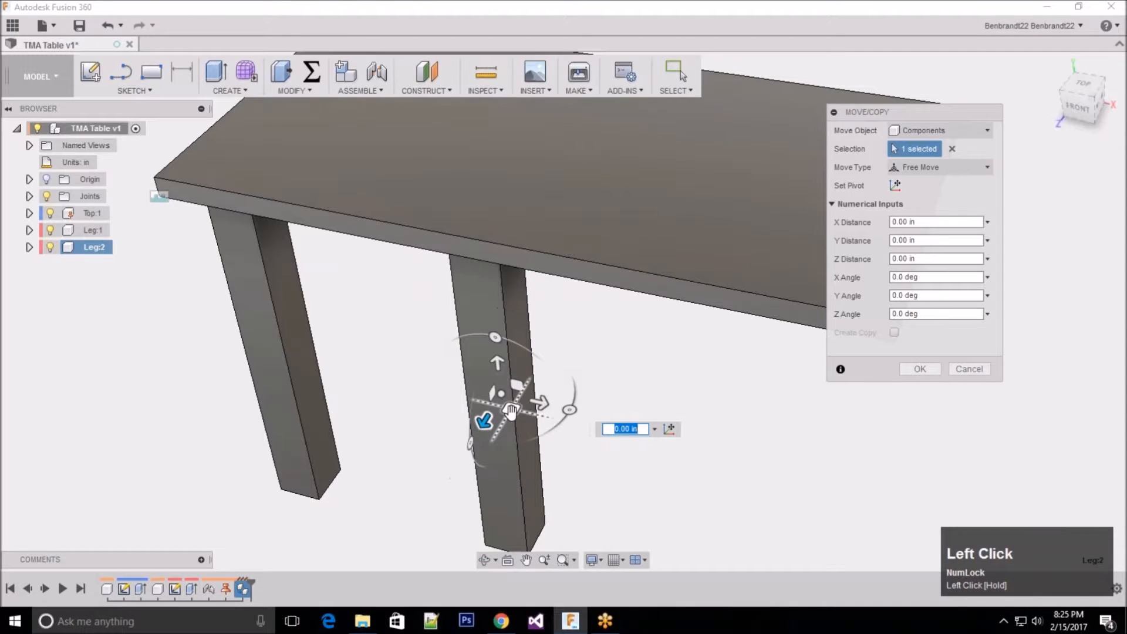
{"action": "left_click_drag", "start_coordinate": [511, 411], "coordinate": [661, 465]}
{"action": "scroll", "coordinate": [662, 465], "scroll_direction": "up", "scroll_amount": 4}
{"action": "left_click_drag", "start_coordinate": [469, 415], "coordinate": [616, 461]}
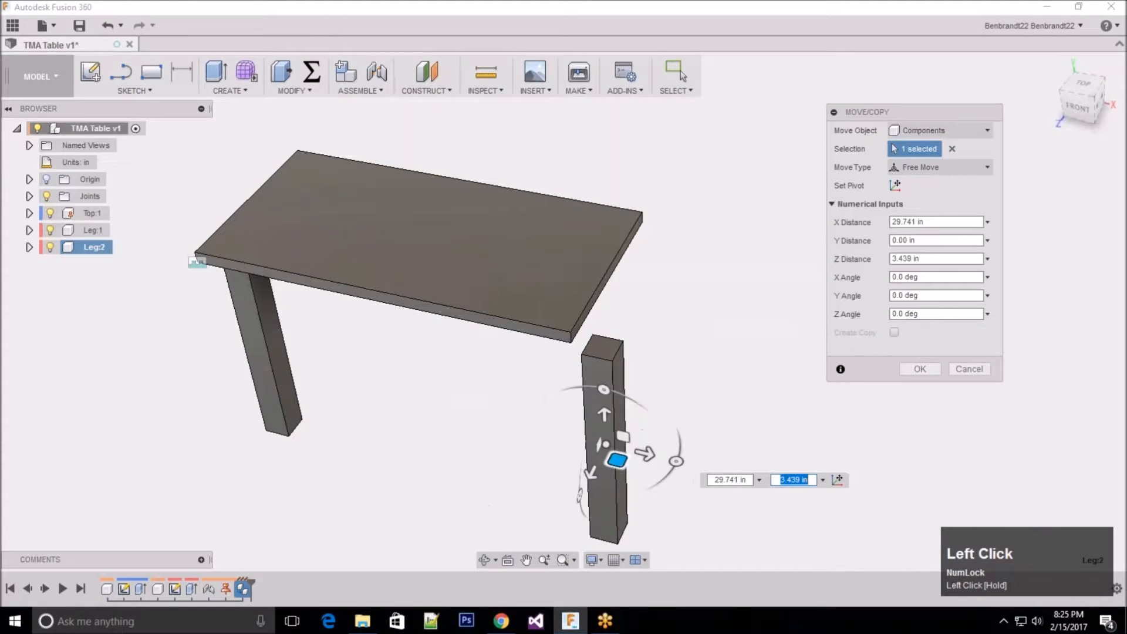
{"action": "left_click", "coordinate": [920, 368]}
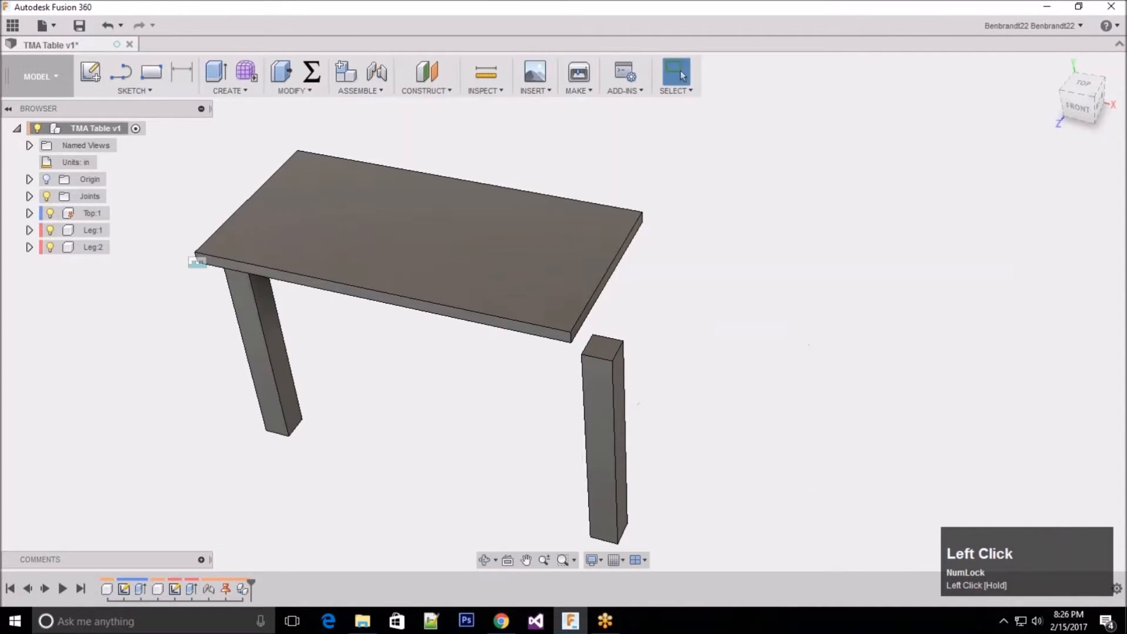
Step: Paste a third leg into the TMA Table assembly and place it outside the tabletop's back-right corner
{"action": "right_click", "coordinate": [109, 133]}
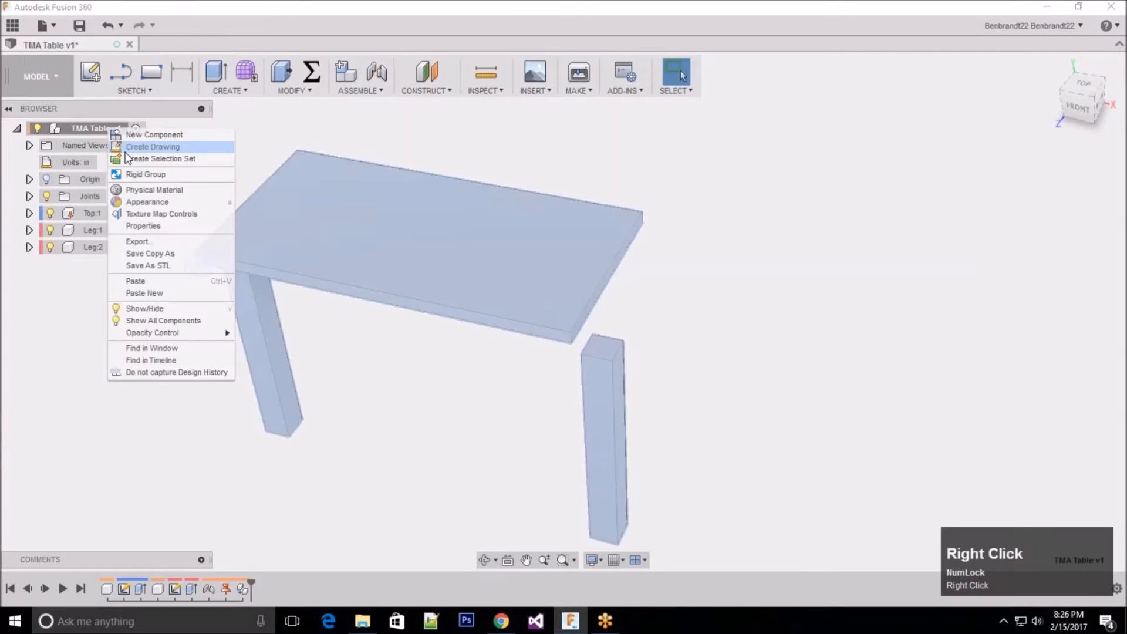
{"action": "left_click", "coordinate": [146, 280]}
{"action": "left_click_drag", "start_coordinate": [274, 359], "coordinate": [711, 289]}
{"action": "left_click", "coordinate": [931, 368]}
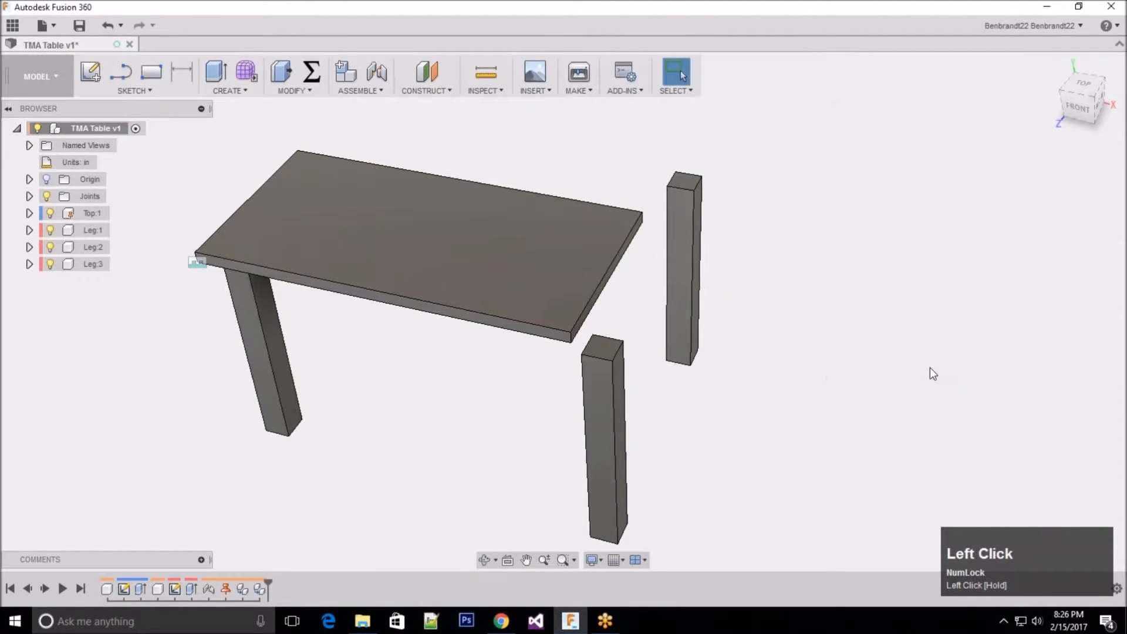
Step: Paste a fourth leg into the TMA Table assembly and move it clear behind the tabletop's back-left corner
{"action": "right_click", "coordinate": [89, 131]}
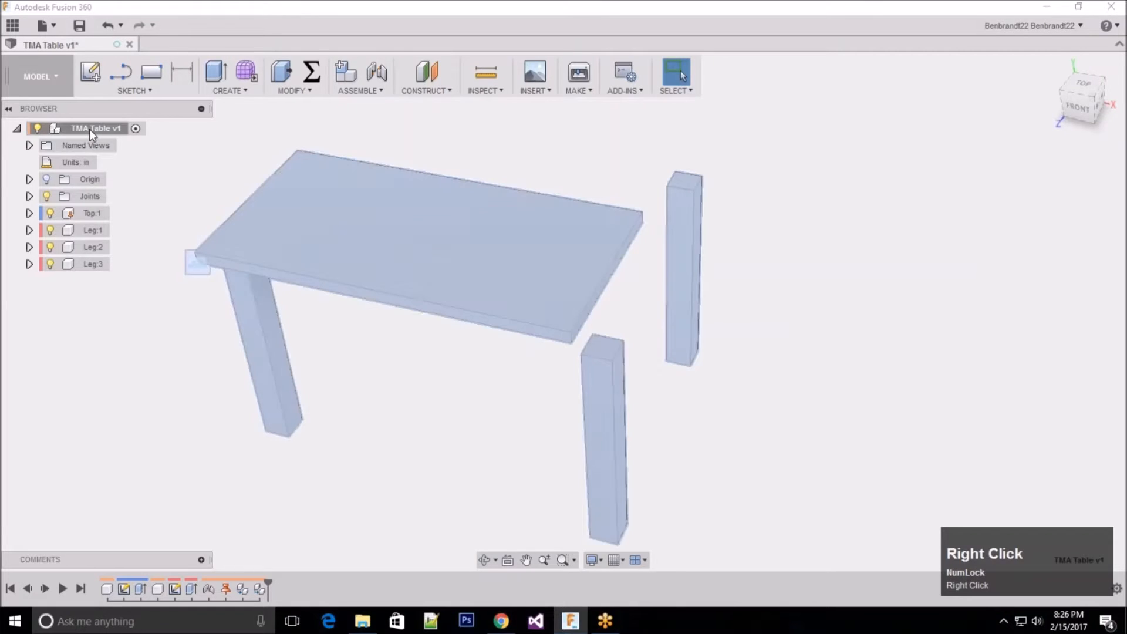
{"action": "left_click", "coordinate": [154, 282]}
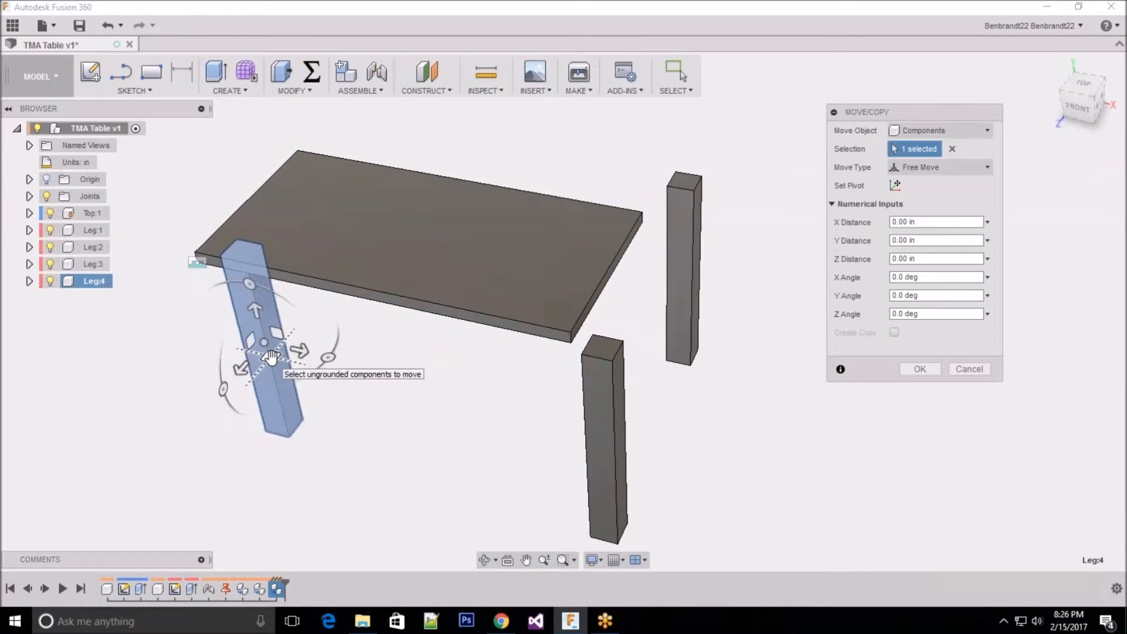
{"action": "left_click_drag", "start_coordinate": [271, 357], "coordinate": [372, 247]}
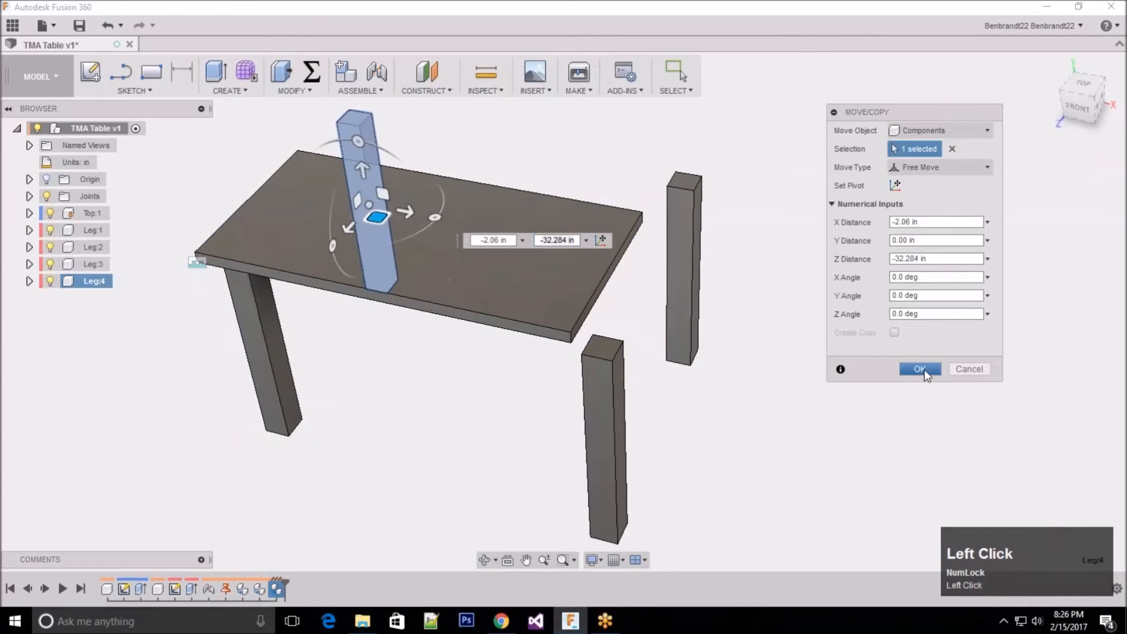
{"action": "left_click", "coordinate": [920, 368]}
Step: Start a rigid joint using the outer top corner of the leg beside the tabletop's front-right corner
{"action": "scroll", "coordinate": [388, 349], "scroll_direction": "up", "scroll_amount": 3}
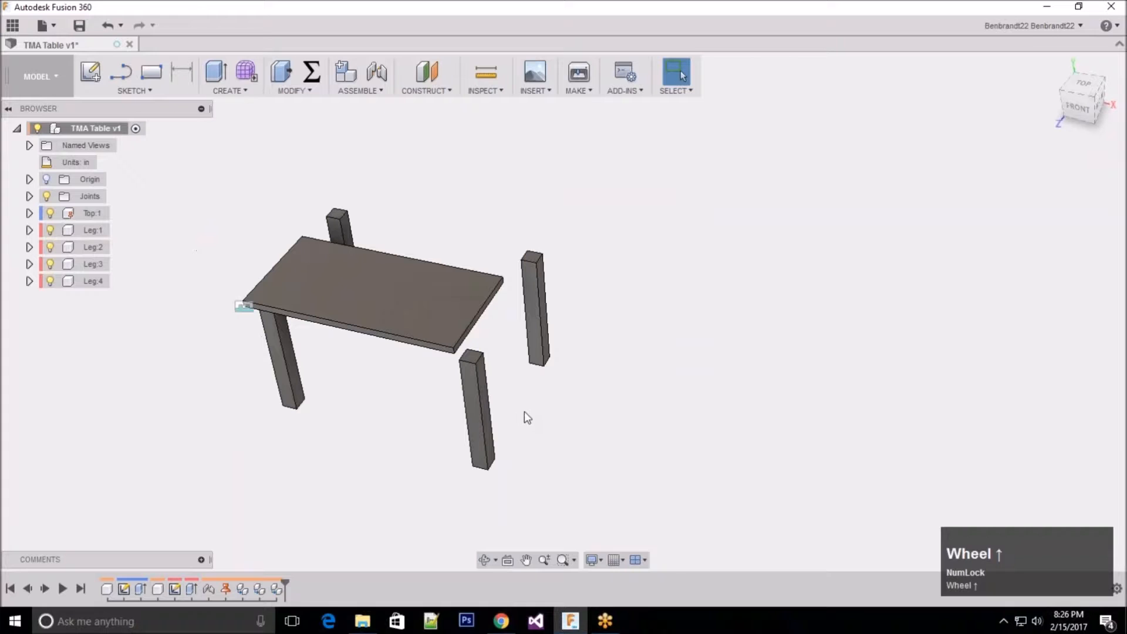
{"action": "middle_click_drag", "start_coordinate": [484, 402], "coordinate": [520, 381], "text": "shift"}
{"action": "left_click", "coordinate": [156, 93]}
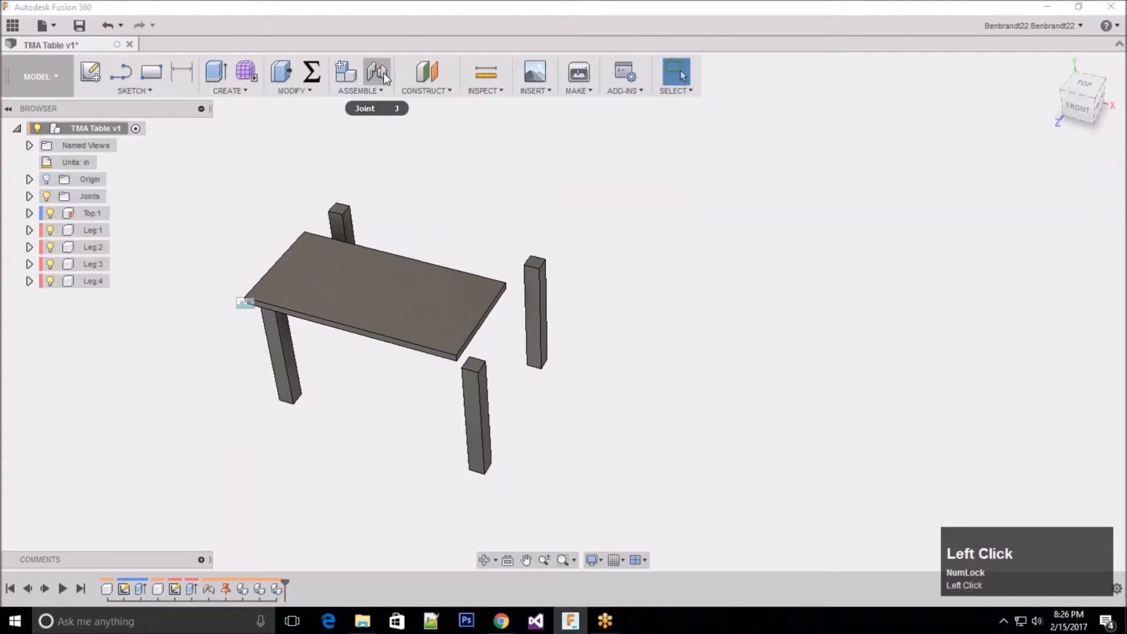
{"action": "left_click", "coordinate": [382, 72]}
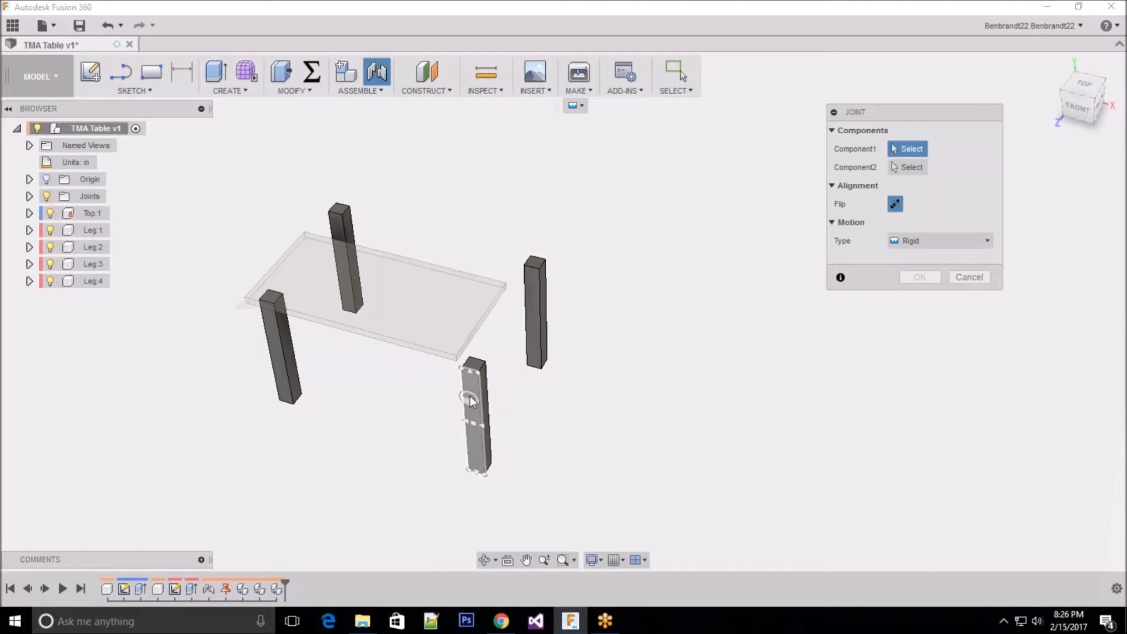
{"action": "scroll", "coordinate": [494, 343], "scroll_direction": "down", "scroll_amount": 3}
{"action": "scroll", "coordinate": [494, 344], "scroll_direction": "down", "scroll_amount": 2}
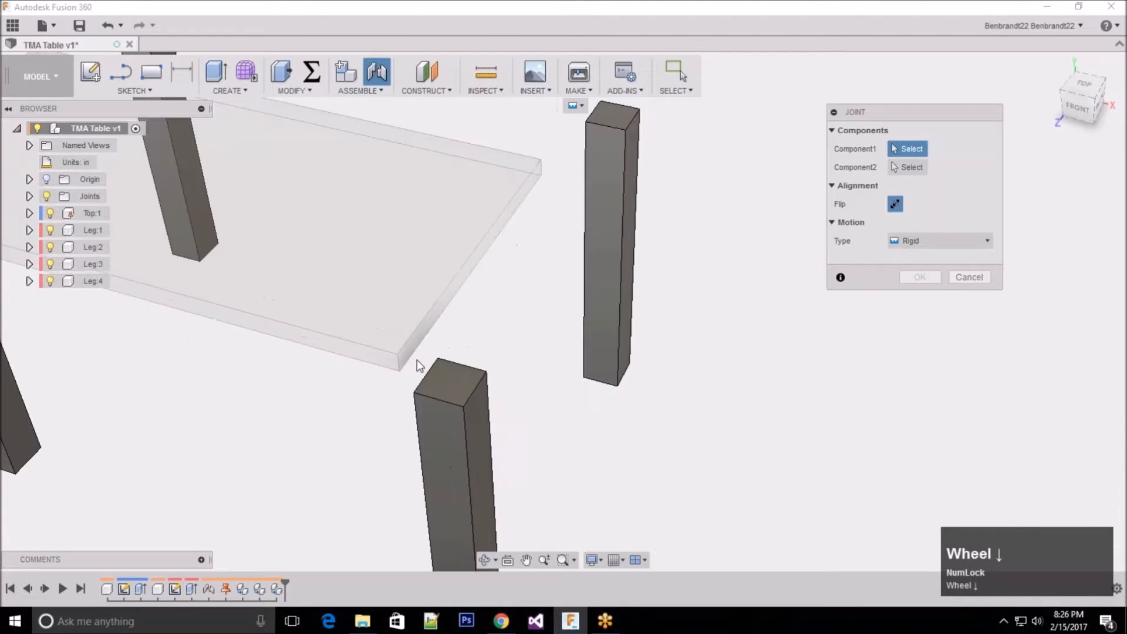
{"action": "scroll", "coordinate": [417, 359], "scroll_direction": "down", "scroll_amount": 2}
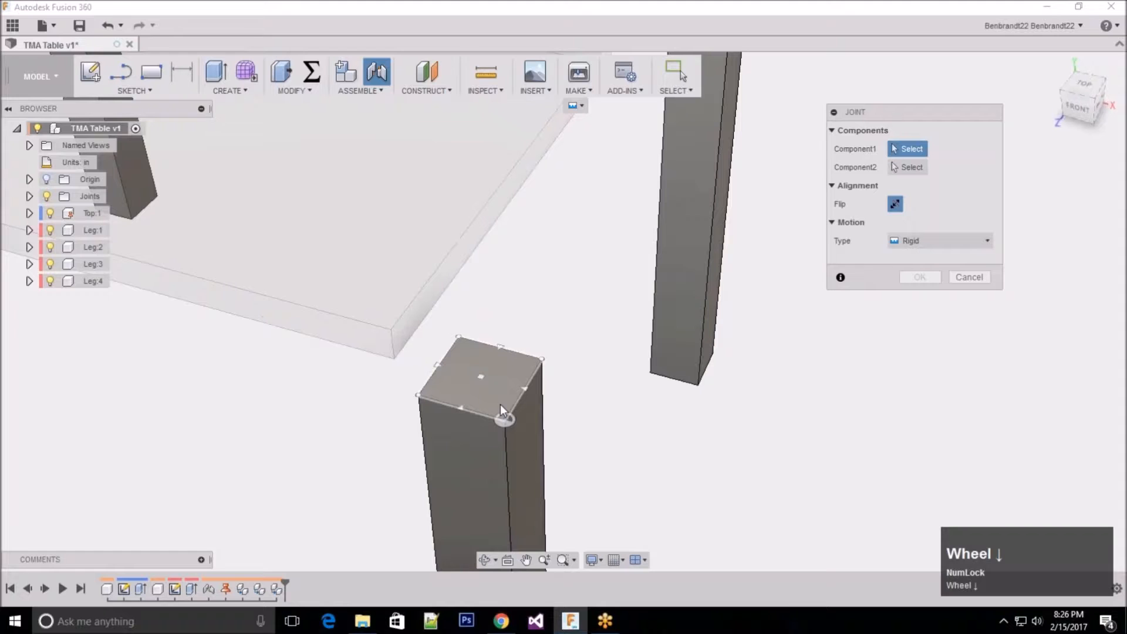
{"action": "left_click", "coordinate": [501, 411]}
Step: Join the leg to the tabletop's front-right underside corner, with offsets of 2 in along X and -2 in along Y
{"action": "scroll", "coordinate": [503, 416], "scroll_direction": "up", "scroll_amount": 4}
{"action": "middle_click_drag", "start_coordinate": [503, 415], "coordinate": [493, 246], "text": "shift"}
{"action": "scroll", "coordinate": [497, 177], "scroll_direction": "up", "scroll_amount": 2}
{"action": "scroll", "coordinate": [501, 176], "scroll_direction": "down", "scroll_amount": 1}
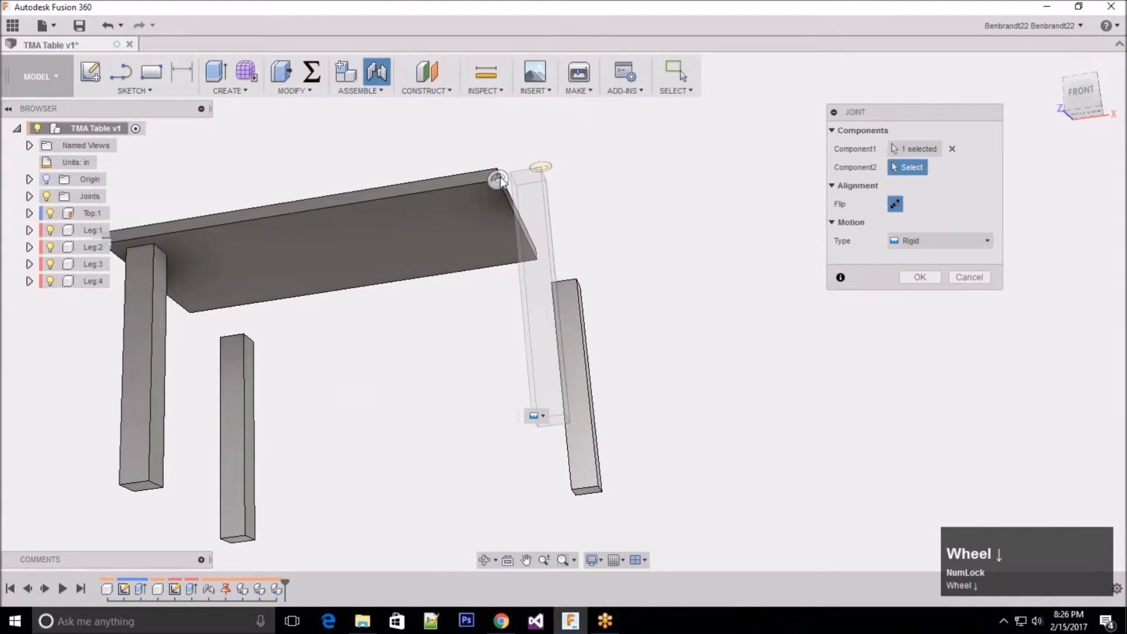
{"action": "scroll", "coordinate": [500, 181], "scroll_direction": "down", "scroll_amount": 2}
{"action": "scroll", "coordinate": [498, 183], "scroll_direction": "down", "scroll_amount": 1}
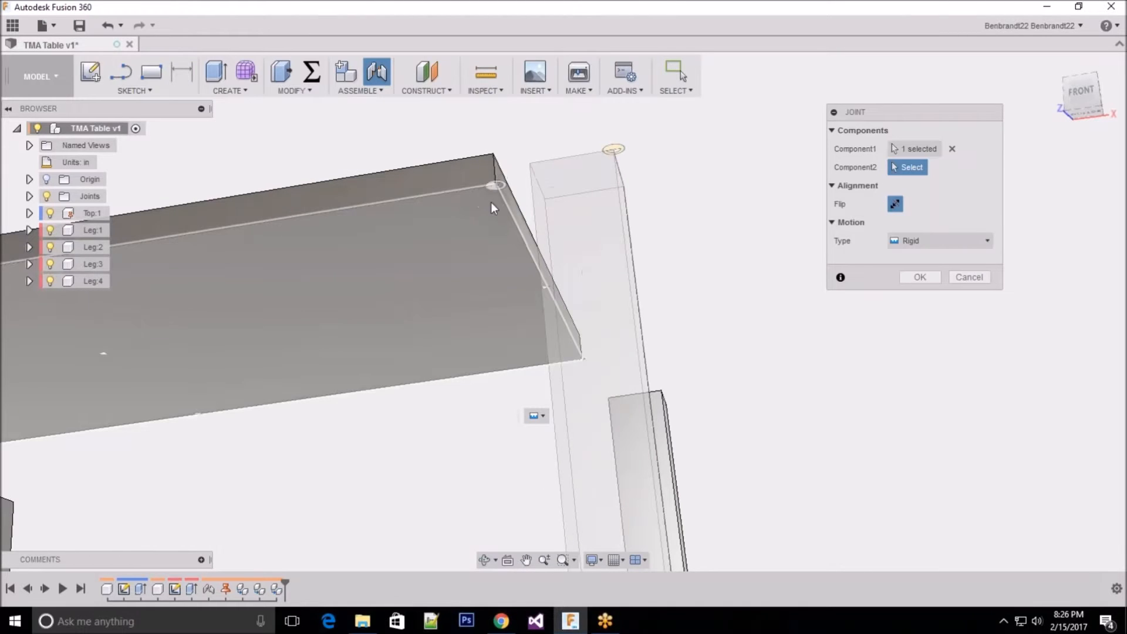
{"action": "left_click", "coordinate": [491, 195]}
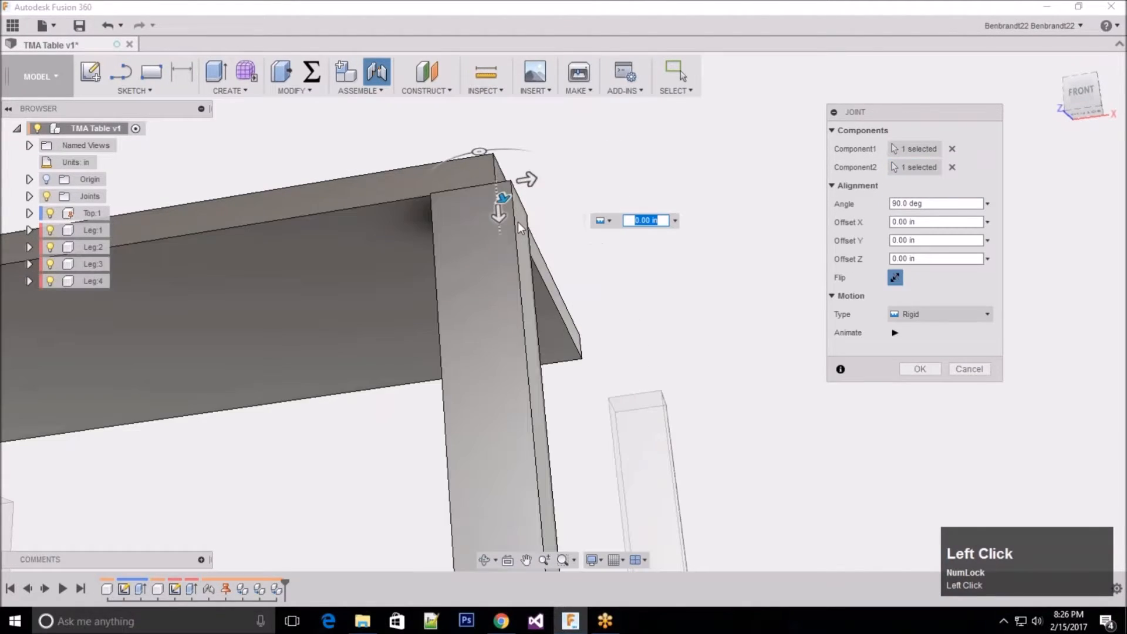
{"action": "left_click_drag", "start_coordinate": [527, 178], "coordinate": [471, 221]}
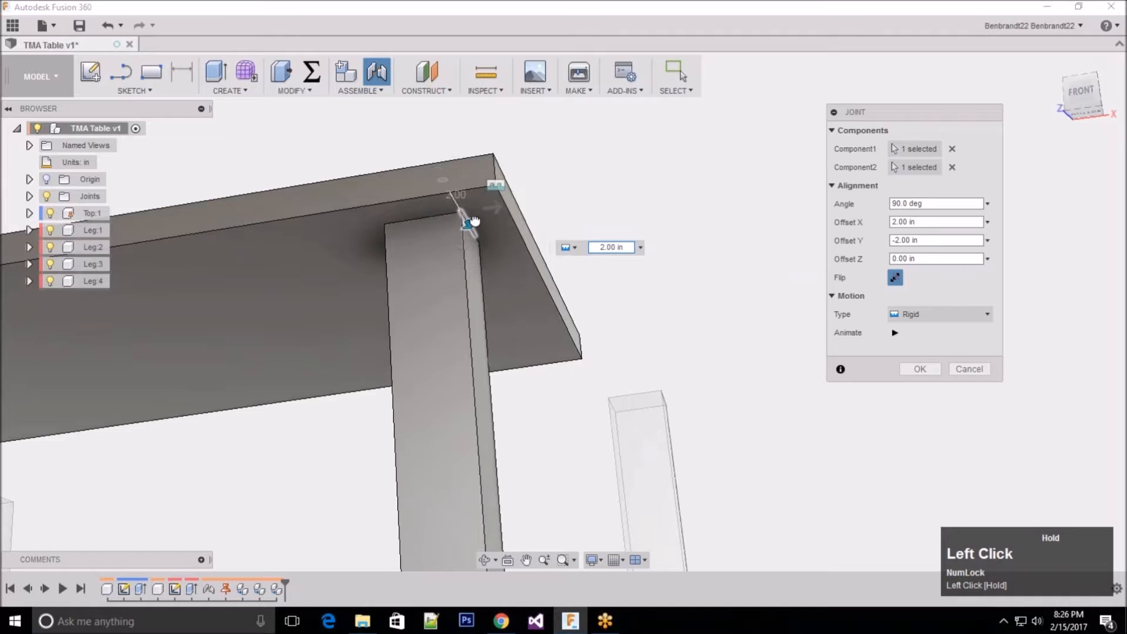
{"action": "left_click", "coordinate": [919, 368]}
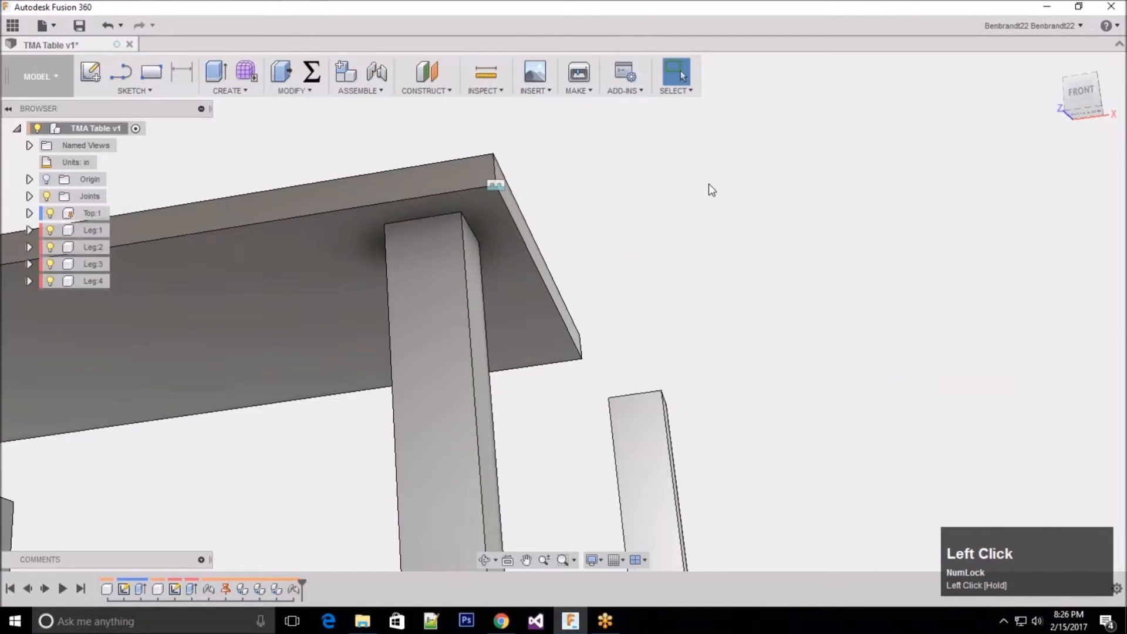
Step: Start a rigid joint using the outer top corner of the leg beside the tabletop's back-right corner
{"action": "scroll", "coordinate": [711, 185], "scroll_direction": "up", "scroll_amount": 5}
{"action": "middle_click_drag", "start_coordinate": [791, 282], "coordinate": [661, 294], "text": "shift"}
{"action": "scroll", "coordinate": [660, 293], "scroll_direction": "up", "scroll_amount": 2}
{"action": "left_click", "coordinate": [591, 559]}
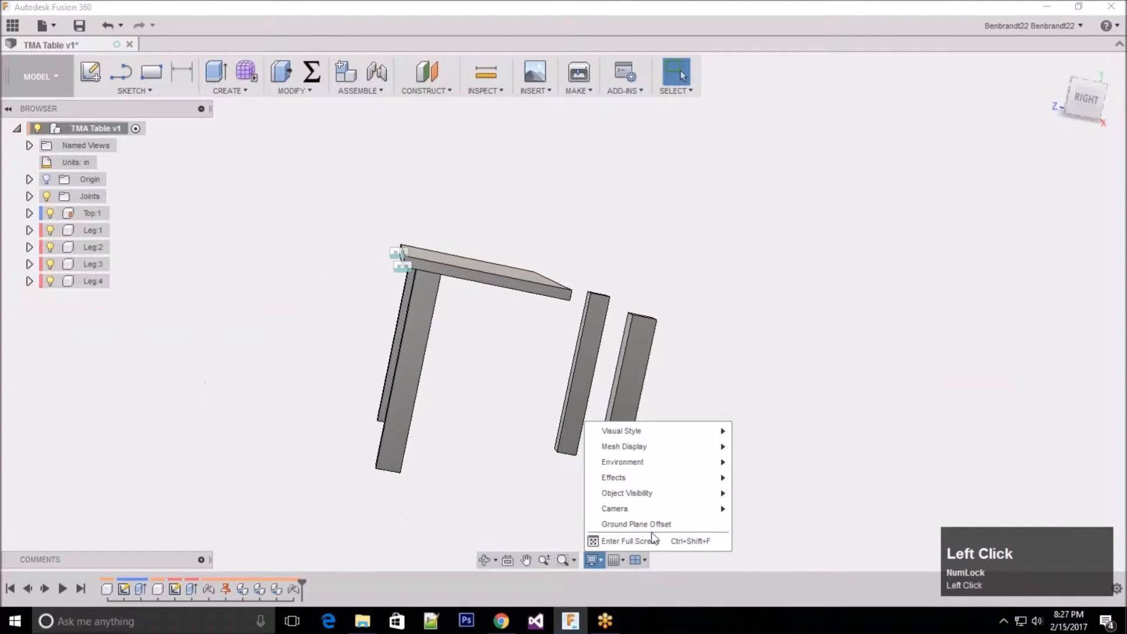
{"action": "mouse_move", "coordinate": [678, 508]}
{"action": "left_click", "coordinate": [732, 333]}
{"action": "middle_click_drag", "start_coordinate": [694, 262], "coordinate": [579, 264], "text": "shift"}
{"action": "left_click", "coordinate": [377, 74]}
{"action": "scroll", "coordinate": [464, 399], "scroll_direction": "down", "scroll_amount": 2}
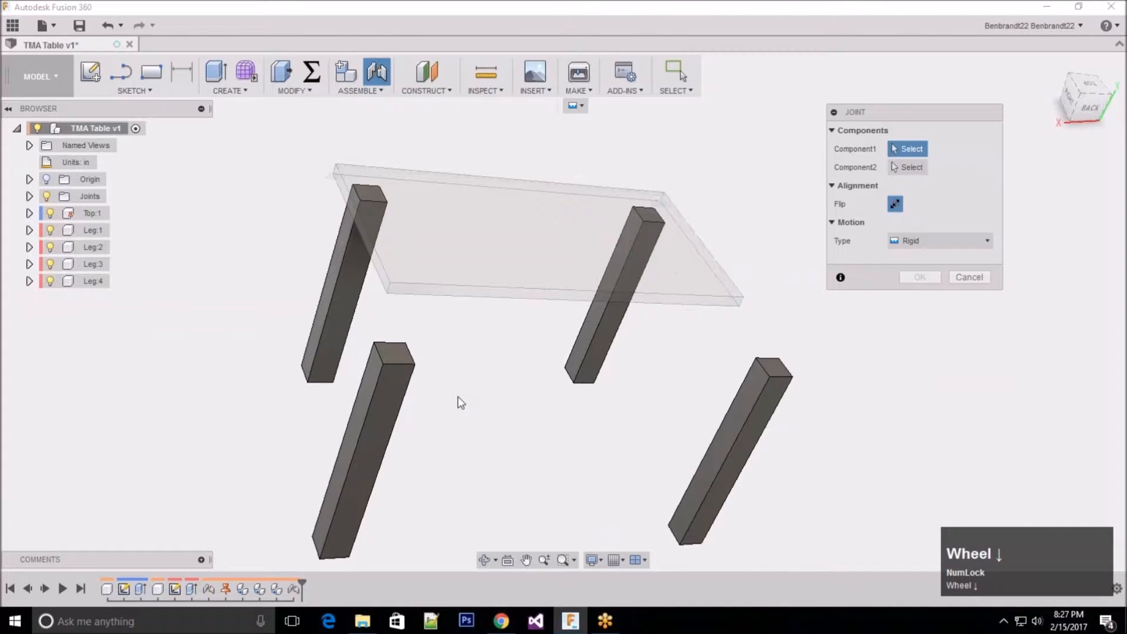
{"action": "scroll", "coordinate": [461, 402], "scroll_direction": "down", "scroll_amount": 2}
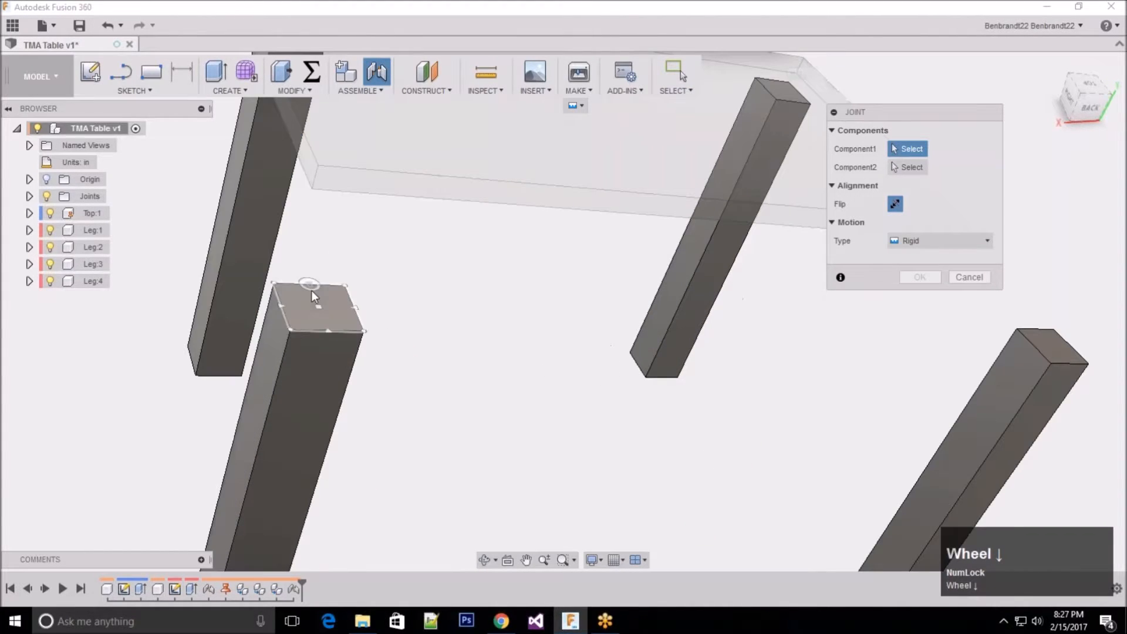
{"action": "left_click", "coordinate": [297, 323]}
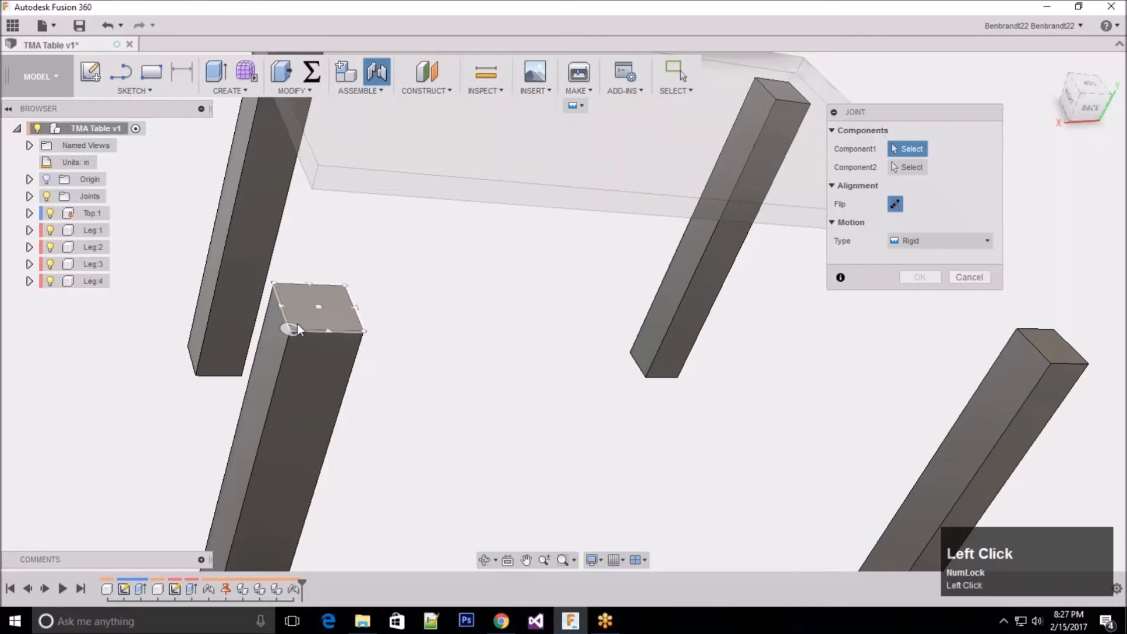
Step: Join the leg to the tabletop's back-right underside corner, offset -2 in along X and inset along Y
{"action": "middle_click", "coordinate": [297, 323]}
{"action": "middle_click_drag", "start_coordinate": [297, 323], "coordinate": [537, 216]}
{"action": "scroll", "coordinate": [431, 285], "scroll_direction": "up", "scroll_amount": 3}
{"action": "scroll", "coordinate": [478, 169], "scroll_direction": "down", "scroll_amount": 3}
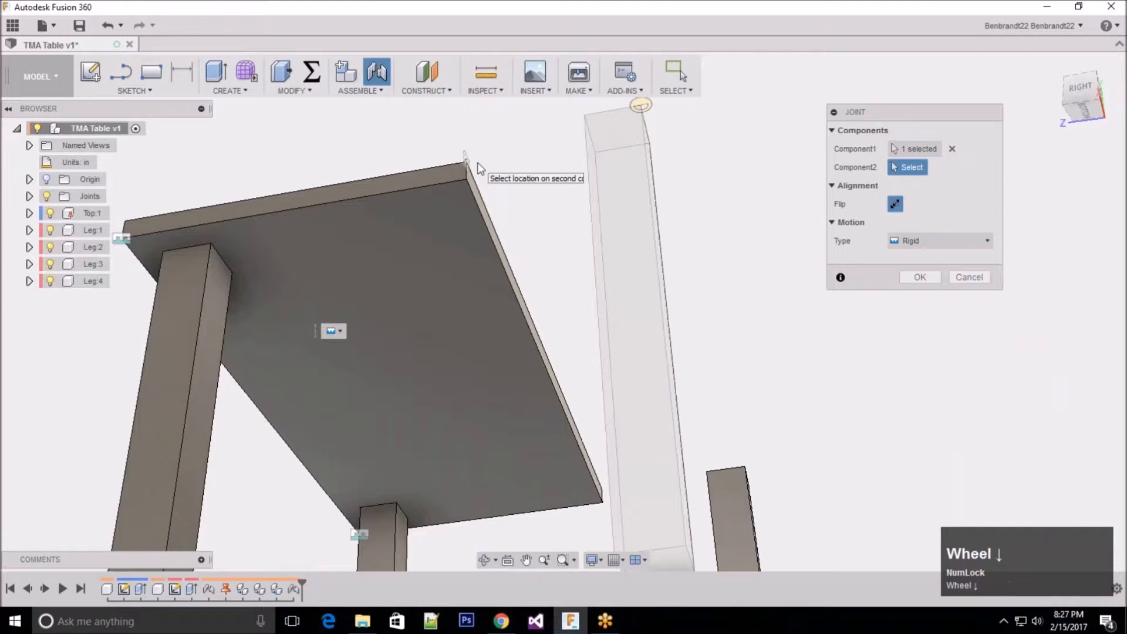
{"action": "scroll", "coordinate": [478, 169], "scroll_direction": "down", "scroll_amount": 2}
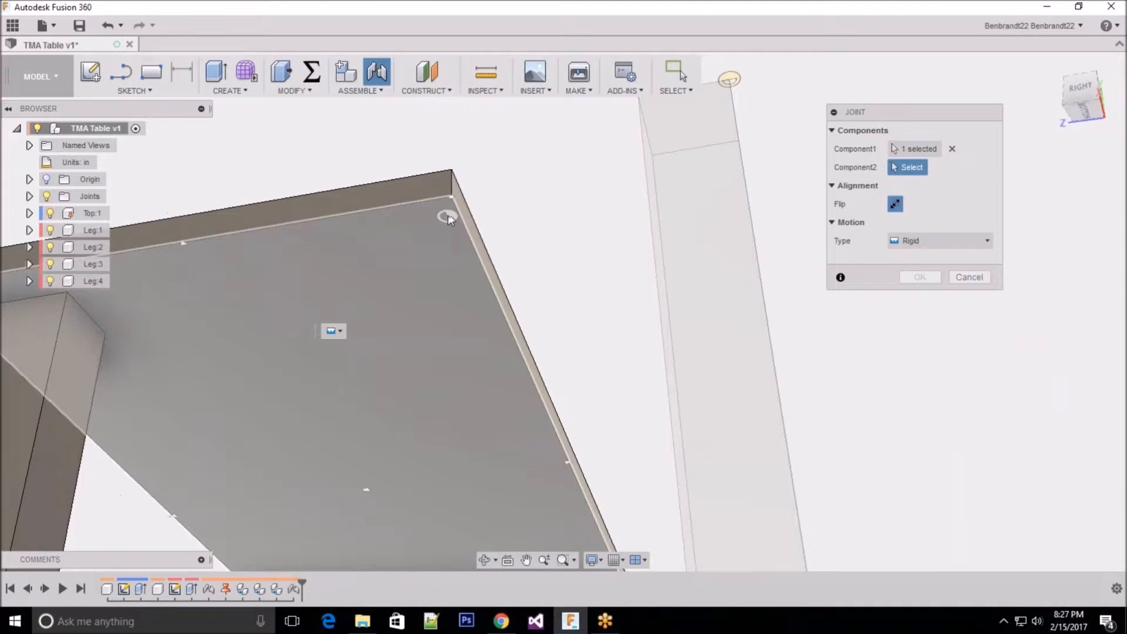
{"action": "left_click", "coordinate": [447, 209]}
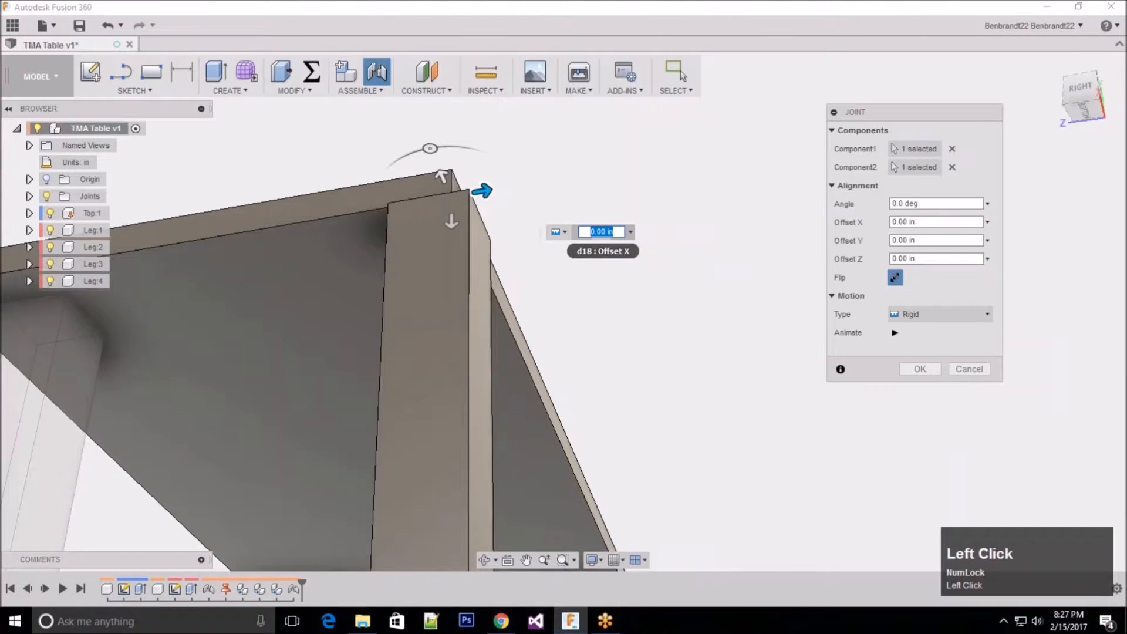
{"action": "left_click_drag", "start_coordinate": [485, 191], "coordinate": [406, 200]}
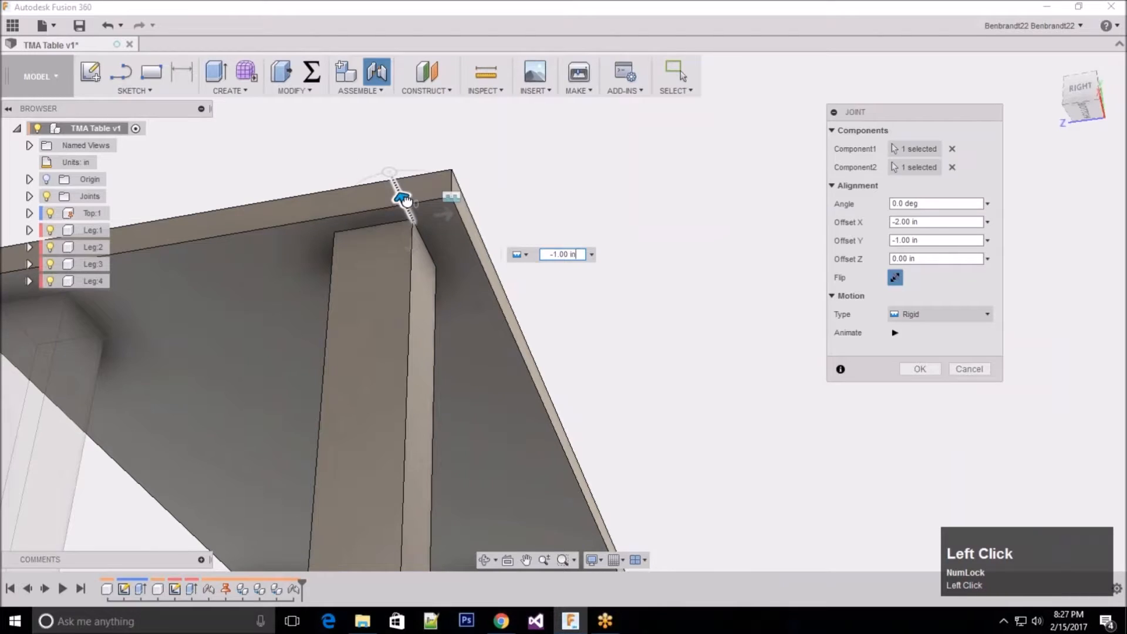
{"action": "left_click", "coordinate": [920, 369]}
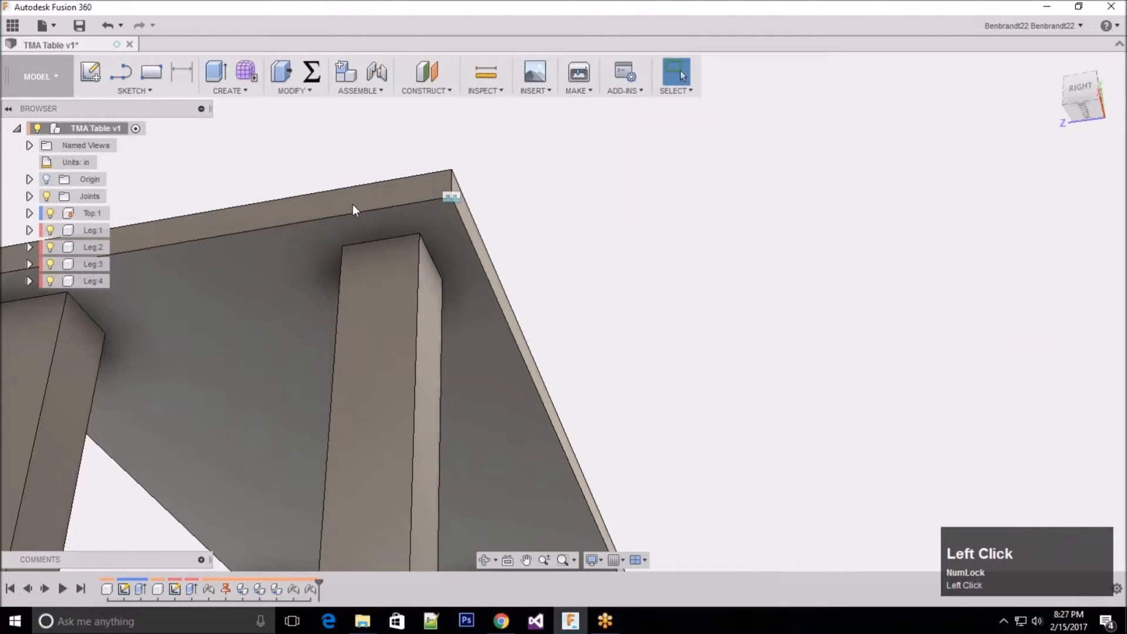
Step: Start a rigid joint using the outer top corner of the remaining unattached leg
{"action": "scroll", "coordinate": [234, 184], "scroll_direction": "up", "scroll_amount": 5}
{"action": "middle_click_drag", "start_coordinate": [573, 373], "coordinate": [403, 400]}
{"action": "left_click", "coordinate": [378, 77]}
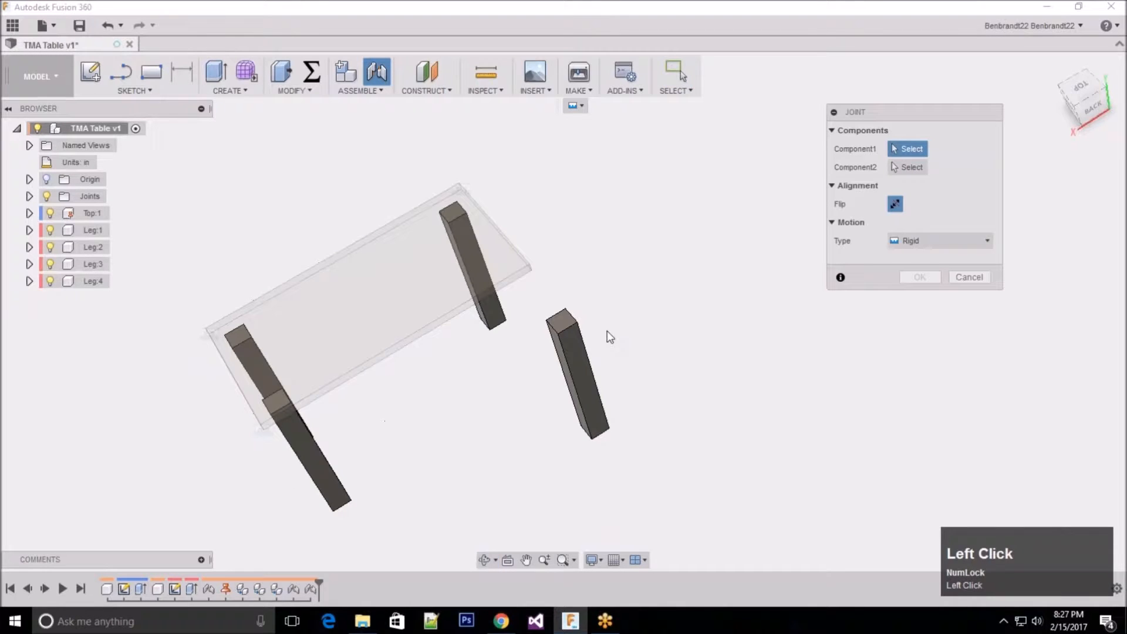
{"action": "scroll", "coordinate": [609, 332], "scroll_direction": "down", "scroll_amount": 3}
{"action": "scroll", "coordinate": [607, 330], "scroll_direction": "down", "scroll_amount": 3}
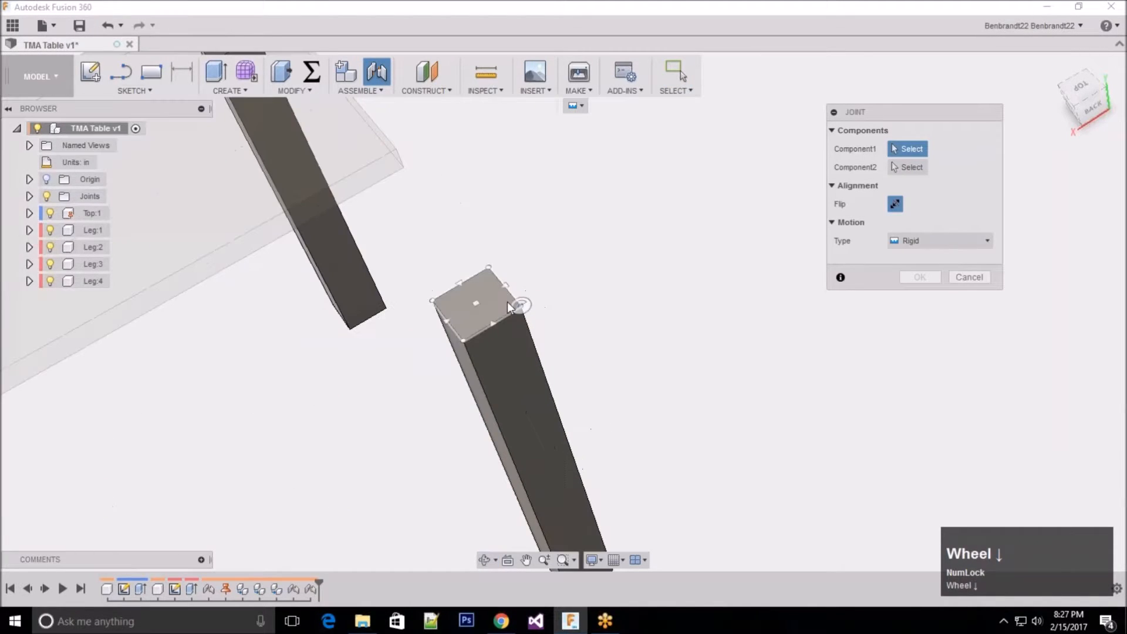
{"action": "left_click", "coordinate": [508, 301]}
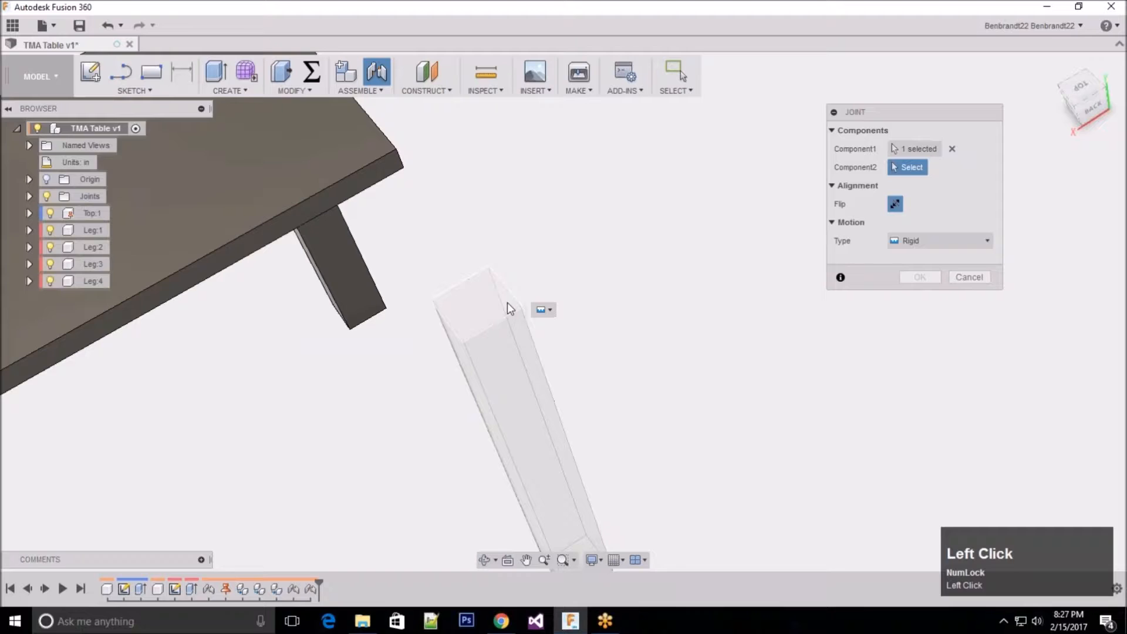
Step: Join the leg to the tabletop's back-left underside corner, with offsets of -2 in along X and -2 in along Y
{"action": "scroll", "coordinate": [545, 342], "scroll_direction": "up", "scroll_amount": 2}
{"action": "middle_click_drag", "start_coordinate": [545, 341], "coordinate": [437, 205]}
{"action": "scroll", "coordinate": [438, 206], "scroll_direction": "up", "scroll_amount": 3}
{"action": "scroll", "coordinate": [445, 343], "scroll_direction": "down", "scroll_amount": 3}
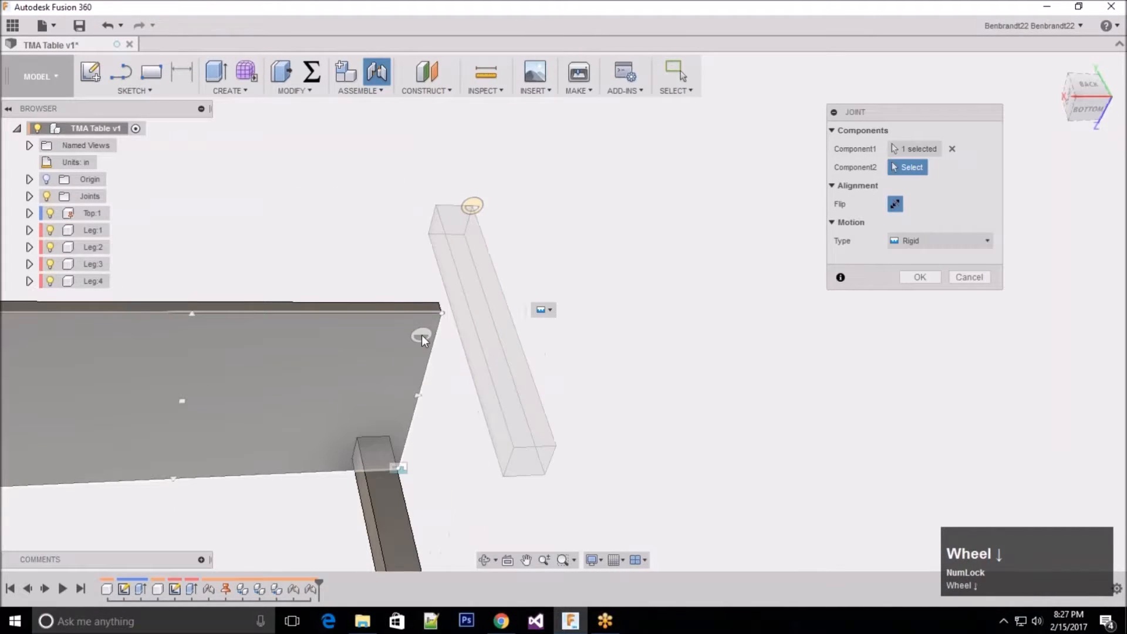
{"action": "left_click", "coordinate": [429, 325]}
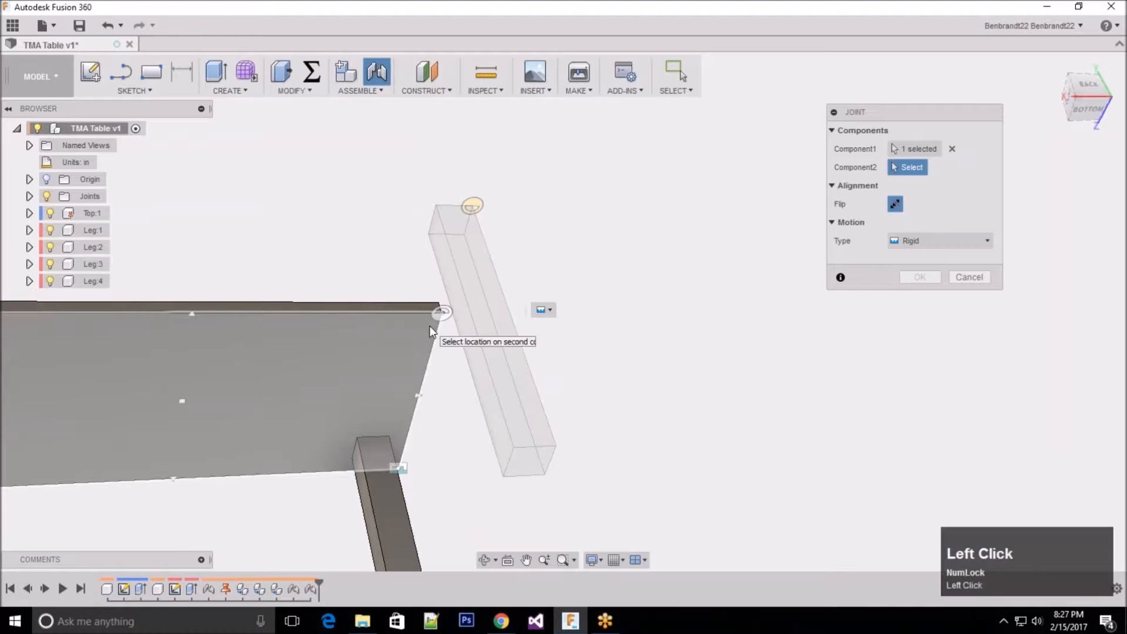
{"action": "left_click", "coordinate": [429, 326]}
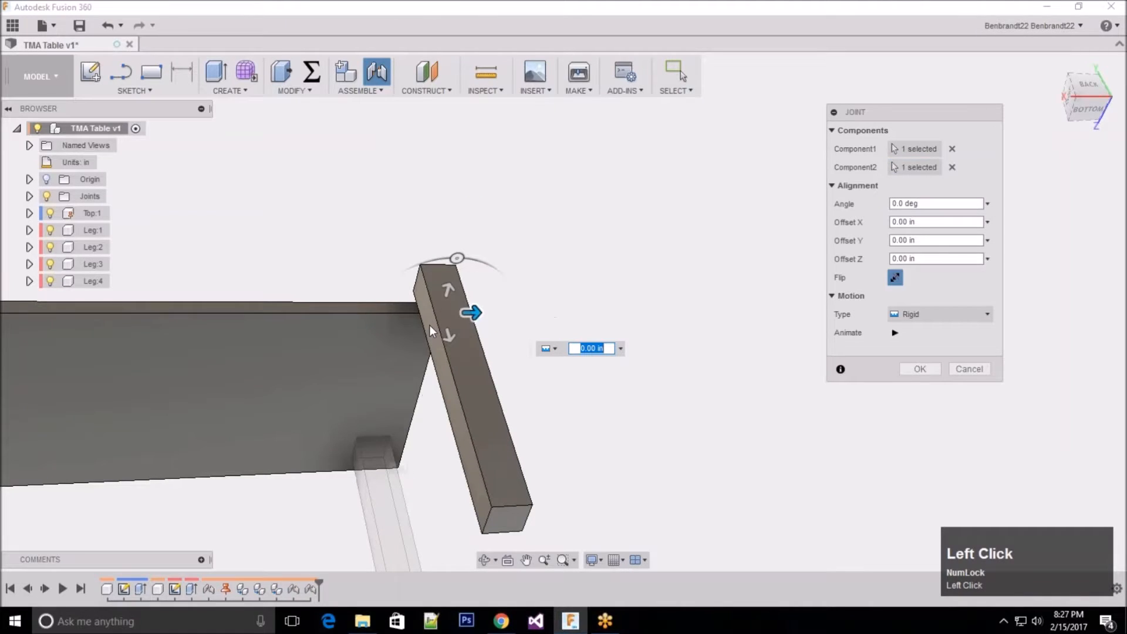
{"action": "left_click_drag", "start_coordinate": [472, 313], "coordinate": [356, 304]}
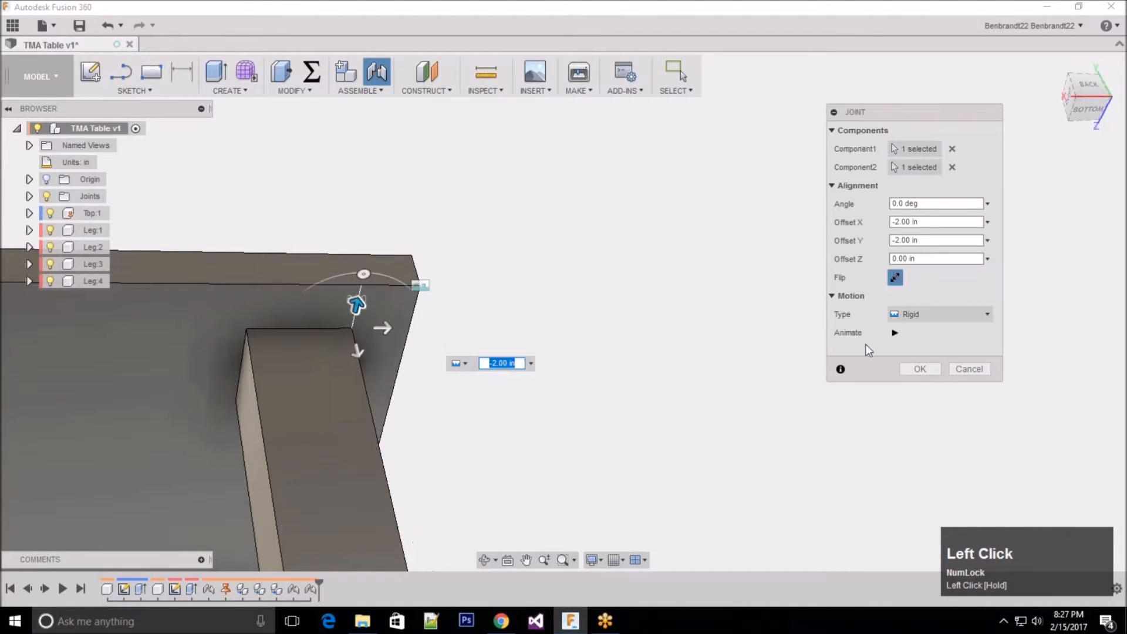
{"action": "left_click", "coordinate": [918, 368]}
{"action": "scroll", "coordinate": [831, 206], "scroll_direction": "up", "scroll_amount": 5}
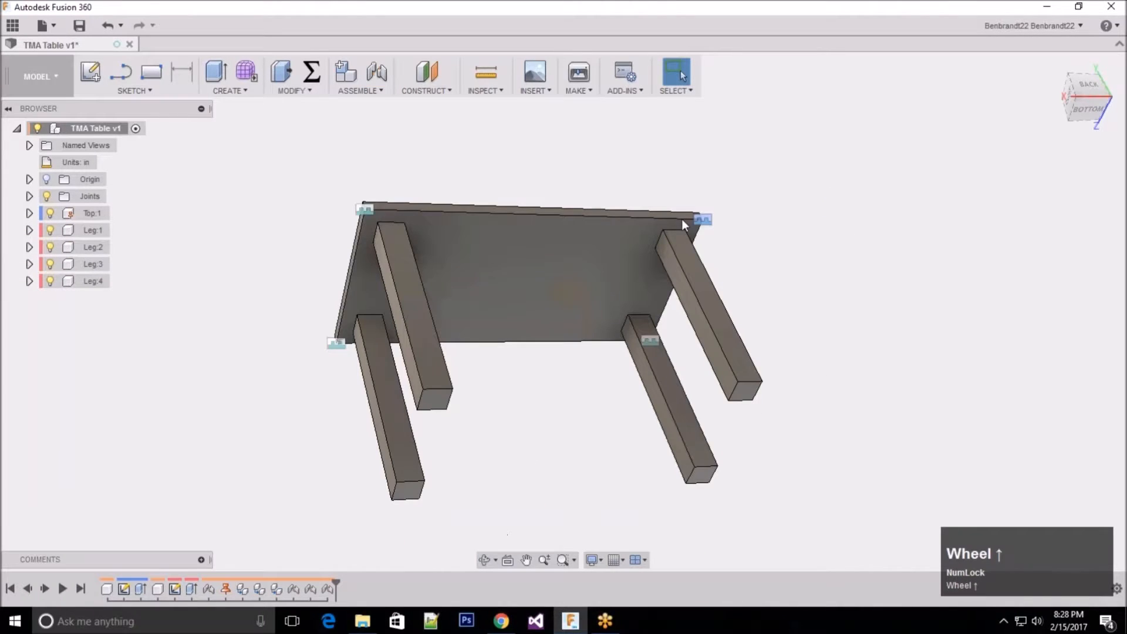
Step: Examine the rigid joints at the tabletop corners and where they appear in the design history
{"action": "left_click", "coordinate": [332, 345]}
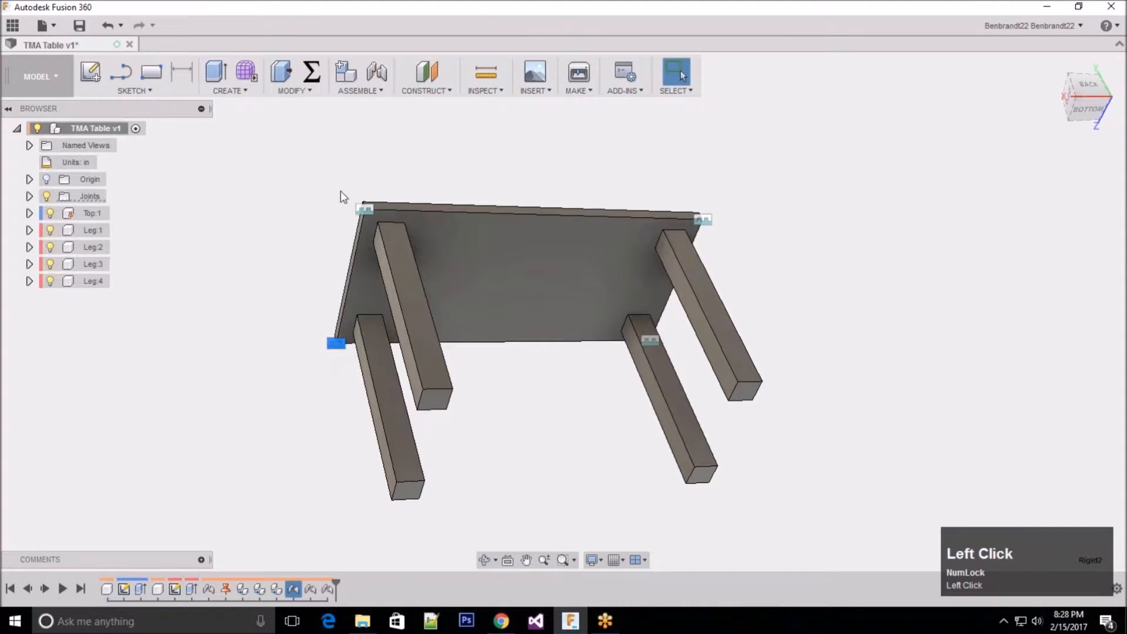
{"action": "left_click", "coordinate": [365, 209]}
{"action": "left_click", "coordinate": [706, 220]}
{"action": "left_click", "coordinate": [705, 377]}
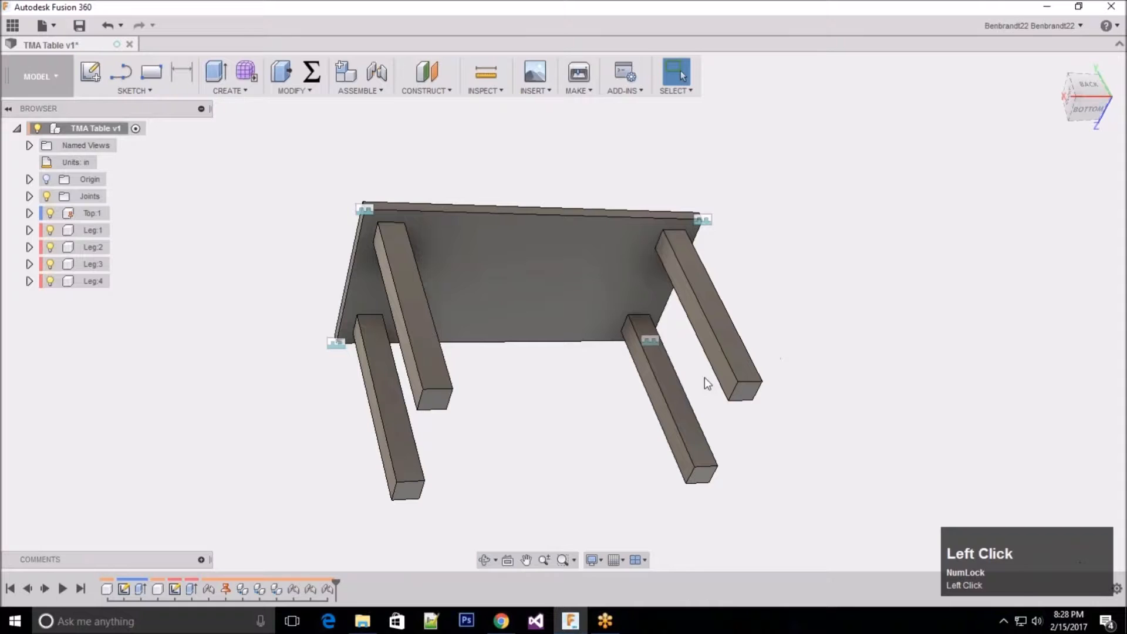
{"action": "left_click", "coordinate": [334, 345]}
{"action": "right_click", "coordinate": [334, 346]}
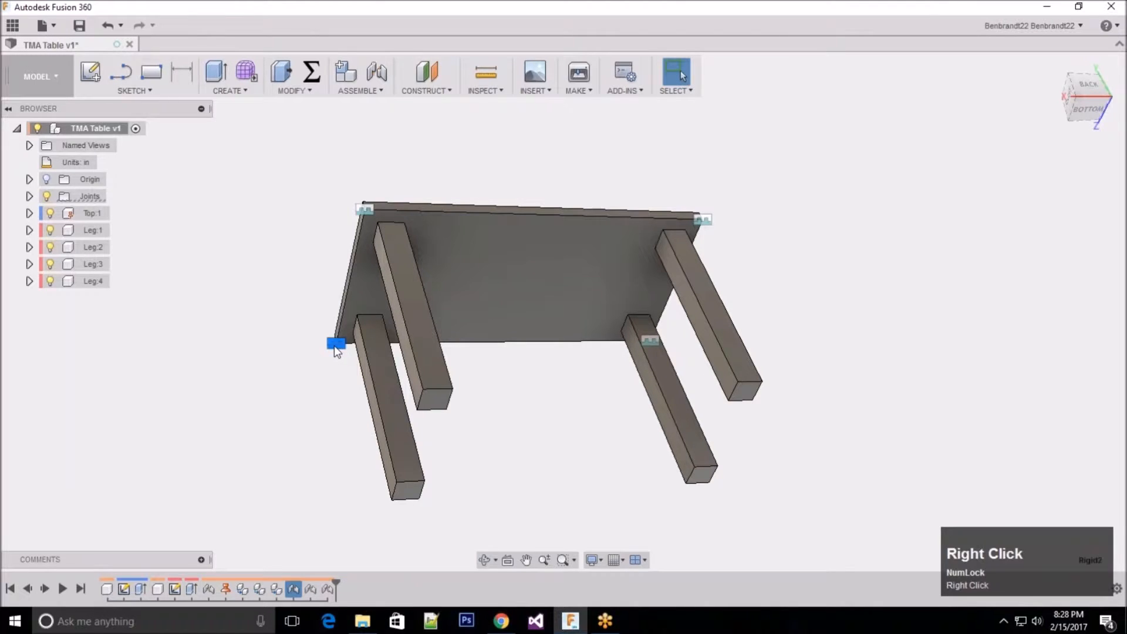
{"action": "left_click", "coordinate": [335, 382]}
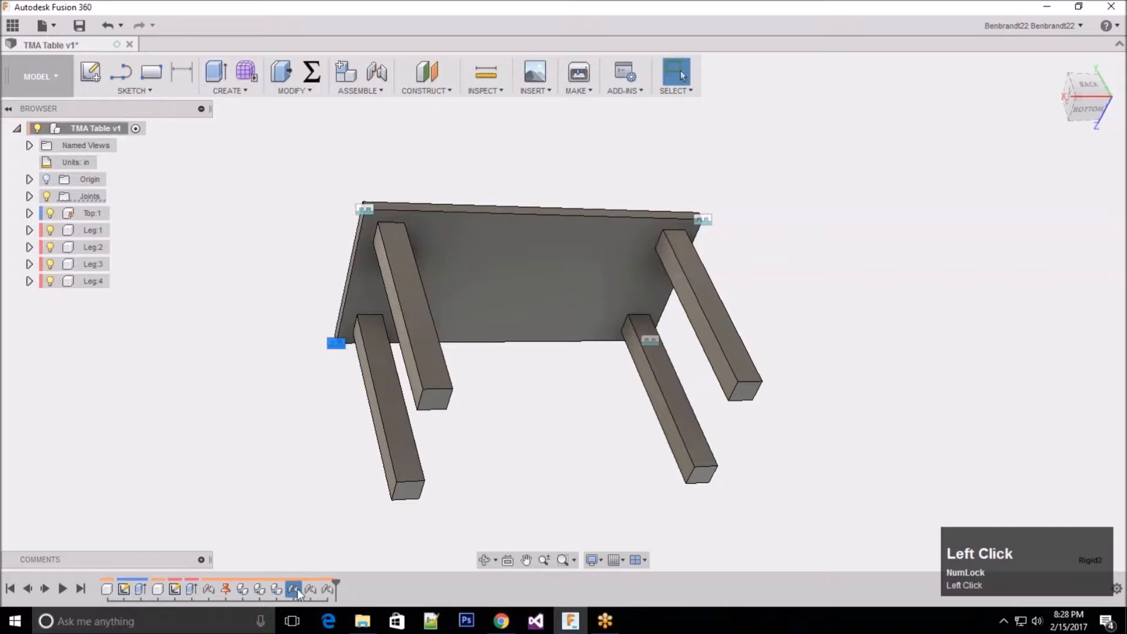
{"action": "left_click", "coordinate": [319, 400]}
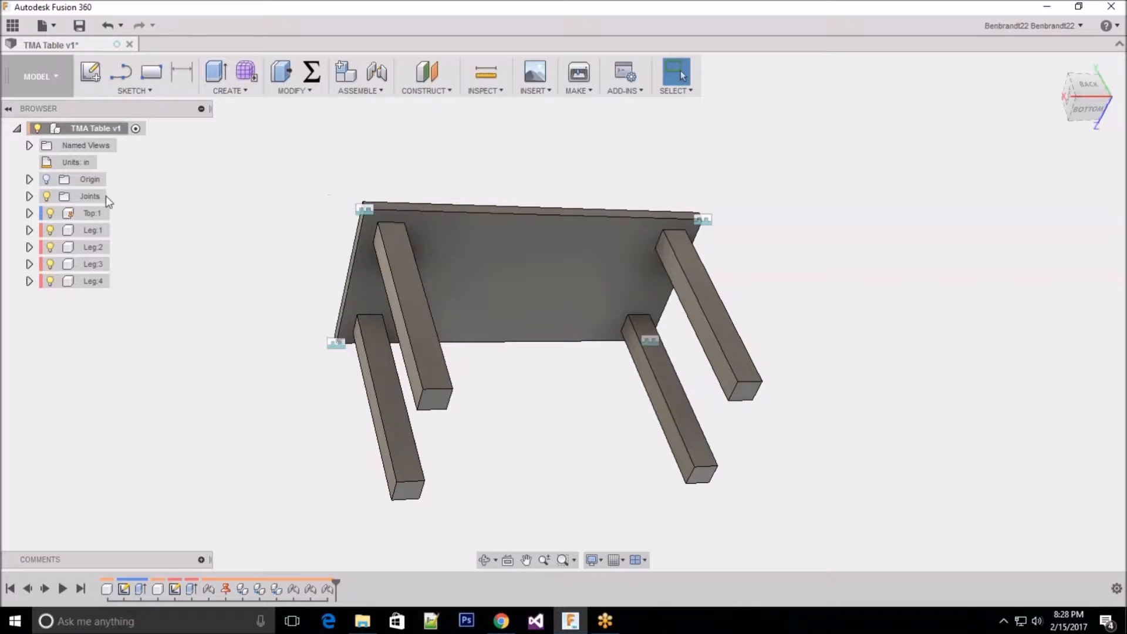
Step: Hide all joint markers on the table assembly
{"action": "left_click", "coordinate": [58, 197]}
{"action": "left_click", "coordinate": [47, 196]}
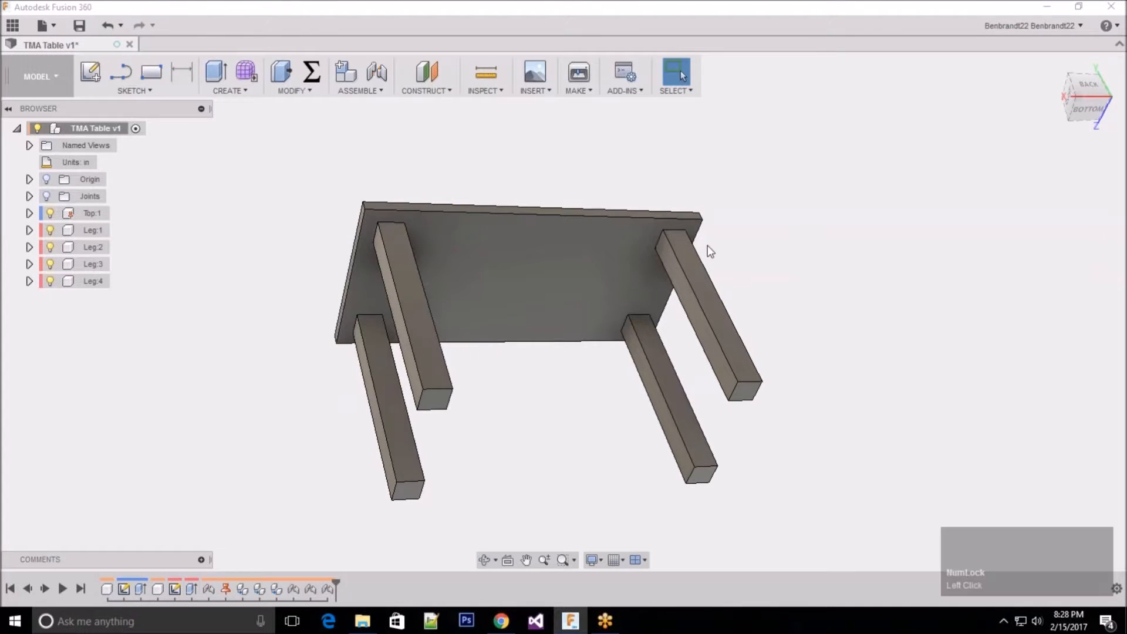
{"action": "middle_click_drag", "start_coordinate": [508, 182], "coordinate": [384, 153], "text": "shift"}
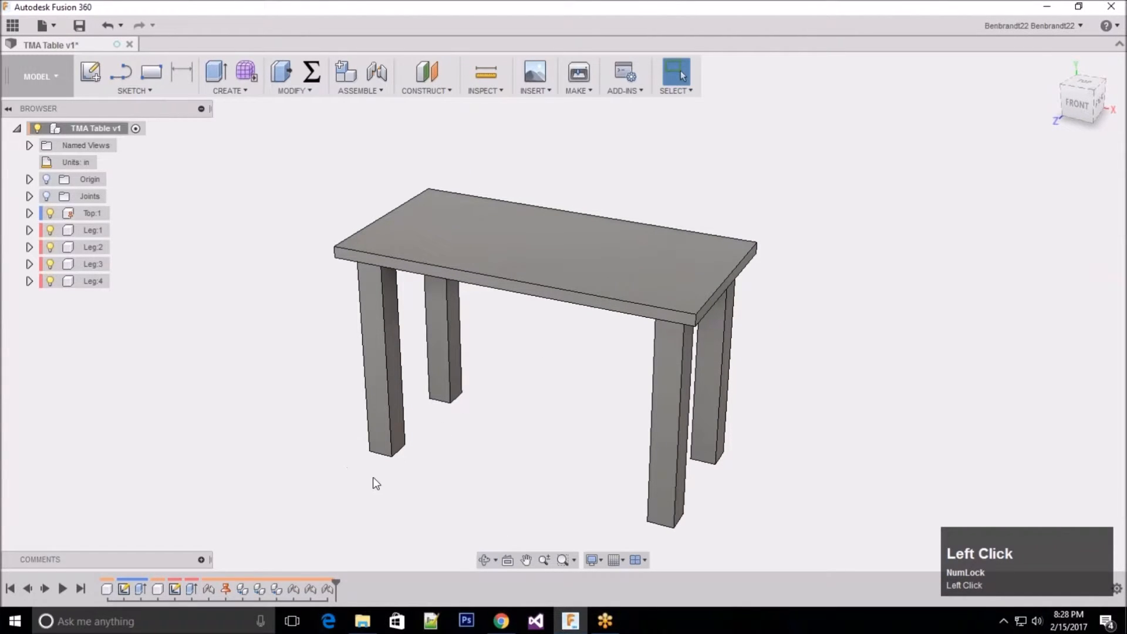
{"action": "middle_click_drag", "start_coordinate": [517, 388], "coordinate": [683, 203]}
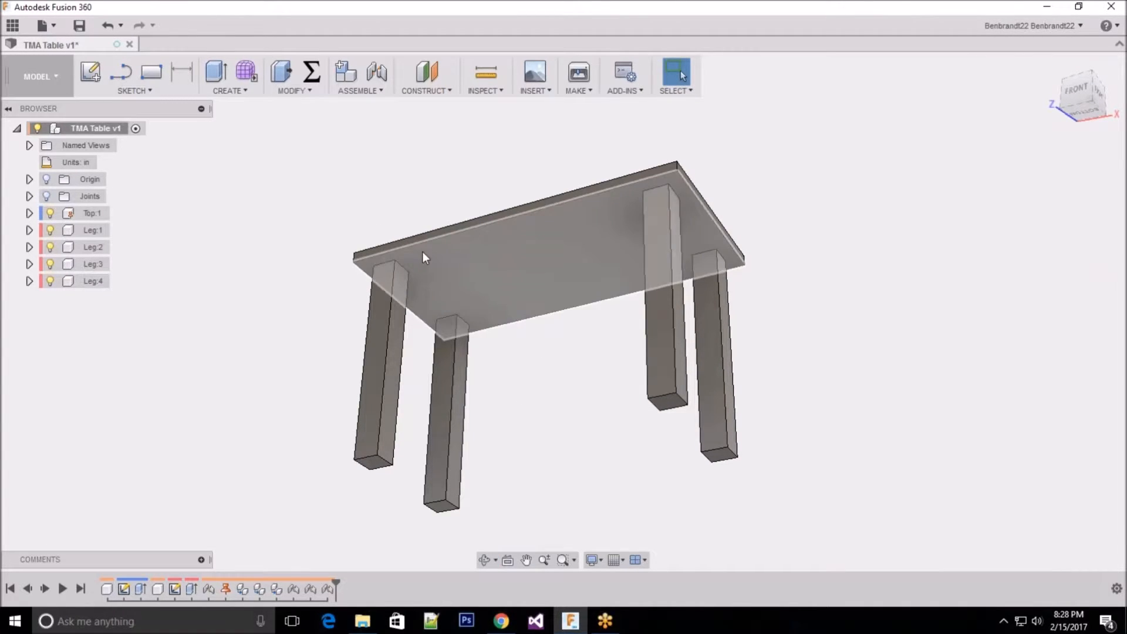
{"action": "middle_click", "coordinate": [547, 351]}
{"action": "middle_click_drag", "start_coordinate": [546, 352], "coordinate": [478, 239]}
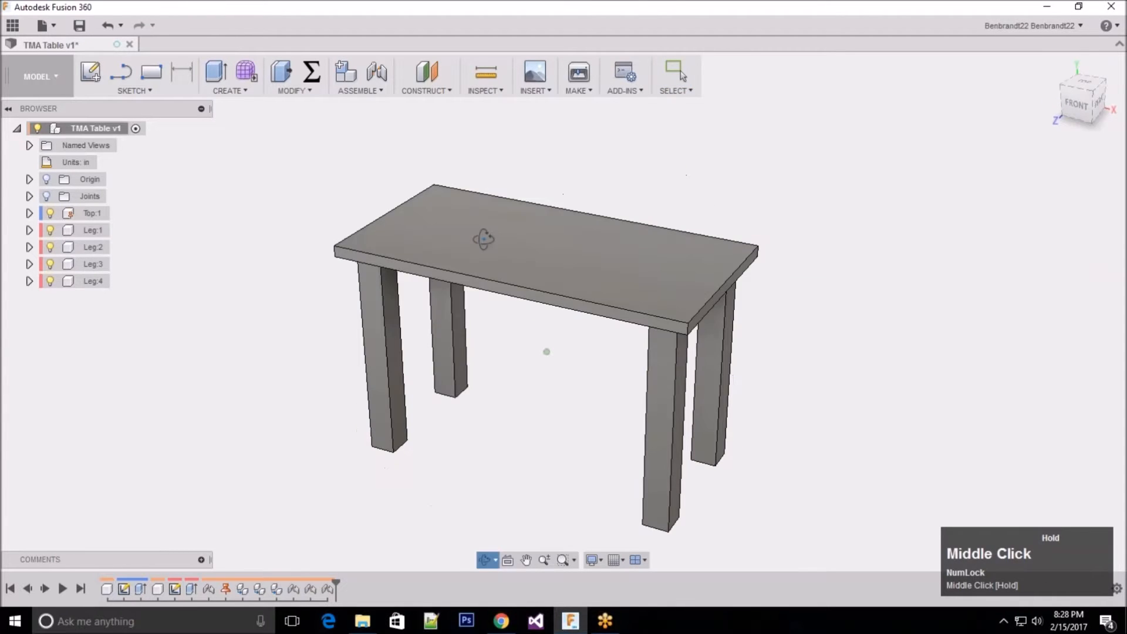
Step: Edit the tabletop sketch to set the rectangle's short side to 18 in, and finish the sketch
{"action": "right_click", "coordinate": [125, 590]}
{"action": "left_click", "coordinate": [82, 449]}
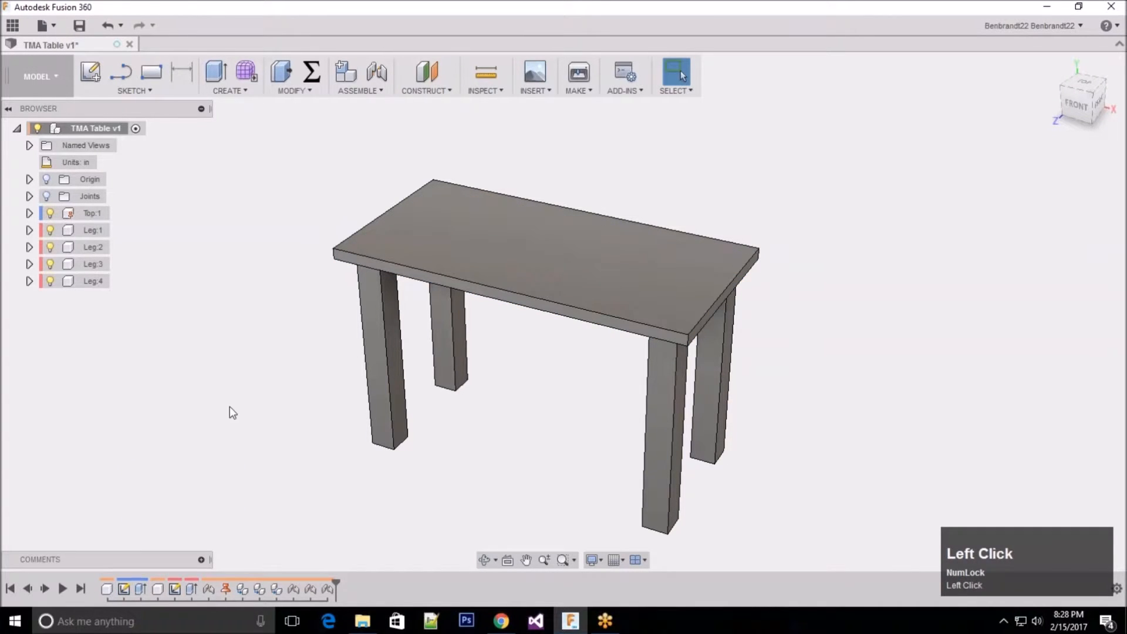
{"action": "key", "text": "Escape"}
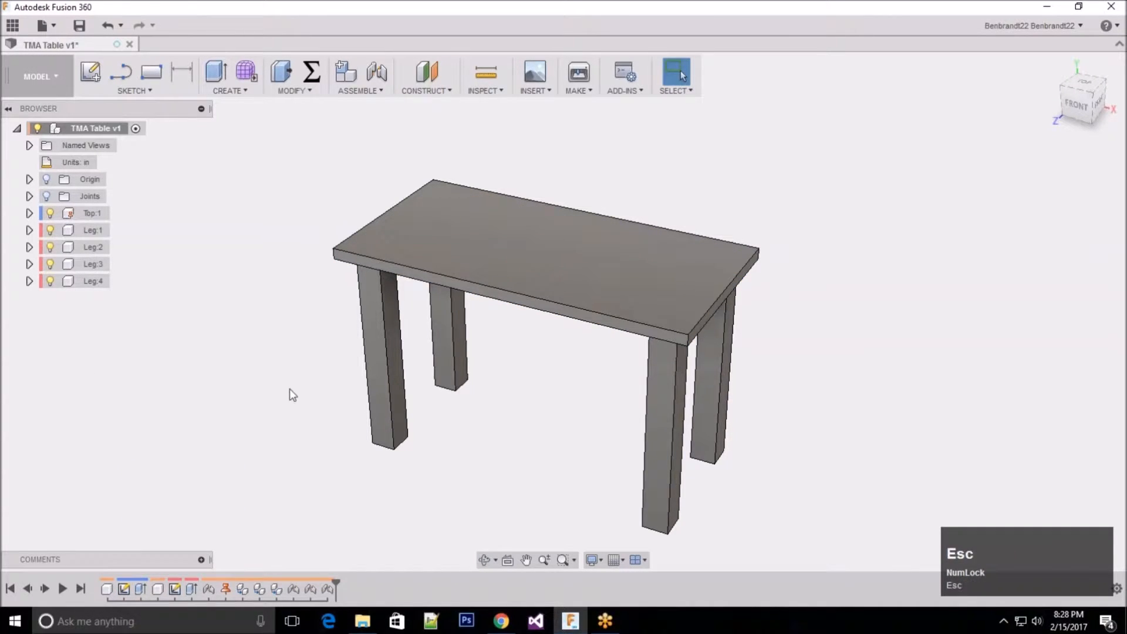
{"action": "right_click", "coordinate": [123, 590]}
{"action": "left_click", "coordinate": [168, 487]}
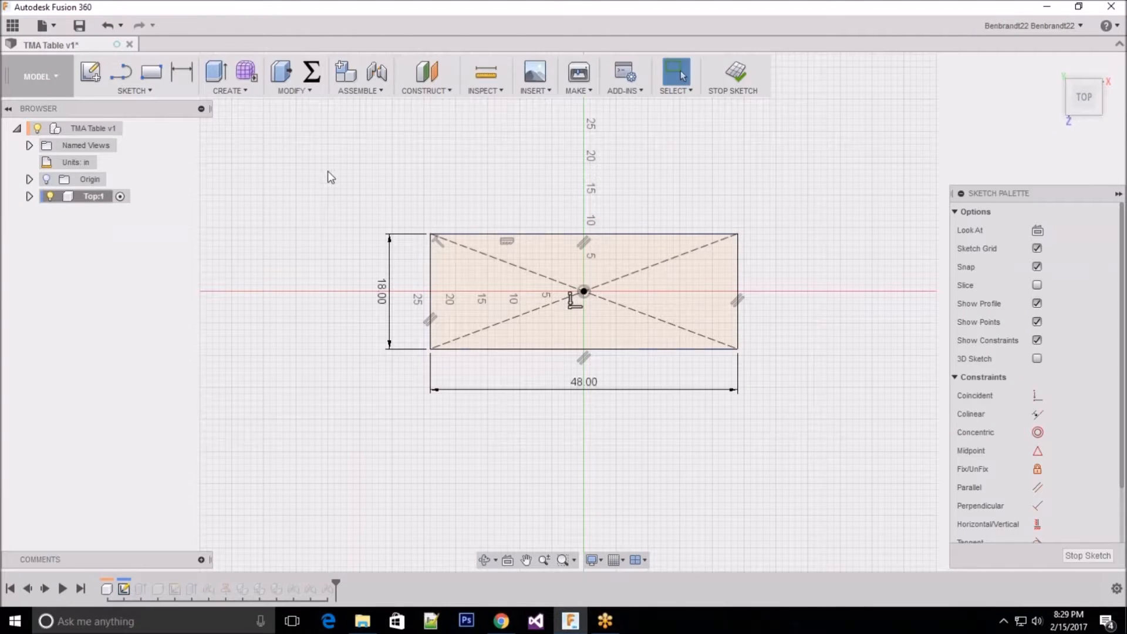
{"action": "left_click", "coordinate": [1089, 556]}
{"action": "middle_click_drag", "start_coordinate": [536, 381], "coordinate": [470, 345], "text": "shift"}
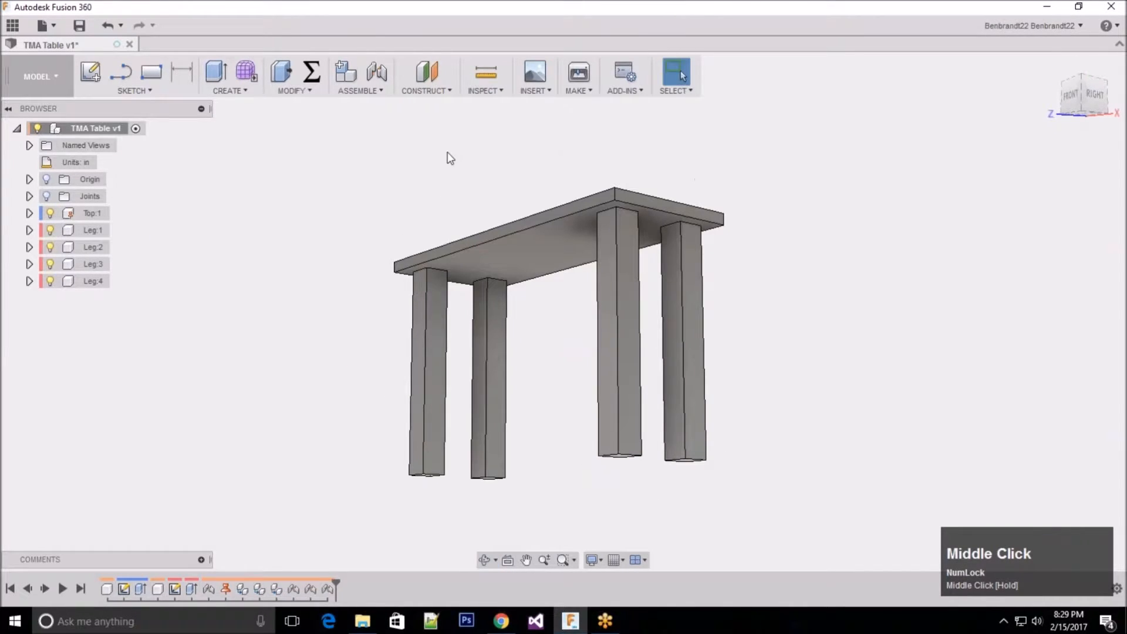
{"action": "middle_click_drag", "start_coordinate": [472, 150], "coordinate": [471, 189], "text": "shift"}
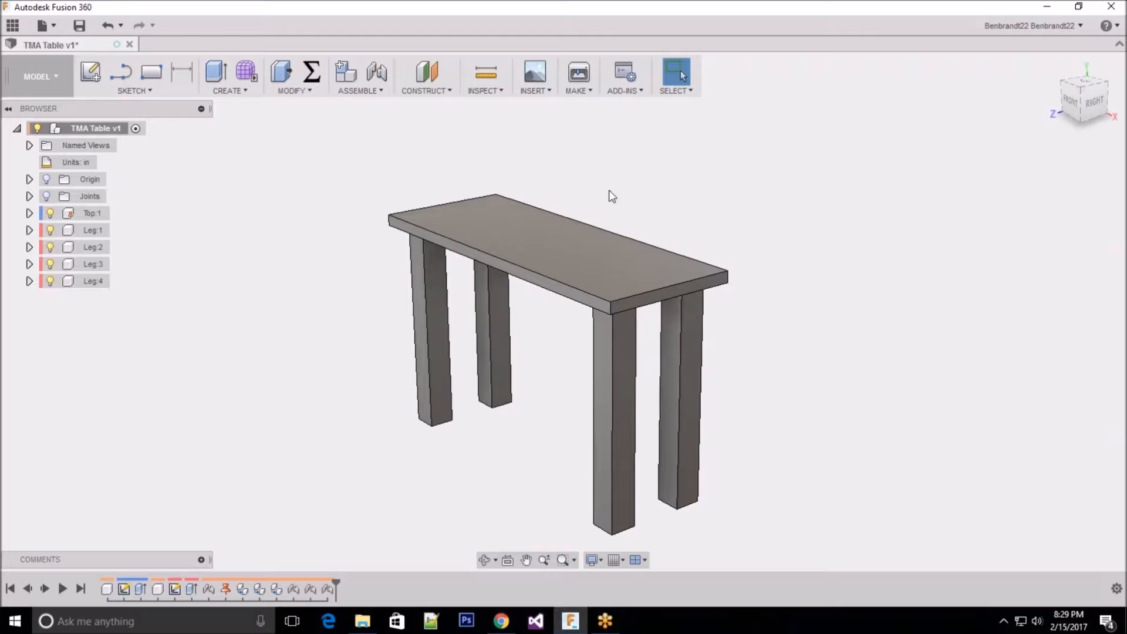
{"action": "middle_click", "coordinate": [360, 151]}
{"action": "middle_click_drag", "start_coordinate": [367, 147], "coordinate": [424, 242]}
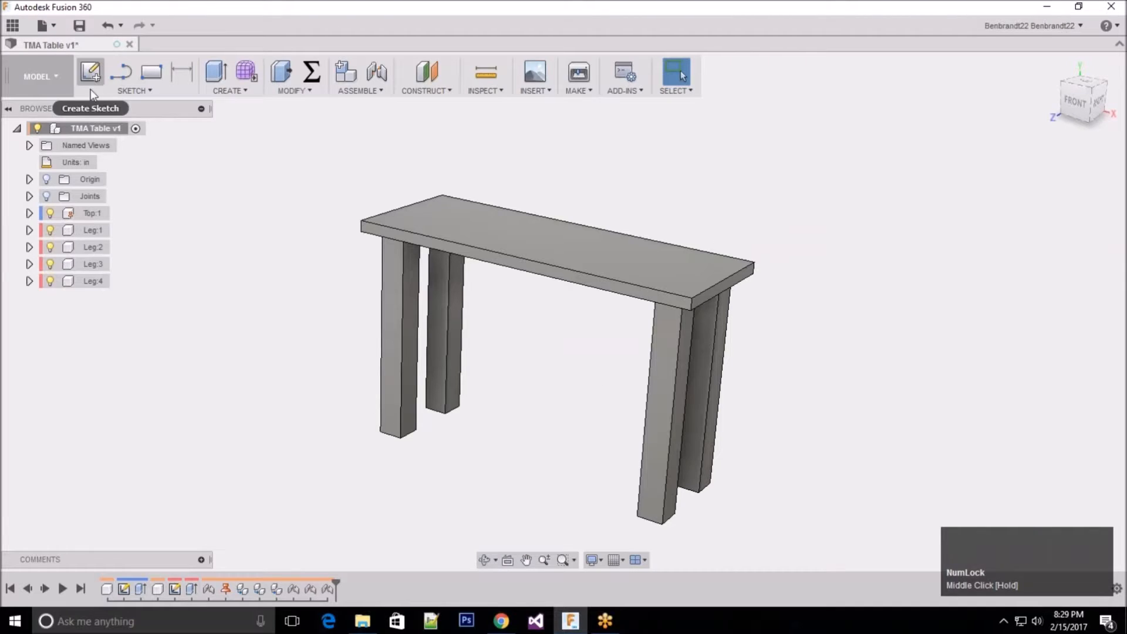
Step: Create a new component in the table assembly and name it Long Side
{"action": "right_click", "coordinate": [91, 129]}
{"action": "left_click", "coordinate": [125, 138]}
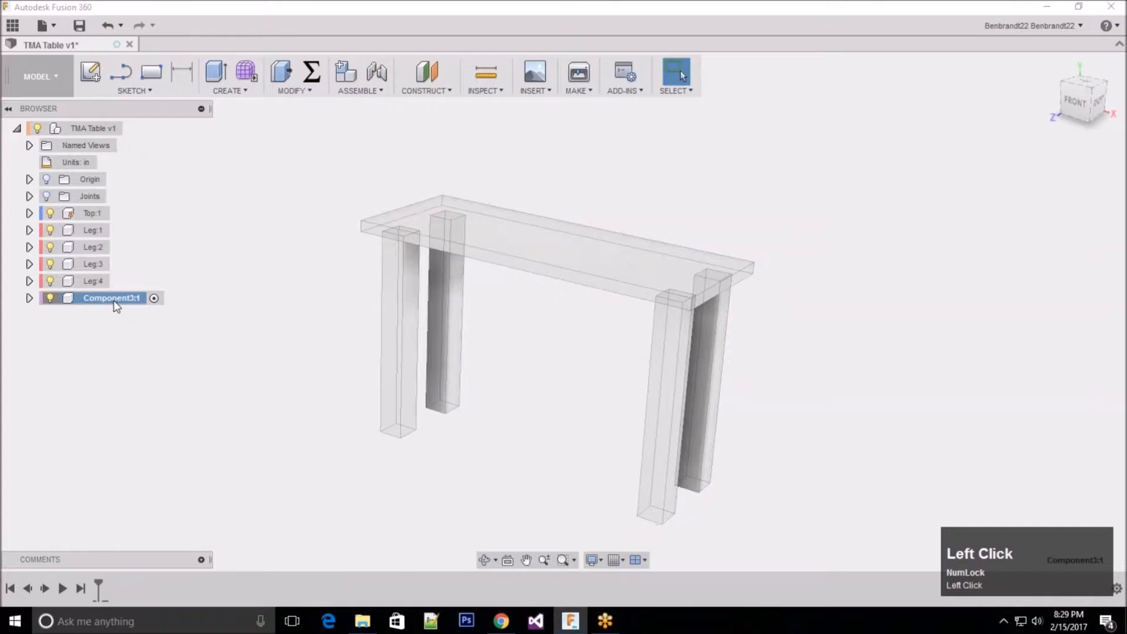
{"action": "double_click", "coordinate": [114, 300]}
{"action": "type", "text": "Long Side"}
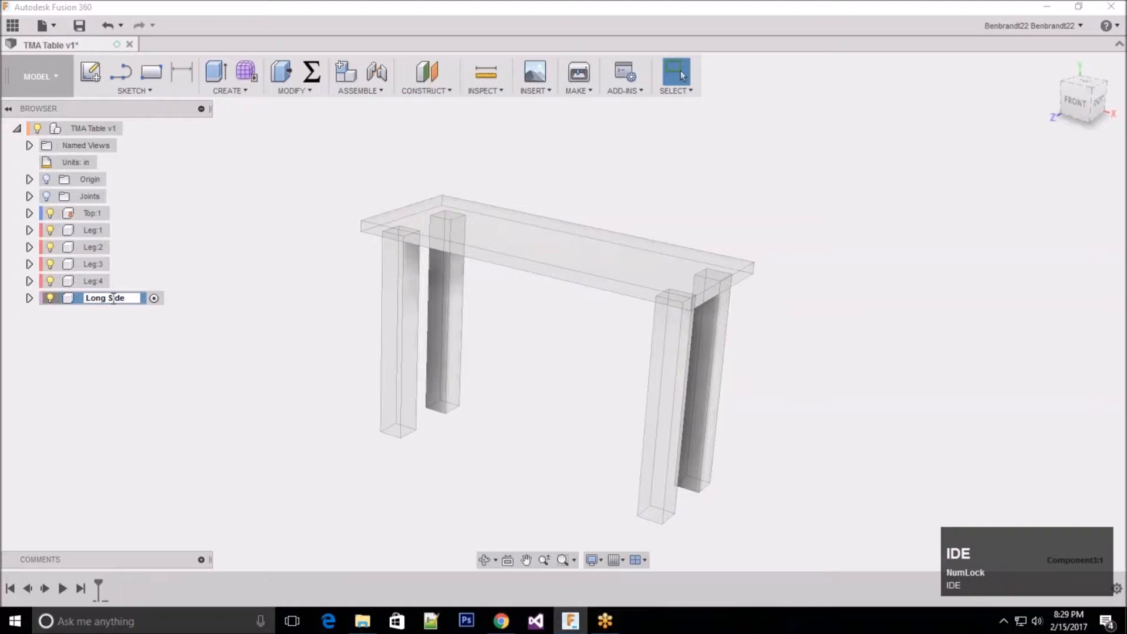
{"action": "key", "text": "Return"}
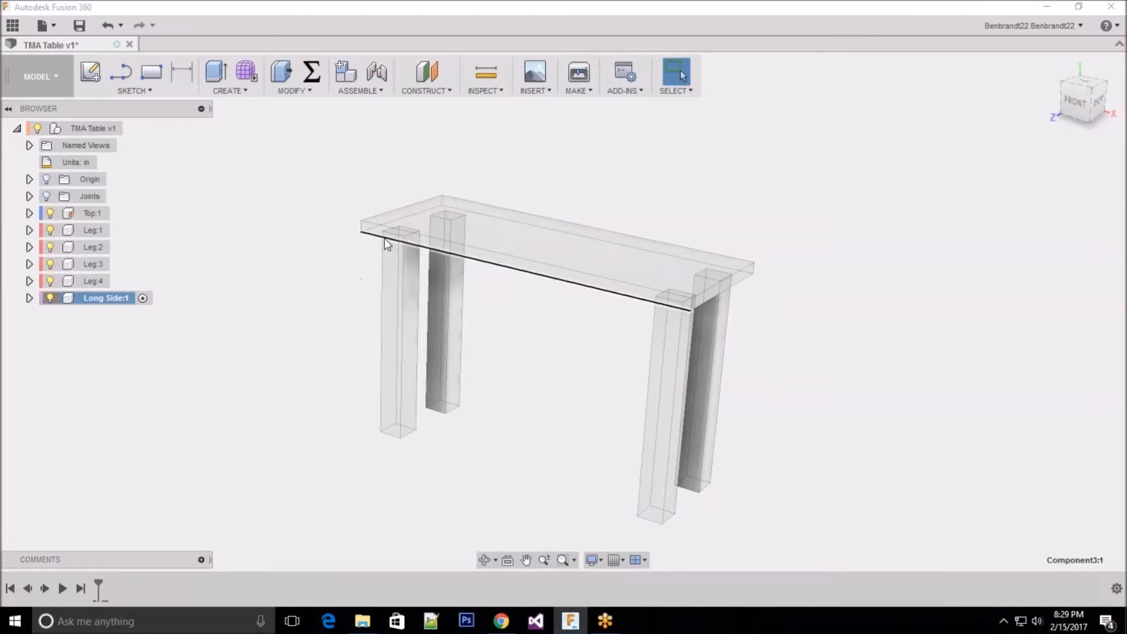
Step: Hide the tabletop and start a sketch in the Long Side component on the vertical YZ origin plane
{"action": "middle_click", "coordinate": [494, 375]}
{"action": "middle_click_drag", "start_coordinate": [495, 376], "coordinate": [517, 246]}
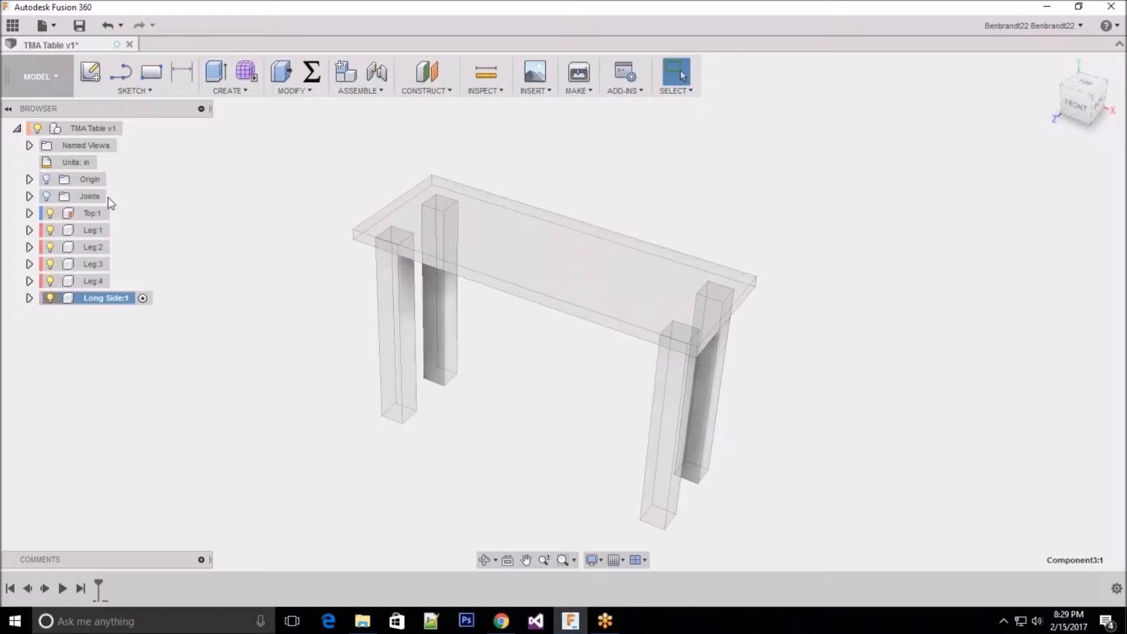
{"action": "left_click", "coordinate": [51, 213]}
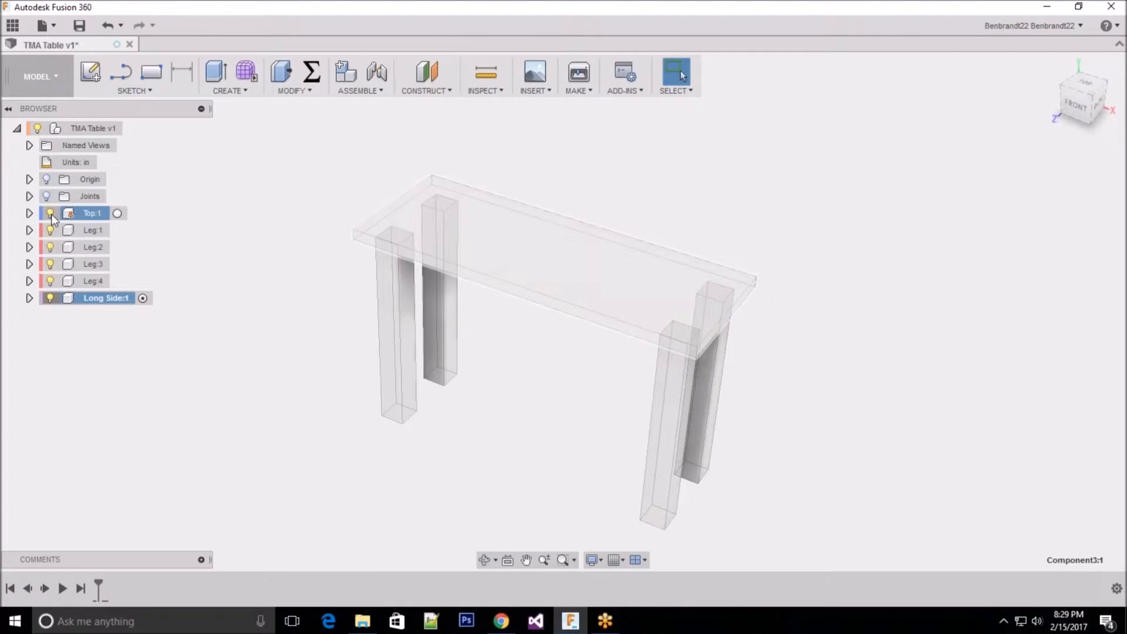
{"action": "left_click", "coordinate": [51, 214]}
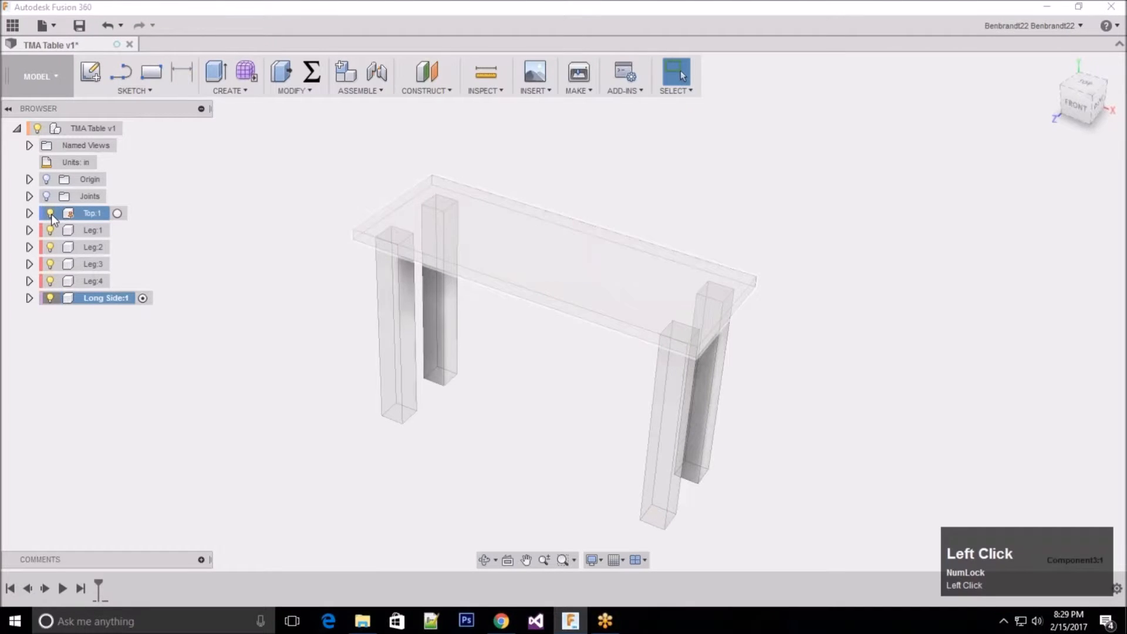
{"action": "left_click", "coordinate": [90, 73]}
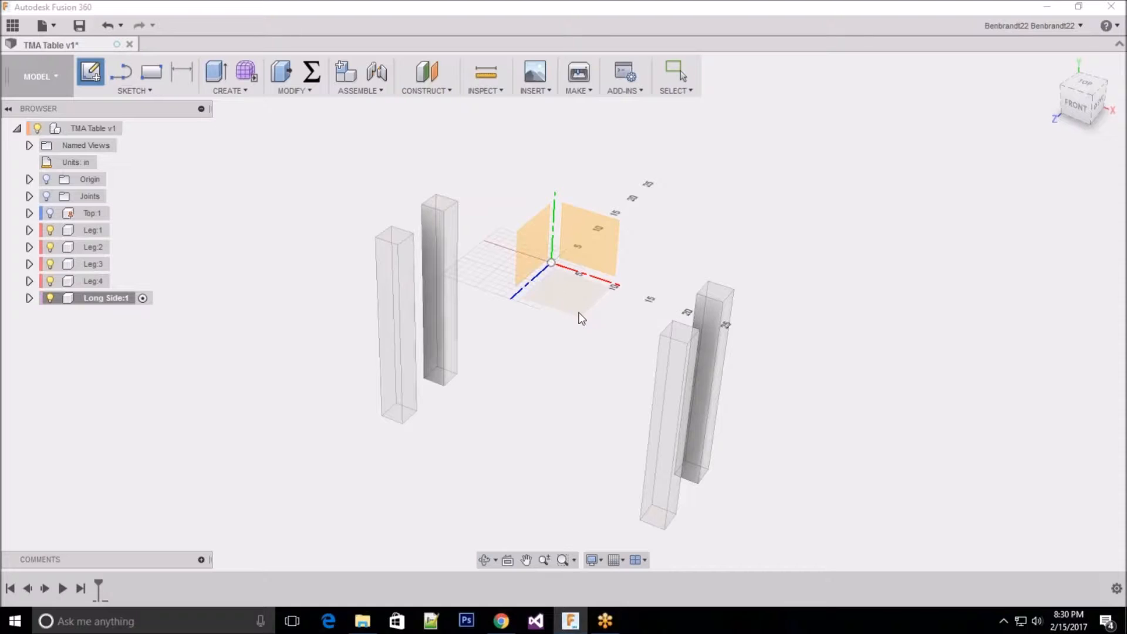
{"action": "left_click", "coordinate": [528, 238]}
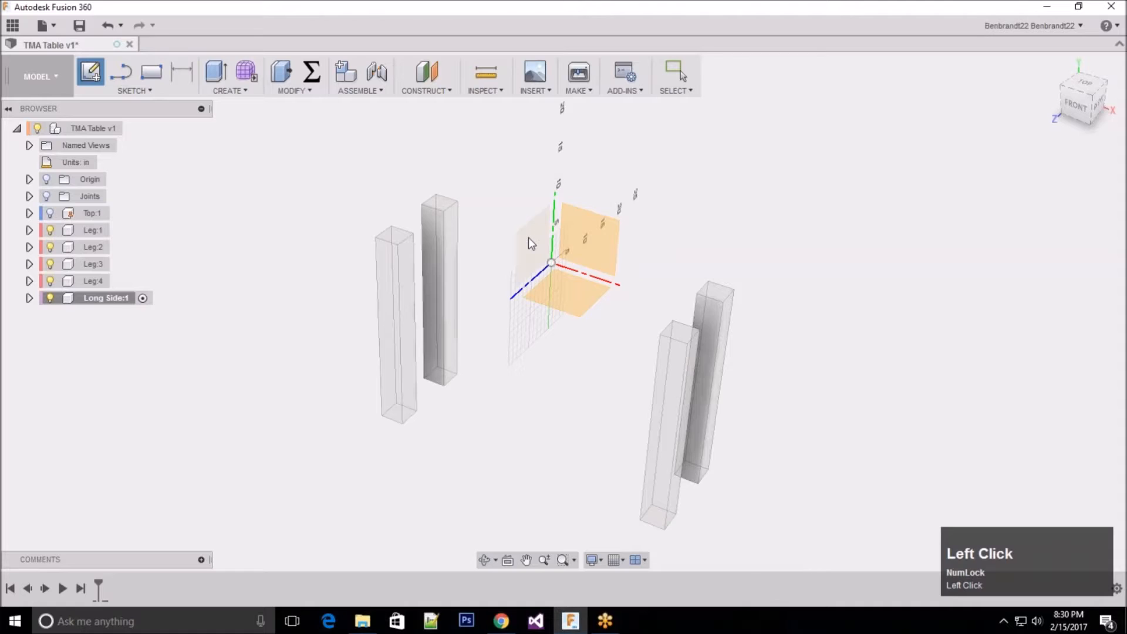
{"action": "scroll", "coordinate": [504, 323], "scroll_direction": "down", "scroll_amount": 2}
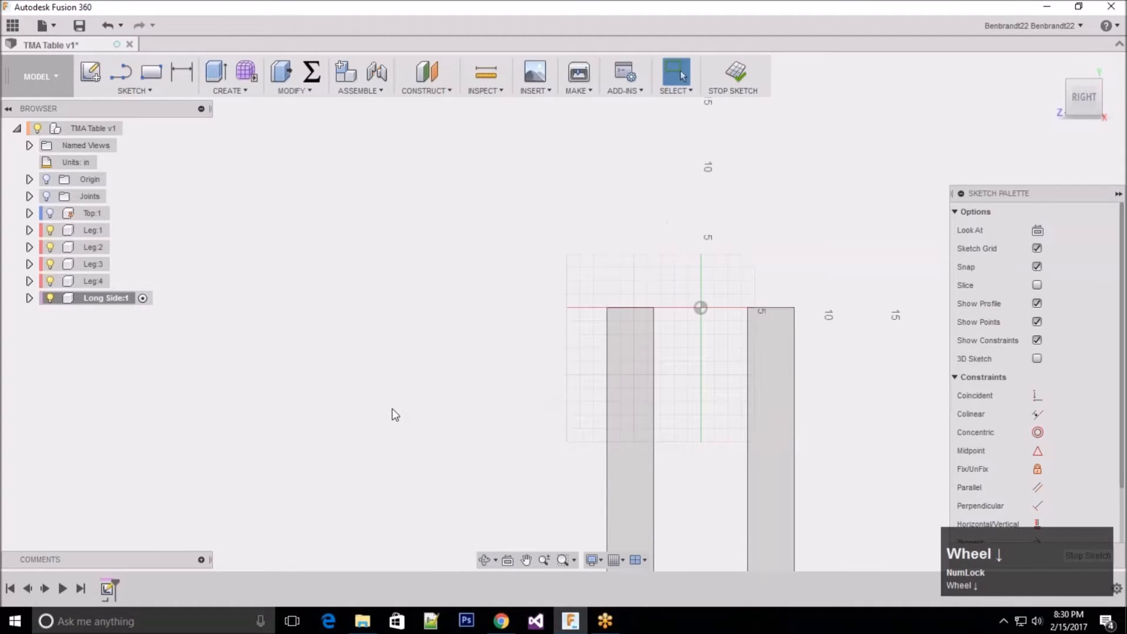
Step: Sketch a two-point rectangle 0.75 in wide and 3.5 in tall beside the legs, and finish the sketch
{"action": "left_click", "coordinate": [132, 91]}
{"action": "mouse_move", "coordinate": [134, 147]}
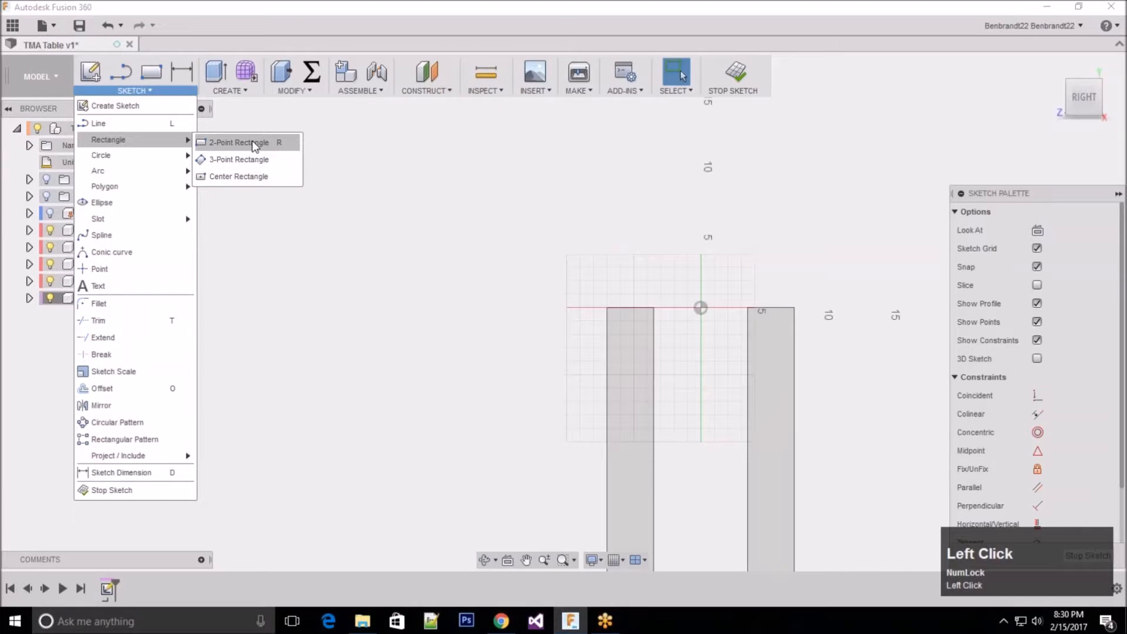
{"action": "left_click", "coordinate": [252, 141]}
{"action": "left_click", "coordinate": [444, 334]}
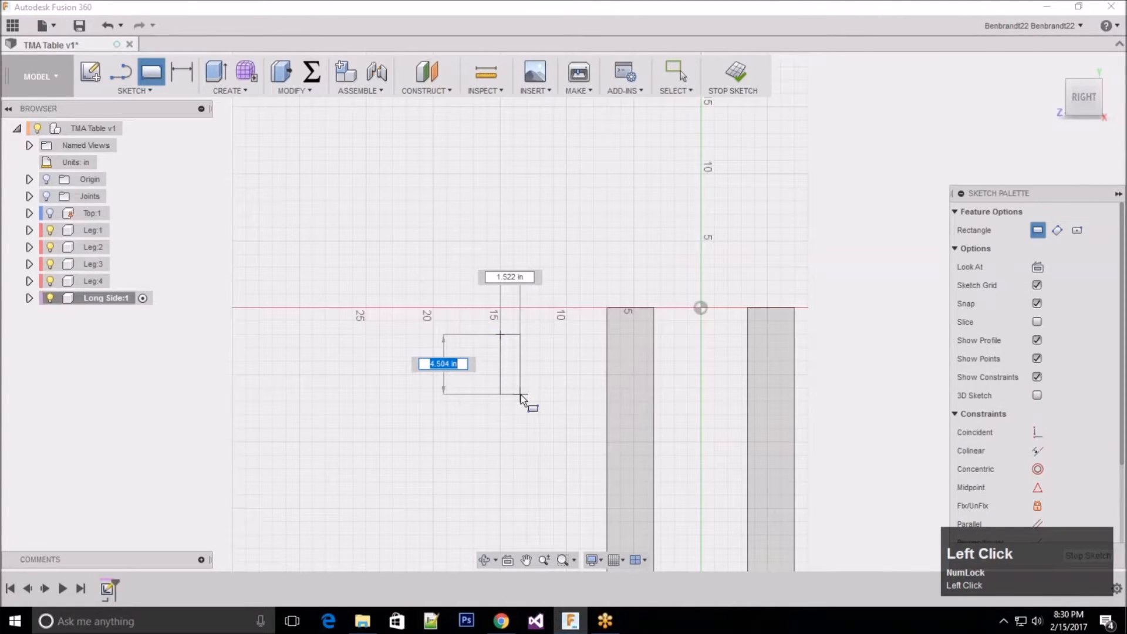
{"action": "type", "text": "3.5"}
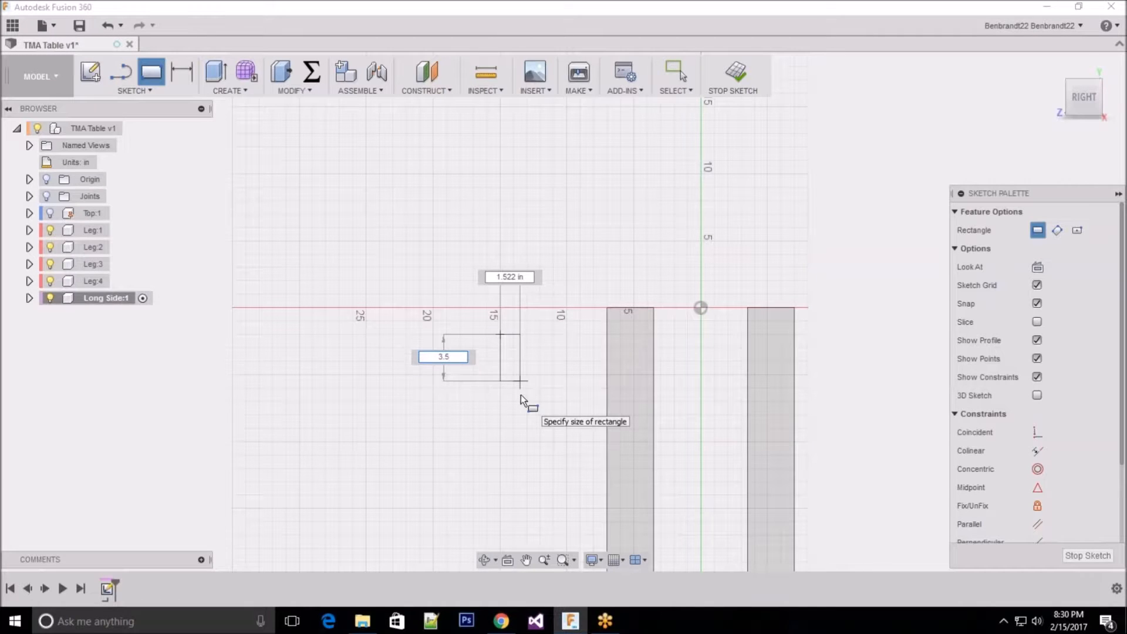
{"action": "key", "text": "Tab"}
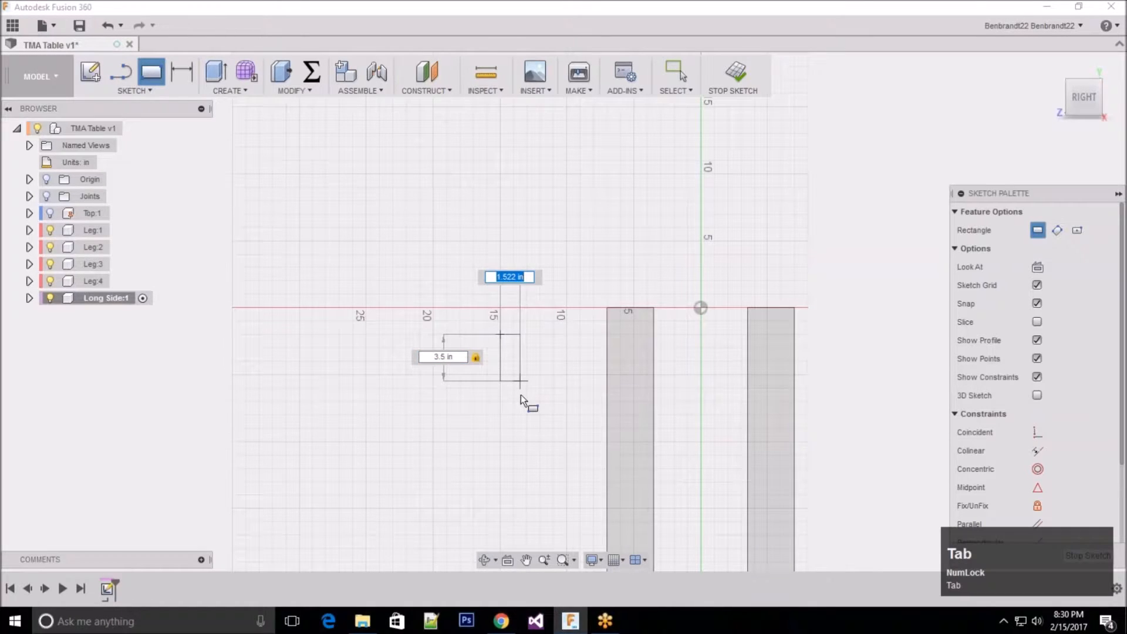
{"action": "type", "text": "0.5"}
{"action": "key", "text": "BackSpace"}
{"action": "type", "text": "75"}
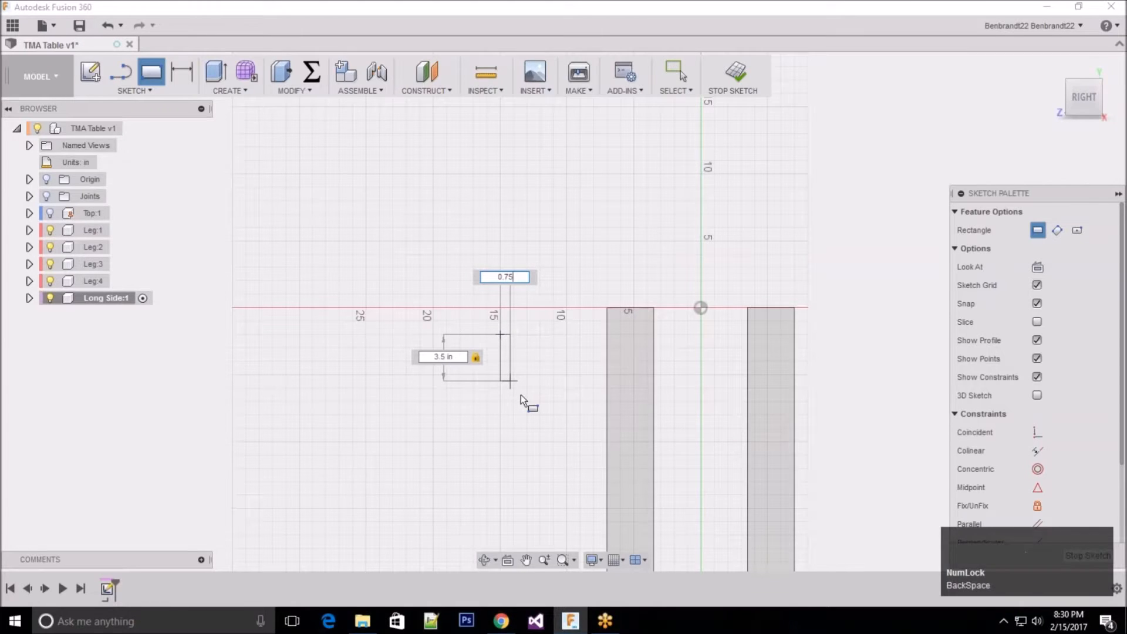
{"action": "key", "text": "Return"}
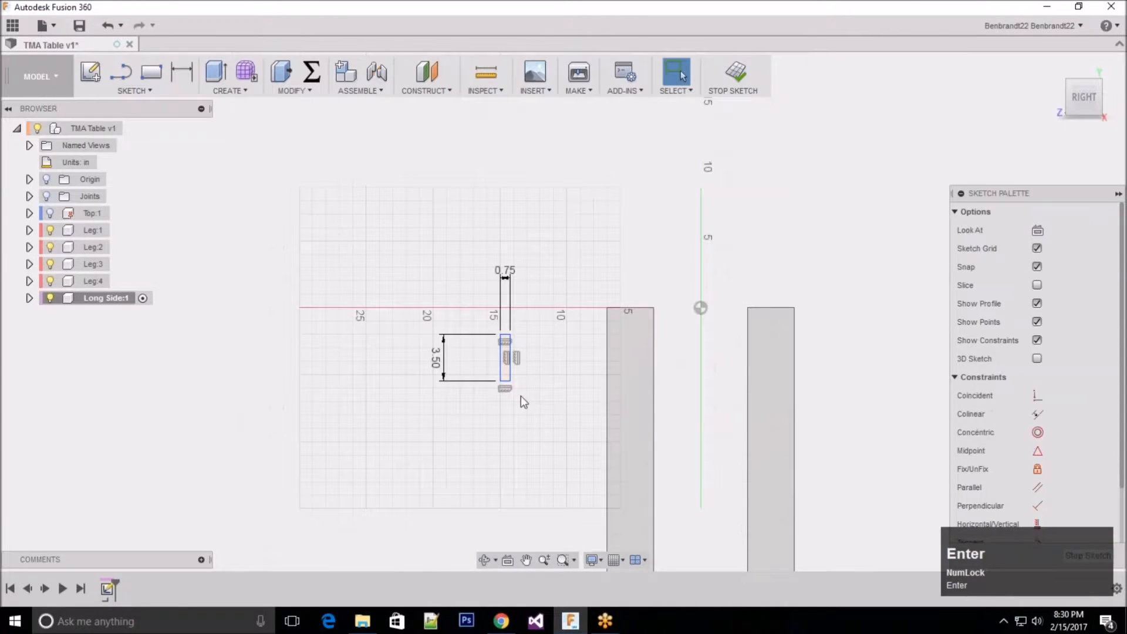
{"action": "left_click", "coordinate": [1089, 558]}
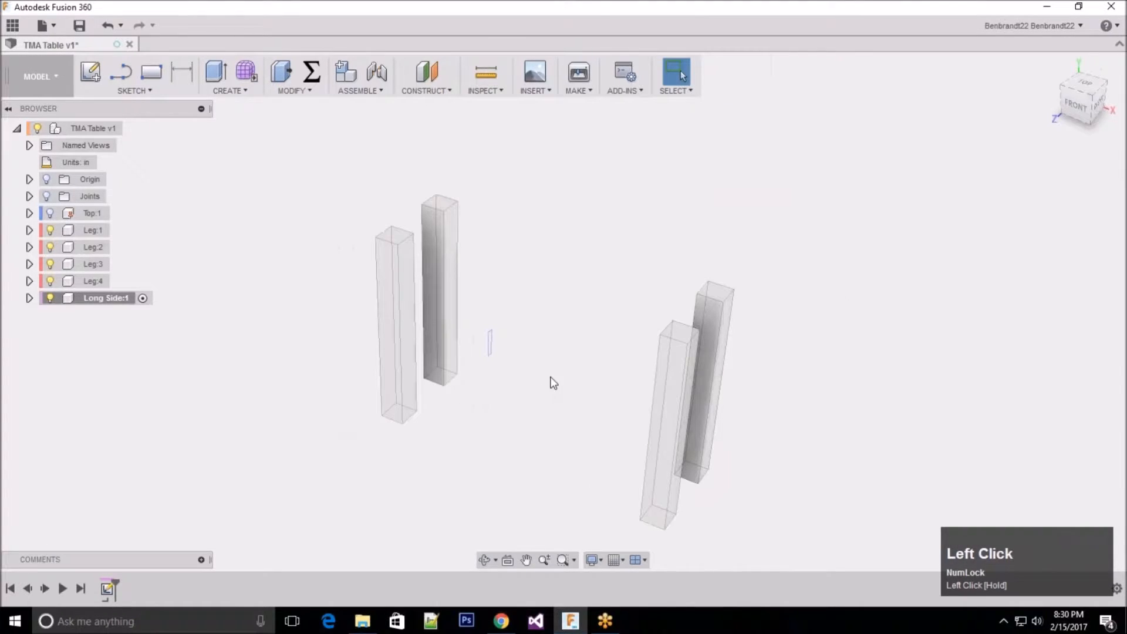
Step: Measure the distance between the facing inner faces of the two front legs along the table's long side
{"action": "scroll", "coordinate": [605, 340], "scroll_direction": "down", "scroll_amount": 3}
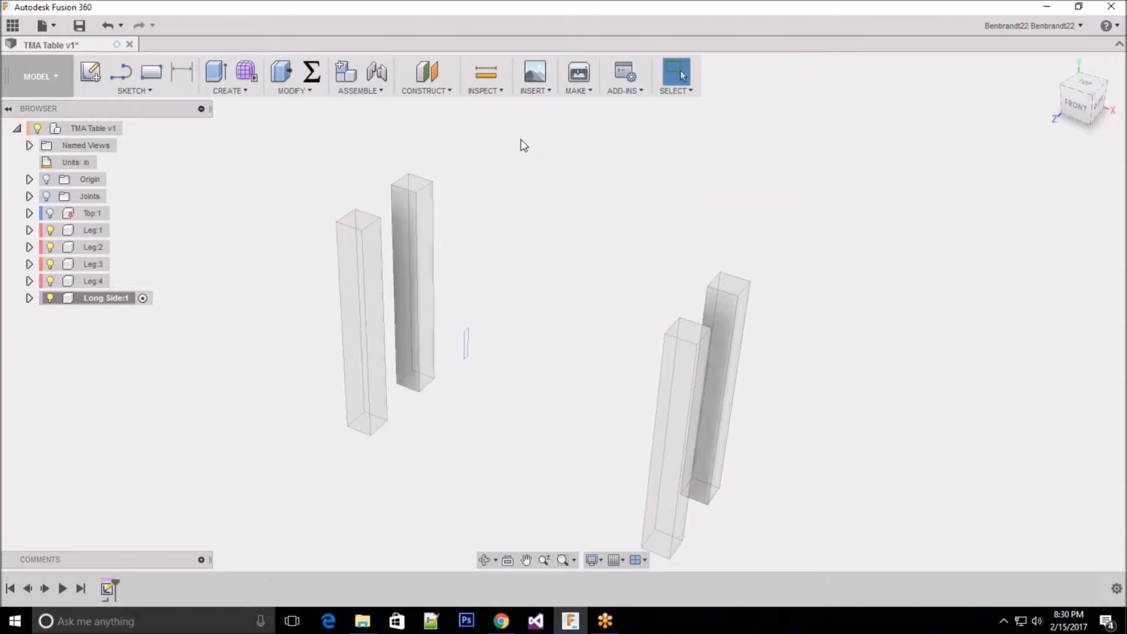
{"action": "left_click", "coordinate": [487, 74]}
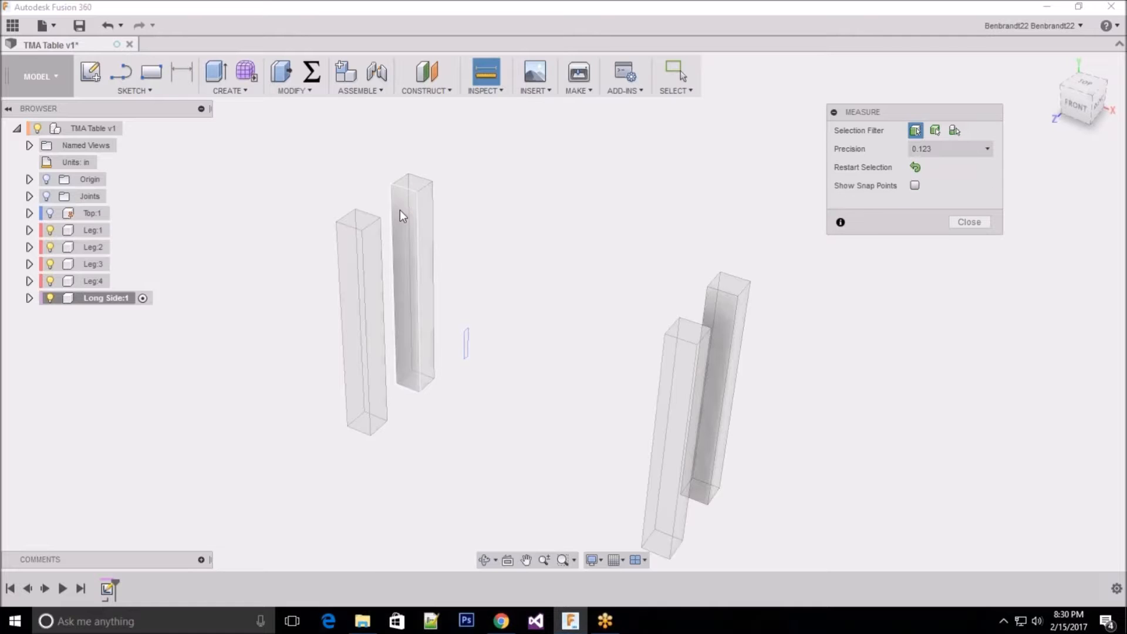
{"action": "left_click", "coordinate": [374, 253]}
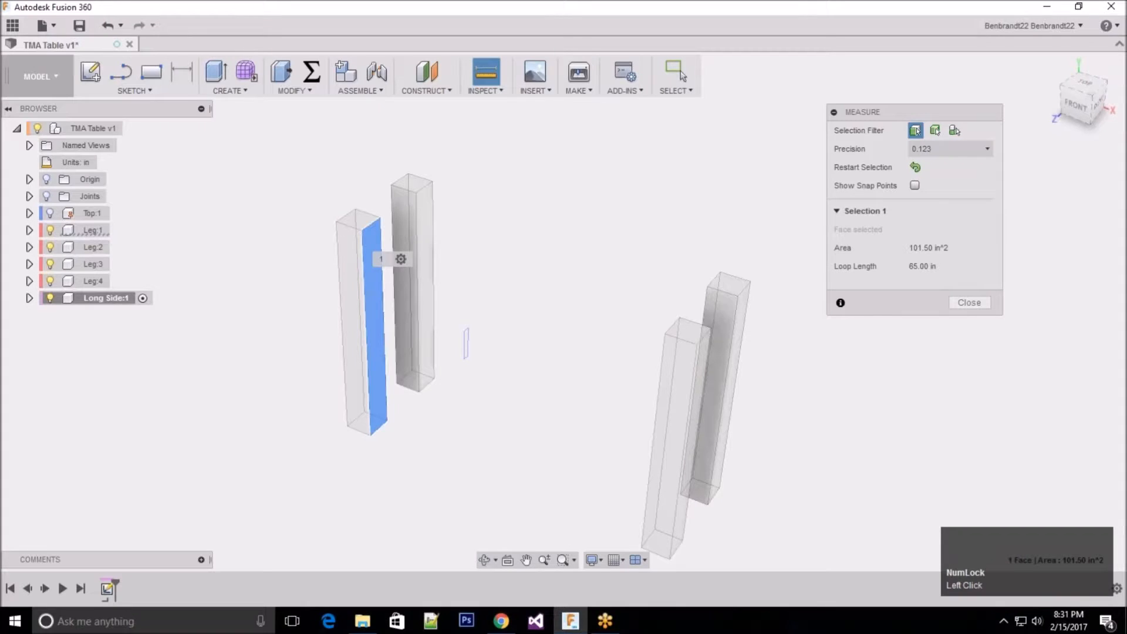
{"action": "middle_click_drag", "start_coordinate": [529, 309], "coordinate": [654, 312], "text": "shift"}
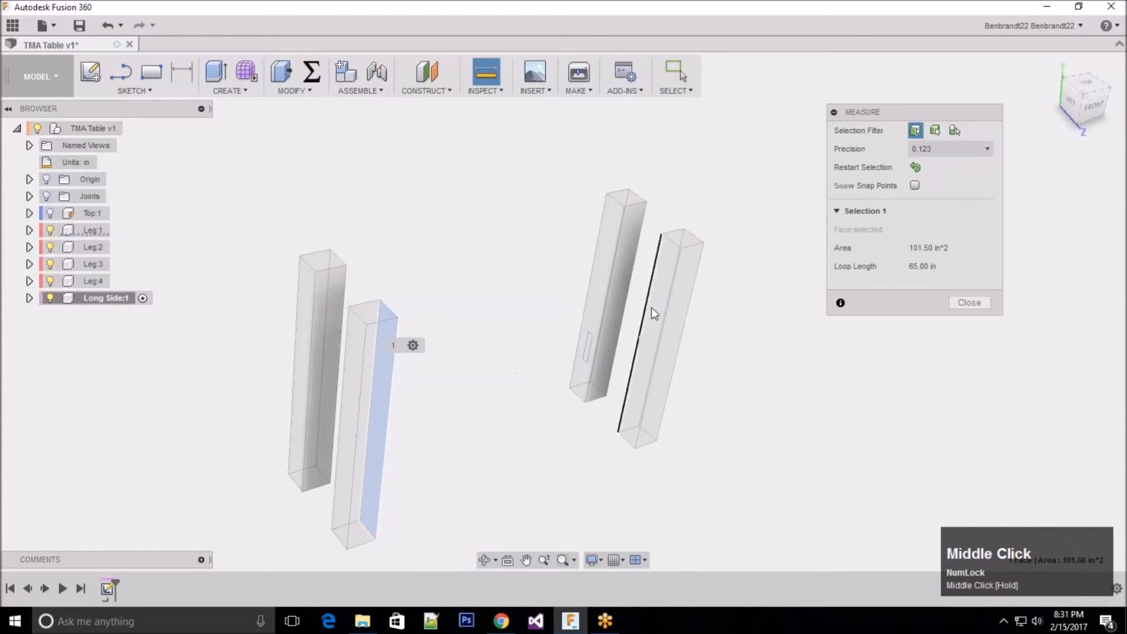
{"action": "left_click", "coordinate": [672, 268]}
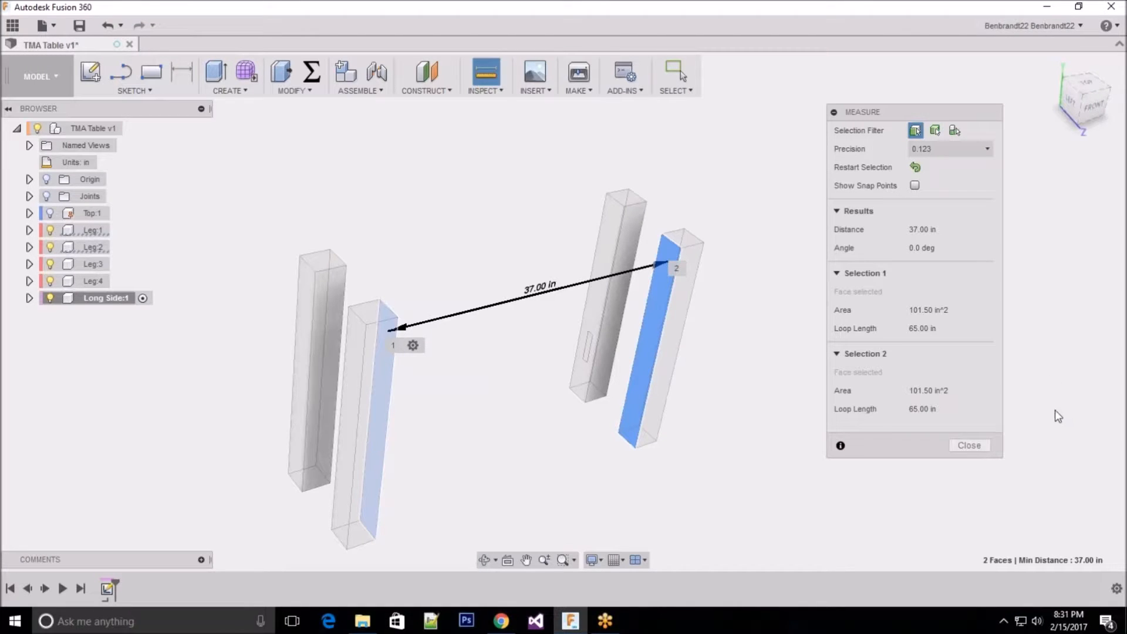
{"action": "middle_click_drag", "start_coordinate": [557, 357], "coordinate": [966, 327], "text": "shift"}
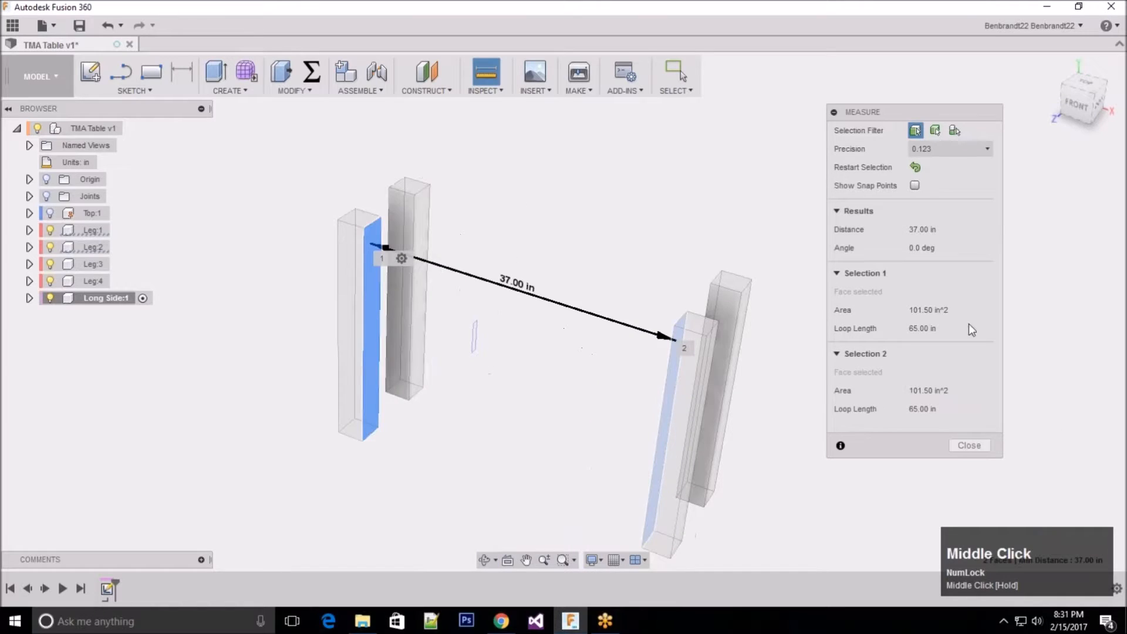
{"action": "left_click", "coordinate": [968, 446]}
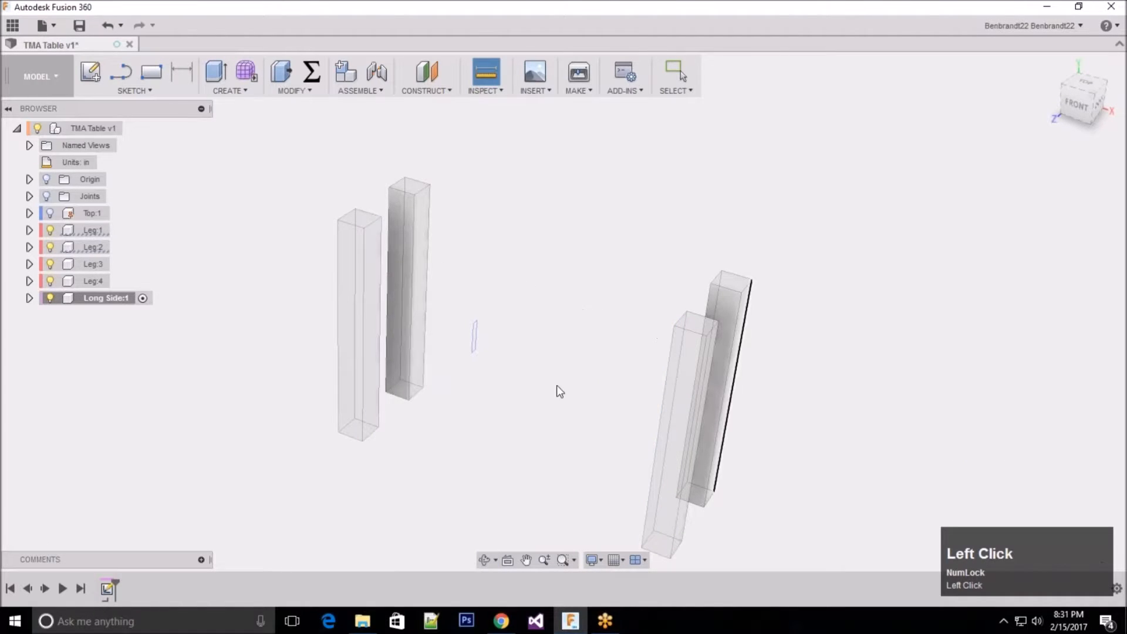
Step: Extrude the small rectangle profile 37 in to one side as a new body in the Long Side component
{"action": "scroll", "coordinate": [515, 303], "scroll_direction": "up", "scroll_amount": 2}
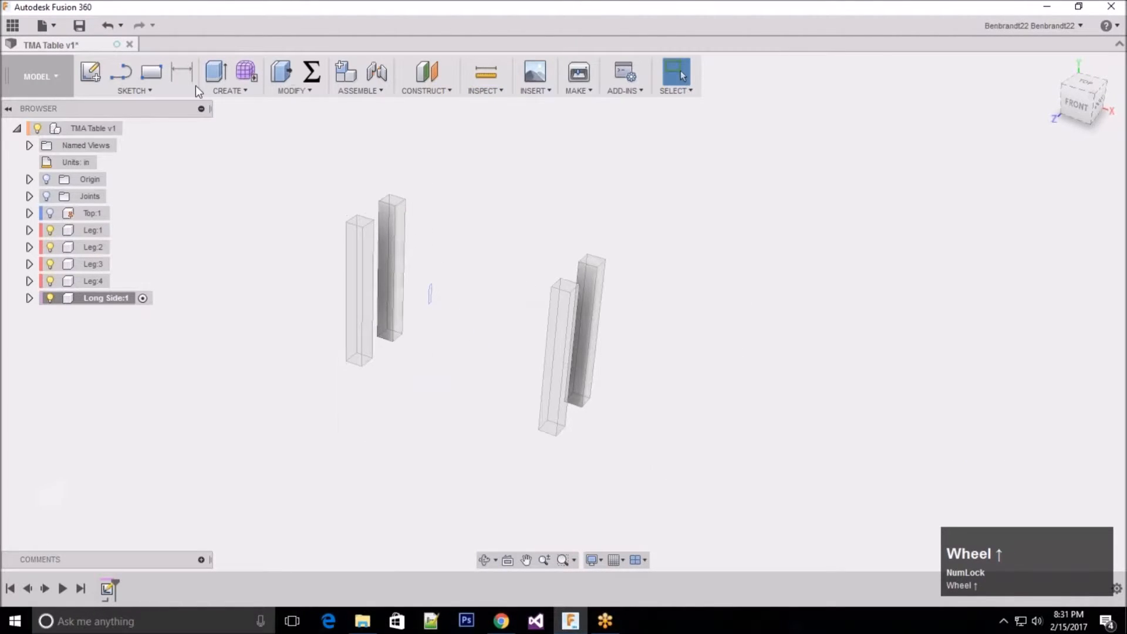
{"action": "left_click", "coordinate": [219, 85]}
{"action": "left_click", "coordinate": [213, 72]}
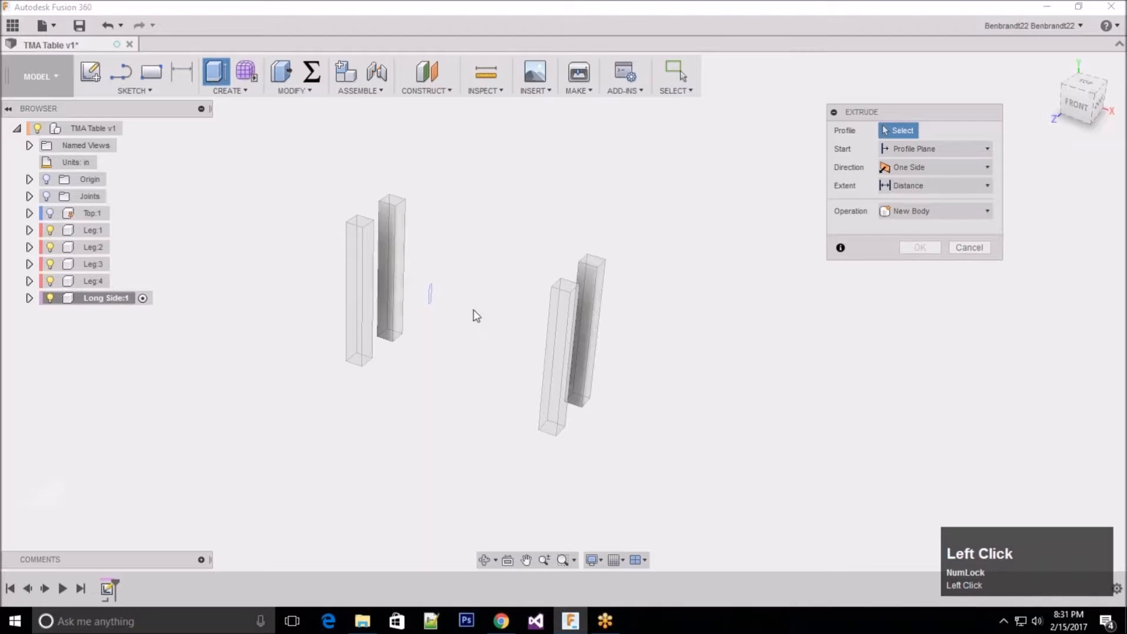
{"action": "left_click", "coordinate": [431, 296]}
{"action": "type", "text": "37"}
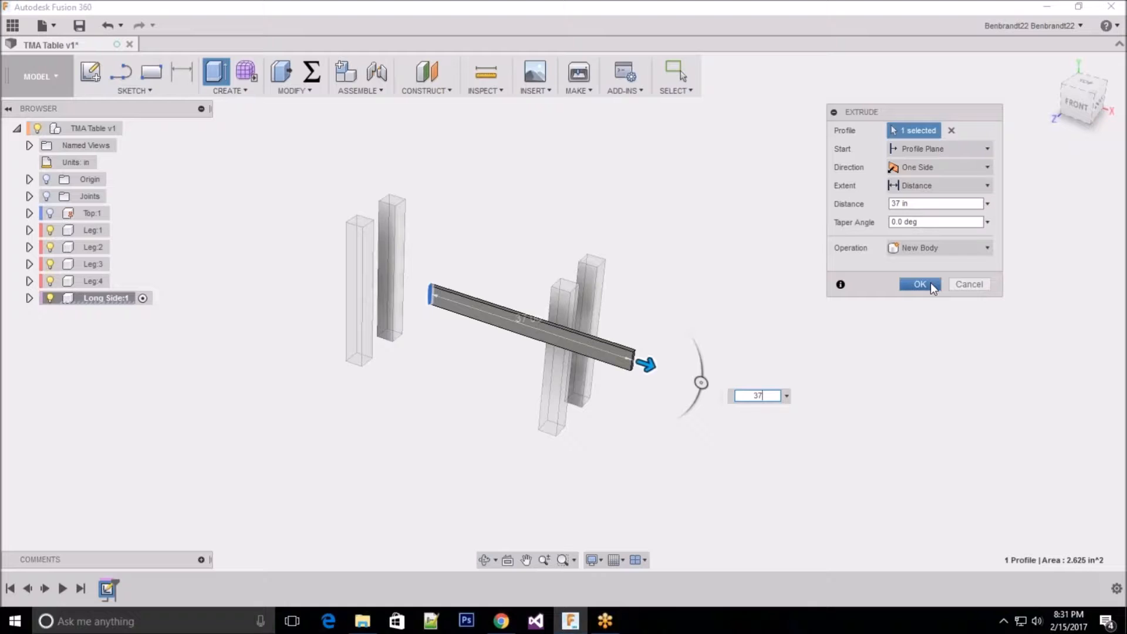
{"action": "left_click", "coordinate": [921, 285]}
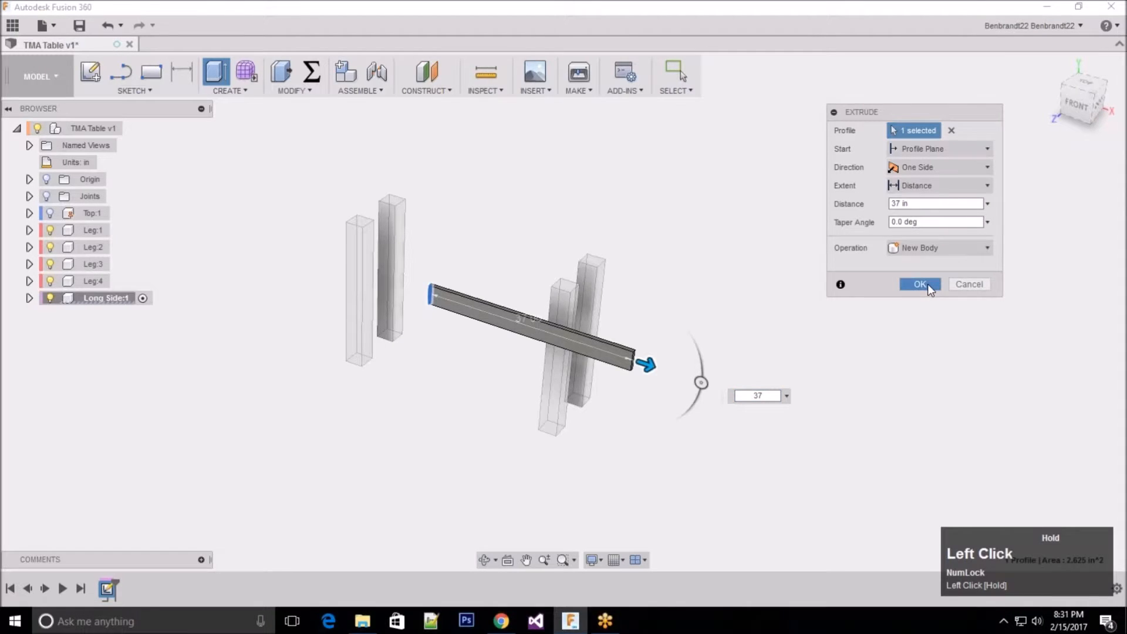
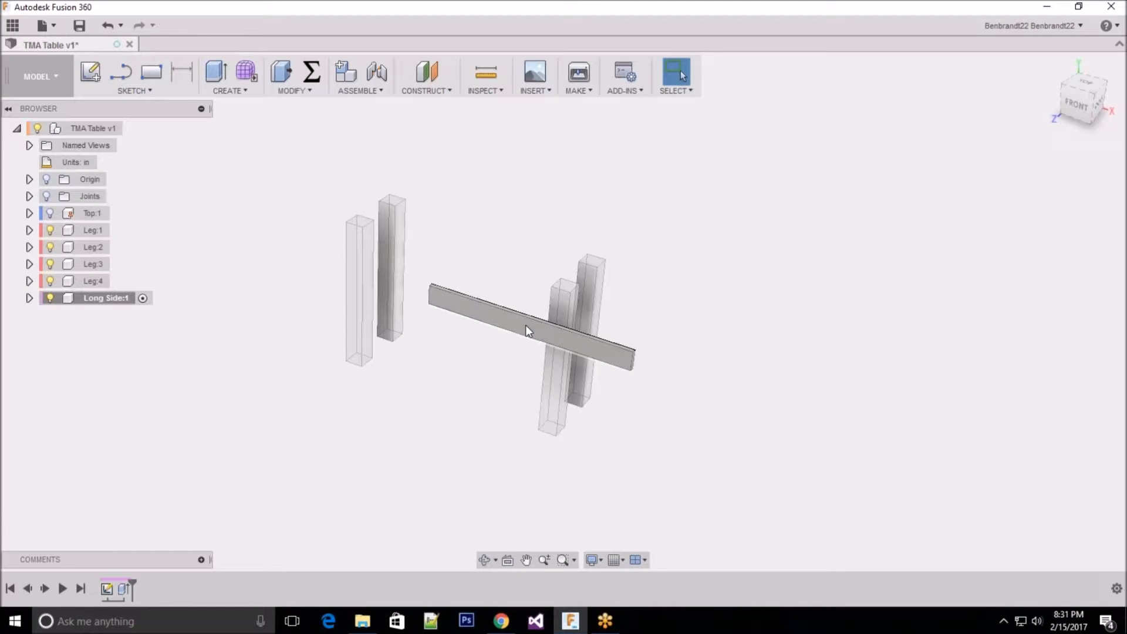
{"action": "scroll", "coordinate": [487, 268], "scroll_direction": "down", "scroll_amount": 2}
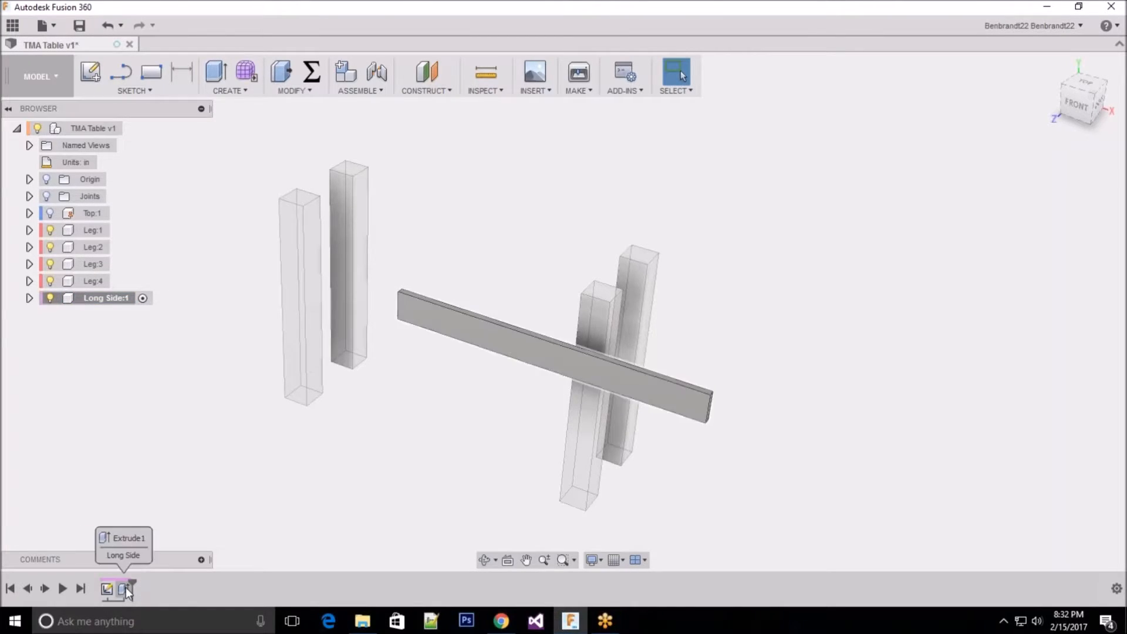
{"action": "right_click", "coordinate": [107, 587]}
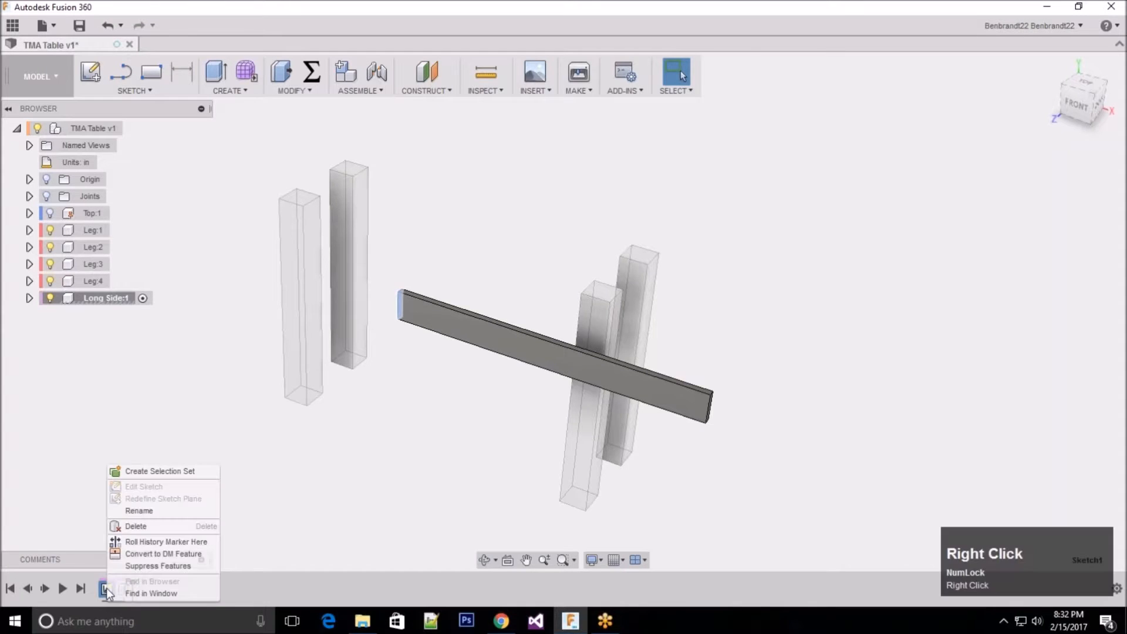
{"action": "left_click", "coordinate": [92, 473]}
{"action": "key", "text": "Escape"}
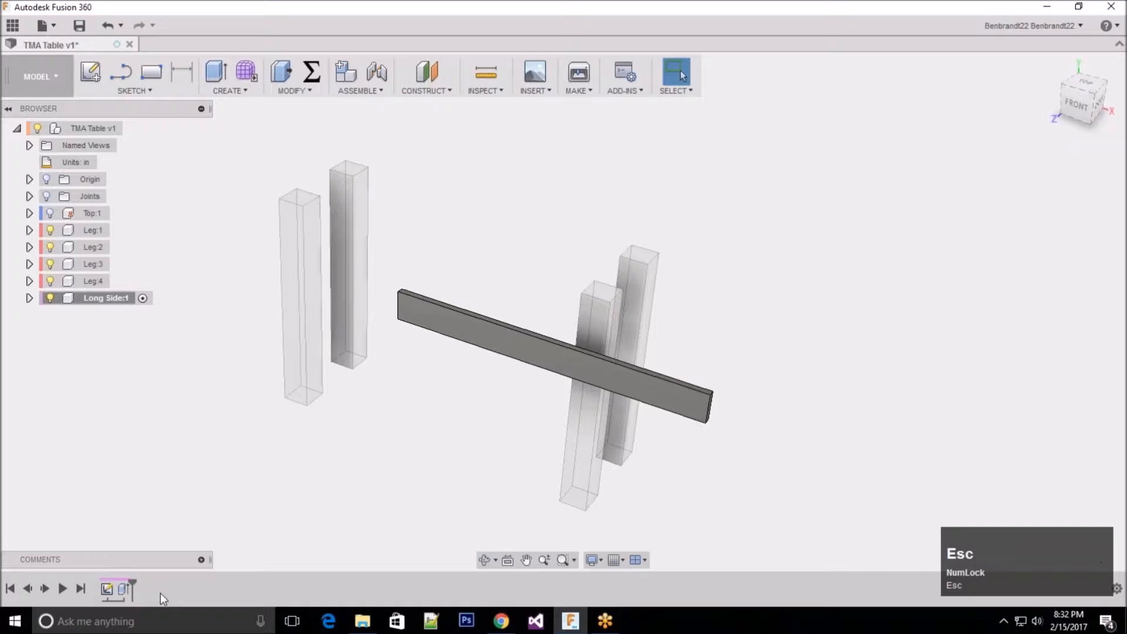
Step: Redefine the rail profile sketch's plane to the inner face of Leg:1 that faces the opposite leg along the table's long side
{"action": "right_click", "coordinate": [108, 589]}
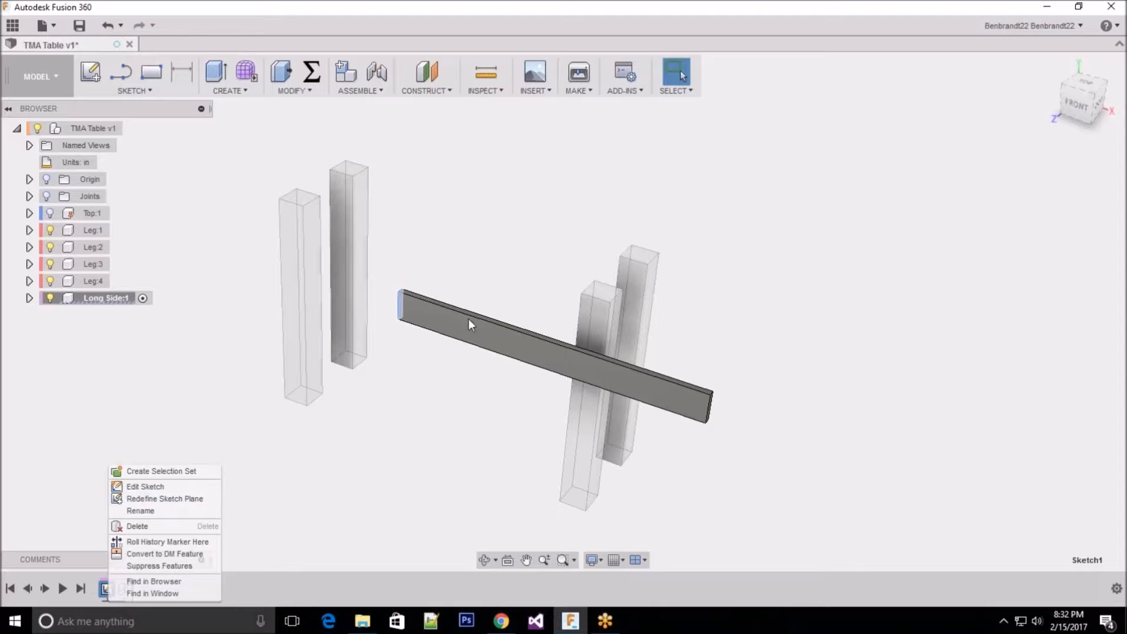
{"action": "left_click", "coordinate": [136, 500]}
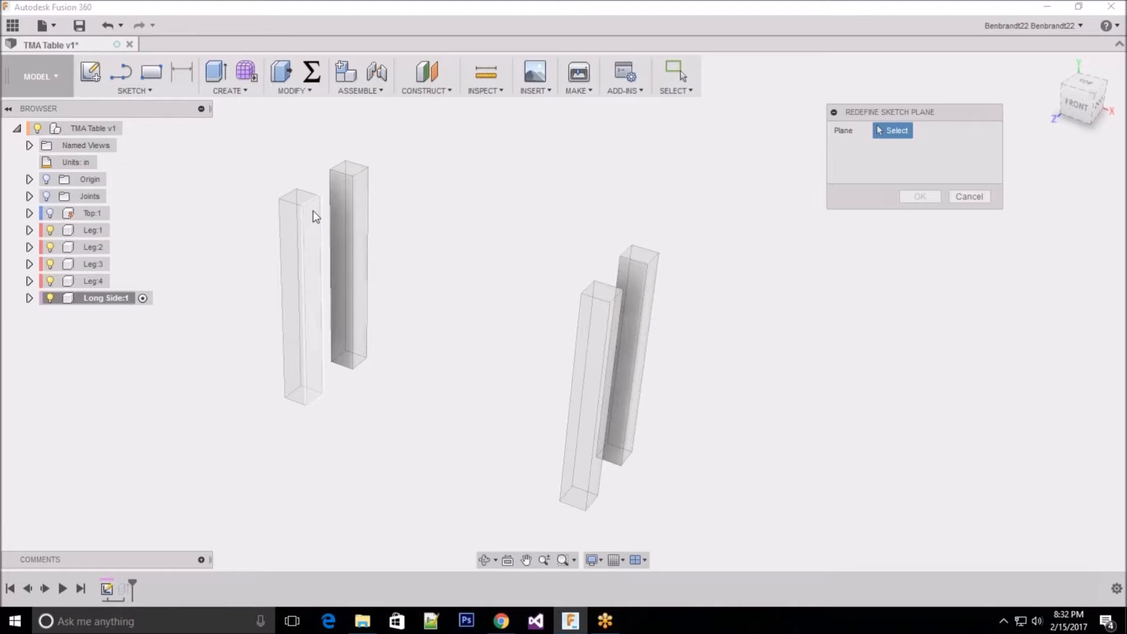
{"action": "scroll", "coordinate": [335, 202], "scroll_direction": "down", "scroll_amount": 4}
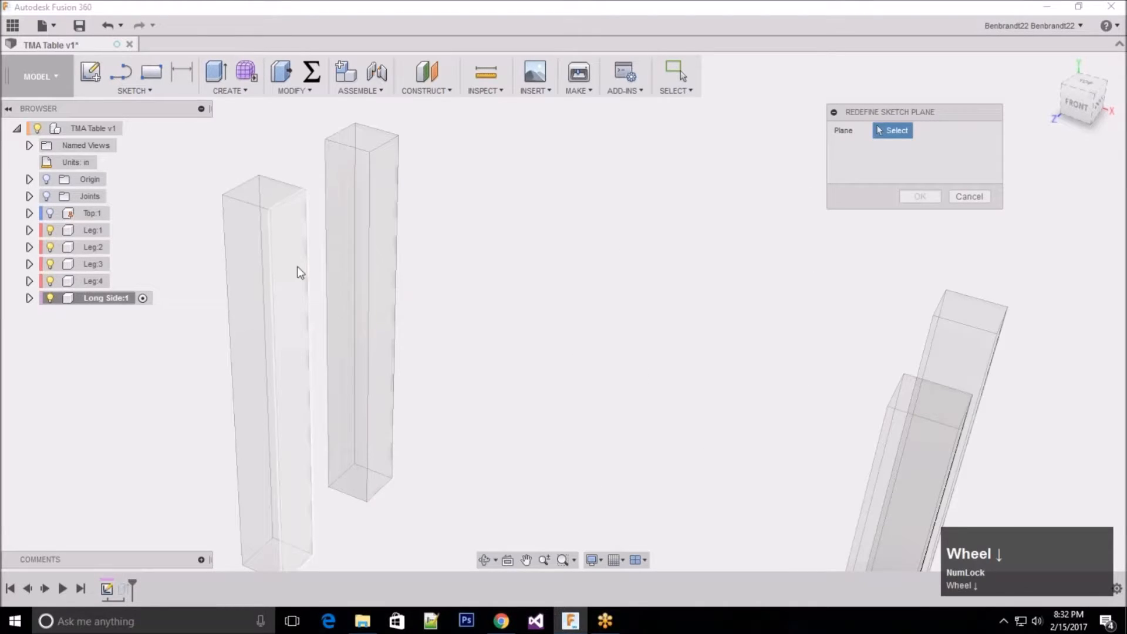
{"action": "left_click", "coordinate": [290, 232]}
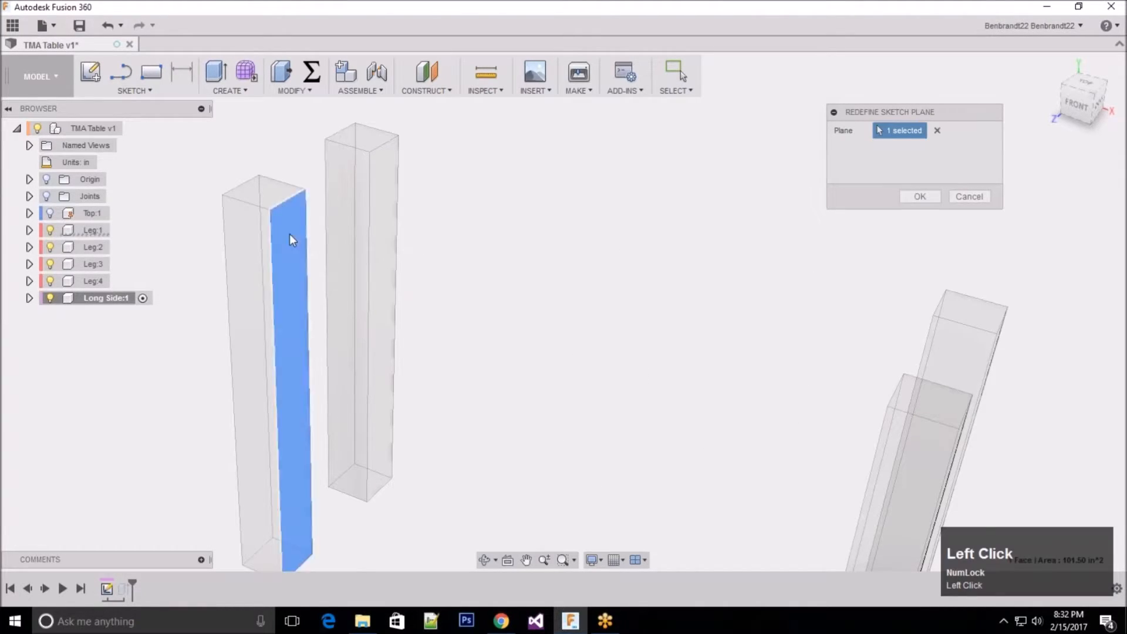
{"action": "left_click", "coordinate": [920, 196]}
Step: Open the Long Side rail's profile sketch for editing and move the sketch palette to reveal more constraints
{"action": "scroll", "coordinate": [474, 231], "scroll_direction": "up", "scroll_amount": 6}
{"action": "middle_click_drag", "start_coordinate": [473, 231], "coordinate": [491, 308]}
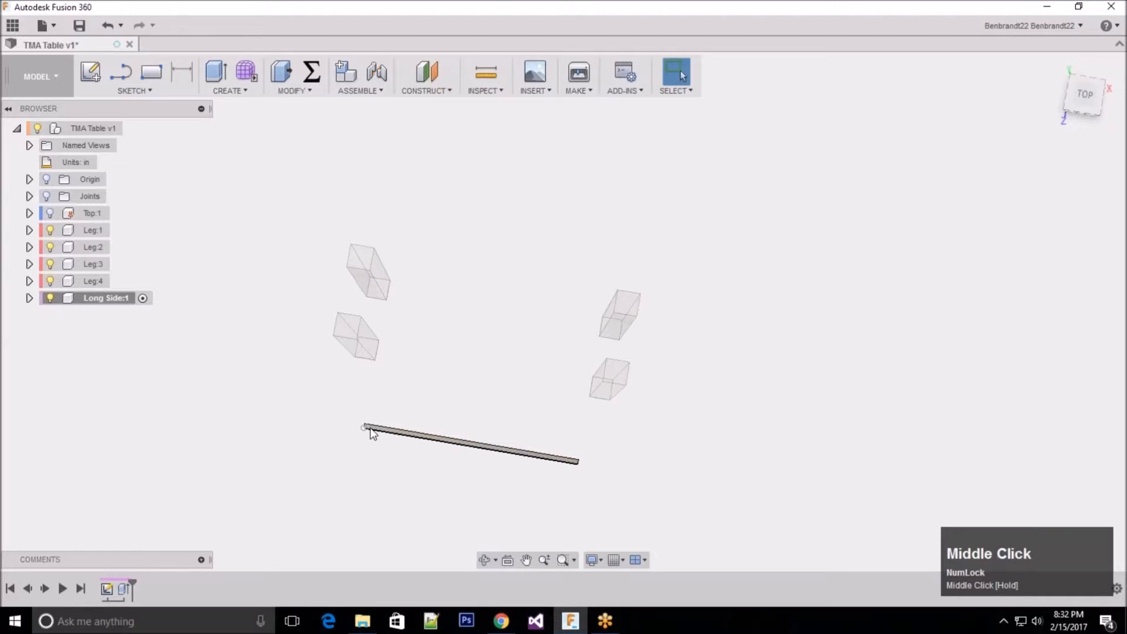
{"action": "middle_click_drag", "start_coordinate": [410, 363], "coordinate": [389, 320]}
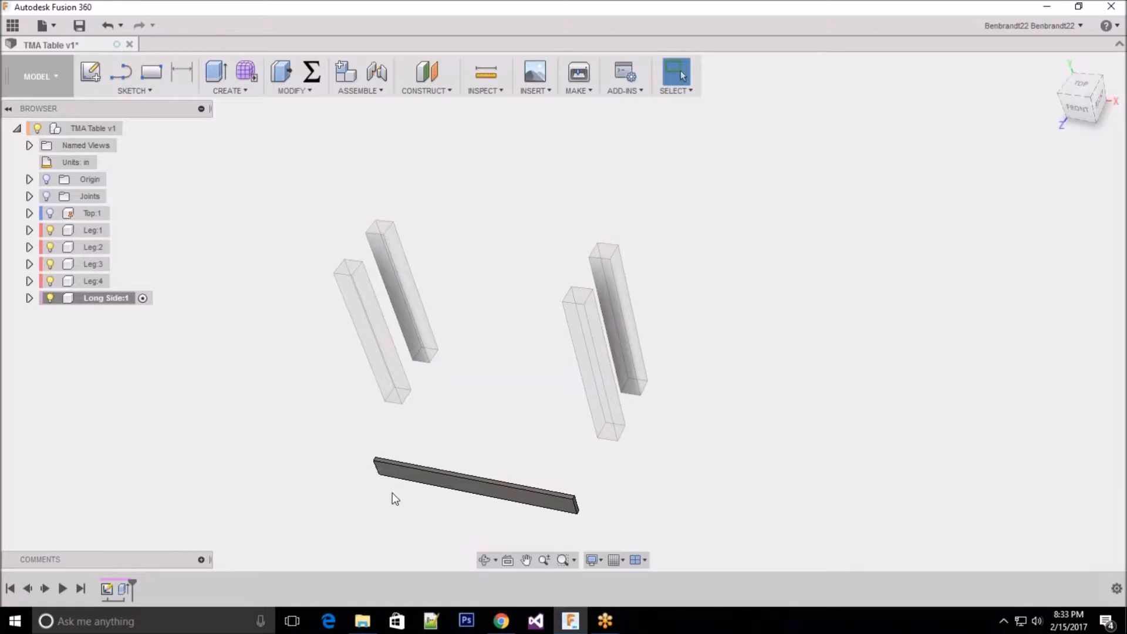
{"action": "middle_click_drag", "start_coordinate": [442, 335], "coordinate": [500, 410]}
{"action": "middle_click_drag", "start_coordinate": [407, 390], "coordinate": [361, 291]}
{"action": "right_click", "coordinate": [108, 587]}
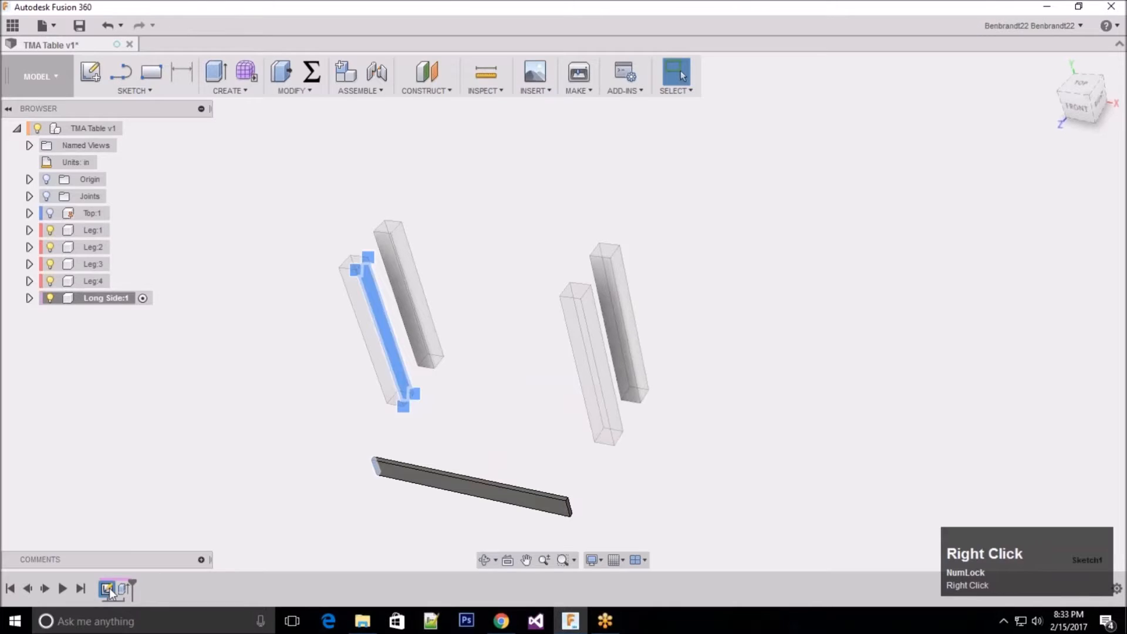
{"action": "left_click", "coordinate": [170, 487]}
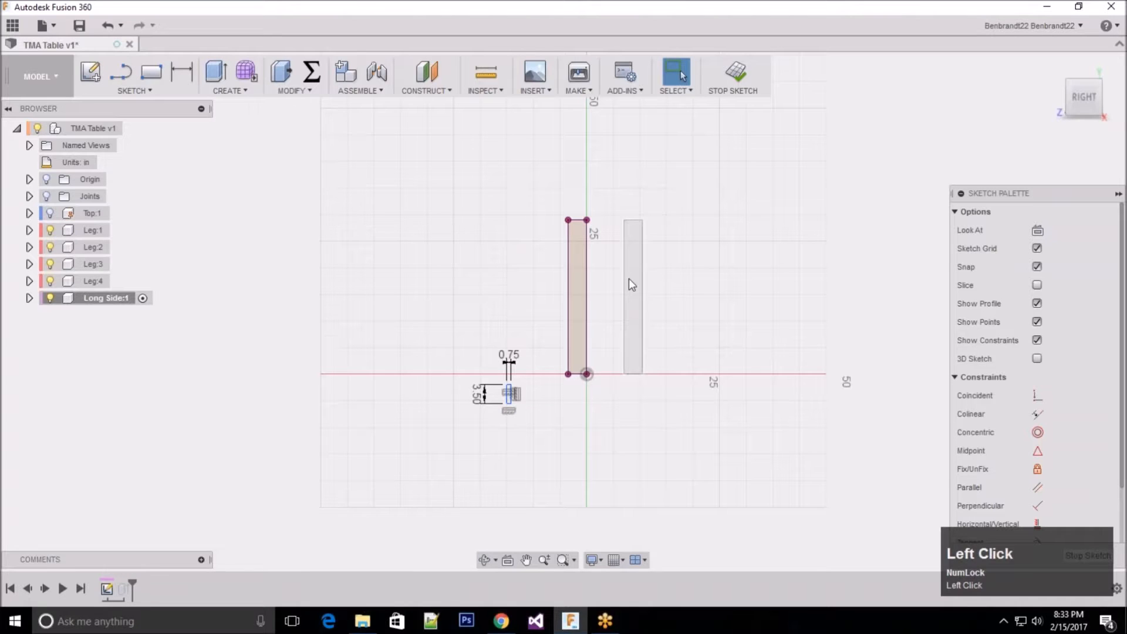
{"action": "scroll", "coordinate": [611, 303], "scroll_direction": "up", "scroll_amount": 3}
{"action": "scroll", "coordinate": [439, 474], "scroll_direction": "down", "scroll_amount": 1}
{"action": "left_click", "coordinate": [1044, 193]}
{"action": "mouse_move", "coordinate": [1044, 193]}
{"action": "left_mouse_down"}
{"action": "mouse_move", "coordinate": [1016, 164]}
{"action": "mouse_move", "coordinate": [1027, 138]}
{"action": "left_mouse_up"}
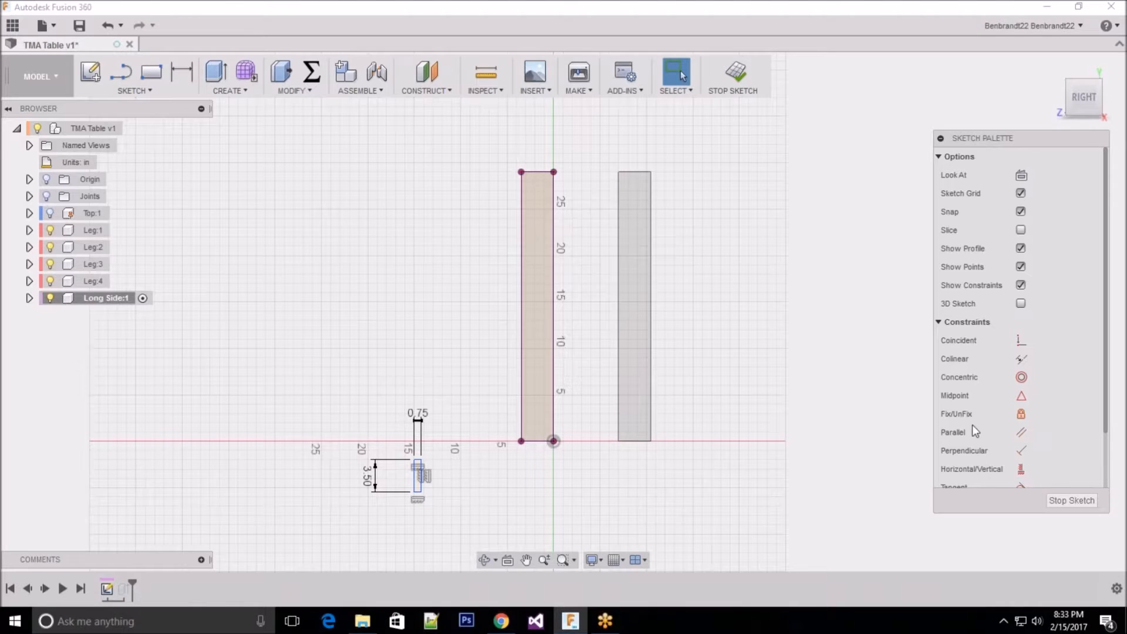
Step: Apply a Midpoint constraint between the small rectangle's top edge and the leg outline's top edge
{"action": "left_click", "coordinate": [1022, 399]}
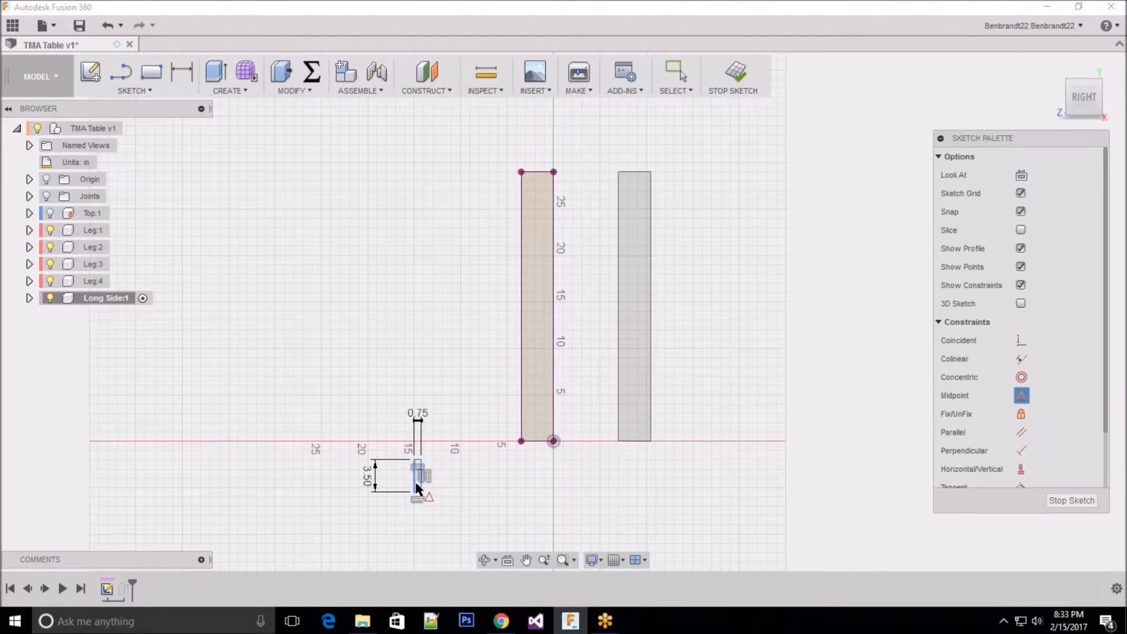
{"action": "scroll", "coordinate": [417, 488], "scroll_direction": "down", "scroll_amount": 2}
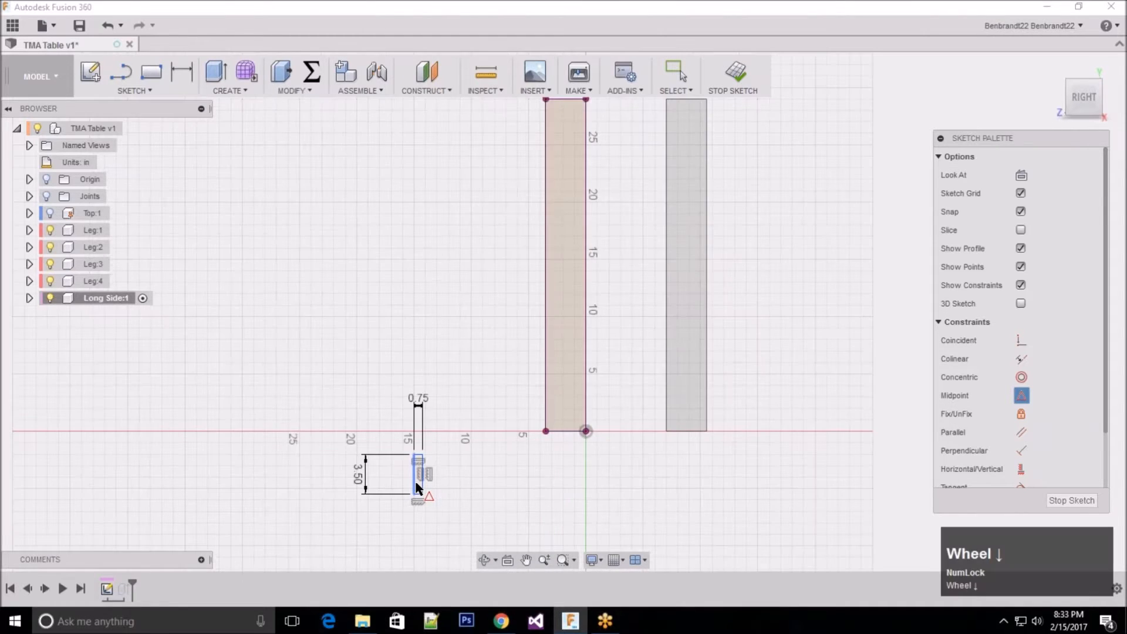
{"action": "scroll", "coordinate": [417, 488], "scroll_direction": "down", "scroll_amount": 3}
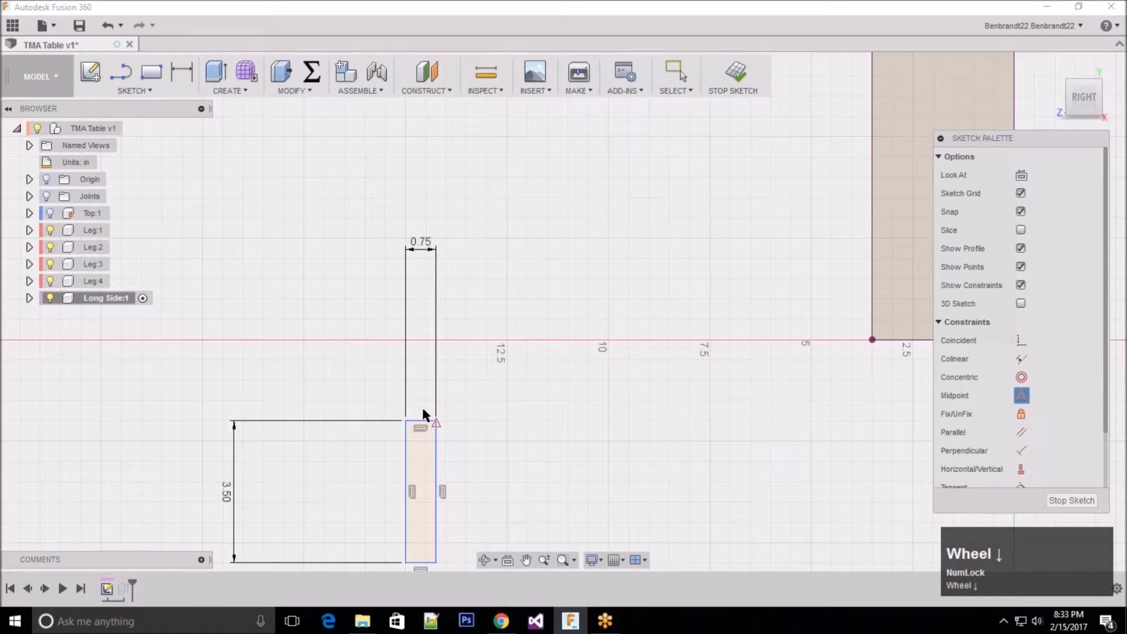
{"action": "scroll", "coordinate": [423, 413], "scroll_direction": "down", "scroll_amount": 2}
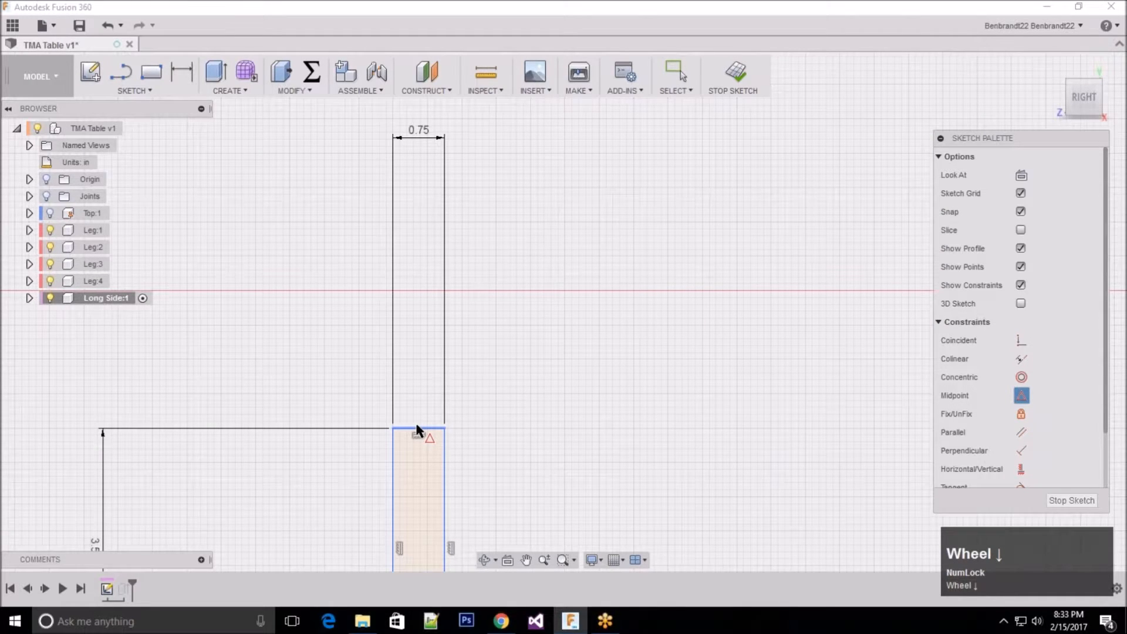
{"action": "scroll", "coordinate": [417, 430], "scroll_direction": "down", "scroll_amount": 3}
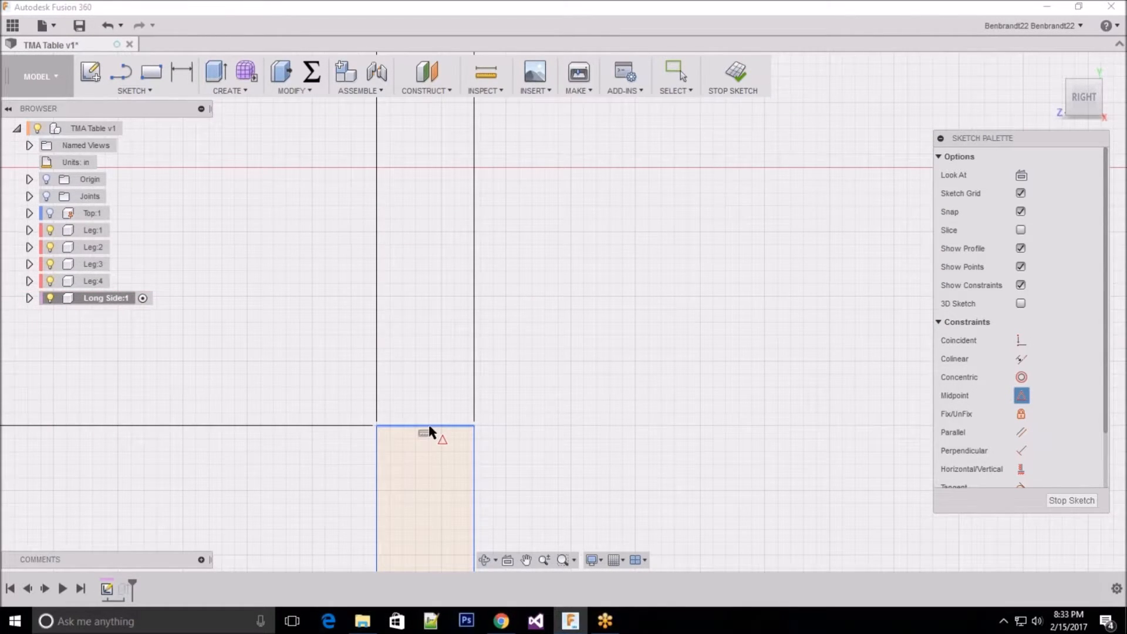
{"action": "left_click", "coordinate": [426, 433]}
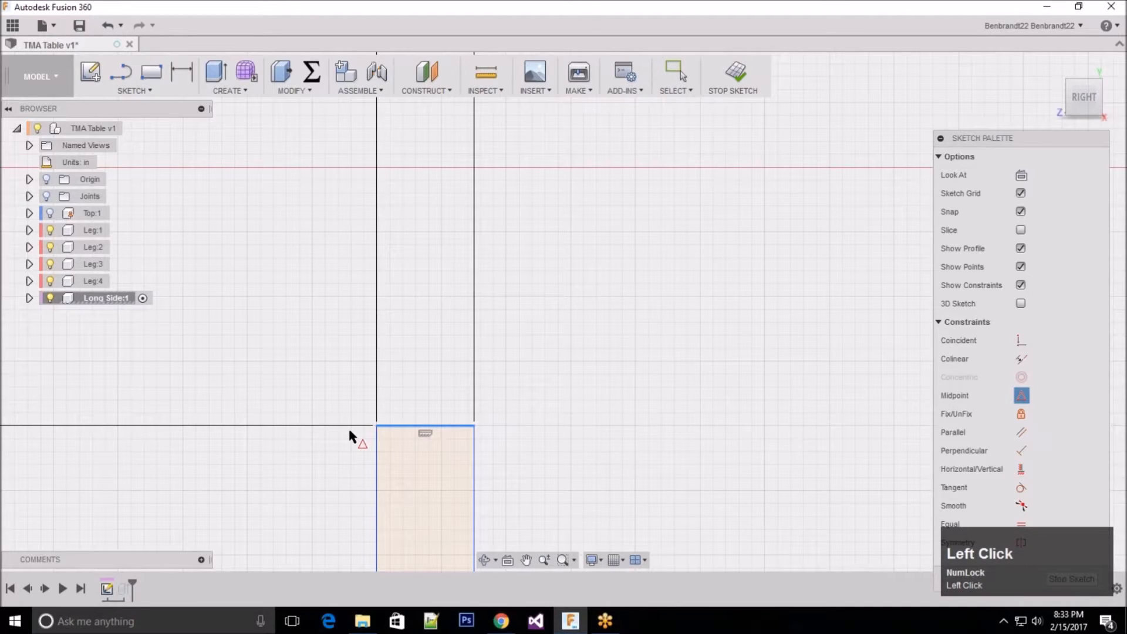
{"action": "scroll", "coordinate": [349, 435], "scroll_direction": "up", "scroll_amount": 1}
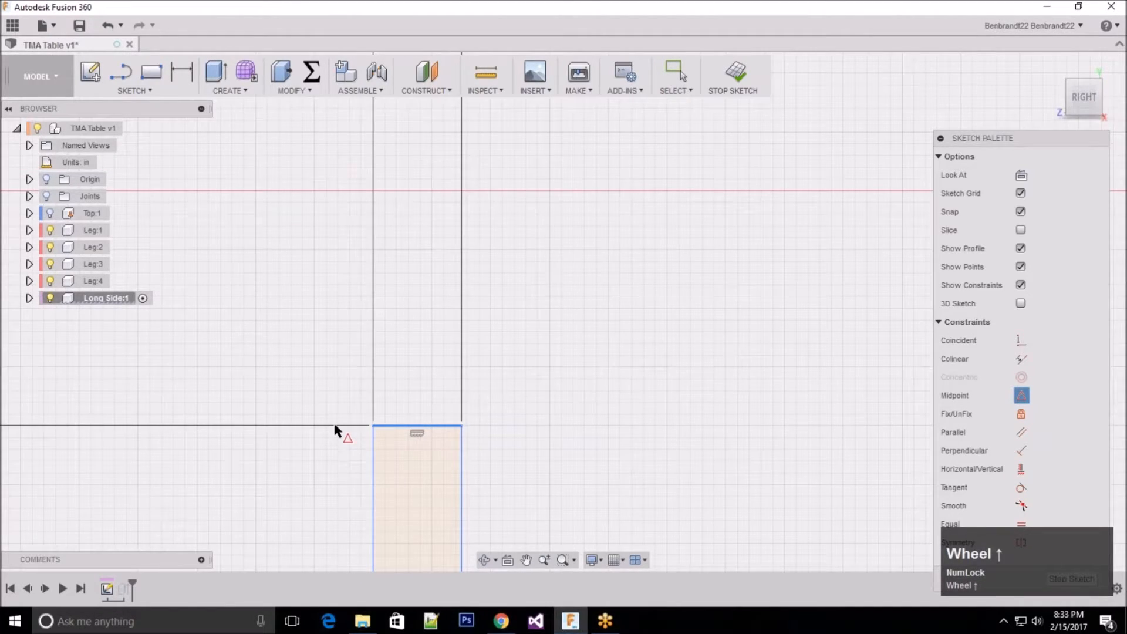
{"action": "scroll", "coordinate": [410, 330], "scroll_direction": "up", "scroll_amount": 3}
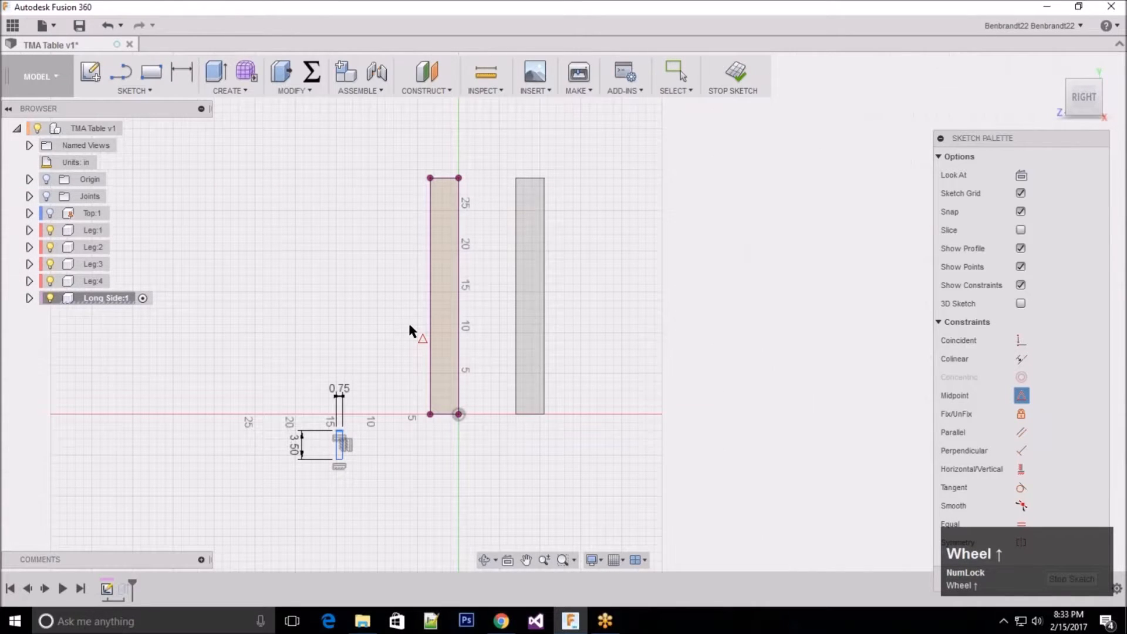
{"action": "scroll", "coordinate": [443, 188], "scroll_direction": "down", "scroll_amount": 1}
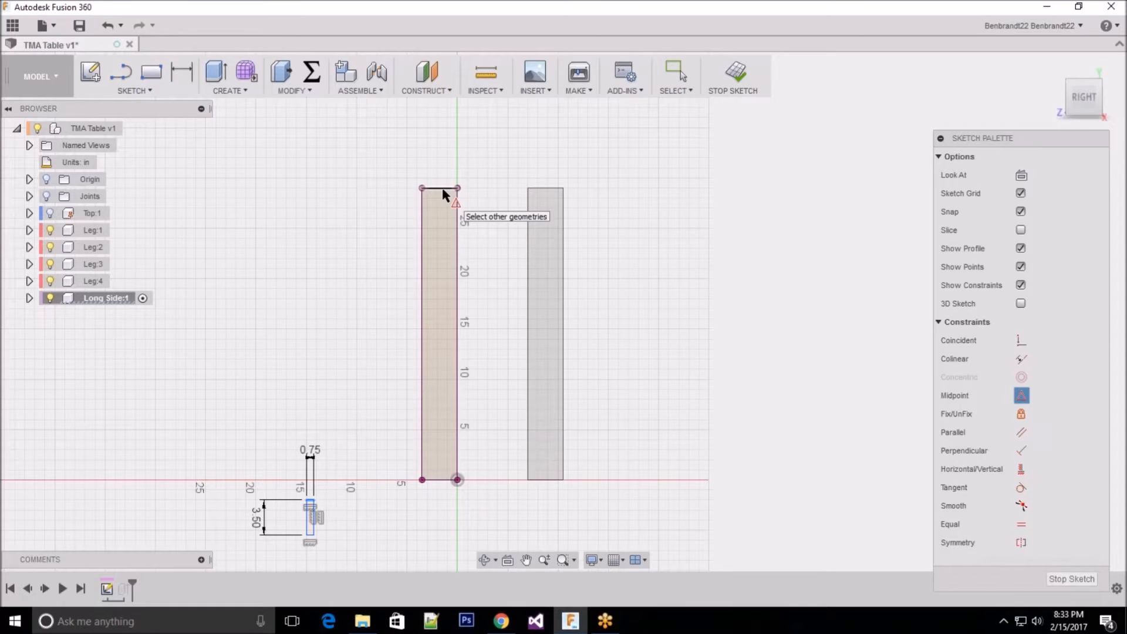
{"action": "left_click", "coordinate": [444, 189]}
{"action": "key", "text": "Num_Lock"}
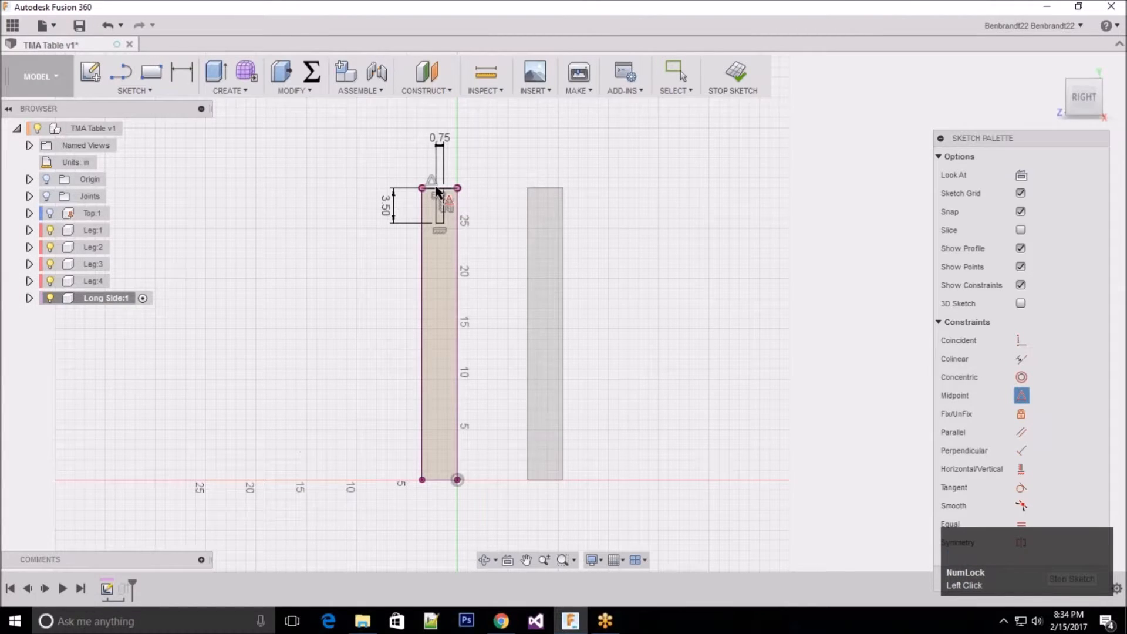
Step: Check the rectangle's placement at the top of the leg, and finish the sketch
{"action": "scroll", "coordinate": [437, 192], "scroll_direction": "down", "scroll_amount": 1}
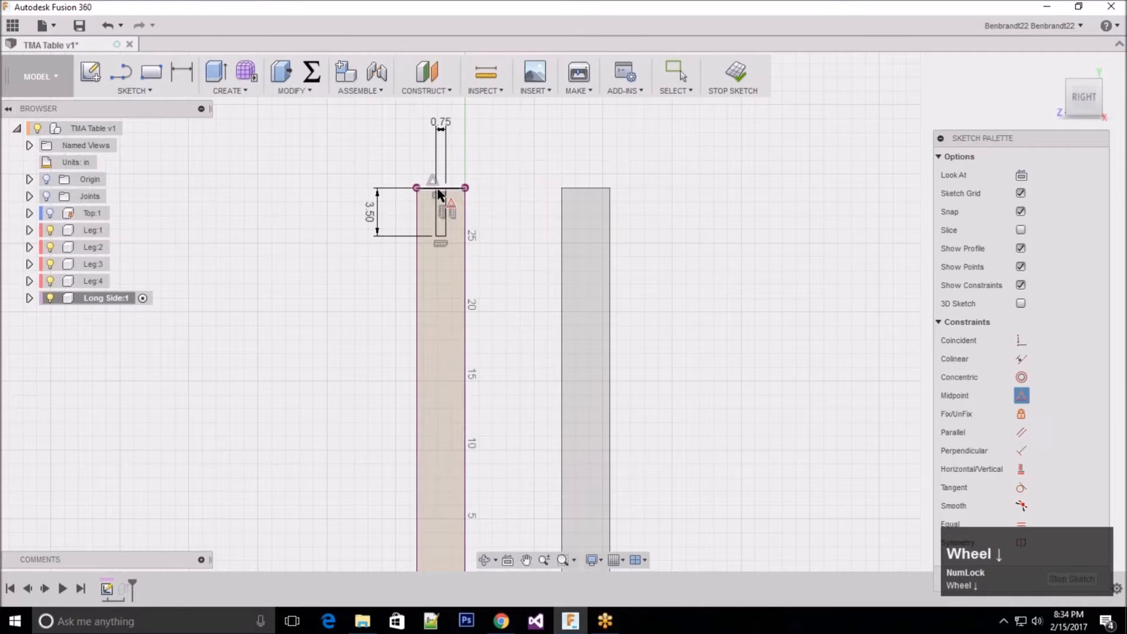
{"action": "scroll", "coordinate": [442, 191], "scroll_direction": "down", "scroll_amount": 3}
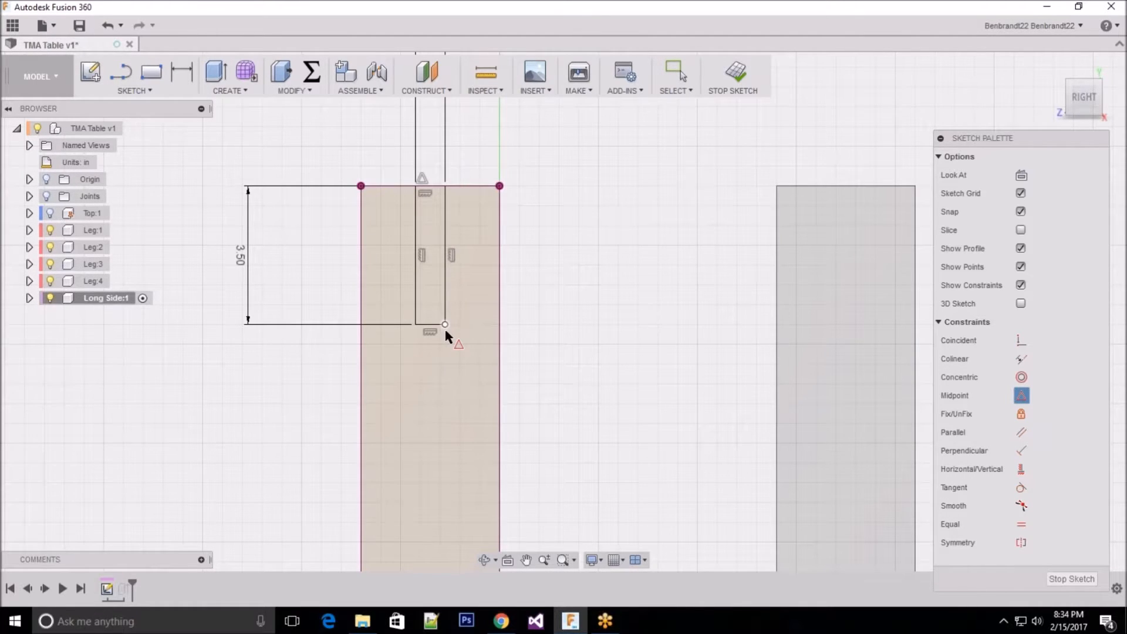
{"action": "scroll", "coordinate": [442, 333], "scroll_direction": "up", "scroll_amount": 1}
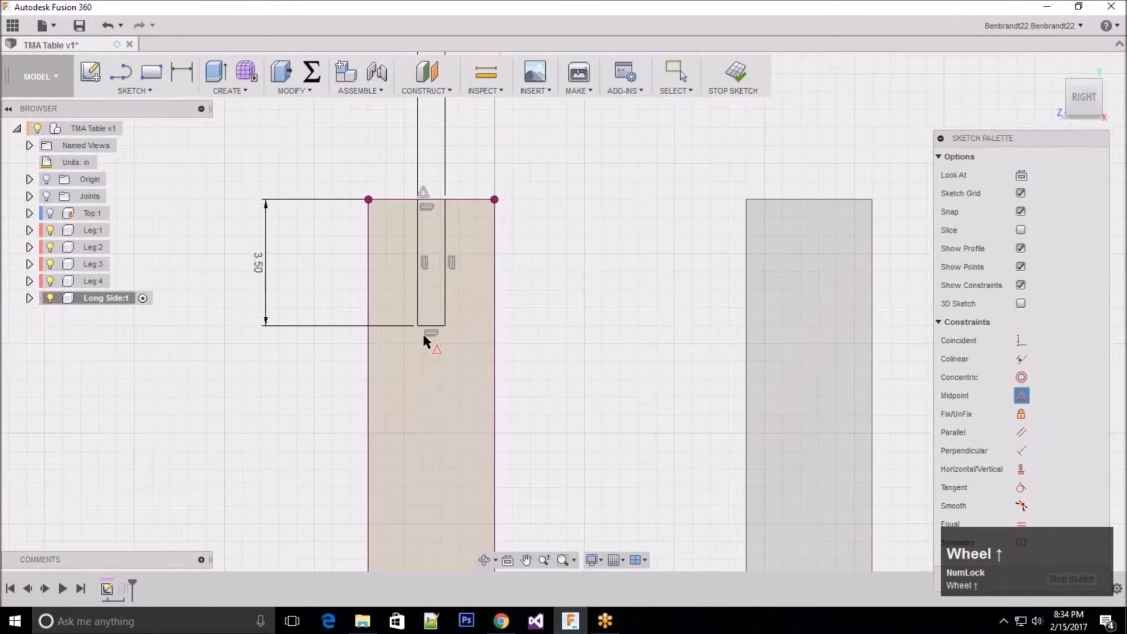
{"action": "scroll", "coordinate": [424, 332], "scroll_direction": "up", "scroll_amount": 1}
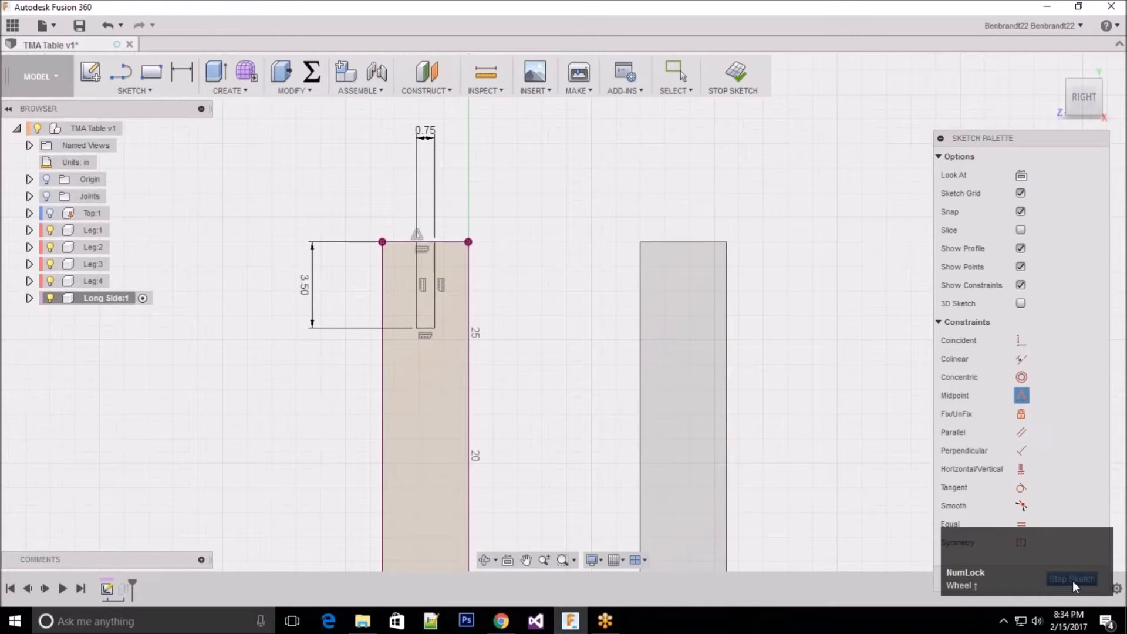
{"action": "left_click", "coordinate": [1072, 580]}
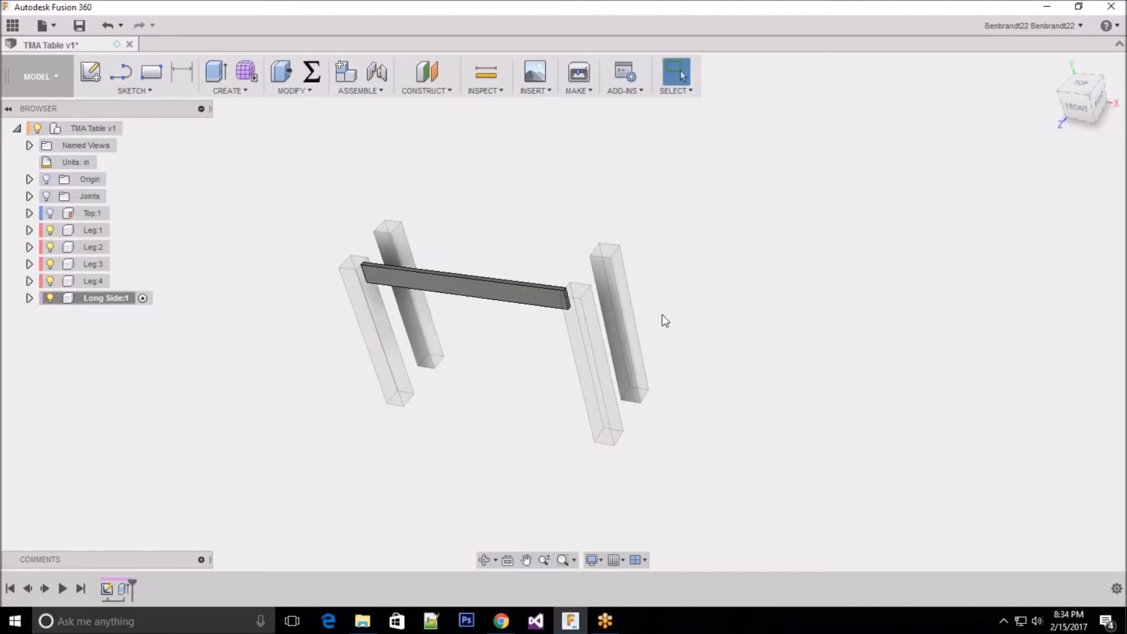
{"action": "middle_click_drag", "start_coordinate": [689, 300], "coordinate": [712, 290], "text": "shift"}
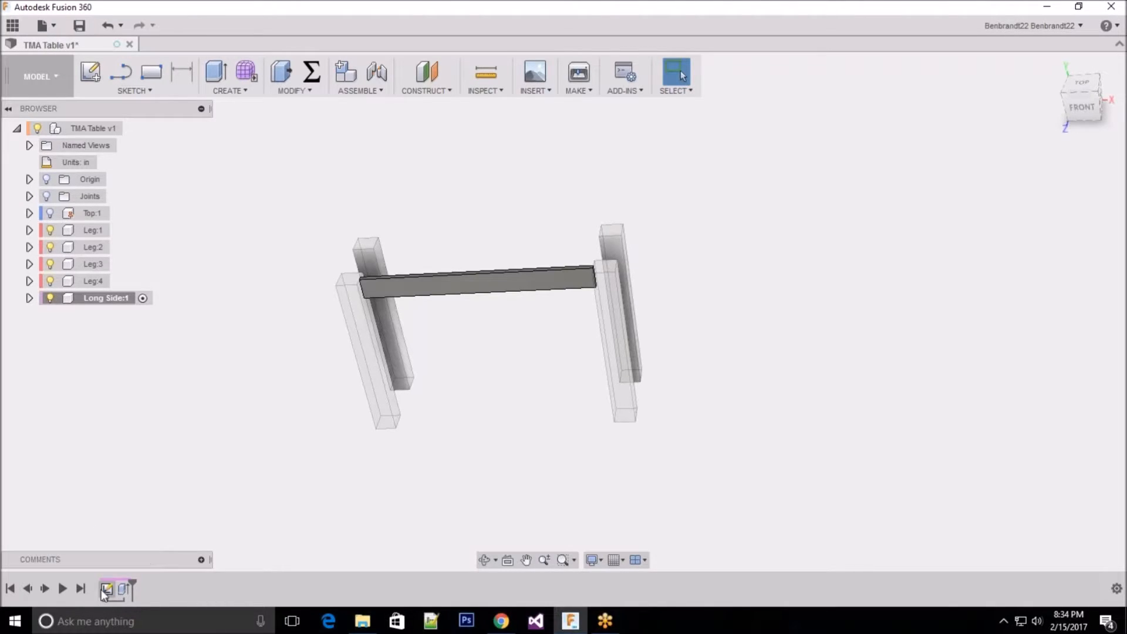
{"action": "right_click", "coordinate": [125, 589]}
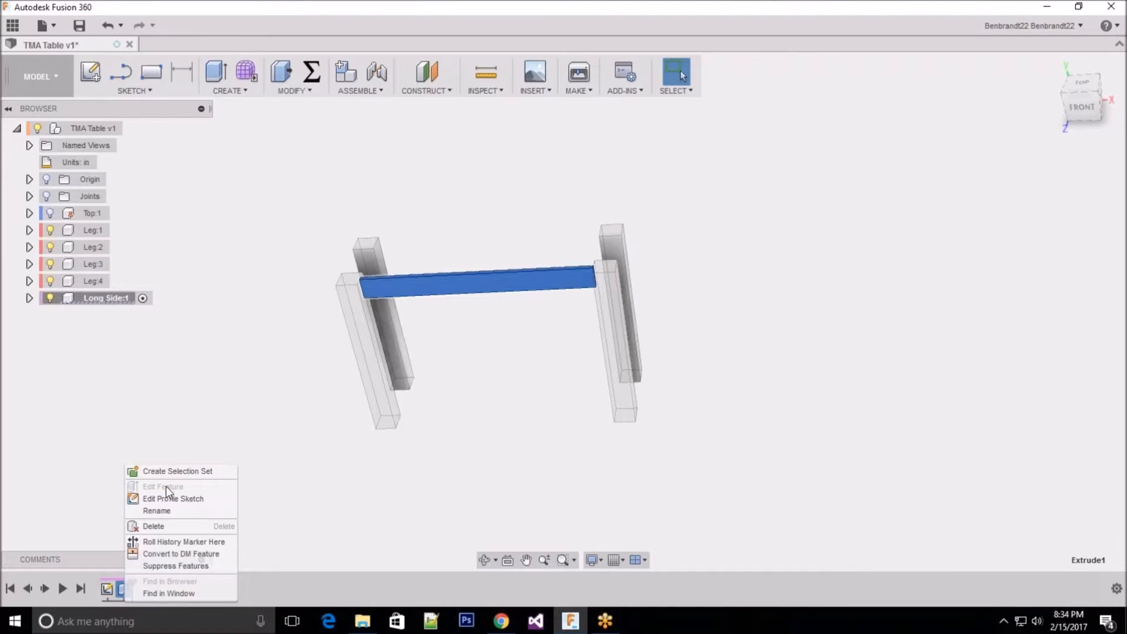
{"action": "left_click", "coordinate": [273, 444]}
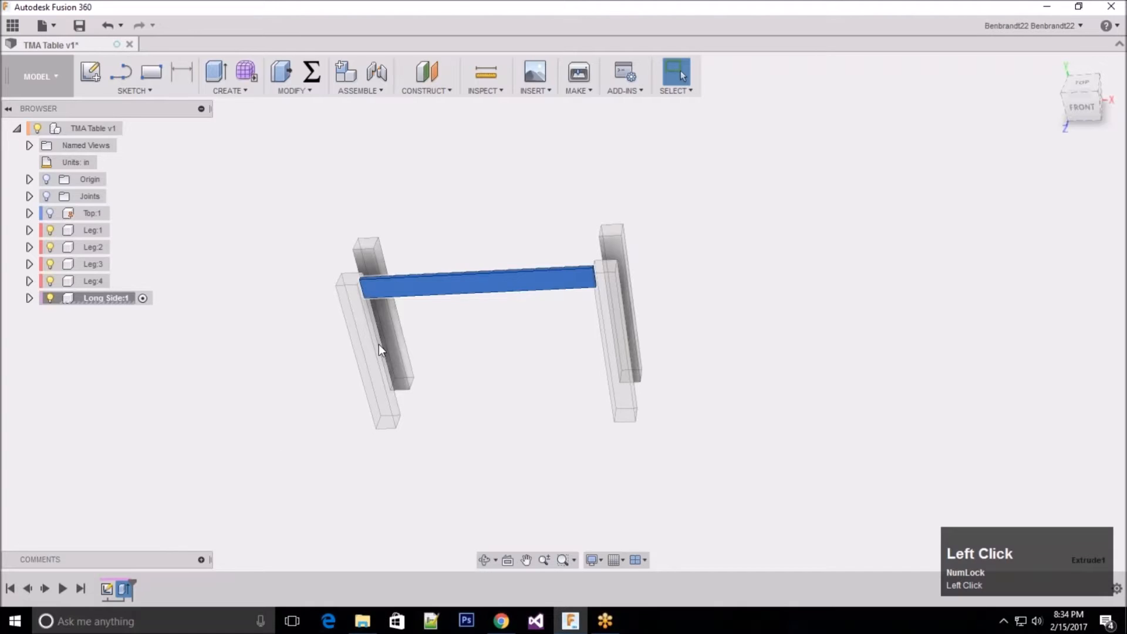
{"action": "key", "text": "Escape"}
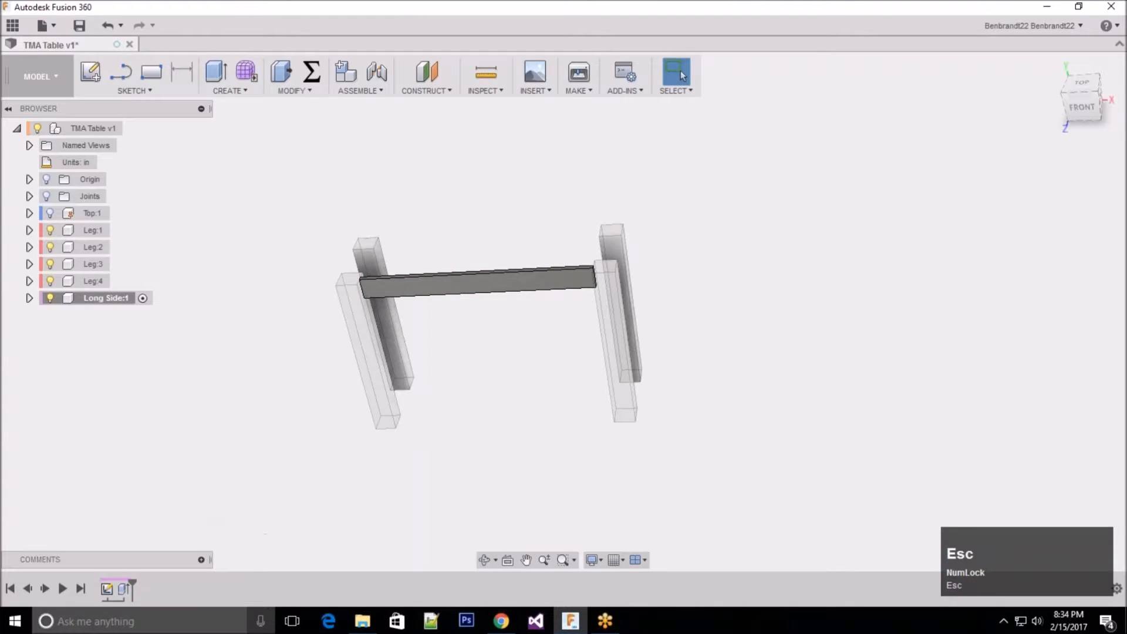
Step: Edit the Long Side rail's extrusion to use the To Object extent, ending at the facing inner face of Leg:2
{"action": "right_click", "coordinate": [122, 590]}
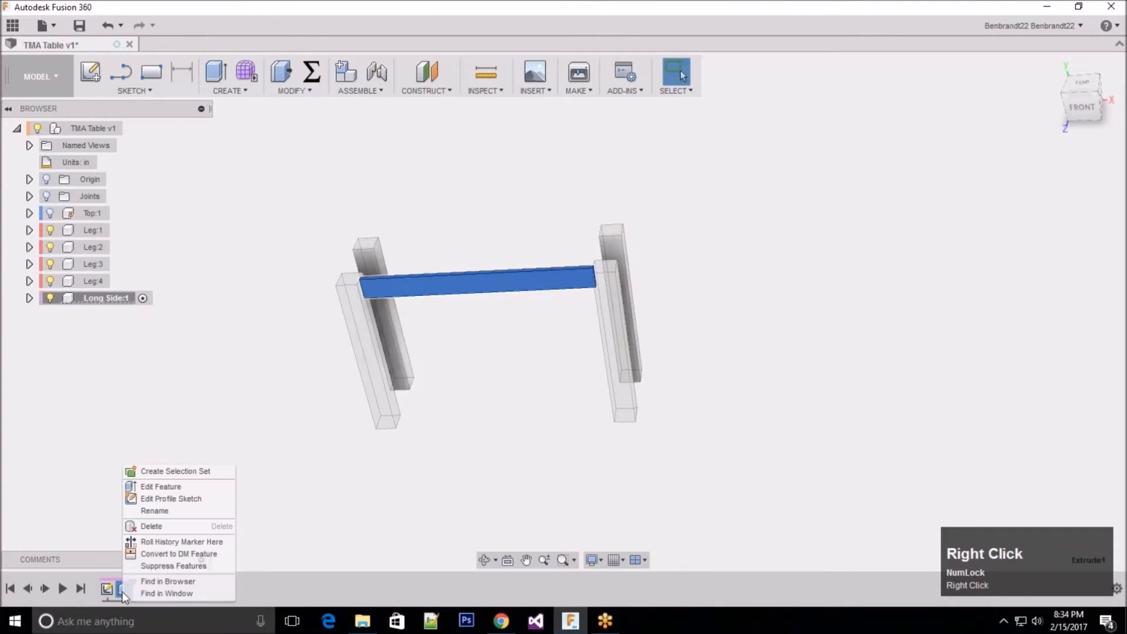
{"action": "left_click", "coordinate": [195, 487]}
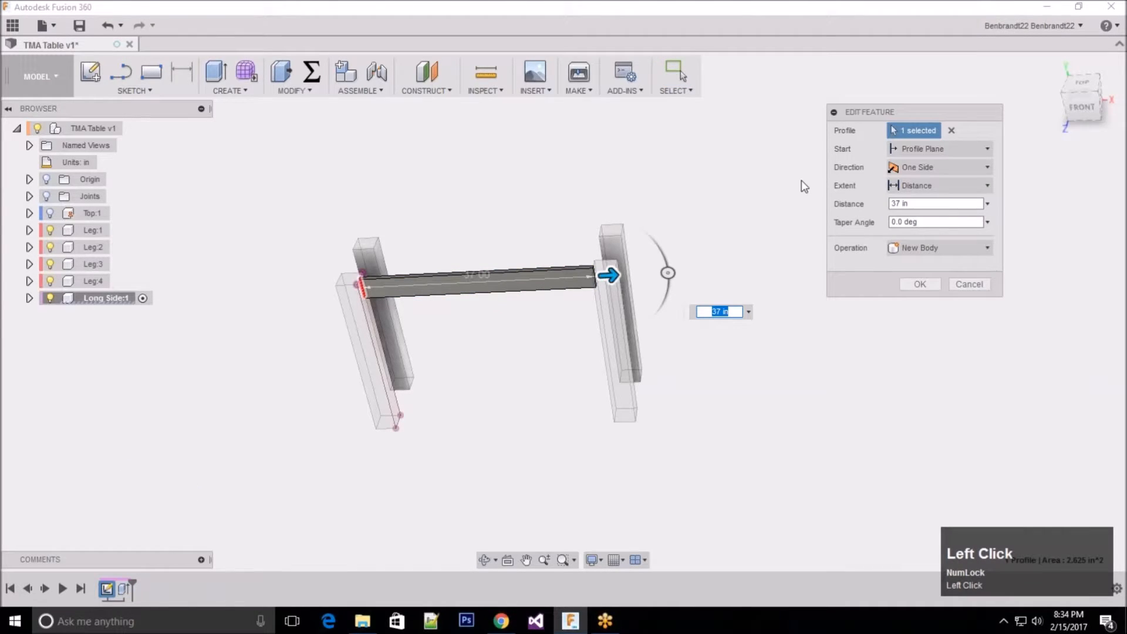
{"action": "left_click_drag", "start_coordinate": [609, 274], "coordinate": [524, 298]}
{"action": "middle_click_drag", "start_coordinate": [551, 210], "coordinate": [578, 240]}
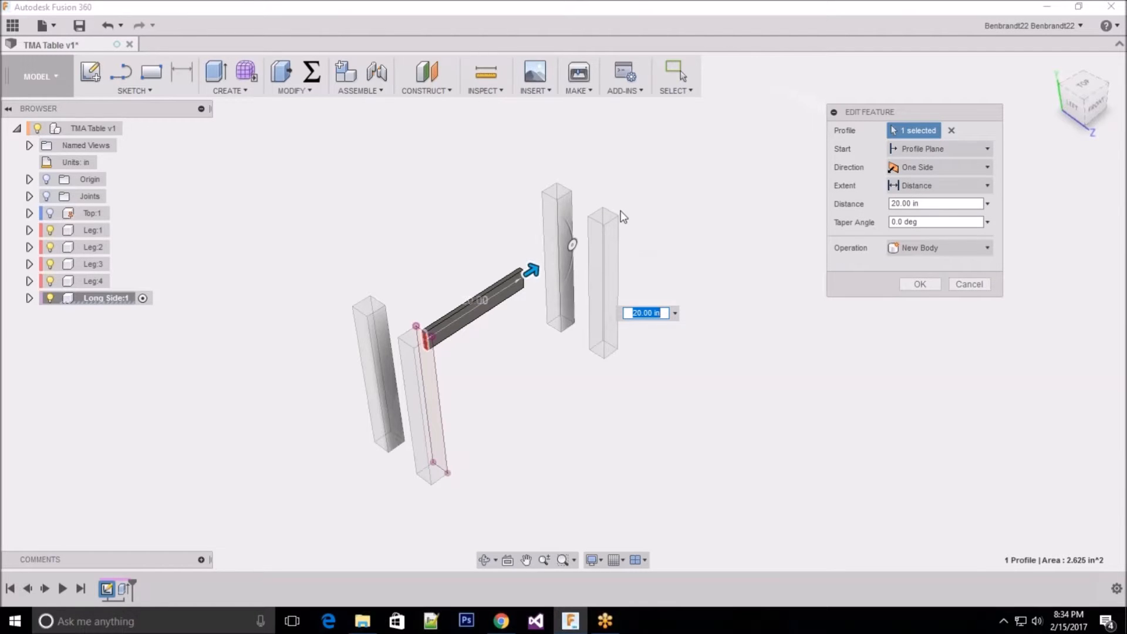
{"action": "scroll", "coordinate": [624, 217], "scroll_direction": "up", "scroll_amount": 3}
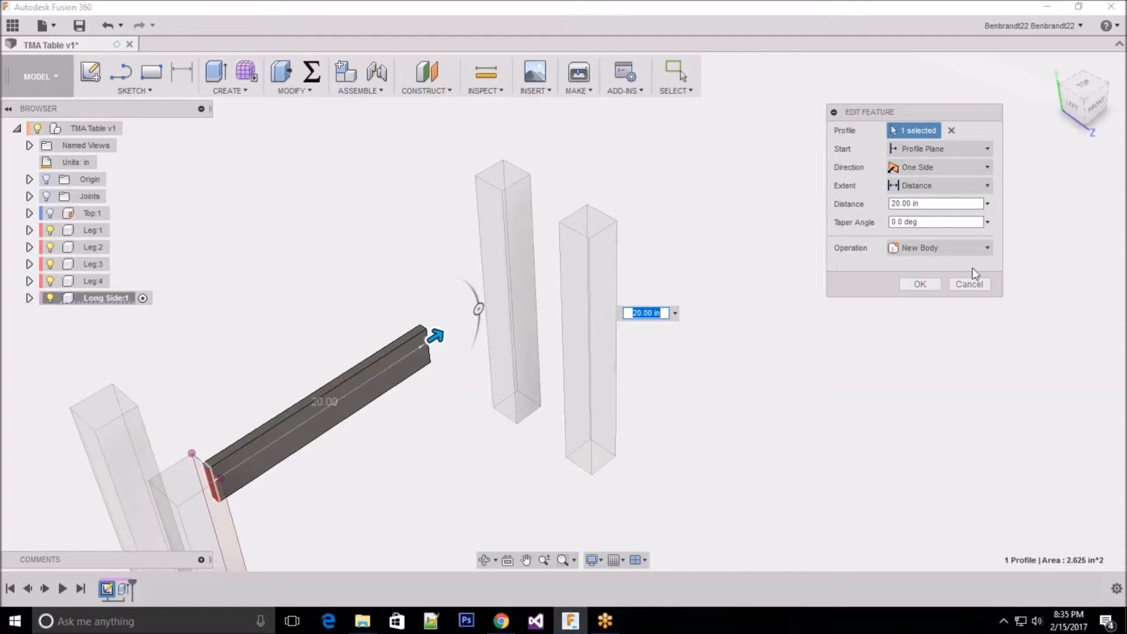
{"action": "left_click", "coordinate": [927, 187]}
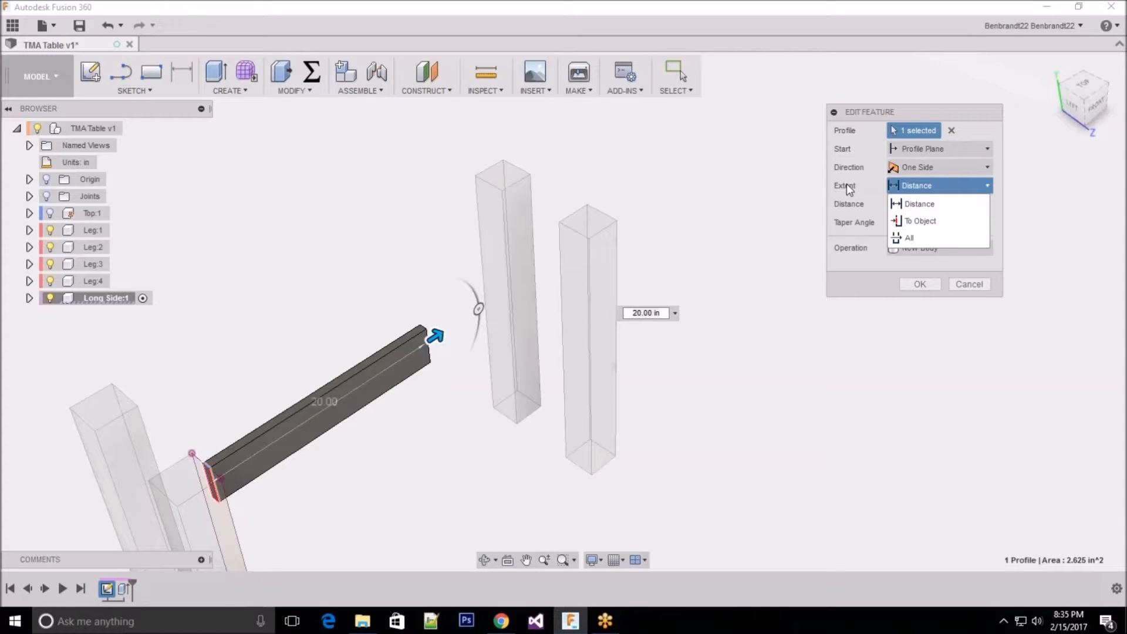
{"action": "left_click", "coordinate": [932, 221]}
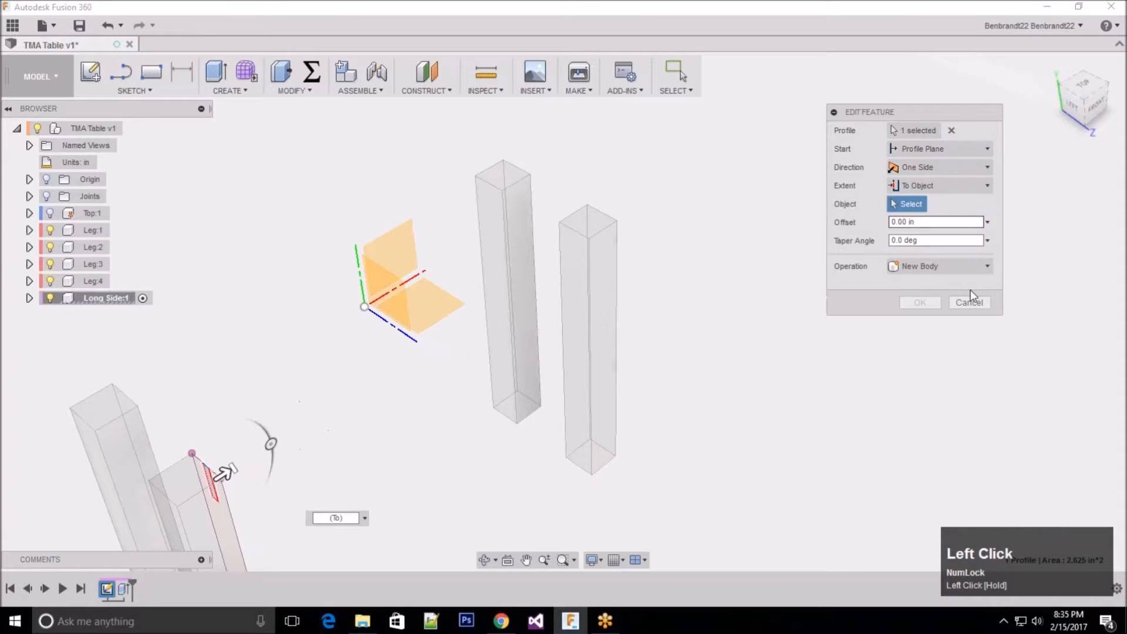
{"action": "left_click", "coordinate": [575, 263]}
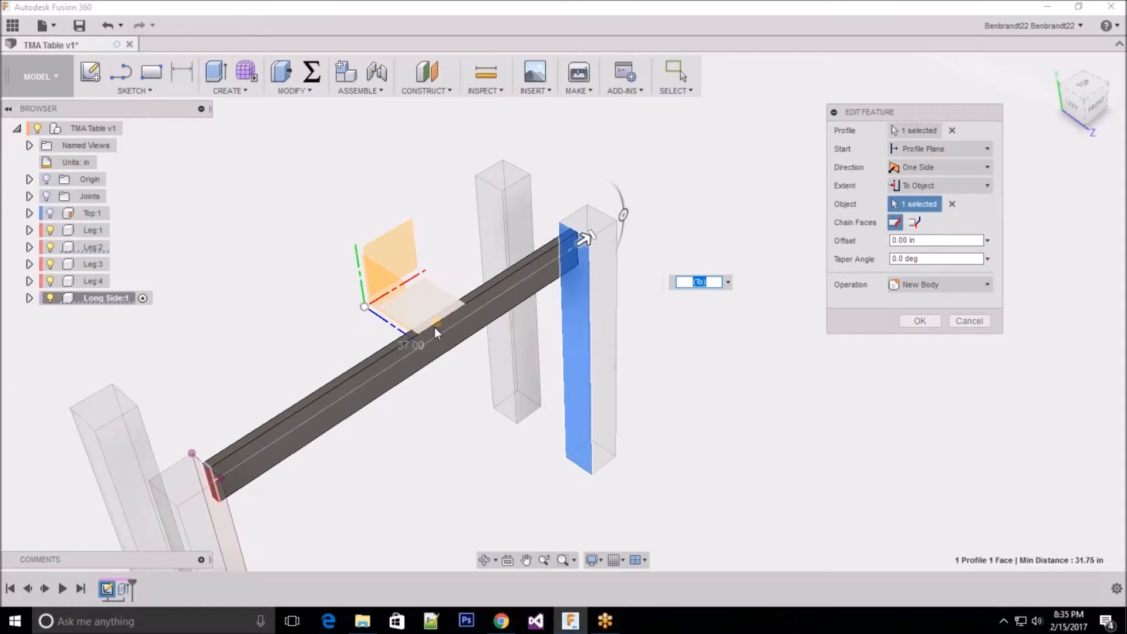
{"action": "left_click", "coordinate": [920, 320]}
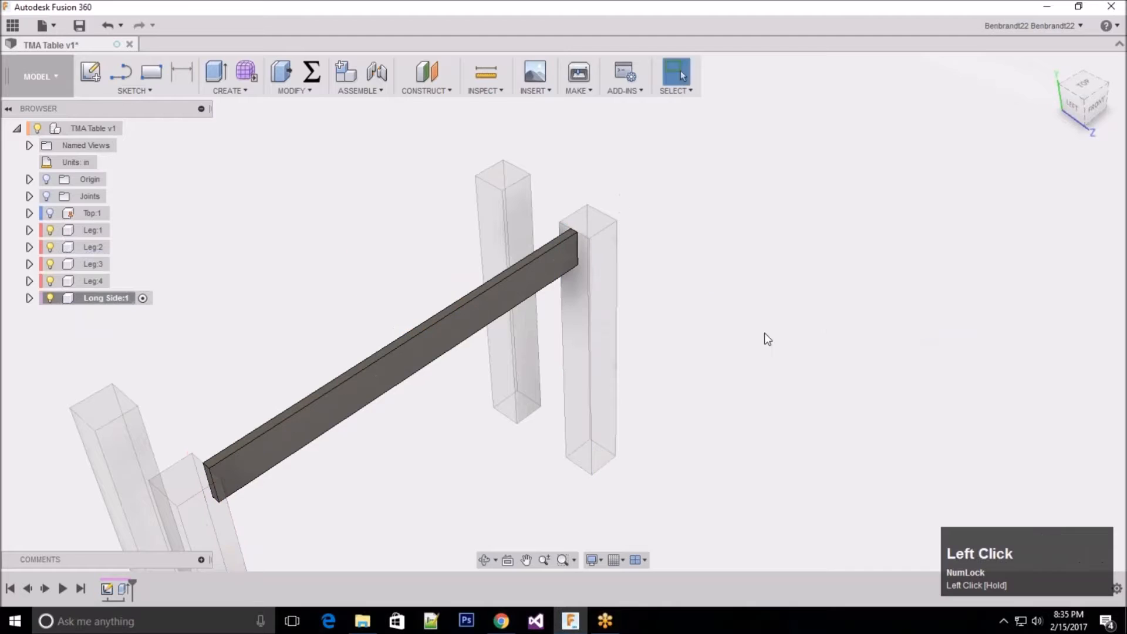
Step: Activate the top-level TMA Table component and show the hidden Top:1 component
{"action": "scroll", "coordinate": [541, 494], "scroll_direction": "up", "scroll_amount": 3}
{"action": "middle_click_drag", "start_coordinate": [541, 494], "coordinate": [501, 470], "text": "shift"}
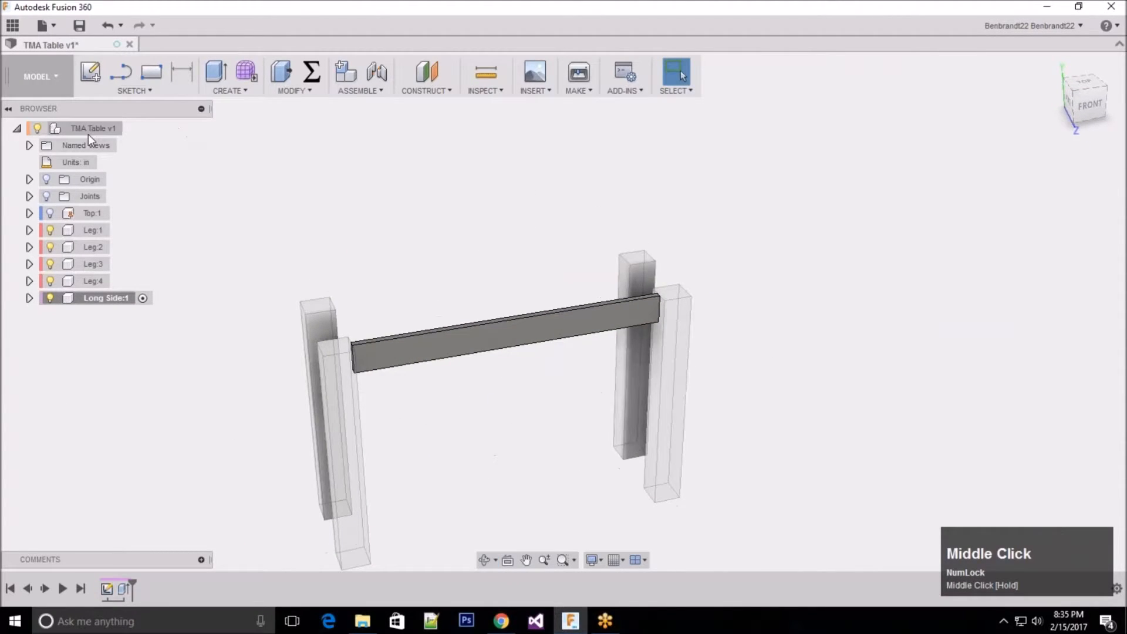
{"action": "mouse_move", "coordinate": [88, 125]}
{"action": "left_click", "coordinate": [130, 128]}
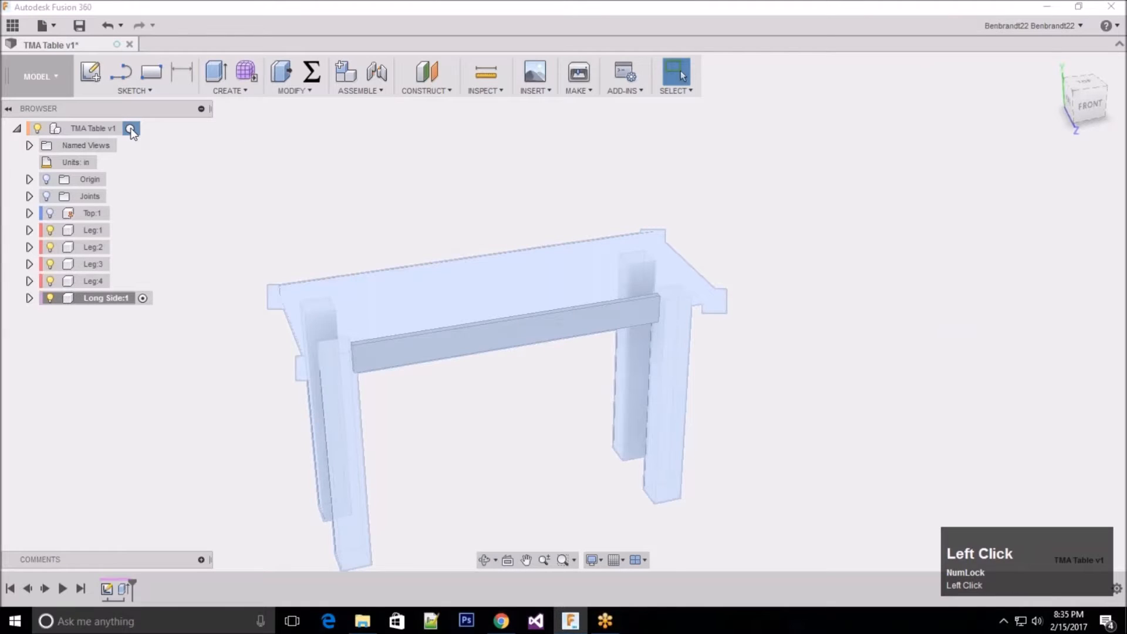
{"action": "mouse_move", "coordinate": [54, 216]}
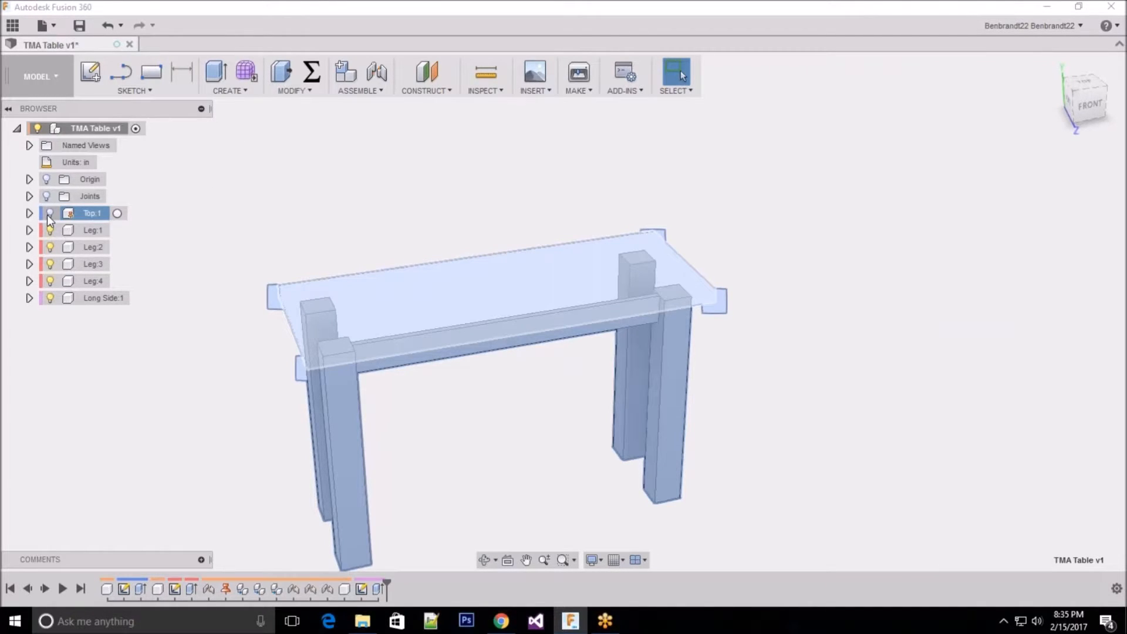
{"action": "left_click", "coordinate": [50, 214]}
{"action": "middle_click_drag", "start_coordinate": [499, 448], "coordinate": [499, 400], "text": "shift"}
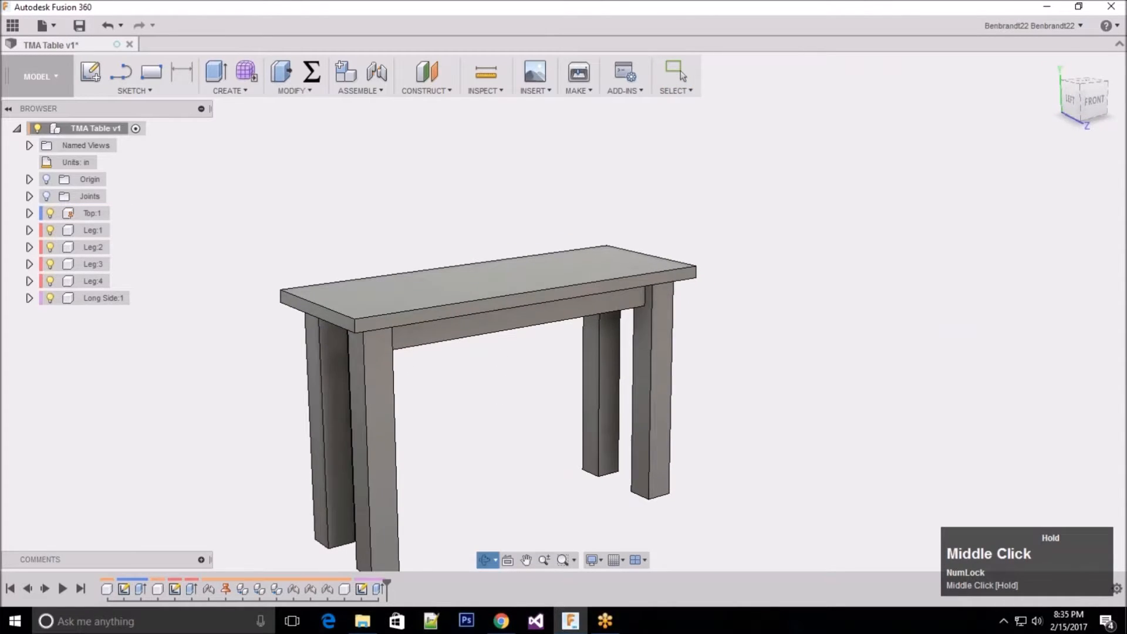
Step: Move the Long Side rail out above the table to test whether it is free, and undo the move
{"action": "scroll", "coordinate": [485, 307], "scroll_direction": "up", "scroll_amount": 2}
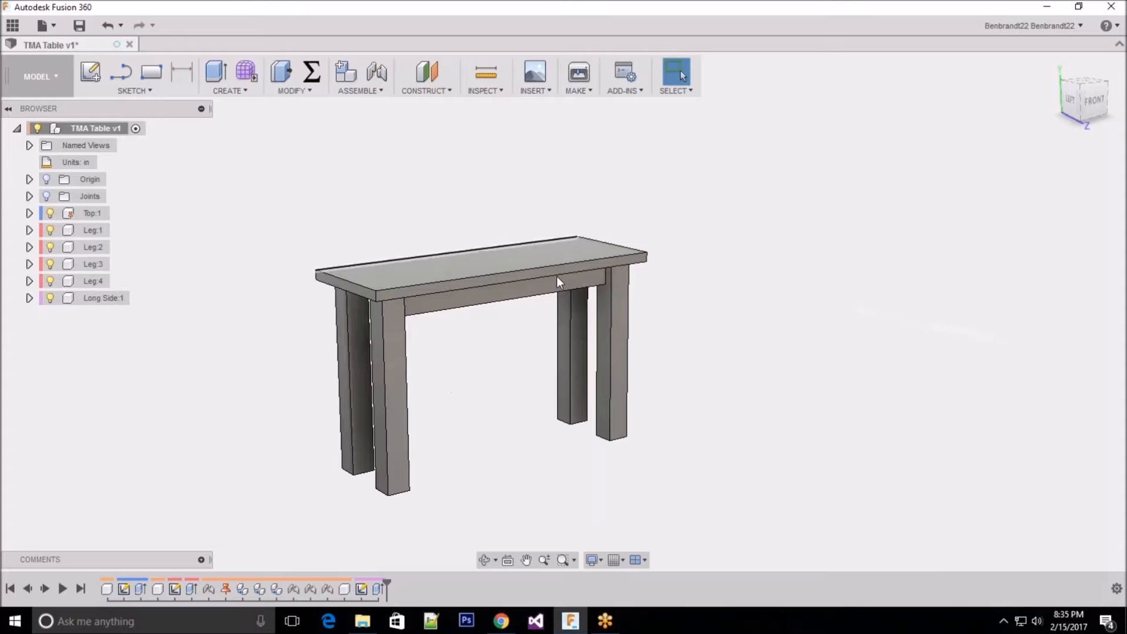
{"action": "middle_click_drag", "start_coordinate": [779, 312], "coordinate": [713, 276], "text": "shift"}
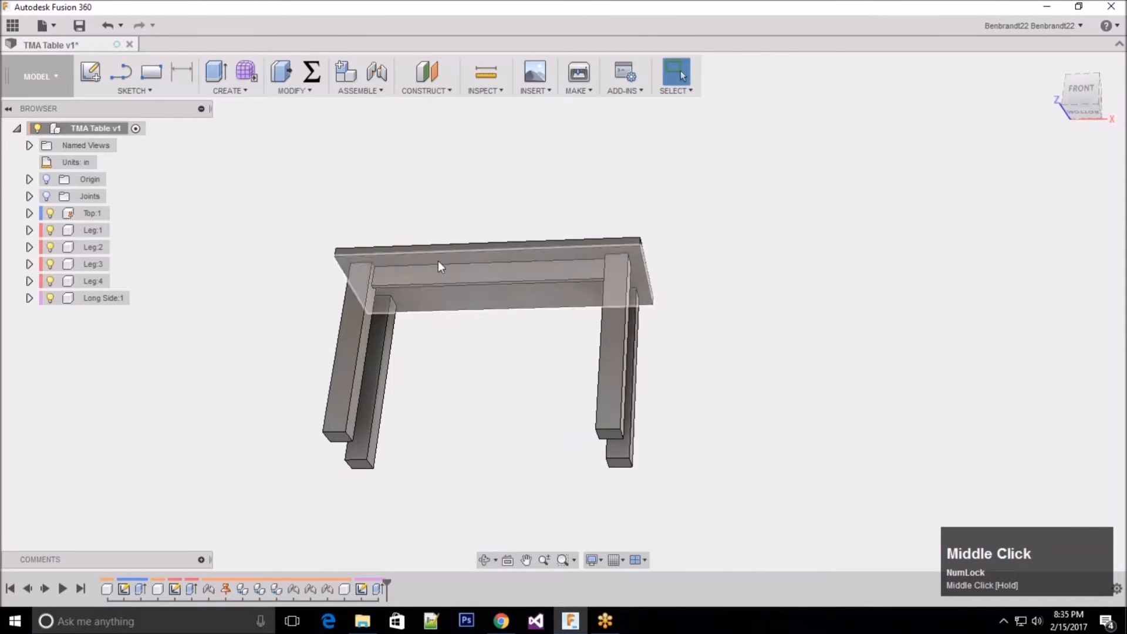
{"action": "left_click_drag", "start_coordinate": [443, 276], "coordinate": [449, 202]}
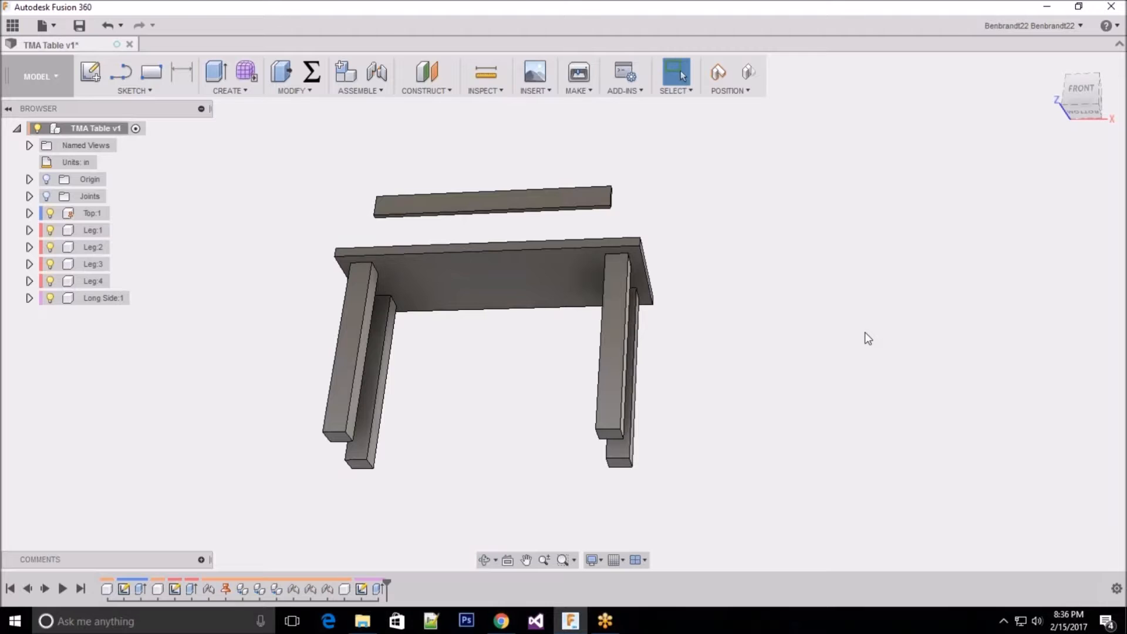
{"action": "key", "text": "ctrl"}
{"action": "key", "text": "ctrl+z"}
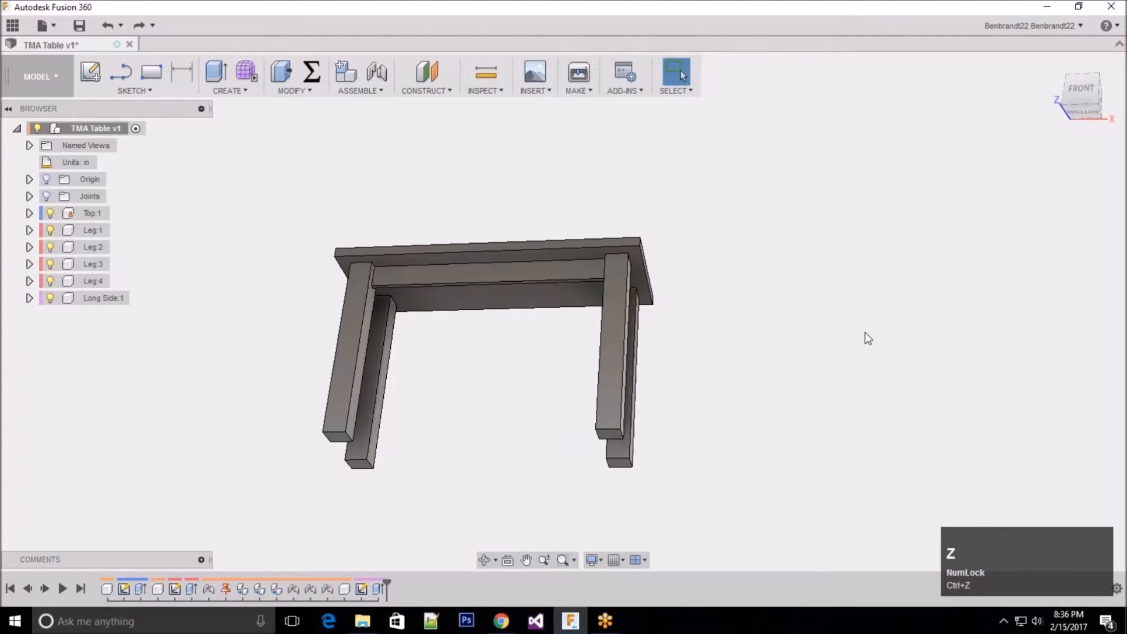
Step: Create a Rigid as-built joint between the Long Side rail and Leg:1
{"action": "middle_click_drag", "start_coordinate": [456, 159], "coordinate": [431, 144]}
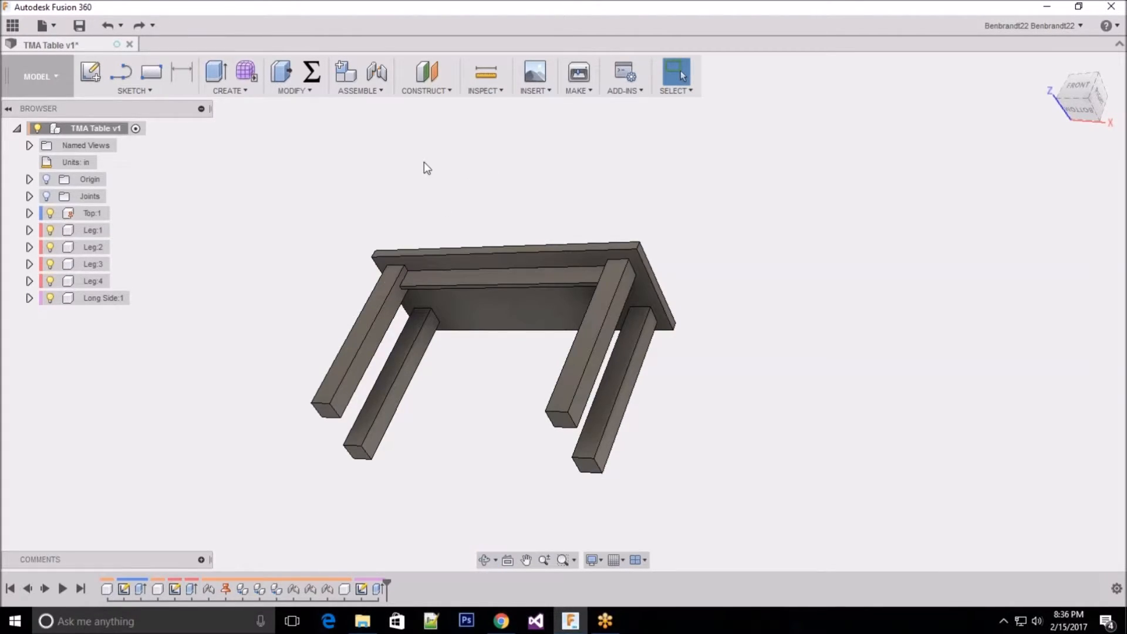
{"action": "left_click", "coordinate": [359, 92]}
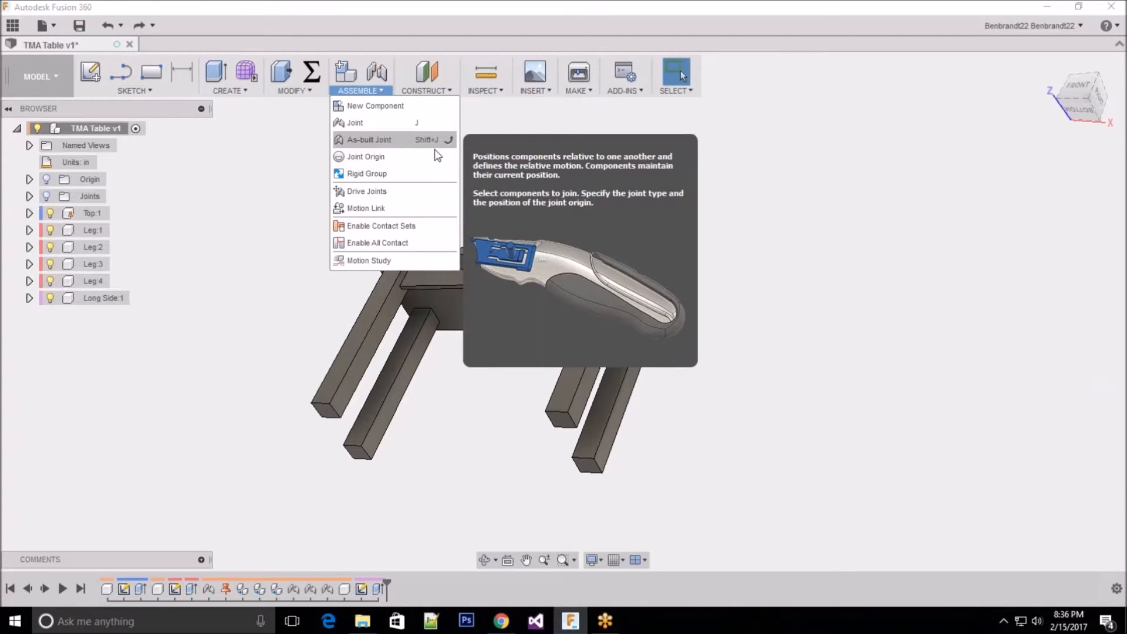
{"action": "left_click", "coordinate": [366, 143]}
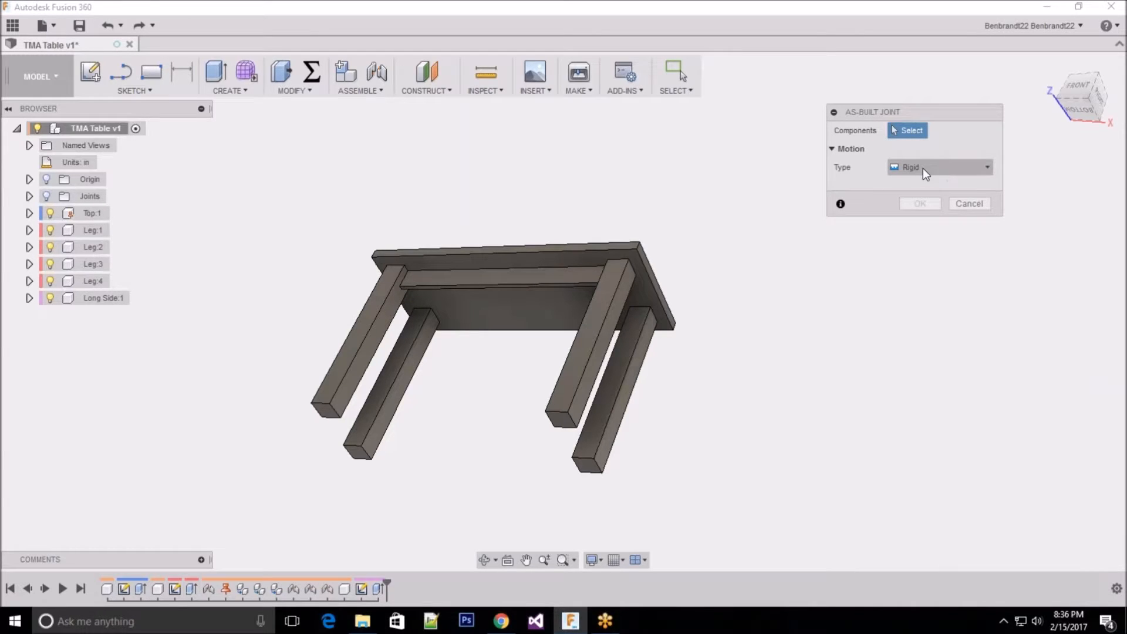
{"action": "left_click", "coordinate": [923, 168]}
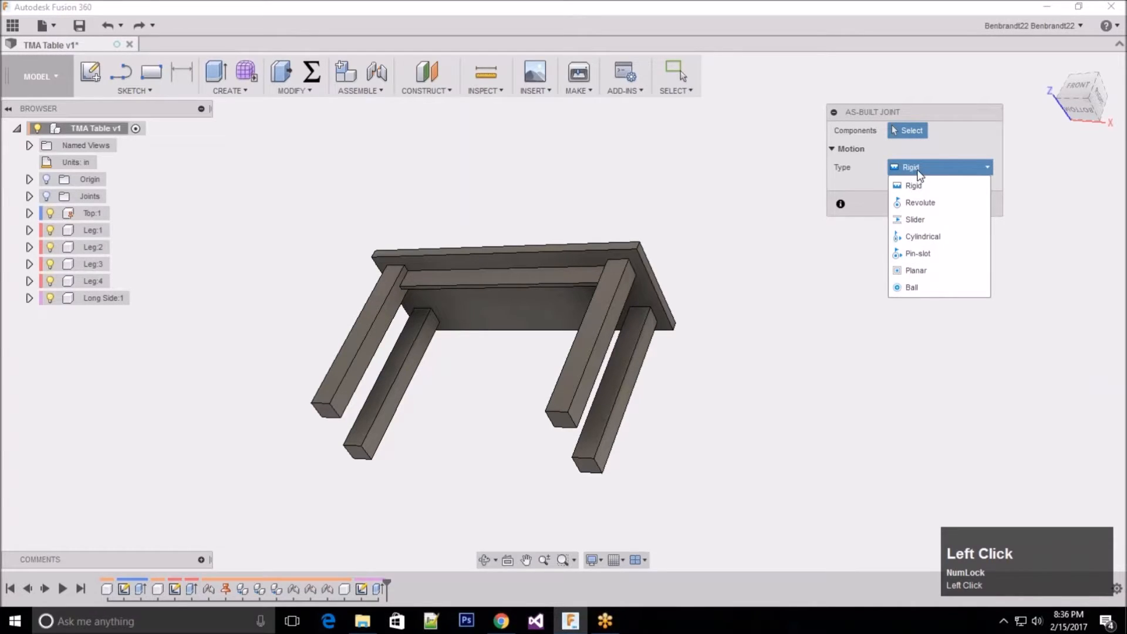
{"action": "left_click", "coordinate": [909, 167]}
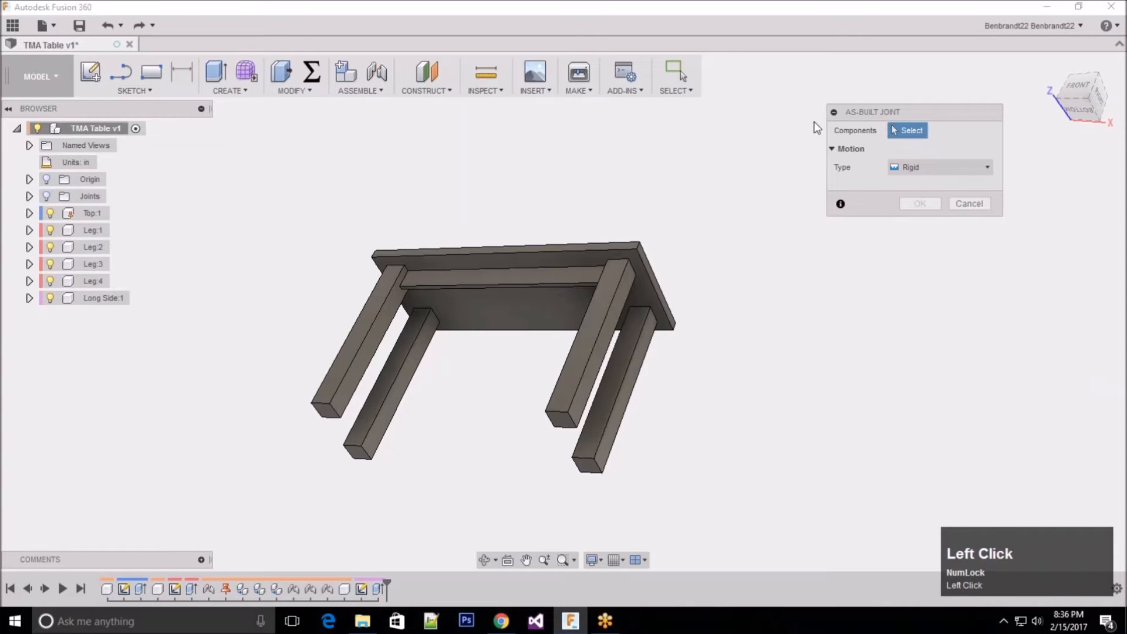
{"action": "left_click", "coordinate": [438, 281]}
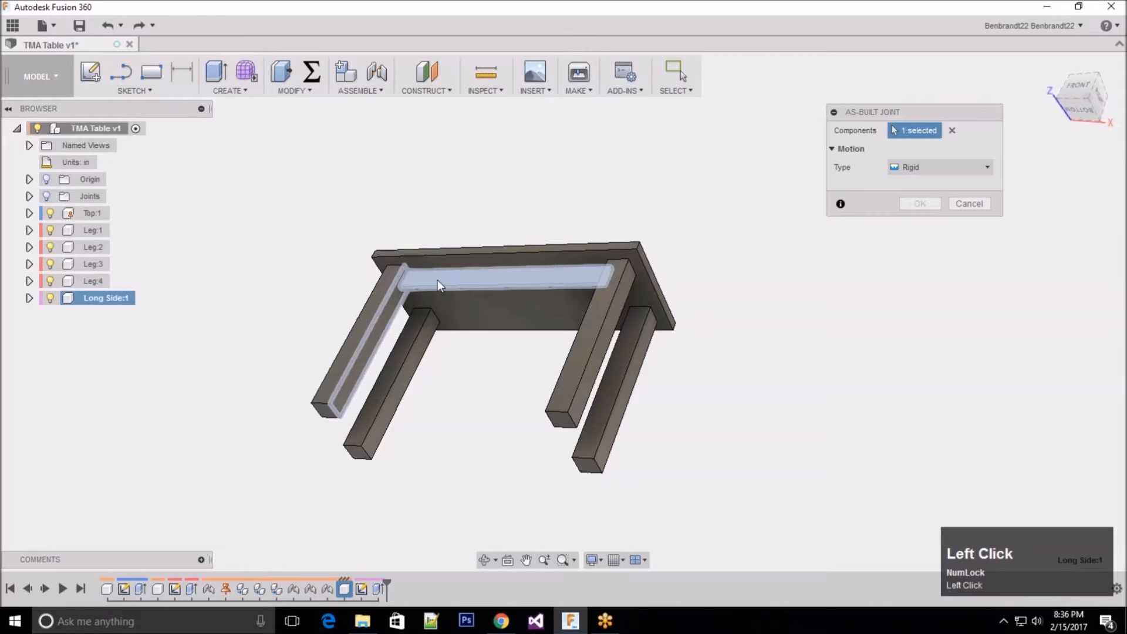
{"action": "left_click", "coordinate": [390, 277]}
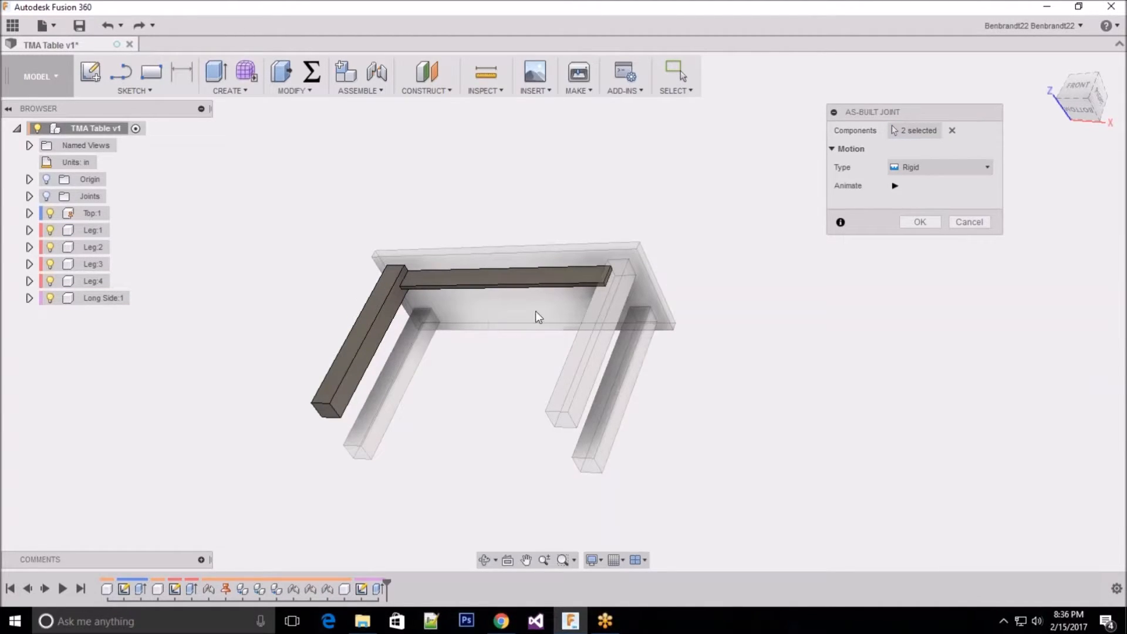
{"action": "left_click", "coordinate": [920, 222]}
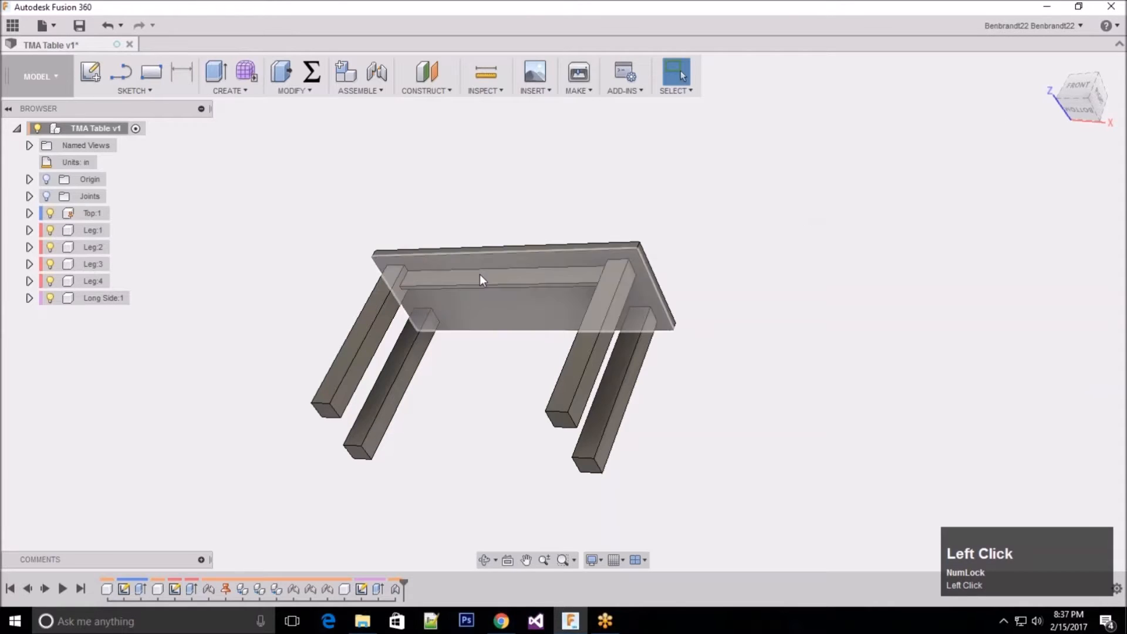
Step: Try to pull the Long Side rail away from the table to test that the rigid joint holds it
{"action": "left_click_drag", "start_coordinate": [473, 286], "coordinate": [450, 325]}
{"action": "left_click_drag", "start_coordinate": [497, 284], "coordinate": [396, 283]}
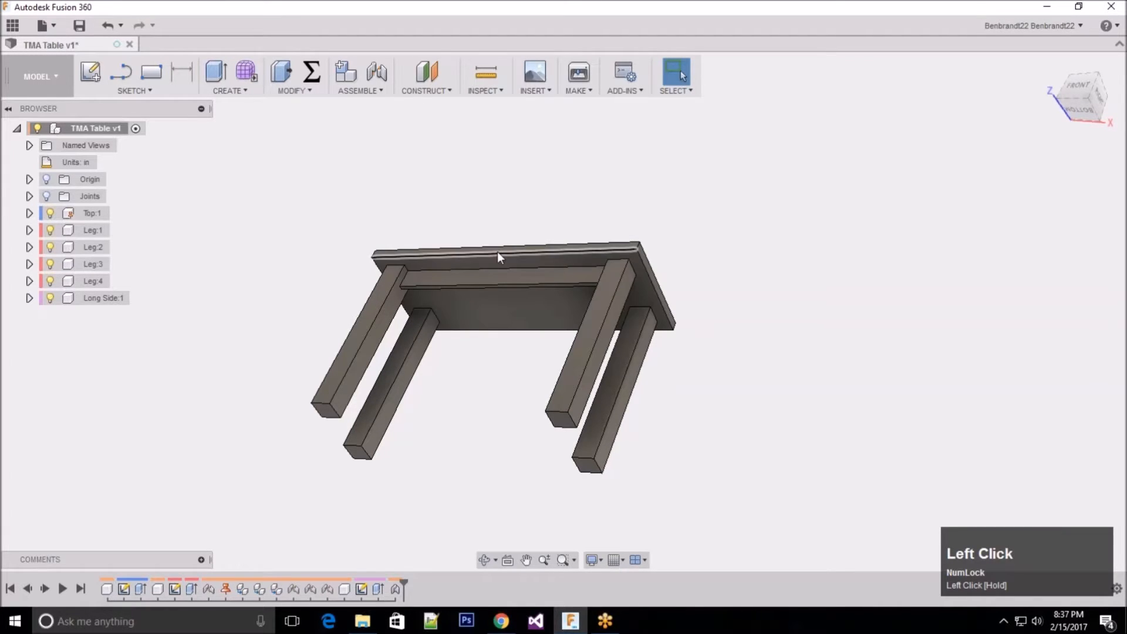
{"action": "left_click_drag", "start_coordinate": [482, 262], "coordinate": [394, 324]}
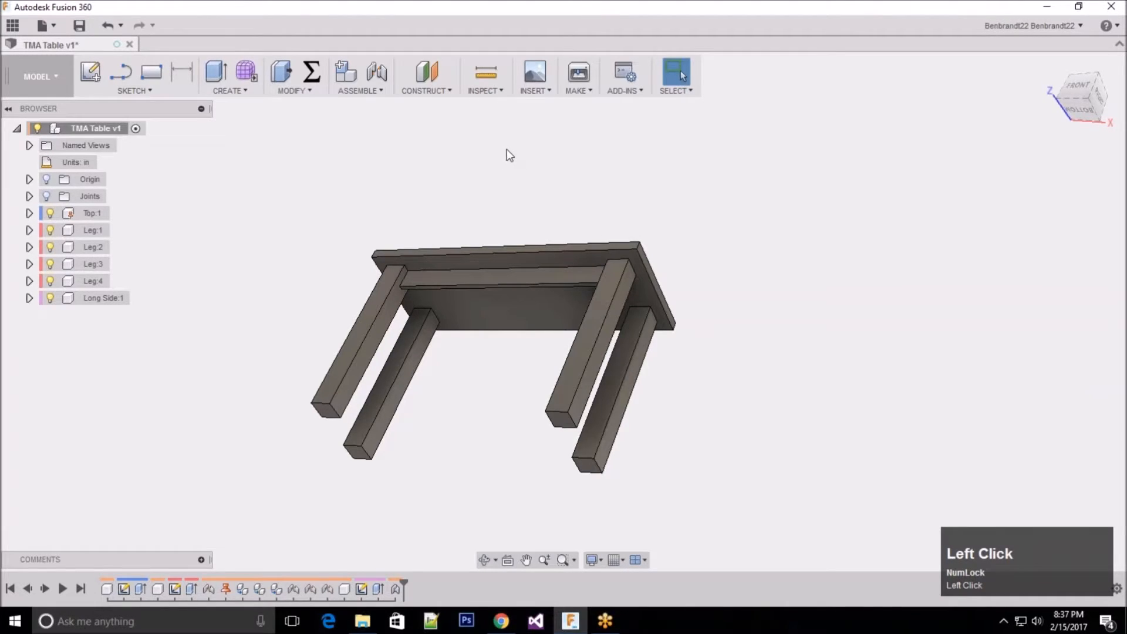
Step: Edit the table top's base sketch, set the rectangle's long dimension to 5 ft, and finish the sketch
{"action": "middle_click_drag", "start_coordinate": [507, 149], "coordinate": [635, 359]}
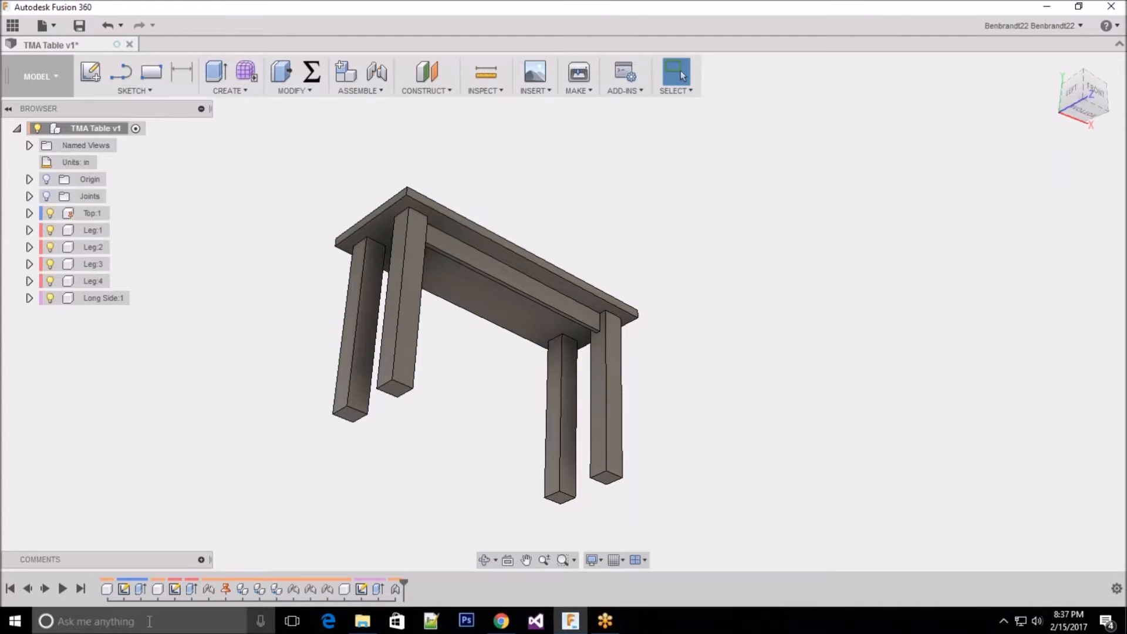
{"action": "right_click", "coordinate": [124, 590]}
{"action": "left_click", "coordinate": [106, 516]}
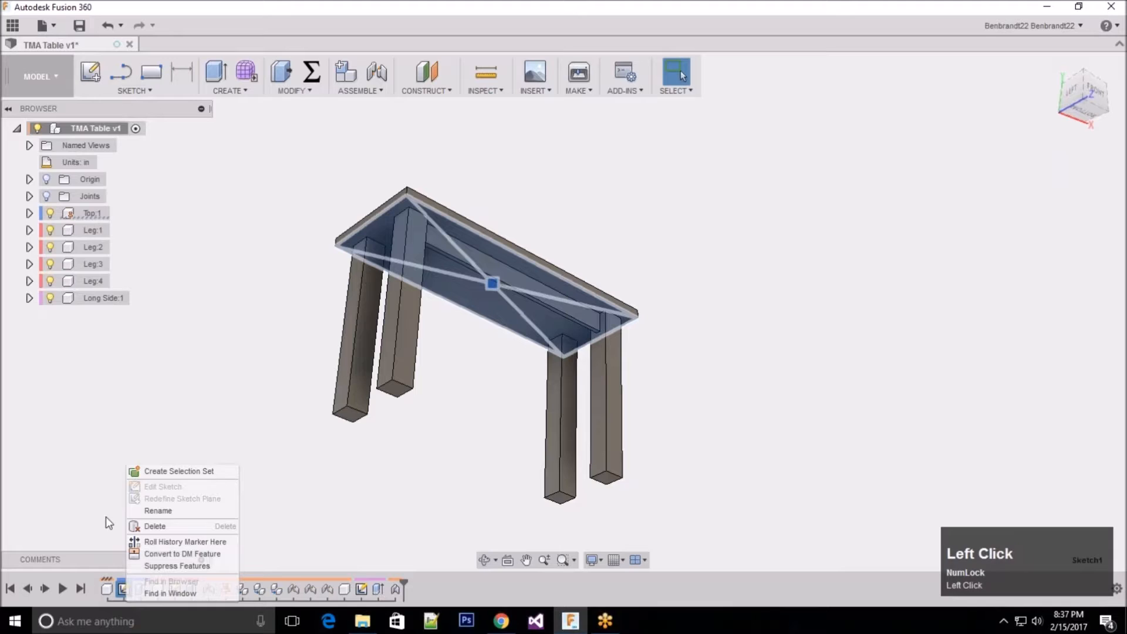
{"action": "key", "text": "Escape"}
{"action": "right_click", "coordinate": [127, 593]}
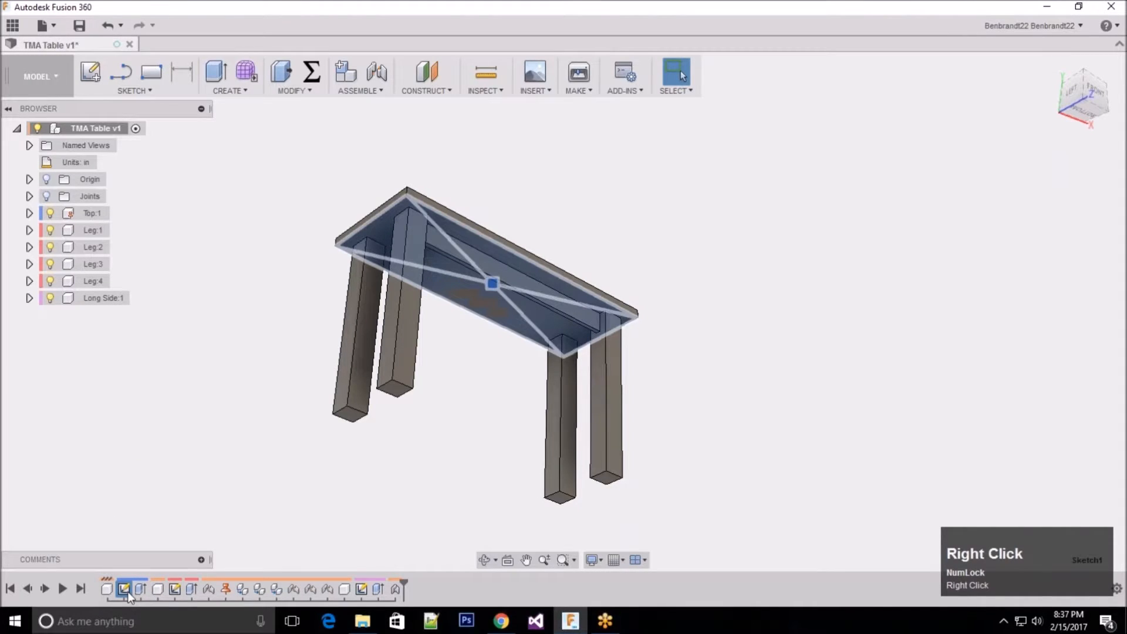
{"action": "left_click", "coordinate": [181, 489]}
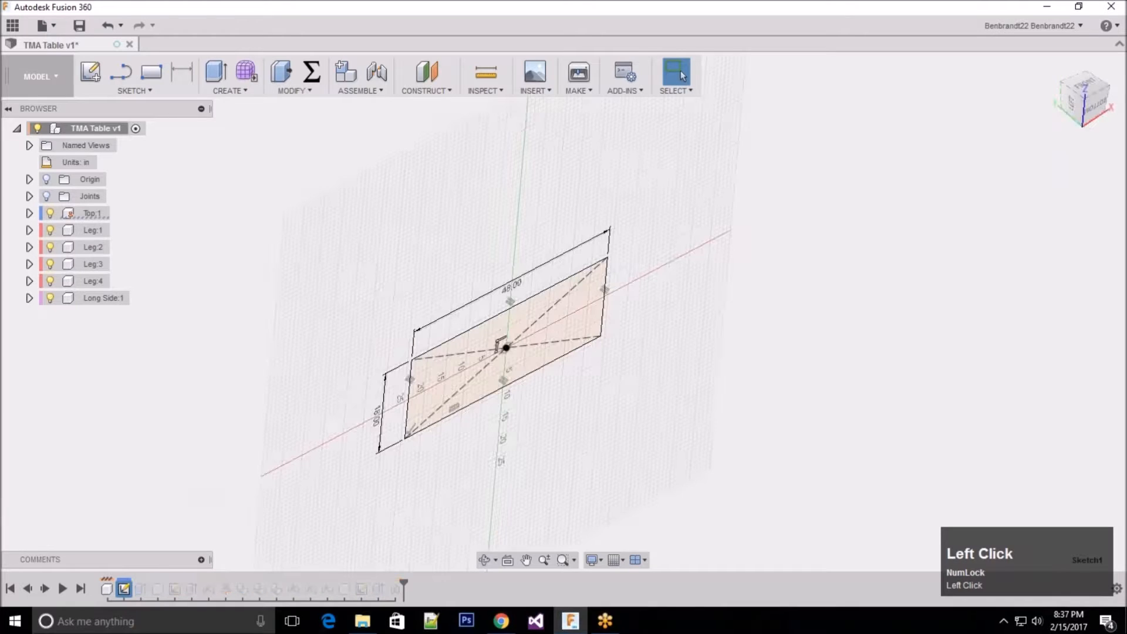
{"action": "key", "text": "Escape"}
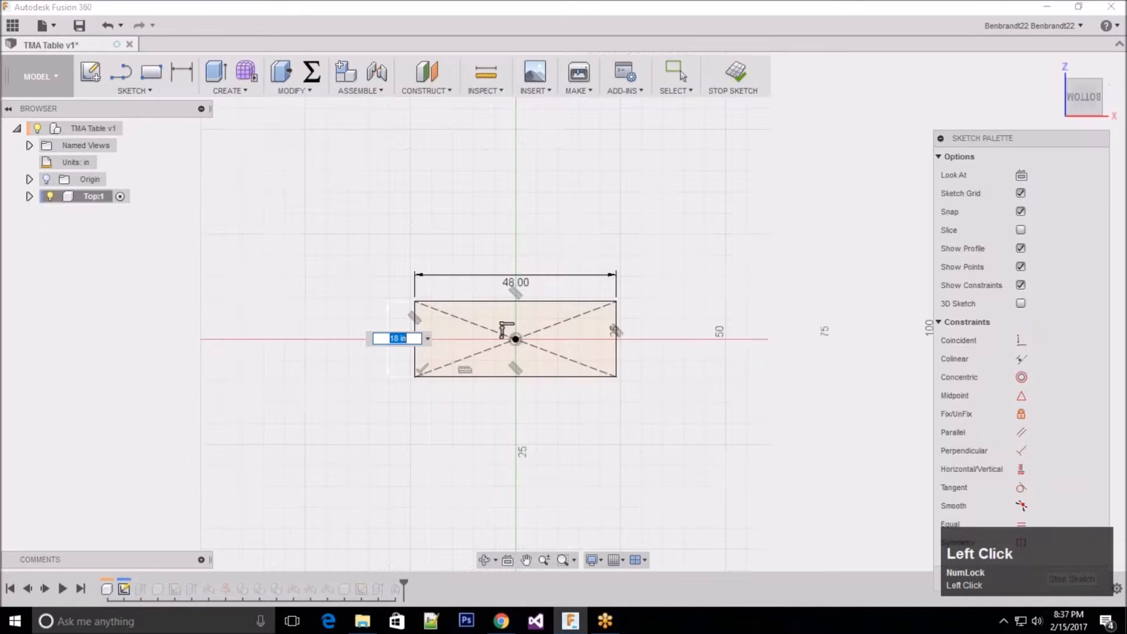
{"action": "double_click", "coordinate": [522, 280]}
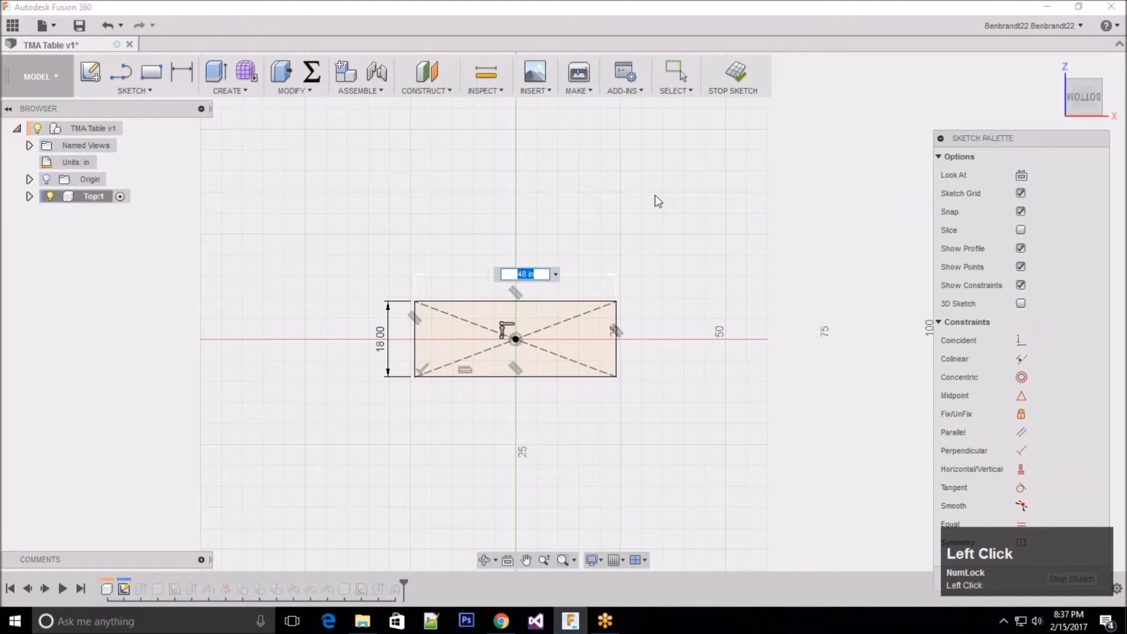
{"action": "type", "text": "5 ft"}
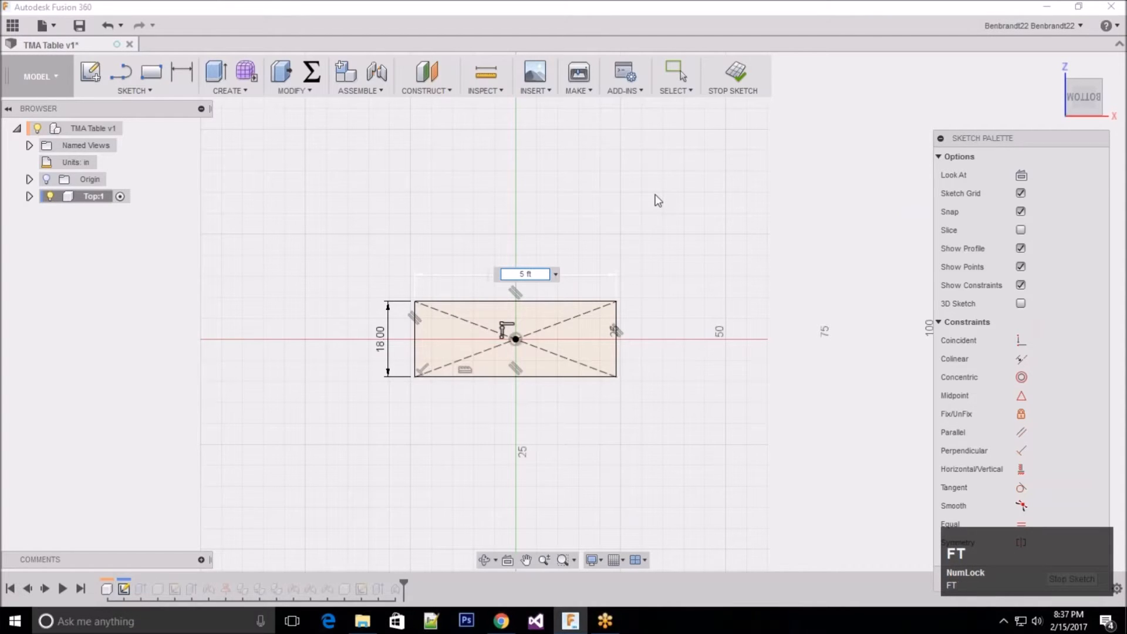
{"action": "key", "text": "Return"}
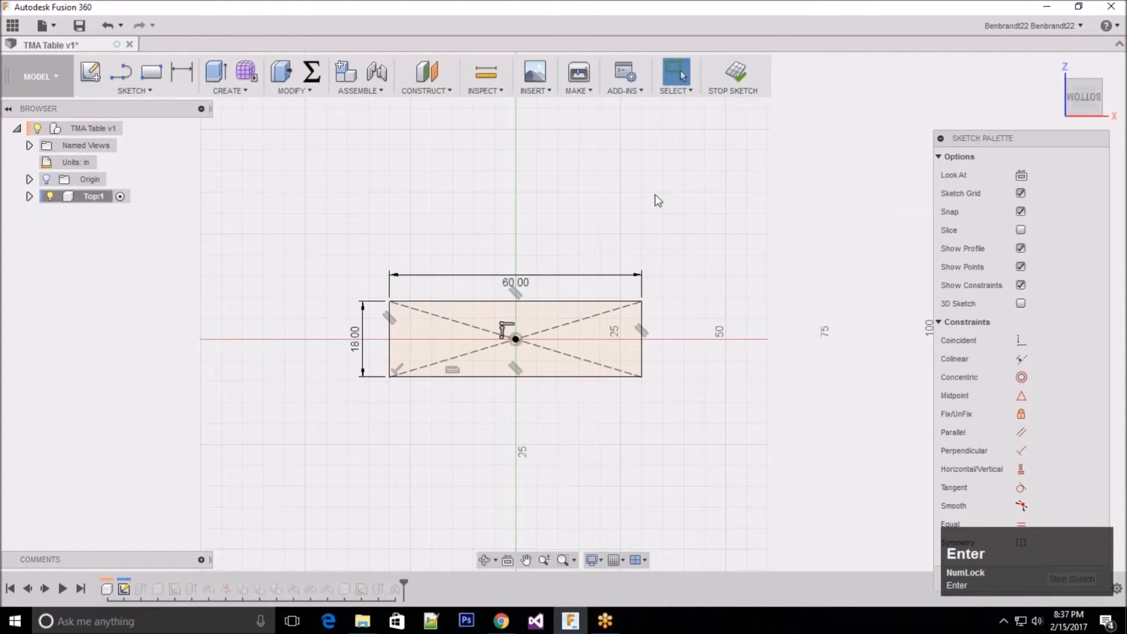
{"action": "left_click", "coordinate": [1083, 580]}
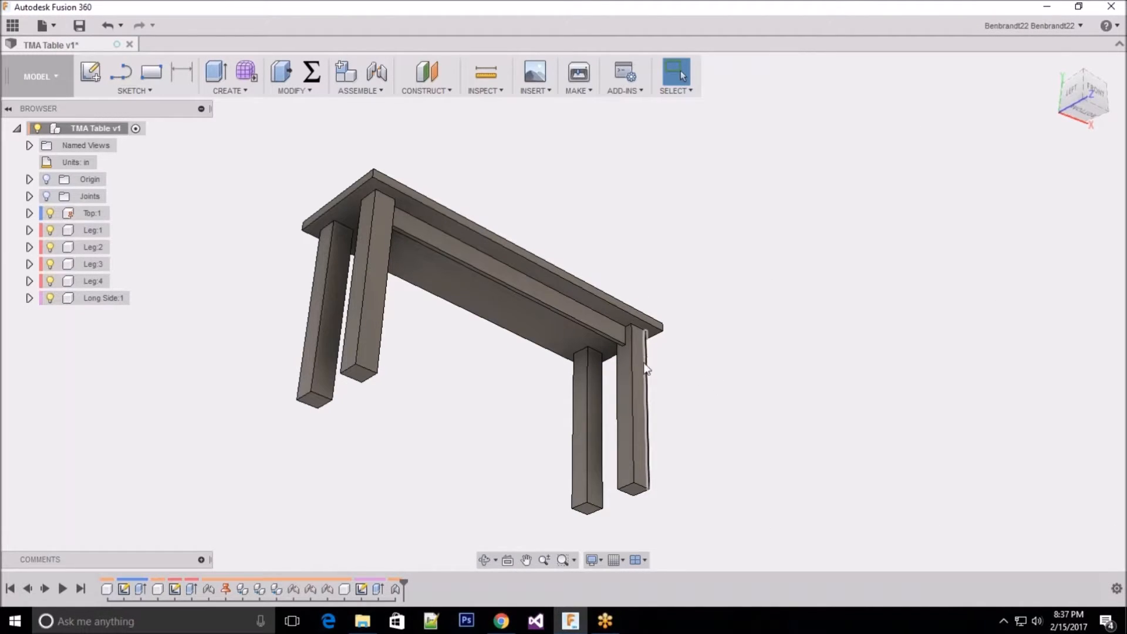
Step: Measure the length of the Long Side rail's lower edge
{"action": "middle_click_drag", "start_coordinate": [474, 151], "coordinate": [631, 283], "text": "shift"}
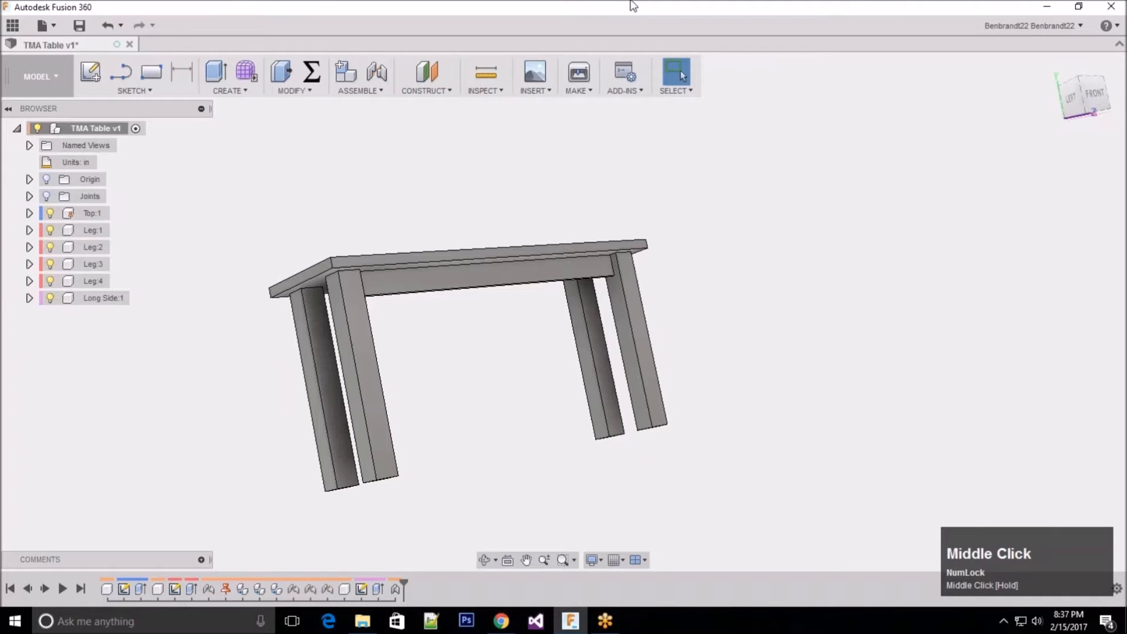
{"action": "left_click", "coordinate": [489, 78]}
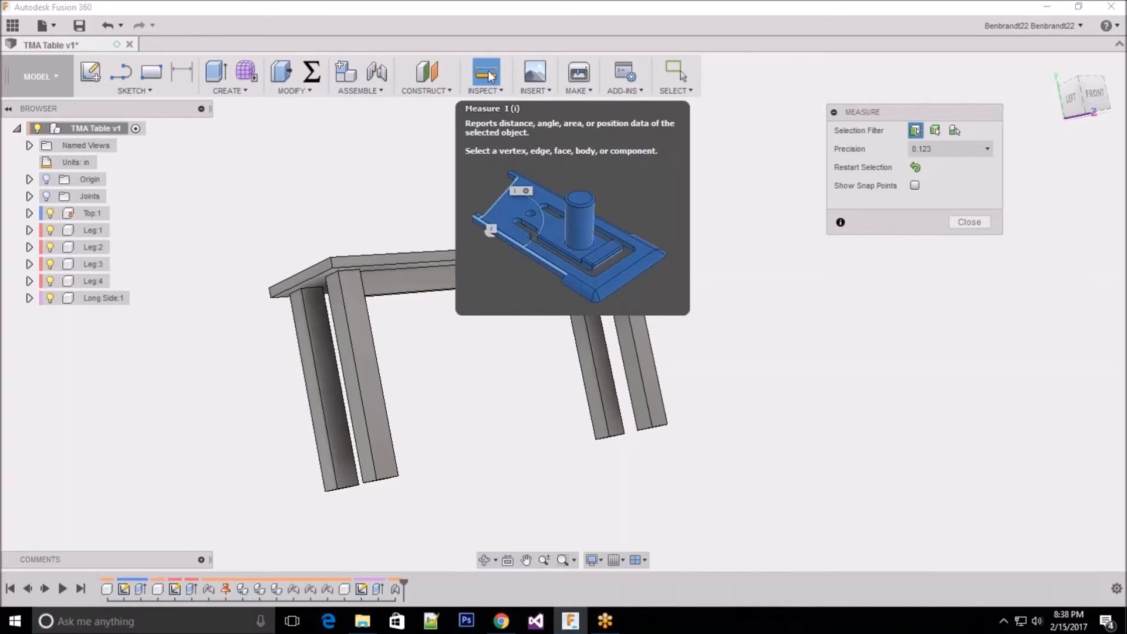
{"action": "middle_click_drag", "start_coordinate": [521, 355], "coordinate": [517, 323], "text": "shift"}
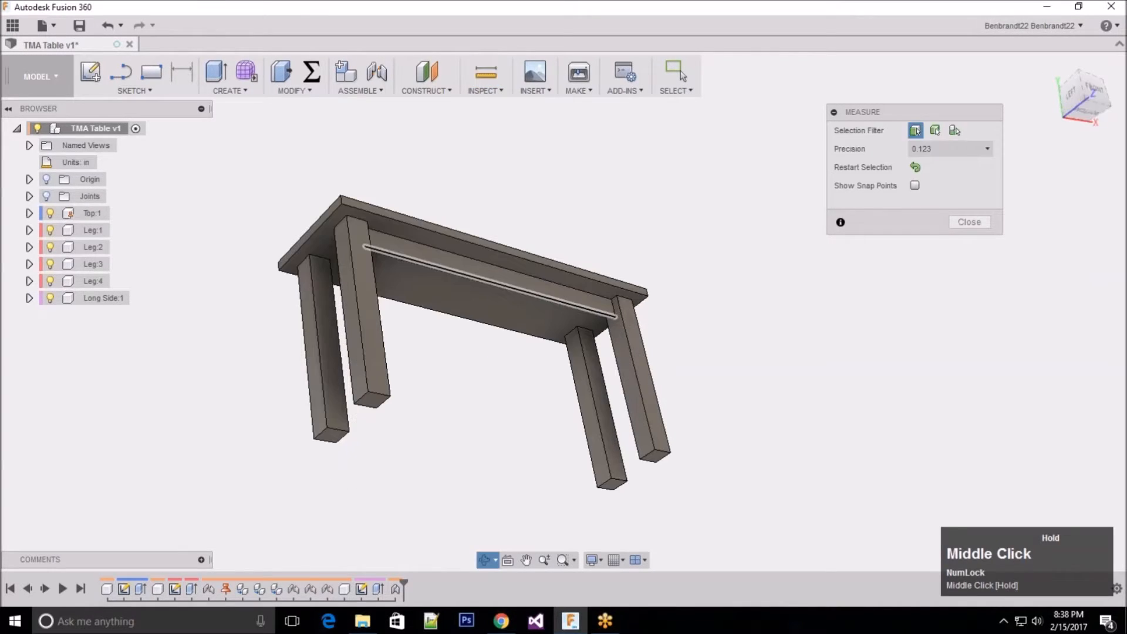
{"action": "scroll", "coordinate": [599, 330], "scroll_direction": "down", "scroll_amount": 4}
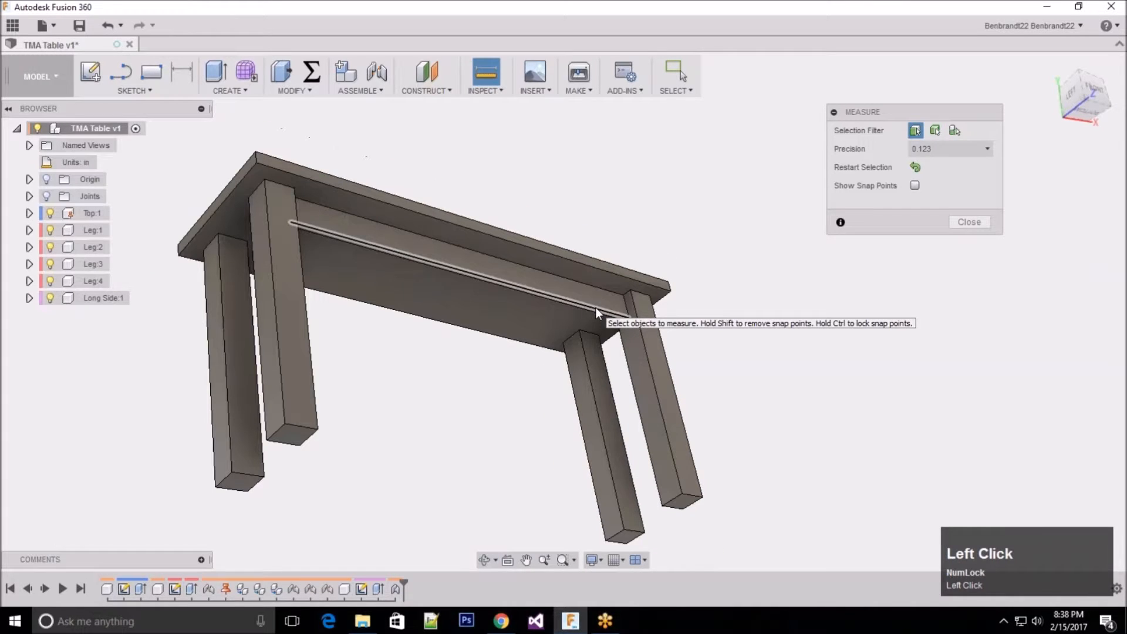
{"action": "left_click", "coordinate": [596, 307]}
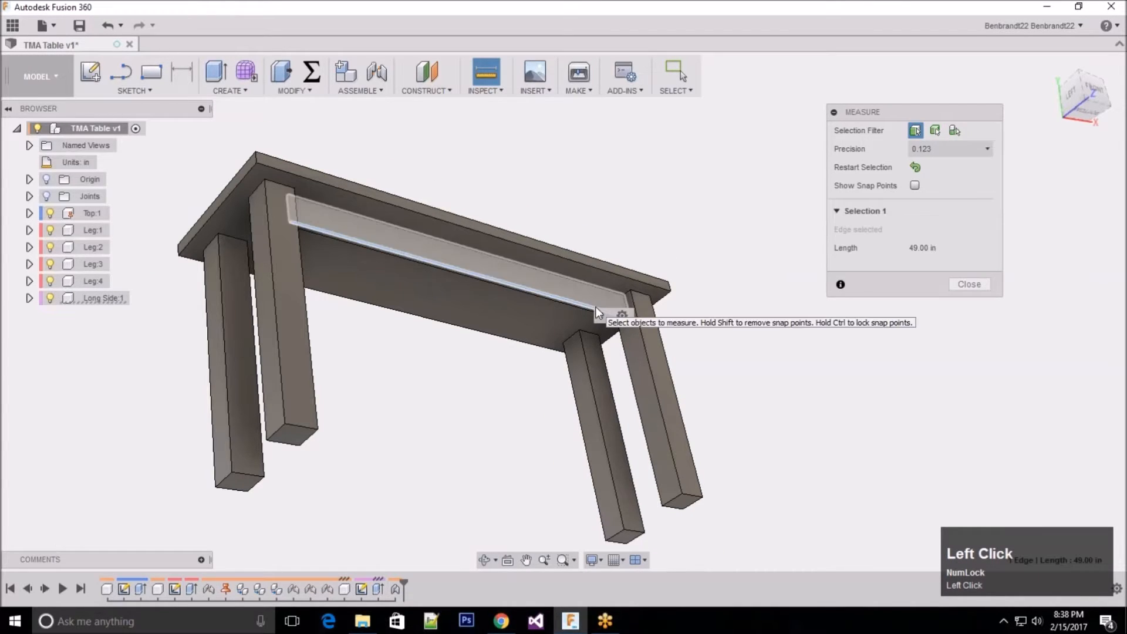
{"action": "mouse_move", "coordinate": [912, 115]}
{"action": "left_mouse_down"}
{"action": "mouse_move", "coordinate": [885, 112]}
{"action": "mouse_move", "coordinate": [906, 105]}
{"action": "left_mouse_up"}
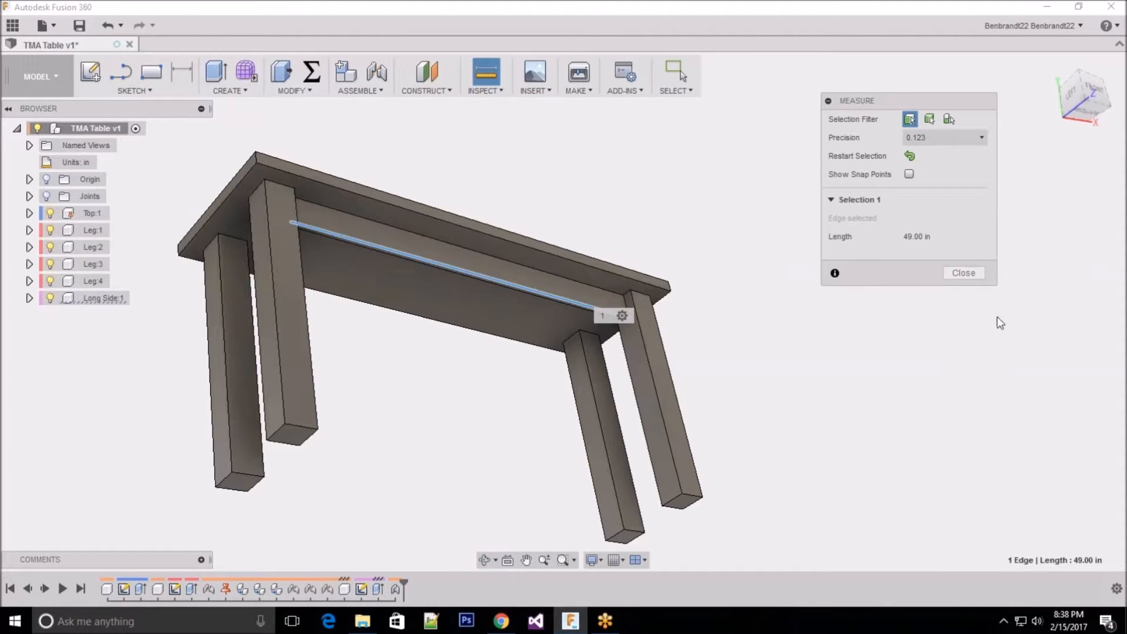
{"action": "left_click", "coordinate": [964, 273]}
Step: Show the assembly's joints to examine where the table parts are connected, and hide them again
{"action": "middle_click", "coordinate": [767, 312]}
{"action": "middle_click_drag", "start_coordinate": [798, 235], "coordinate": [458, 319], "text": "shift"}
{"action": "scroll", "coordinate": [714, 164], "scroll_direction": "up", "scroll_amount": 2}
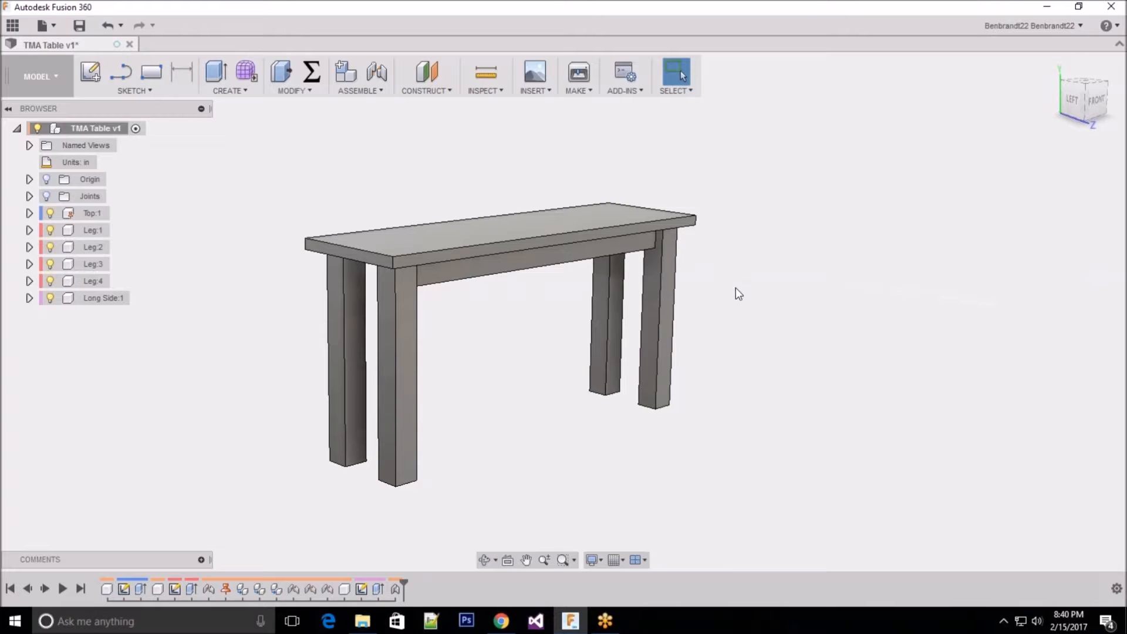
{"action": "mouse_move", "coordinate": [740, 249]}
{"action": "middle_mouse_down"}
{"action": "mouse_move", "coordinate": [734, 219]}
{"action": "mouse_move", "coordinate": [763, 199]}
{"action": "mouse_move", "coordinate": [740, 191]}
{"action": "mouse_move", "coordinate": [748, 247]}
{"action": "middle_mouse_up"}
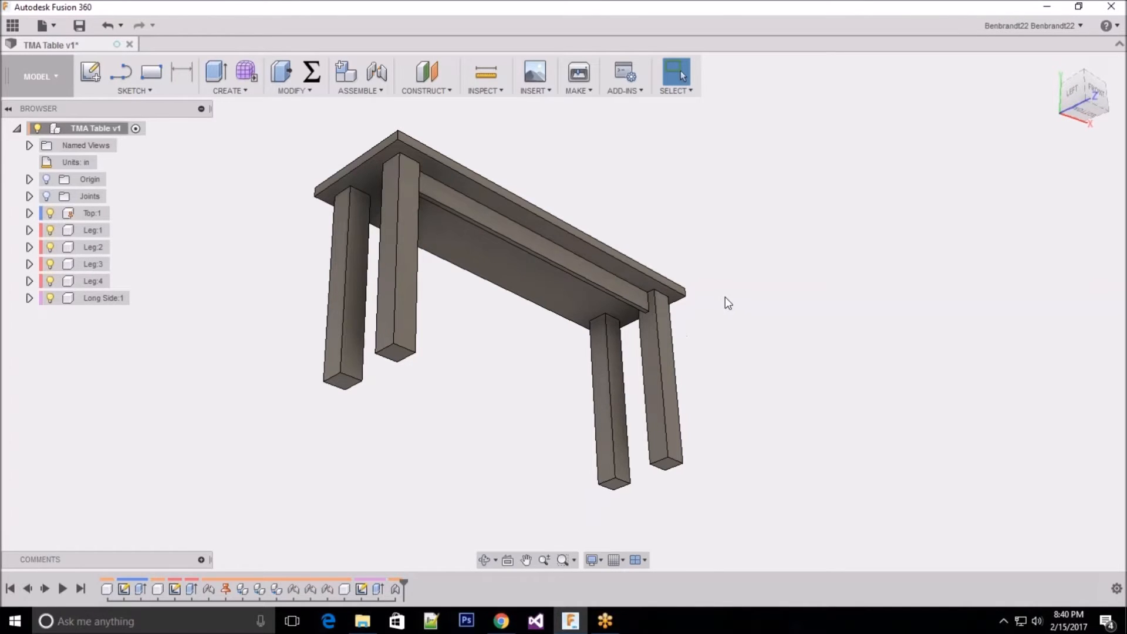
{"action": "left_click", "coordinate": [46, 196]}
{"action": "middle_click_drag", "start_coordinate": [831, 181], "coordinate": [810, 192]}
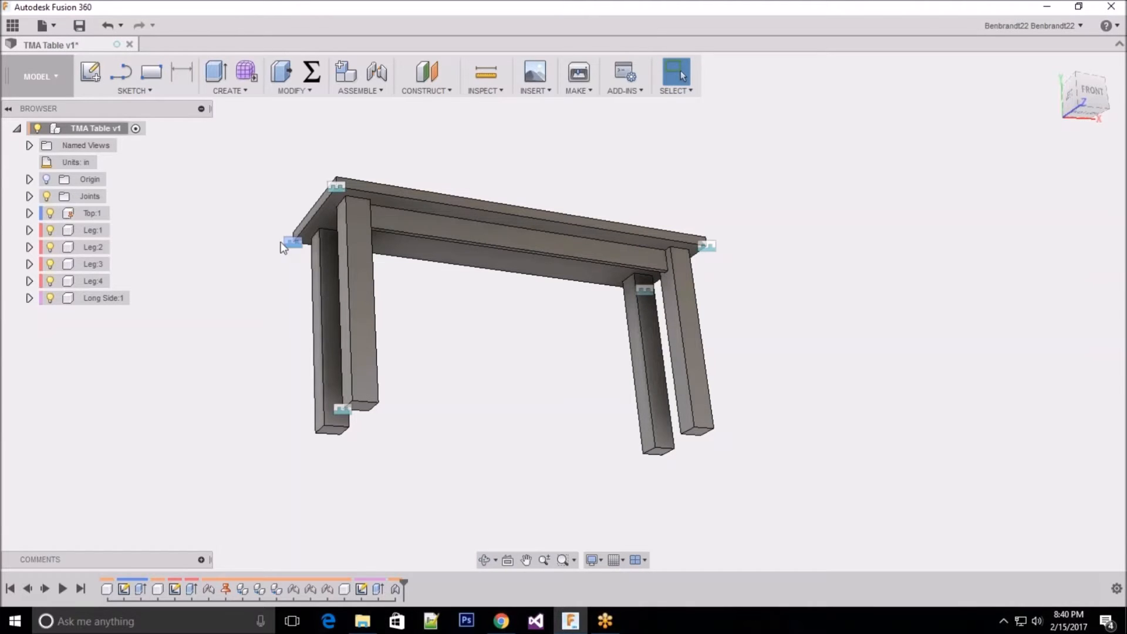
{"action": "left_click", "coordinate": [404, 239]}
{"action": "left_click_drag", "start_coordinate": [403, 237], "coordinate": [417, 227]}
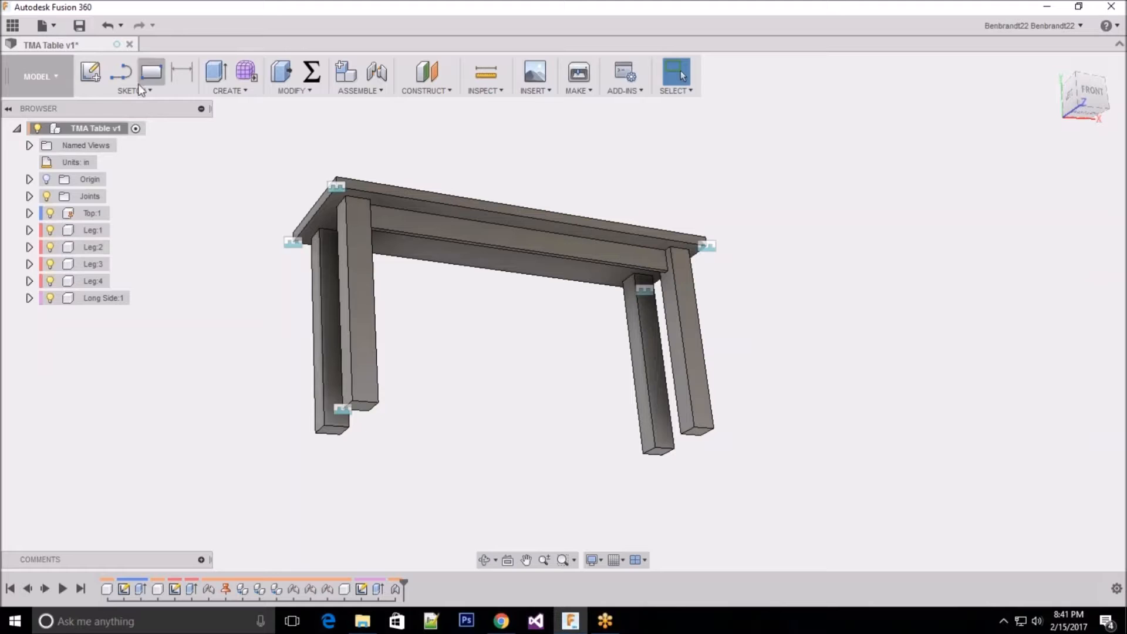
{"action": "left_click", "coordinate": [46, 197]}
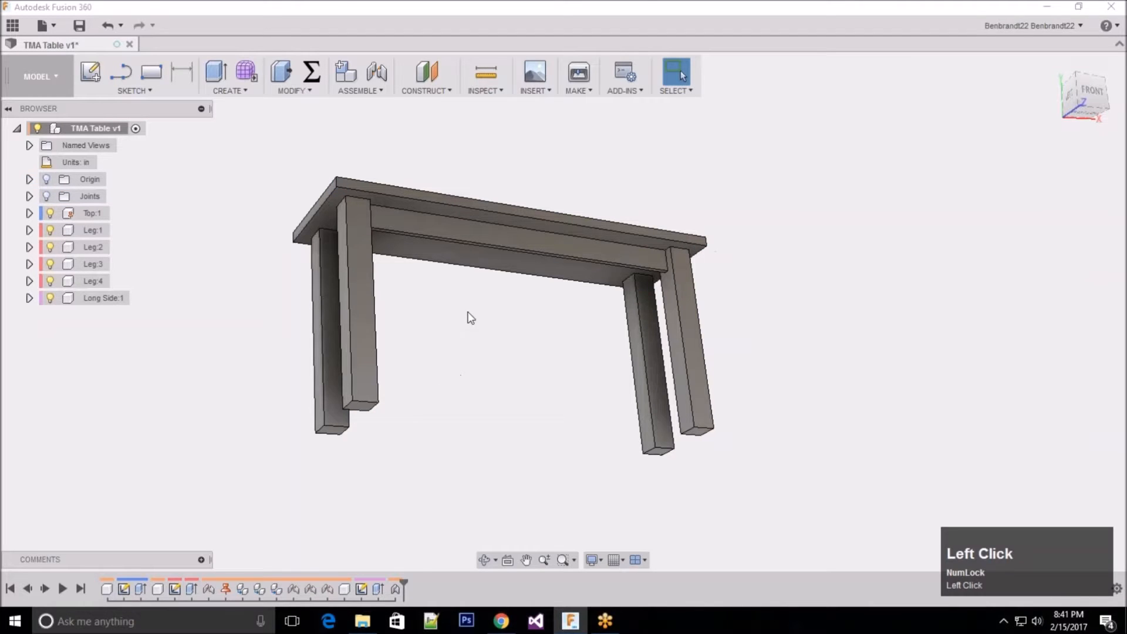
Step: Activate the Leg:1 component for editing
{"action": "middle_click_drag", "start_coordinate": [539, 133], "coordinate": [529, 187], "text": "shift"}
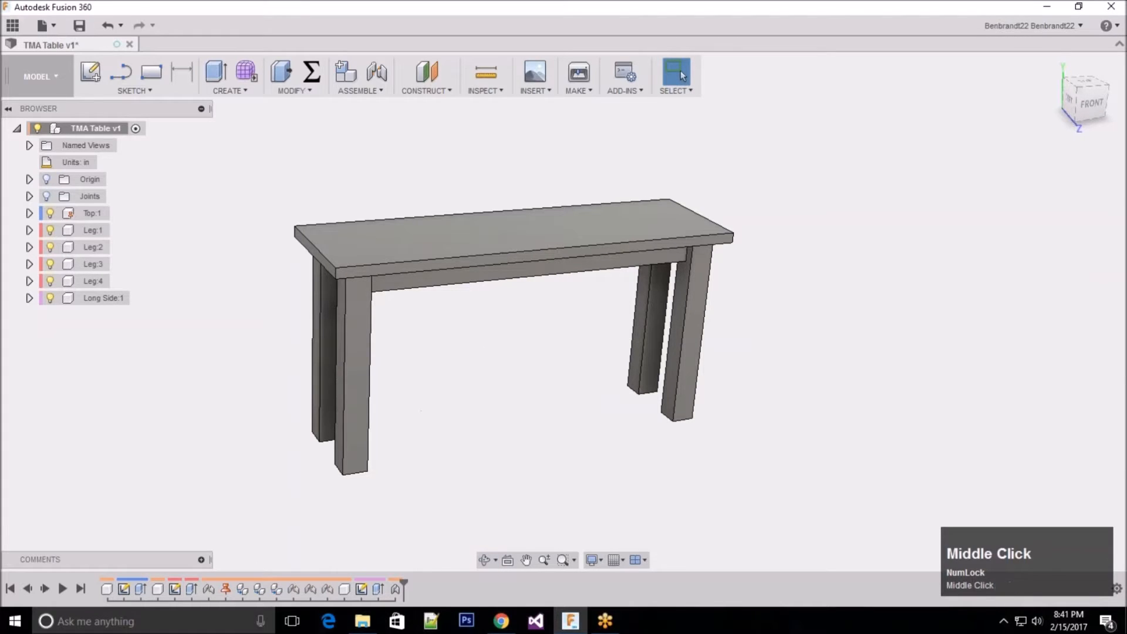
{"action": "middle_click_drag", "start_coordinate": [484, 350], "coordinate": [495, 352], "text": "shift"}
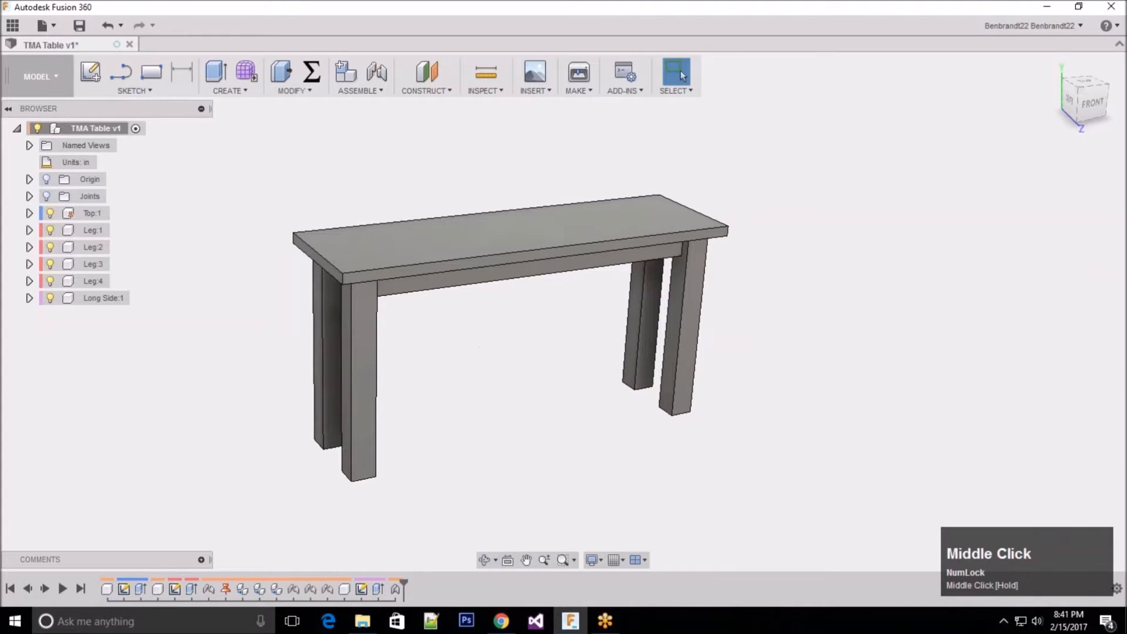
{"action": "left_click", "coordinate": [92, 234]}
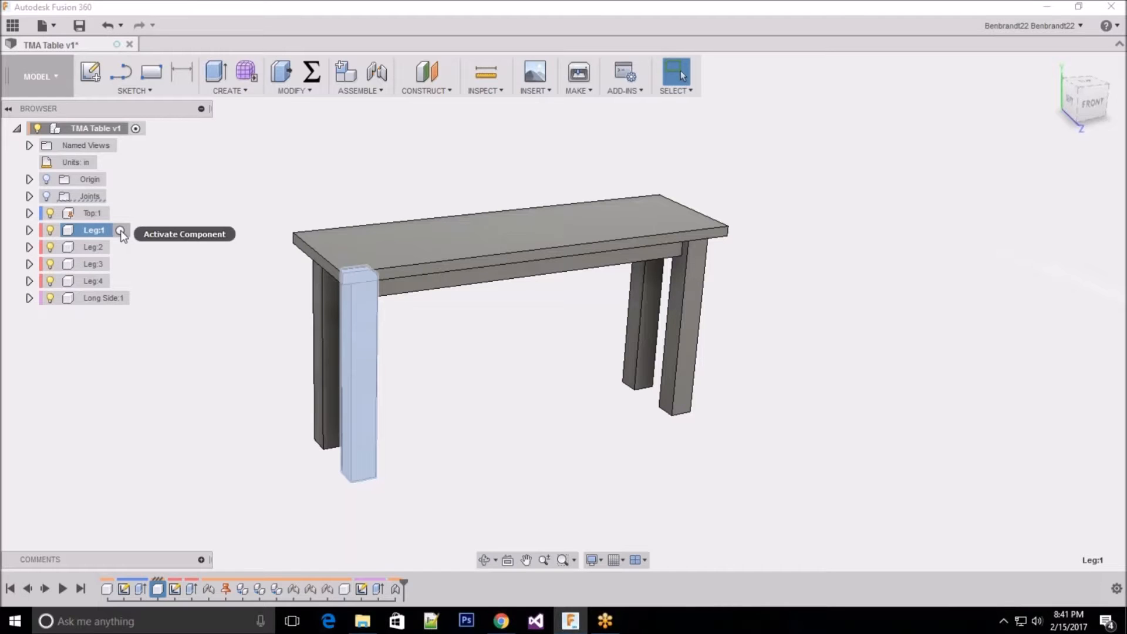
{"action": "left_click", "coordinate": [121, 231]}
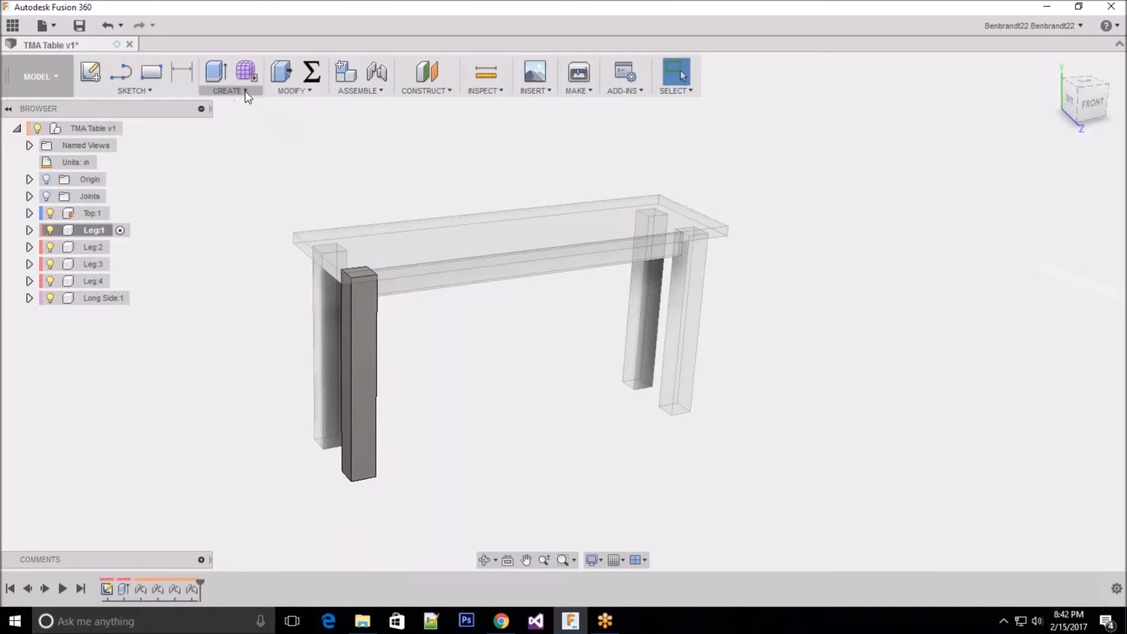
Step: Chamfer the four long vertical edges of Leg:1 with an equal distance of 0.5 in, and reactivate the top-level TMA Table assembly
{"action": "left_click", "coordinate": [300, 92]}
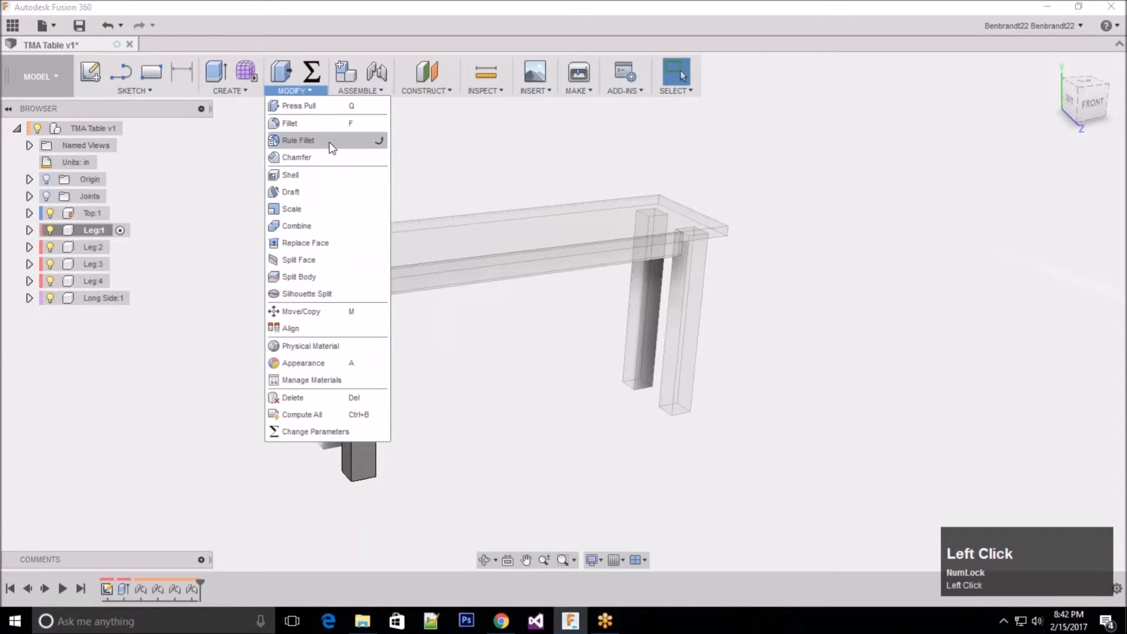
{"action": "left_click", "coordinate": [324, 159]}
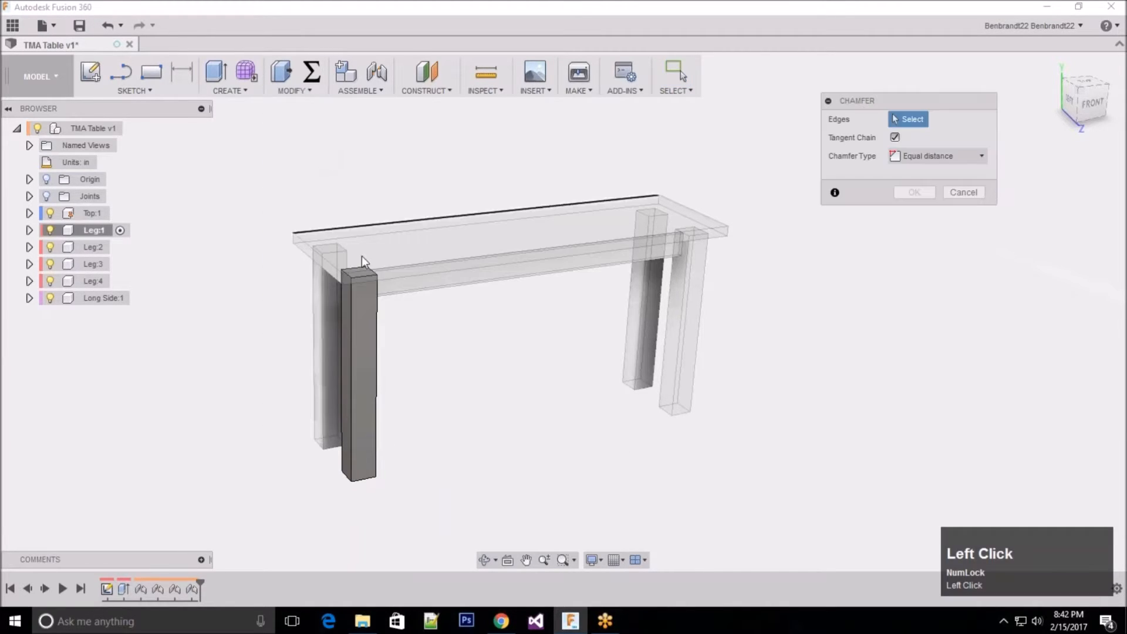
{"action": "middle_click_drag", "start_coordinate": [411, 385], "coordinate": [413, 429], "text": "shift"}
{"action": "scroll", "coordinate": [414, 438], "scroll_direction": "up", "scroll_amount": 3}
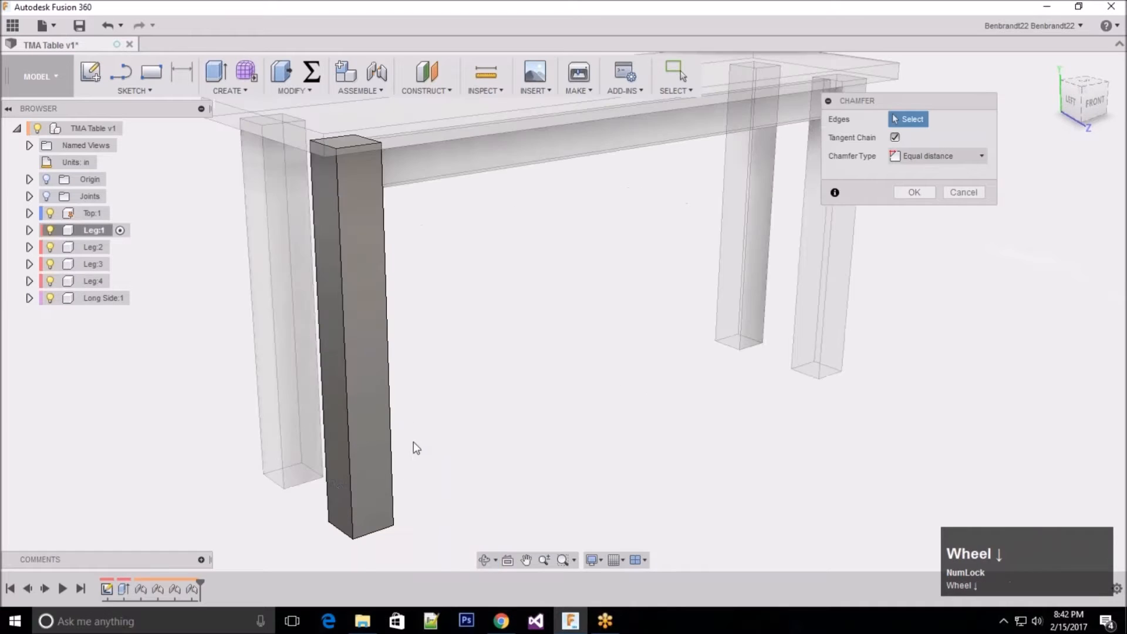
{"action": "left_click", "coordinate": [348, 484]}
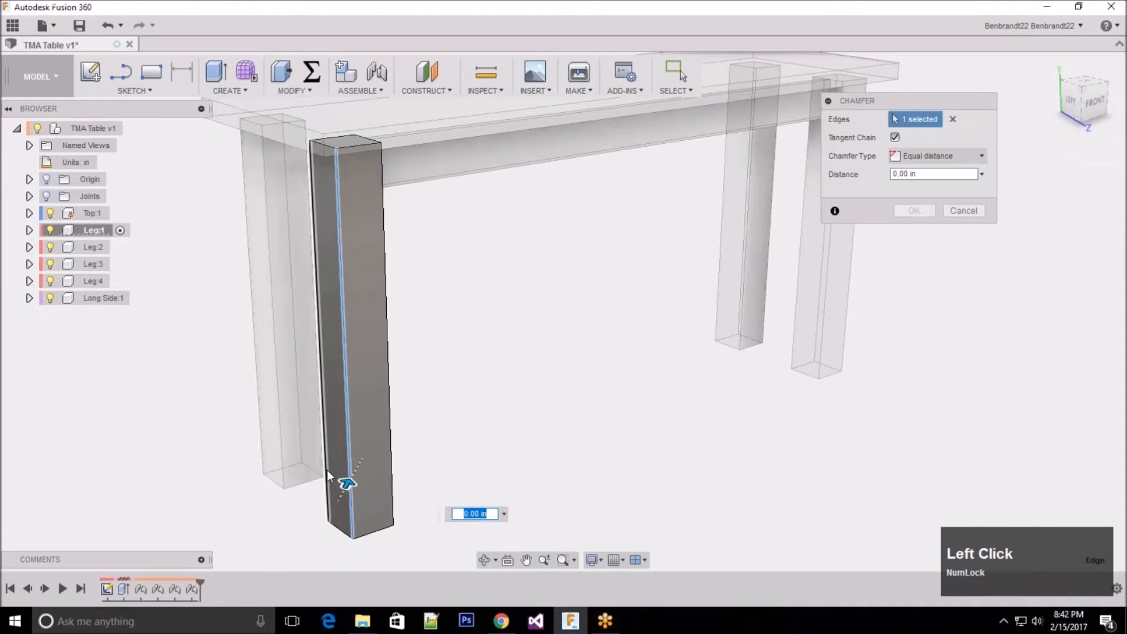
{"action": "left_click", "coordinate": [323, 467]}
{"action": "left_click", "coordinate": [394, 456]}
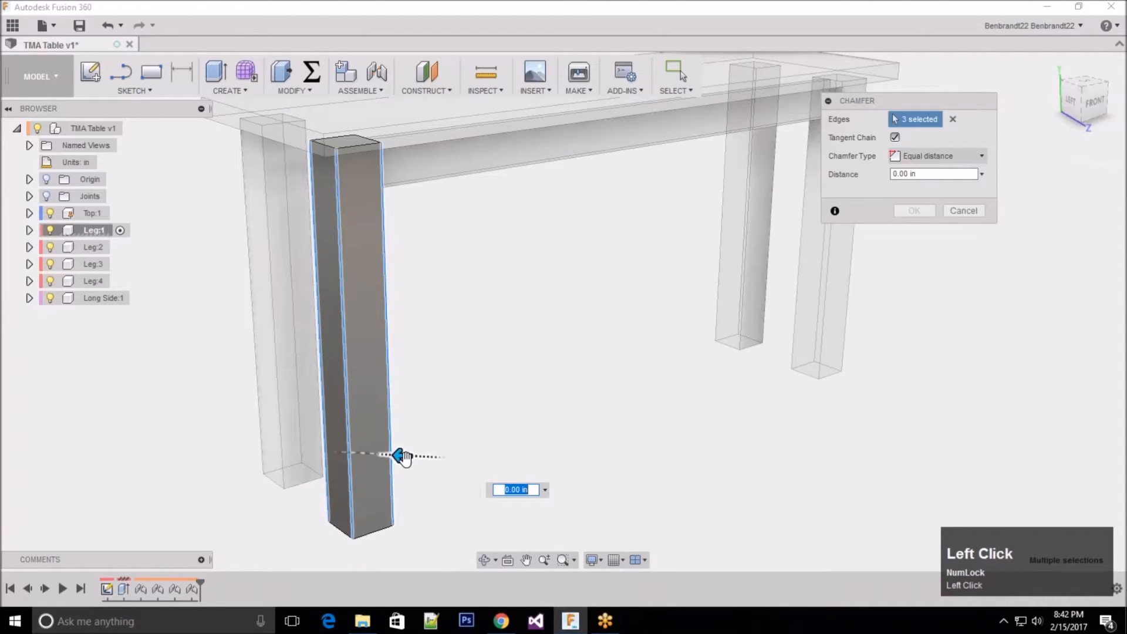
{"action": "left_click", "coordinate": [368, 445]}
{"action": "type", "text": ".5"}
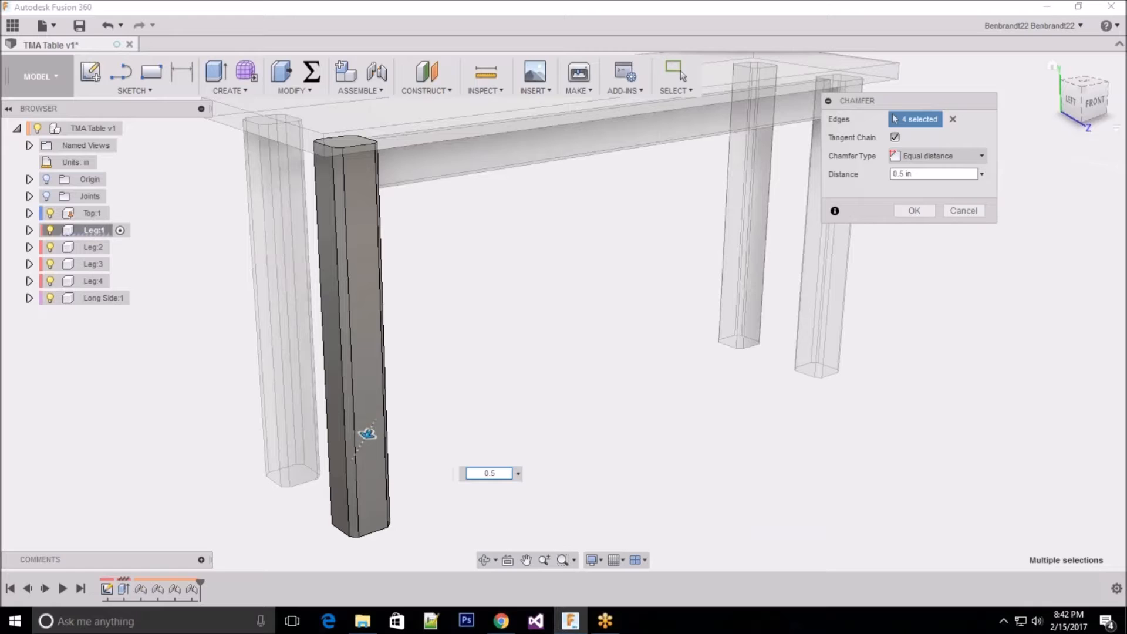
{"action": "left_click", "coordinate": [914, 211]}
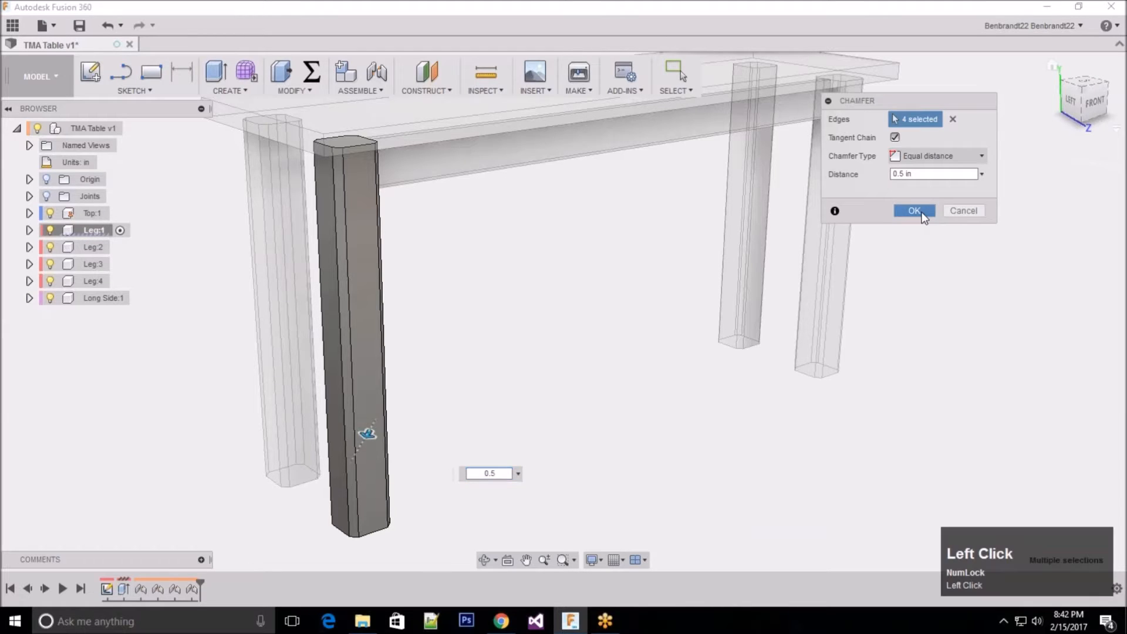
{"action": "left_click", "coordinate": [85, 129]}
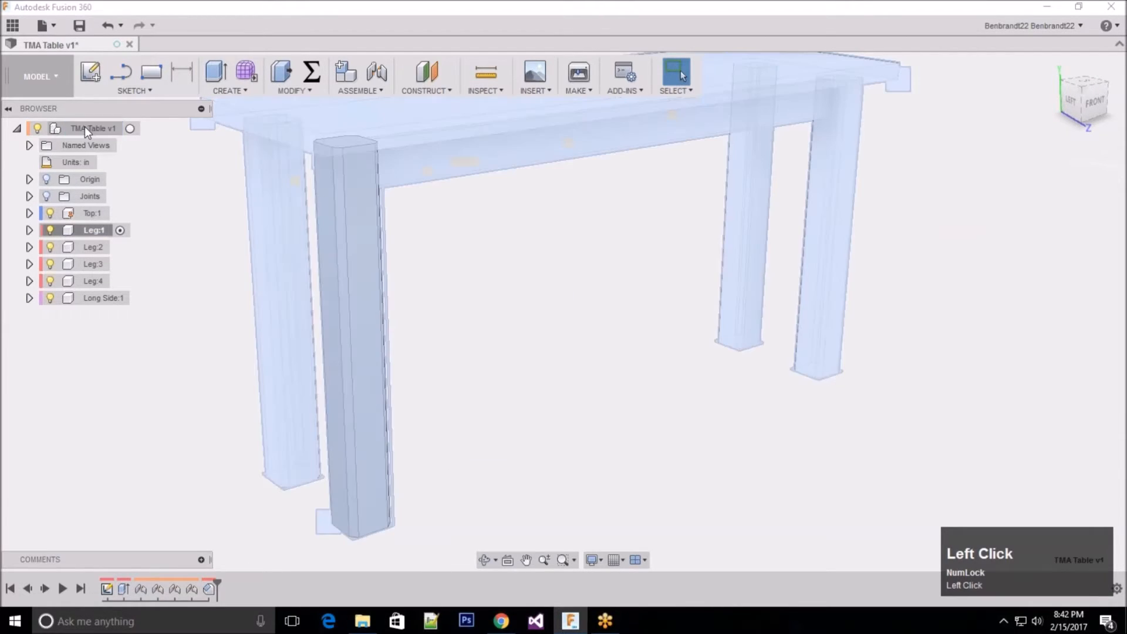
{"action": "left_click", "coordinate": [130, 128]}
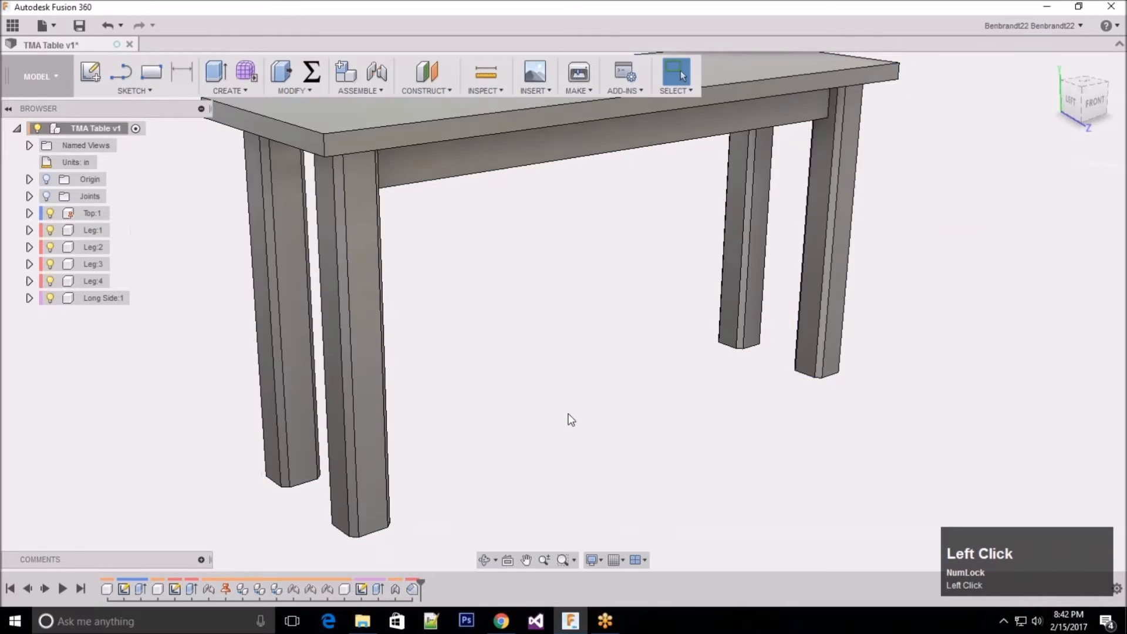
Step: Examine the chamfers on all four legs and the fit of the Long Side rail from above, below and behind
{"action": "scroll", "coordinate": [567, 414], "scroll_direction": "up", "scroll_amount": 3}
{"action": "scroll", "coordinate": [569, 418], "scroll_direction": "down", "scroll_amount": 1}
{"action": "middle_click_drag", "start_coordinate": [572, 415], "coordinate": [539, 364], "text": "shift"}
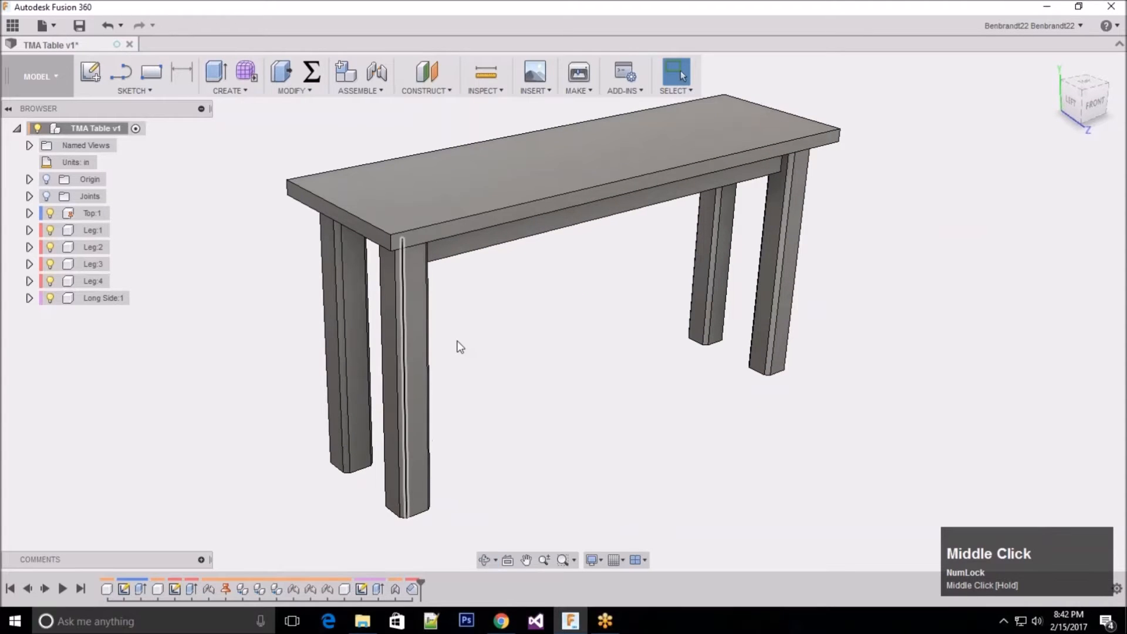
{"action": "middle_click_drag", "start_coordinate": [693, 352], "coordinate": [566, 381], "text": "shift"}
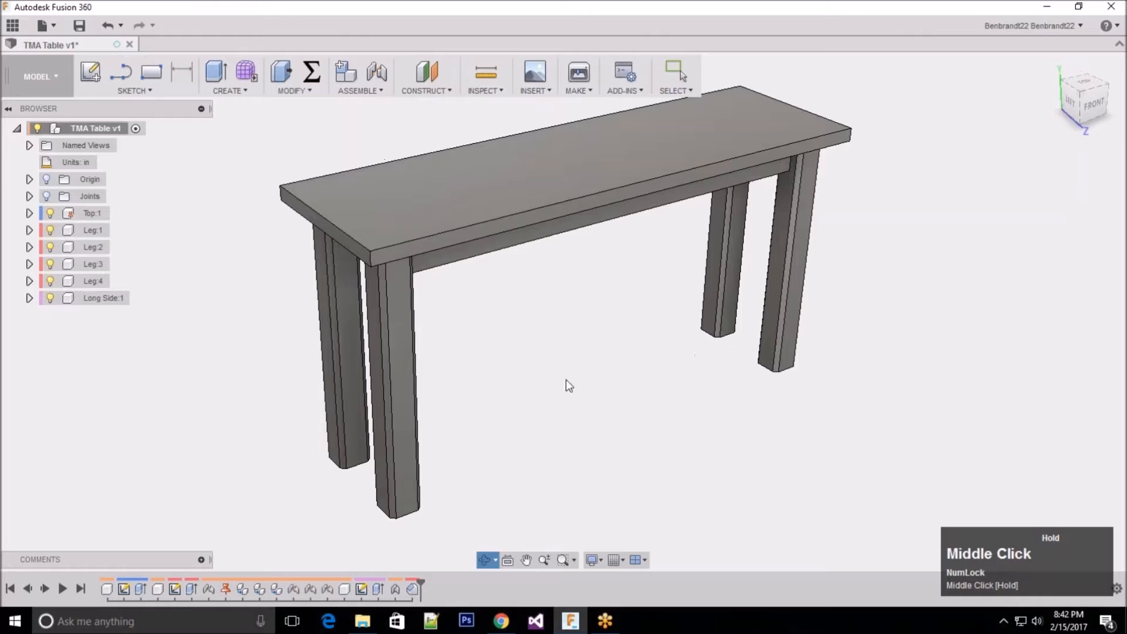
{"action": "scroll", "coordinate": [195, 345], "scroll_direction": "up", "scroll_amount": 2}
{"action": "mouse_move", "coordinate": [397, 332]}
{"action": "middle_mouse_down", "text": "shift"}
{"action": "mouse_move", "coordinate": [443, 317]}
{"action": "mouse_move", "coordinate": [411, 320]}
{"action": "middle_mouse_up", "text": "shift"}
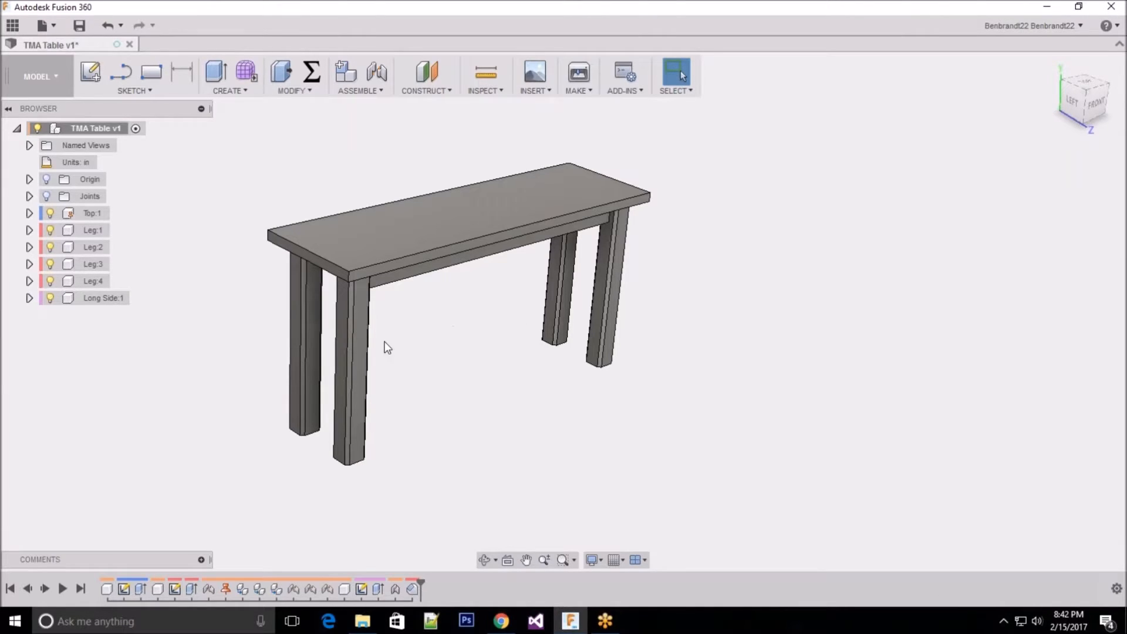
{"action": "scroll", "coordinate": [478, 441], "scroll_direction": "up", "scroll_amount": 1}
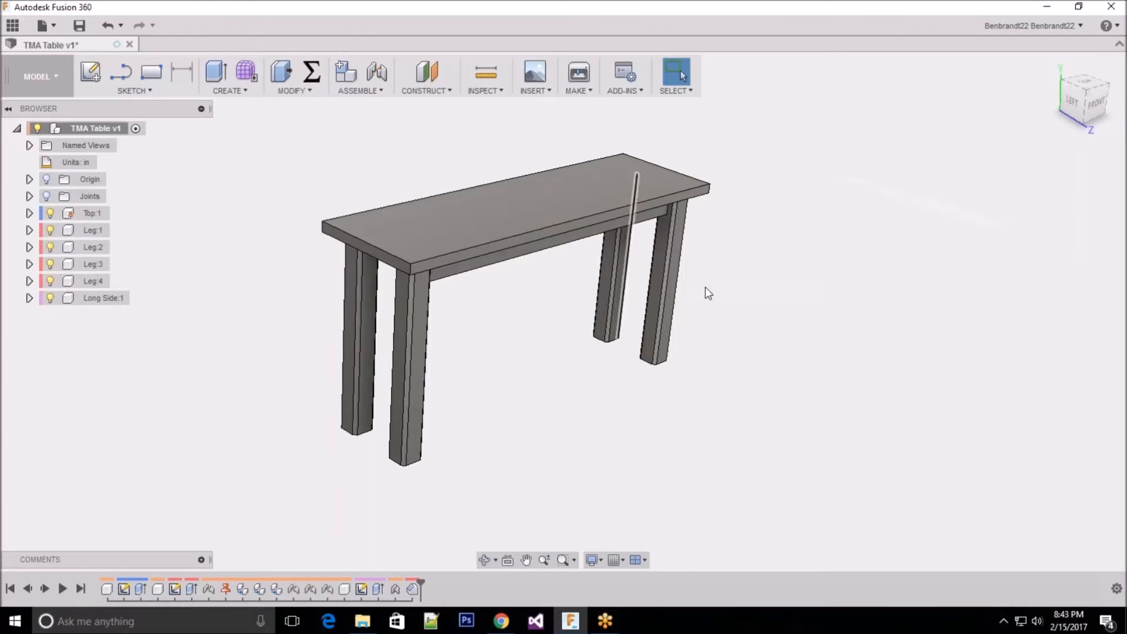
{"action": "middle_click_drag", "start_coordinate": [485, 327], "coordinate": [510, 300], "text": "shift"}
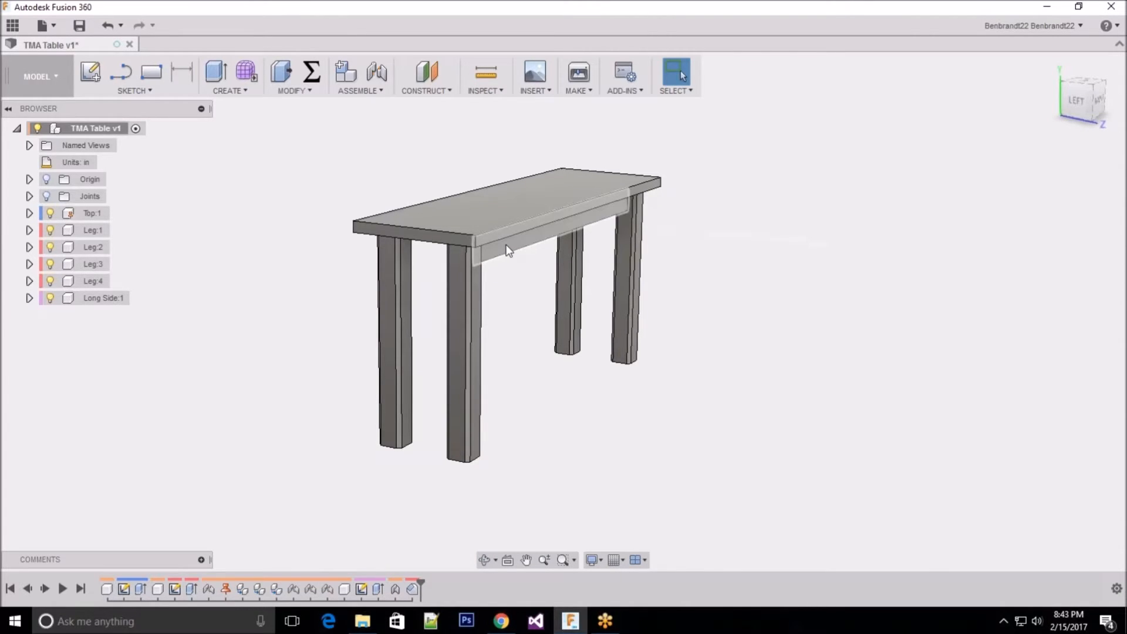
{"action": "left_click", "coordinate": [508, 250]}
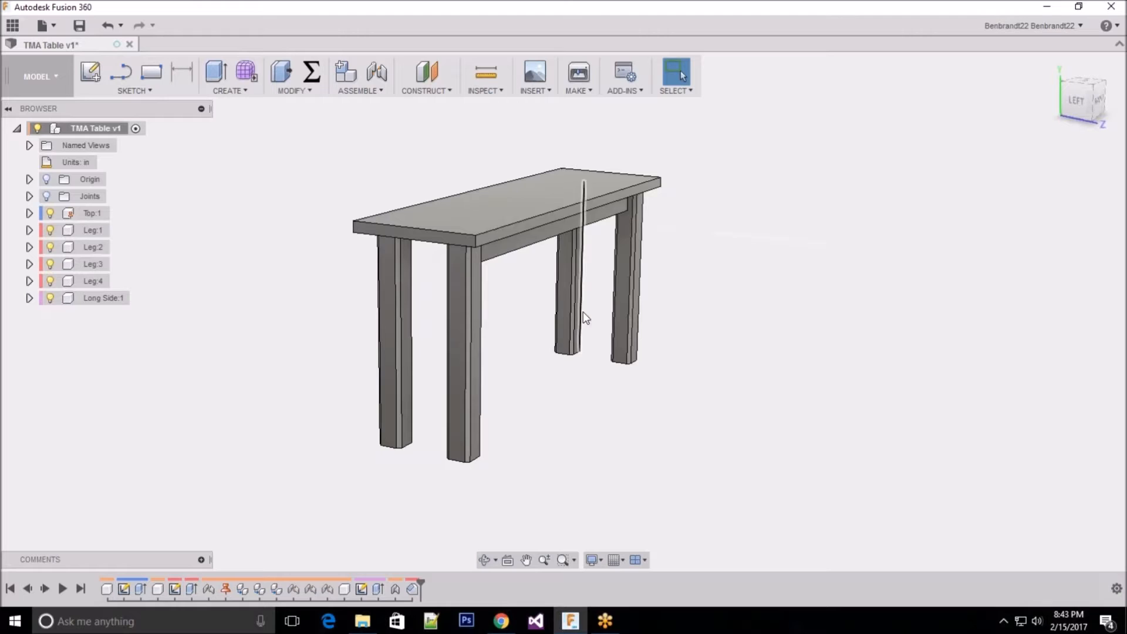
{"action": "middle_click_drag", "start_coordinate": [521, 241], "coordinate": [498, 169]}
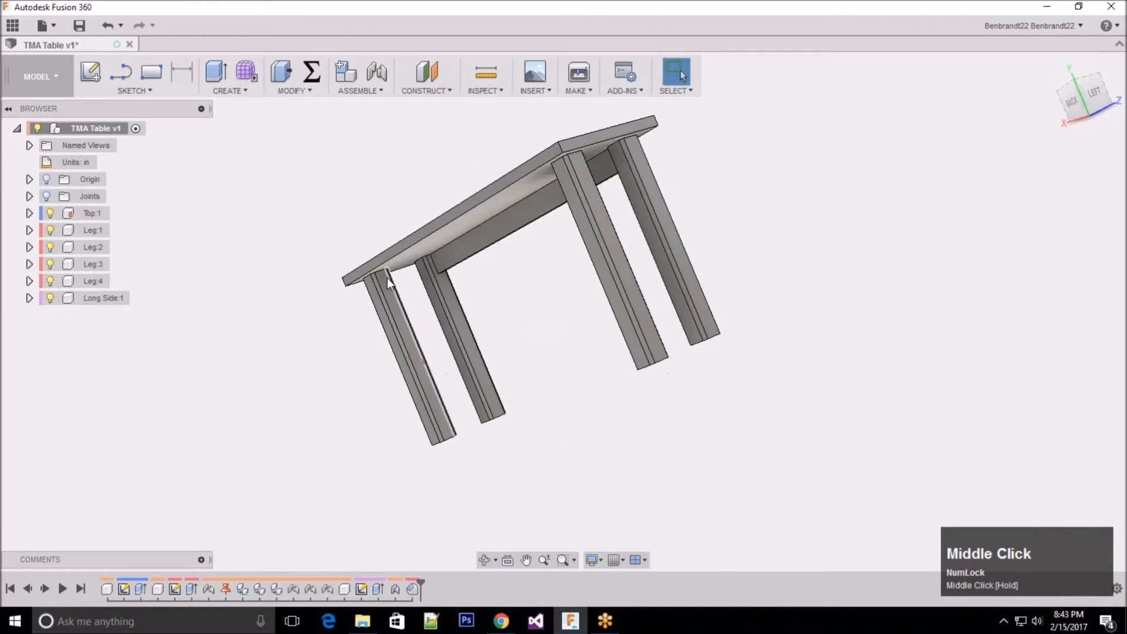
{"action": "middle_click_drag", "start_coordinate": [591, 200], "coordinate": [417, 231]}
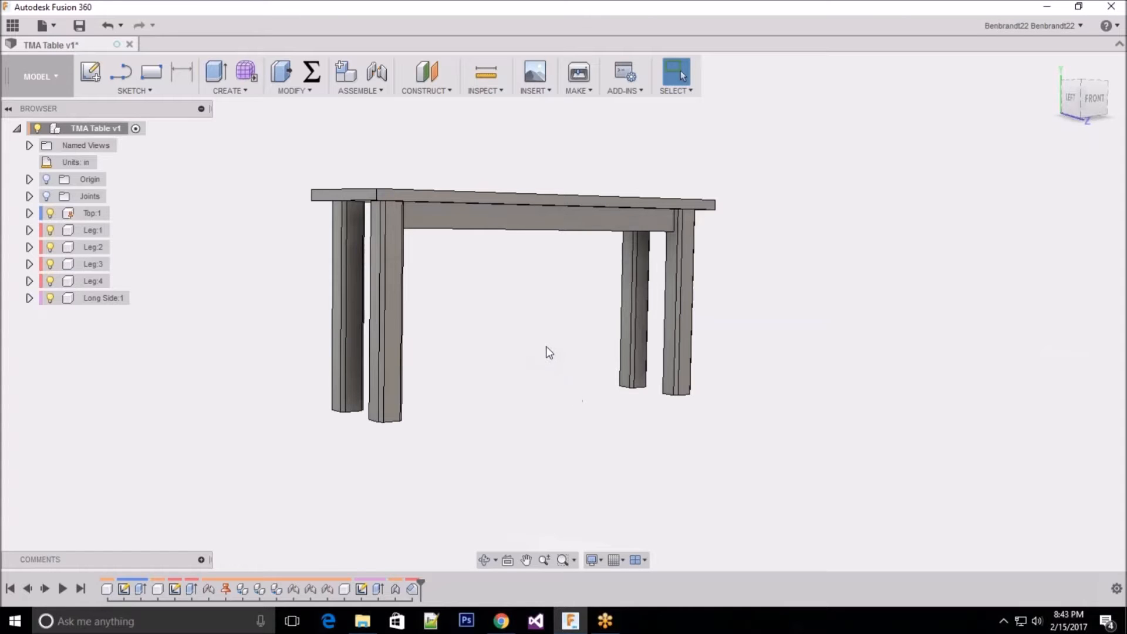
{"action": "middle_click_drag", "start_coordinate": [429, 290], "coordinate": [446, 262]}
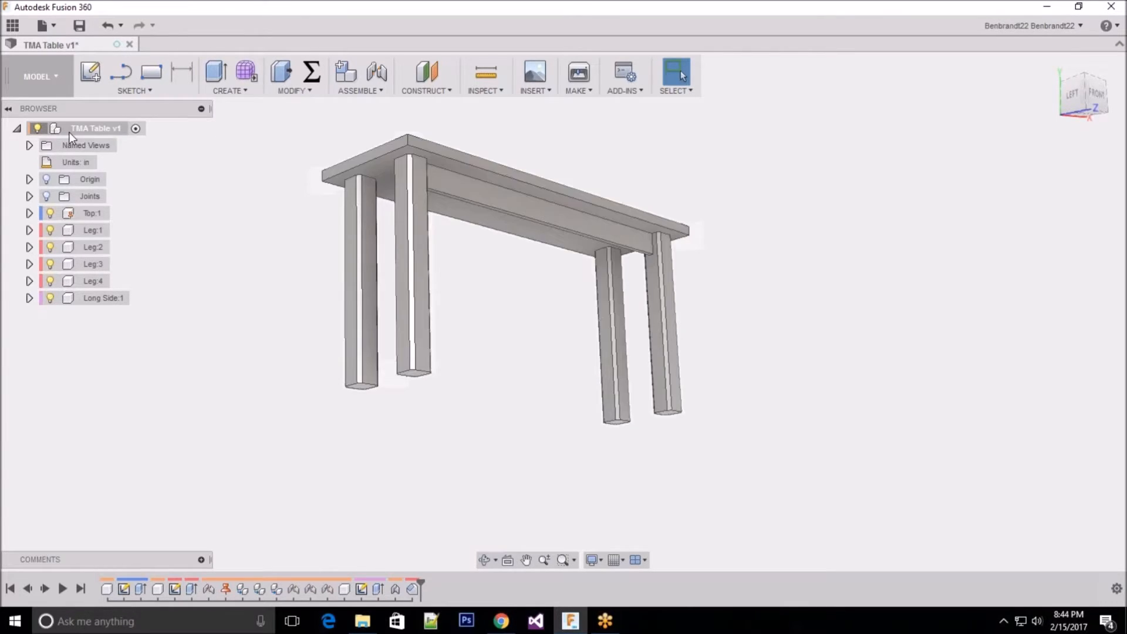
Step: Highlight the whole TMA Table assembly and the single component Leg:1 to examine the component structure
{"action": "left_click", "coordinate": [96, 129]}
{"action": "left_click", "coordinate": [18, 128]}
{"action": "left_click", "coordinate": [18, 129]}
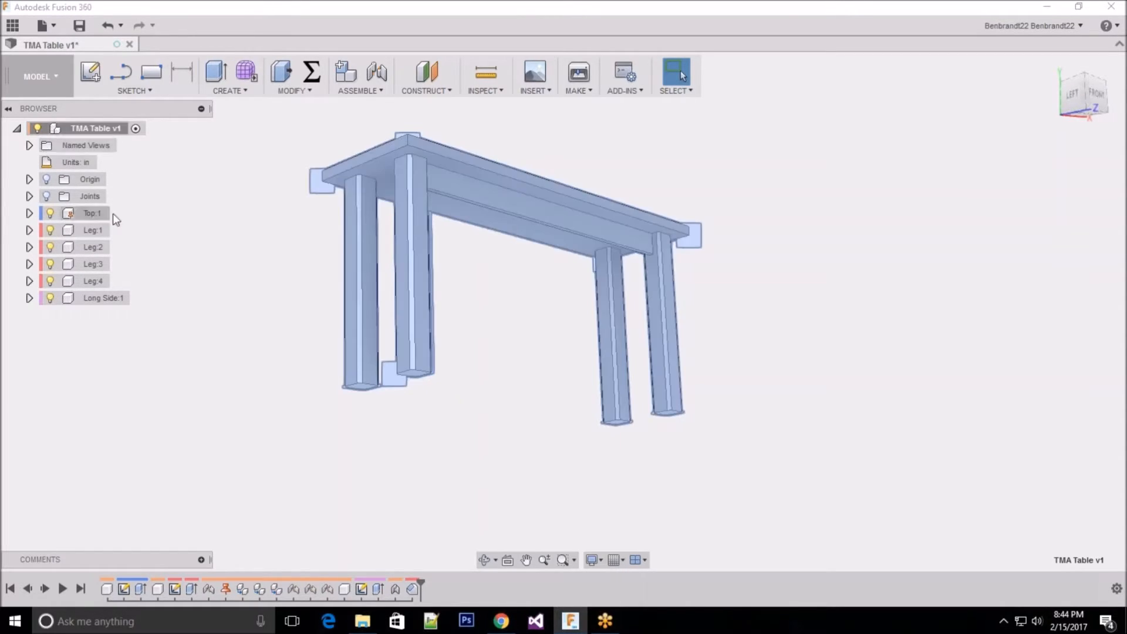
{"action": "left_click", "coordinate": [78, 231]}
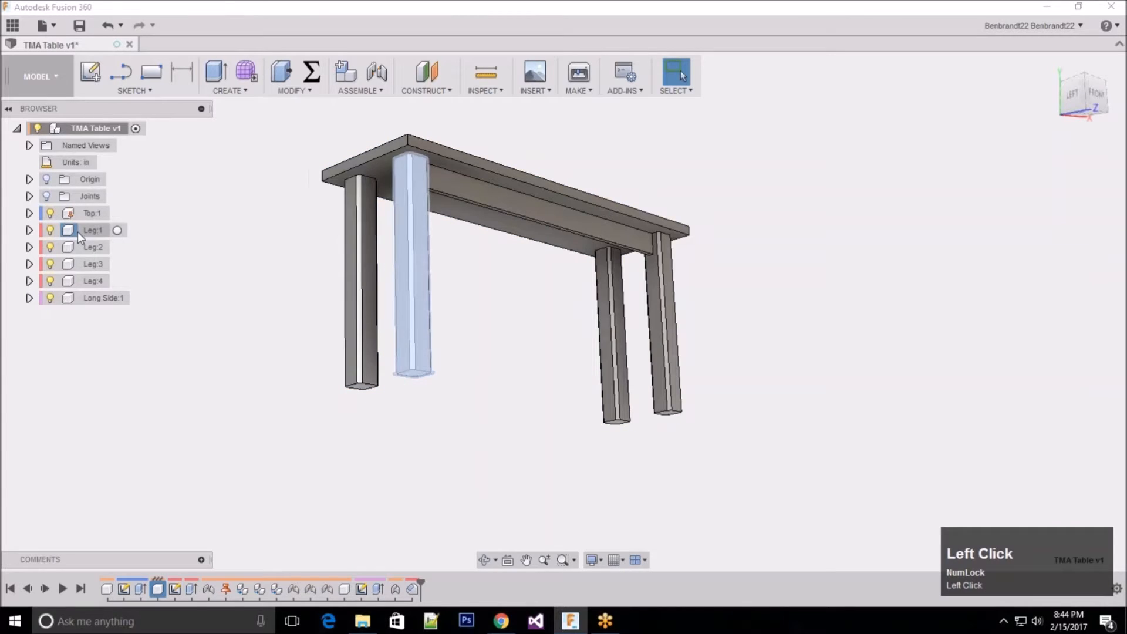
Step: Activate the Leg:1 component and start a new sketch on its bottom end face
{"action": "left_click", "coordinate": [29, 231]}
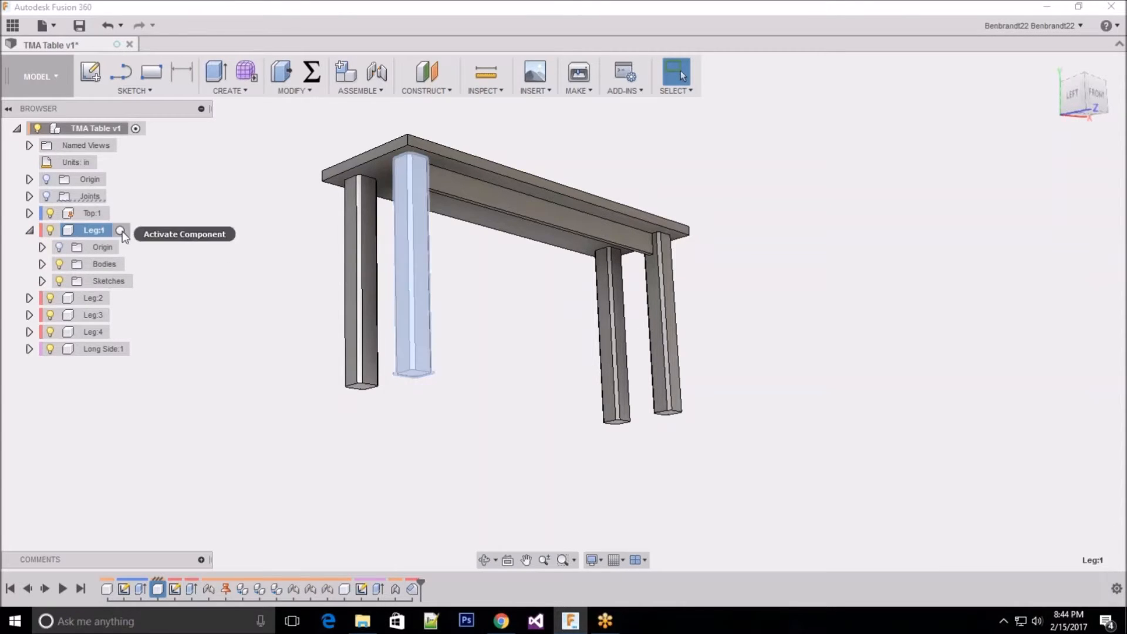
{"action": "left_click", "coordinate": [121, 230]}
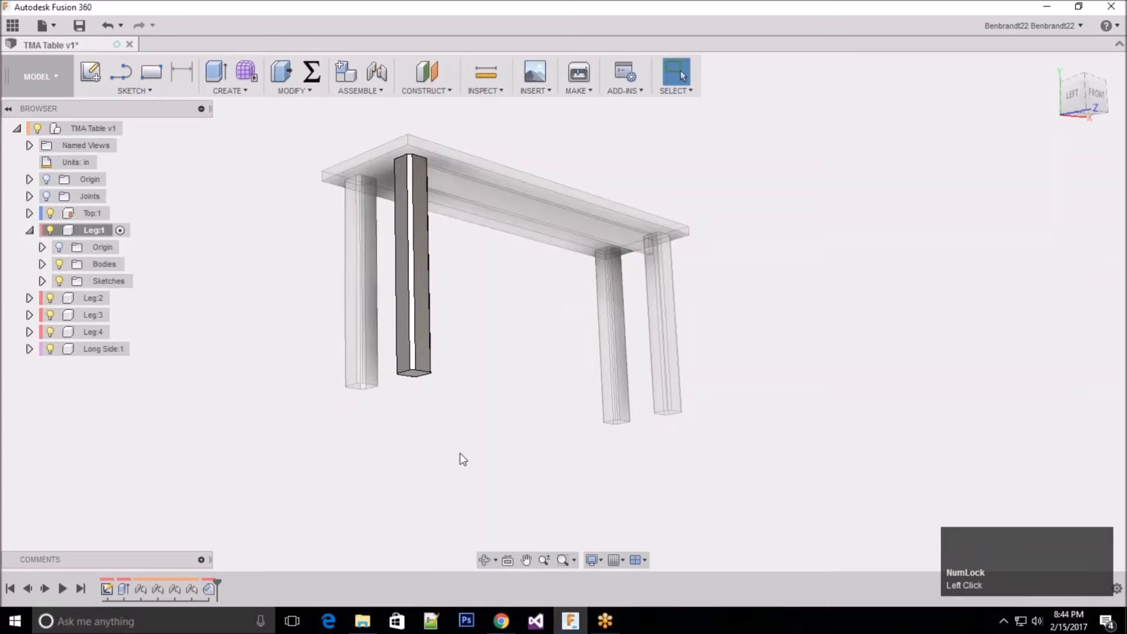
{"action": "scroll", "coordinate": [460, 455], "scroll_direction": "down", "scroll_amount": 2}
{"action": "middle_click_drag", "start_coordinate": [467, 312], "coordinate": [468, 297]}
{"action": "scroll", "coordinate": [474, 425], "scroll_direction": "up", "scroll_amount": 3}
{"action": "scroll", "coordinate": [465, 320], "scroll_direction": "down", "scroll_amount": 4}
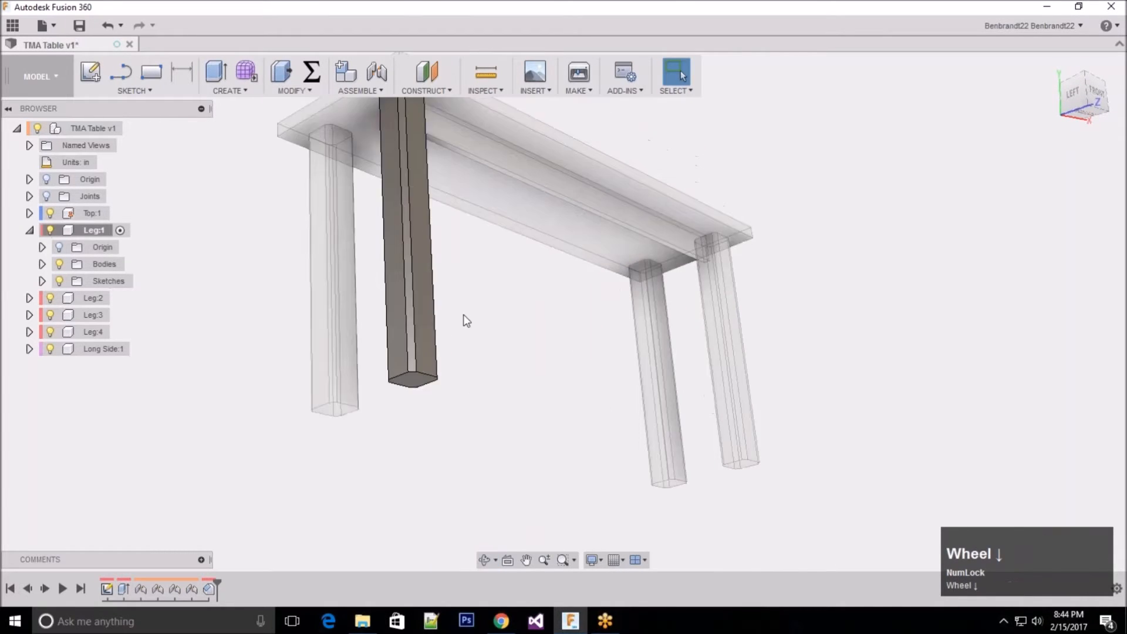
{"action": "scroll", "coordinate": [424, 441], "scroll_direction": "down", "scroll_amount": 2}
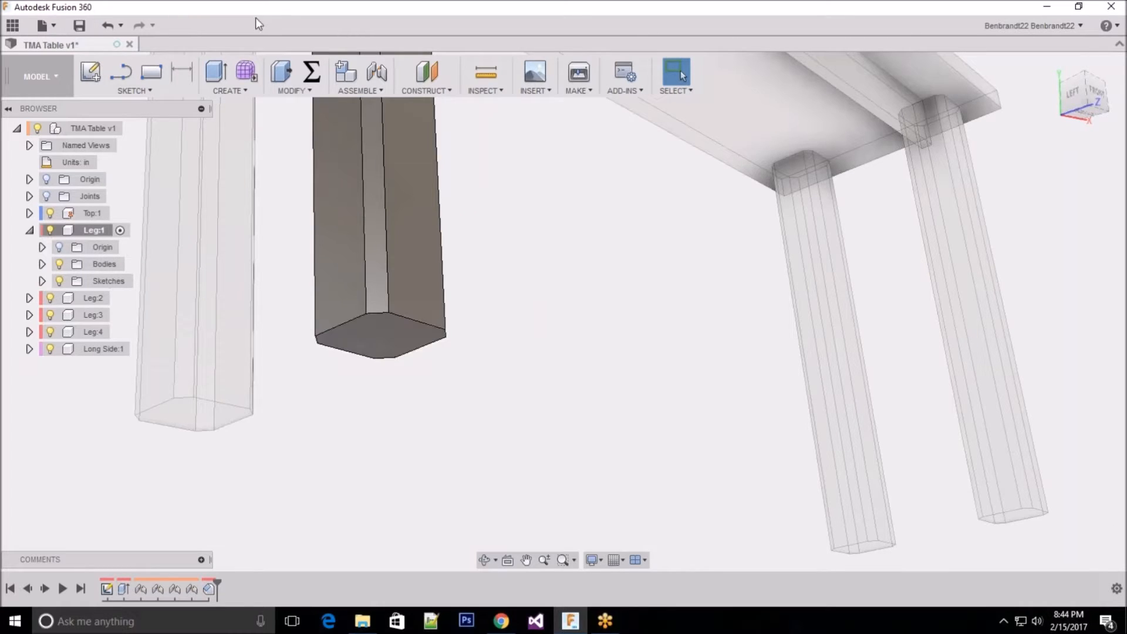
{"action": "left_click", "coordinate": [93, 76]}
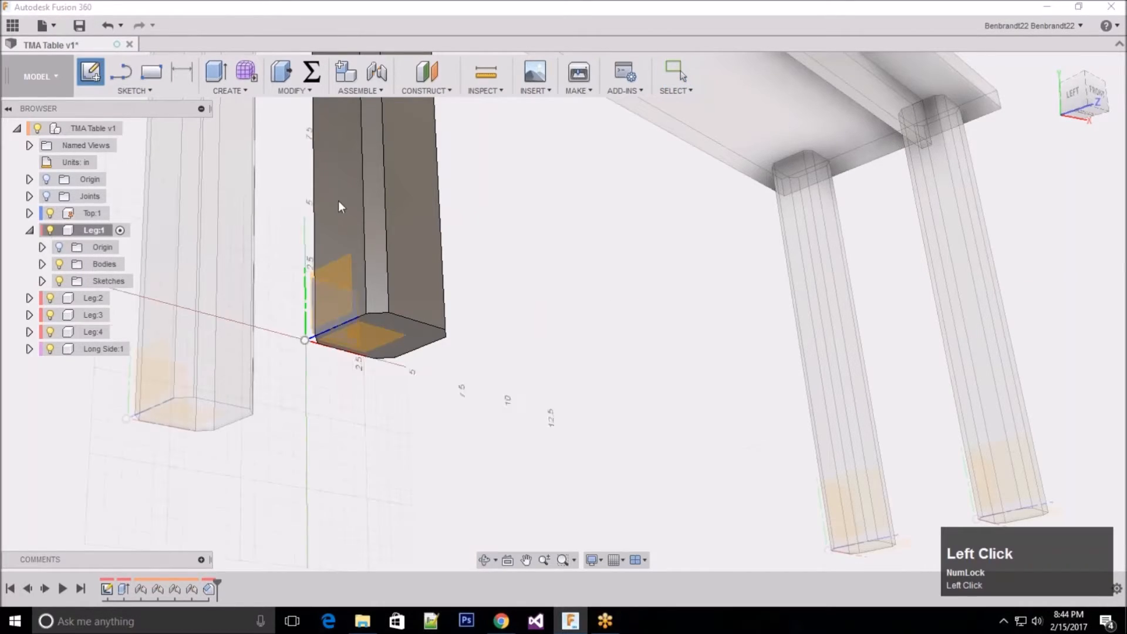
{"action": "left_click", "coordinate": [418, 332]}
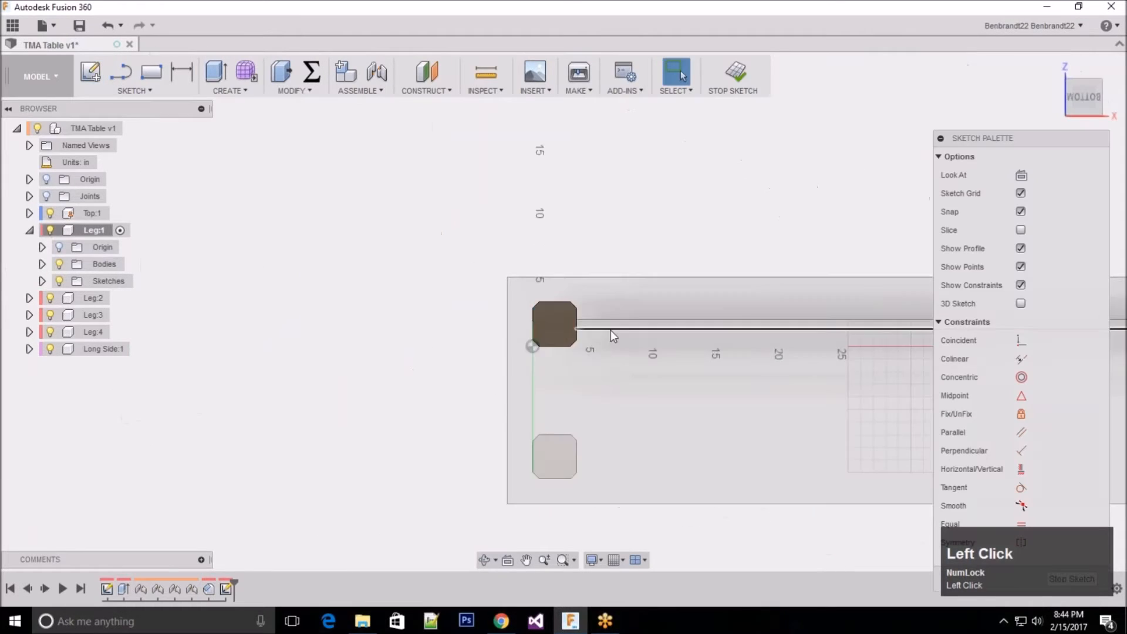
Step: Draw a line between the midpoints of two opposite edges of Leg:1's end face and convert it to construction
{"action": "scroll", "coordinate": [496, 302], "scroll_direction": "up", "scroll_amount": 2}
{"action": "middle_click_drag", "start_coordinate": [496, 272], "coordinate": [517, 283], "text": "shift"}
{"action": "scroll", "coordinate": [545, 313], "scroll_direction": "down", "scroll_amount": 5}
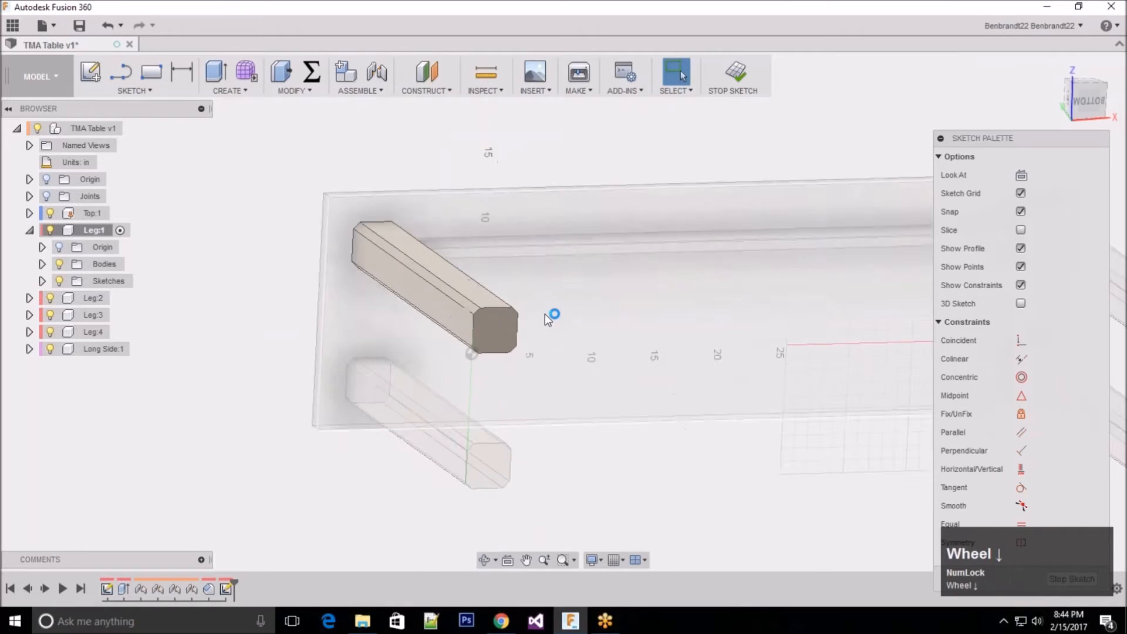
{"action": "scroll", "coordinate": [531, 366], "scroll_direction": "down", "scroll_amount": 3}
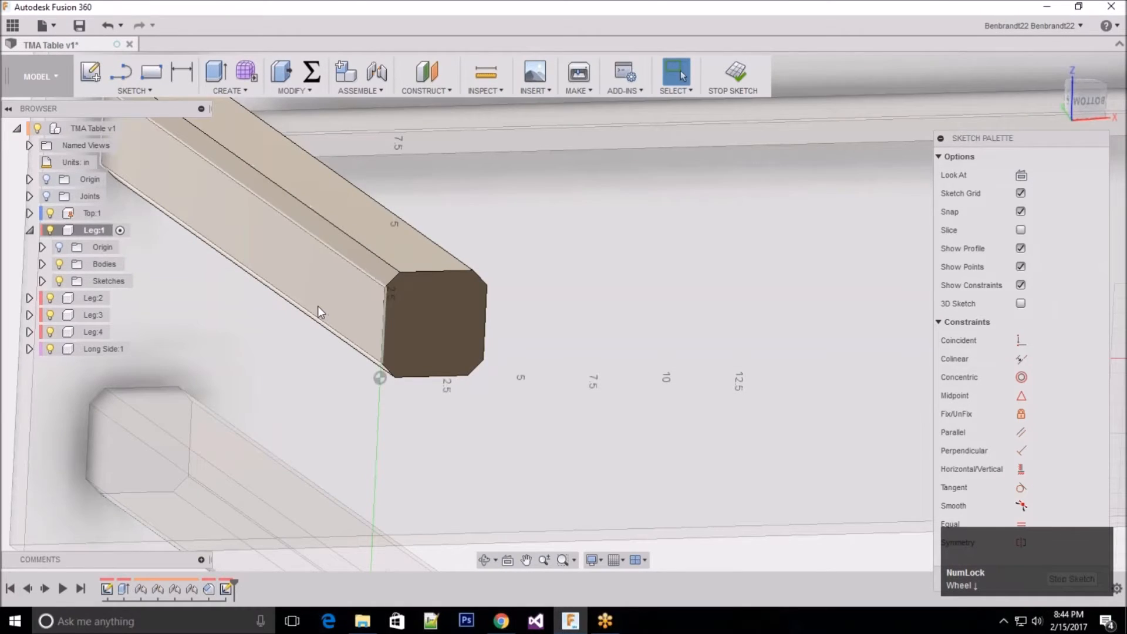
{"action": "key", "text": "l"}
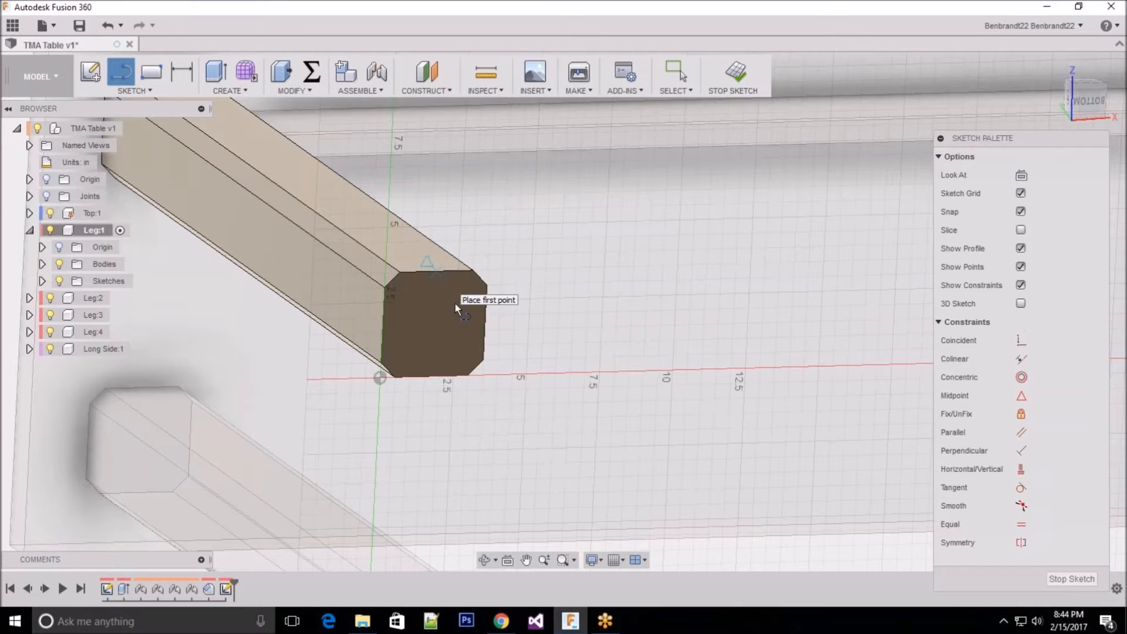
{"action": "left_click", "coordinate": [437, 273]}
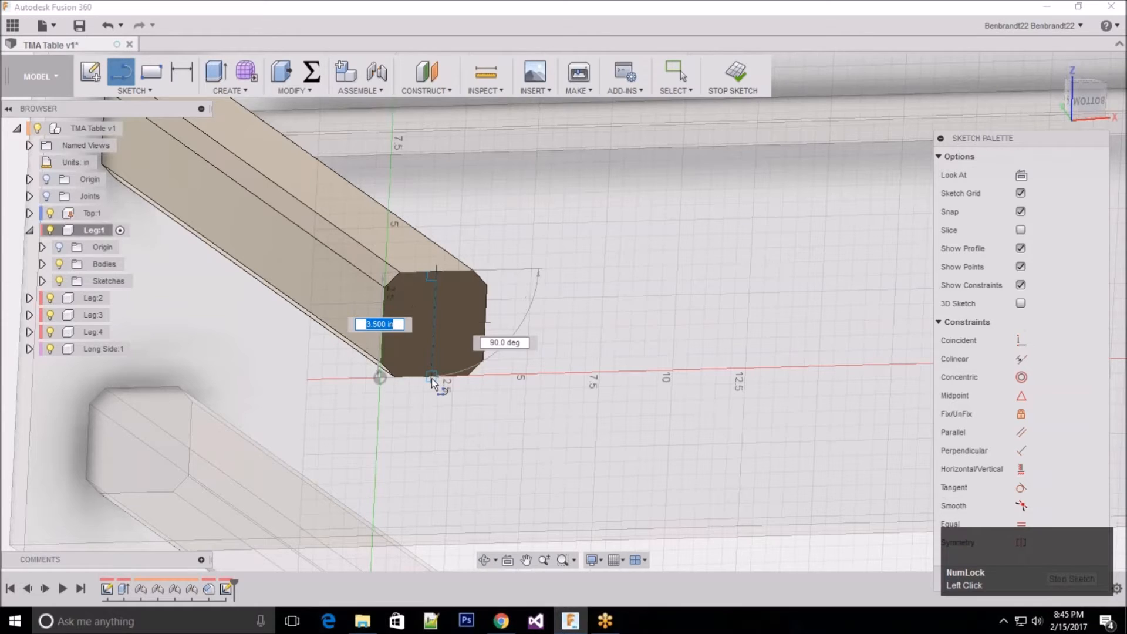
{"action": "scroll", "coordinate": [432, 378], "scroll_direction": "down", "scroll_amount": 2}
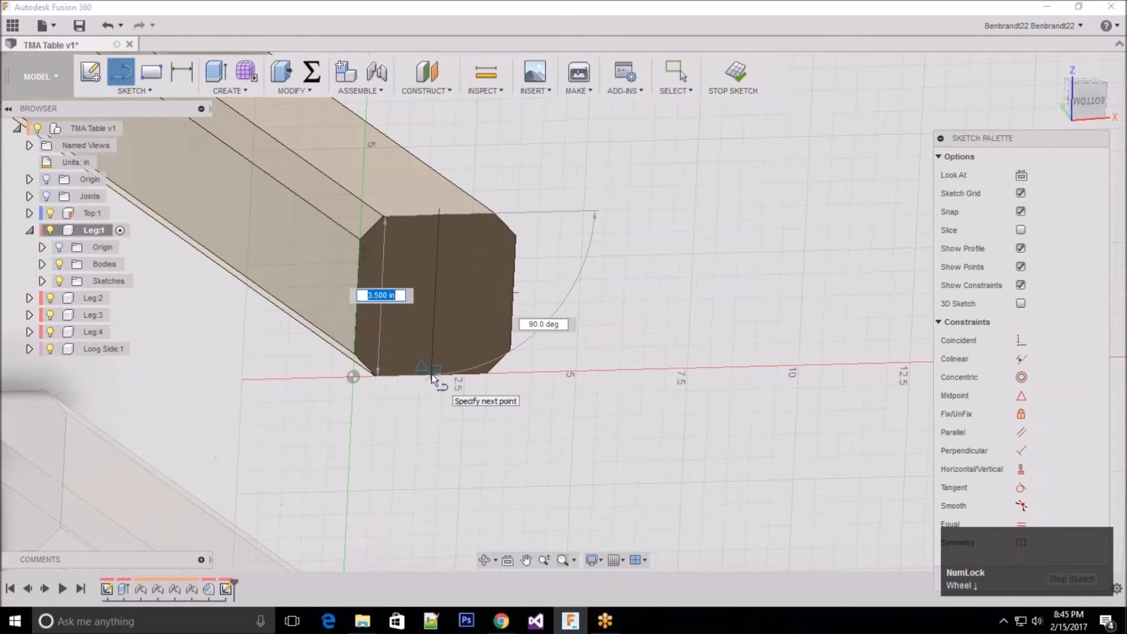
{"action": "left_click", "coordinate": [431, 375]}
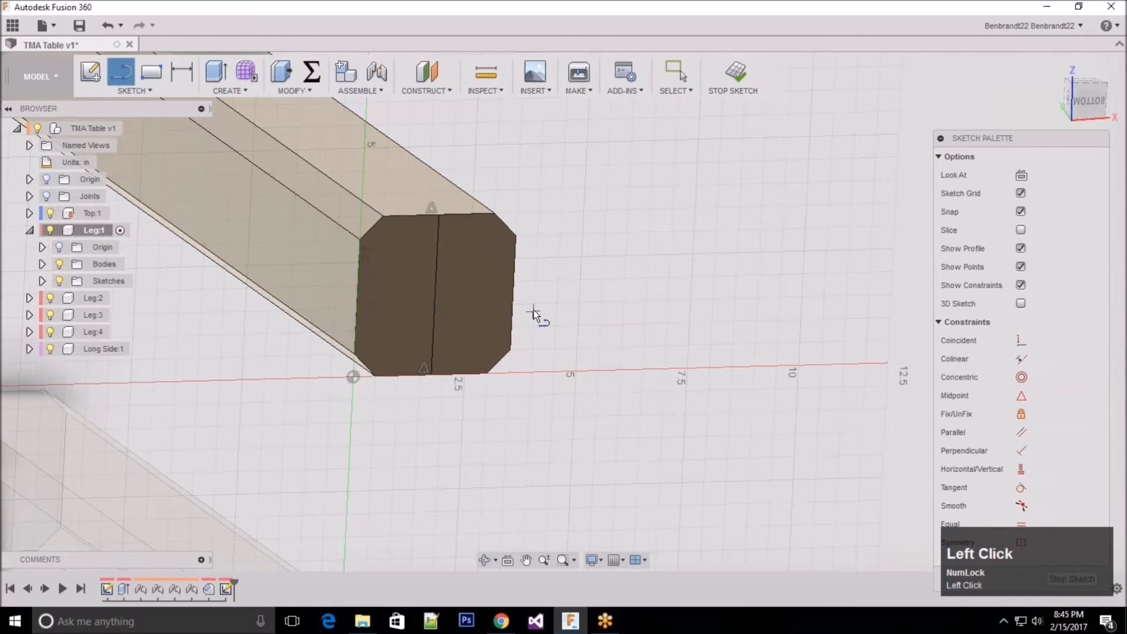
{"action": "key", "text": "Escape"}
{"action": "left_click", "coordinate": [434, 330]}
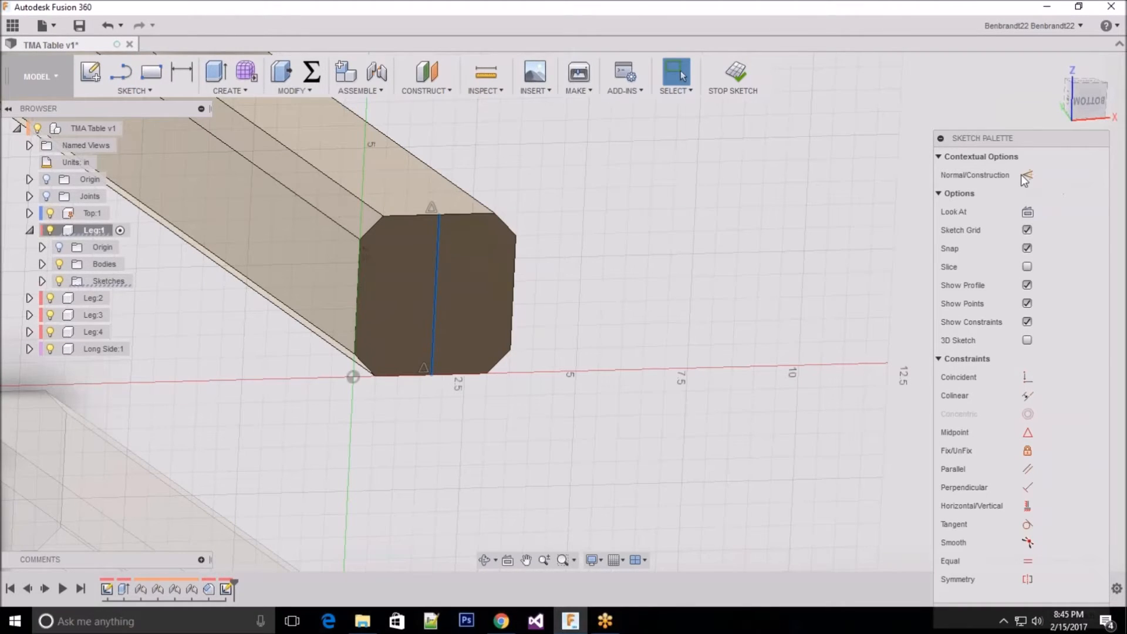
{"action": "left_click", "coordinate": [1027, 176]}
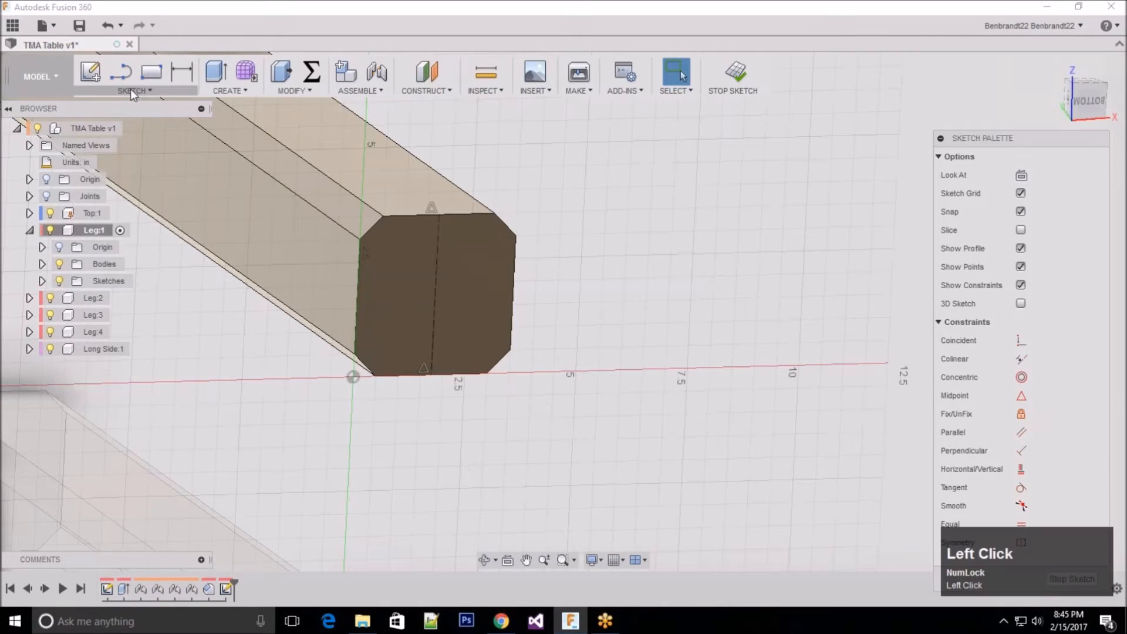
Step: Sketch a 0.5 in diameter circle centred on the construction line's midpoint and finish the sketch
{"action": "left_click", "coordinate": [130, 90]}
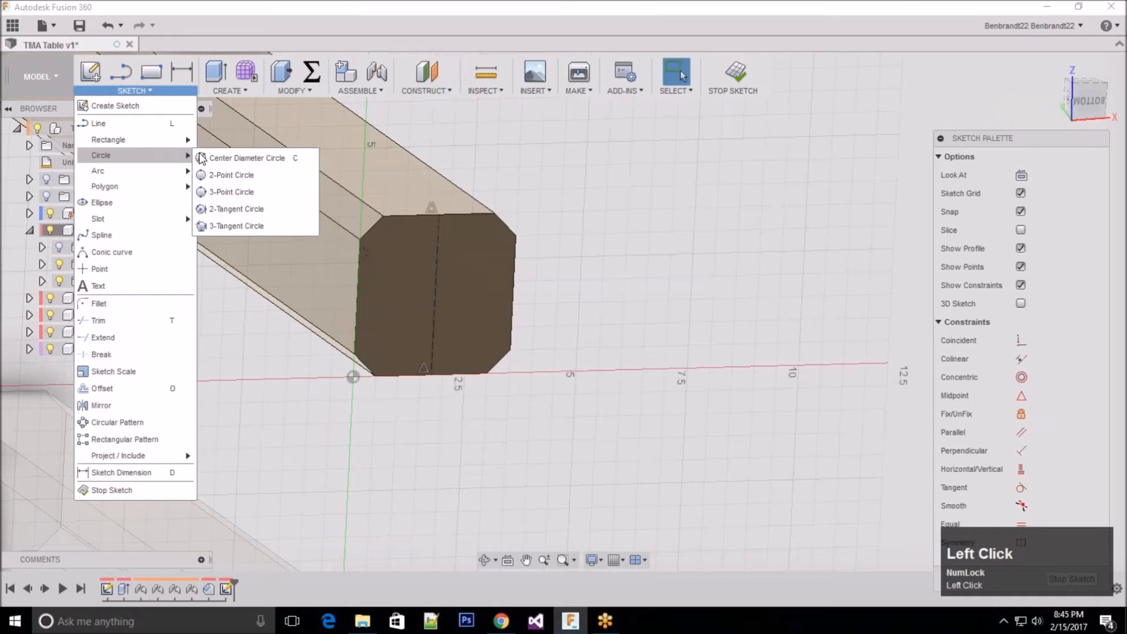
{"action": "left_click", "coordinate": [245, 156]}
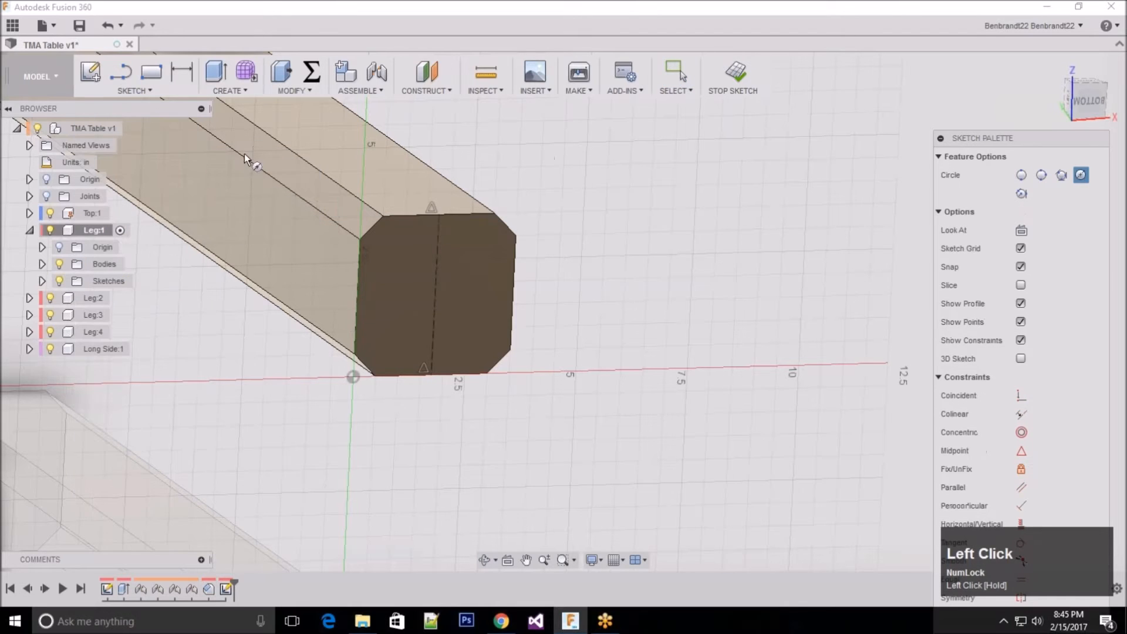
{"action": "left_click", "coordinate": [439, 296]}
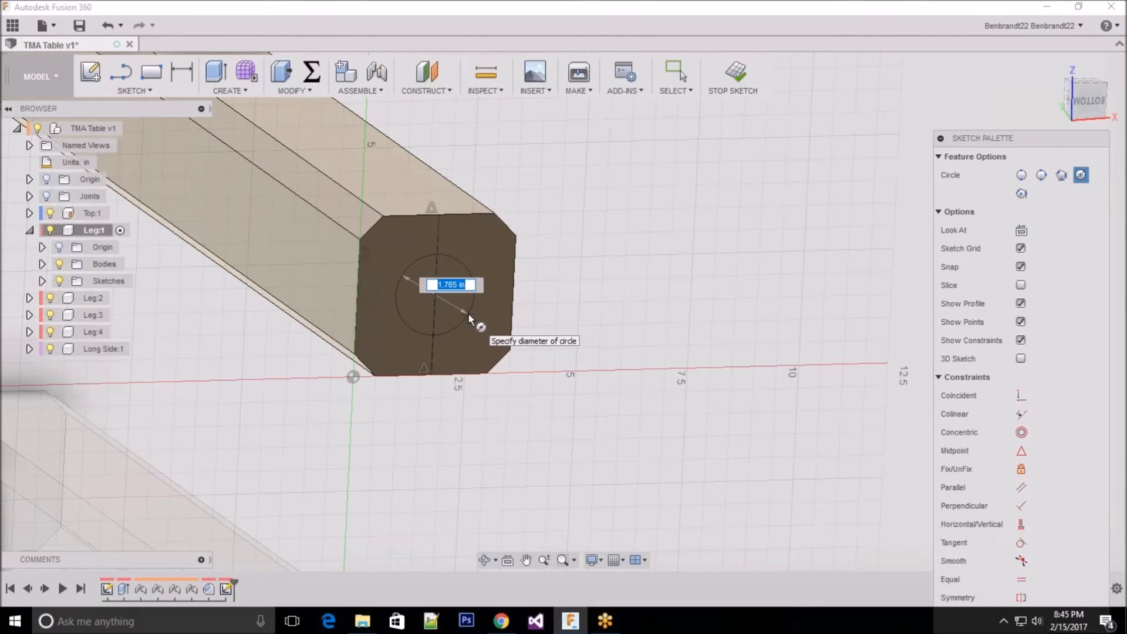
{"action": "type", "text": "0.5"}
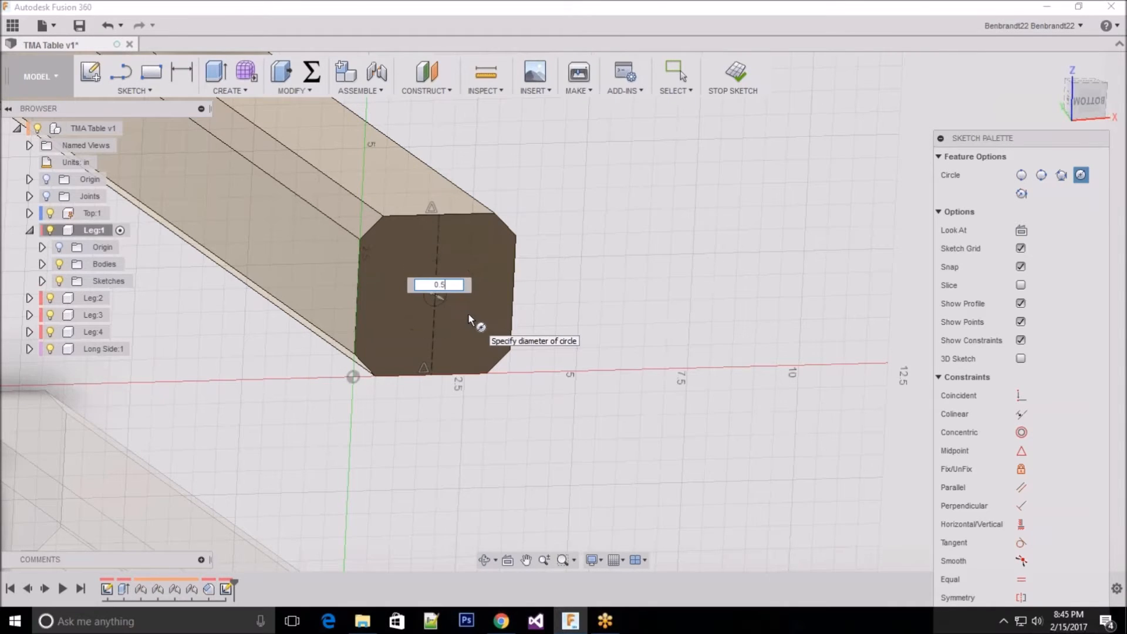
{"action": "key", "text": "Return"}
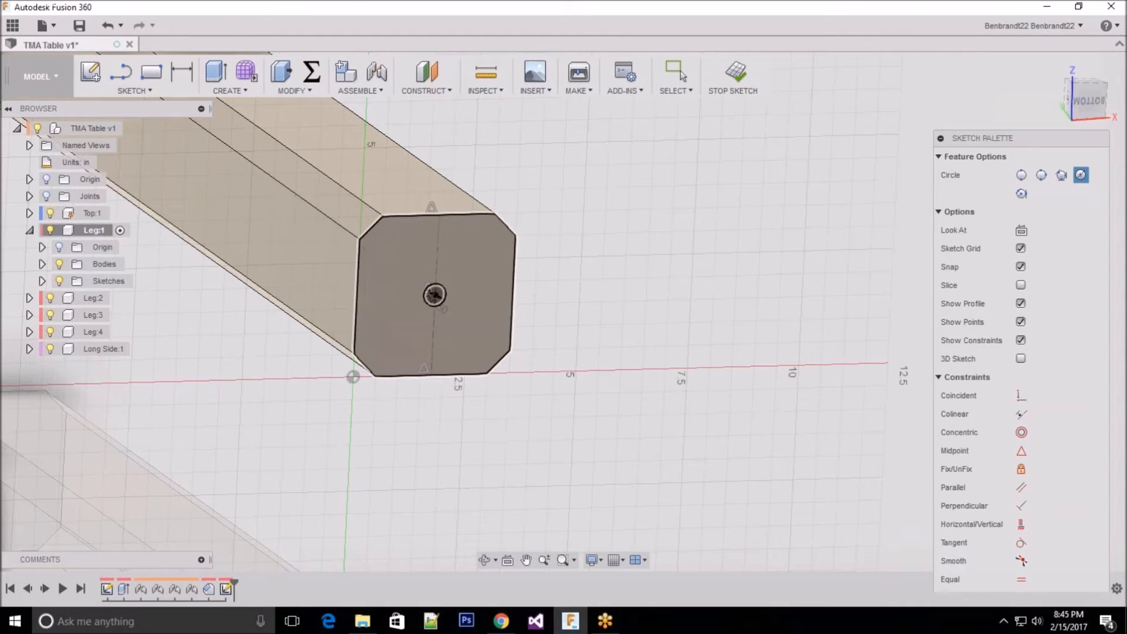
{"action": "key", "text": "Escape"}
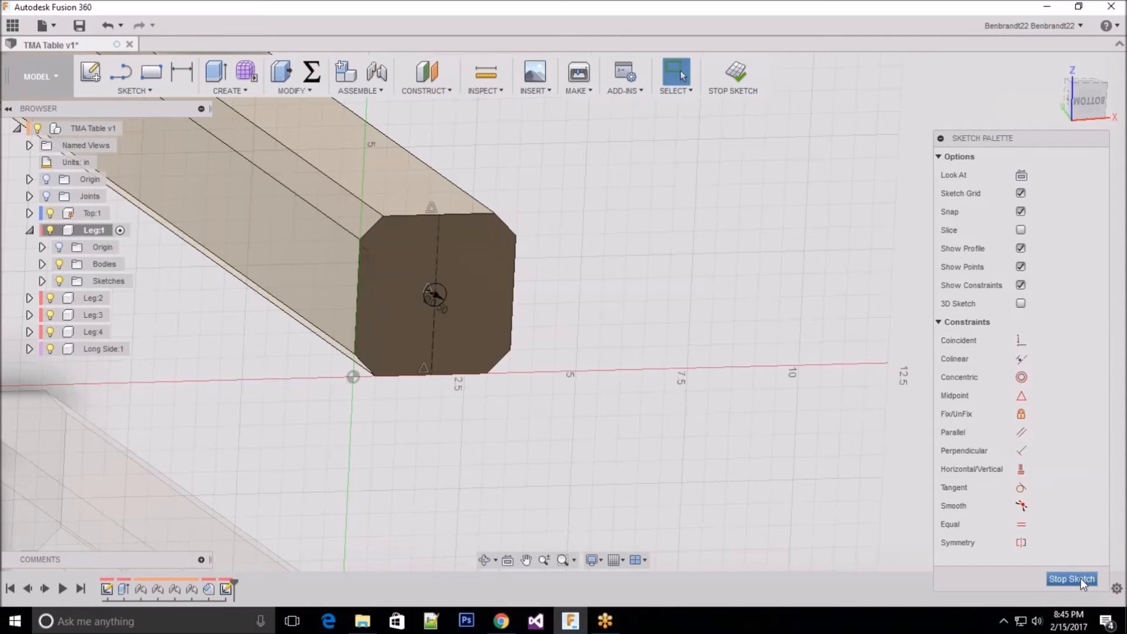
{"action": "left_click", "coordinate": [1080, 578]}
Step: Extrude the circle as a cut into Leg:1 with a distance of -1 in
{"action": "scroll", "coordinate": [549, 381], "scroll_direction": "up", "scroll_amount": 5}
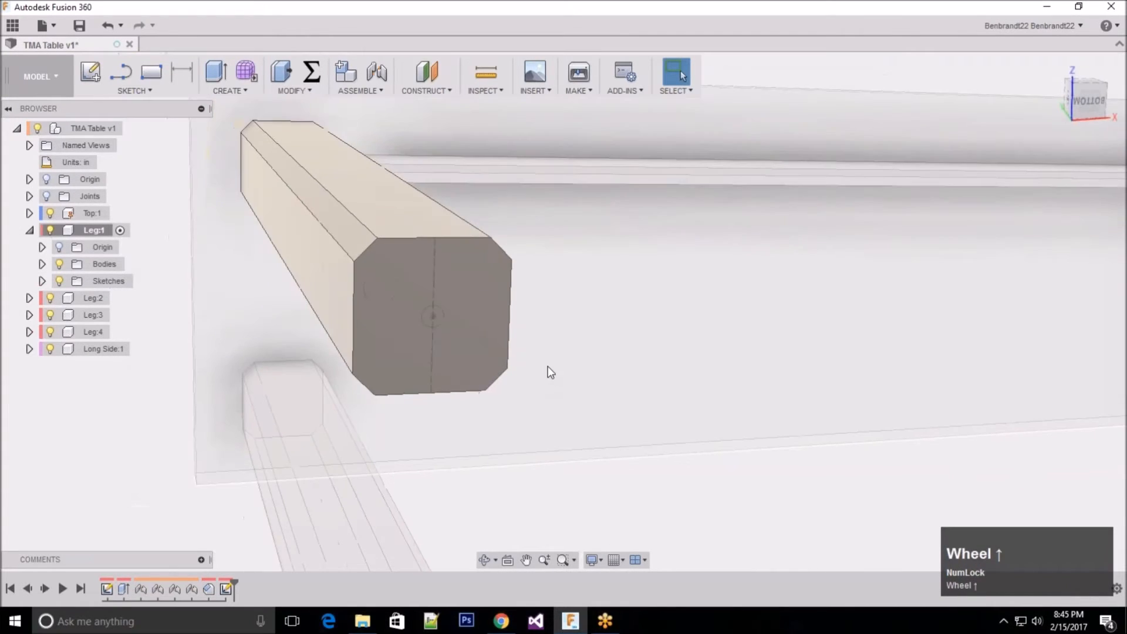
{"action": "middle_click_drag", "start_coordinate": [539, 327], "coordinate": [745, 428], "text": "shift"}
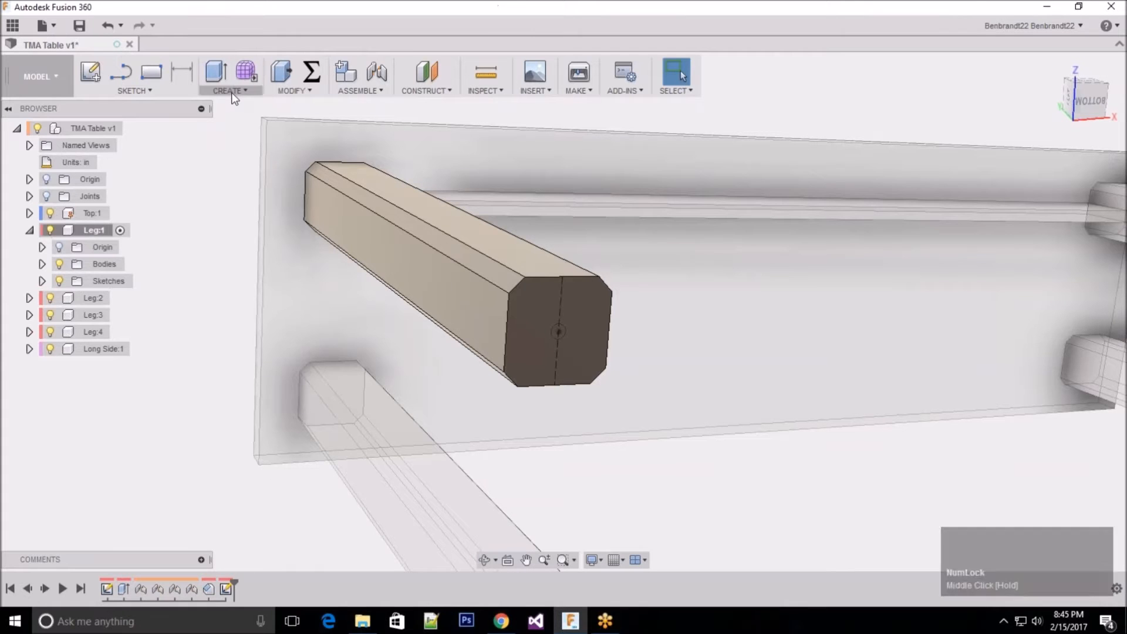
{"action": "left_click", "coordinate": [231, 92]}
{"action": "left_click", "coordinate": [224, 125]}
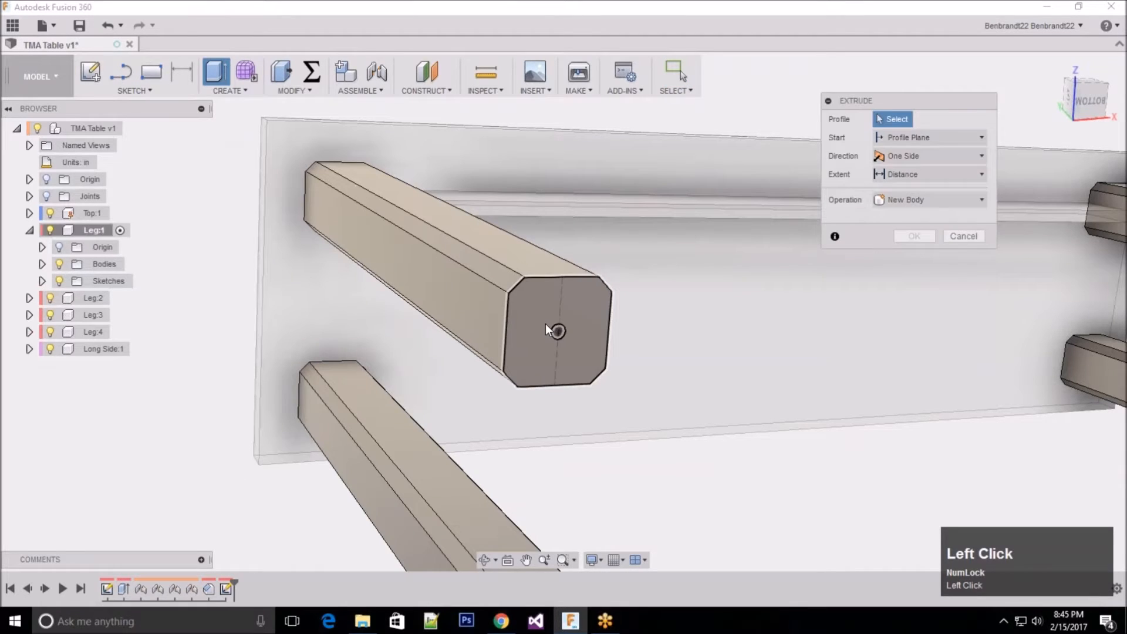
{"action": "left_click", "coordinate": [559, 331]}
{"action": "left_click_drag", "start_coordinate": [563, 333], "coordinate": [707, 301]}
{"action": "type", "text": "1"}
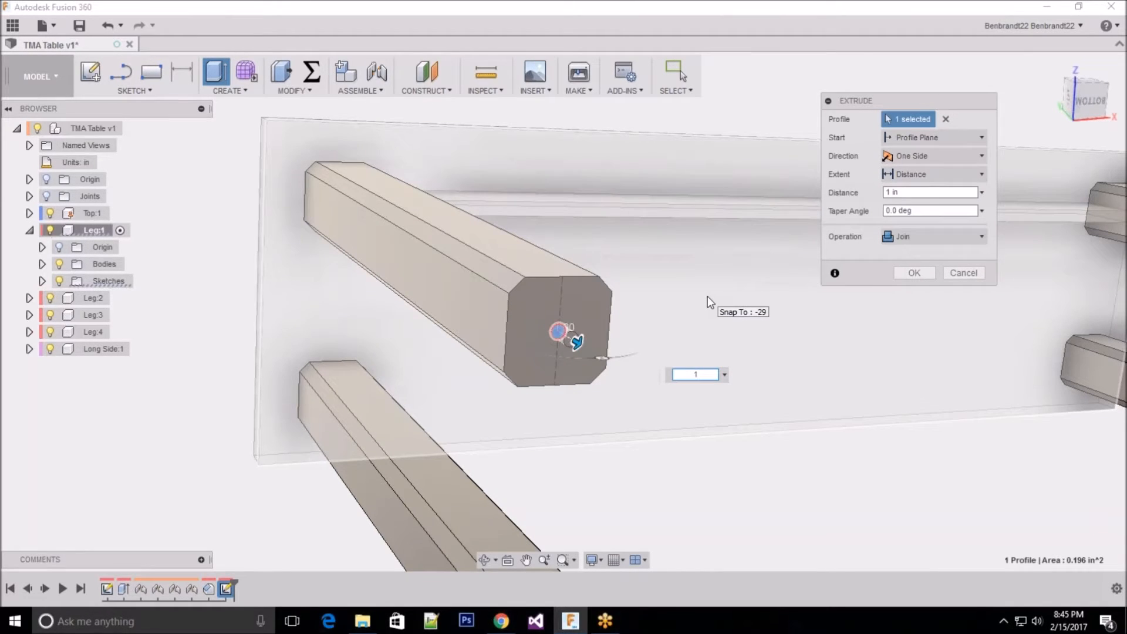
{"action": "key", "text": "Left"}
{"action": "type", "text": "-"}
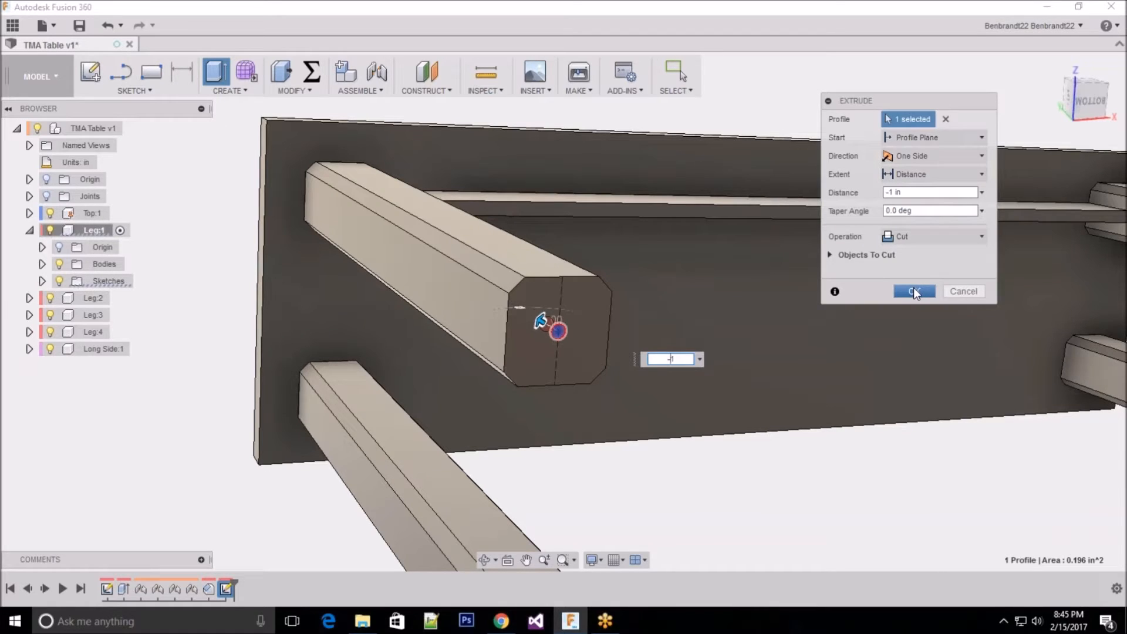
{"action": "left_click", "coordinate": [913, 291]}
Step: Examine the hole in the bottom ends of all four legs and reactivate the top-level TMA Table assembly
{"action": "scroll", "coordinate": [187, 173], "scroll_direction": "up", "scroll_amount": 2}
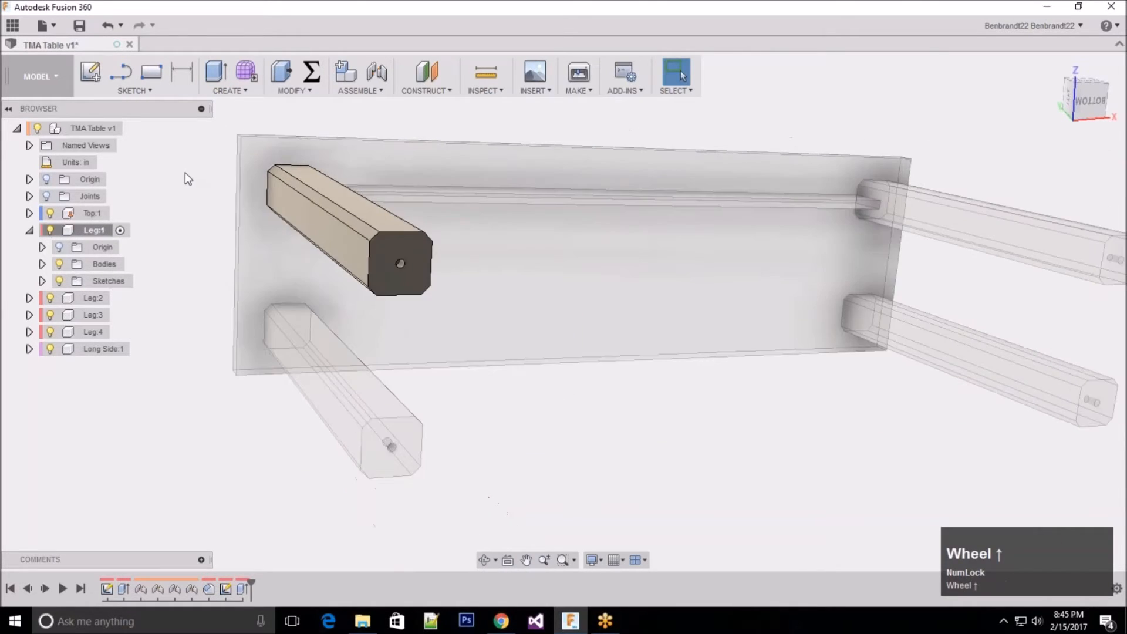
{"action": "scroll", "coordinate": [186, 176], "scroll_direction": "up", "scroll_amount": 1}
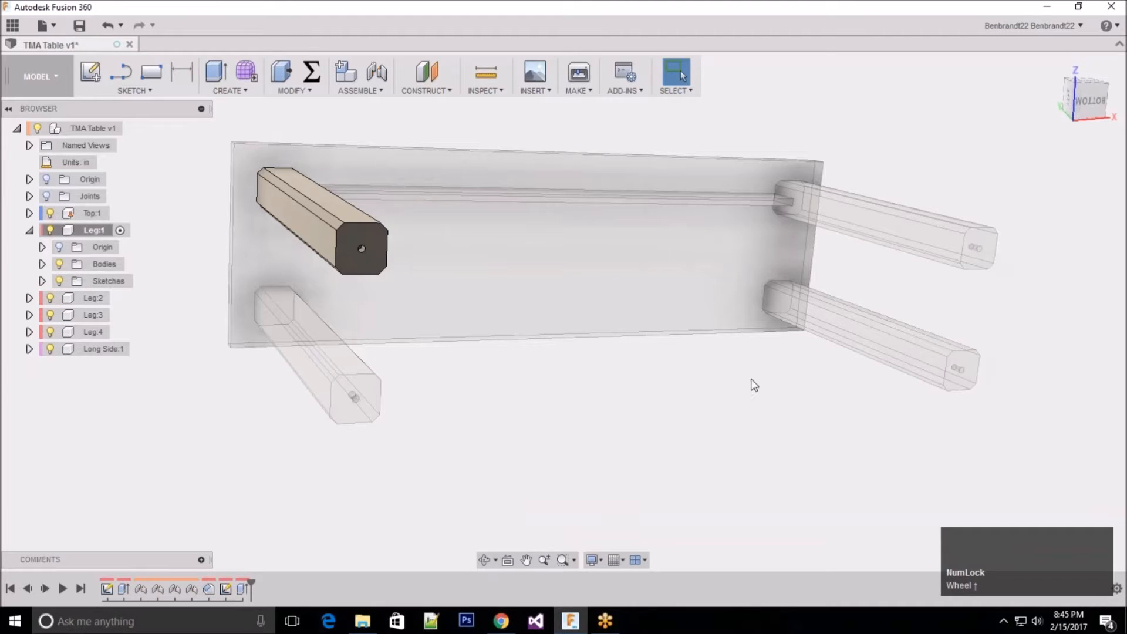
{"action": "mouse_move", "coordinate": [418, 122]}
{"action": "middle_mouse_down"}
{"action": "mouse_move", "coordinate": [418, 139]}
{"action": "mouse_move", "coordinate": [427, 125]}
{"action": "middle_mouse_up"}
{"action": "scroll", "coordinate": [397, 255], "scroll_direction": "up", "scroll_amount": 1}
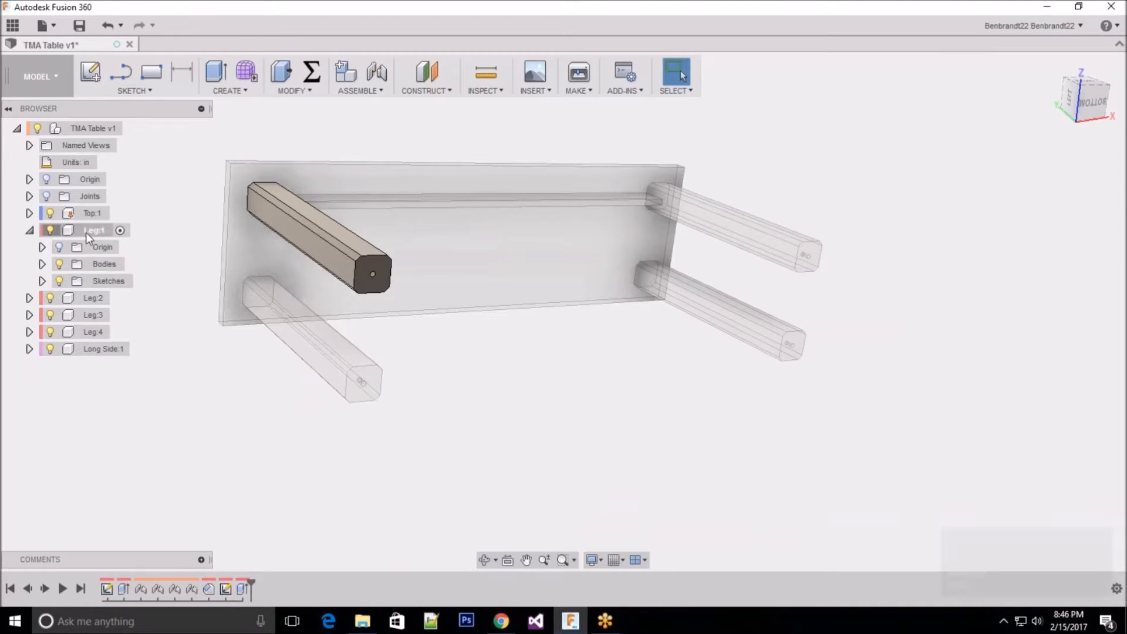
{"action": "left_click", "coordinate": [86, 128]}
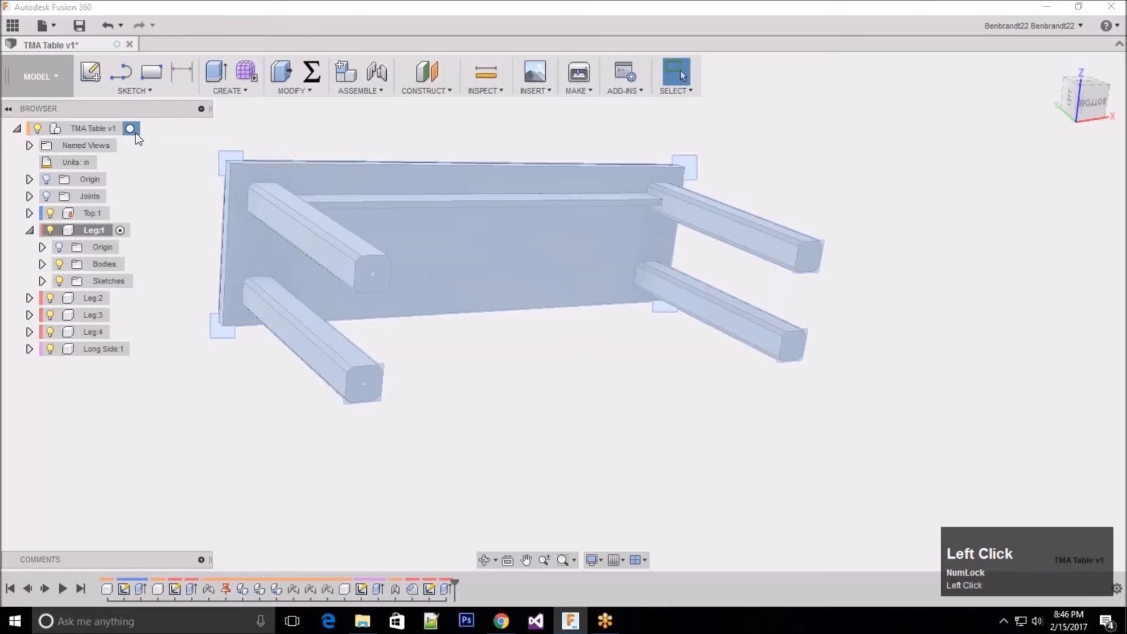
{"action": "left_click", "coordinate": [135, 132]}
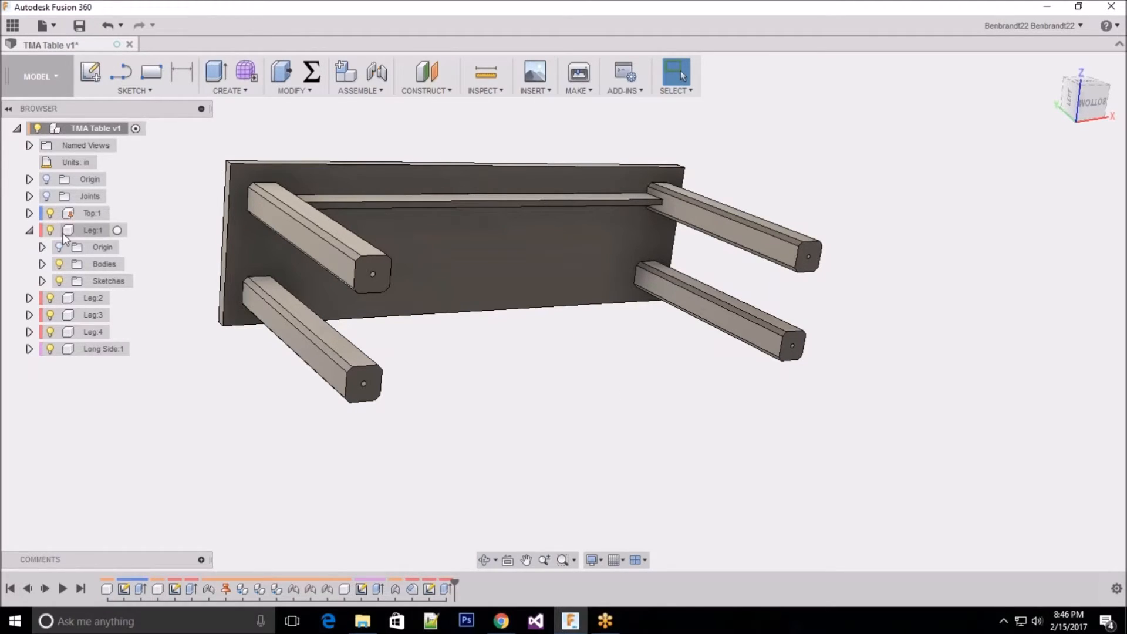
Step: Activate Leg:1, create a new component inside it and name the component Foot
{"action": "left_click", "coordinate": [88, 231]}
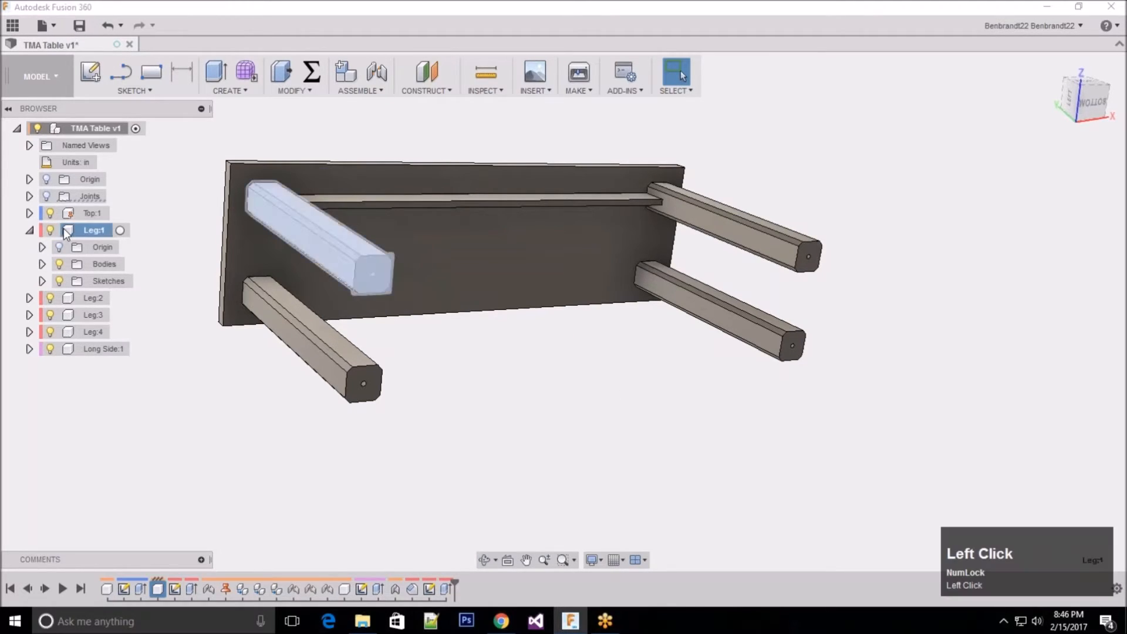
{"action": "left_click", "coordinate": [121, 230]}
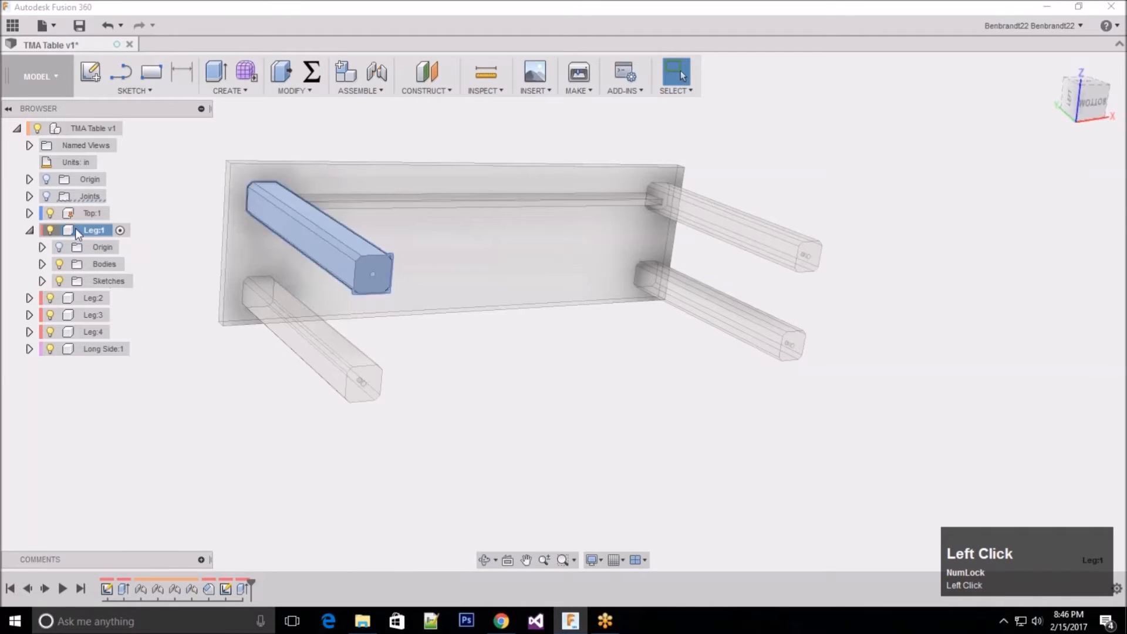
{"action": "scroll", "coordinate": [83, 235], "scroll_direction": "down", "scroll_amount": 1}
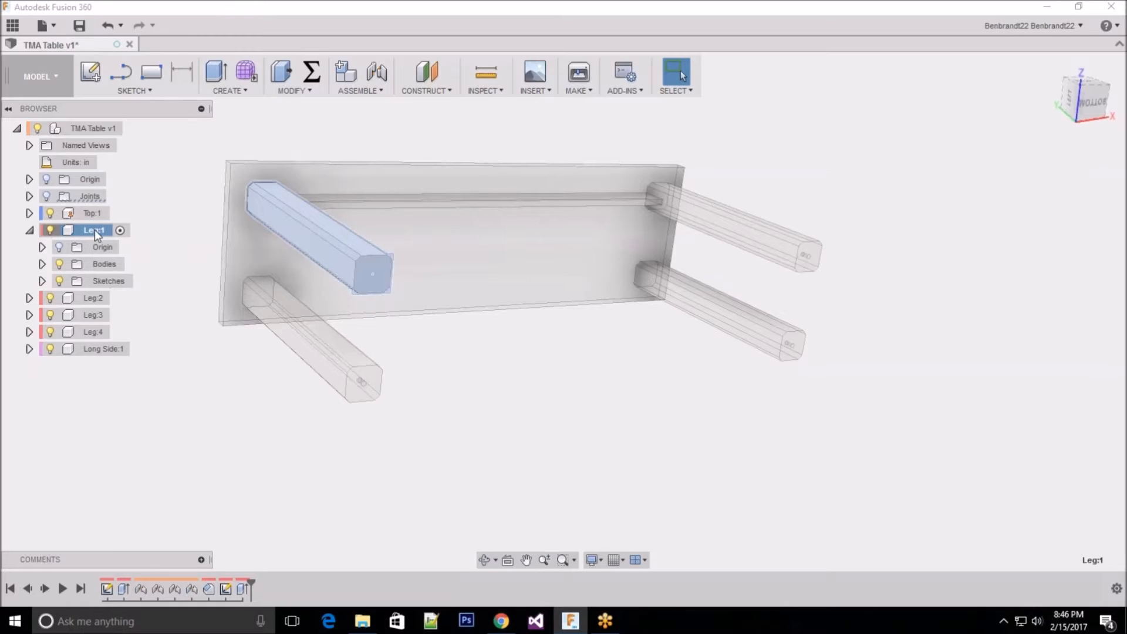
{"action": "right_click", "coordinate": [94, 230]}
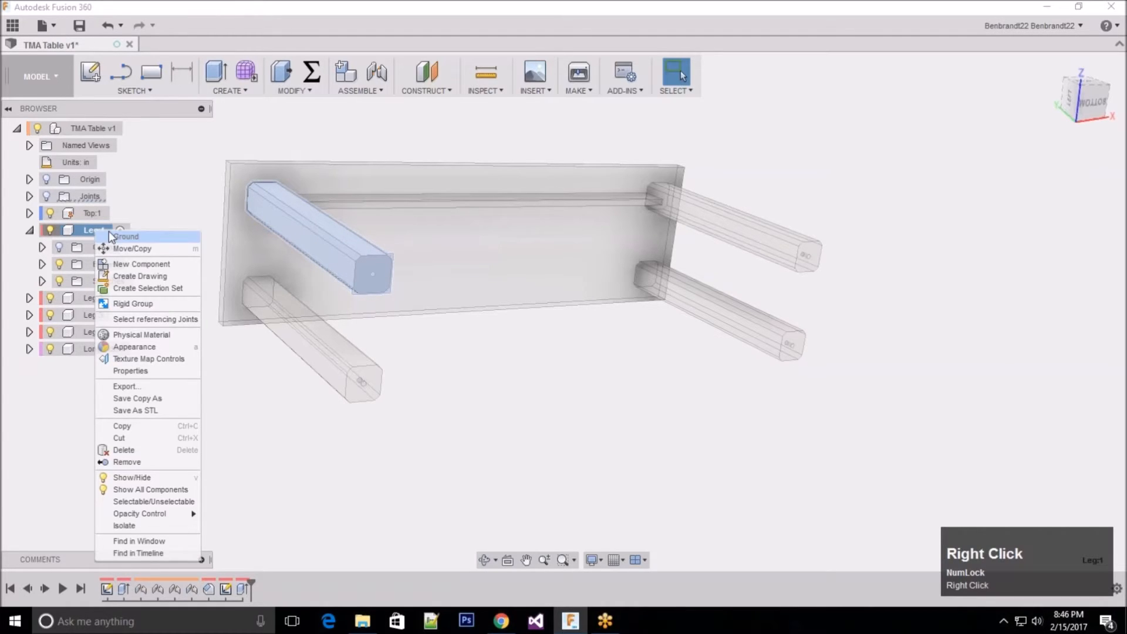
{"action": "left_click", "coordinate": [170, 268]}
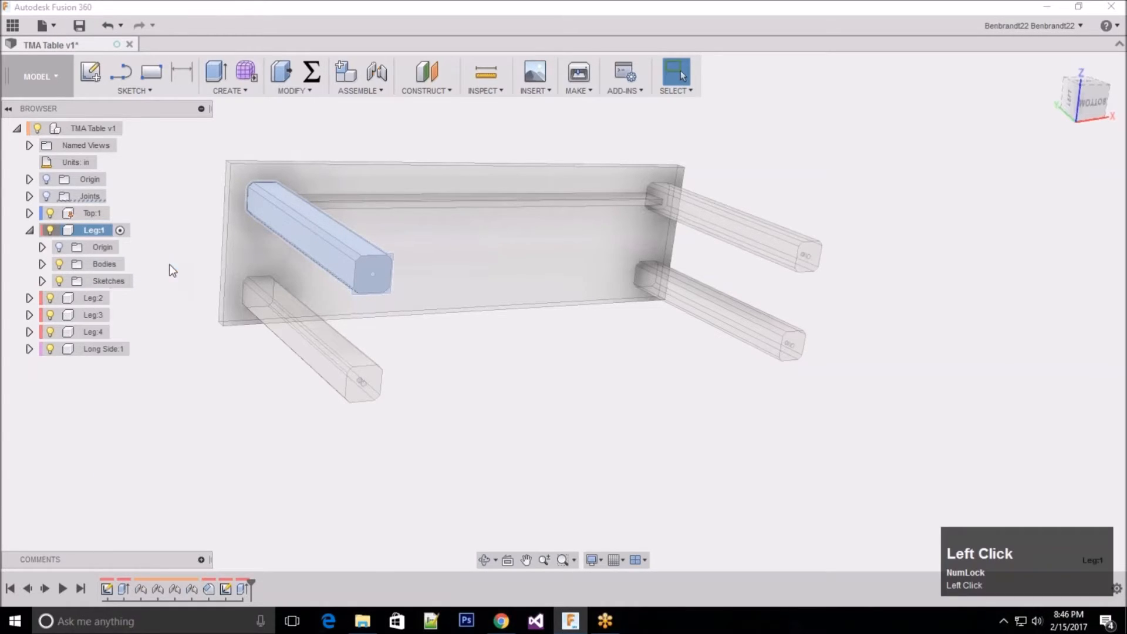
{"action": "left_click", "coordinate": [129, 298]}
{"action": "left_click", "coordinate": [130, 298]}
{"action": "type", "text": "Foot"}
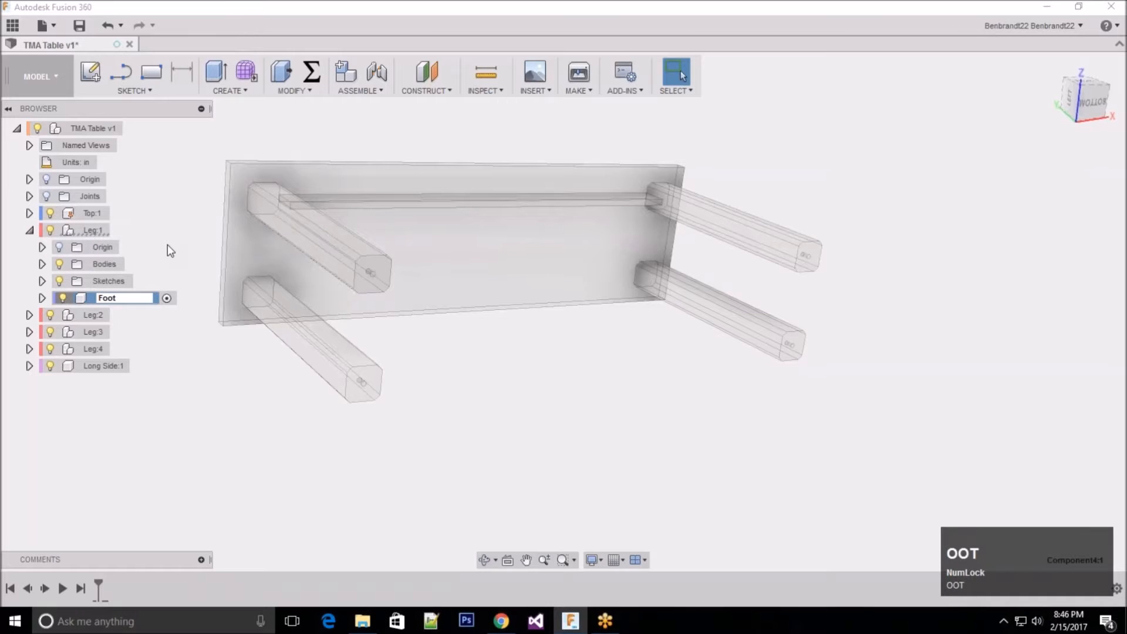
{"action": "key", "text": "Return"}
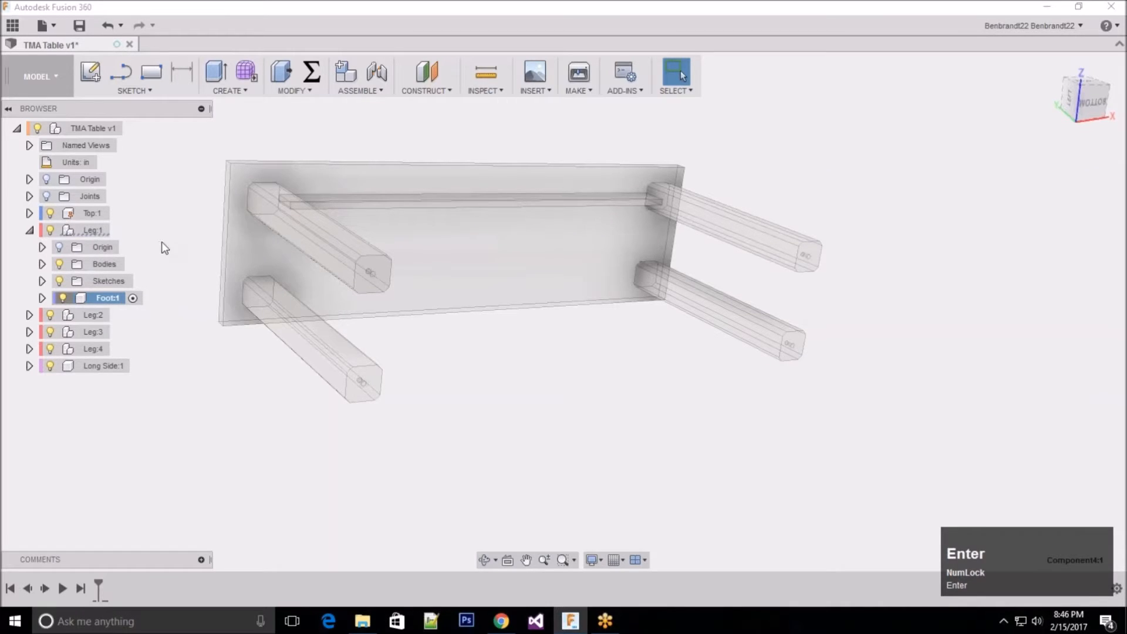
Step: On the origin plane across Leg:1's bottom end, sketch a 2.5 by 2.5 in two-point rectangle beside the leg and finish the sketch
{"action": "middle_click_drag", "start_coordinate": [493, 302], "coordinate": [509, 326], "text": "shift"}
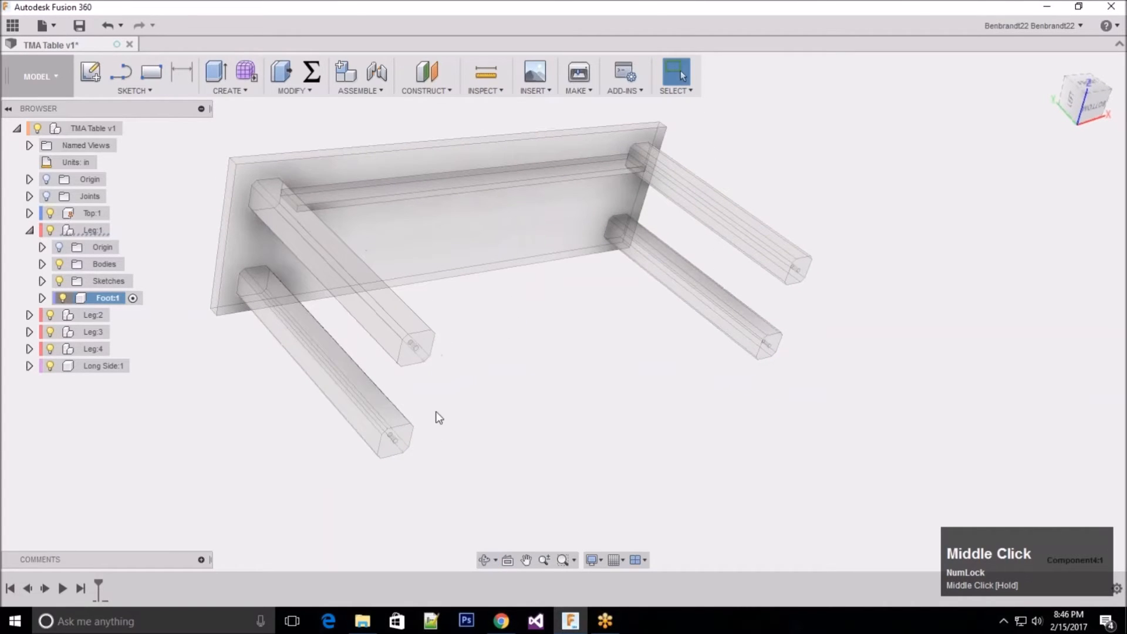
{"action": "left_click", "coordinate": [87, 72]}
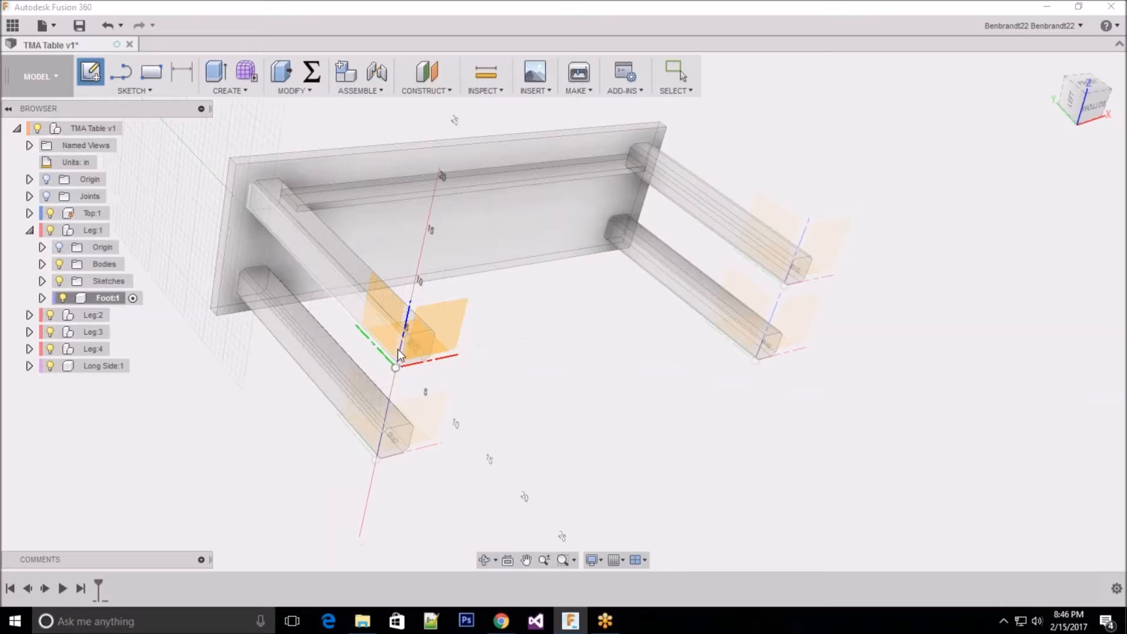
{"action": "left_click", "coordinate": [452, 316]}
{"action": "scroll", "coordinate": [426, 360], "scroll_direction": "down", "scroll_amount": 5}
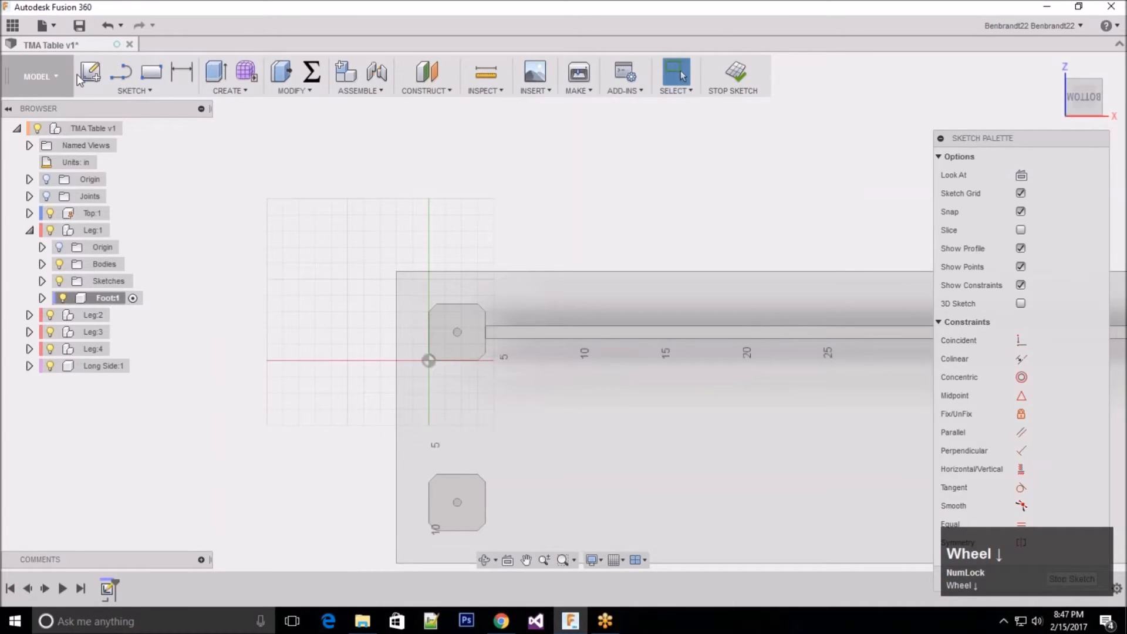
{"action": "left_click", "coordinate": [141, 91]}
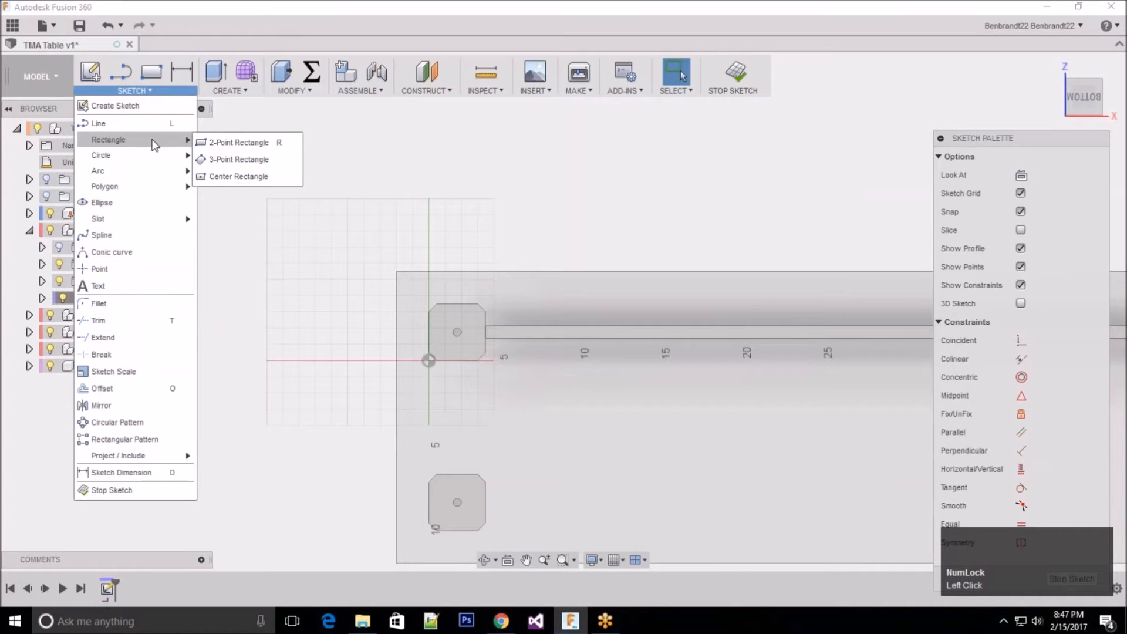
{"action": "left_click", "coordinate": [238, 142]}
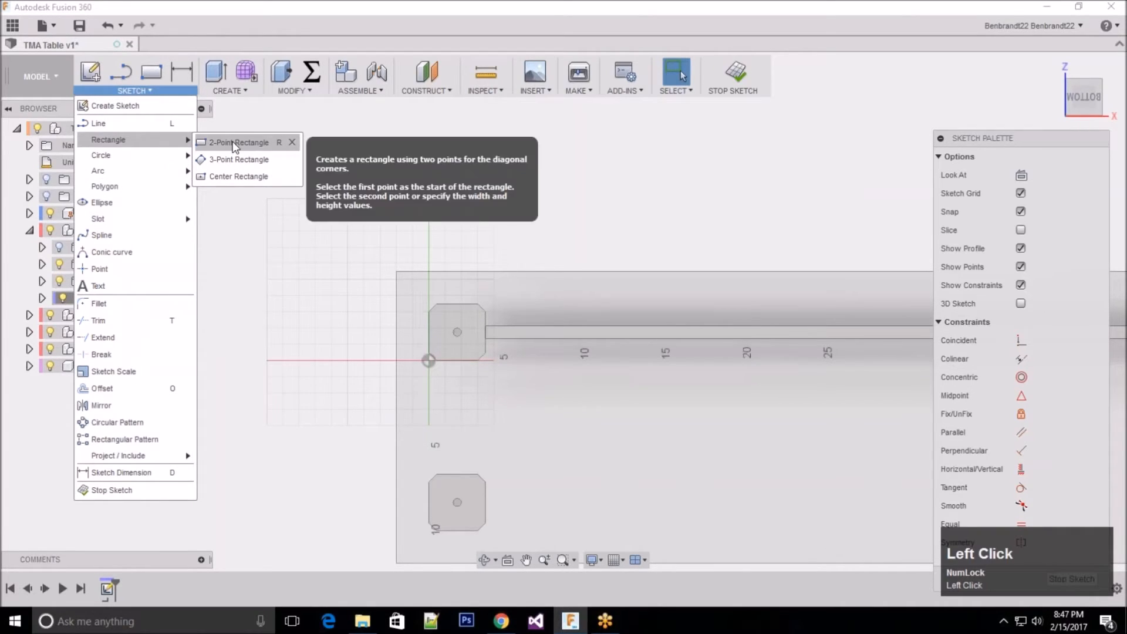
{"action": "left_click", "coordinate": [293, 303]}
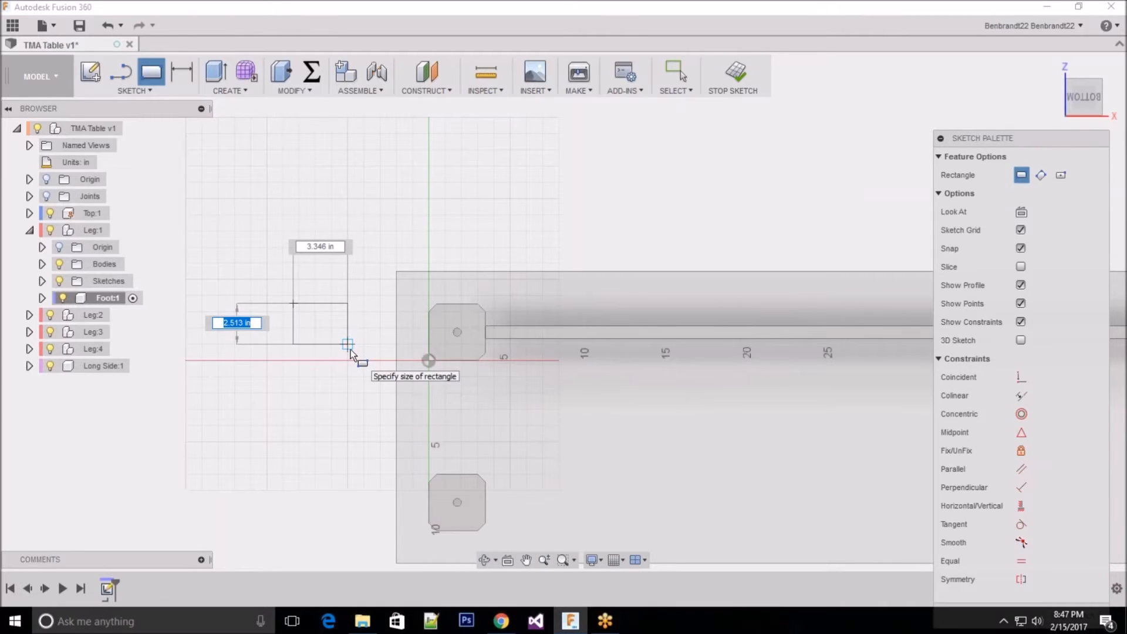
{"action": "type", "text": "2.5"}
{"action": "key", "text": "Tab"}
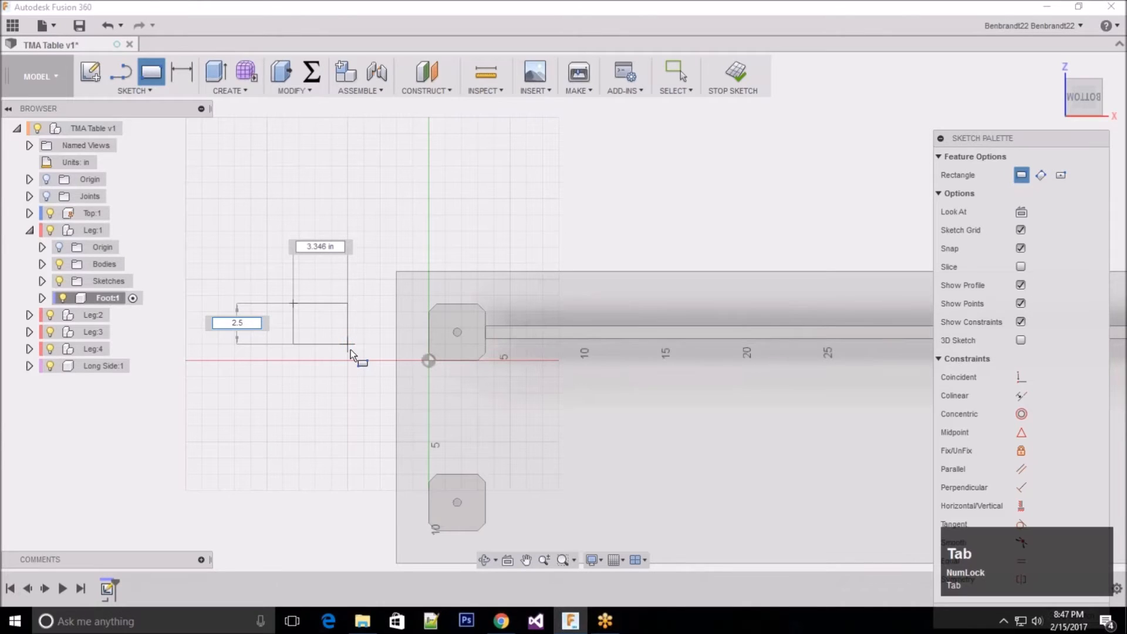
{"action": "type", "text": "2.5"}
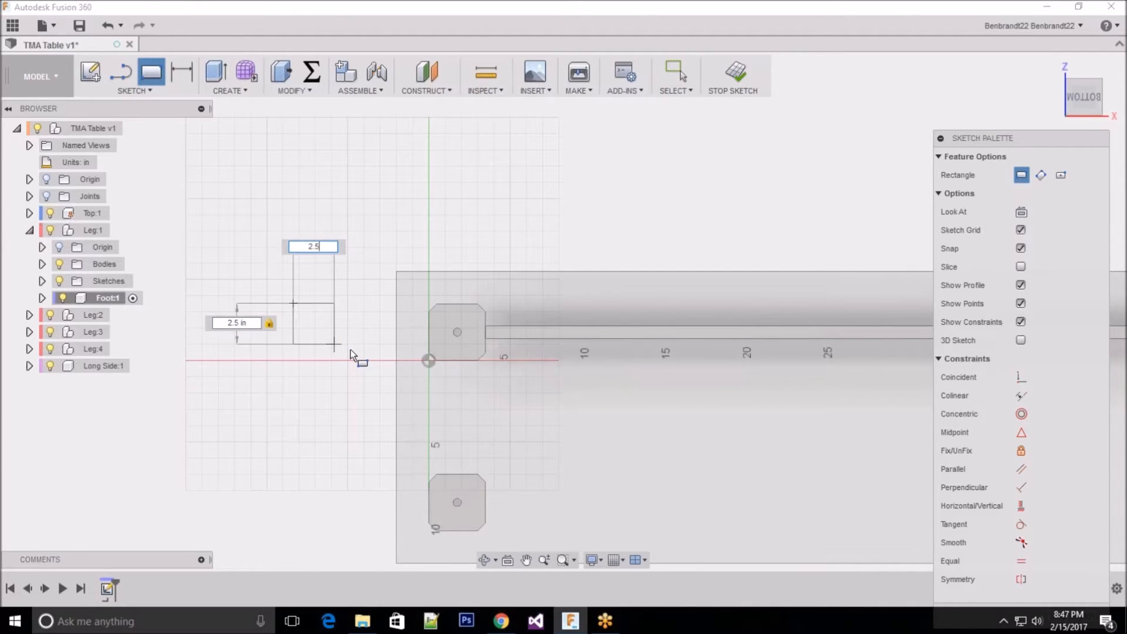
{"action": "key", "text": "Return"}
{"action": "key", "text": "Escape"}
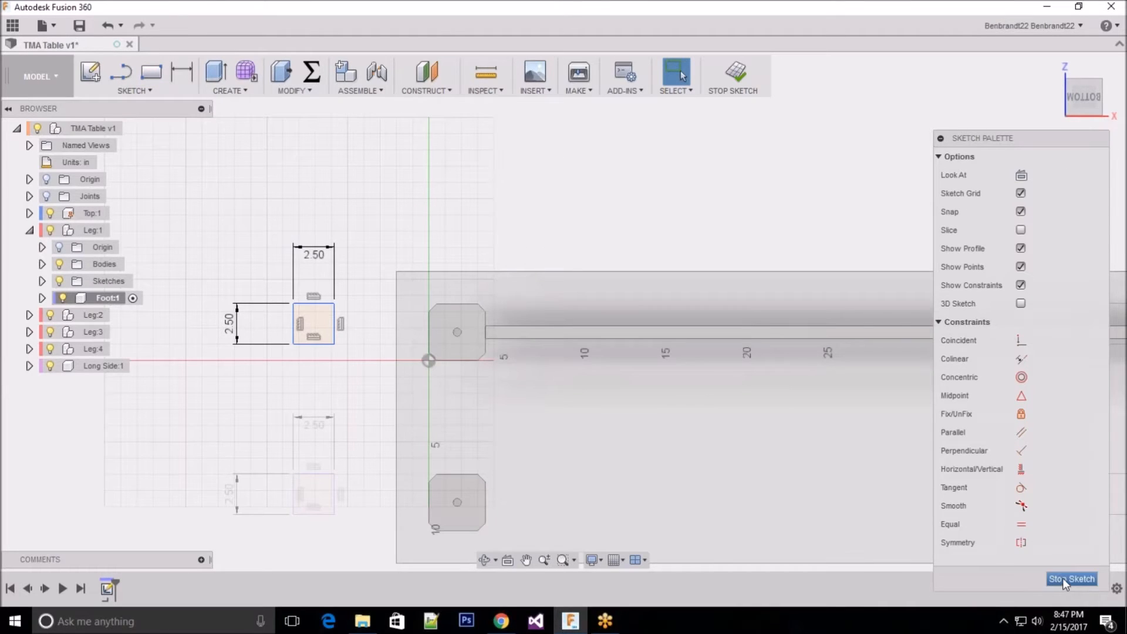
{"action": "left_click", "coordinate": [1064, 579]}
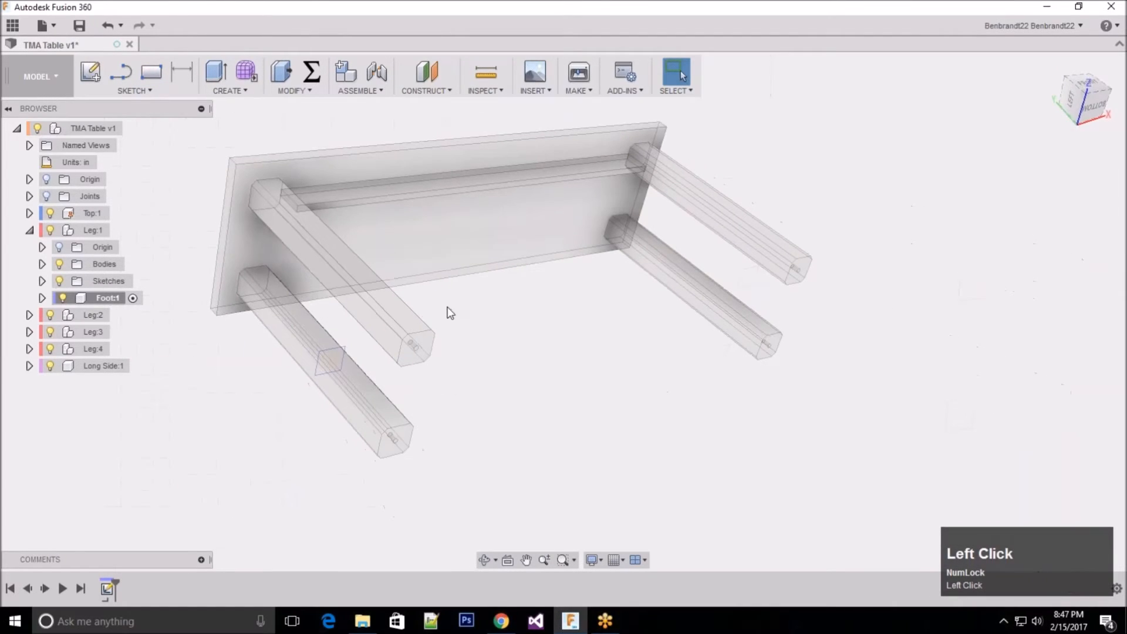
Step: Start an Extrude and hide Leg:2, Leg:3 and Leg:4 so only Leg:1's foot profile is shown
{"action": "left_click", "coordinate": [234, 89]}
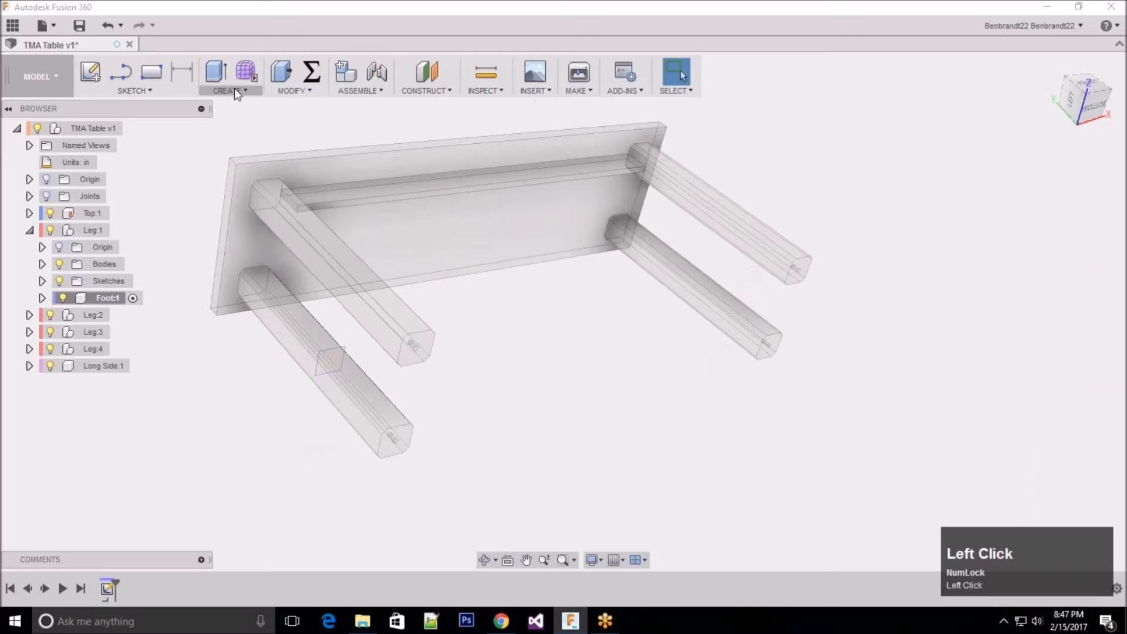
{"action": "left_click", "coordinate": [228, 121]}
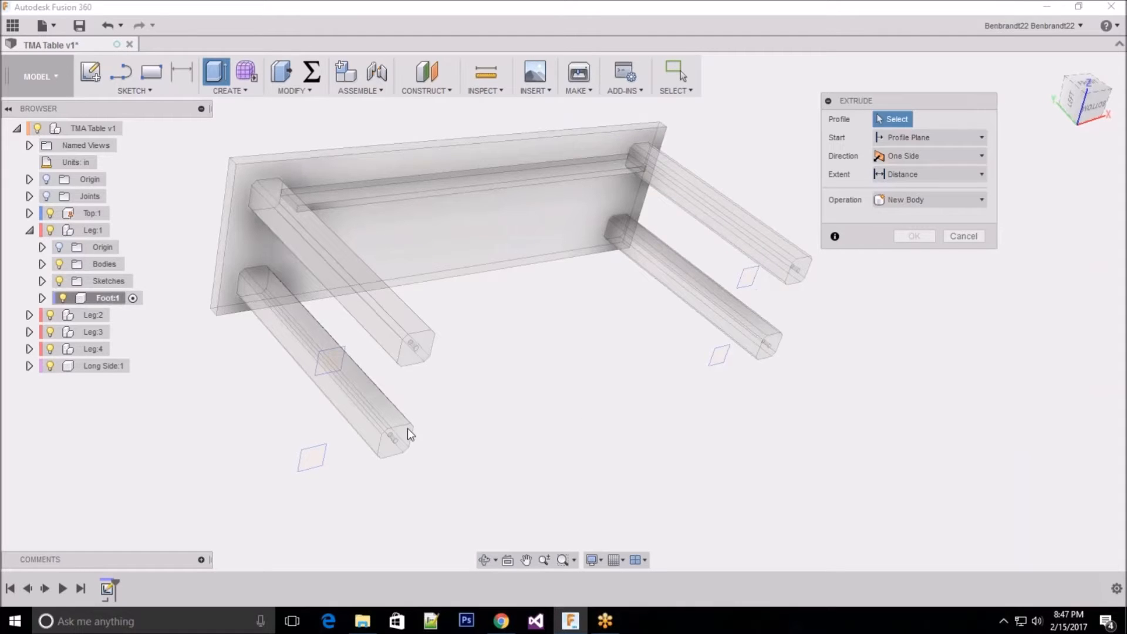
{"action": "left_click", "coordinate": [50, 316]}
{"action": "left_click", "coordinate": [50, 333]}
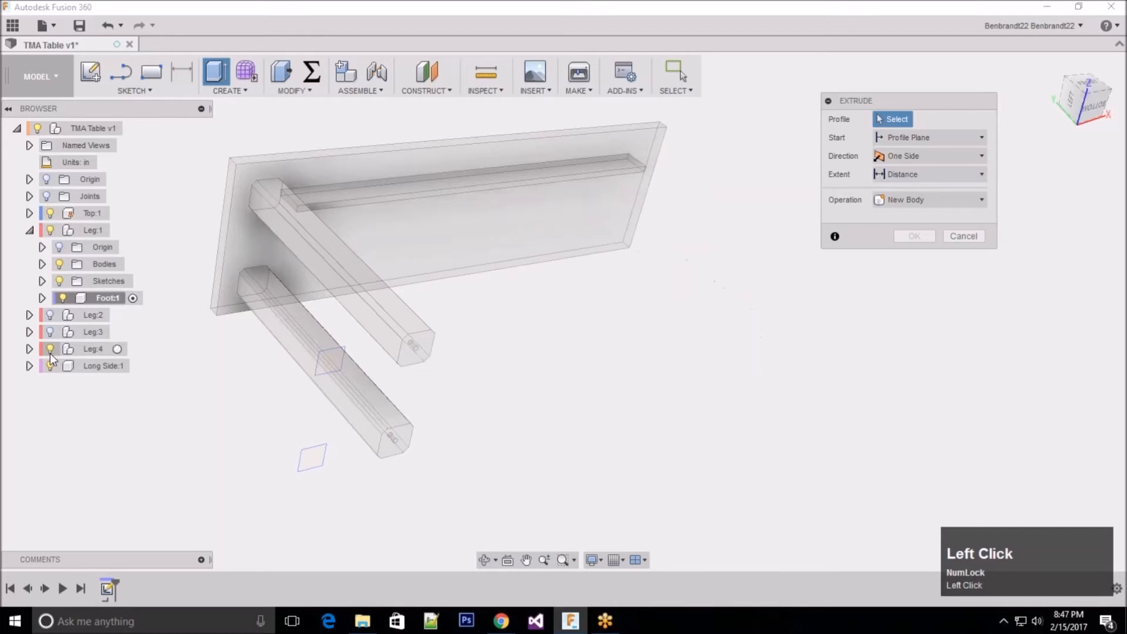
{"action": "left_click", "coordinate": [50, 350]}
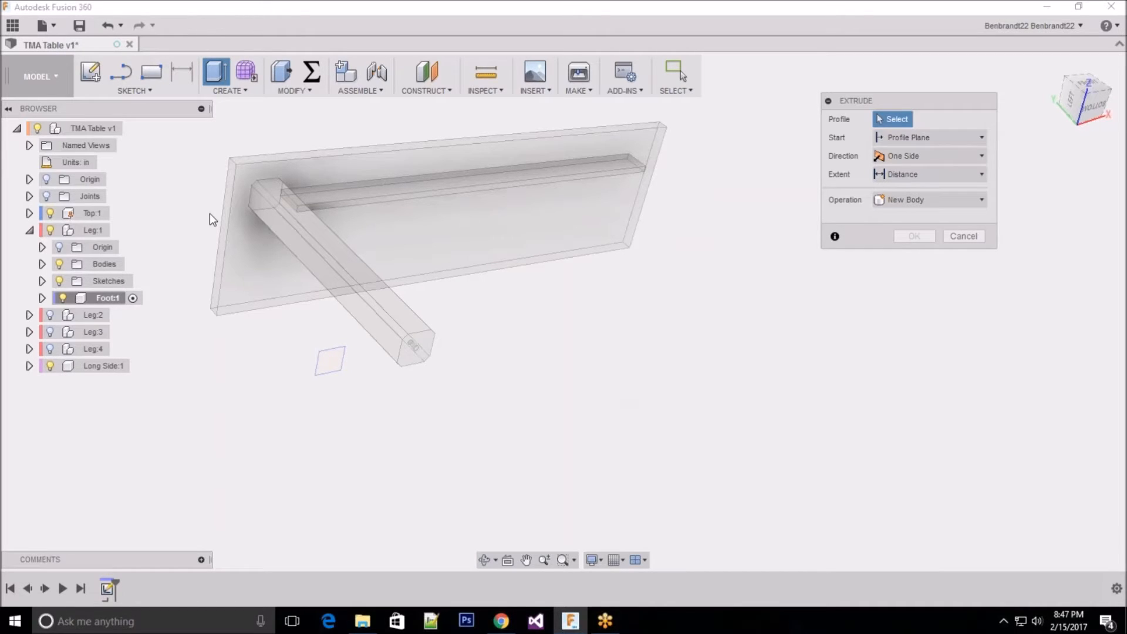
Step: Extrude the square foot profile with a distance of -1 in as a new body
{"action": "scroll", "coordinate": [212, 221], "scroll_direction": "down", "scroll_amount": 2}
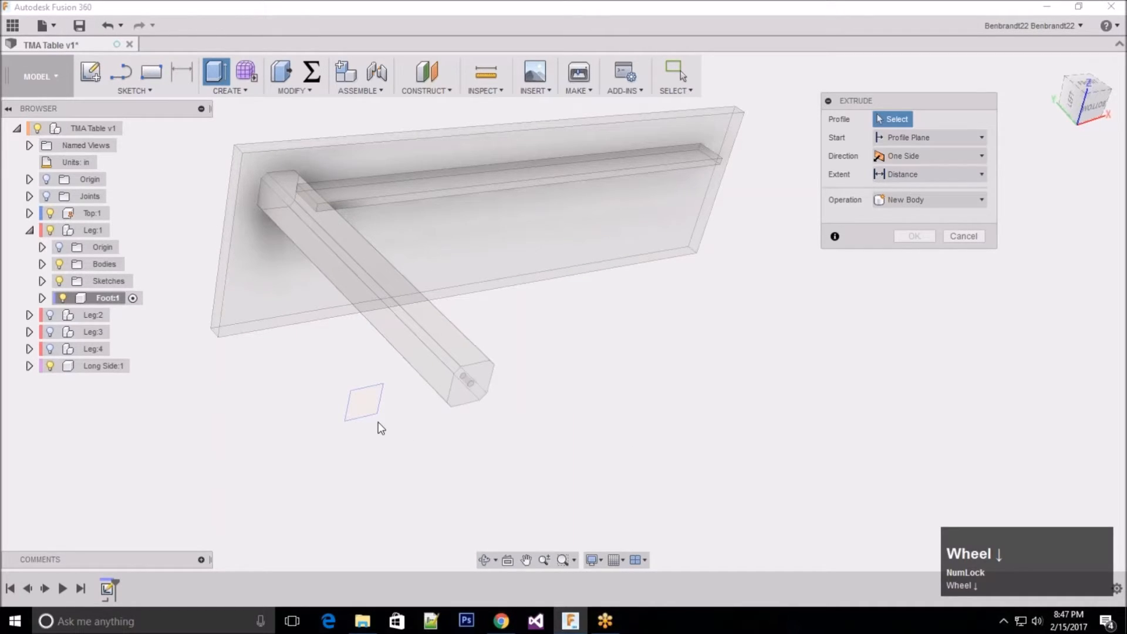
{"action": "left_click", "coordinate": [361, 401]}
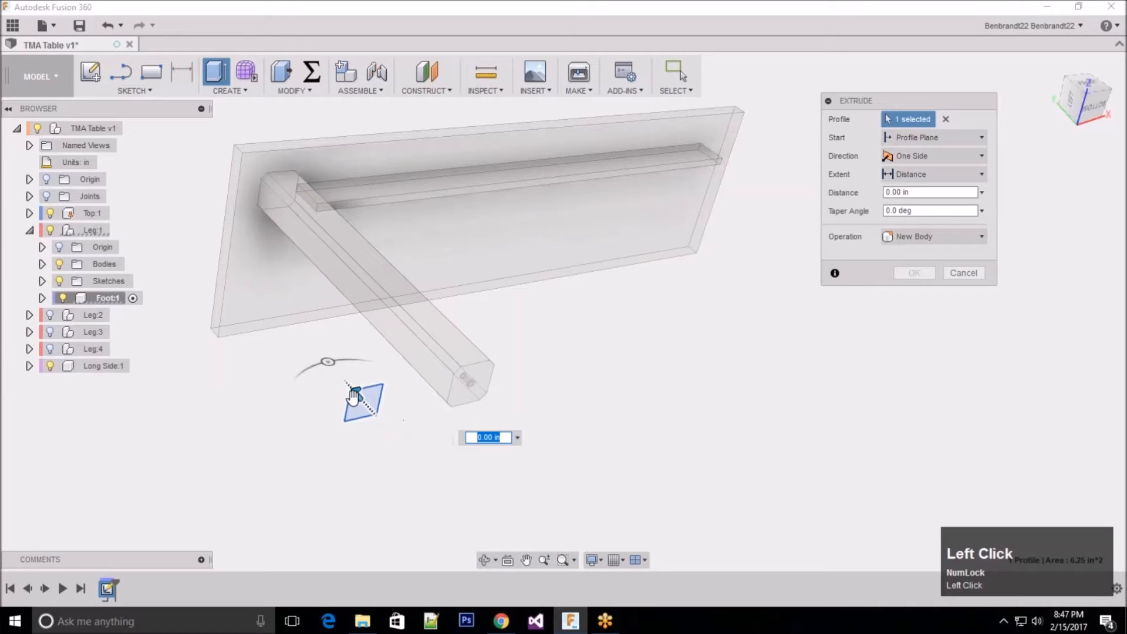
{"action": "left_click_drag", "start_coordinate": [354, 395], "coordinate": [545, 434]}
{"action": "type", "text": "1"}
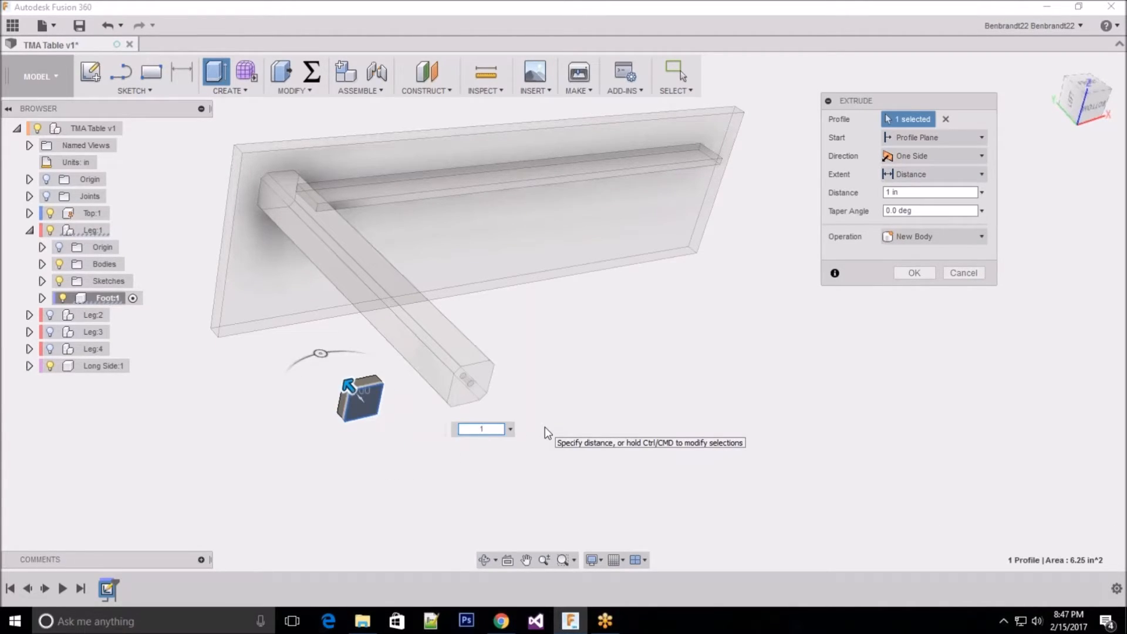
{"action": "key", "text": "Left"}
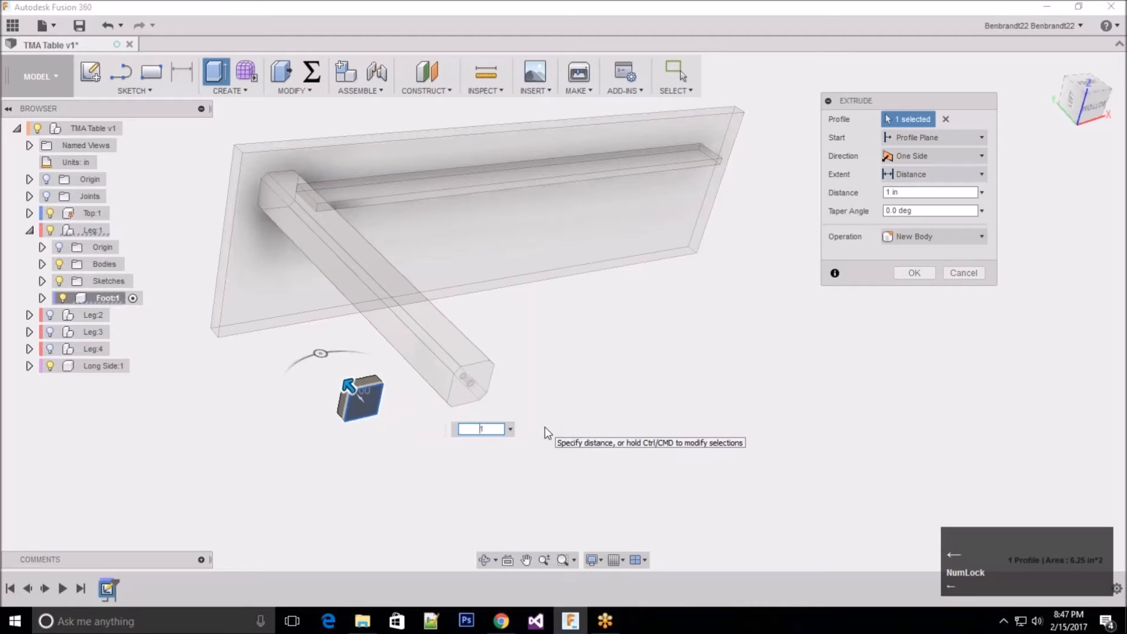
{"action": "type", "text": "-"}
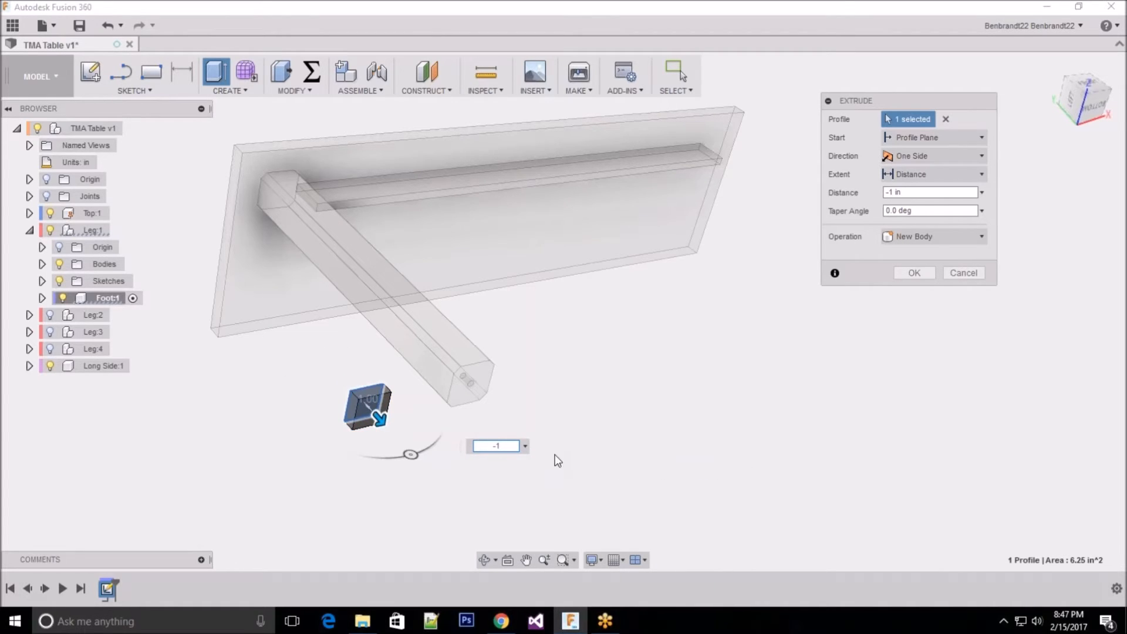
{"action": "left_click", "coordinate": [915, 273]}
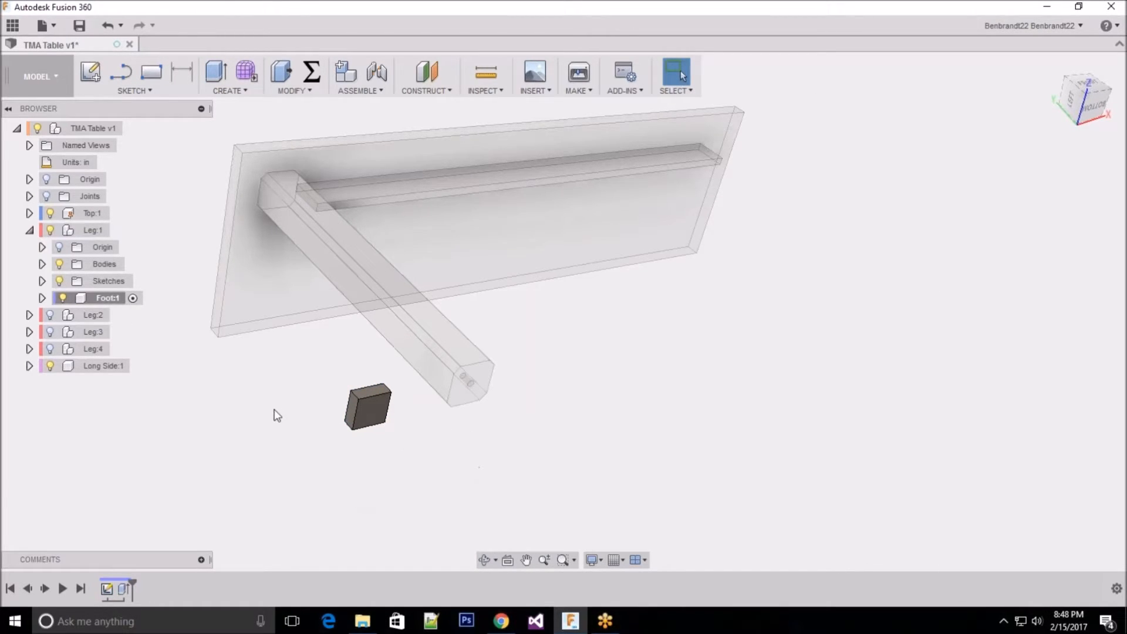
Step: Start a sketch on the foot block's leg-facing square face and draw a diagonal line between two opposite corners
{"action": "left_click", "coordinate": [91, 74]}
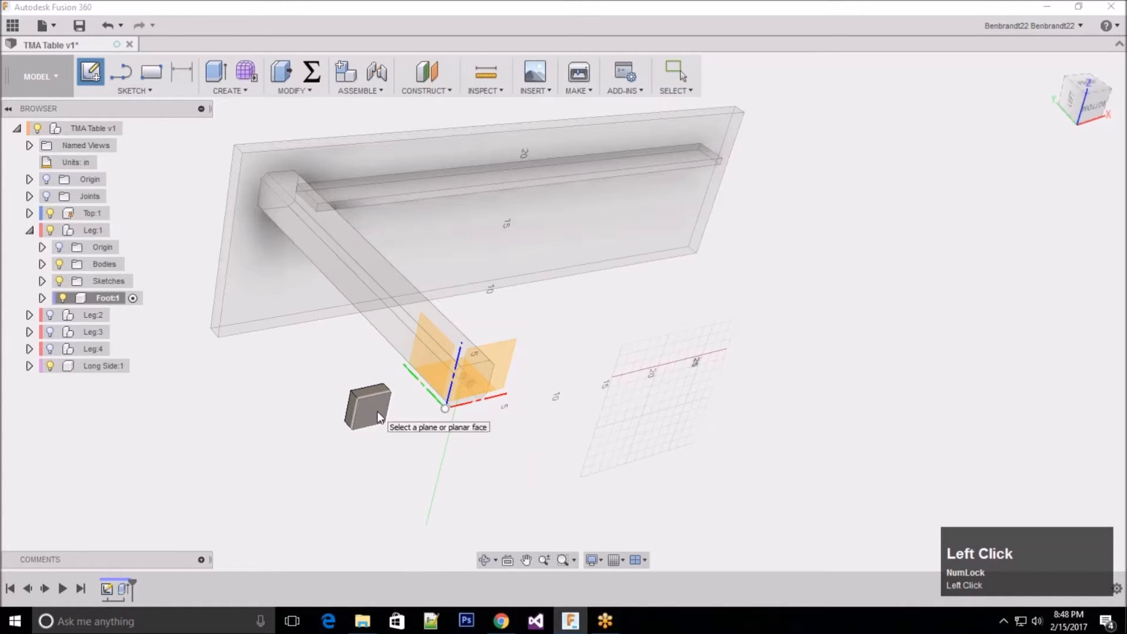
{"action": "scroll", "coordinate": [363, 340], "scroll_direction": "up", "scroll_amount": 3}
{"action": "middle_click_drag", "start_coordinate": [502, 303], "coordinate": [799, 467]}
{"action": "scroll", "coordinate": [793, 465], "scroll_direction": "down", "scroll_amount": 3}
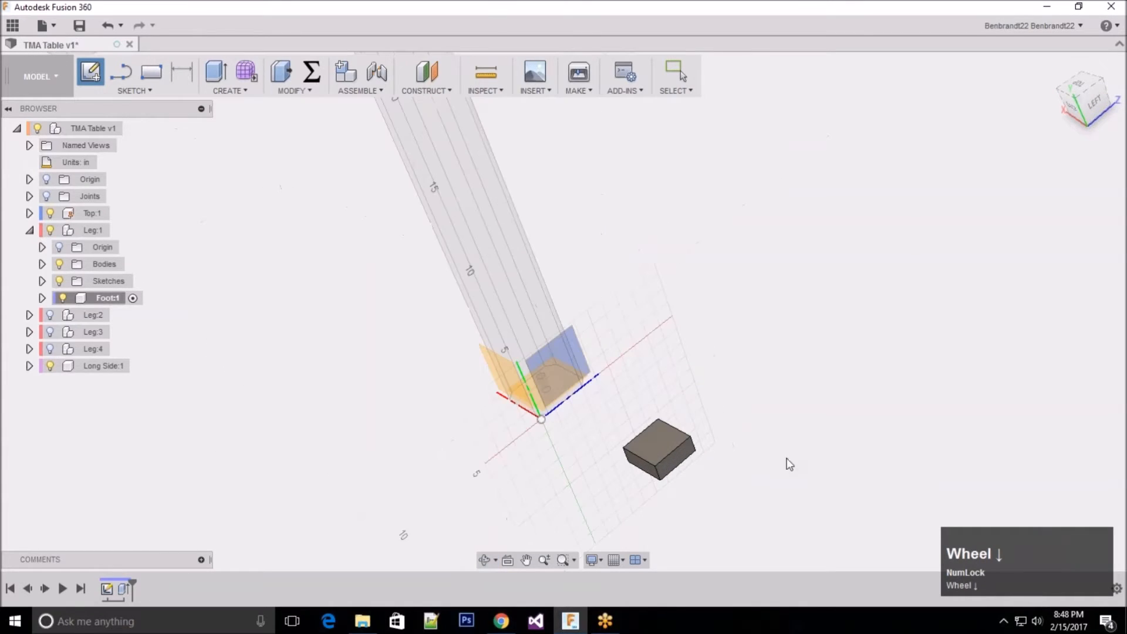
{"action": "scroll", "coordinate": [681, 464], "scroll_direction": "down", "scroll_amount": 3}
{"action": "left_click", "coordinate": [657, 445]}
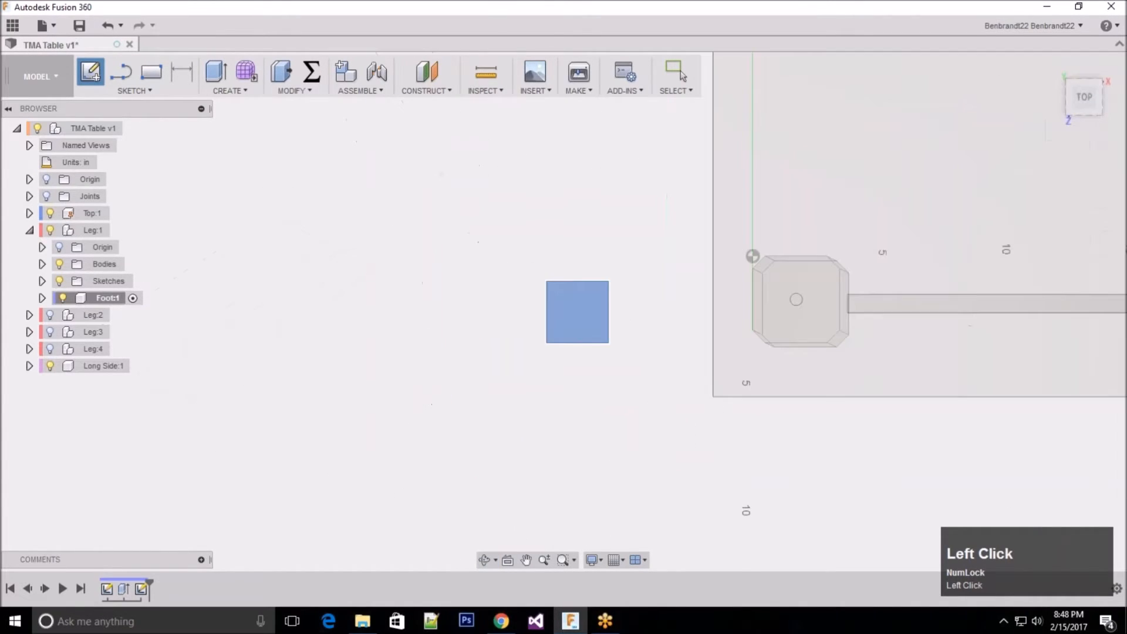
{"action": "scroll", "coordinate": [685, 330], "scroll_direction": "down", "scroll_amount": 3}
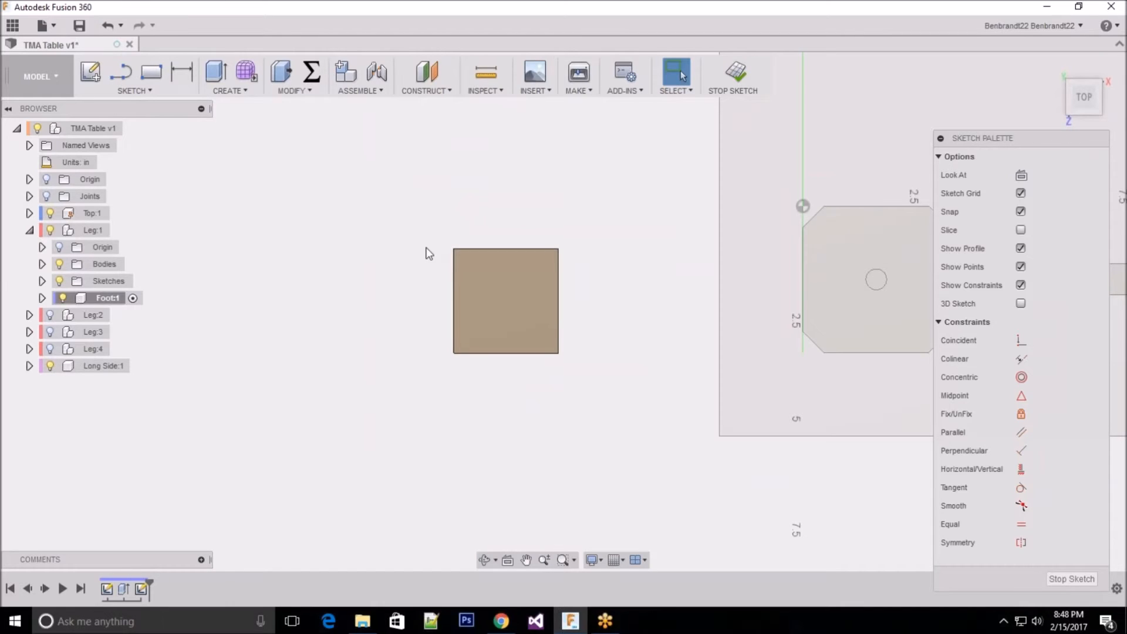
{"action": "key", "text": "Num_Lock"}
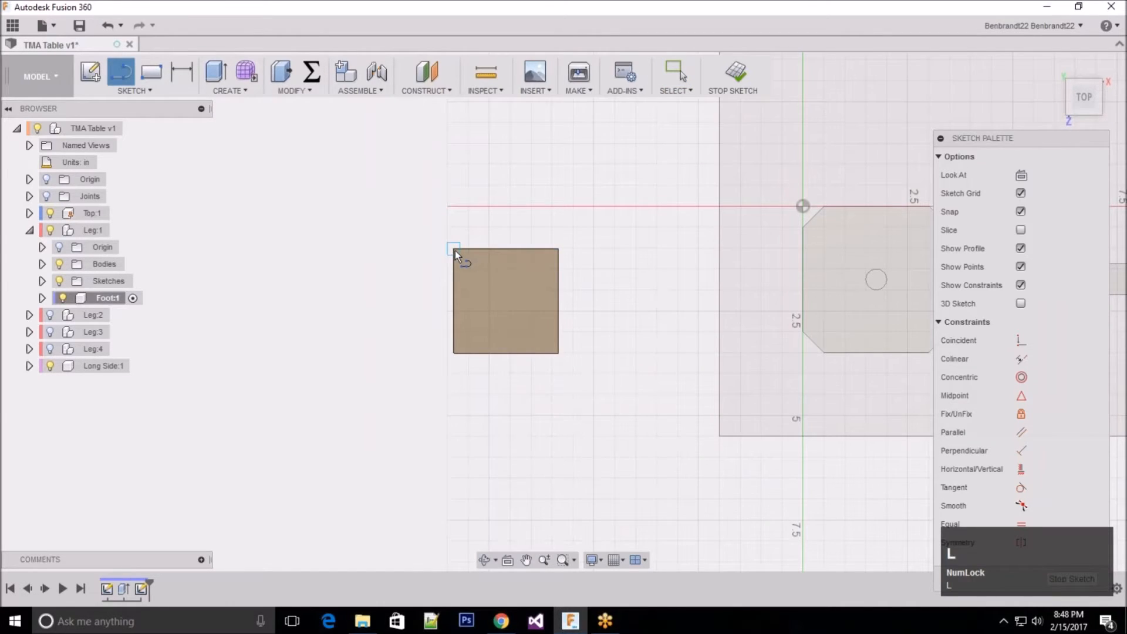
{"action": "left_click", "coordinate": [456, 250]}
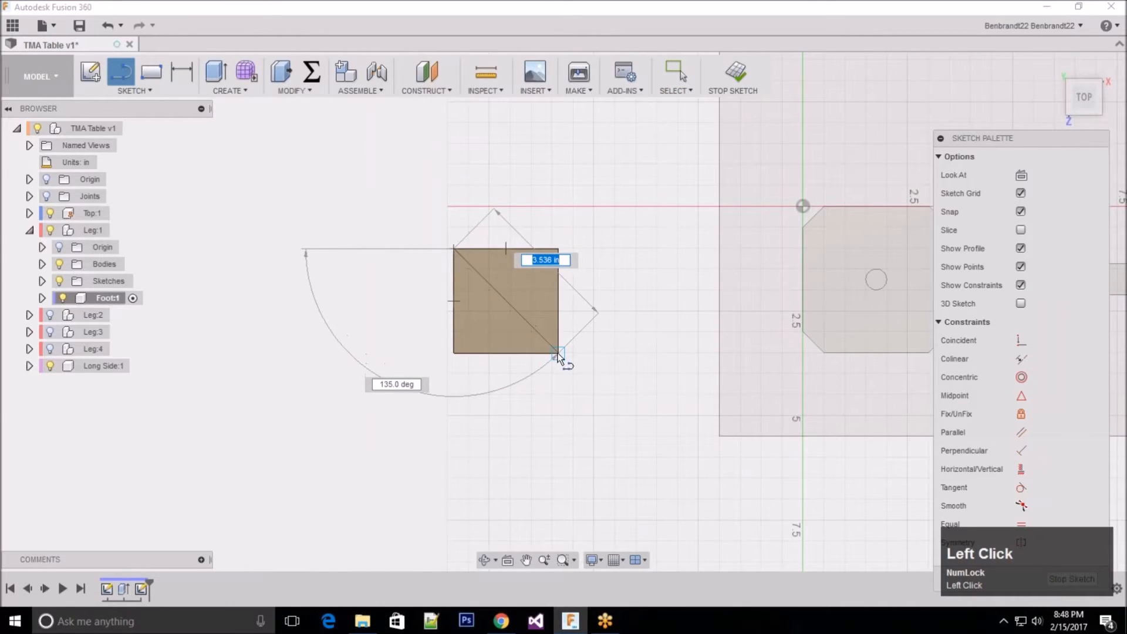
{"action": "left_click", "coordinate": [559, 353]}
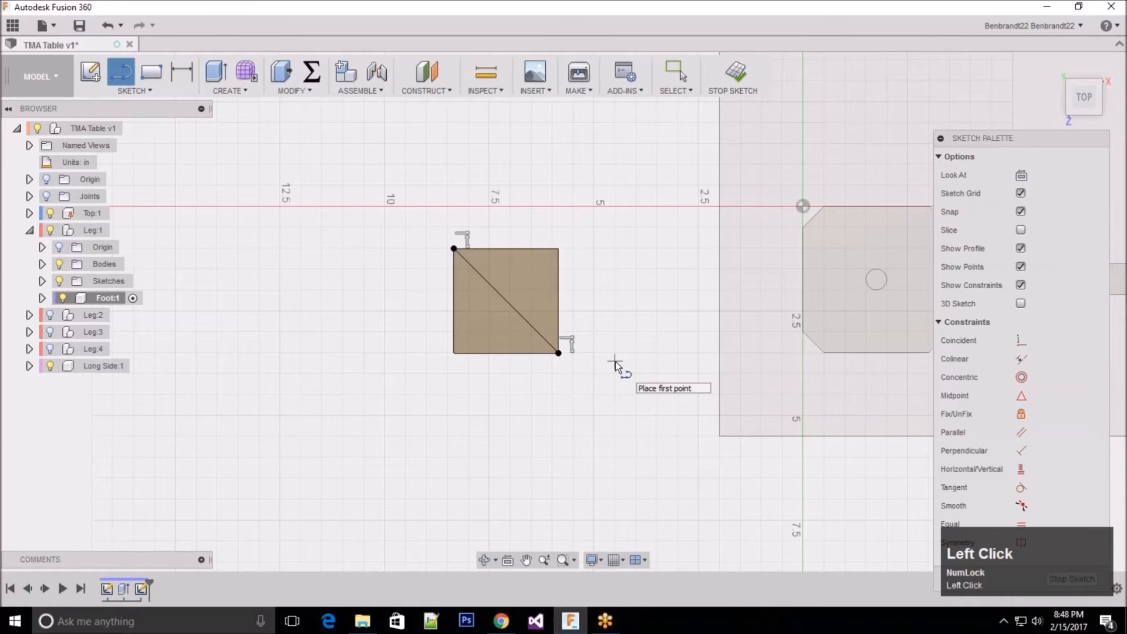
{"action": "key", "text": "Escape"}
Step: Convert the diagonal line across the foot's square face to construction geometry
{"action": "left_click", "coordinate": [517, 312]}
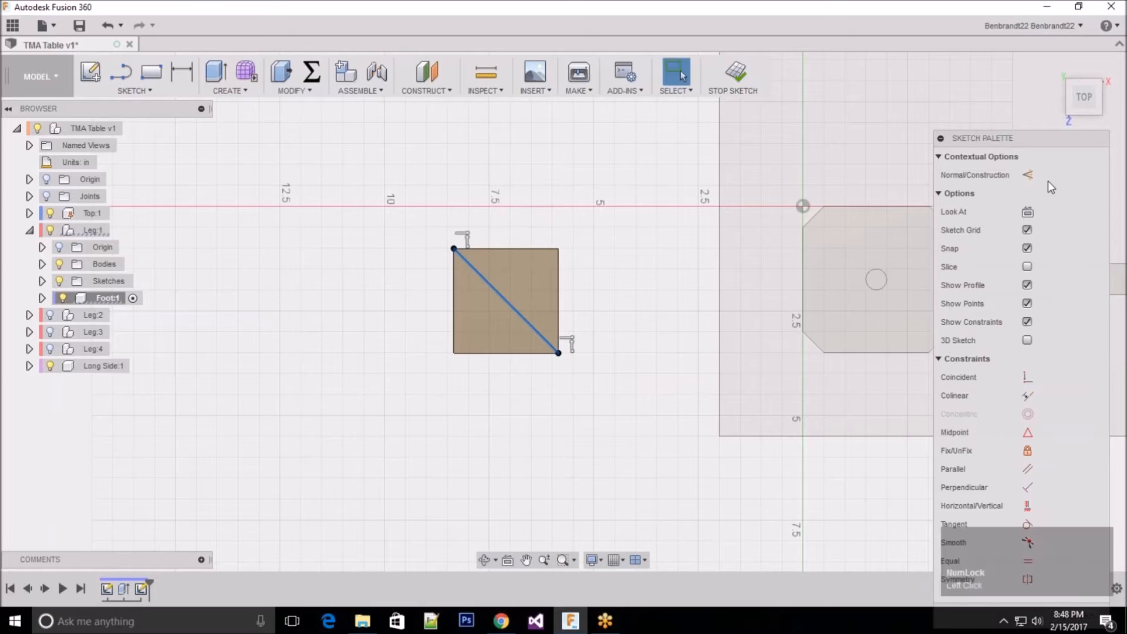
{"action": "left_click", "coordinate": [1029, 175]}
{"action": "left_click", "coordinate": [511, 172]}
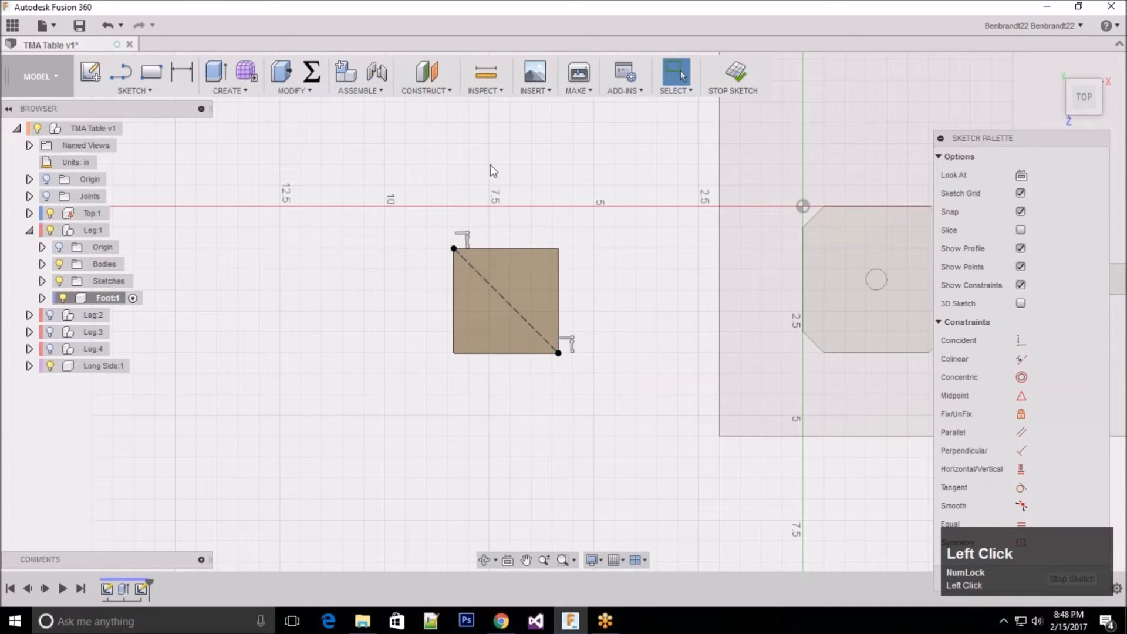
Step: Sketch a 0.5 in diameter circle centred on the construction diagonal's midpoint and finish the sketch
{"action": "left_click", "coordinate": [142, 90]}
{"action": "mouse_move", "coordinate": [126, 155]}
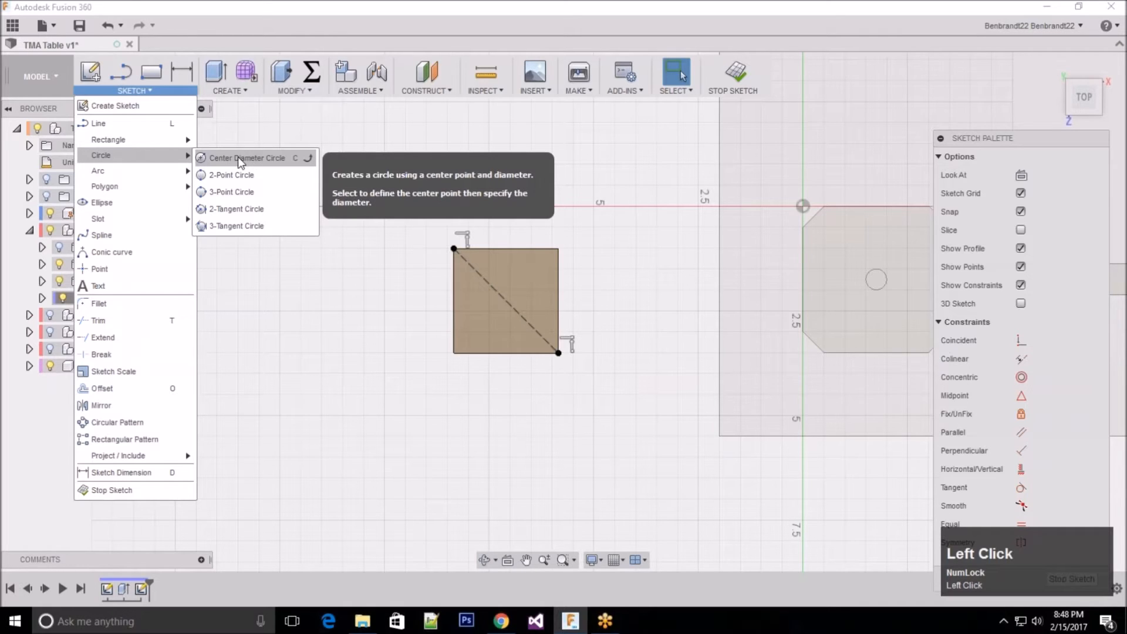
{"action": "left_click", "coordinate": [506, 300]}
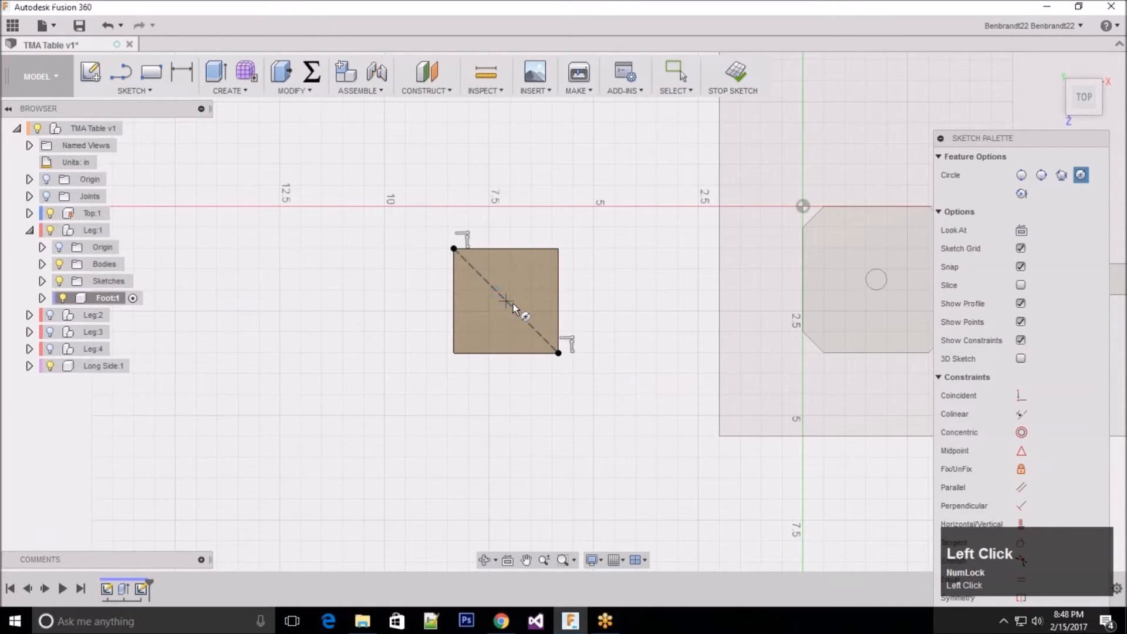
{"action": "type", "text": "0.5"}
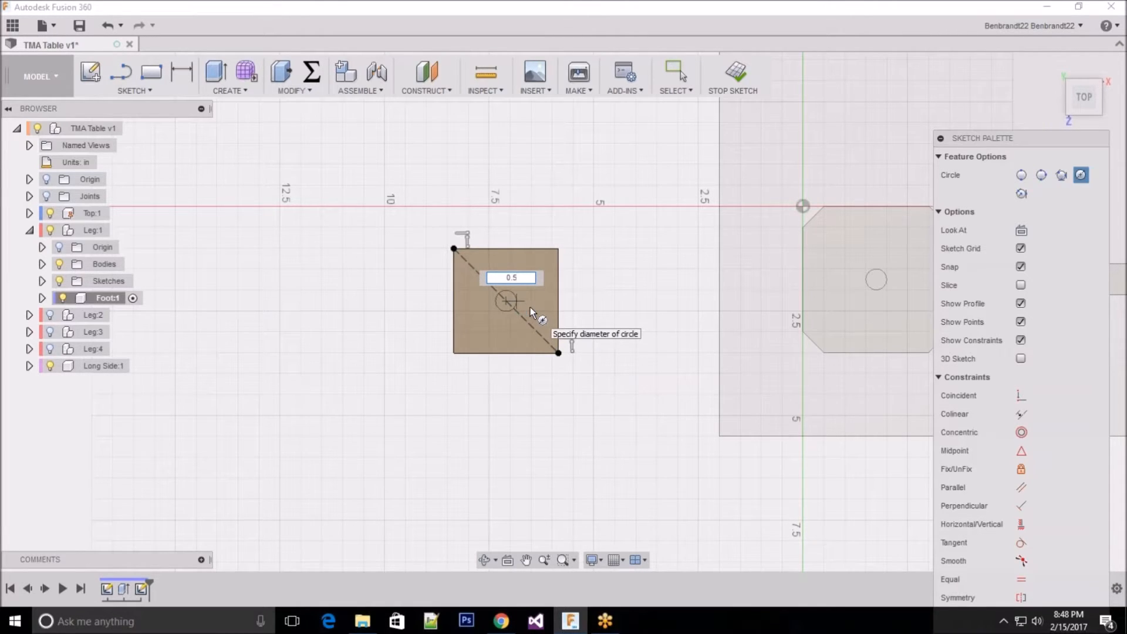
{"action": "key", "text": "Return"}
{"action": "key", "text": "Escape"}
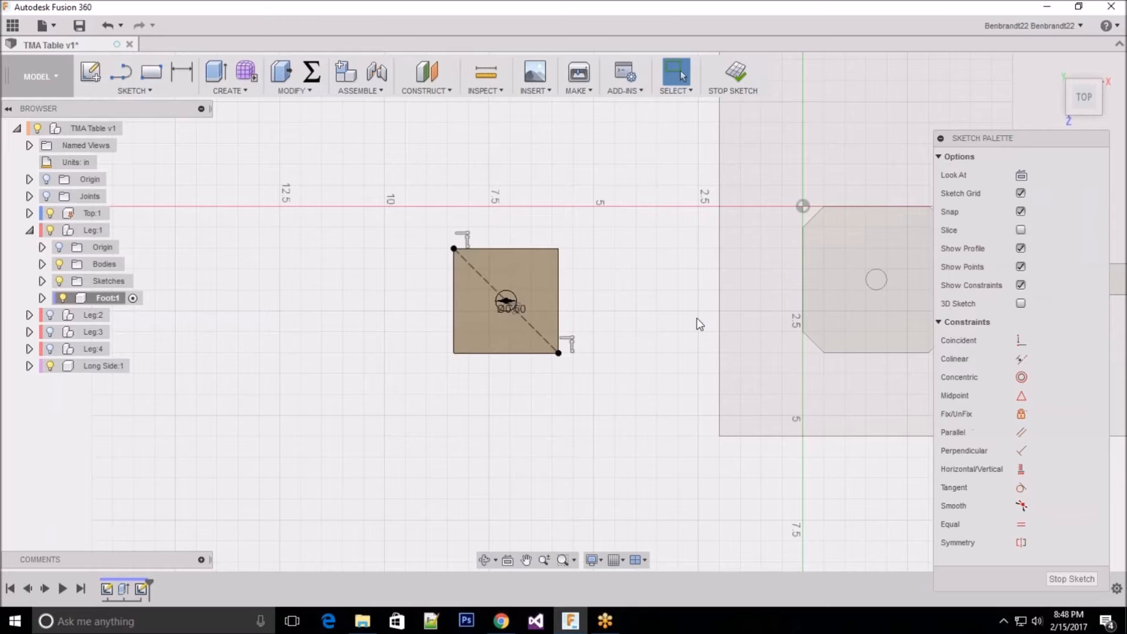
{"action": "left_click", "coordinate": [1073, 579]}
Step: Extrude the circle 1 in outward from the foot block as a joined peg
{"action": "scroll", "coordinate": [716, 488], "scroll_direction": "down", "scroll_amount": 3}
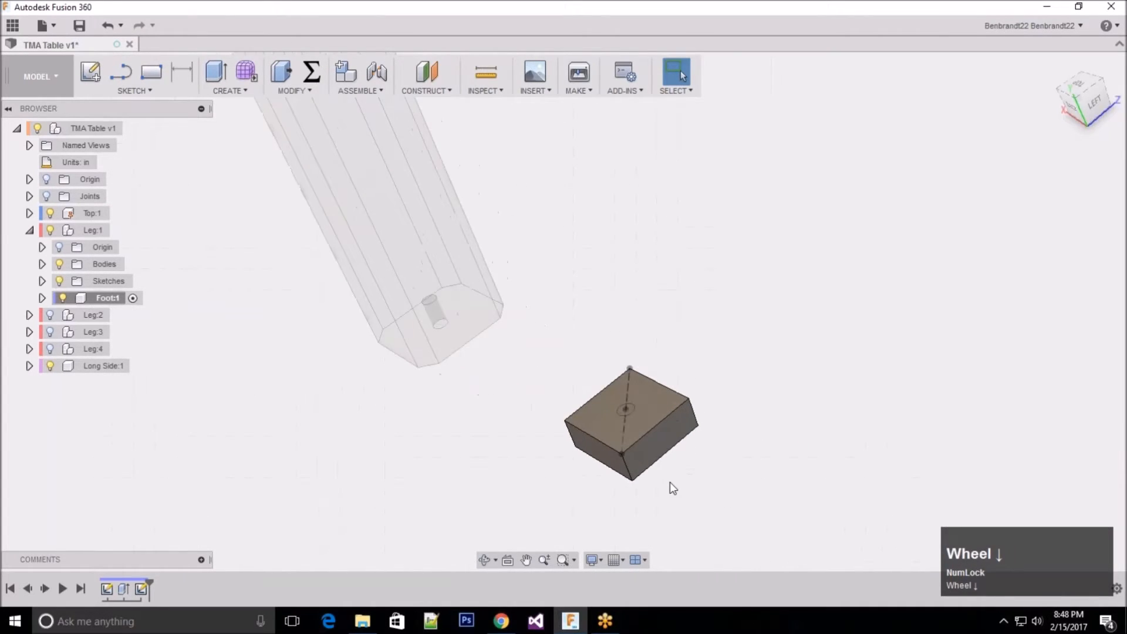
{"action": "scroll", "coordinate": [671, 483], "scroll_direction": "down", "scroll_amount": 2}
{"action": "scroll", "coordinate": [671, 483], "scroll_direction": "down", "scroll_amount": 1}
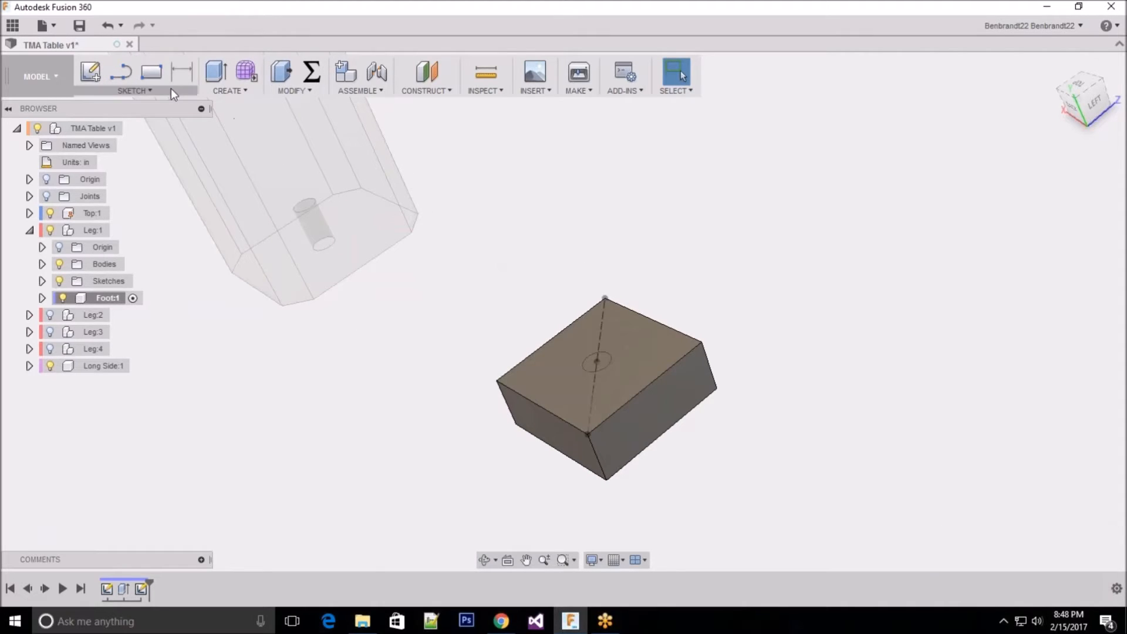
{"action": "left_click", "coordinate": [226, 92]}
{"action": "left_click", "coordinate": [230, 121]}
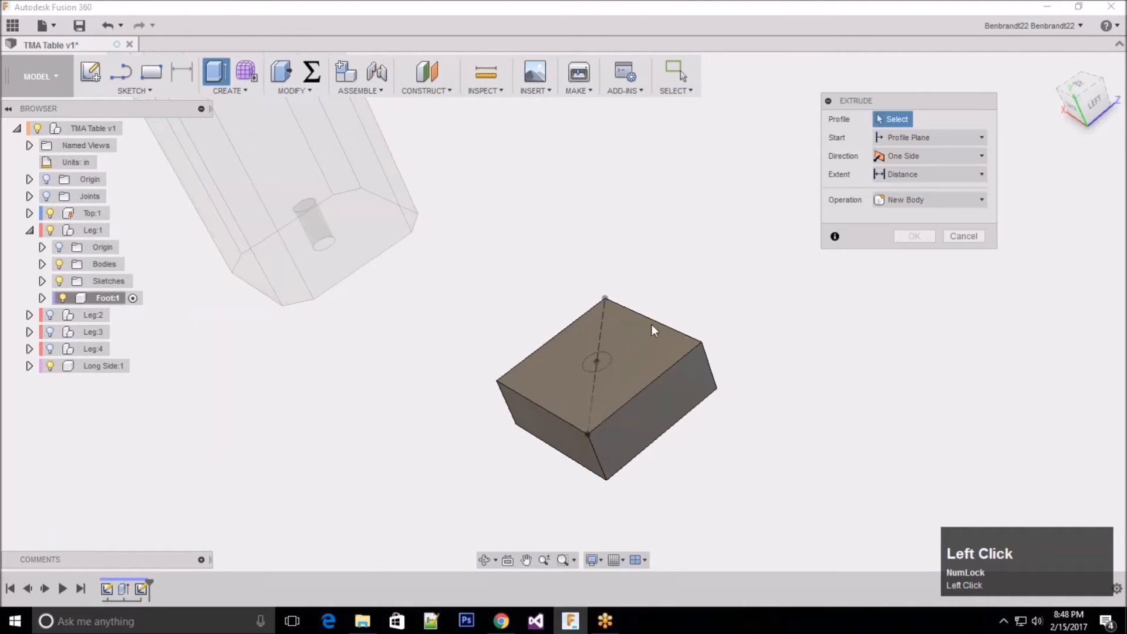
{"action": "left_click", "coordinate": [598, 362]}
{"action": "left_click_drag", "start_coordinate": [594, 346], "coordinate": [567, 289]}
{"action": "type", "text": "1"}
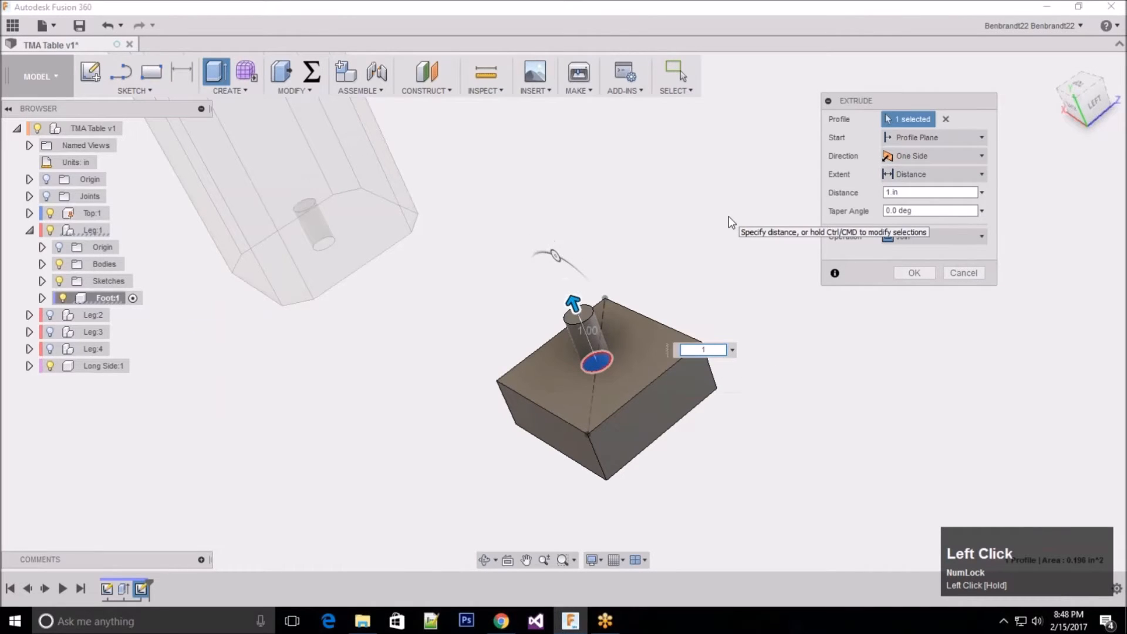
{"action": "left_click", "coordinate": [909, 273]}
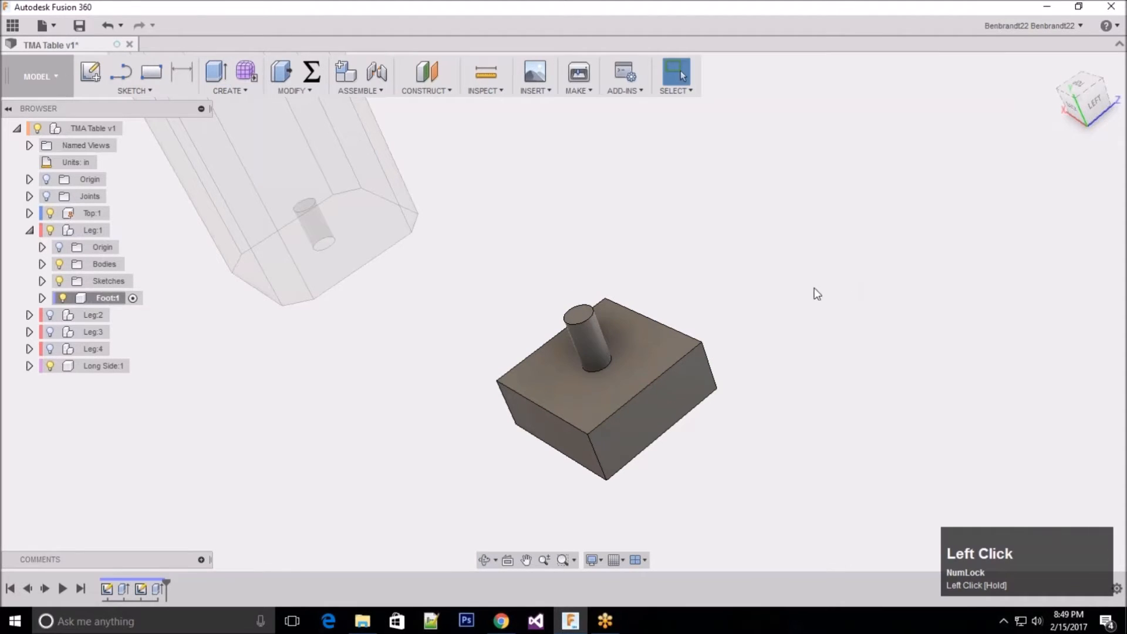
Step: Inspect the foot and its peg beside the hole in Leg:1's bottom end from several angles
{"action": "scroll", "coordinate": [426, 337], "scroll_direction": "up", "scroll_amount": 1}
{"action": "scroll", "coordinate": [425, 338], "scroll_direction": "up", "scroll_amount": 4}
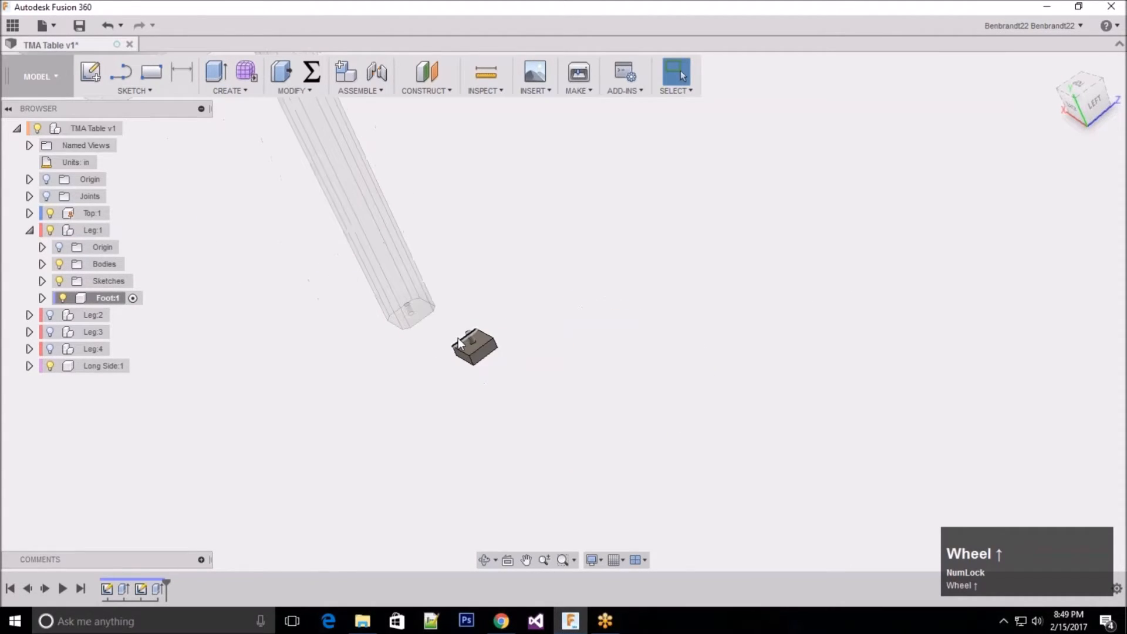
{"action": "scroll", "coordinate": [464, 320], "scroll_direction": "down", "scroll_amount": 2}
{"action": "scroll", "coordinate": [479, 382], "scroll_direction": "down", "scroll_amount": 2}
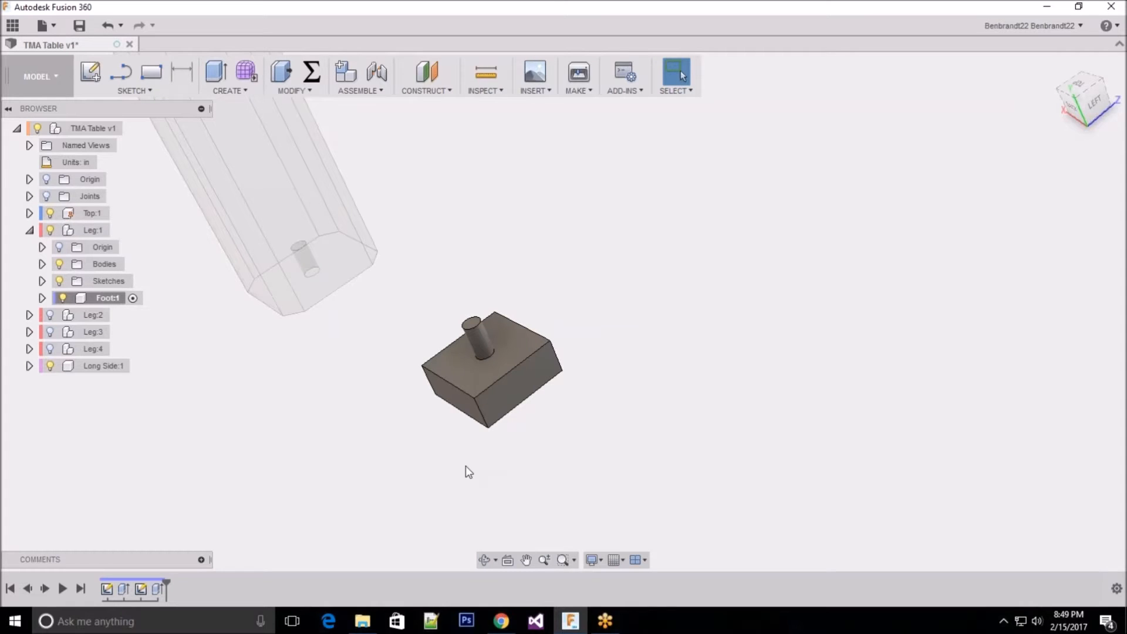
{"action": "middle_click_drag", "start_coordinate": [360, 428], "coordinate": [398, 352]}
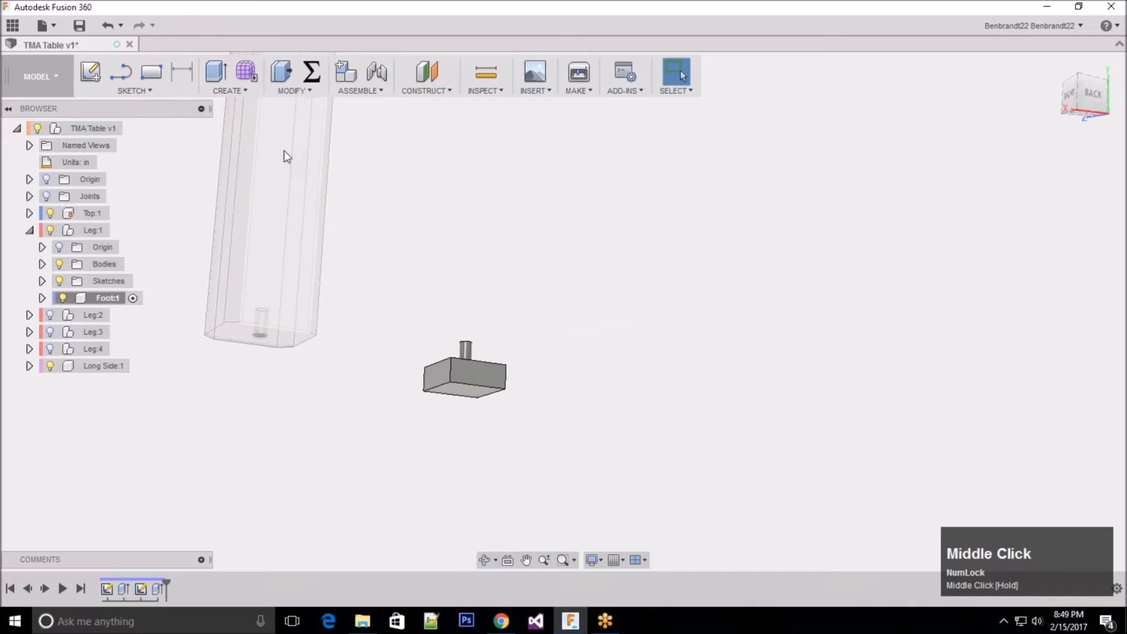
{"action": "left_click", "coordinate": [347, 106]}
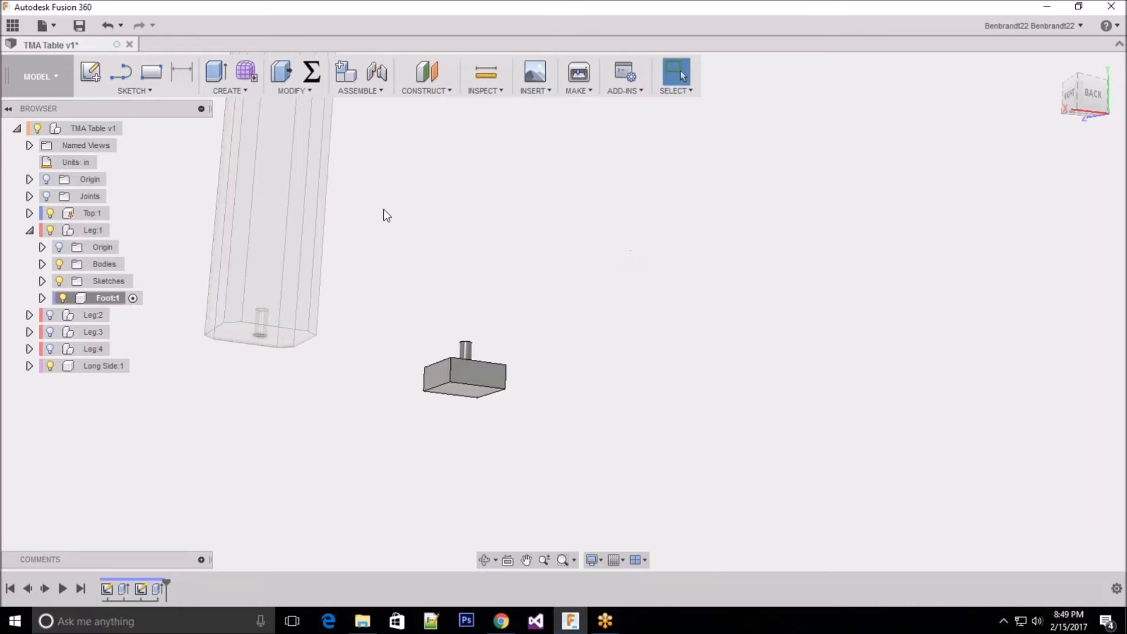
{"action": "middle_click_drag", "start_coordinate": [427, 203], "coordinate": [428, 234], "text": "shift"}
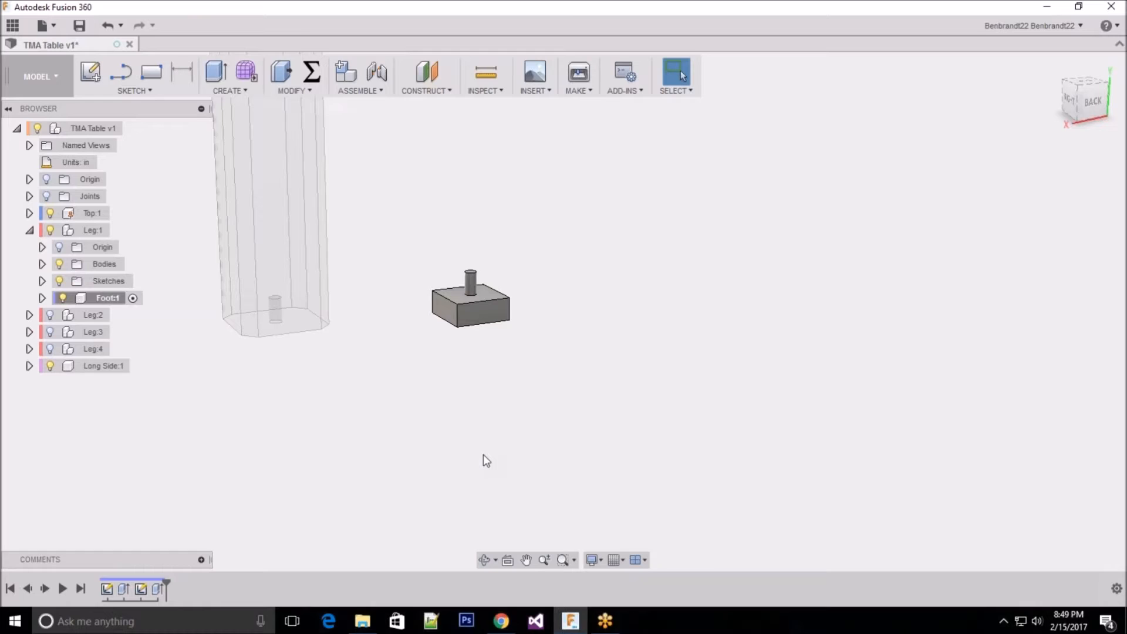
{"action": "left_click", "coordinate": [979, 136]}
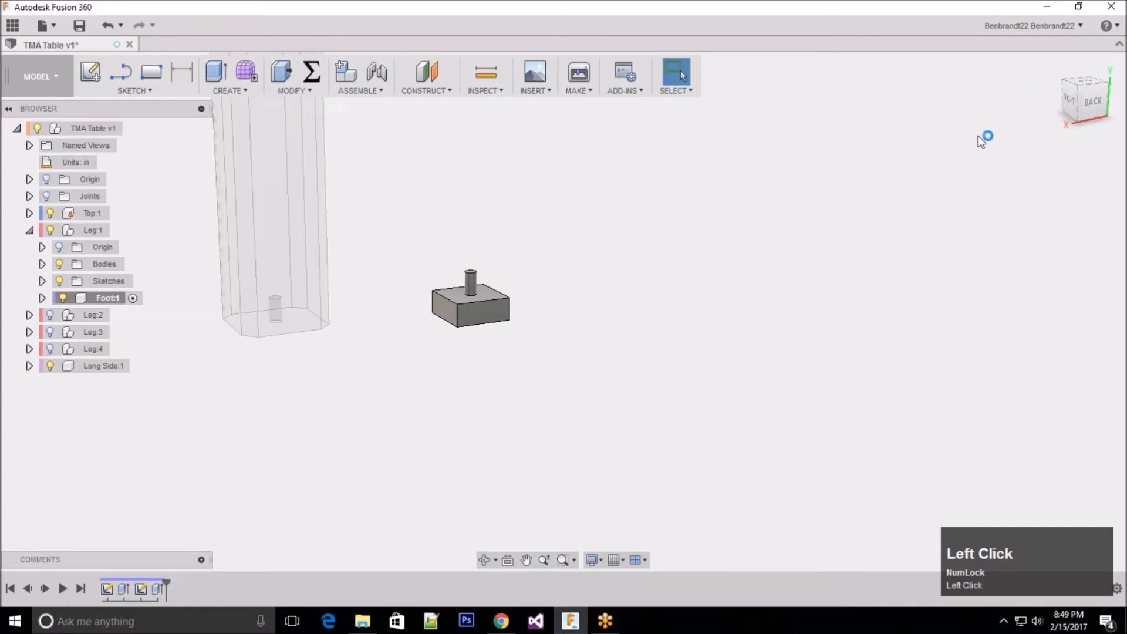
{"action": "key", "text": "Escape"}
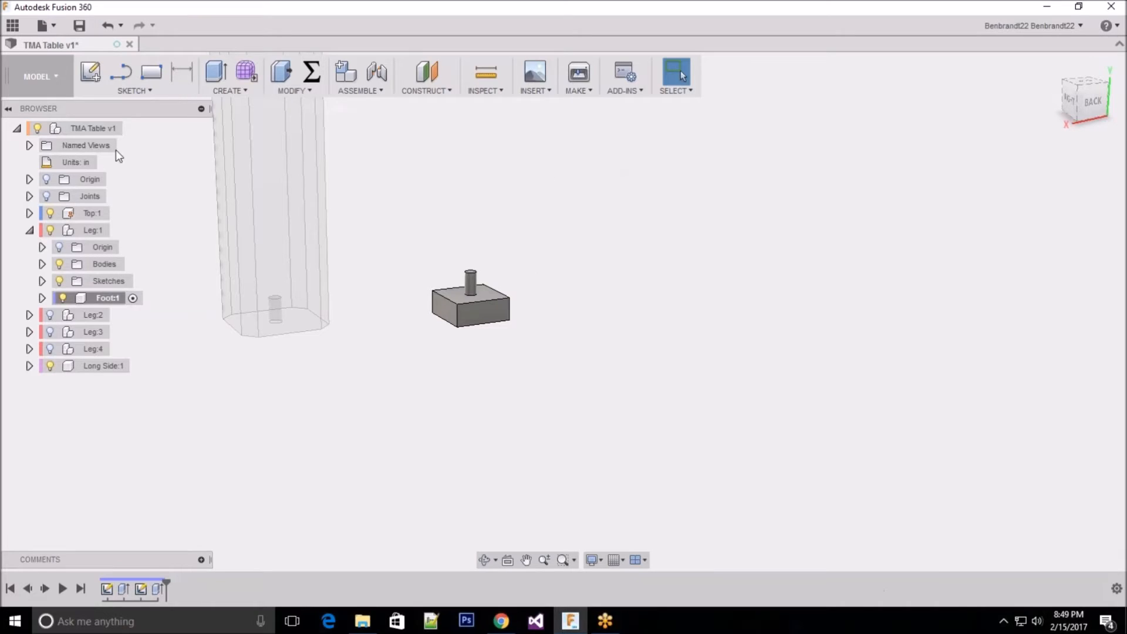
Step: Save the design as a new version with the description "User Saved"
{"action": "left_click", "coordinate": [80, 27]}
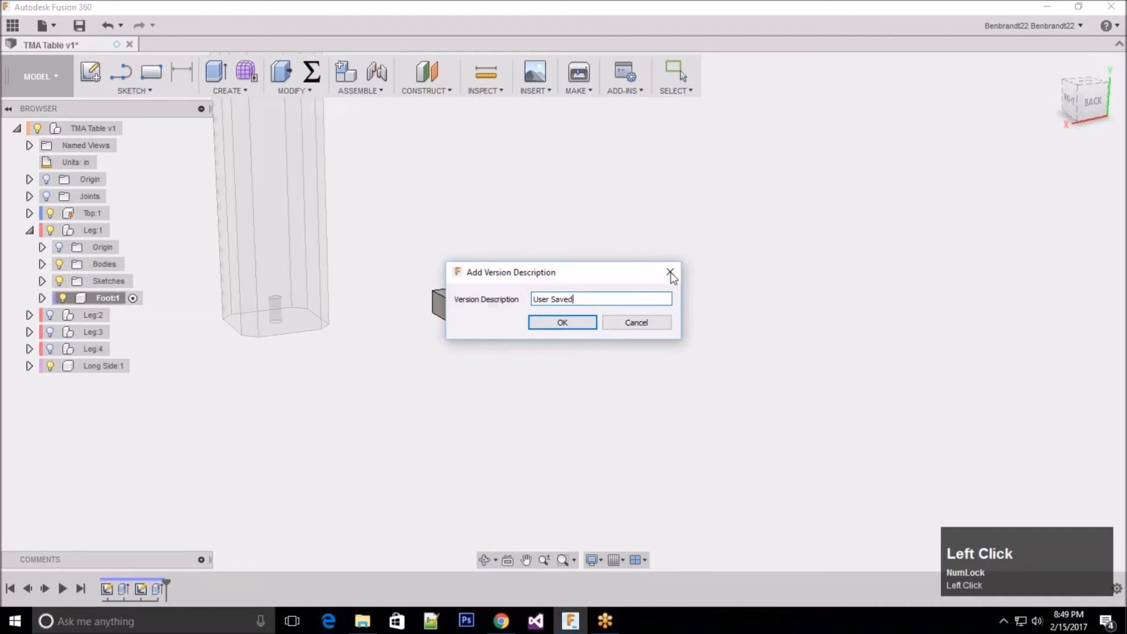
{"action": "left_click", "coordinate": [594, 323]}
Step: Activate Leg:1 and show Leg:2, Leg:3 and Leg:4 again
{"action": "scroll", "coordinate": [423, 355], "scroll_direction": "up", "scroll_amount": 2}
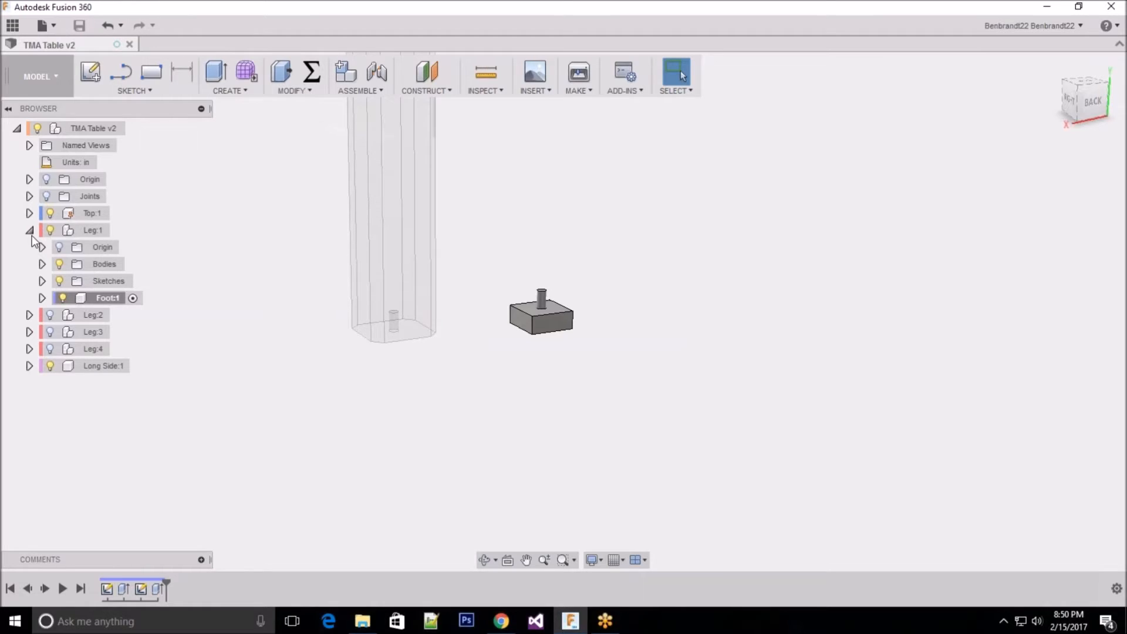
{"action": "scroll", "coordinate": [442, 420], "scroll_direction": "up", "scroll_amount": 2}
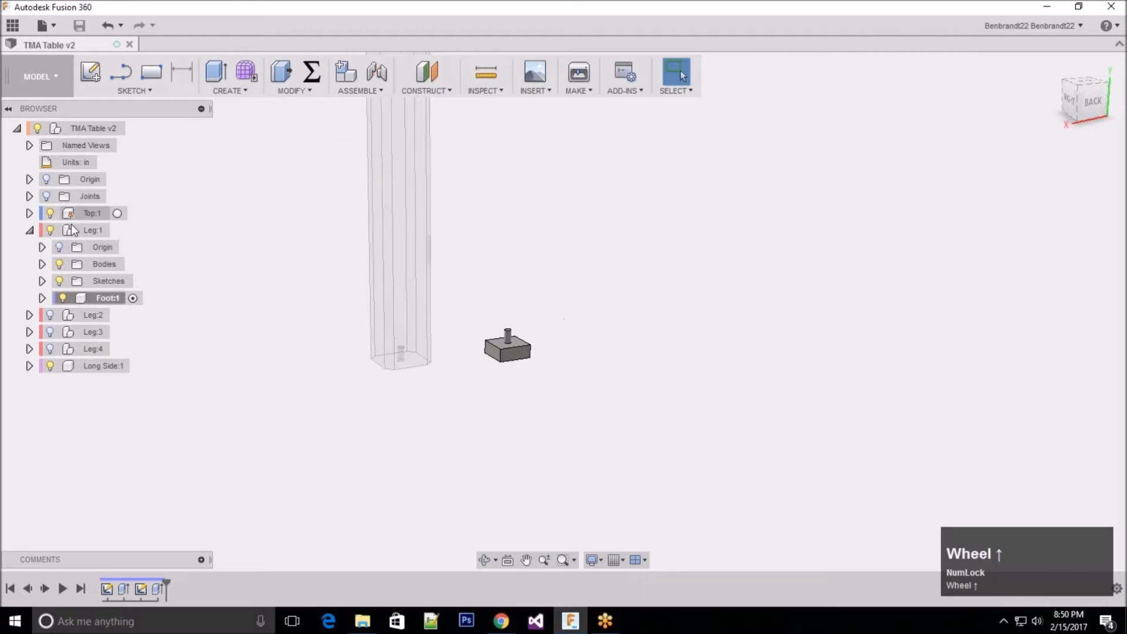
{"action": "left_click", "coordinate": [29, 231]}
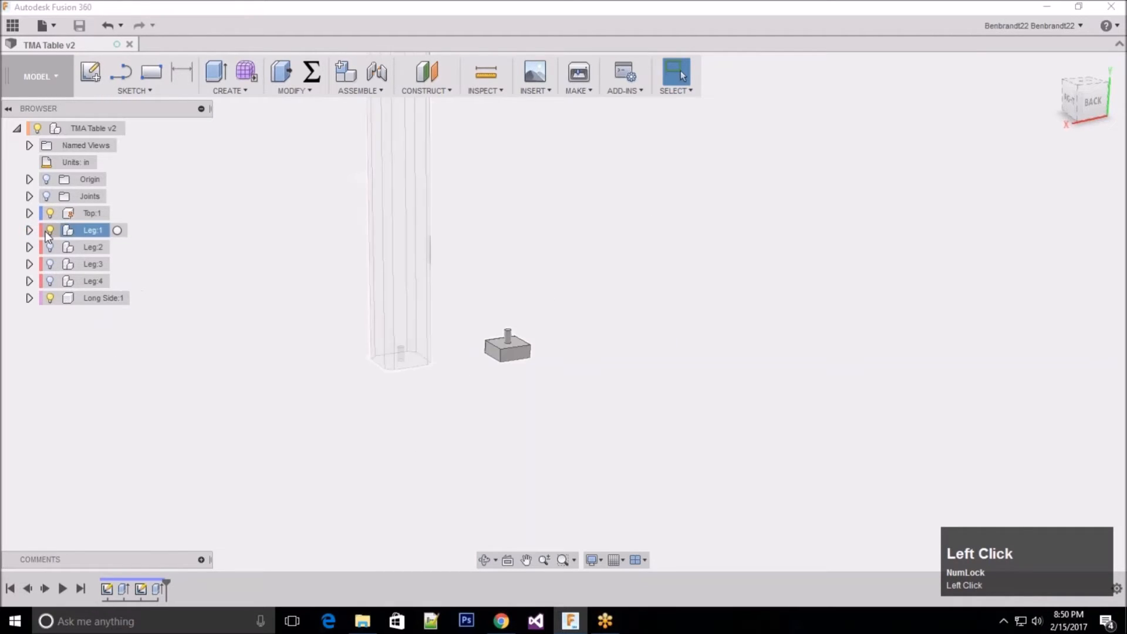
{"action": "left_click", "coordinate": [29, 230]}
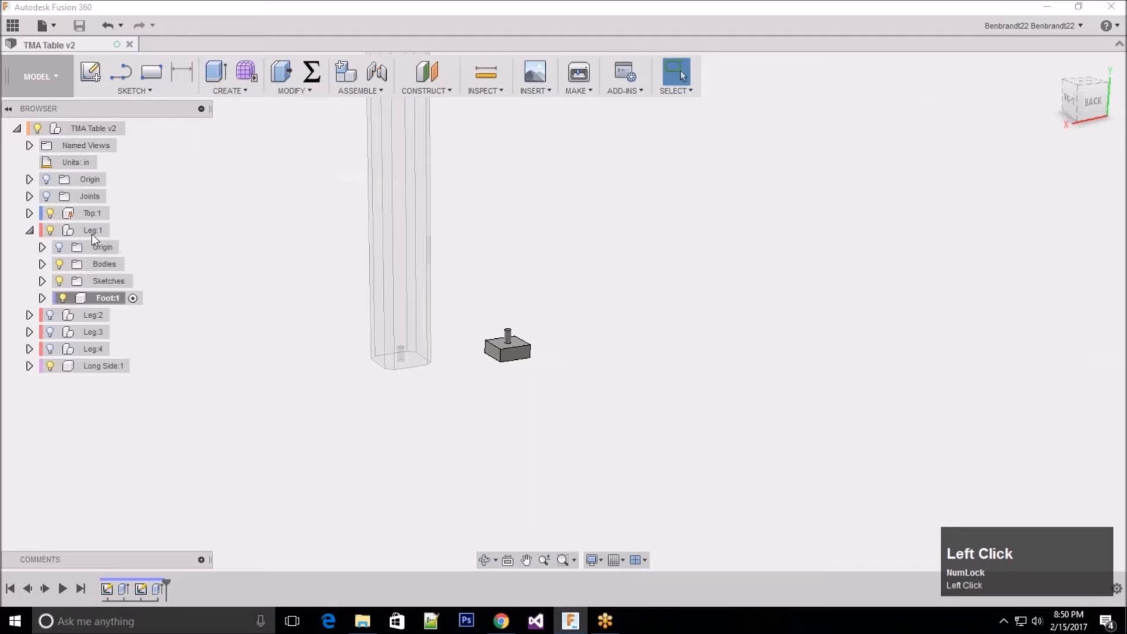
{"action": "left_click", "coordinate": [111, 233]}
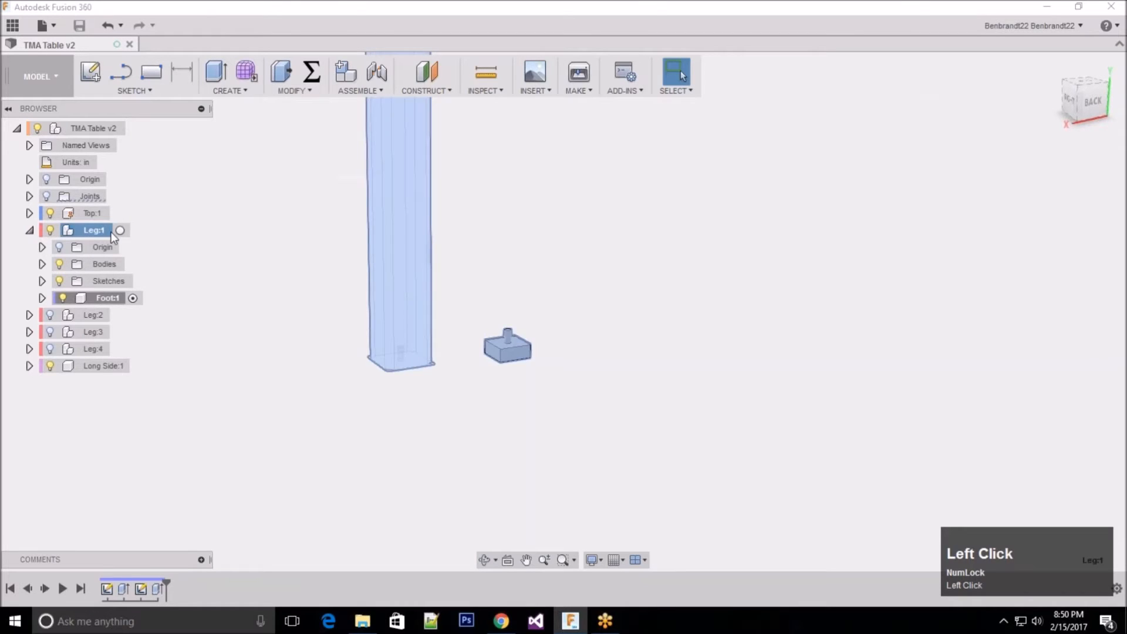
{"action": "left_click", "coordinate": [120, 230]}
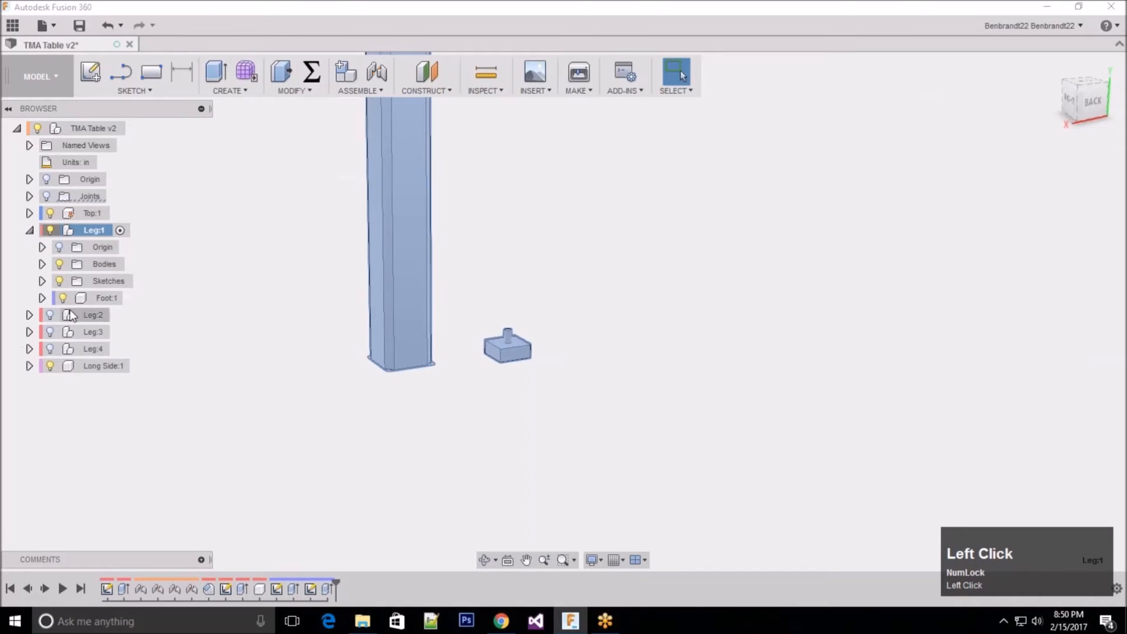
{"action": "left_click", "coordinate": [50, 349]}
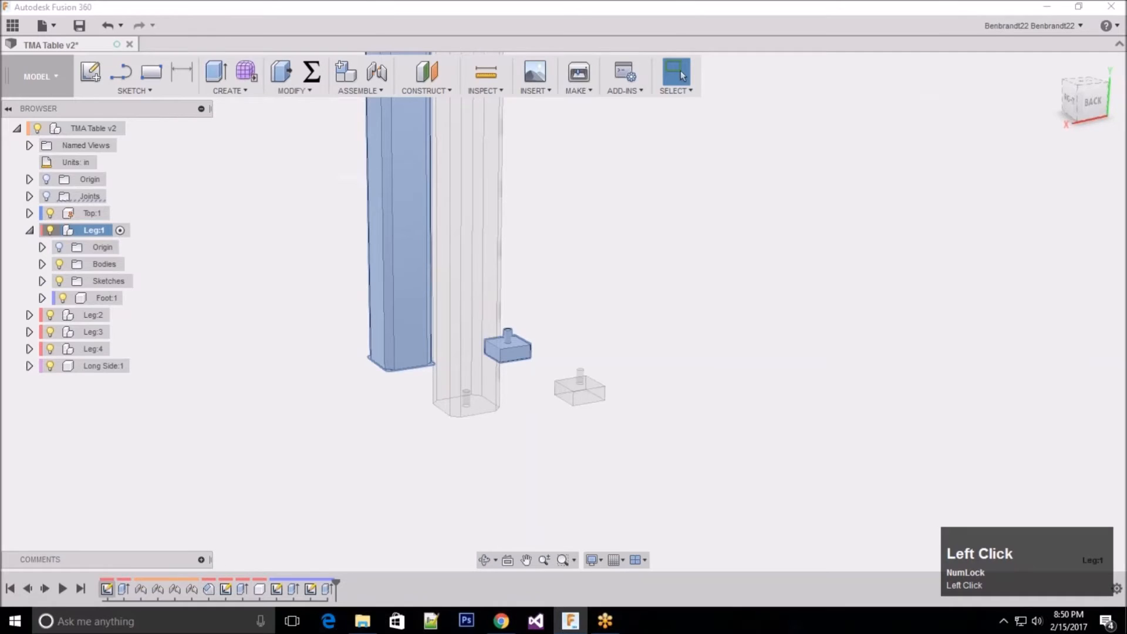
Step: Edit the 0.5 in chamfer on Leg:1 and remove one of its long vertical edges from the selection
{"action": "double_click", "coordinate": [210, 587]}
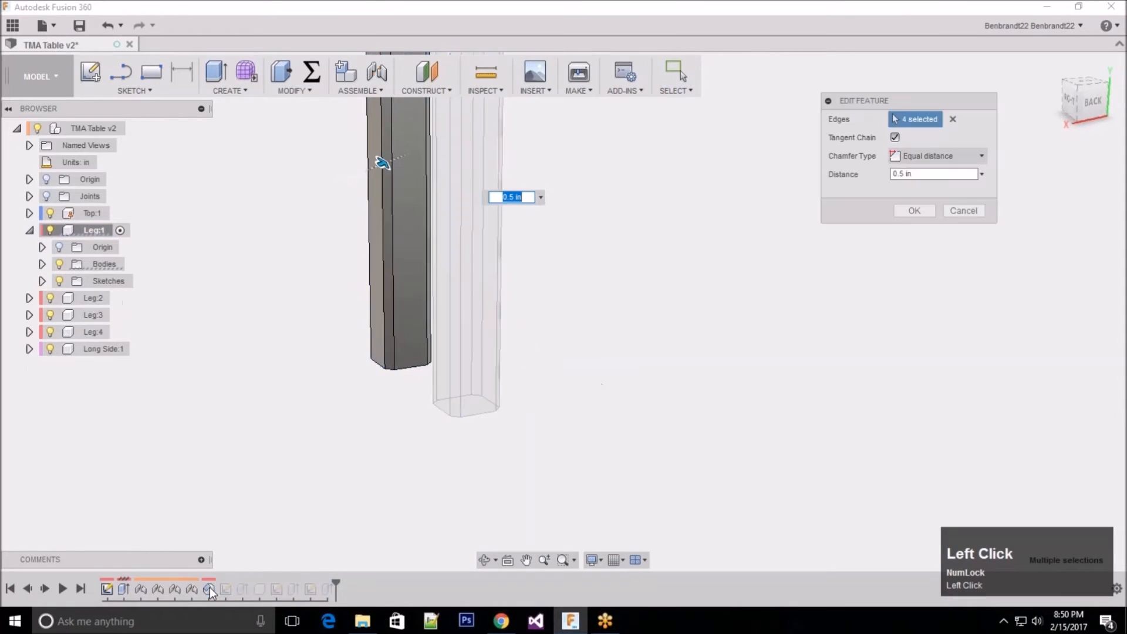
{"action": "scroll", "coordinate": [277, 478], "scroll_direction": "up", "scroll_amount": 3}
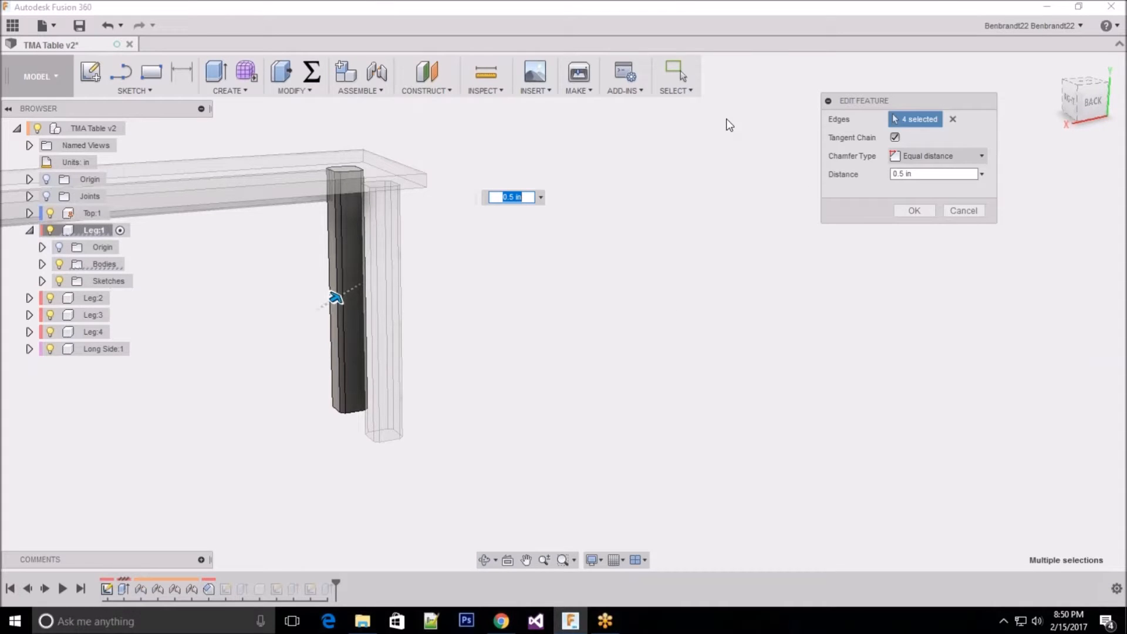
{"action": "key", "text": "ctrl"}
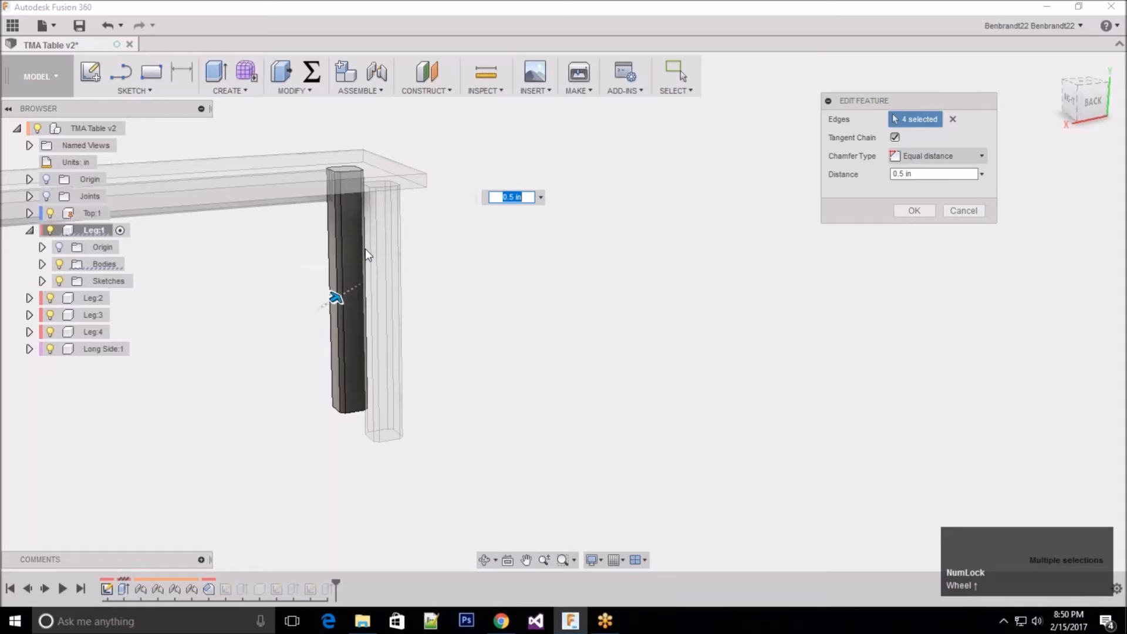
{"action": "key", "text": "ctrl"}
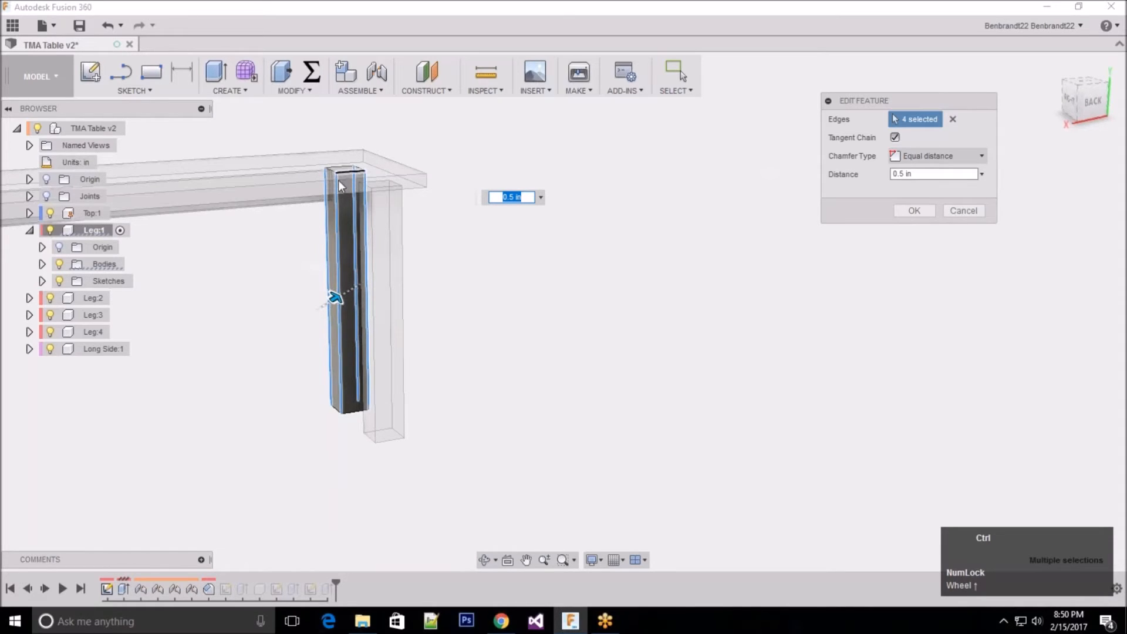
{"action": "scroll", "coordinate": [336, 252], "scroll_direction": "down", "scroll_amount": 2, "text": "ctrl"}
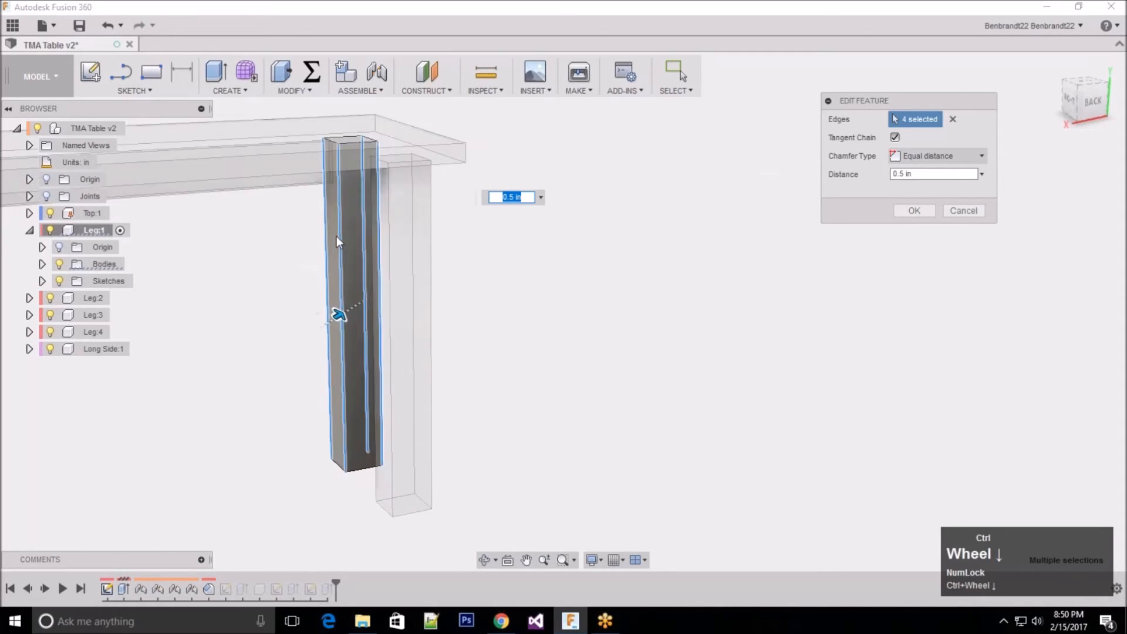
{"action": "left_click", "coordinate": [342, 245]}
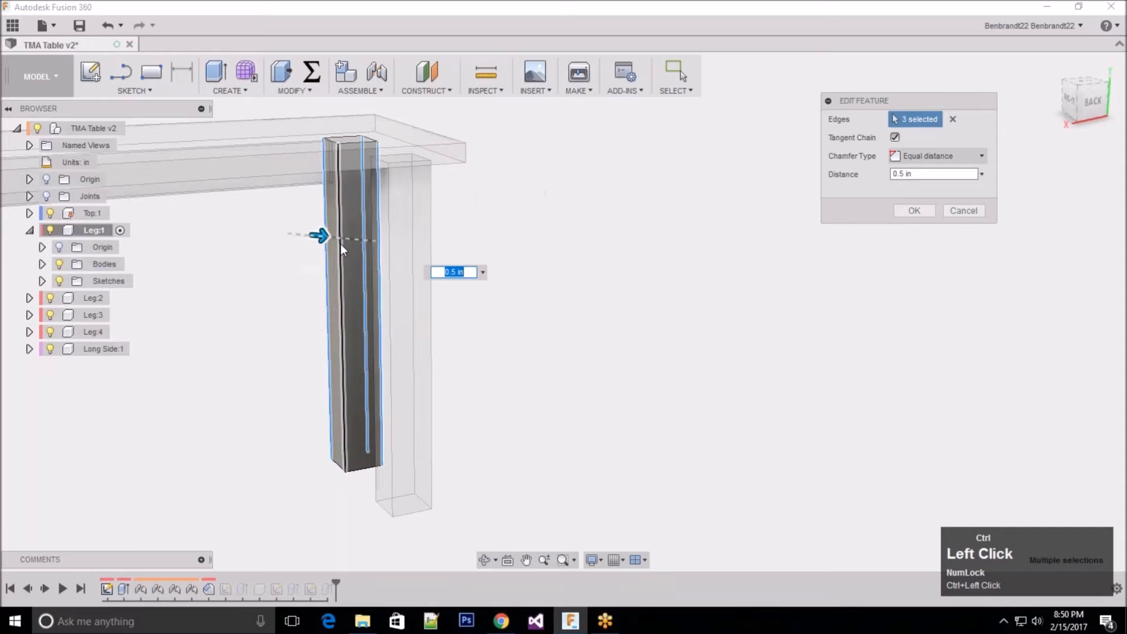
{"action": "left_click", "coordinate": [915, 211]}
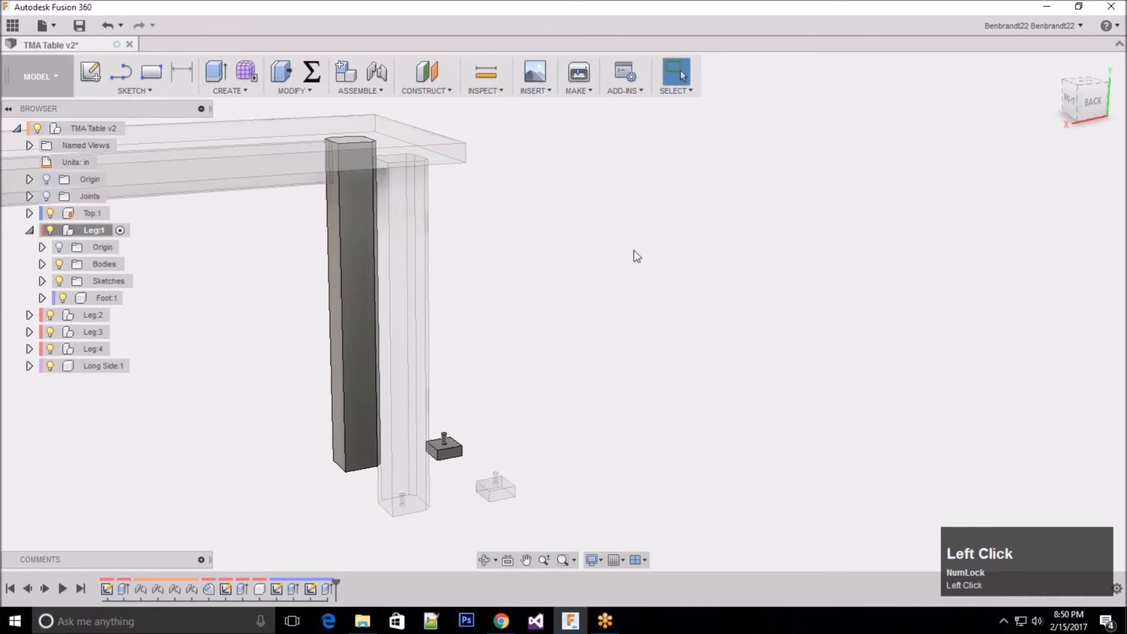
Step: Activate the whole TMA Table and inspect the chamfer change on all four legs from several angles
{"action": "left_click", "coordinate": [133, 131]}
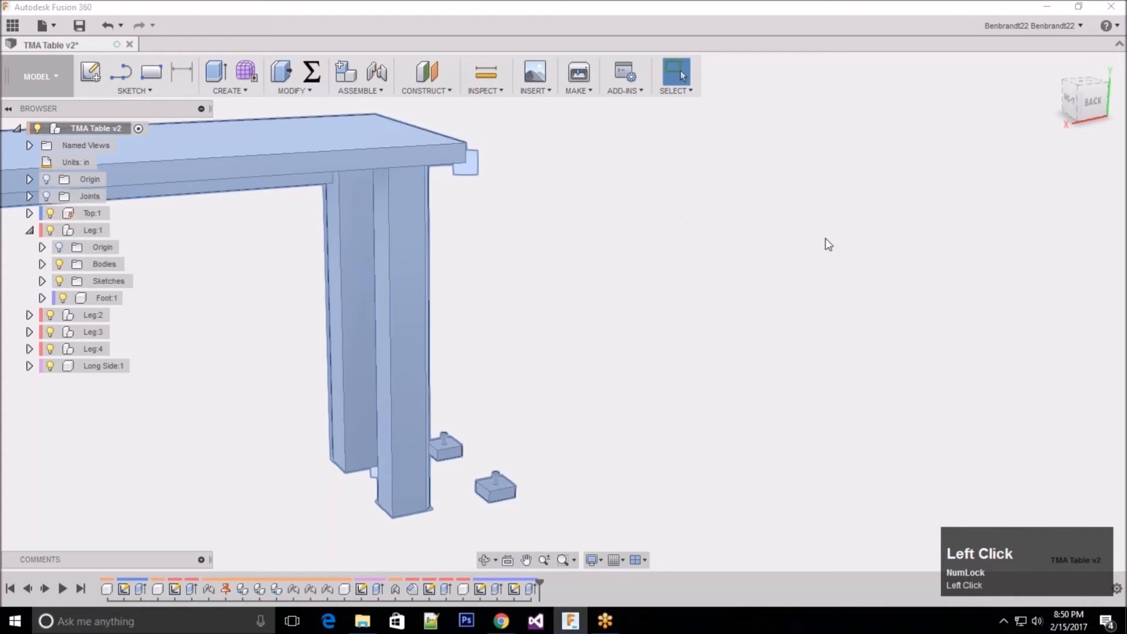
{"action": "scroll", "coordinate": [819, 241], "scroll_direction": "down", "scroll_amount": 3}
{"action": "mouse_move", "coordinate": [246, 292]}
{"action": "middle_mouse_down"}
{"action": "mouse_move", "coordinate": [264, 292]}
{"action": "mouse_move", "coordinate": [252, 299]}
{"action": "middle_mouse_up"}
{"action": "scroll", "coordinate": [428, 320], "scroll_direction": "up", "scroll_amount": 1}
{"action": "scroll", "coordinate": [428, 320], "scroll_direction": "up", "scroll_amount": 1}
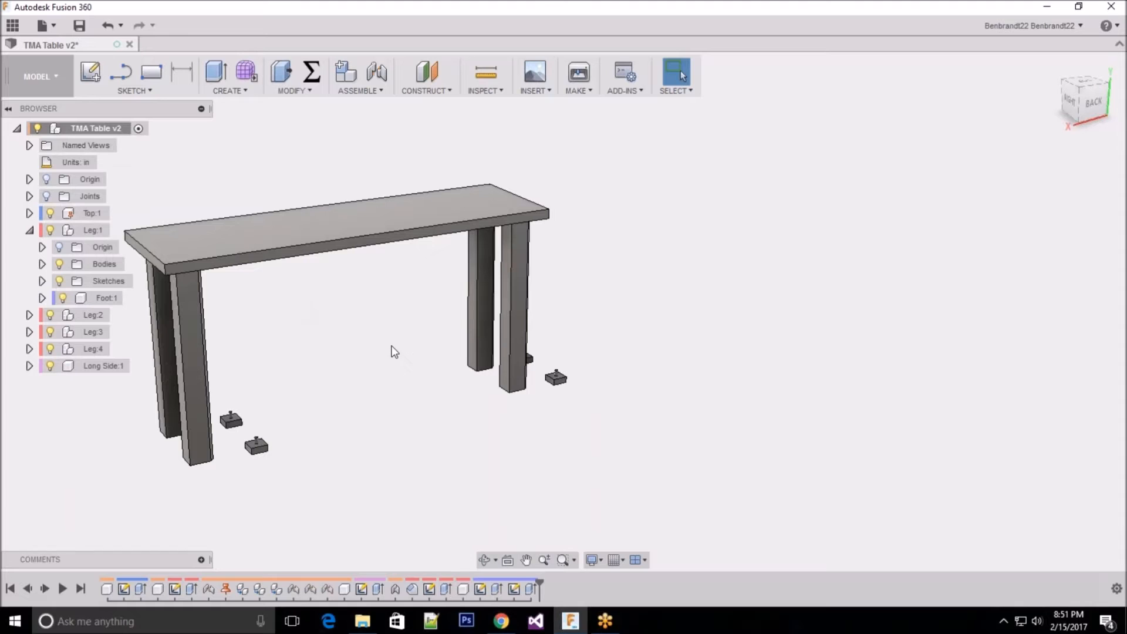
{"action": "middle_click_drag", "start_coordinate": [241, 337], "coordinate": [266, 338], "text": "shift"}
{"action": "middle_click_drag", "start_coordinate": [637, 305], "coordinate": [283, 385], "text": "shift"}
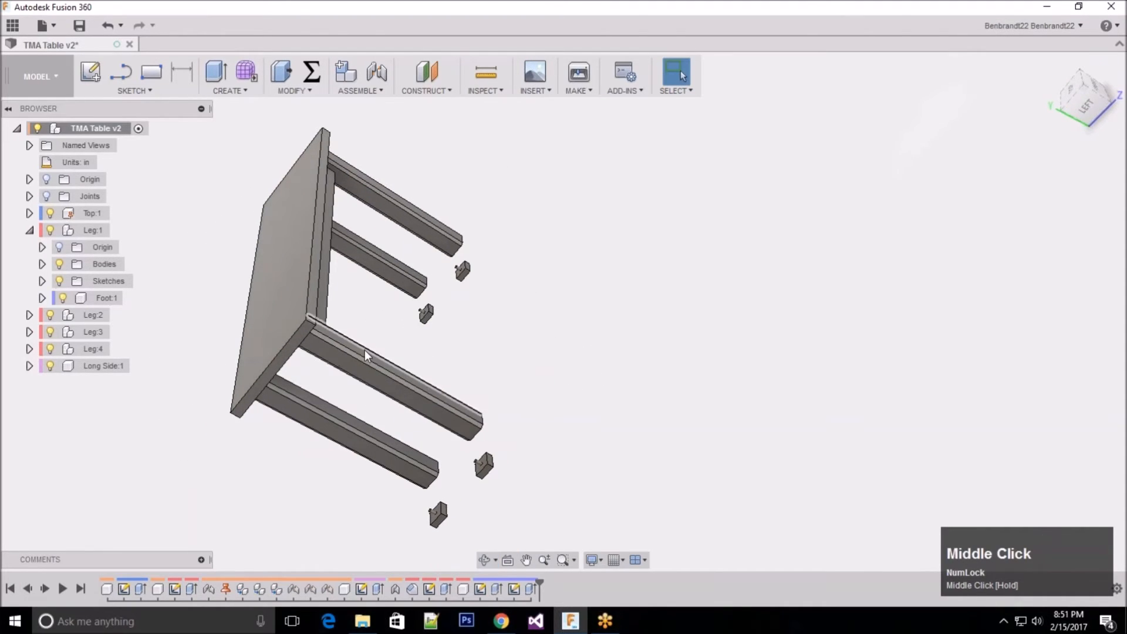
{"action": "middle_click_drag", "start_coordinate": [470, 306], "coordinate": [552, 258], "text": "shift"}
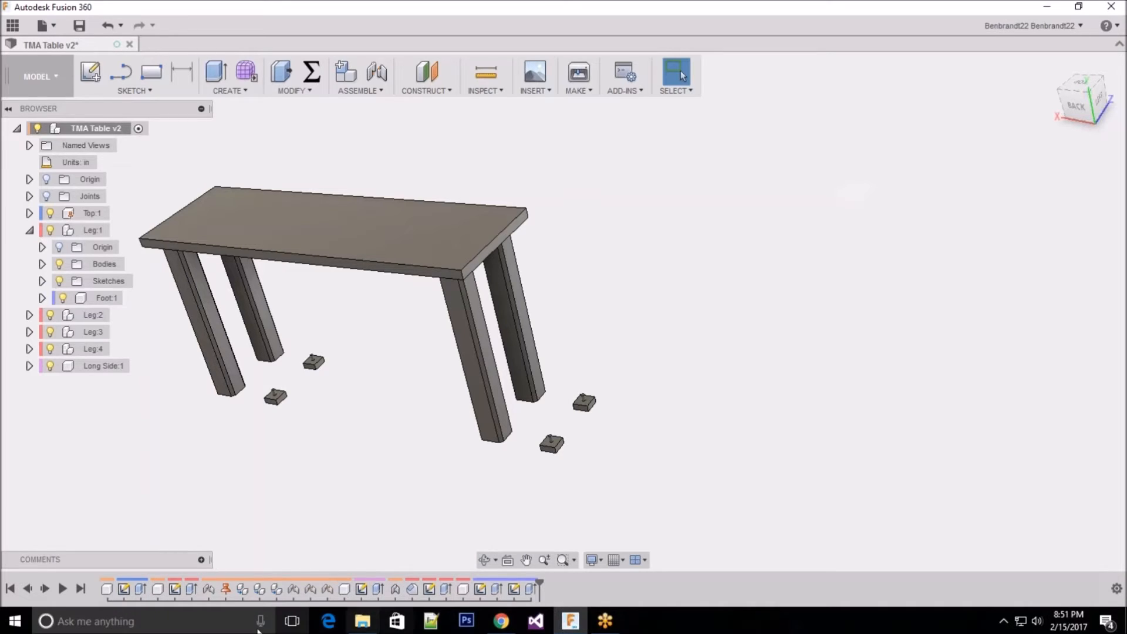
Step: Activate Leg:1 and add the removed long edge back to its 0.5 in chamfer
{"action": "left_click", "coordinate": [94, 229]}
{"action": "left_click", "coordinate": [121, 231]}
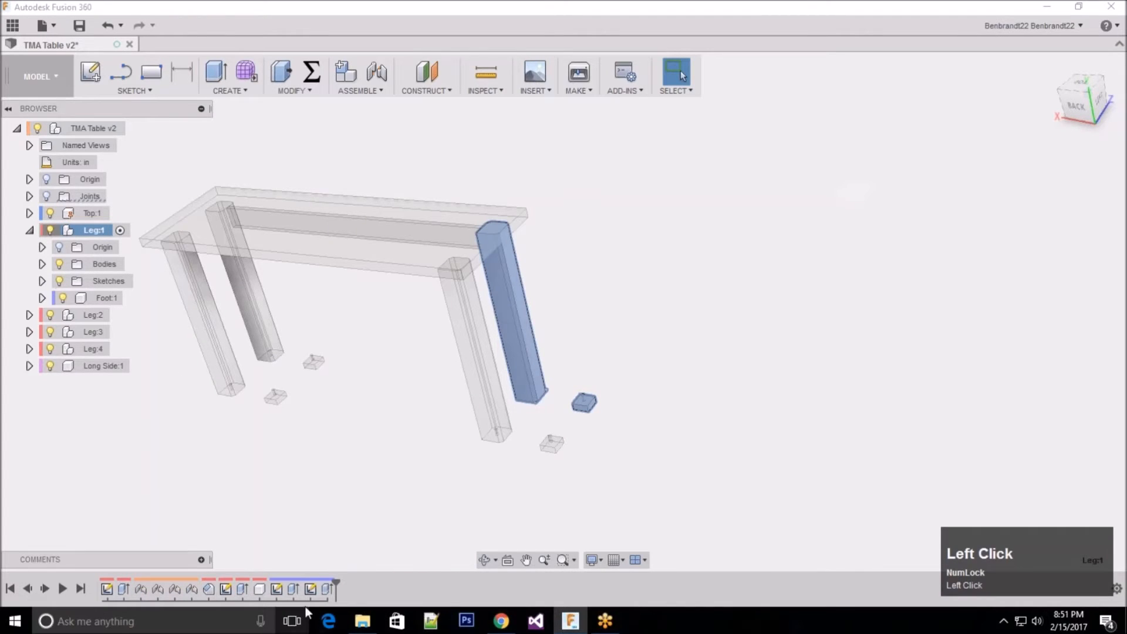
{"action": "double_click", "coordinate": [206, 589]}
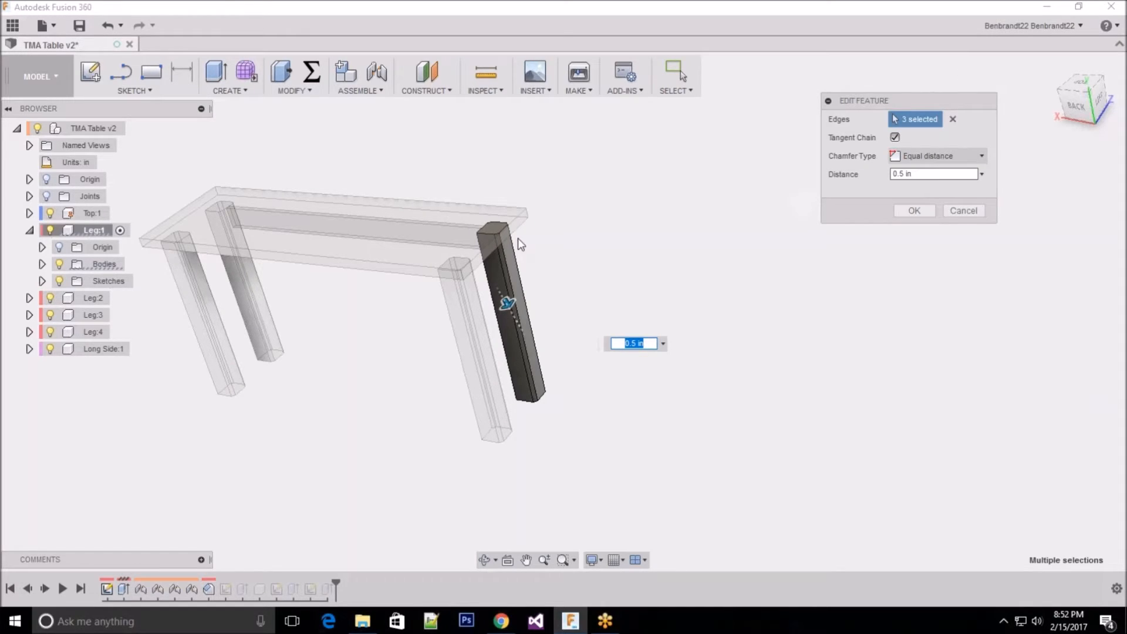
{"action": "left_click", "coordinate": [507, 303], "text": "ctrl"}
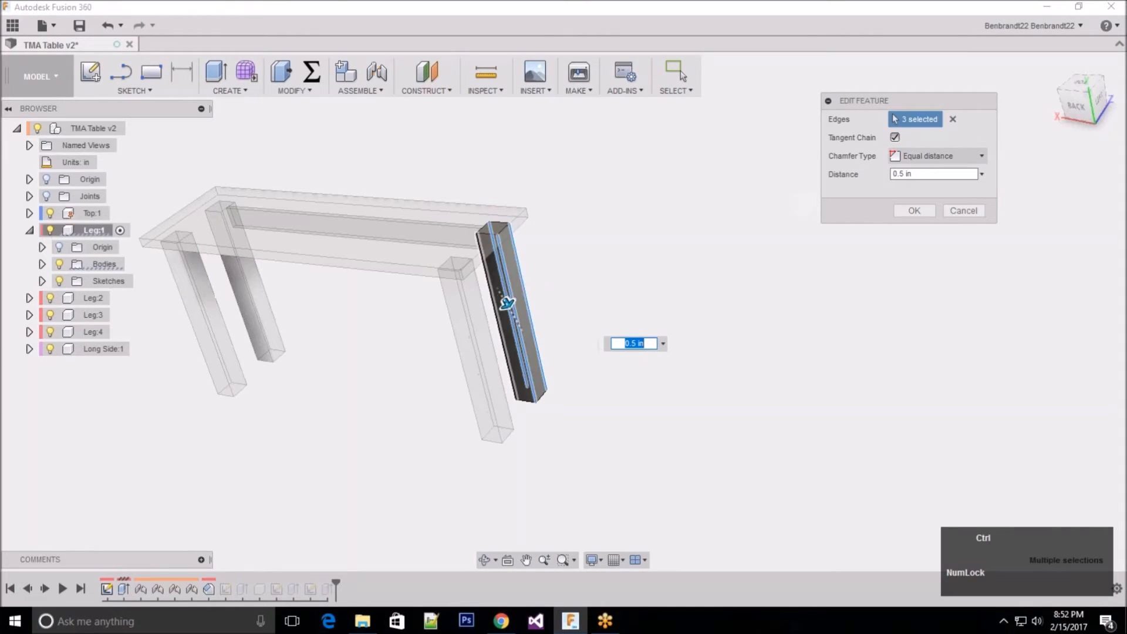
{"action": "left_click", "coordinate": [916, 213]}
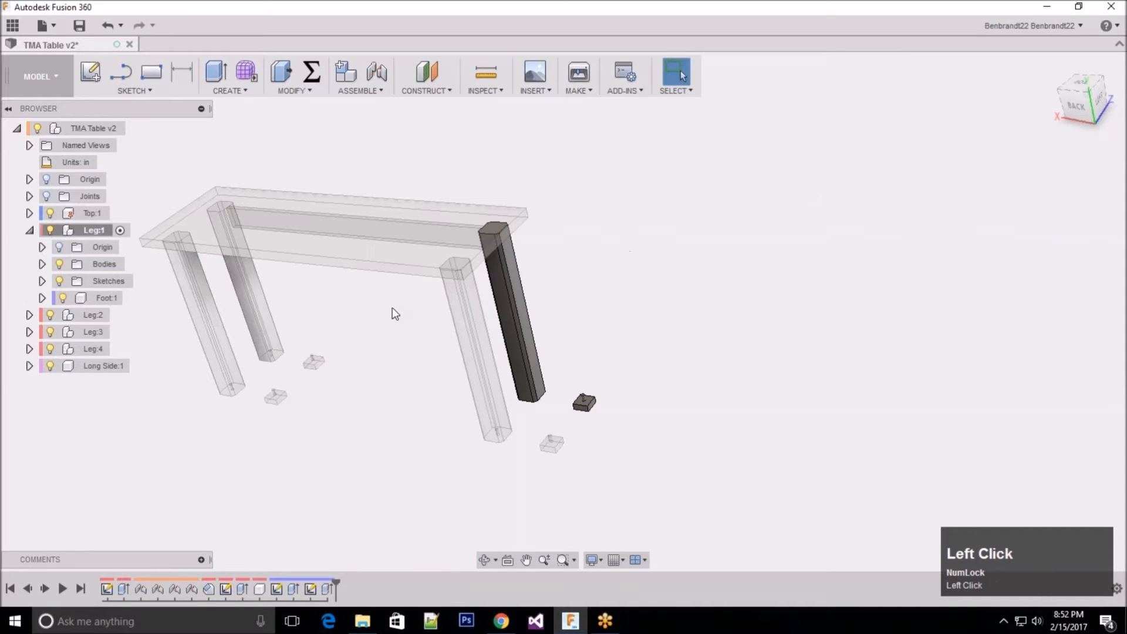
Step: Look through the sketches stored in Leg:1, checking where Sketch2 and Sketch3 lie on the leg
{"action": "left_click", "coordinate": [43, 282]}
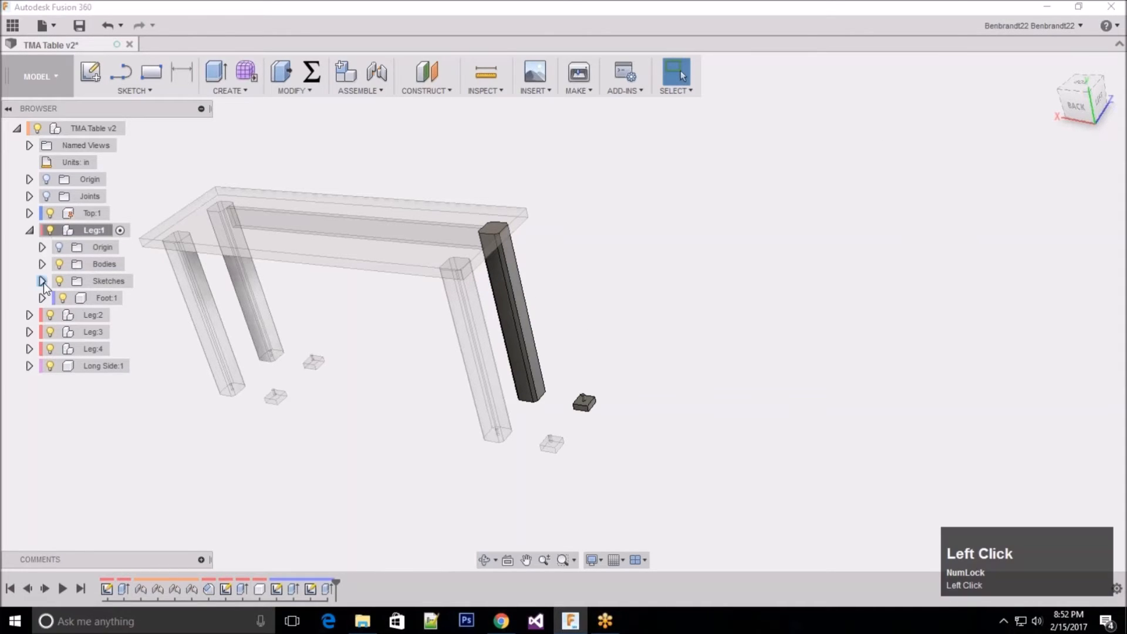
{"action": "left_click", "coordinate": [119, 298]}
{"action": "left_click", "coordinate": [121, 298]}
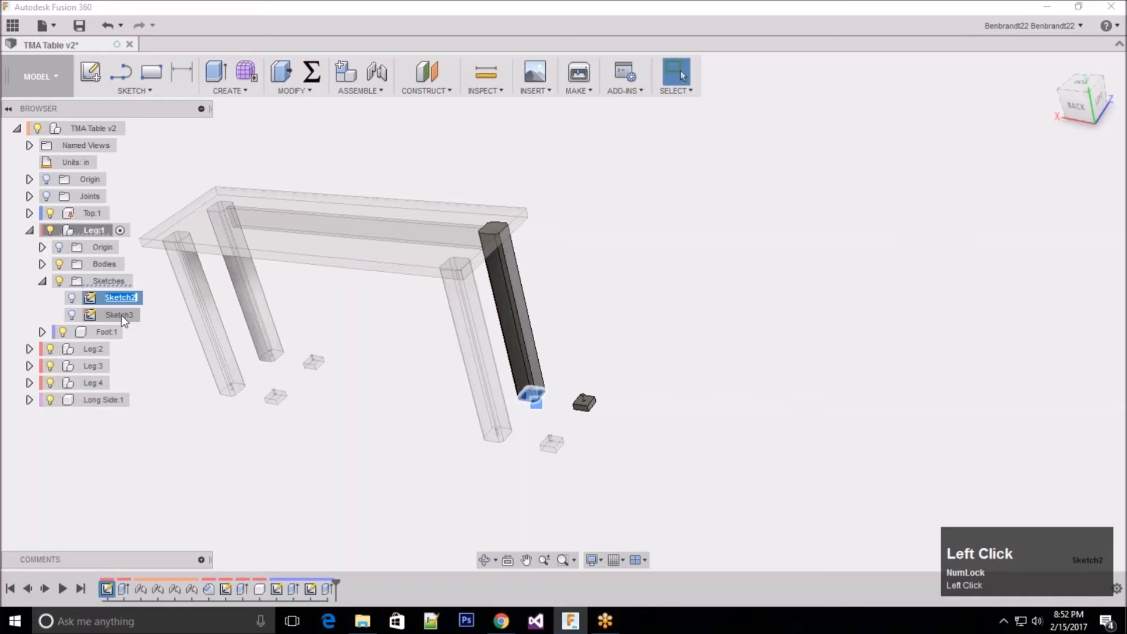
{"action": "left_click", "coordinate": [123, 317]}
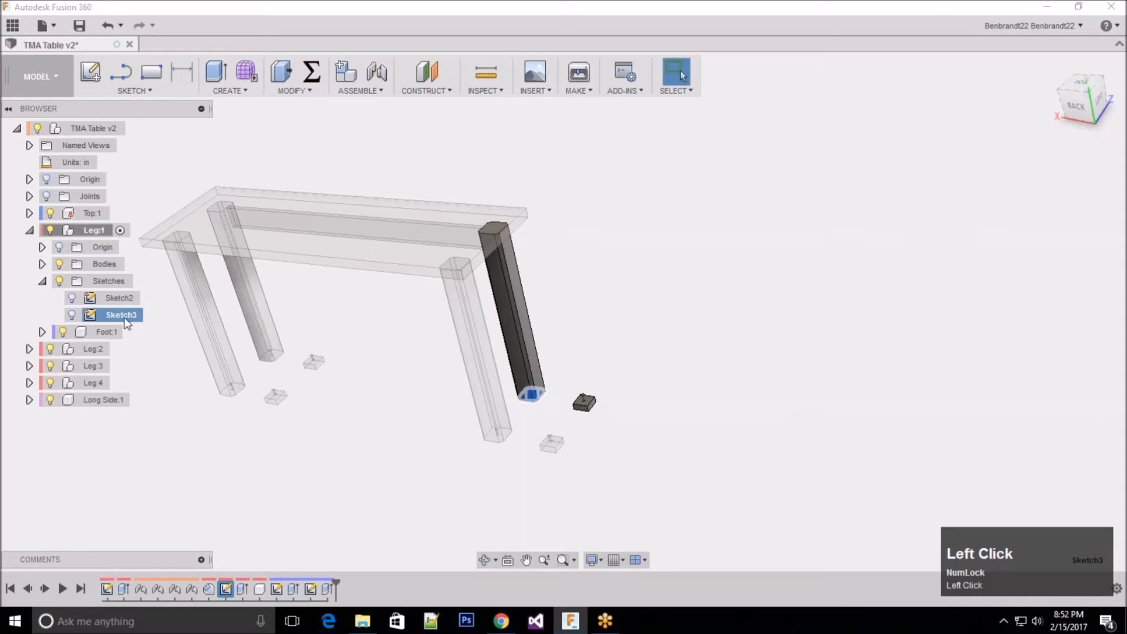
{"action": "left_click", "coordinate": [113, 282]}
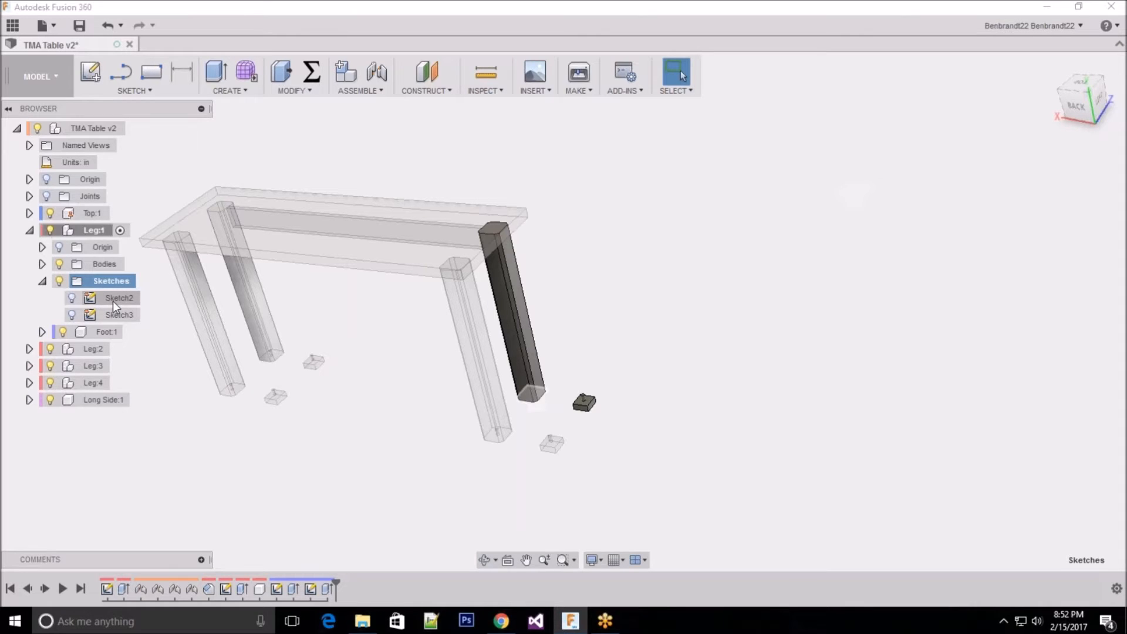
{"action": "left_click", "coordinate": [45, 283]}
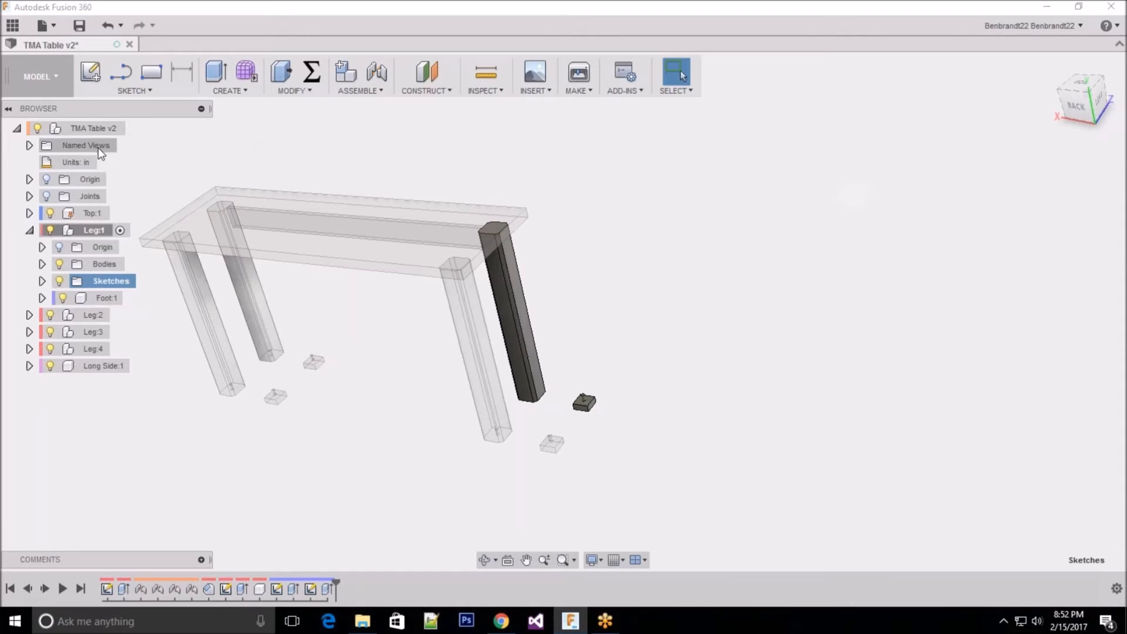
Step: Activate the whole TMA Table and show Top:1's Sketch1 briefly to examine it, hiding it again
{"action": "left_click", "coordinate": [137, 128]}
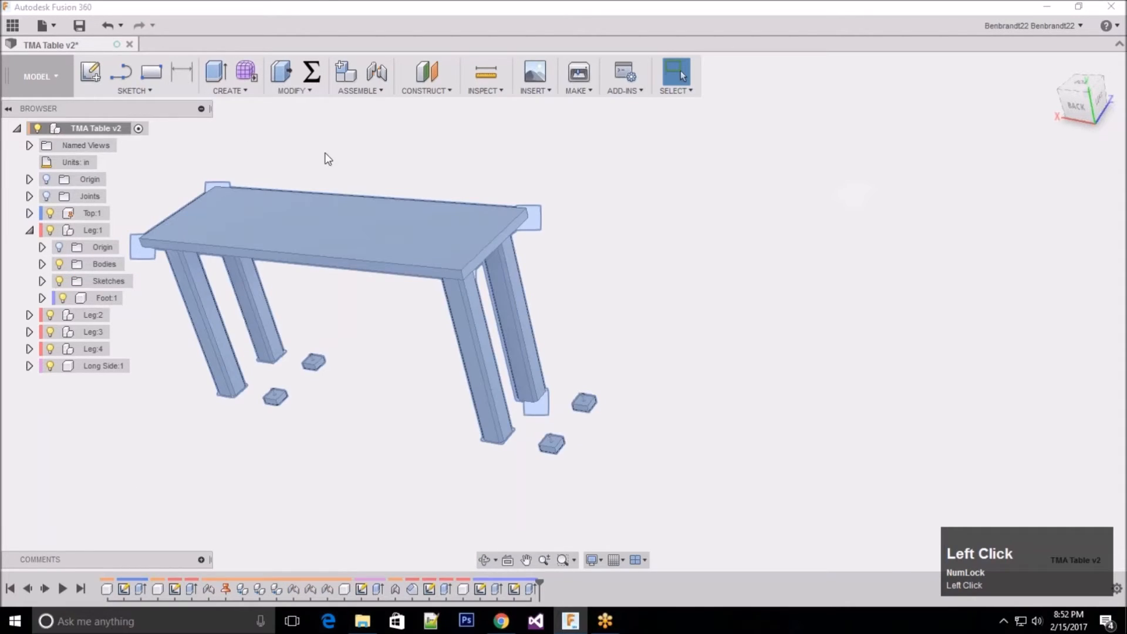
{"action": "left_click", "coordinate": [361, 178]}
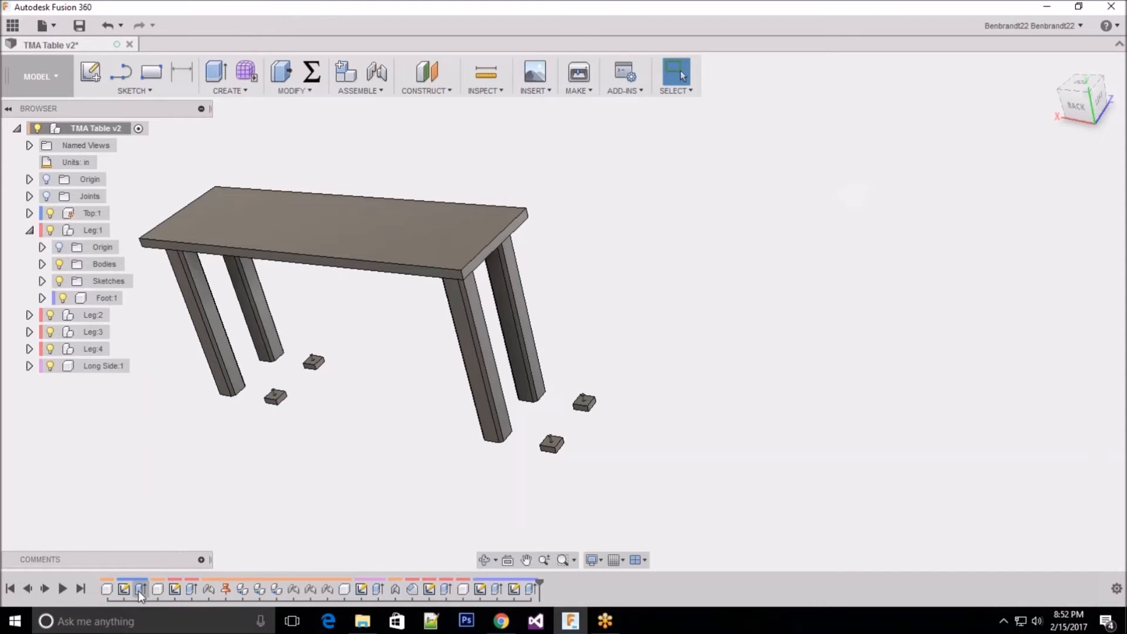
{"action": "left_click", "coordinate": [29, 213]}
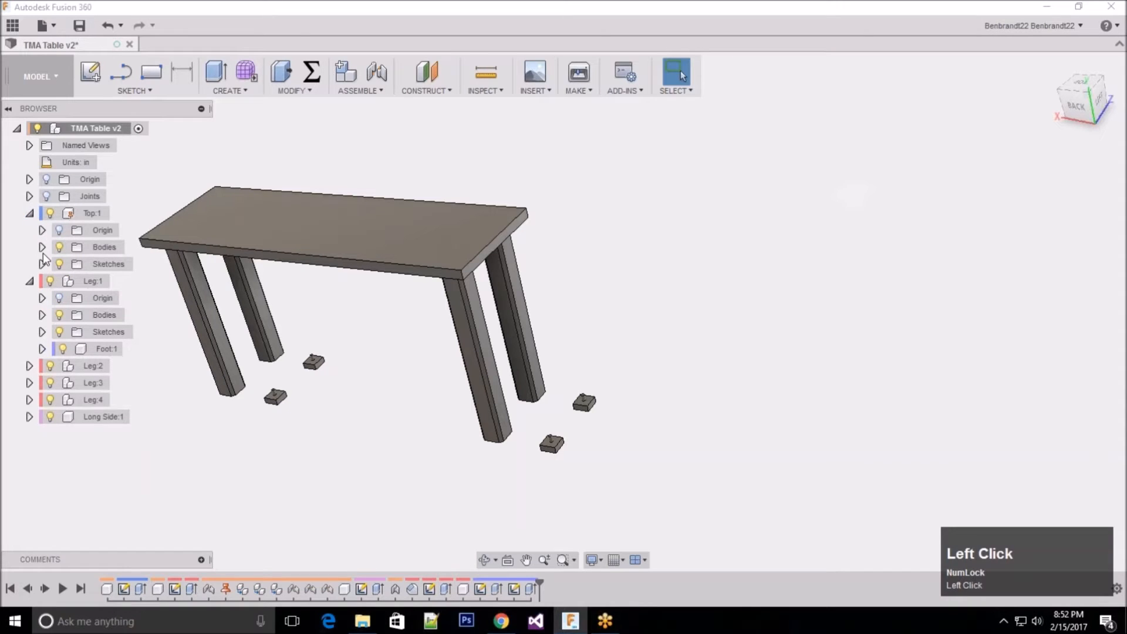
{"action": "left_click", "coordinate": [42, 263]}
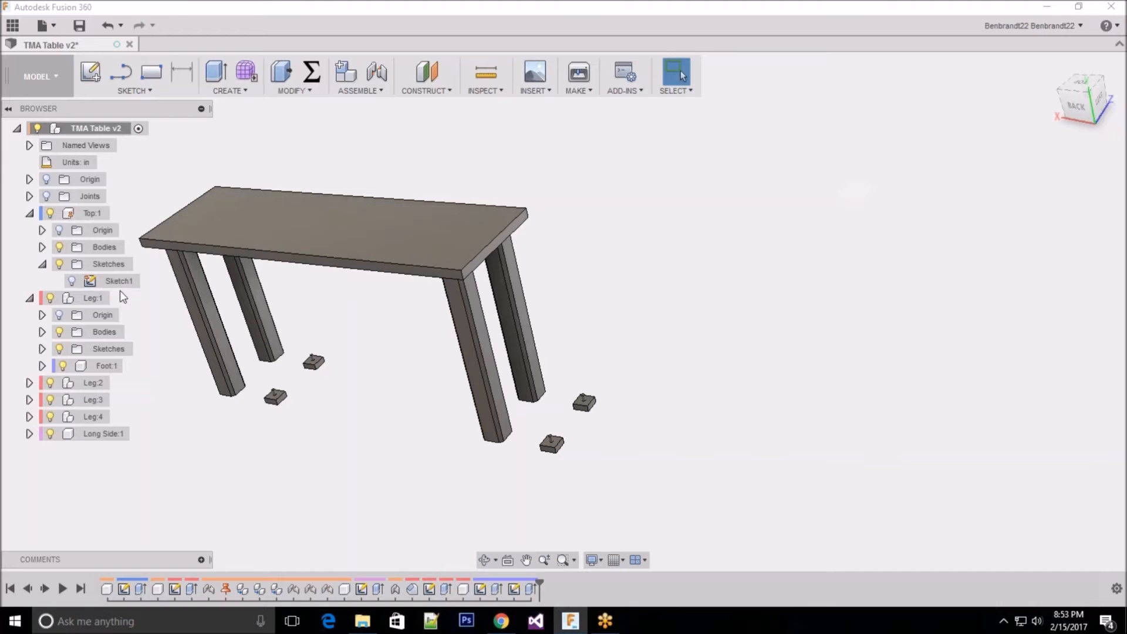
{"action": "left_click", "coordinate": [72, 279]}
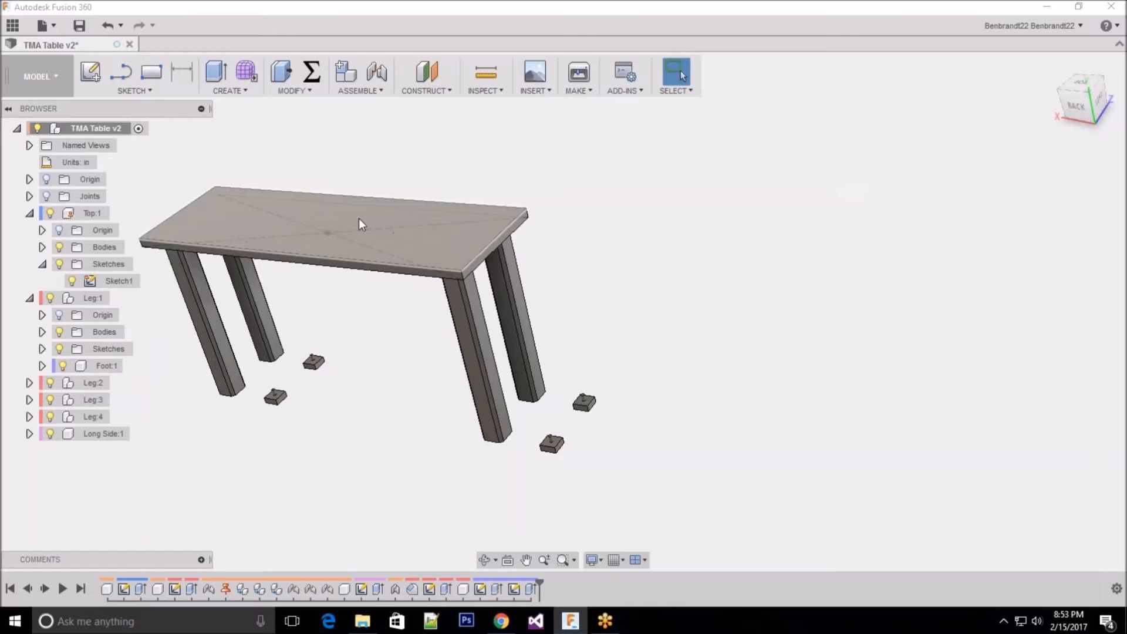
{"action": "left_click", "coordinate": [72, 280]}
{"action": "left_click", "coordinate": [42, 266]}
Step: Review the table's list of rigid joints and view the legs and loose feet from the back
{"action": "left_click", "coordinate": [29, 196]}
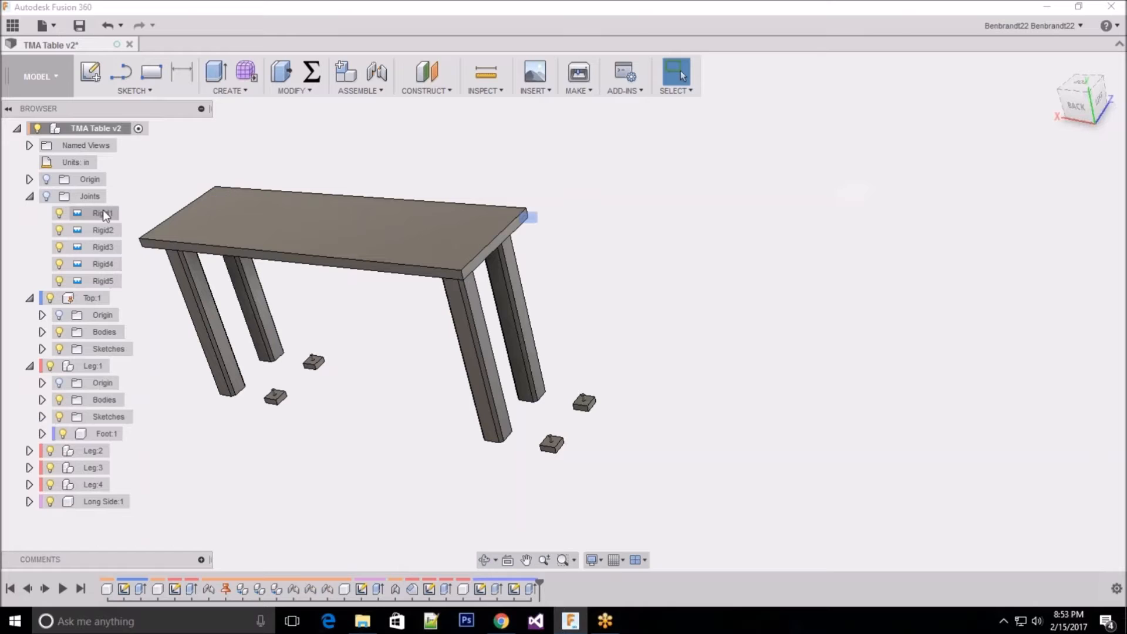
{"action": "left_click", "coordinate": [29, 196]}
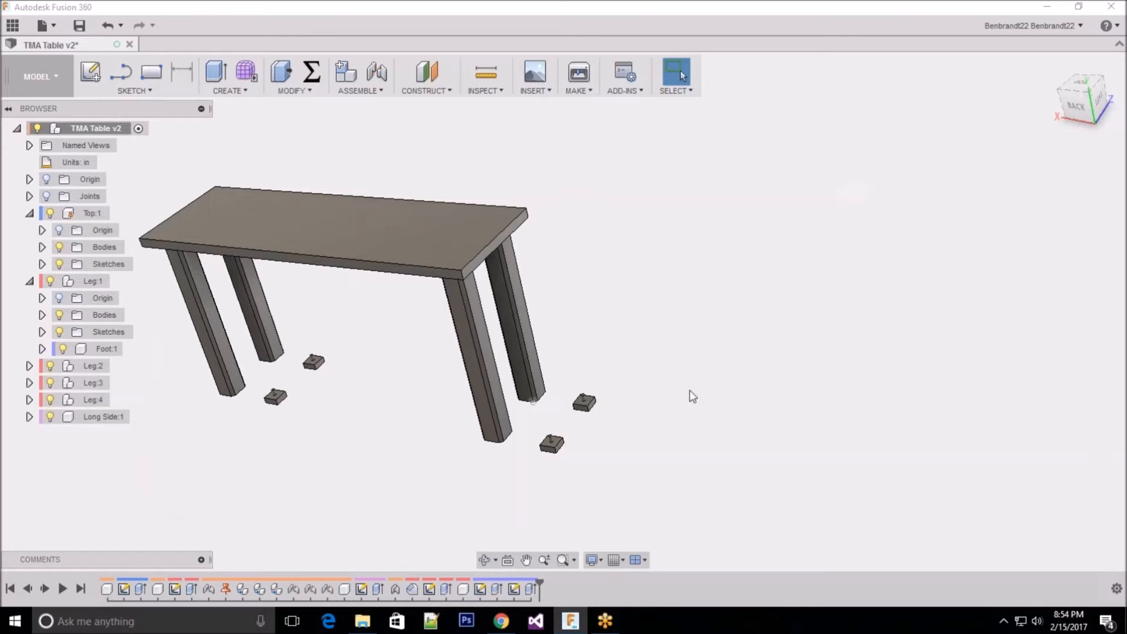
{"action": "mouse_move", "coordinate": [402, 332]}
{"action": "middle_mouse_down", "text": "shift"}
{"action": "mouse_move", "coordinate": [423, 307]}
{"action": "mouse_move", "coordinate": [420, 275]}
{"action": "mouse_move", "coordinate": [417, 325]}
{"action": "middle_mouse_up", "text": "shift"}
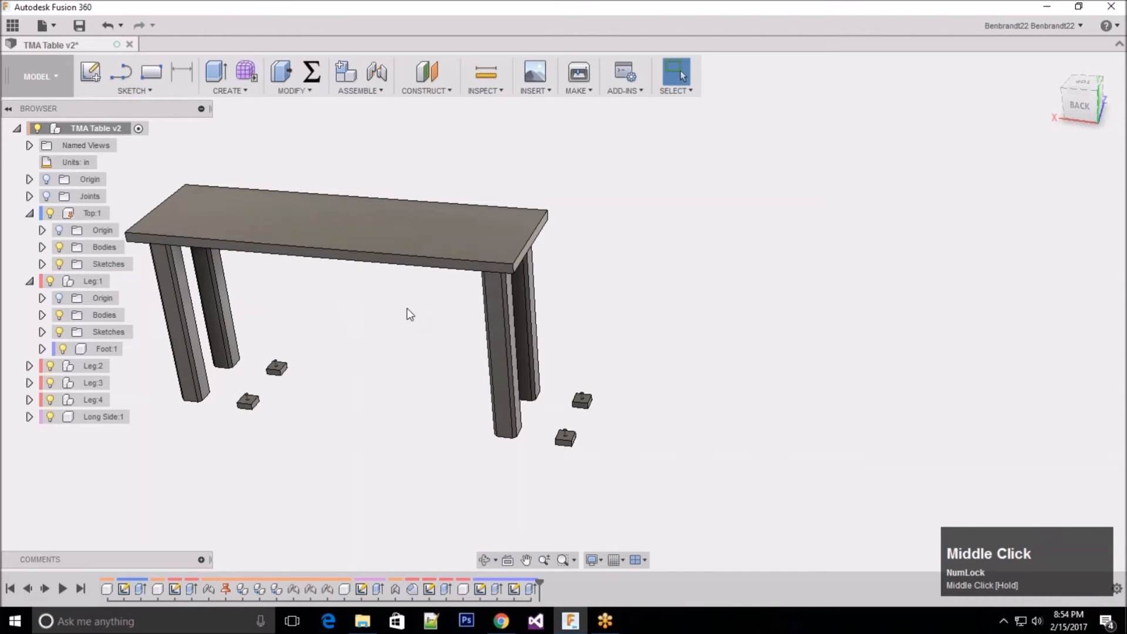
{"action": "scroll", "coordinate": [919, 254], "scroll_direction": "up", "scroll_amount": 3}
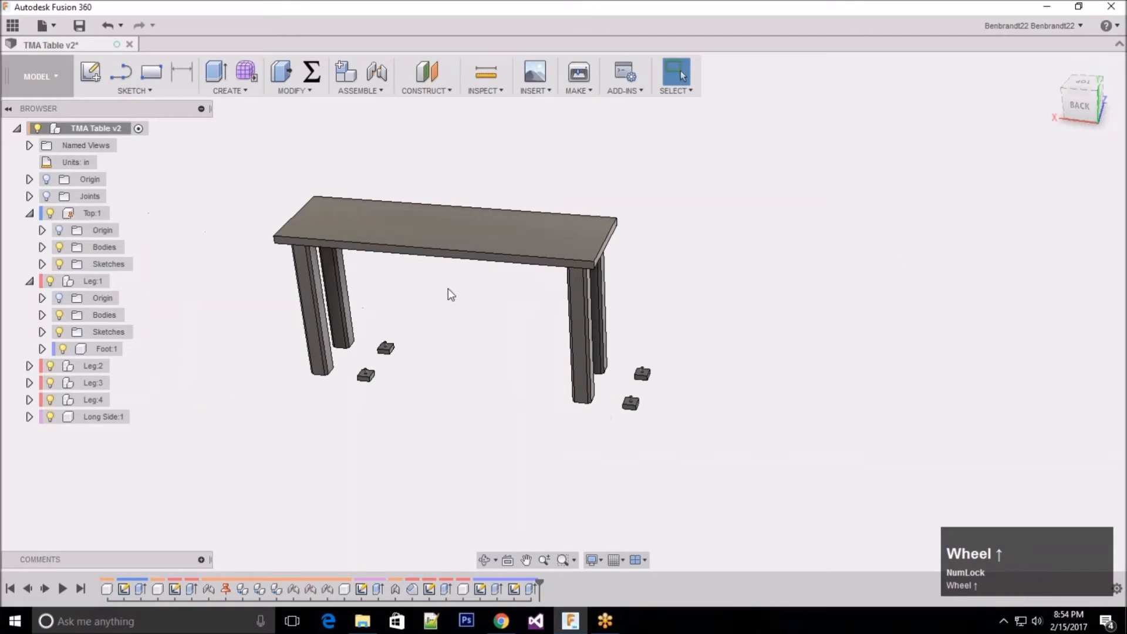
{"action": "scroll", "coordinate": [448, 294], "scroll_direction": "down", "scroll_amount": 1}
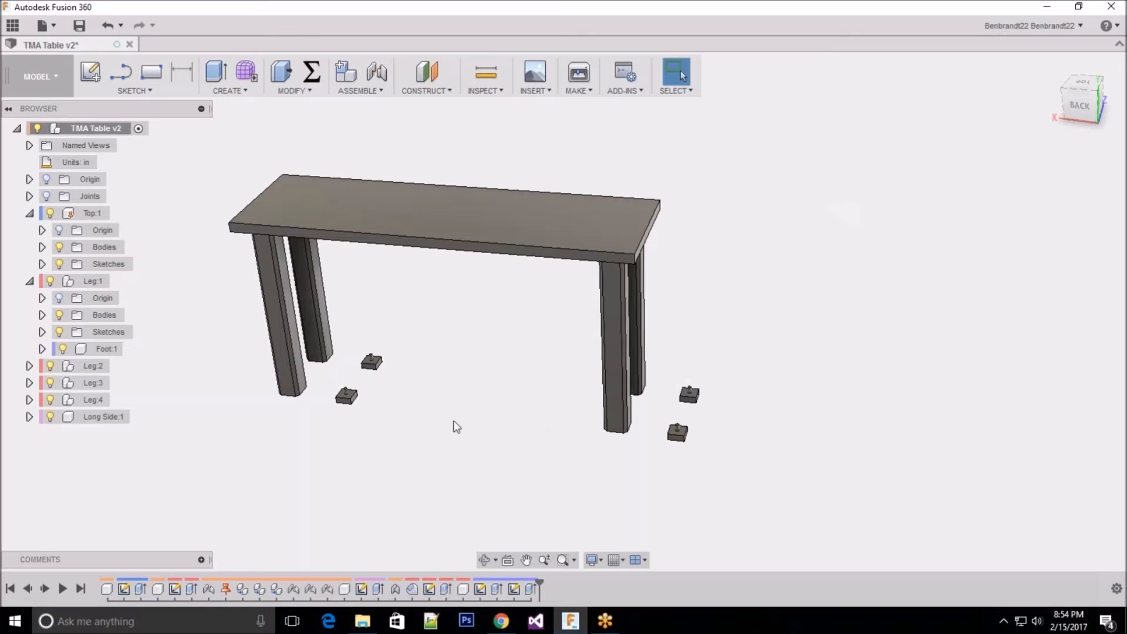
Step: Activate Foot:1 inside Leg:1 and hide Leg:2, Leg:3 and Leg:4
{"action": "left_click", "coordinate": [30, 213]}
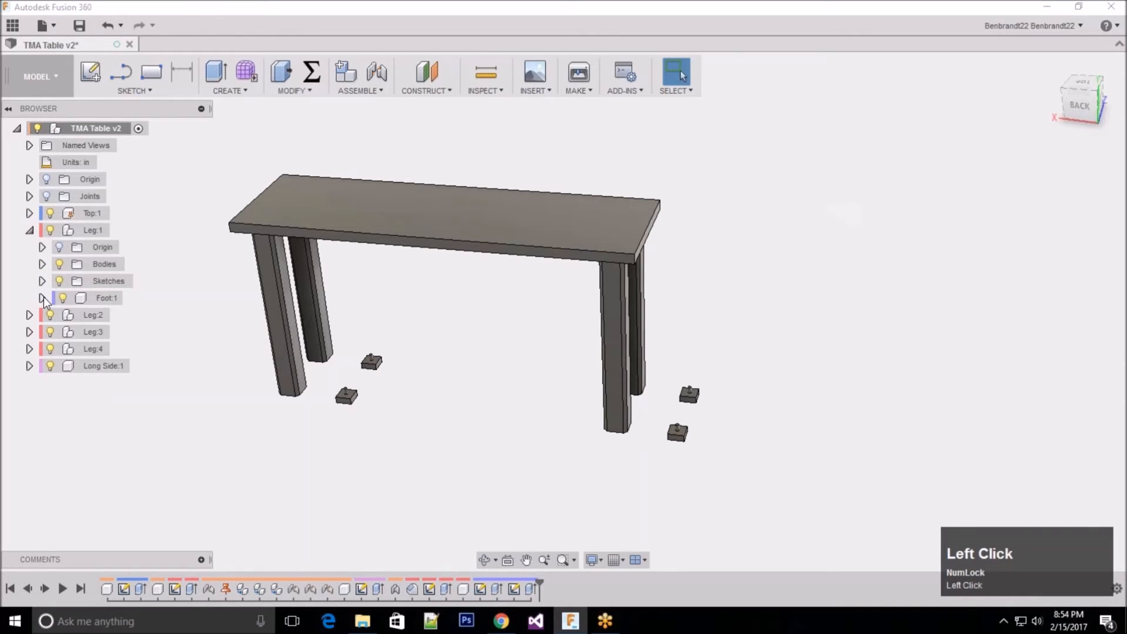
{"action": "left_click", "coordinate": [43, 298]}
{"action": "left_click", "coordinate": [100, 298]}
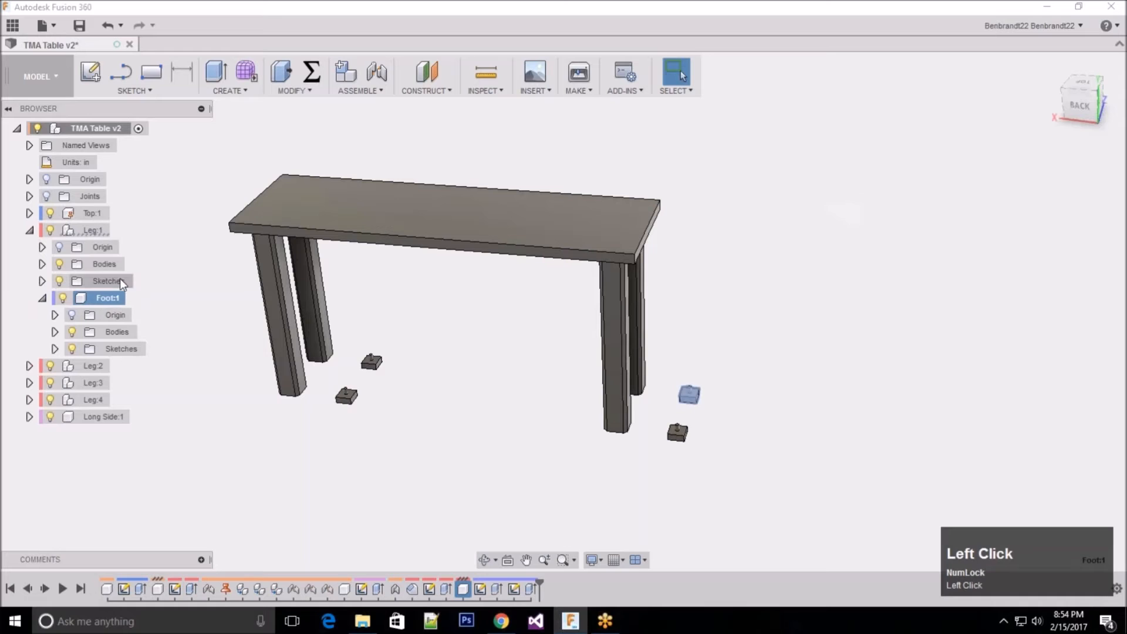
{"action": "left_click", "coordinate": [133, 298]}
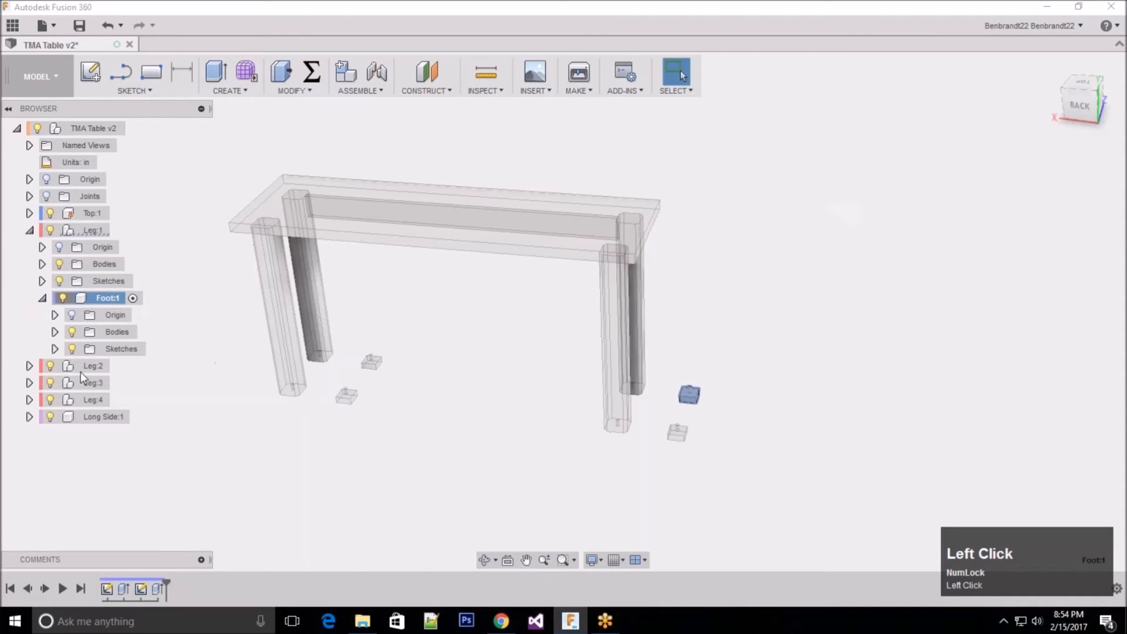
{"action": "left_click", "coordinate": [50, 365]}
{"action": "left_click", "coordinate": [50, 383]}
{"action": "left_click", "coordinate": [50, 400]}
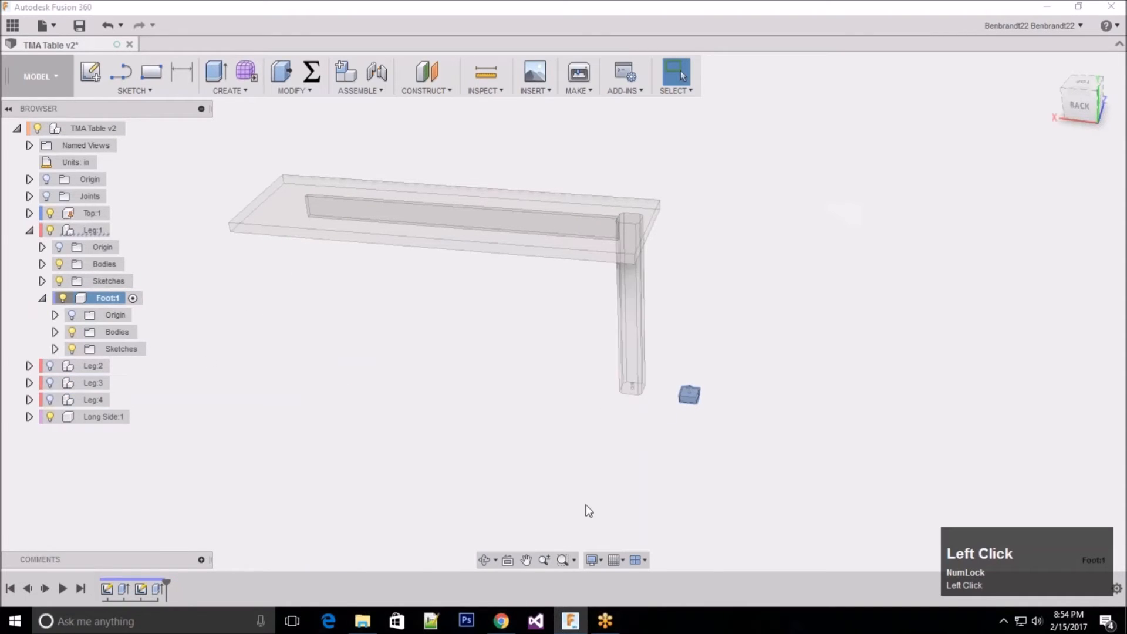
Step: Open the Foot's second sketch, which holds the peg circle, and examine its dashed diagonal line
{"action": "left_click", "coordinate": [145, 593]}
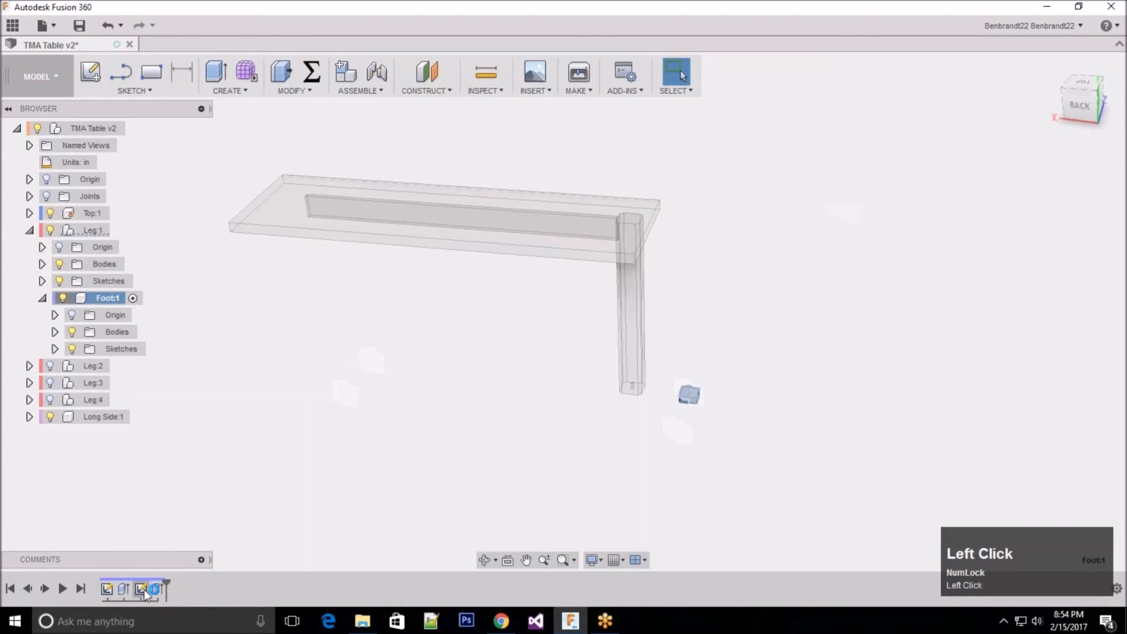
{"action": "scroll", "coordinate": [573, 347], "scroll_direction": "down", "scroll_amount": 5}
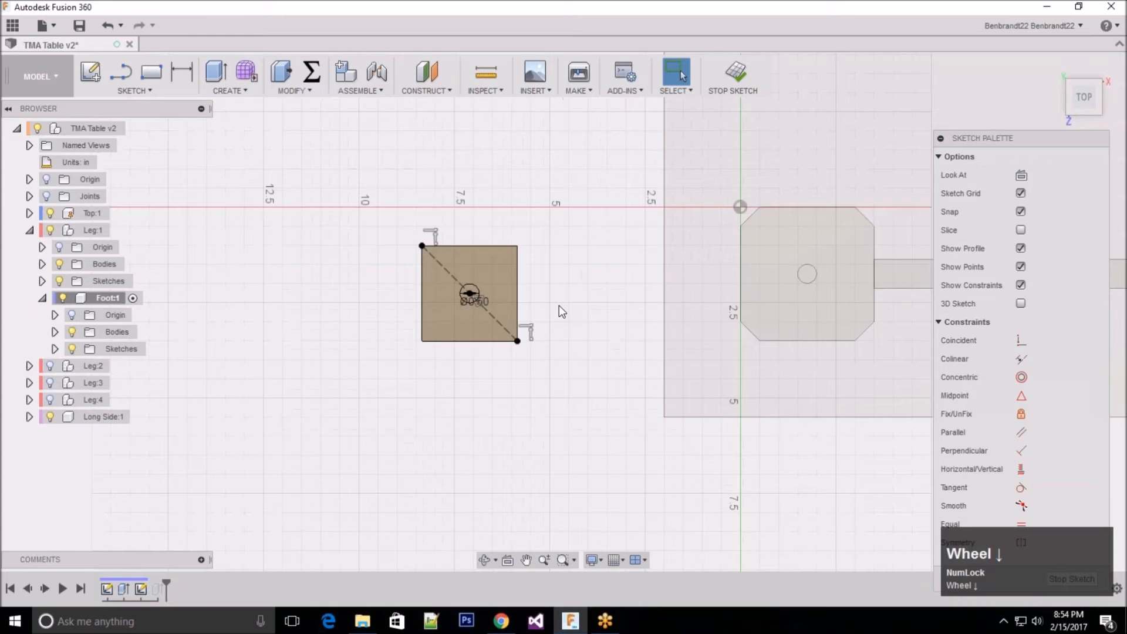
{"action": "scroll", "coordinate": [502, 212], "scroll_direction": "down", "scroll_amount": 5}
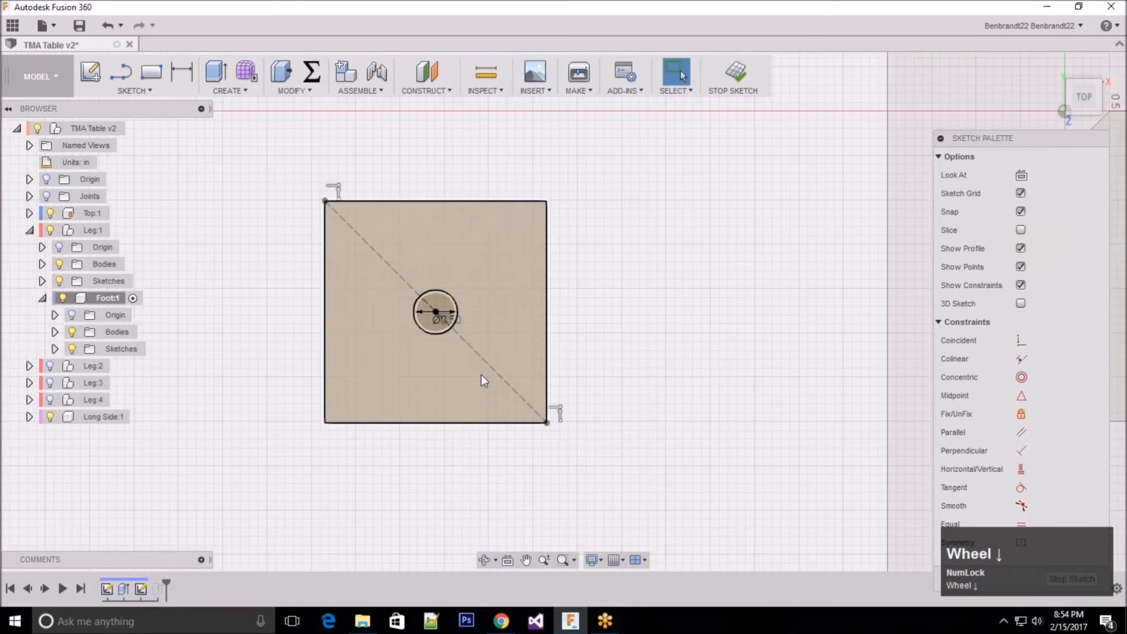
{"action": "scroll", "coordinate": [481, 380], "scroll_direction": "down", "scroll_amount": 3}
{"action": "scroll", "coordinate": [668, 289], "scroll_direction": "up", "scroll_amount": 2}
{"action": "left_click", "coordinate": [489, 347]}
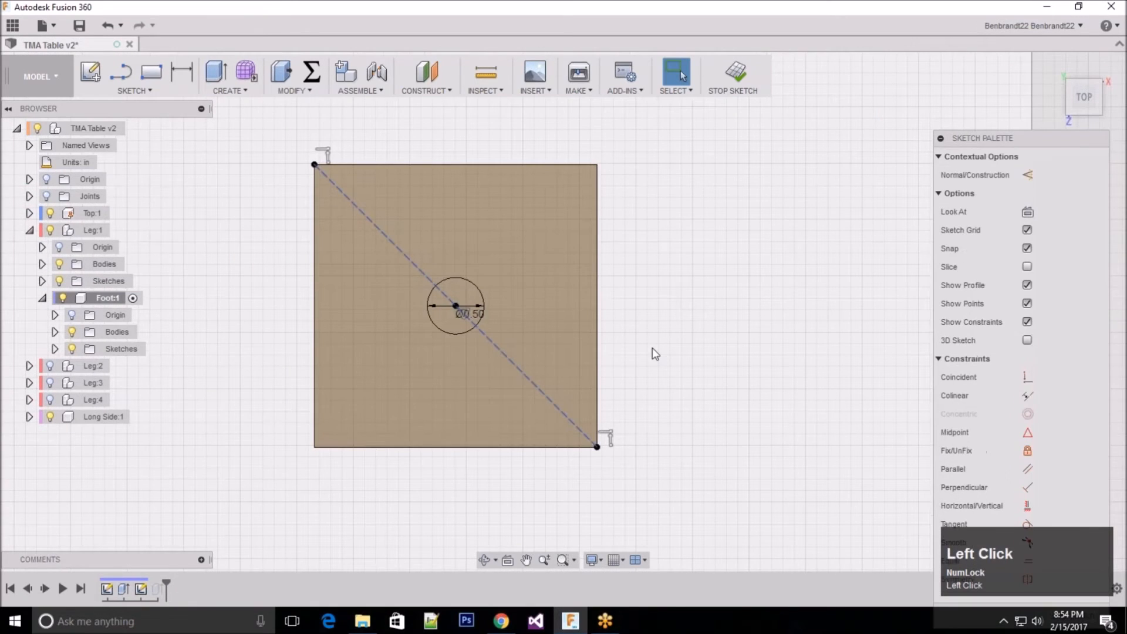
{"action": "left_click", "coordinate": [705, 367]}
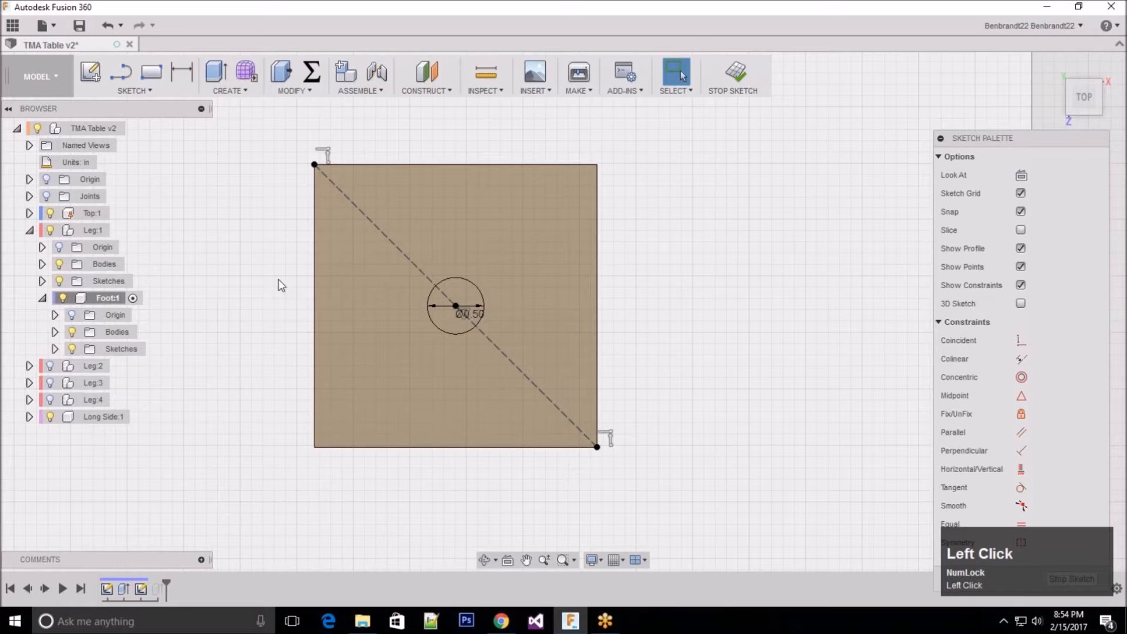
Step: Sketch a vertical line about 1.30 in long beside the foot's square outline
{"action": "key", "text": "l"}
{"action": "left_click", "coordinate": [228, 276]}
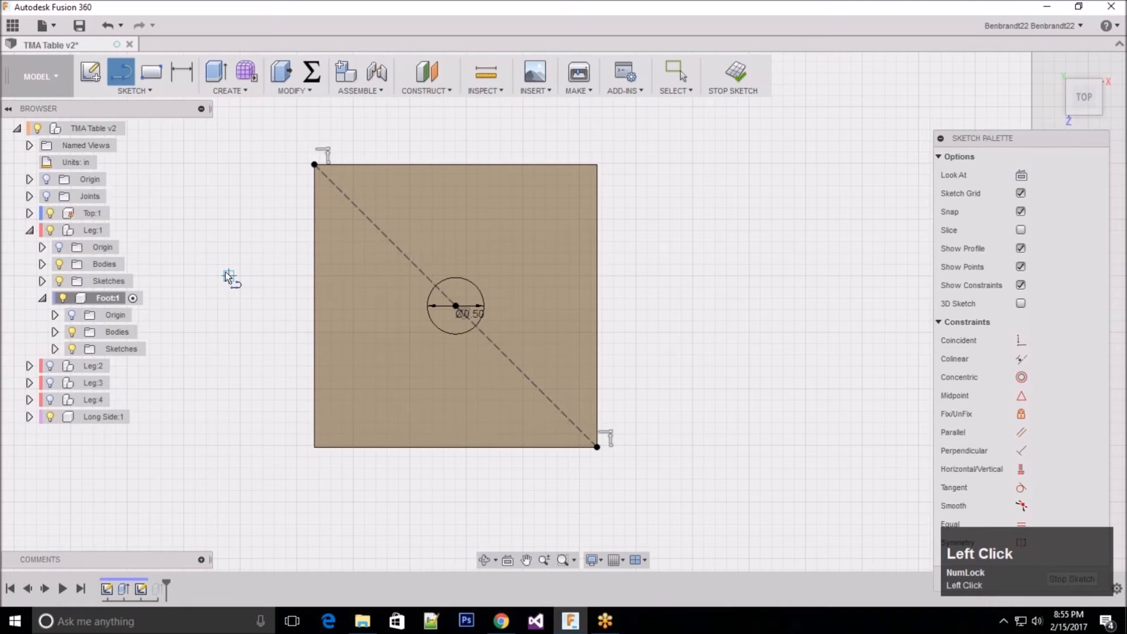
{"action": "left_click", "coordinate": [229, 423]}
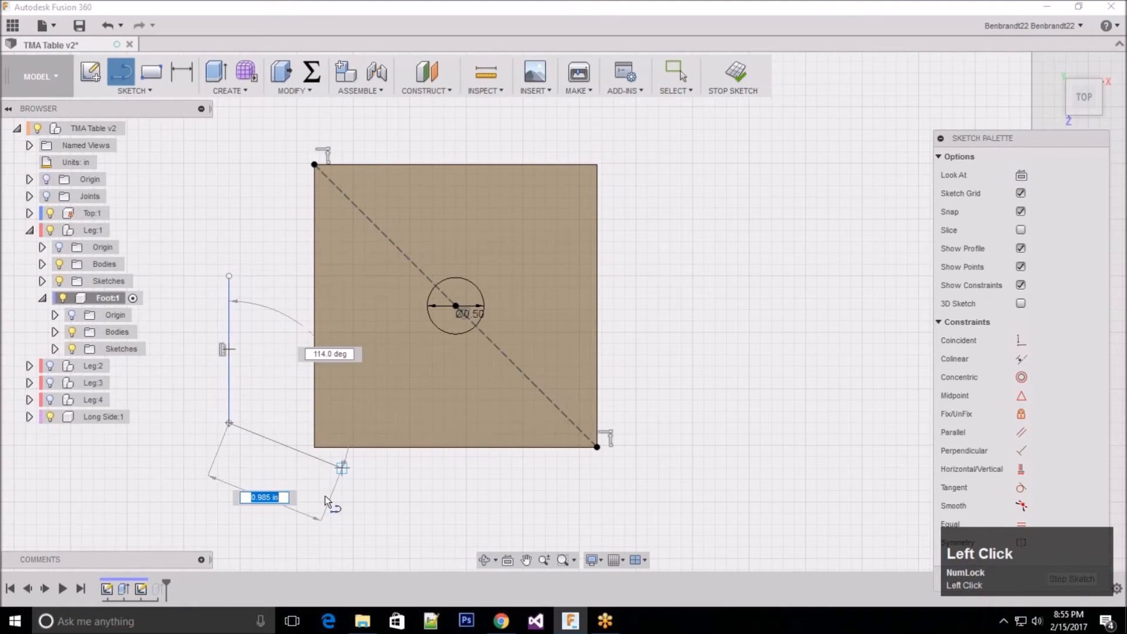
{"action": "key", "text": "Escape"}
{"action": "key", "text": "Escape"}
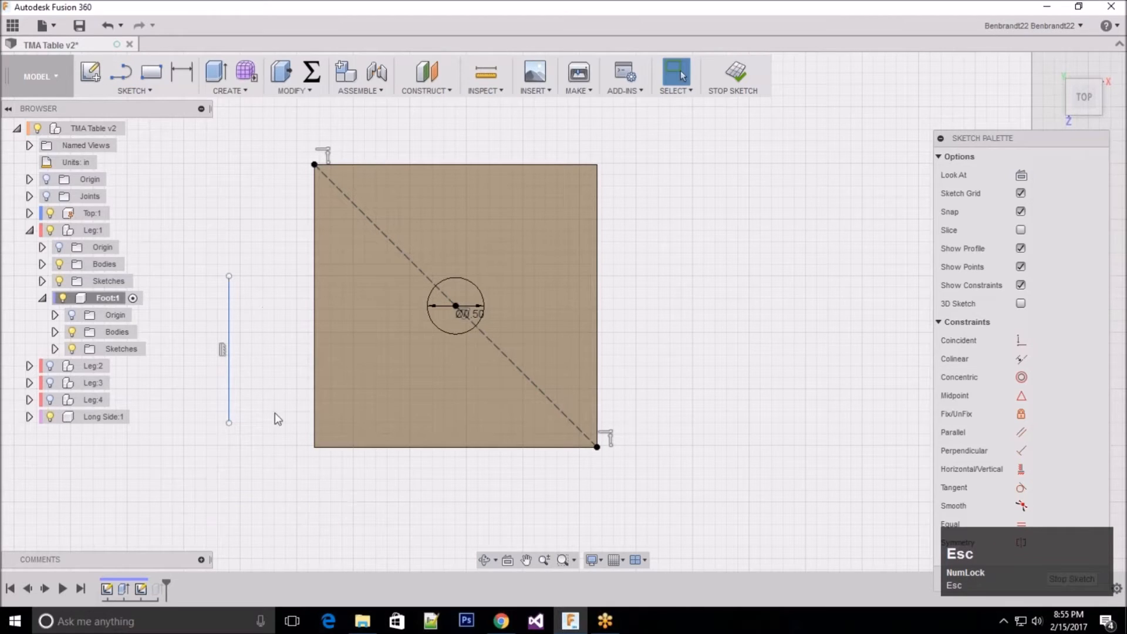
Step: Switch the vertical line beside the square to construction geometry and back to a normal line
{"action": "left_click", "coordinate": [230, 367]}
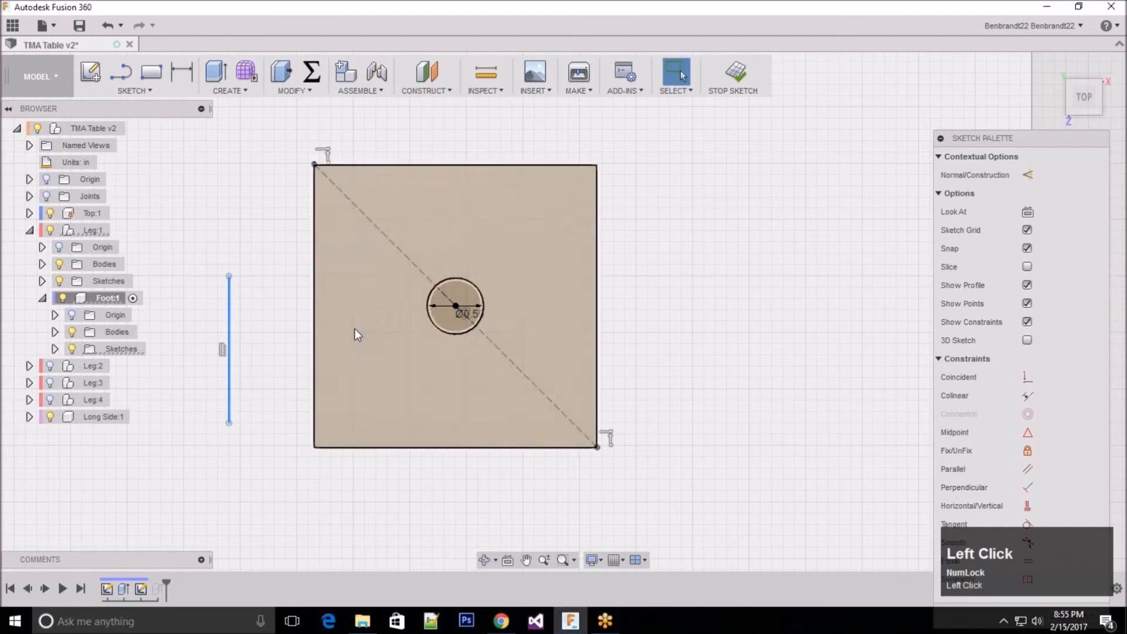
{"action": "left_click_drag", "start_coordinate": [1031, 139], "coordinate": [940, 104]}
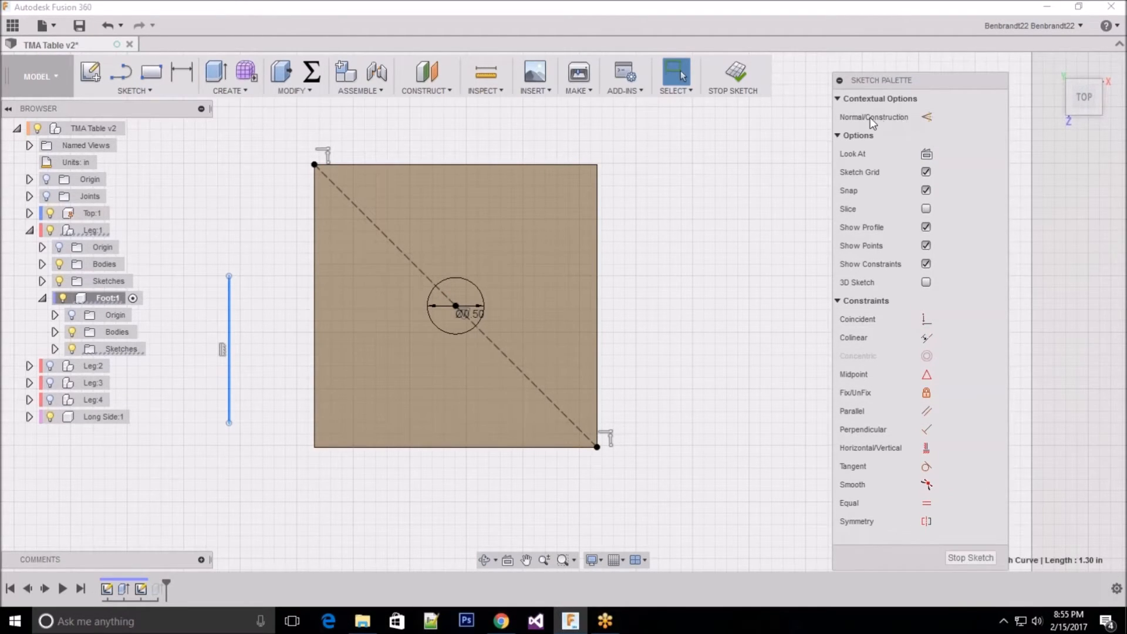
{"action": "left_click", "coordinate": [926, 117]}
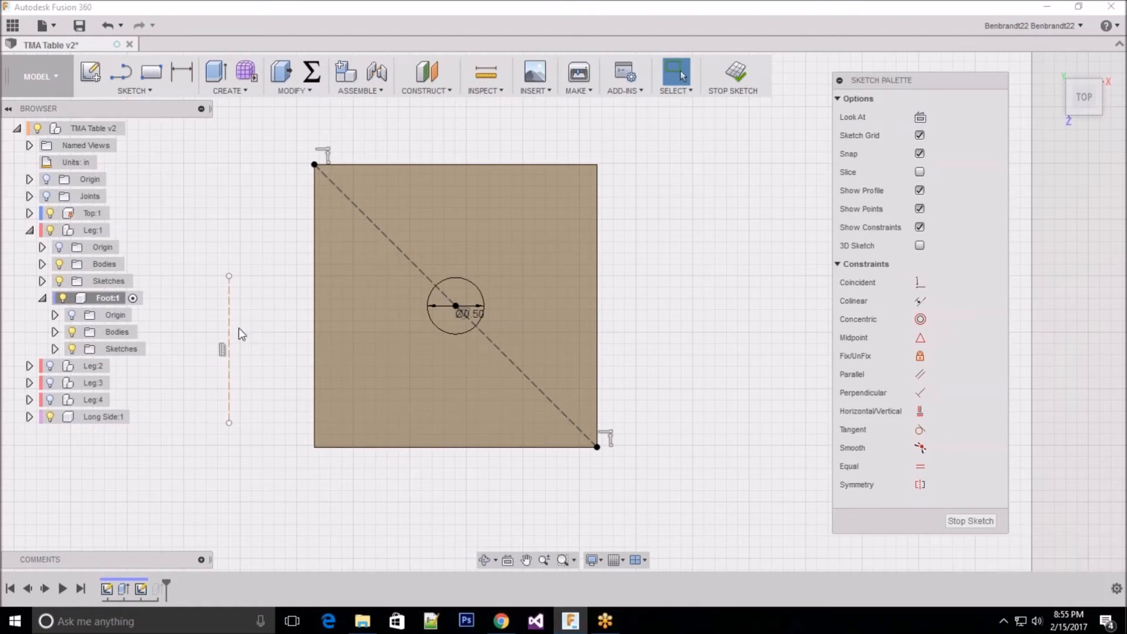
{"action": "left_click", "coordinate": [229, 401]}
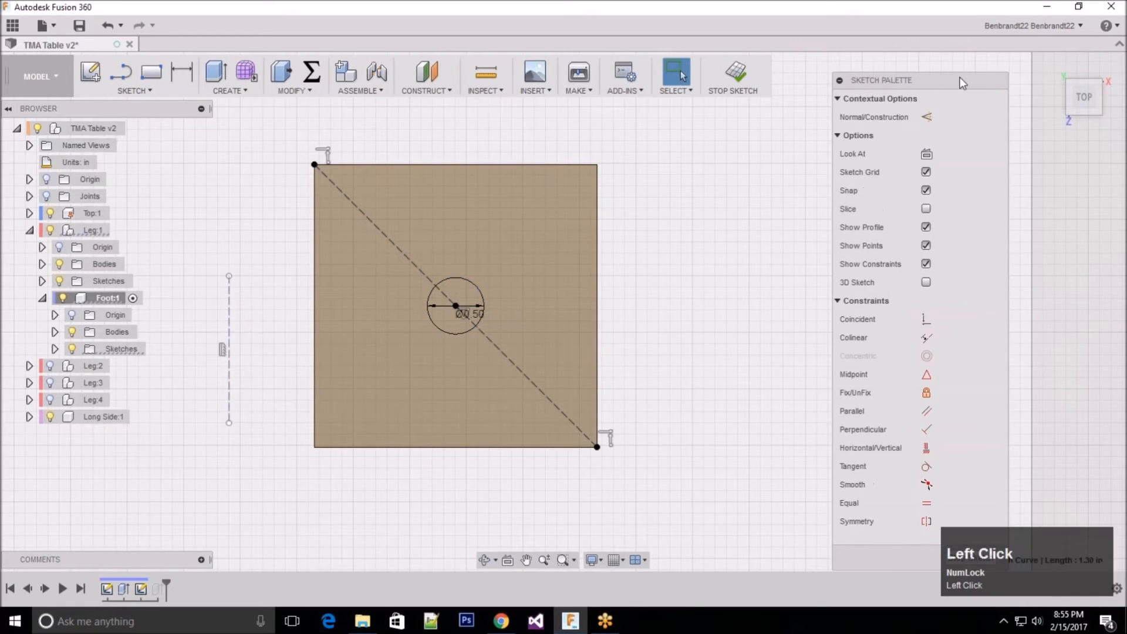
{"action": "left_click", "coordinate": [929, 119]}
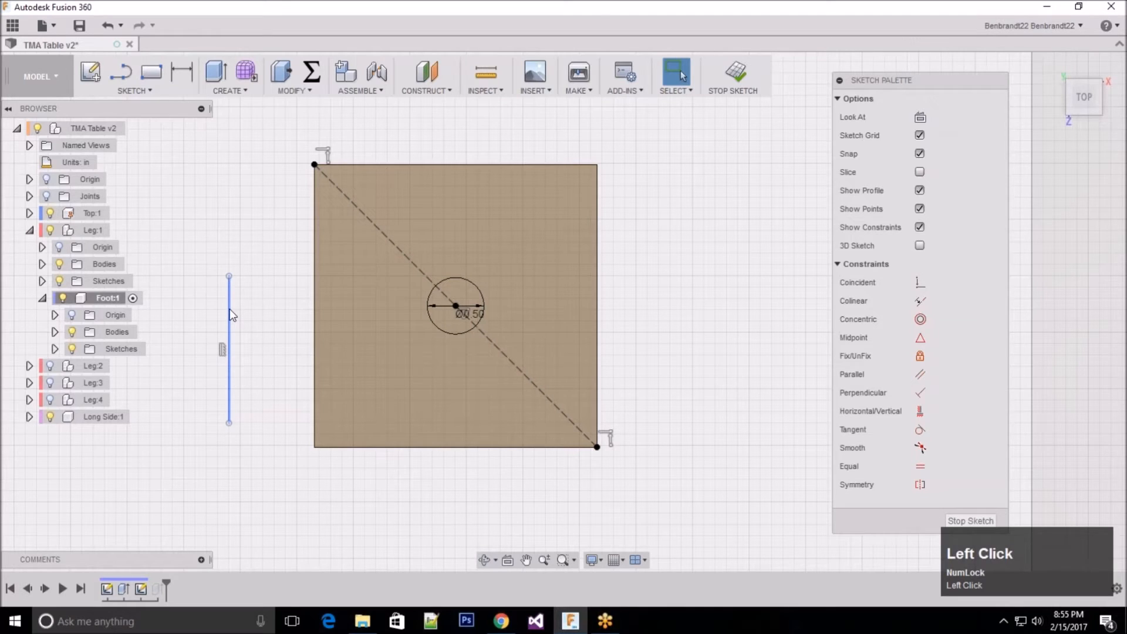
Step: Switch the square's diagonal to a normal line and back to construction geometry
{"action": "left_click", "coordinate": [425, 275]}
{"action": "left_click", "coordinate": [928, 120]}
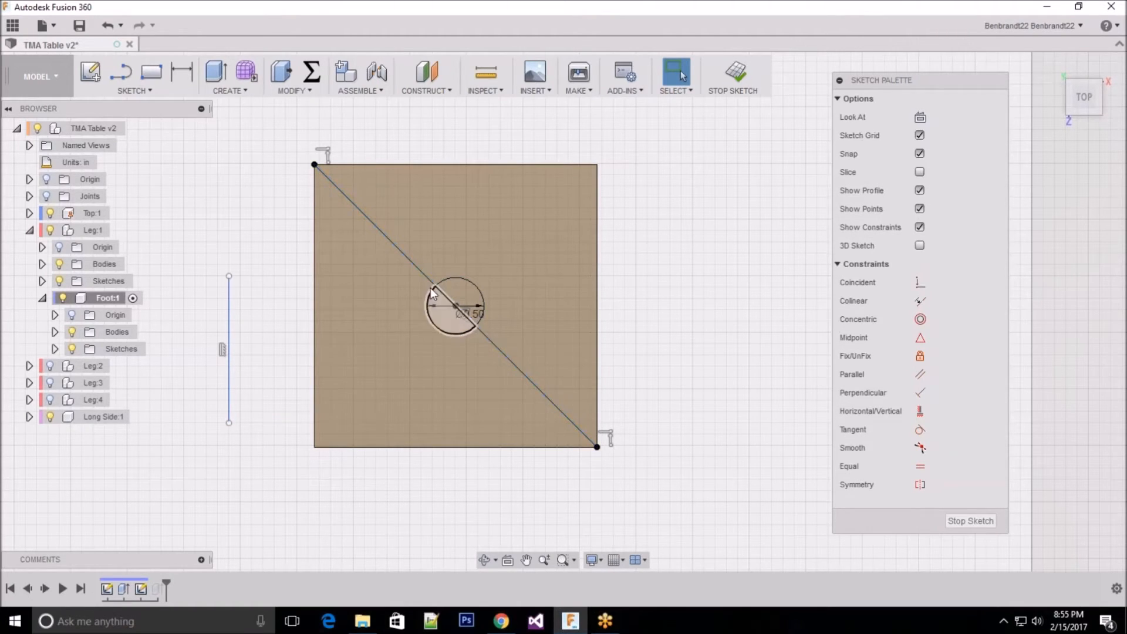
{"action": "left_click", "coordinate": [421, 272]}
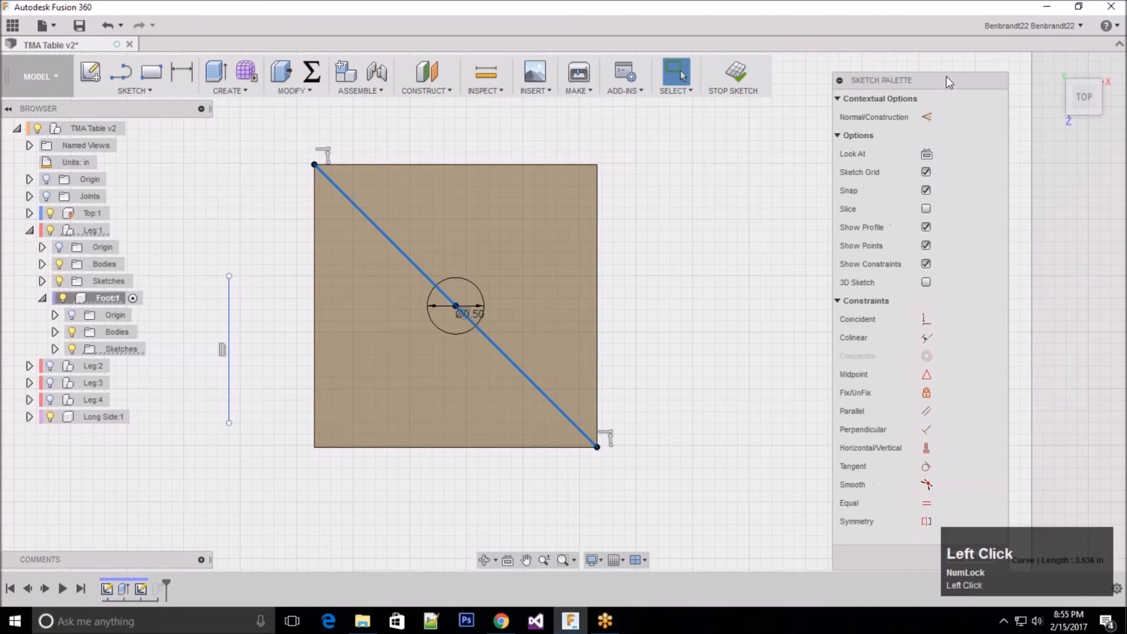
{"action": "left_click", "coordinate": [928, 117]}
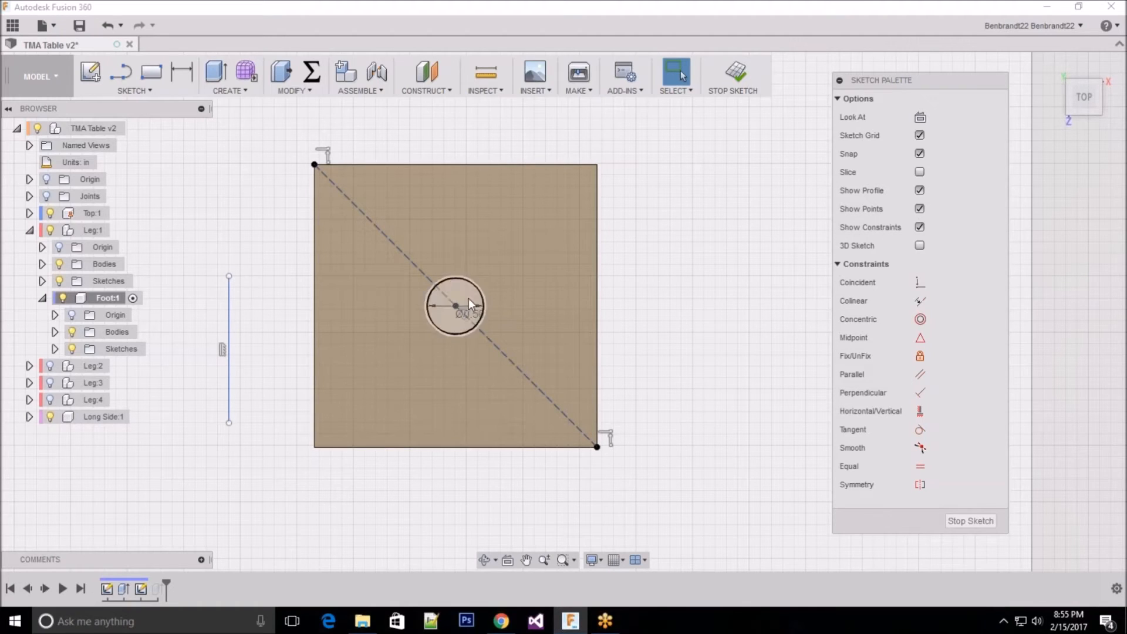
Step: Delete the vertical line beside the square and finish the peg sketch
{"action": "left_click", "coordinate": [230, 327]}
{"action": "key", "text": "Delete"}
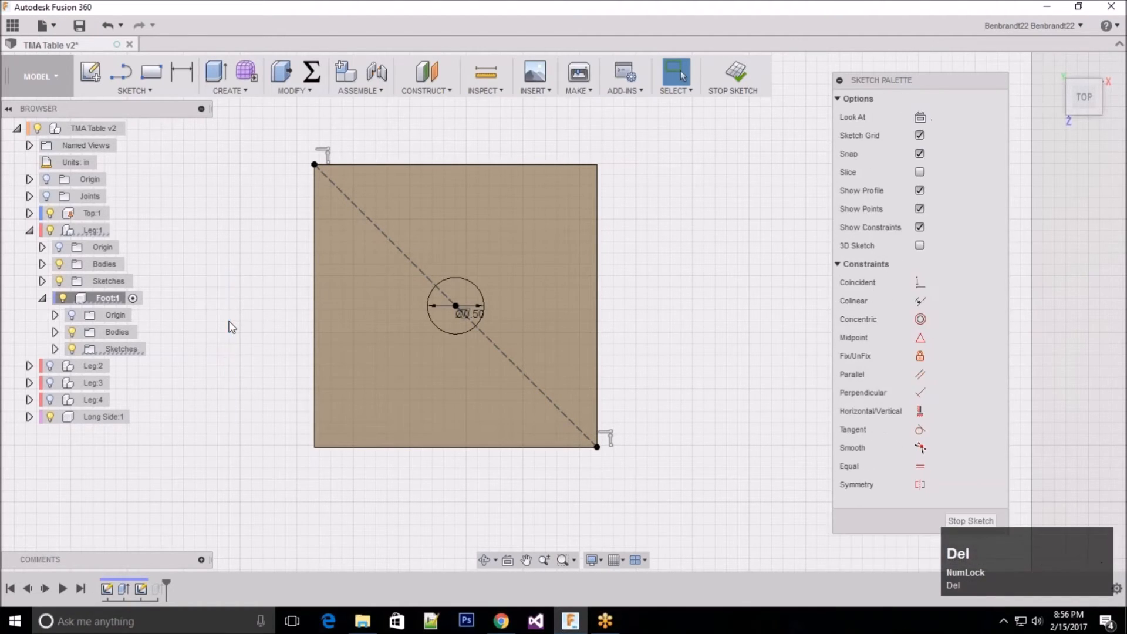
{"action": "left_click", "coordinate": [801, 339]}
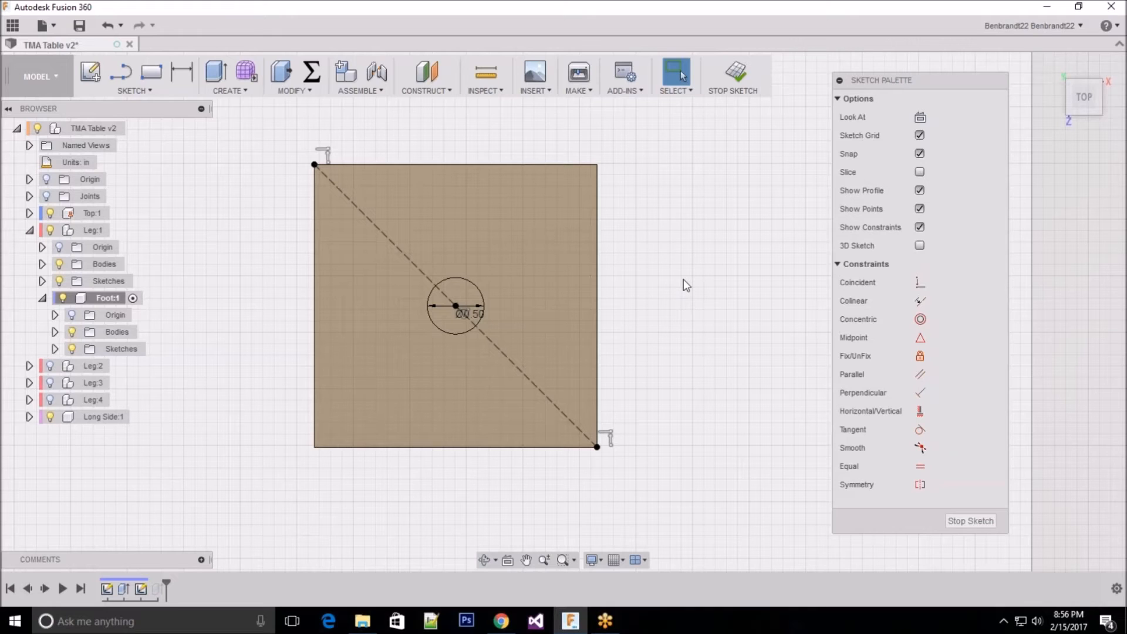
{"action": "left_click", "coordinate": [970, 523]}
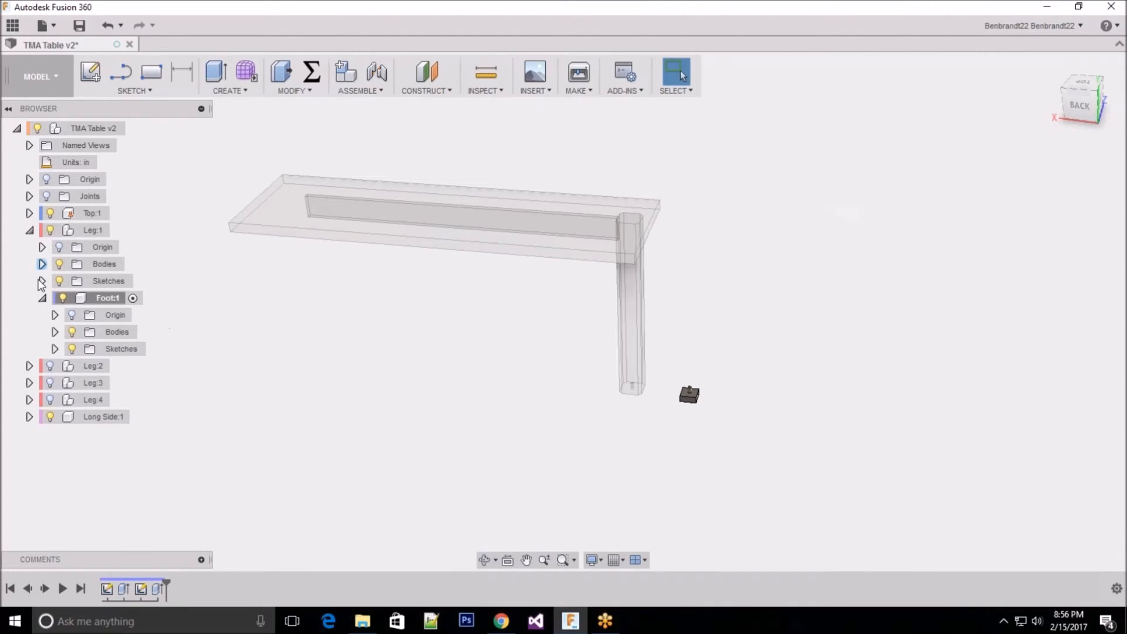
Step: Collapse Foot:1 and show Leg:2, Leg:3 and Leg:4 again
{"action": "left_click", "coordinate": [42, 298]}
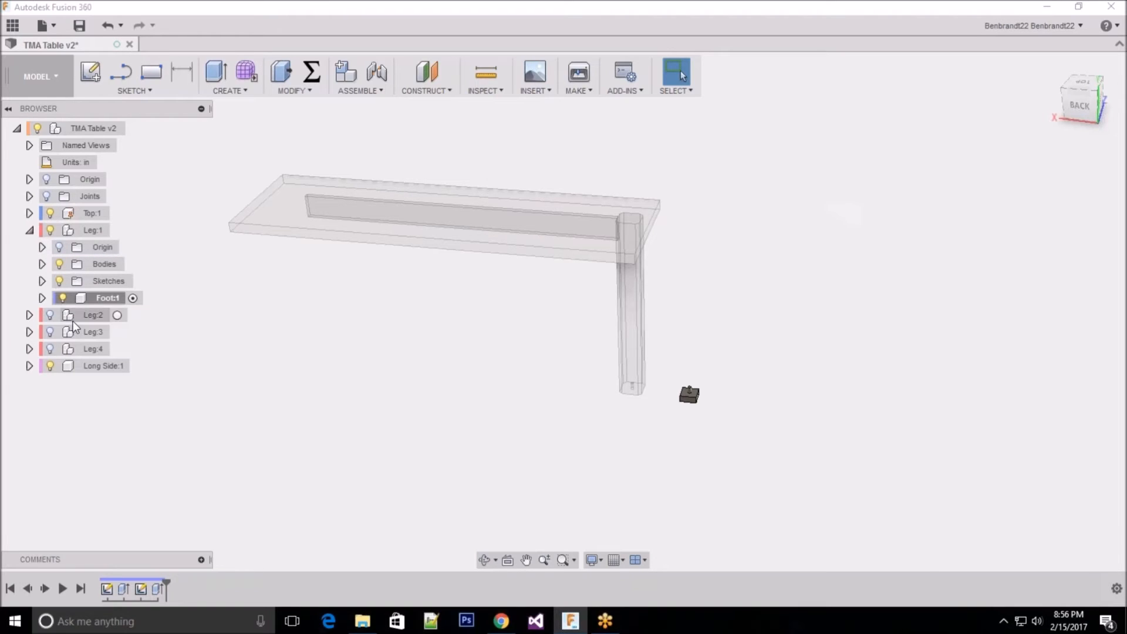
{"action": "left_click", "coordinate": [50, 315]}
{"action": "left_click", "coordinate": [50, 332]}
{"action": "left_click", "coordinate": [50, 349]}
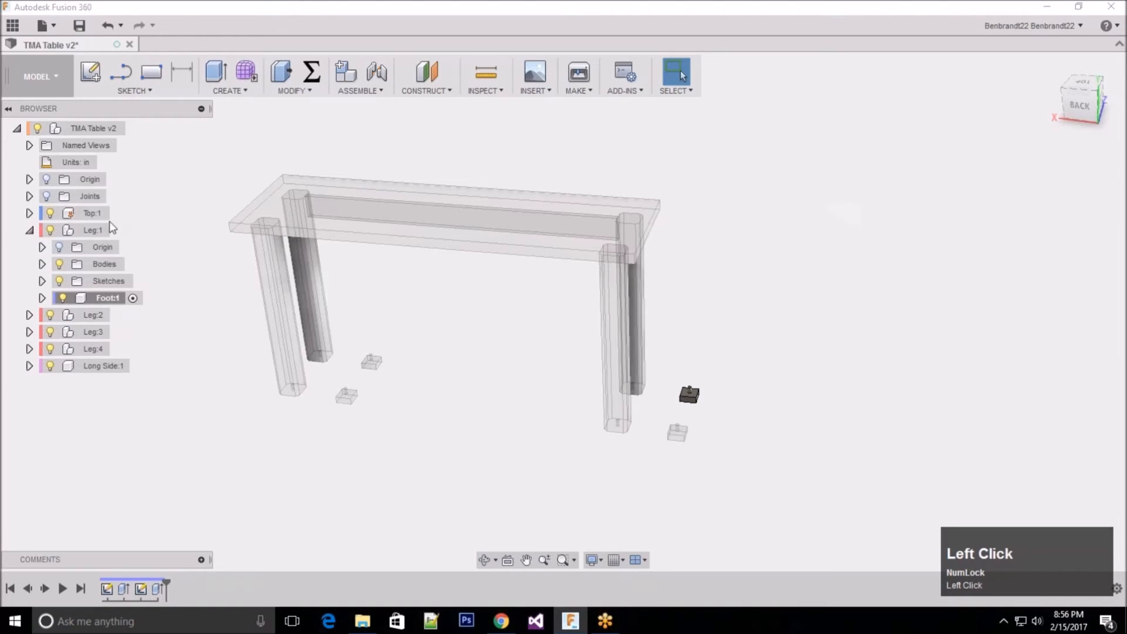
Step: Leave Foot:1 and make Leg:1 the active component
{"action": "left_click", "coordinate": [96, 231]}
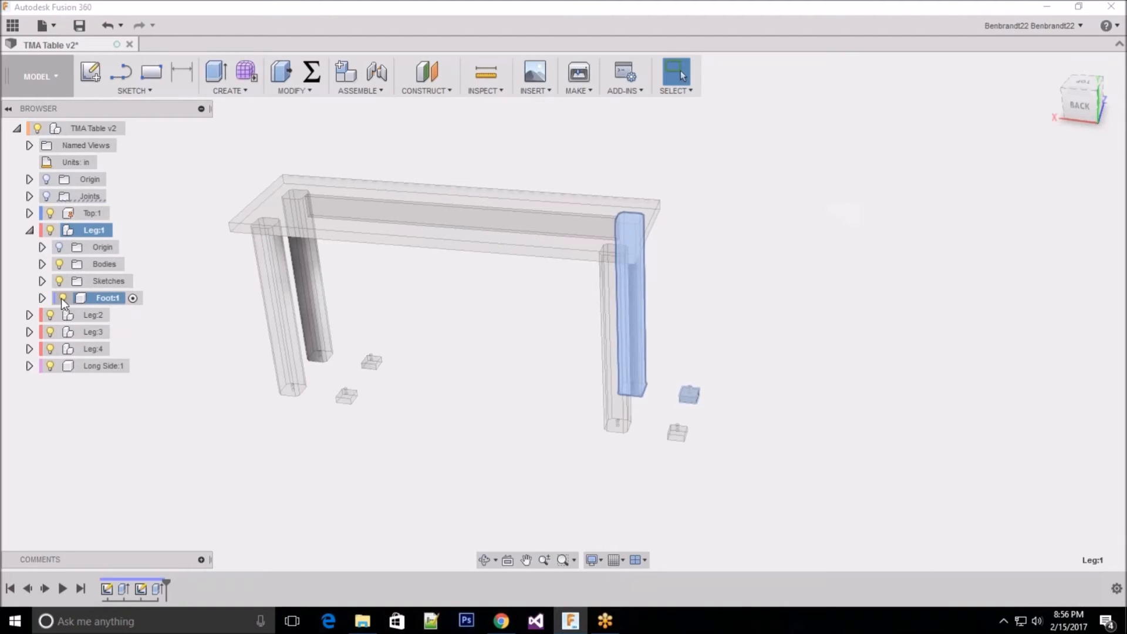
{"action": "left_click", "coordinate": [62, 298]}
{"action": "left_click", "coordinate": [62, 298]}
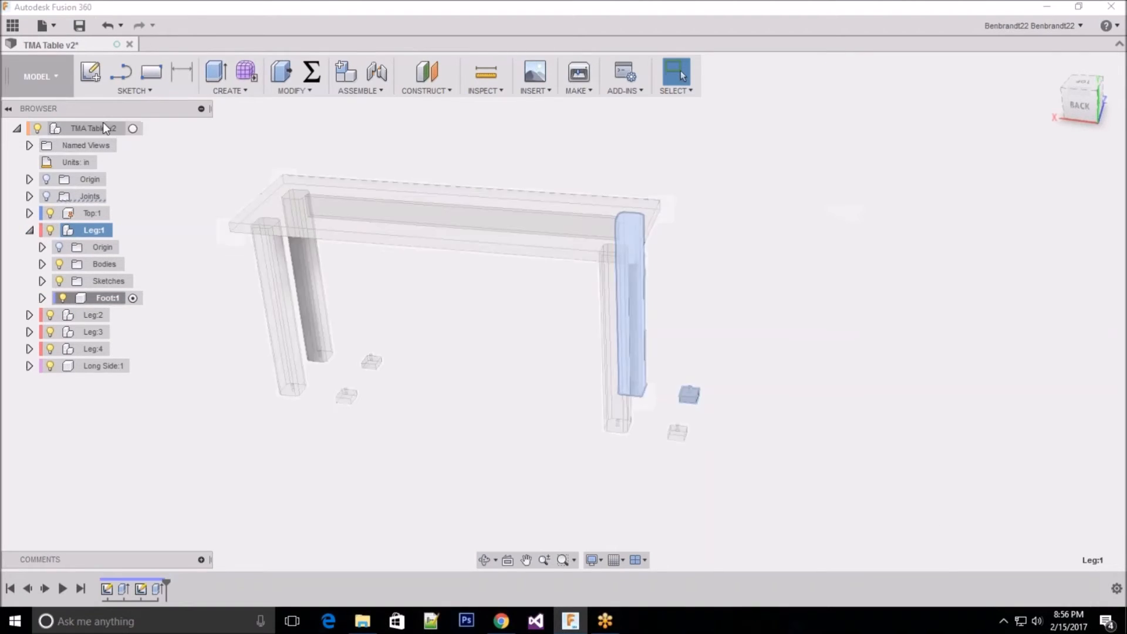
{"action": "left_click", "coordinate": [134, 129]}
{"action": "left_click", "coordinate": [121, 231]}
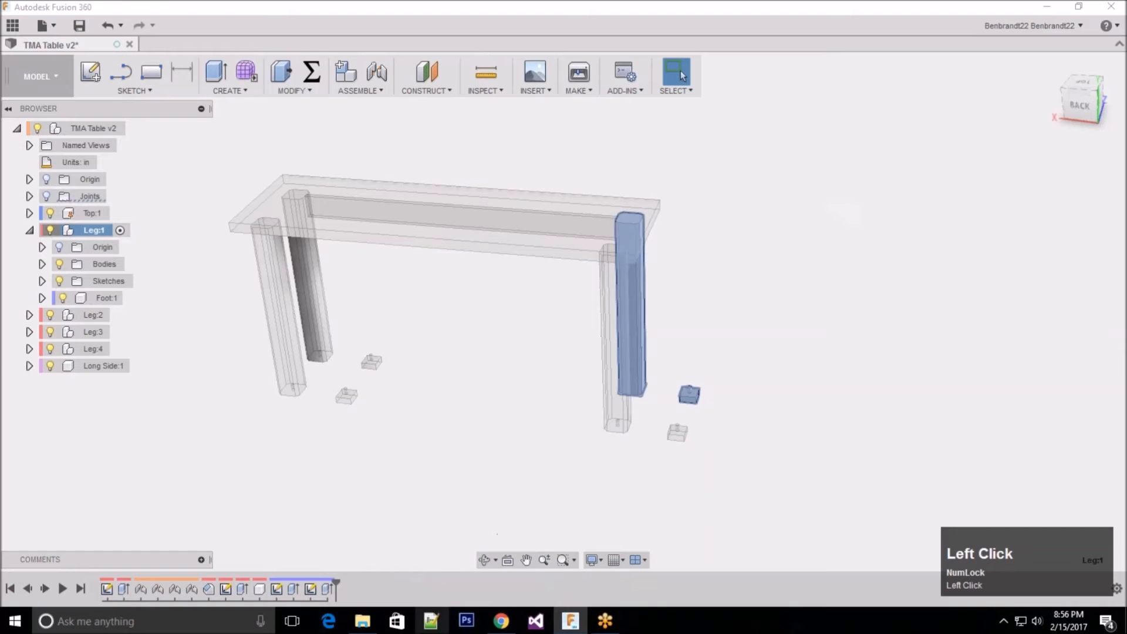
Step: Edit the chamfer feature of Leg:1 and remove one of its four long edges from the selection
{"action": "left_click", "coordinate": [209, 590]}
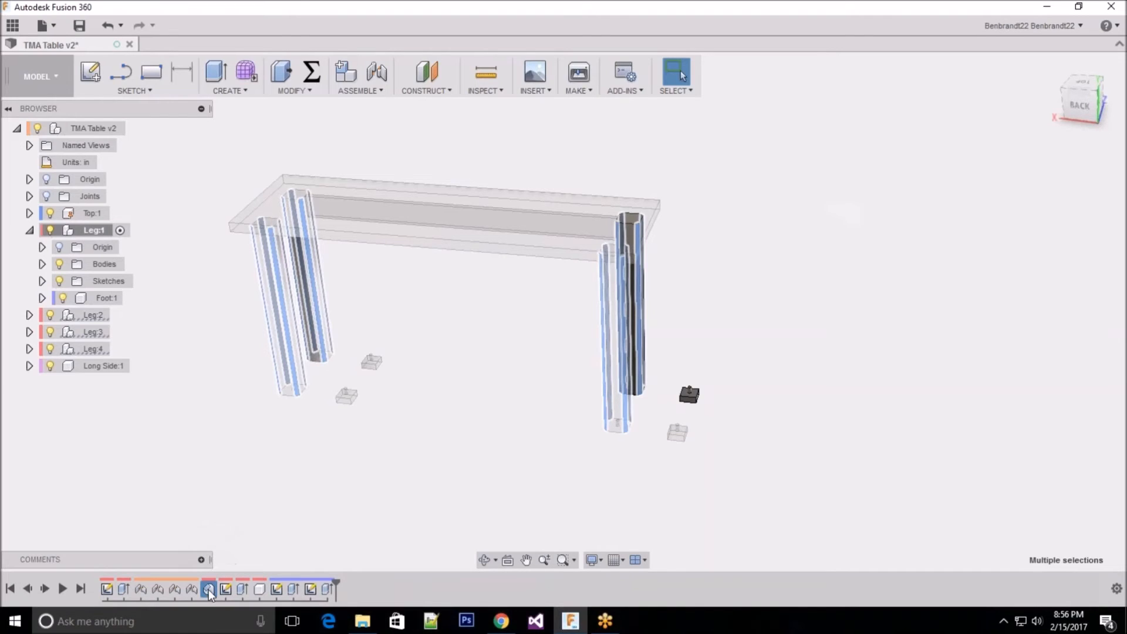
{"action": "right_click", "coordinate": [210, 586]}
{"action": "left_click", "coordinate": [261, 514]}
{"action": "middle_click_drag", "start_coordinate": [731, 226], "coordinate": [758, 220], "text": "shift"}
{"action": "scroll", "coordinate": [541, 353], "scroll_direction": "down", "scroll_amount": 3}
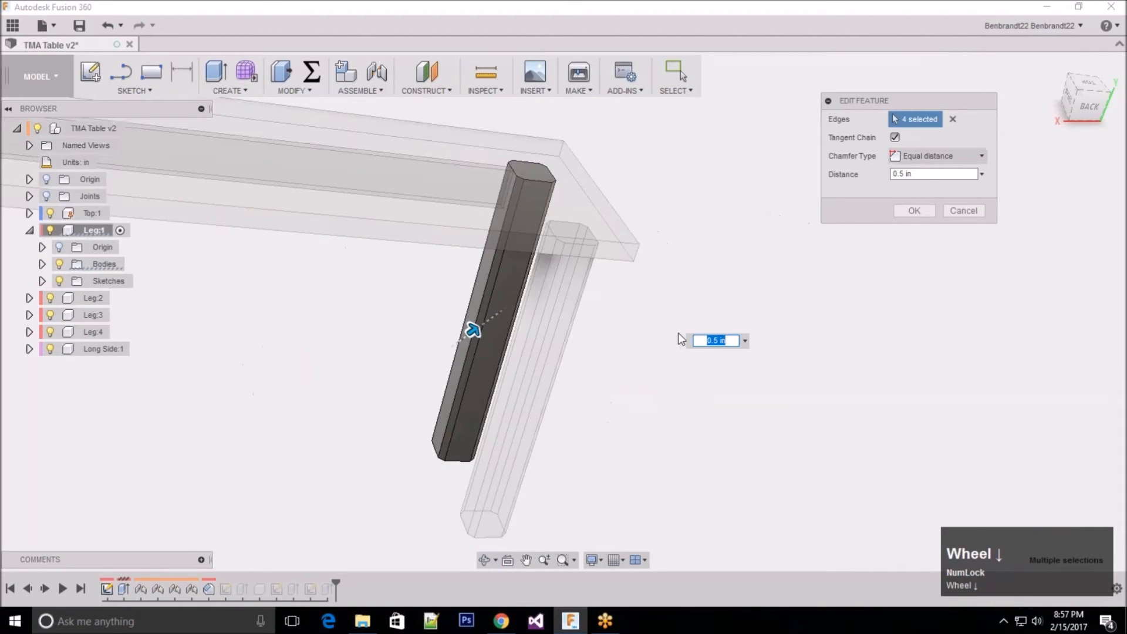
{"action": "left_click", "coordinate": [494, 267], "text": "ctrl"}
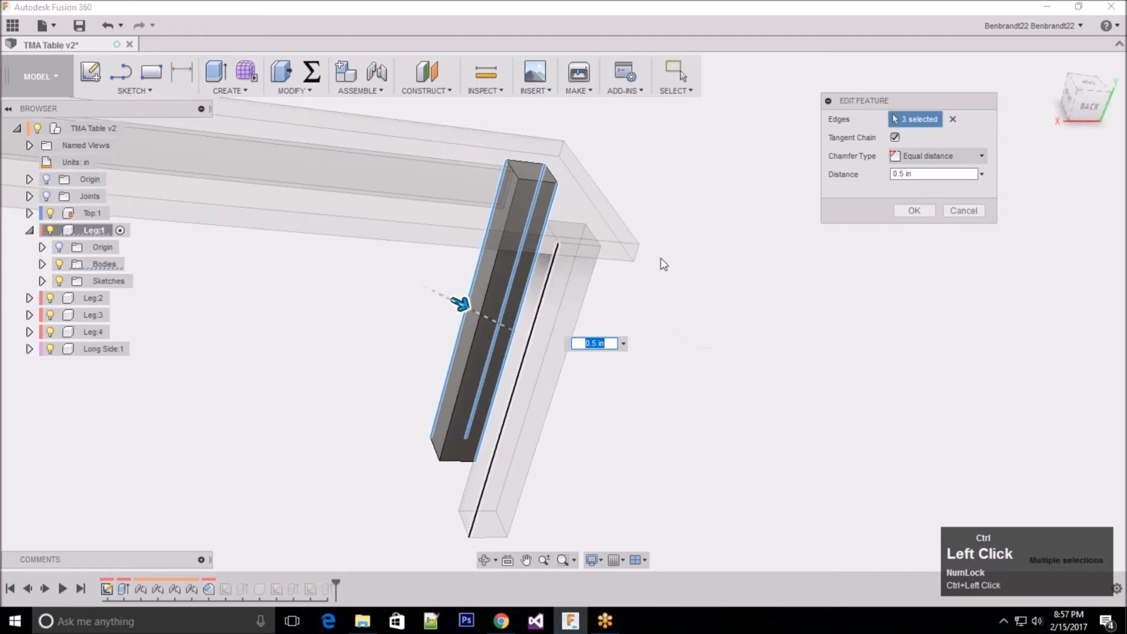
{"action": "left_click", "coordinate": [915, 211]}
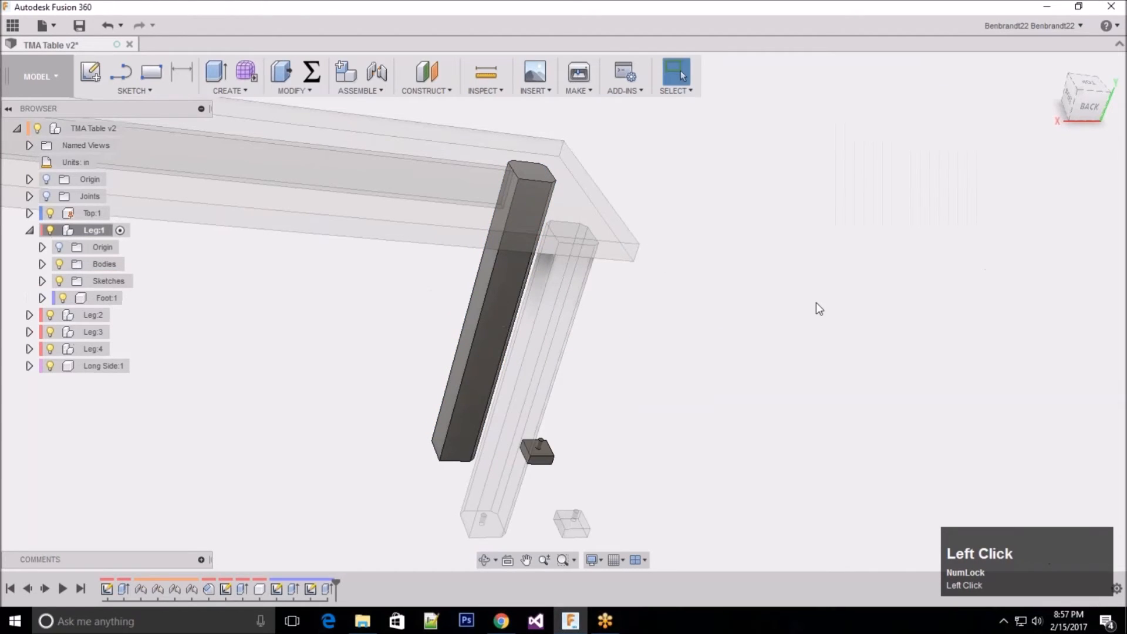
Step: Examine the long edges of all four legs from several sides to compare their chamfers
{"action": "scroll", "coordinate": [774, 244], "scroll_direction": "up", "scroll_amount": 3}
{"action": "middle_click_drag", "start_coordinate": [774, 245], "coordinate": [733, 322], "text": "shift"}
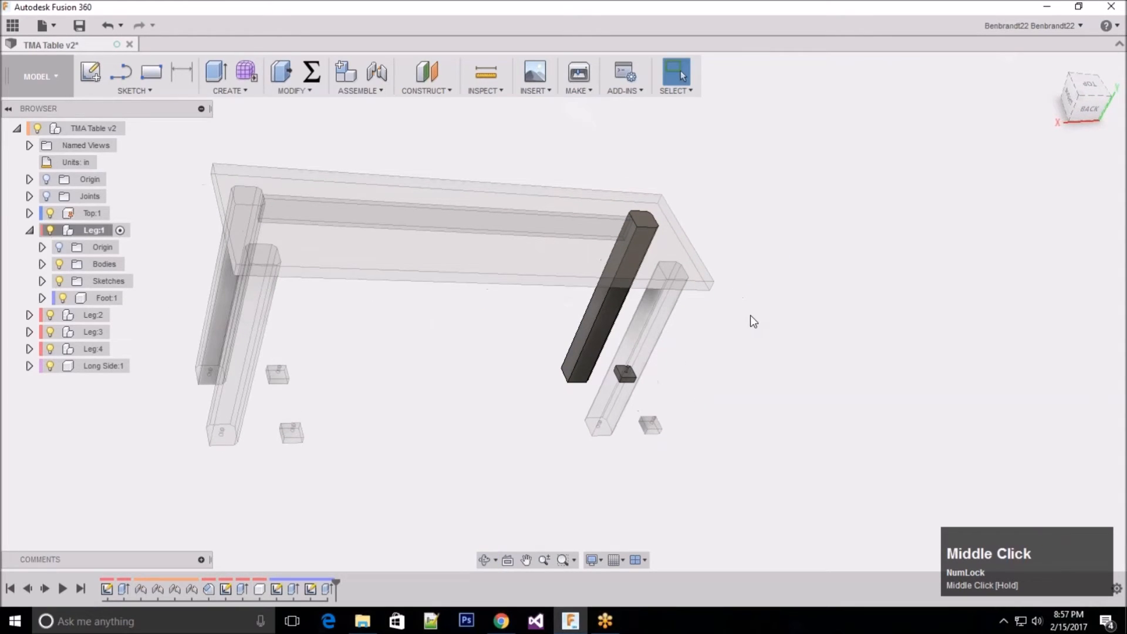
{"action": "scroll", "coordinate": [750, 316], "scroll_direction": "down", "scroll_amount": 1}
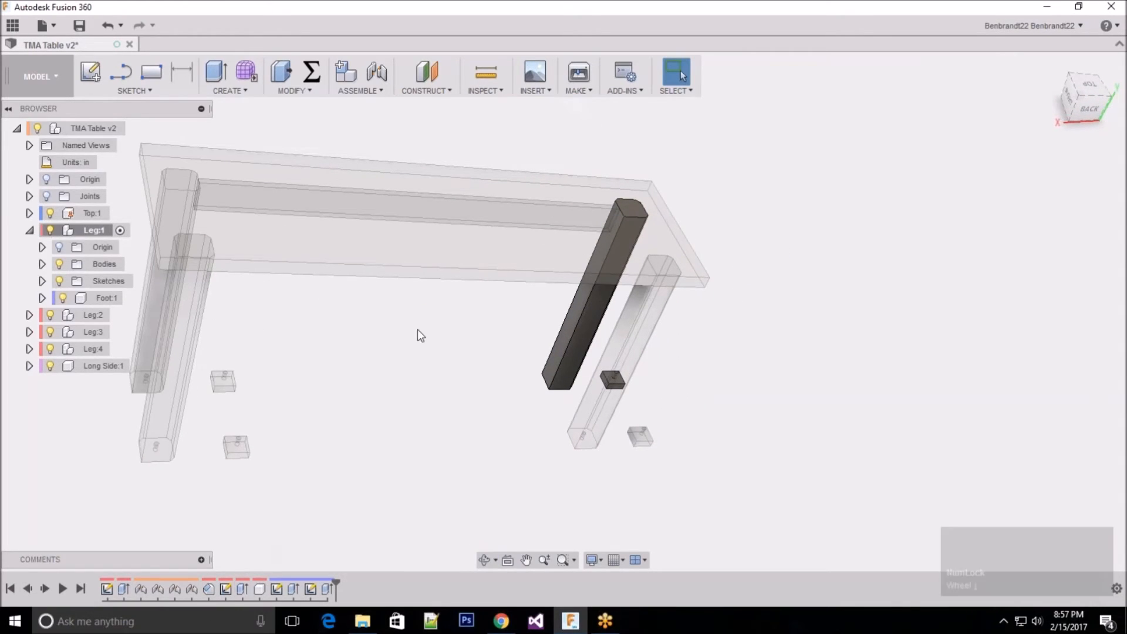
{"action": "scroll", "coordinate": [418, 332], "scroll_direction": "up", "scroll_amount": 2}
{"action": "middle_click_drag", "start_coordinate": [689, 320], "coordinate": [607, 358], "text": "shift"}
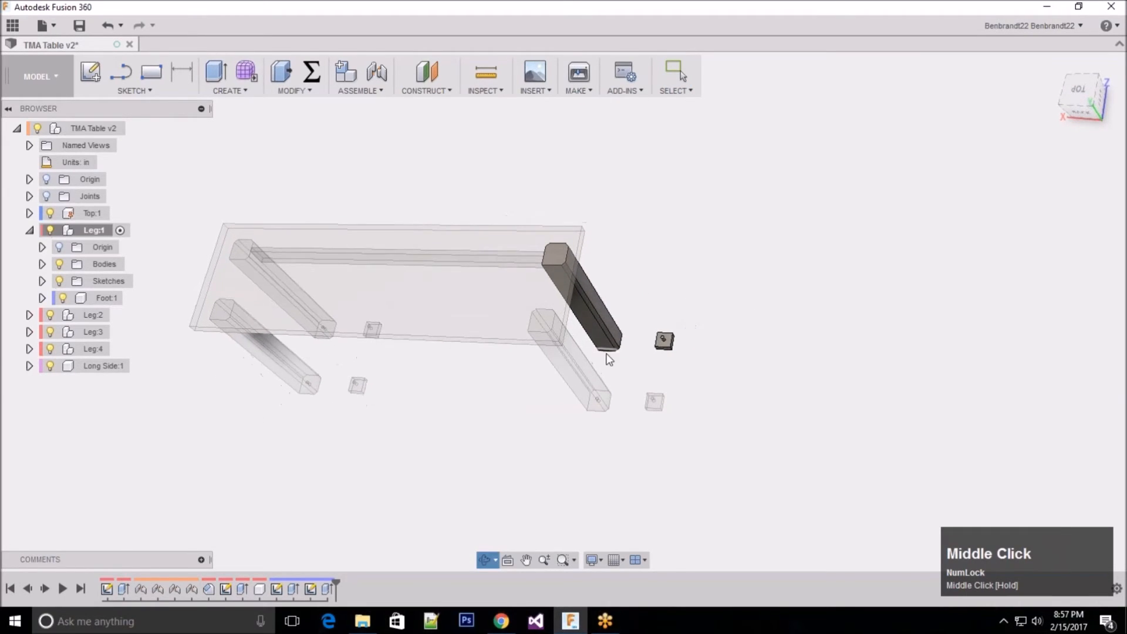
{"action": "scroll", "coordinate": [534, 362], "scroll_direction": "down", "scroll_amount": 3}
{"action": "left_click", "coordinate": [545, 362]}
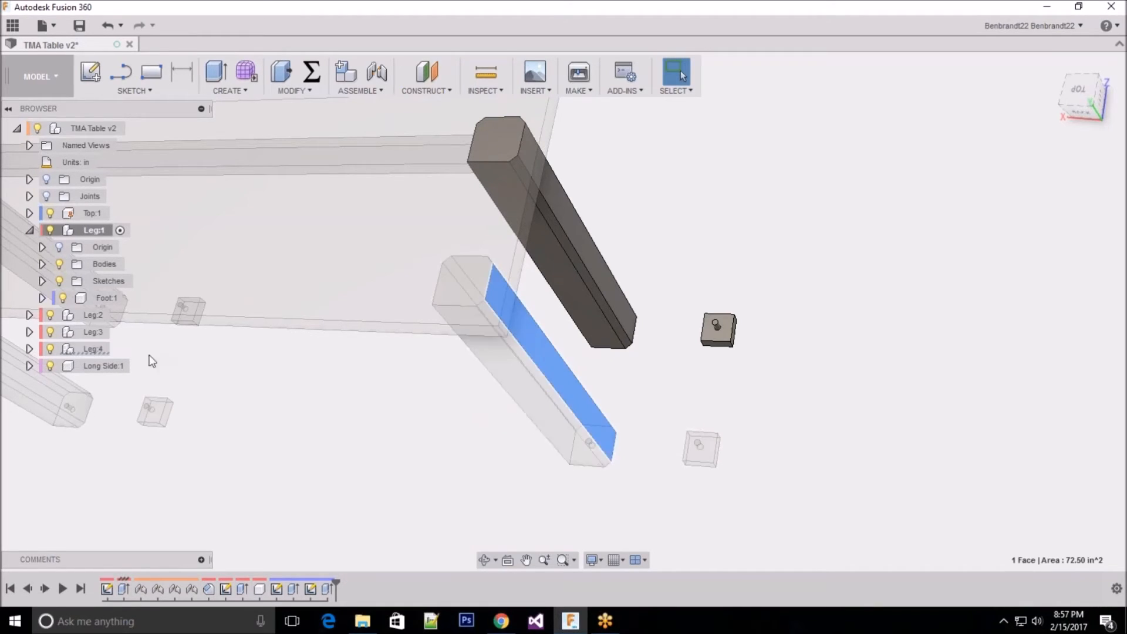
Step: Look through Leg:4's contents to check its structure, and clear the selection
{"action": "left_click", "coordinate": [92, 349]}
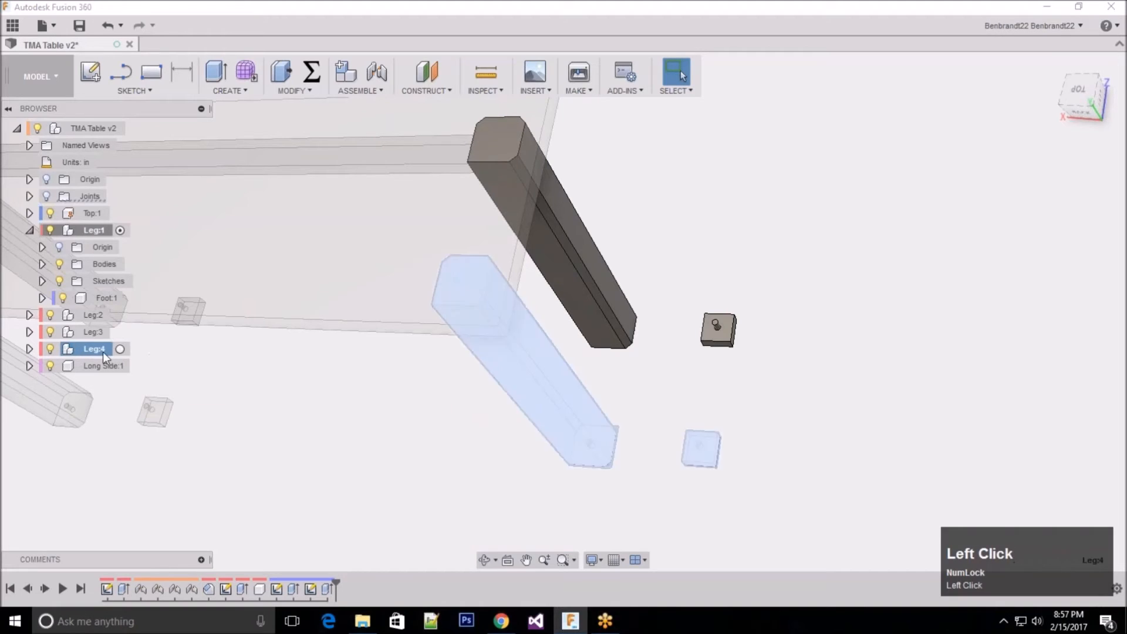
{"action": "left_click", "coordinate": [30, 350]}
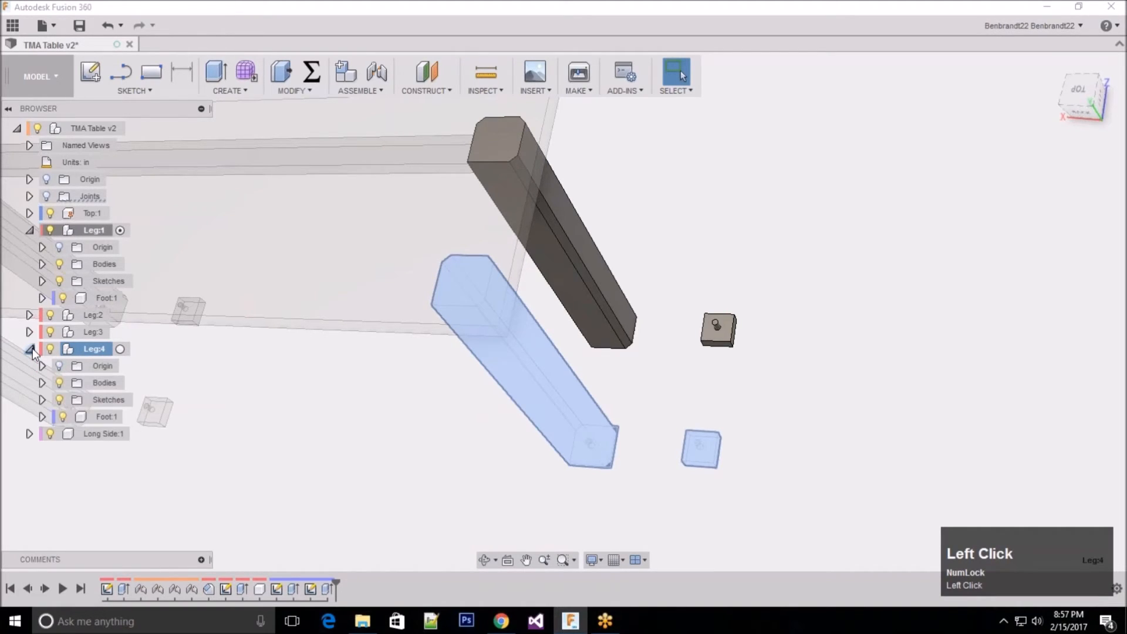
{"action": "left_click", "coordinate": [33, 349]}
{"action": "left_click", "coordinate": [45, 170]}
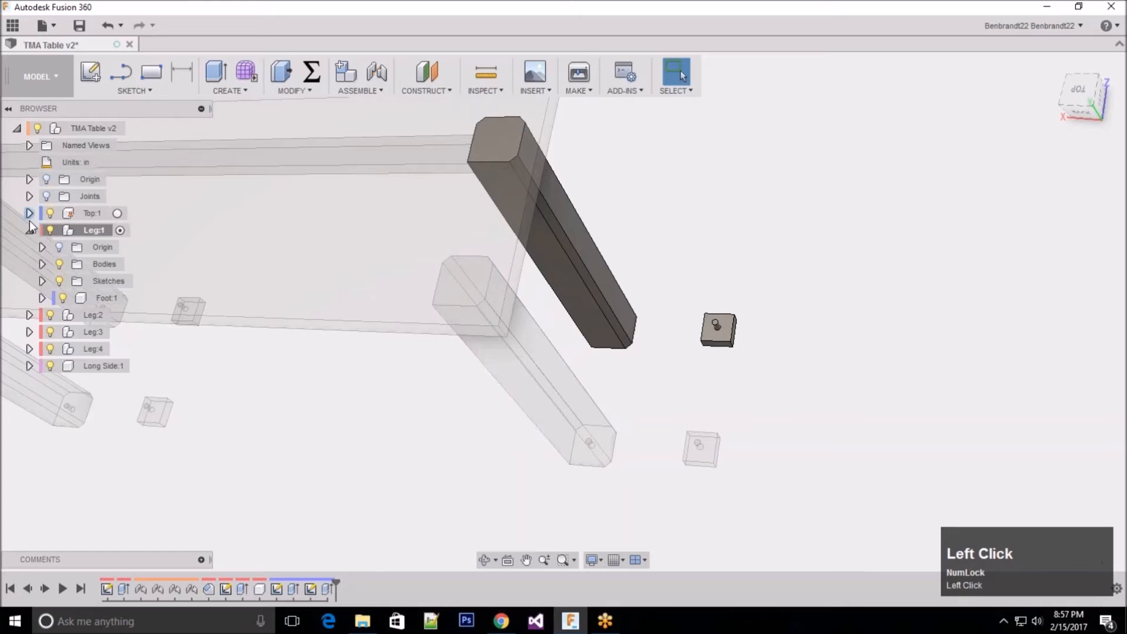
Step: Open the Rigid4 joint for editing and examine how the leg meets the tabletop's corner
{"action": "left_click", "coordinate": [74, 194]}
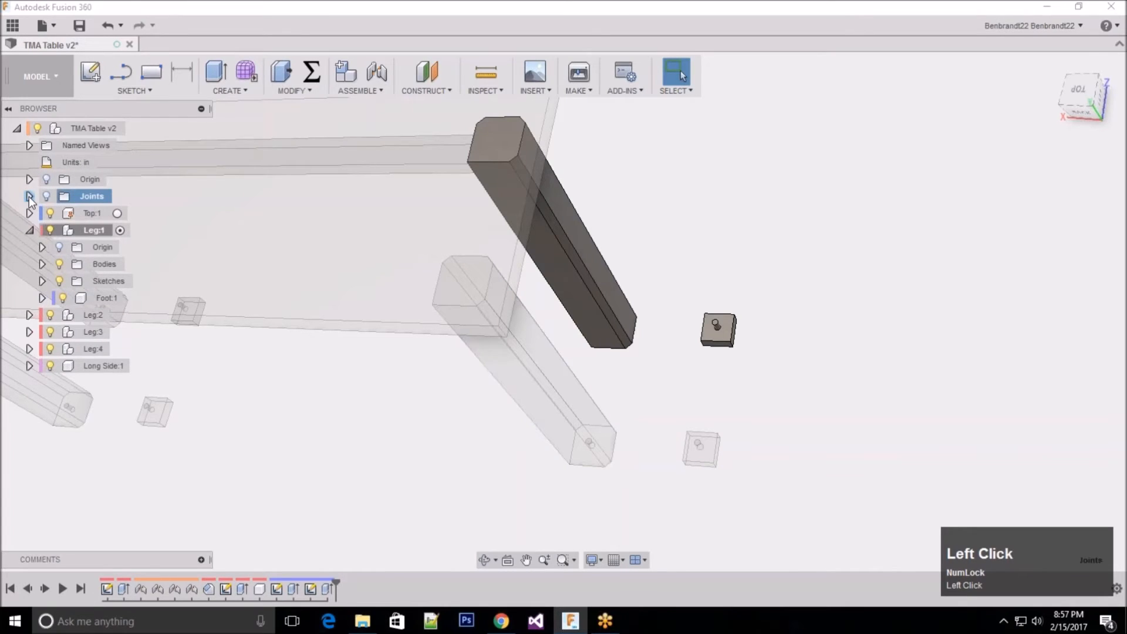
{"action": "left_click", "coordinate": [29, 196]}
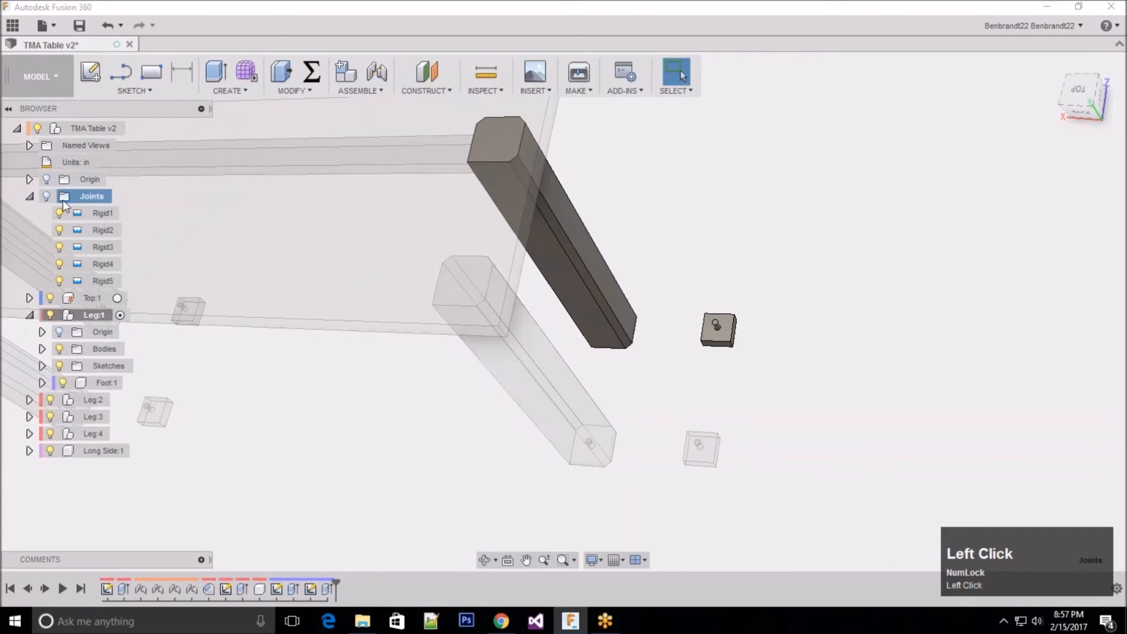
{"action": "left_click", "coordinate": [101, 266]}
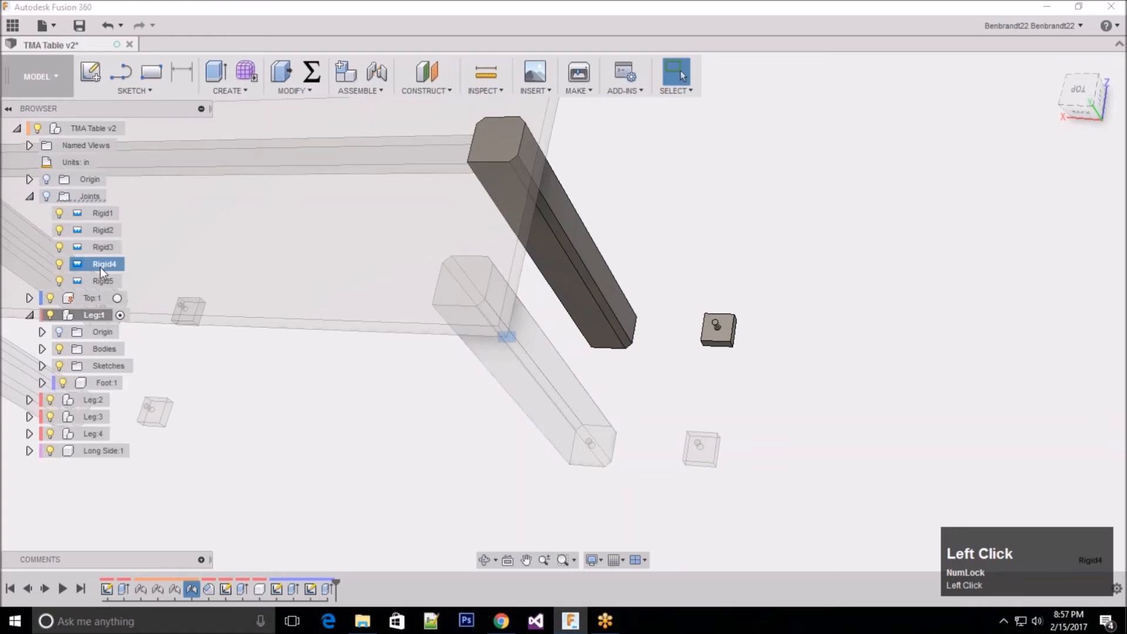
{"action": "right_click", "coordinate": [79, 264]}
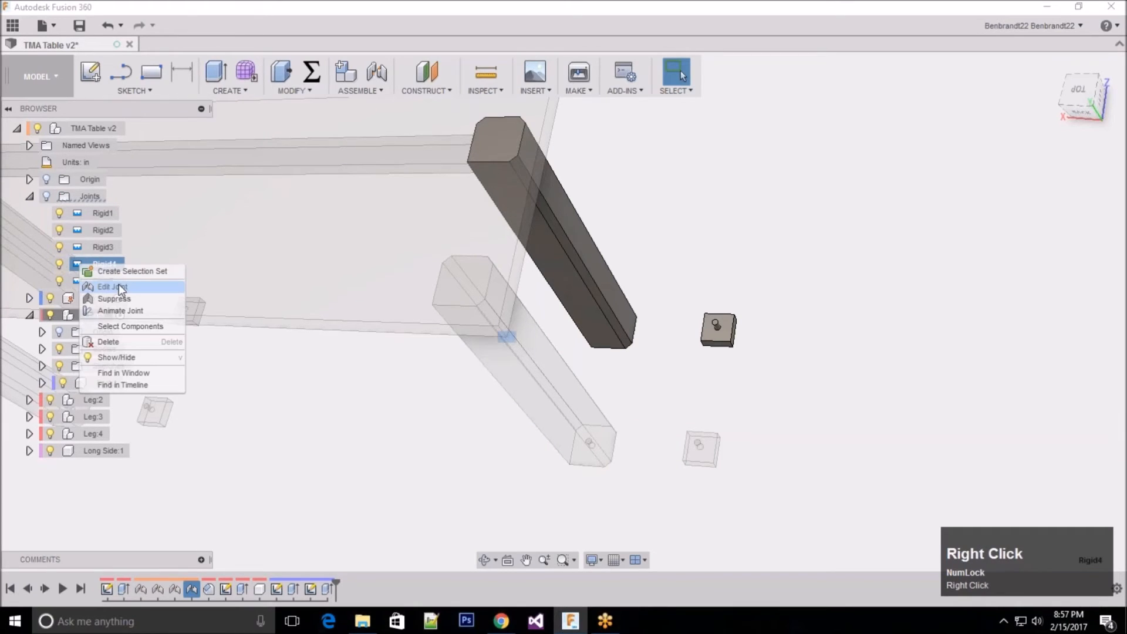
{"action": "left_click", "coordinate": [119, 284]}
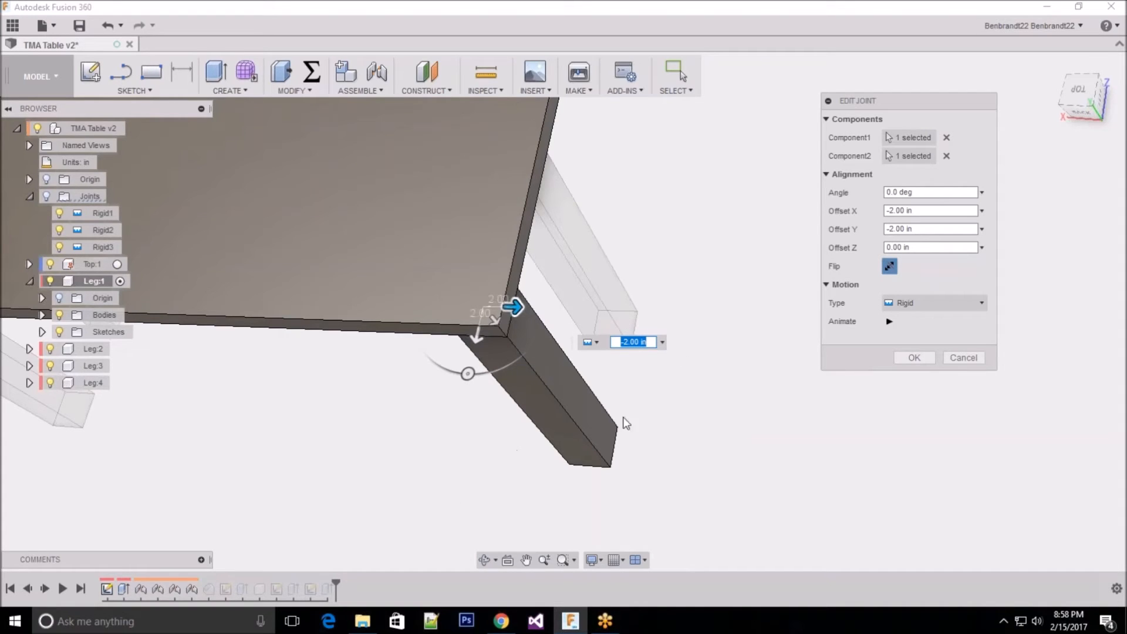
{"action": "middle_click_drag", "start_coordinate": [470, 418], "coordinate": [587, 367], "text": "shift"}
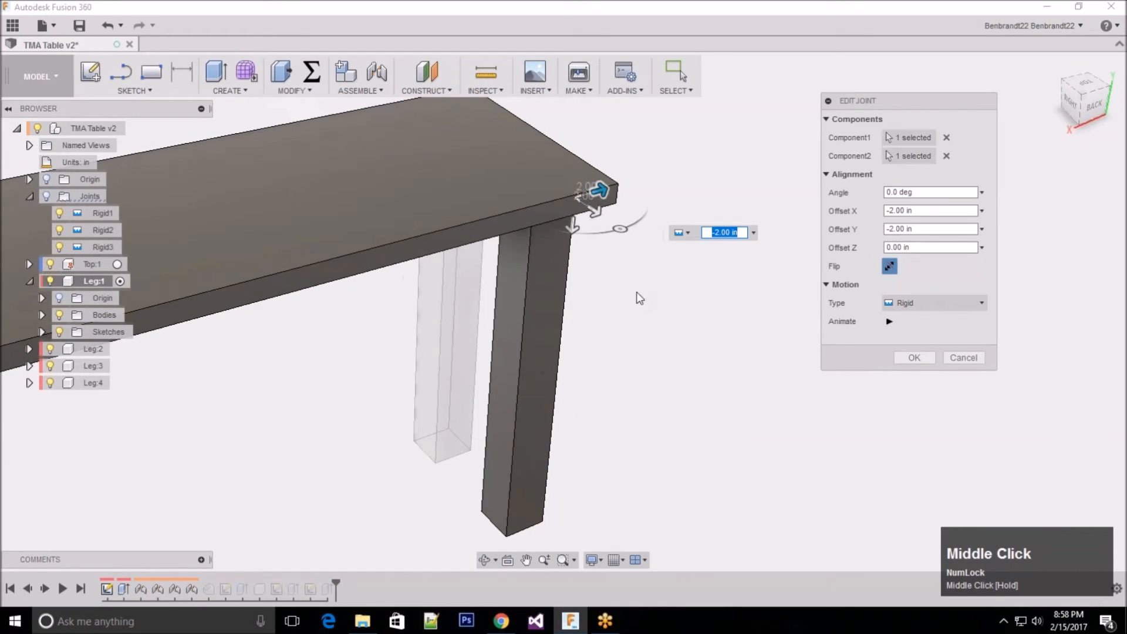
{"action": "left_click", "coordinate": [963, 358]}
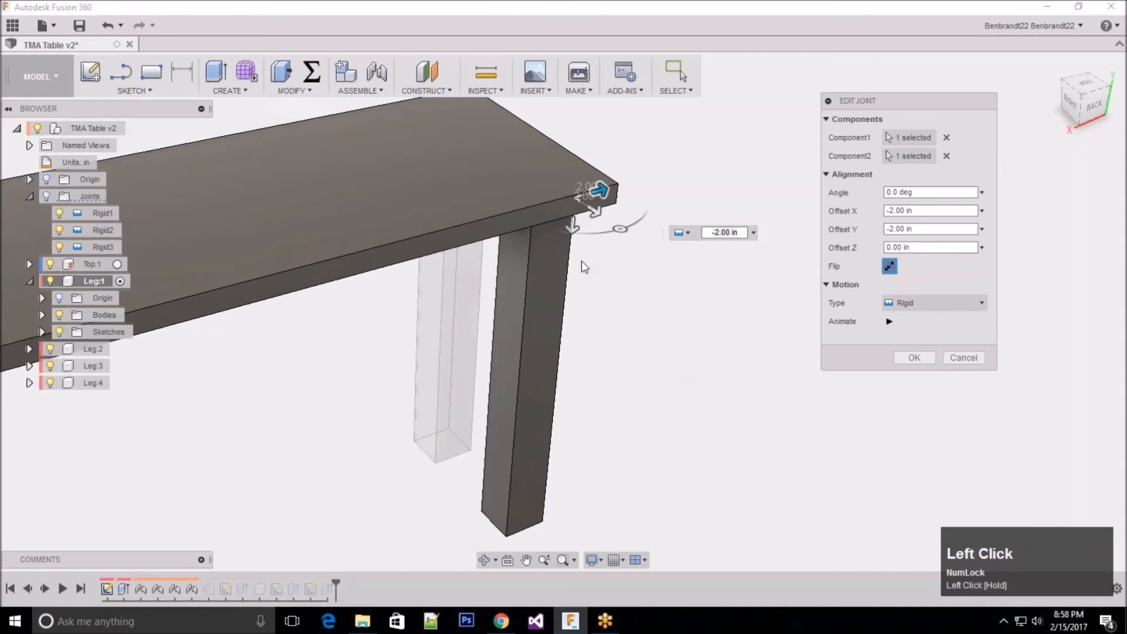
Step: Replace the first component selection of the Rigid4 joint with a corner of the leg's upper end face
{"action": "left_click", "coordinate": [910, 137]}
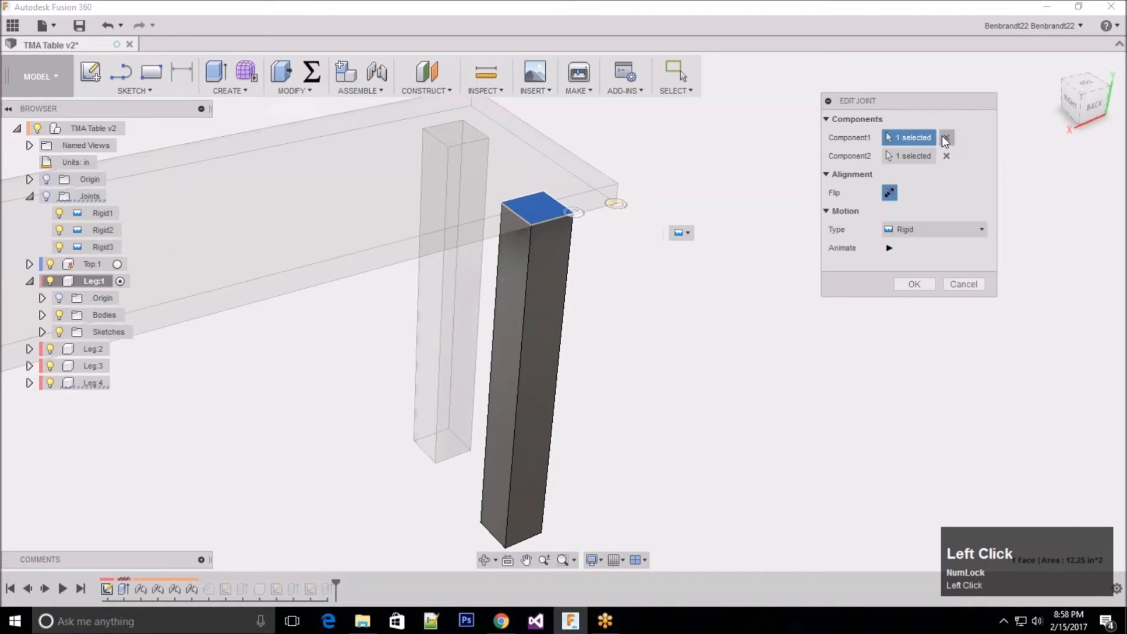
{"action": "left_click", "coordinate": [946, 138]}
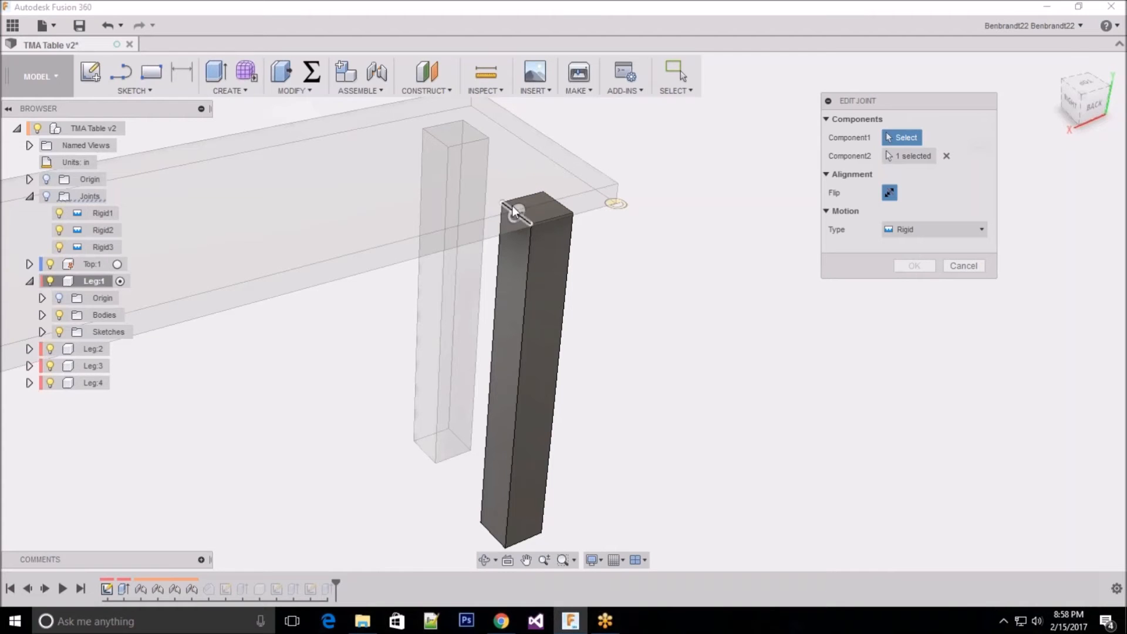
{"action": "middle_click_drag", "start_coordinate": [599, 217], "coordinate": [641, 304], "text": "shift"}
{"action": "scroll", "coordinate": [641, 304], "scroll_direction": "up", "scroll_amount": 1}
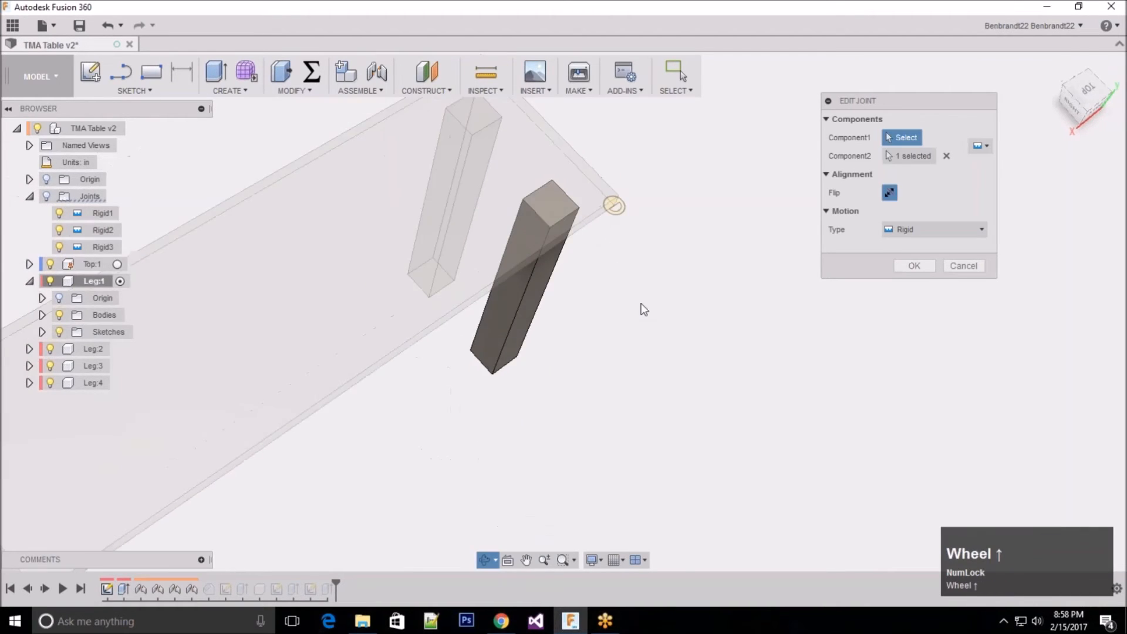
{"action": "scroll", "coordinate": [622, 290], "scroll_direction": "down", "scroll_amount": 3}
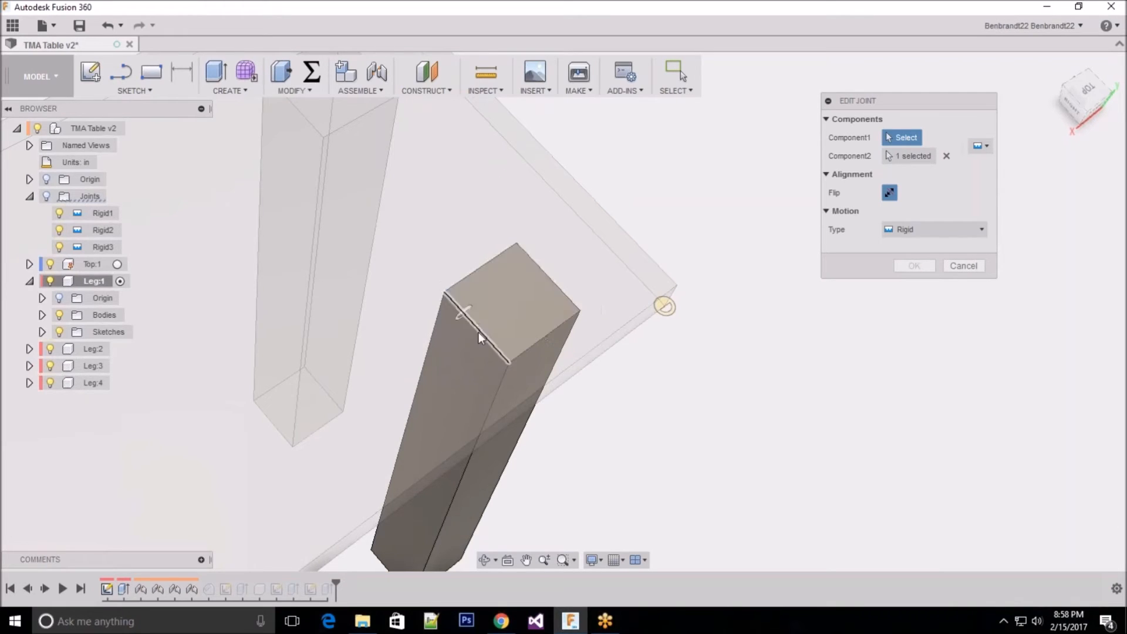
{"action": "left_click", "coordinate": [457, 295]}
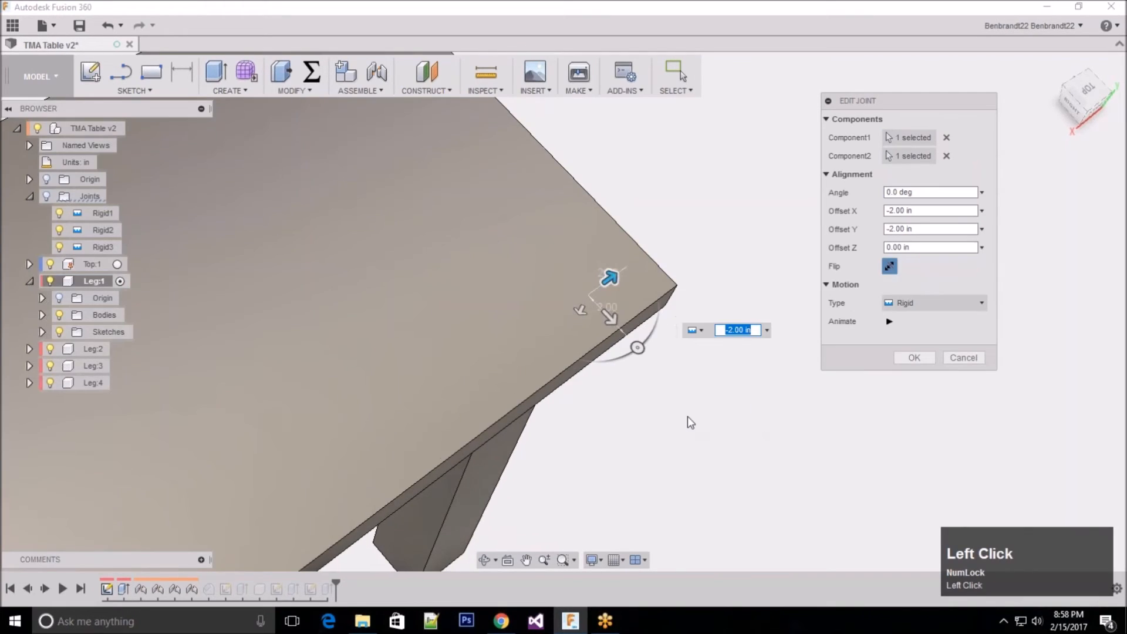
{"action": "middle_click_drag", "start_coordinate": [615, 408], "coordinate": [622, 317]}
{"action": "left_click", "coordinate": [916, 357]}
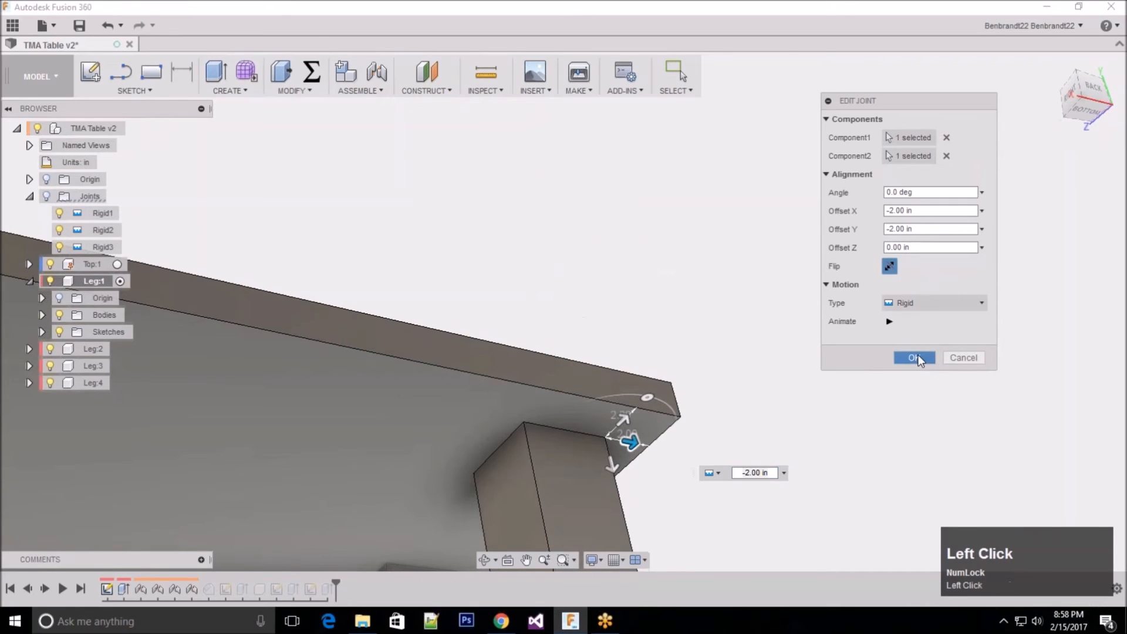
Step: Keep Leg:1 active and roll the design history back to just after the leg's initial extrusion, before the joints
{"action": "scroll", "coordinate": [657, 229], "scroll_direction": "up", "scroll_amount": 5}
{"action": "middle_click_drag", "start_coordinate": [781, 252], "coordinate": [649, 327]}
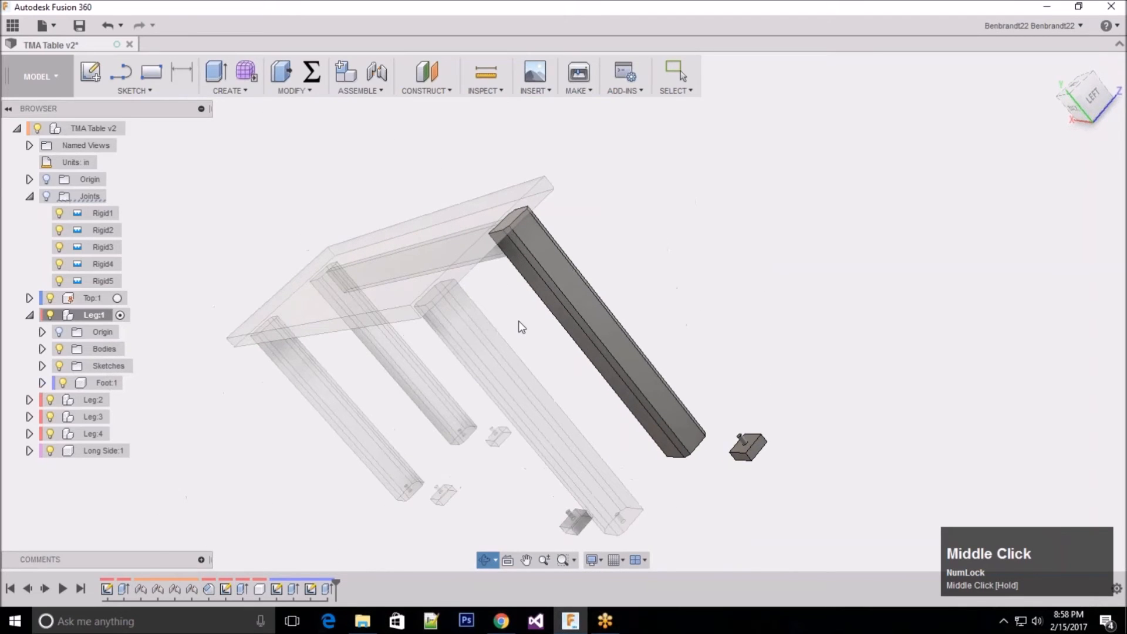
{"action": "scroll", "coordinate": [520, 312], "scroll_direction": "down", "scroll_amount": 3}
{"action": "middle_click_drag", "start_coordinate": [522, 300], "coordinate": [572, 303]}
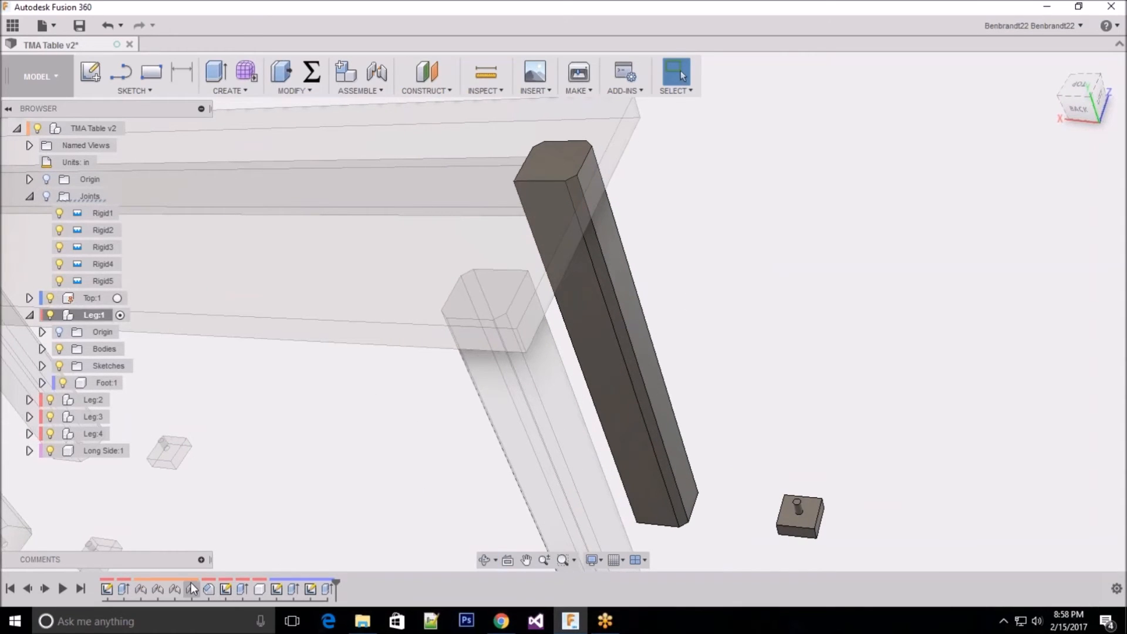
{"action": "left_click", "coordinate": [89, 315]}
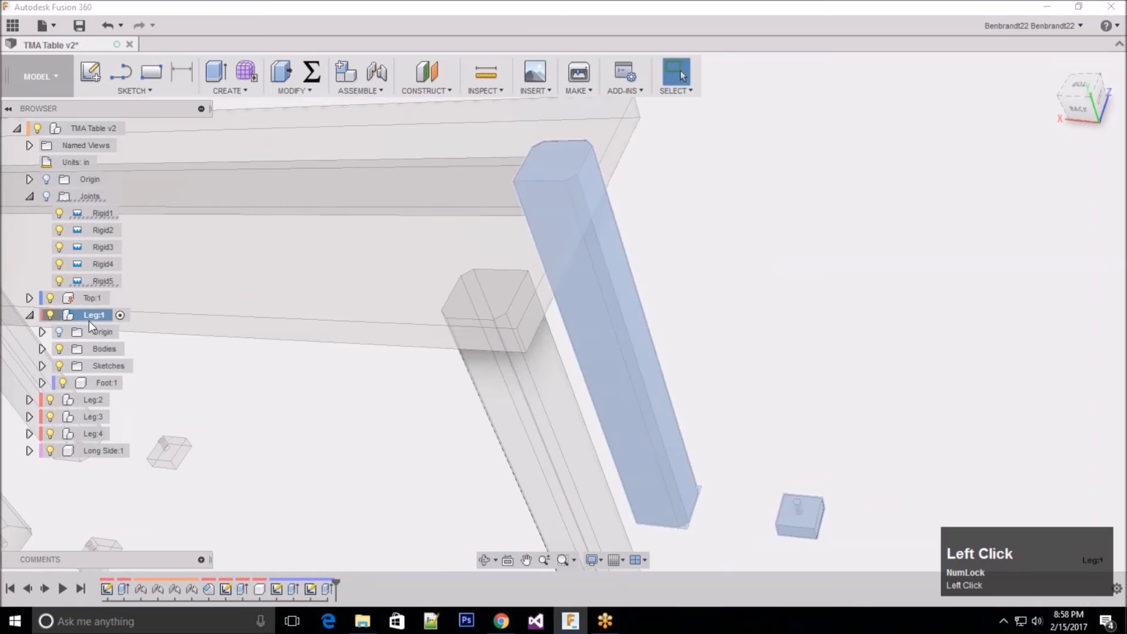
{"action": "left_click", "coordinate": [121, 316]}
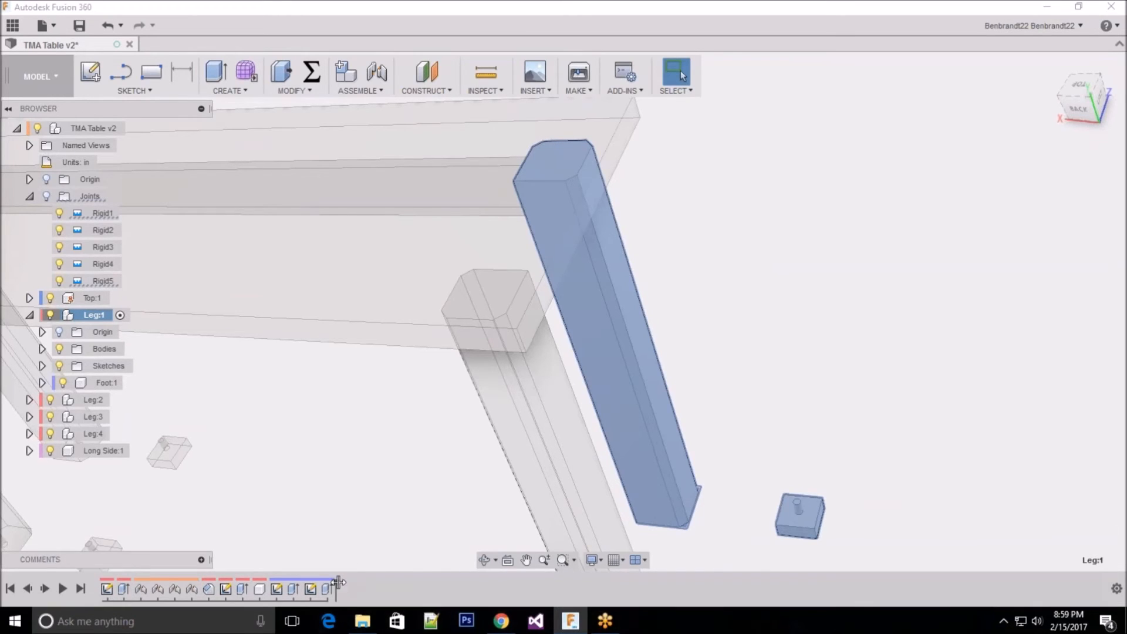
{"action": "left_click_drag", "start_coordinate": [341, 581], "coordinate": [132, 582]}
{"action": "scroll", "coordinate": [695, 473], "scroll_direction": "up", "scroll_amount": 5}
{"action": "scroll", "coordinate": [514, 288], "scroll_direction": "down", "scroll_amount": 2}
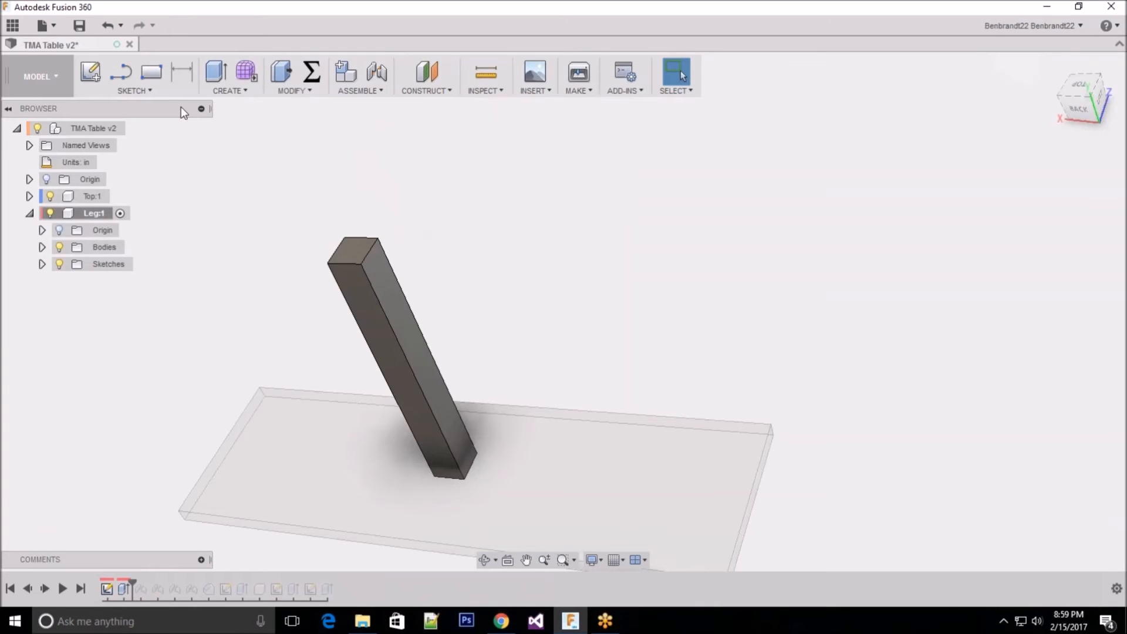
Step: Start an equal-distance chamfer on Leg:1 and select three of its long edges
{"action": "left_click", "coordinate": [293, 90]}
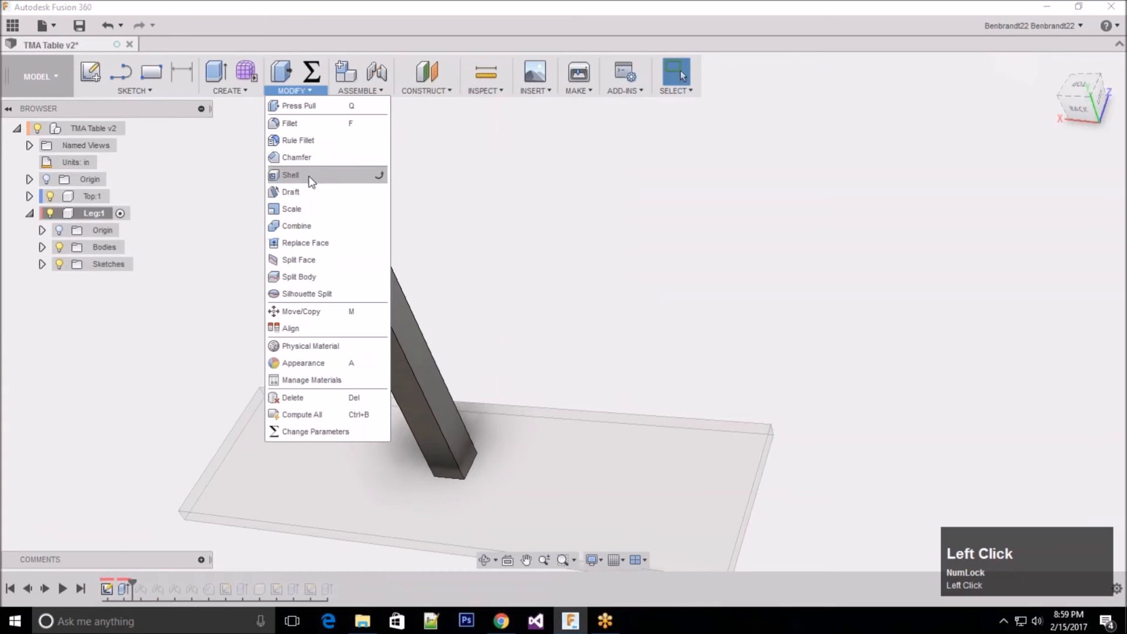
{"action": "left_click", "coordinate": [309, 157]}
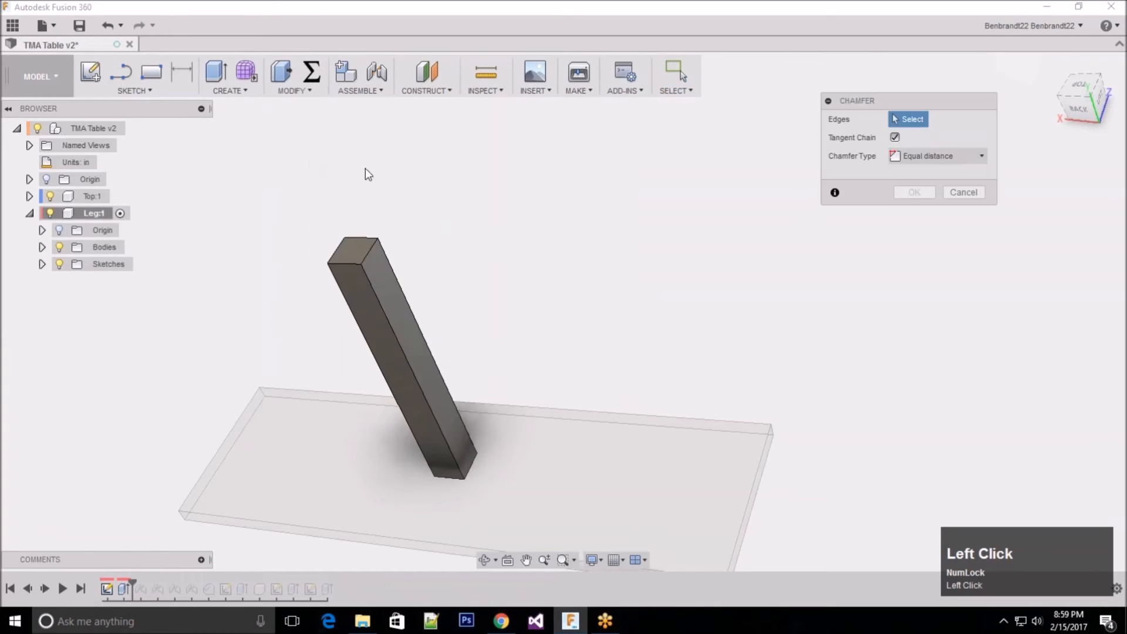
{"action": "left_click", "coordinate": [371, 291]}
{"action": "left_click", "coordinate": [332, 281]}
{"action": "left_click", "coordinate": [334, 283]}
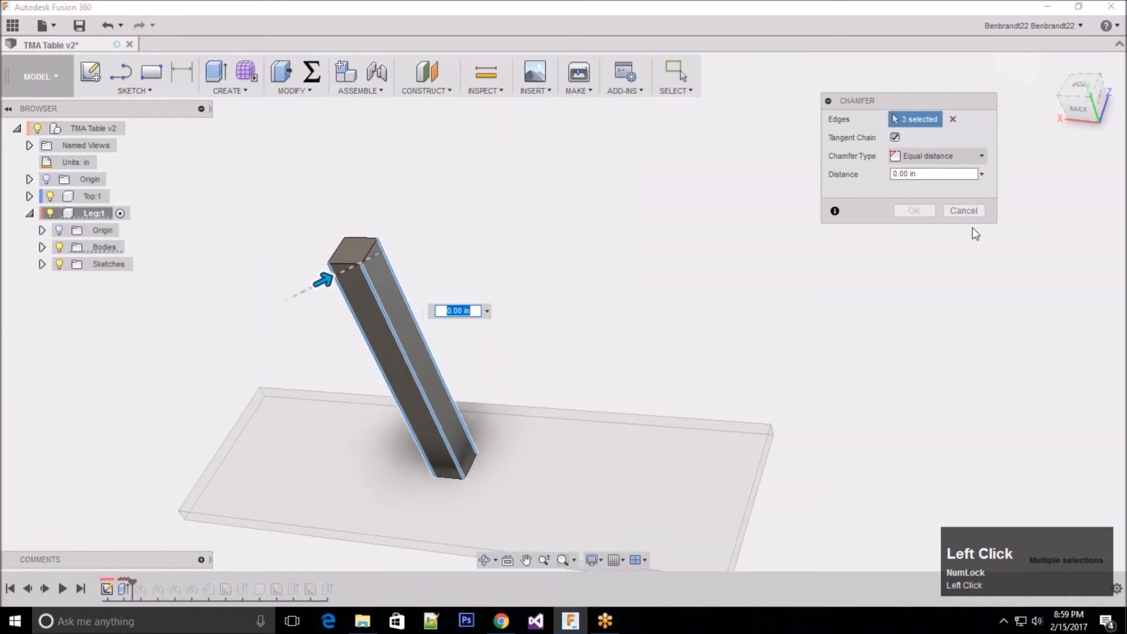
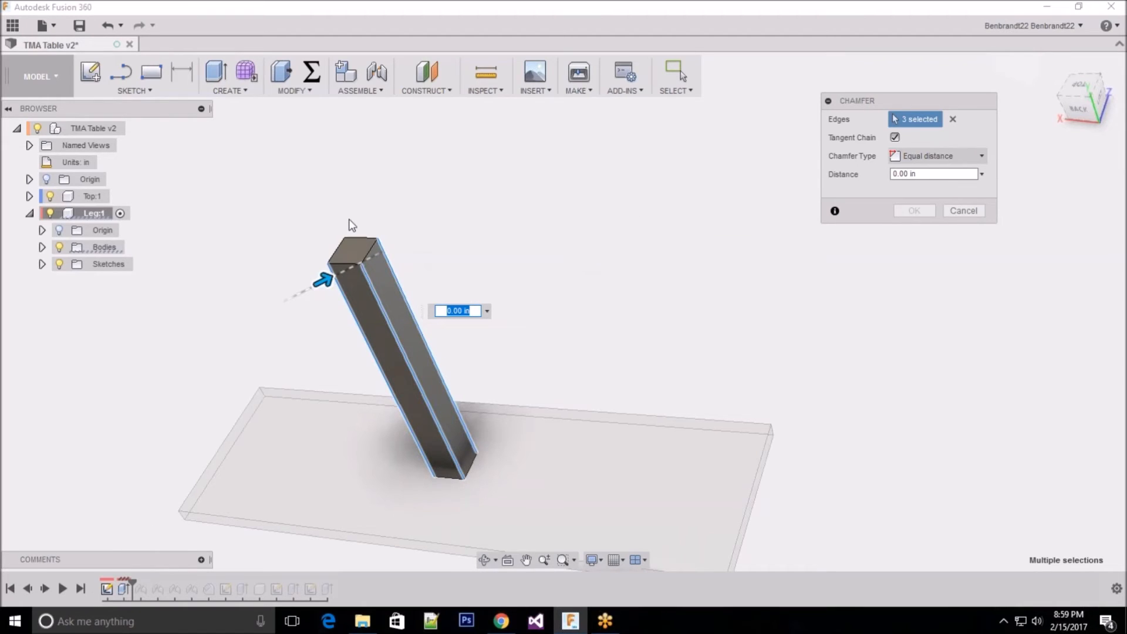
Step: Cancel the new chamfer and roll the design history forward to the end so all legs and feet are restored
{"action": "left_click", "coordinate": [966, 212]}
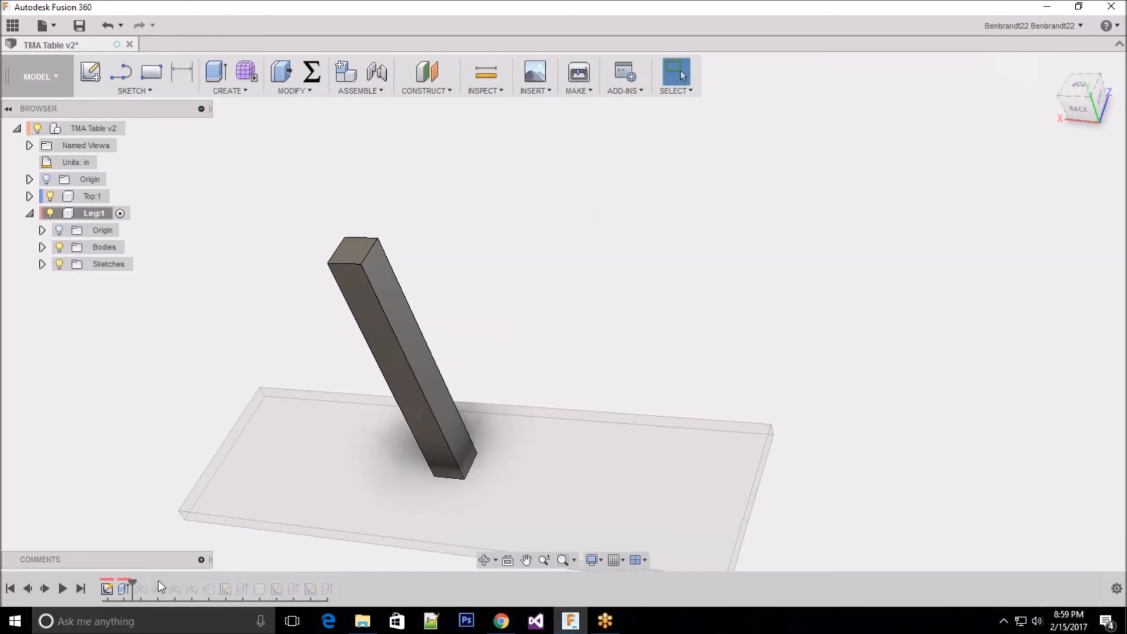
{"action": "left_click_drag", "start_coordinate": [130, 587], "coordinate": [336, 588]}
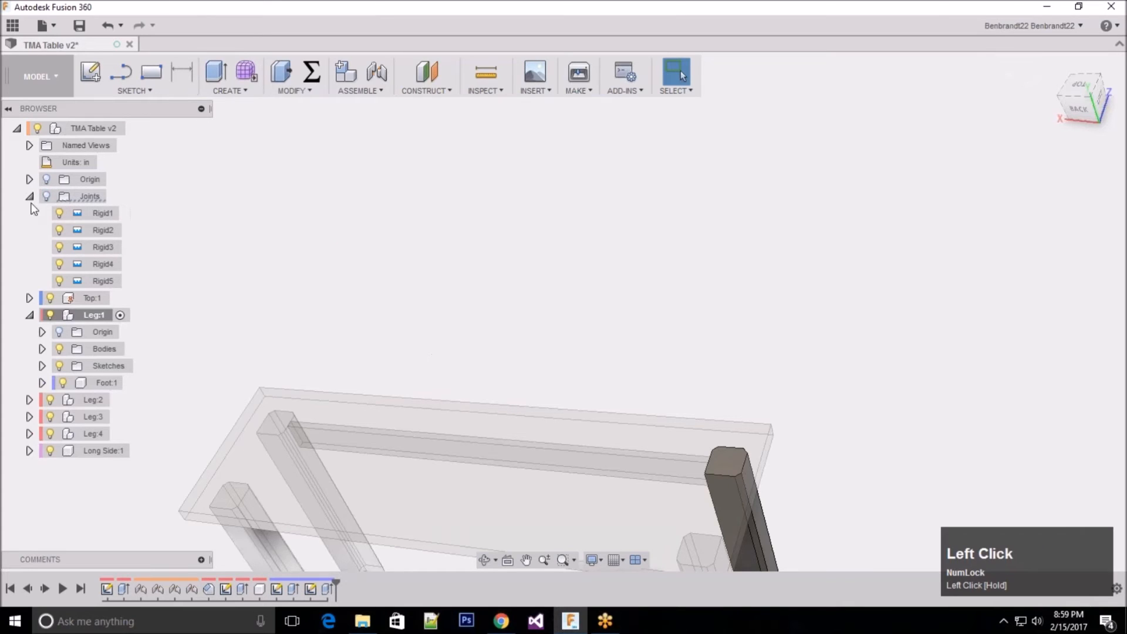
{"action": "scroll", "coordinate": [531, 264], "scroll_direction": "up", "scroll_amount": 5}
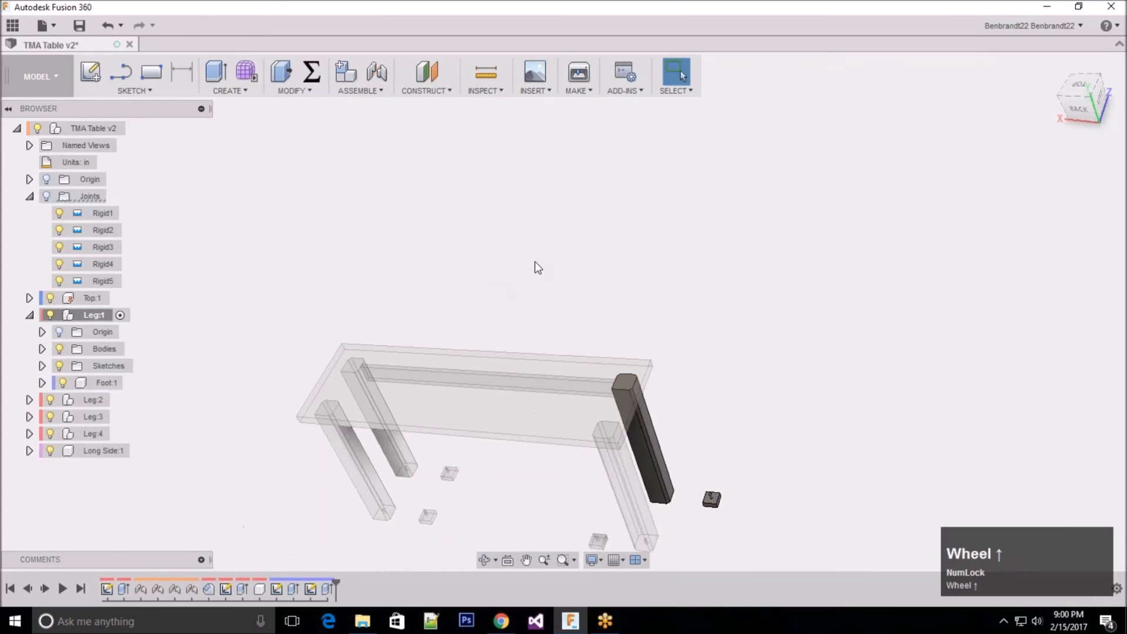
Step: Edit Leg:1's existing 0.5 in equal-distance chamfer to include the remaining fourth long edge
{"action": "right_click", "coordinate": [208, 592]}
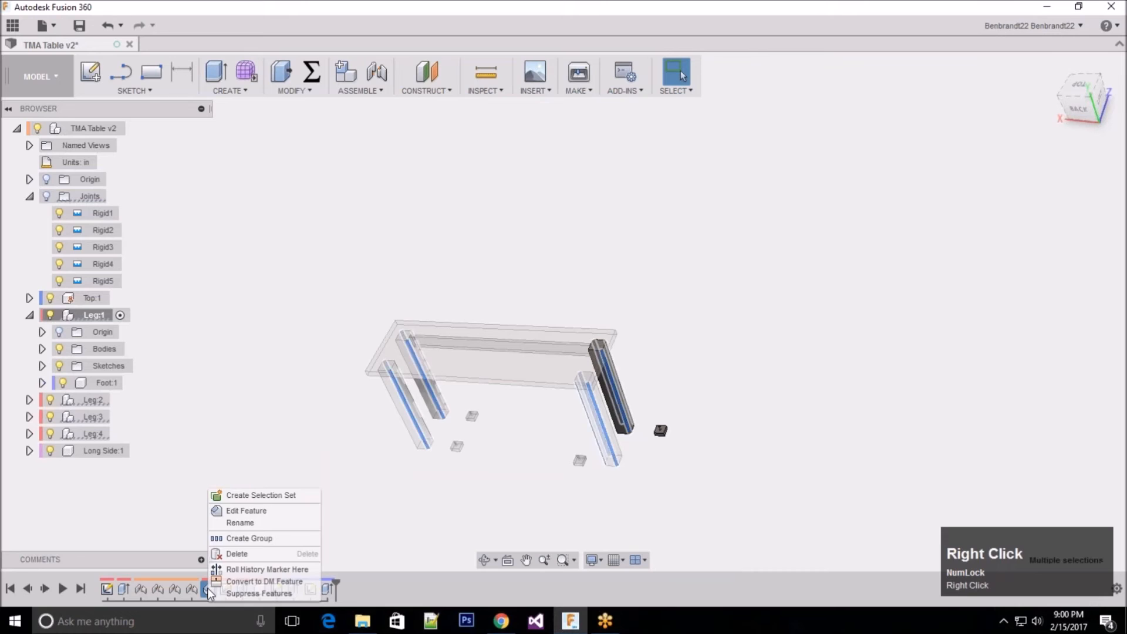
{"action": "left_click", "coordinate": [247, 511]}
{"action": "middle_click_drag", "start_coordinate": [624, 351], "coordinate": [637, 427], "text": "shift"}
{"action": "scroll", "coordinate": [638, 427], "scroll_direction": "down", "scroll_amount": 5}
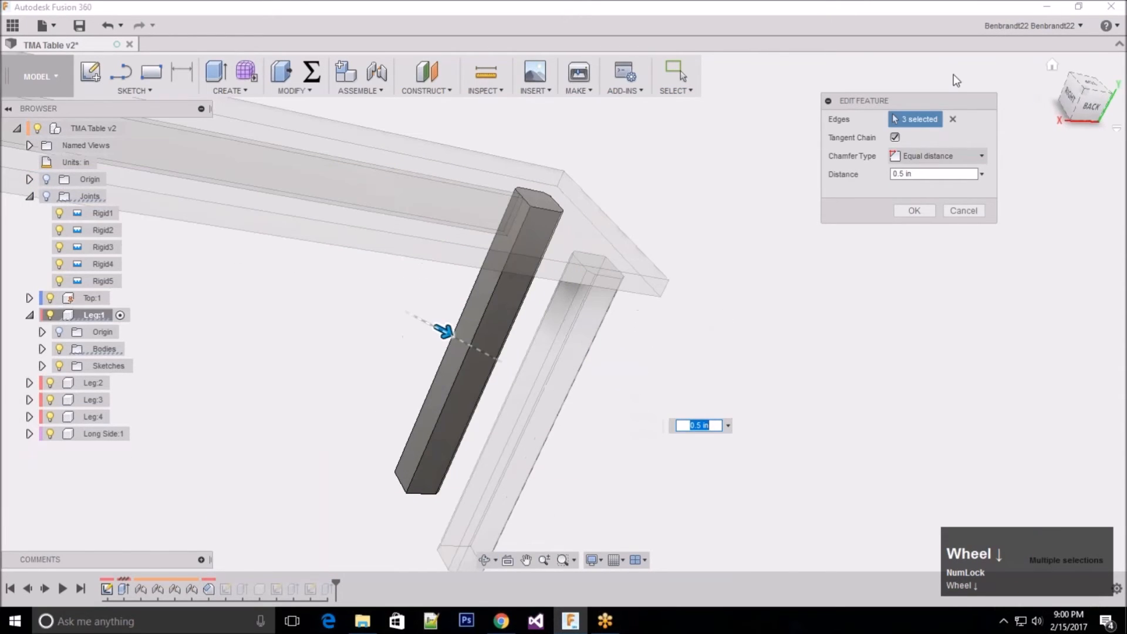
{"action": "left_click", "coordinate": [496, 301]}
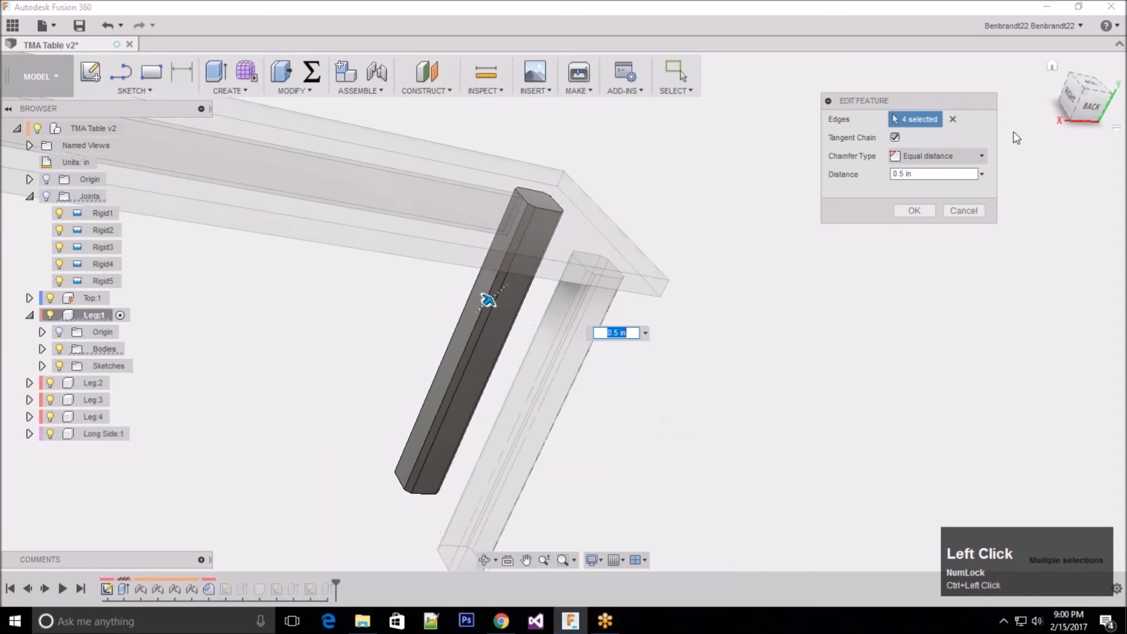
{"action": "left_click", "coordinate": [913, 210]}
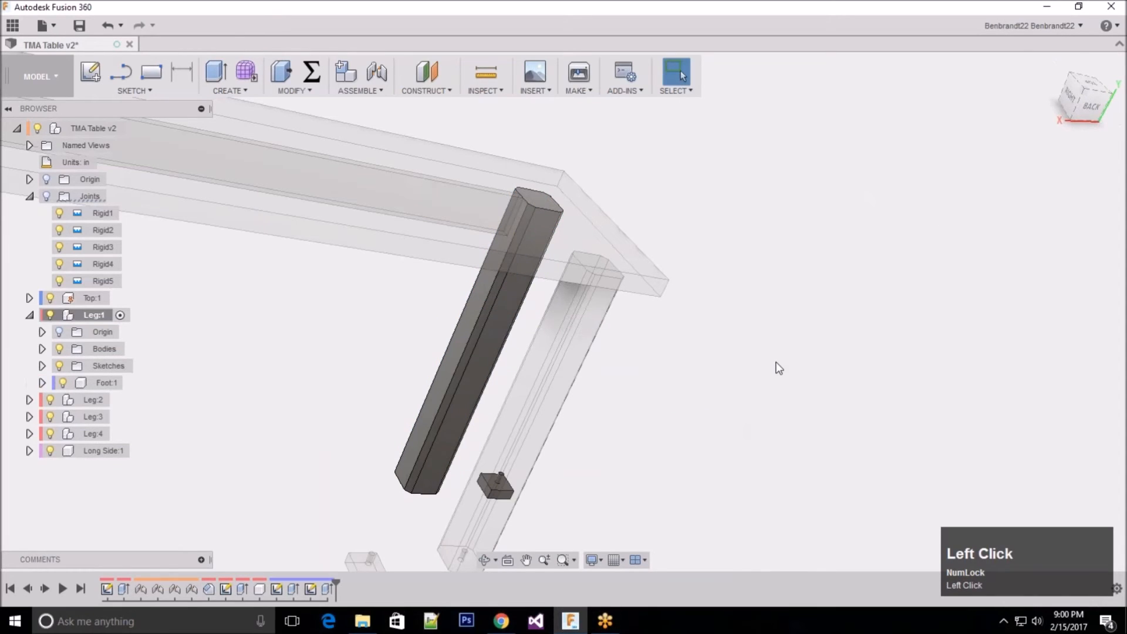
Step: Collapse the Joints folder, activate the top-level TMA Table v2 component and examine the chamfered legs from several sides
{"action": "scroll", "coordinate": [788, 254], "scroll_direction": "up", "scroll_amount": 5}
{"action": "middle_click_drag", "start_coordinate": [787, 255], "coordinate": [734, 282], "text": "shift"}
{"action": "left_click", "coordinate": [29, 315]}
{"action": "left_click", "coordinate": [30, 316]}
{"action": "left_click", "coordinate": [29, 196]}
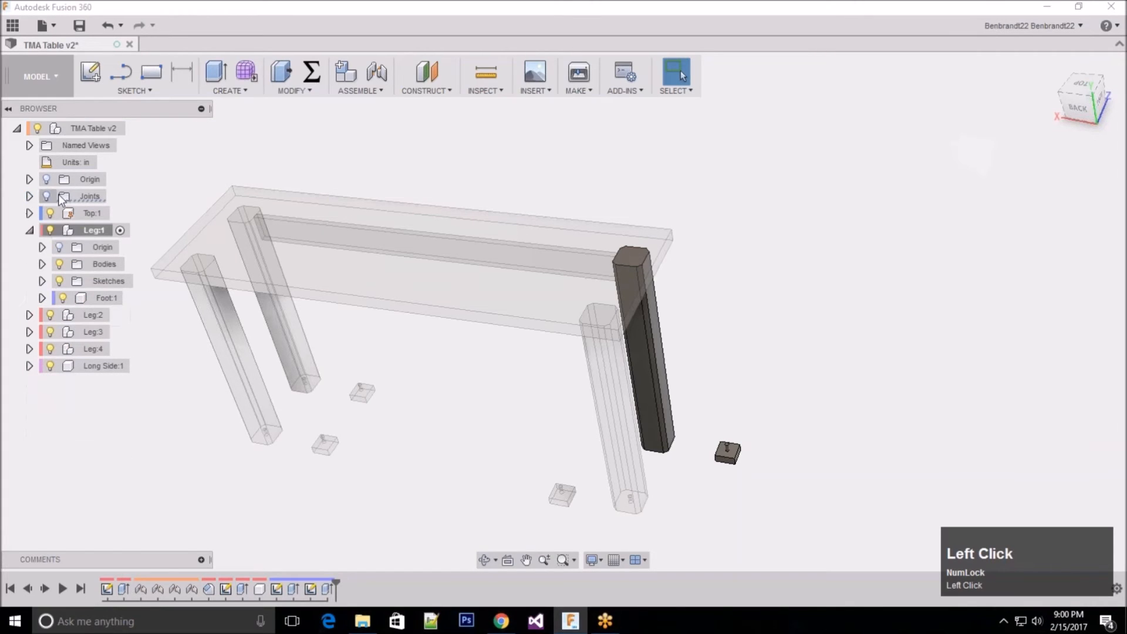
{"action": "double_click", "coordinate": [94, 129]}
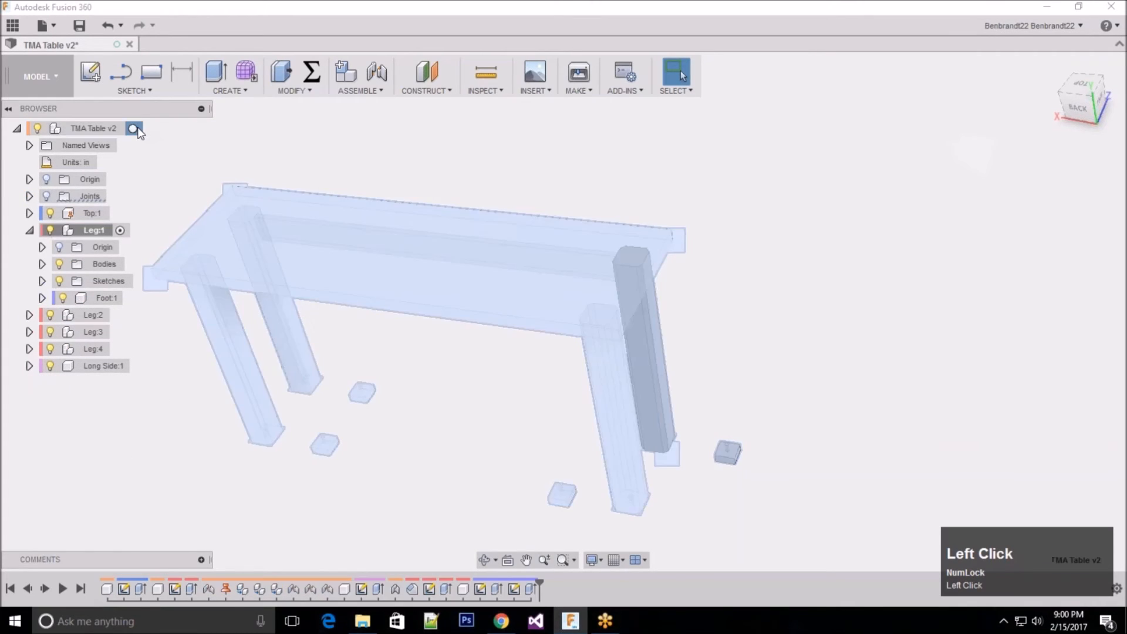
{"action": "left_click", "coordinate": [769, 269]}
{"action": "middle_click", "coordinate": [724, 480]}
{"action": "middle_click_drag", "start_coordinate": [724, 480], "coordinate": [444, 368]}
{"action": "scroll", "coordinate": [418, 342], "scroll_direction": "up", "scroll_amount": 3}
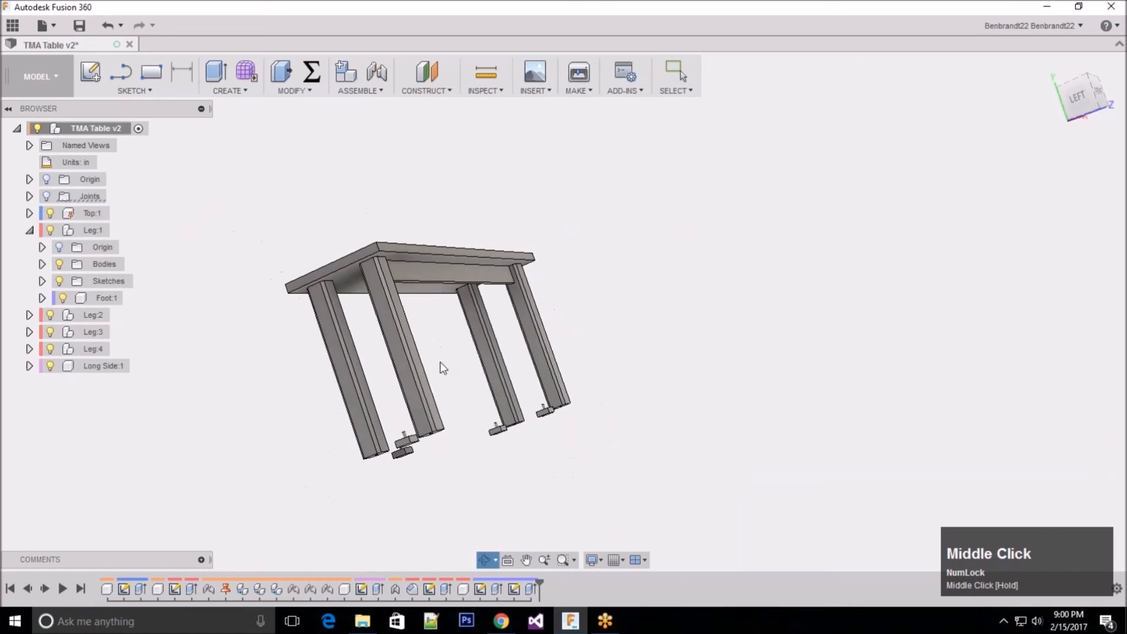
{"action": "middle_click_drag", "start_coordinate": [561, 312], "coordinate": [573, 314], "text": "shift"}
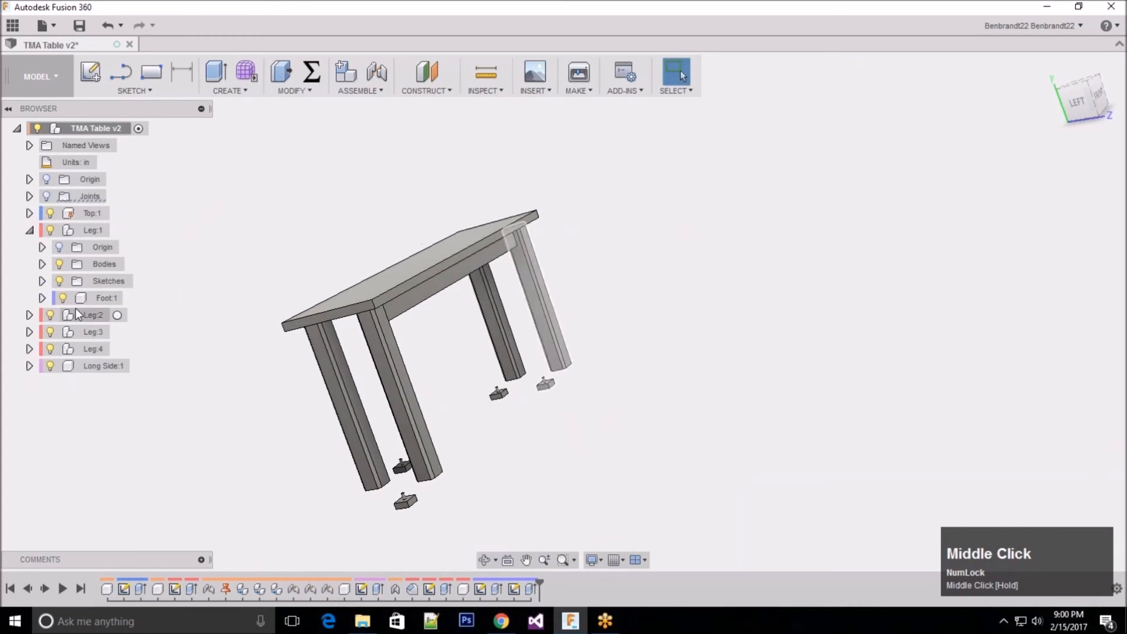
Step: Hide Leg:2, Leg:3 and Leg:4, and activate Leg:1
{"action": "left_click", "coordinate": [51, 315]}
{"action": "left_click", "coordinate": [50, 332]}
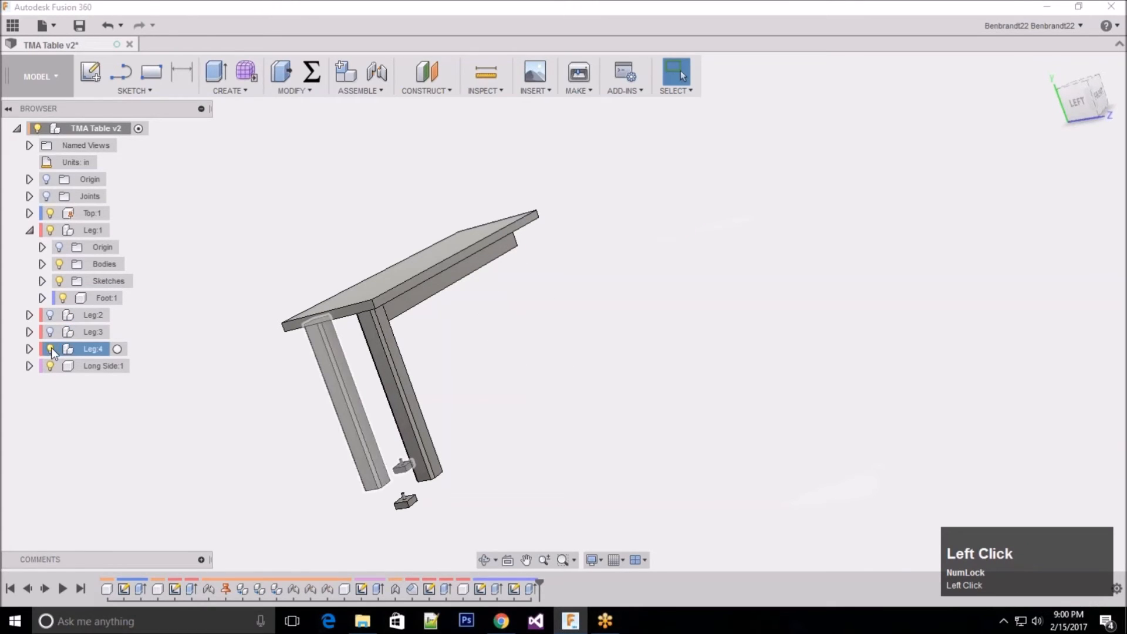
{"action": "left_click", "coordinate": [50, 348]}
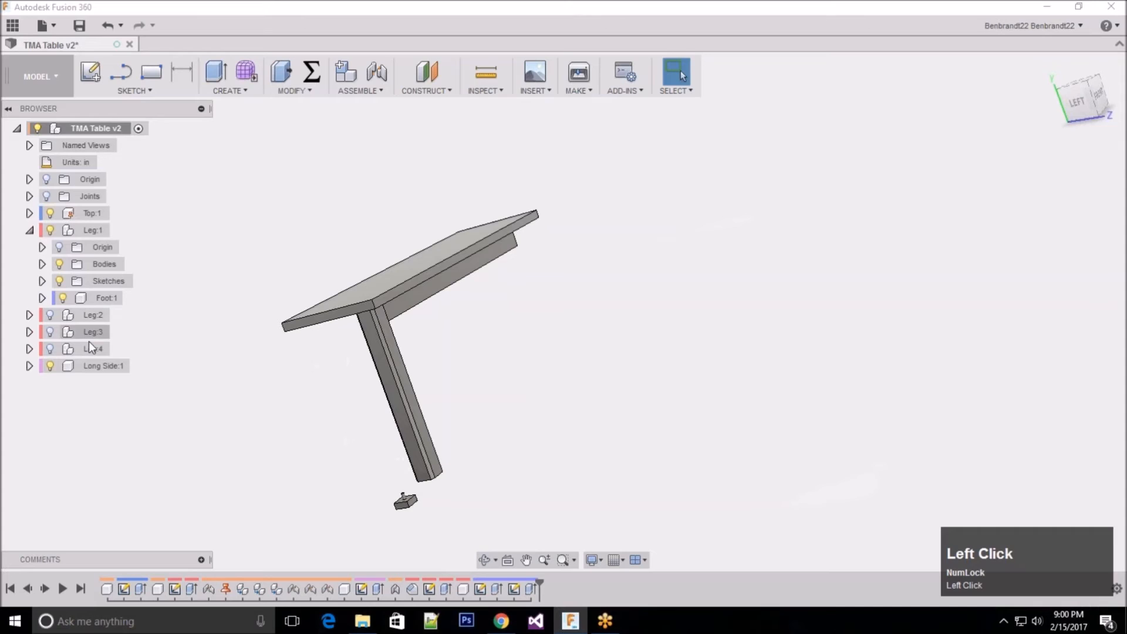
{"action": "scroll", "coordinate": [399, 454], "scroll_direction": "down", "scroll_amount": 1}
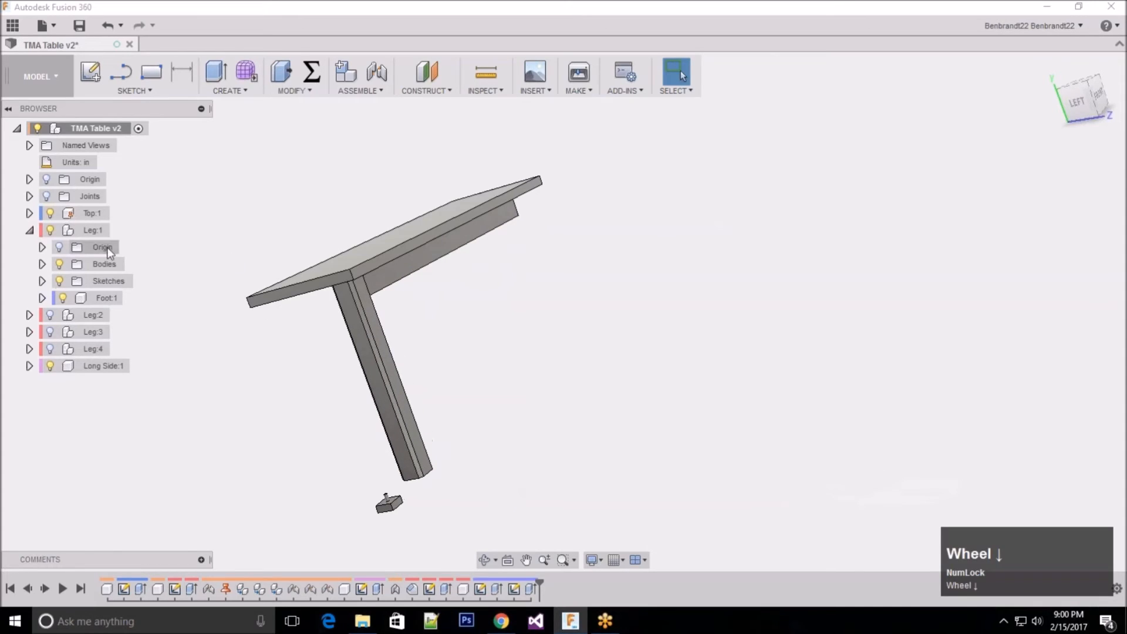
{"action": "left_click", "coordinate": [75, 232]}
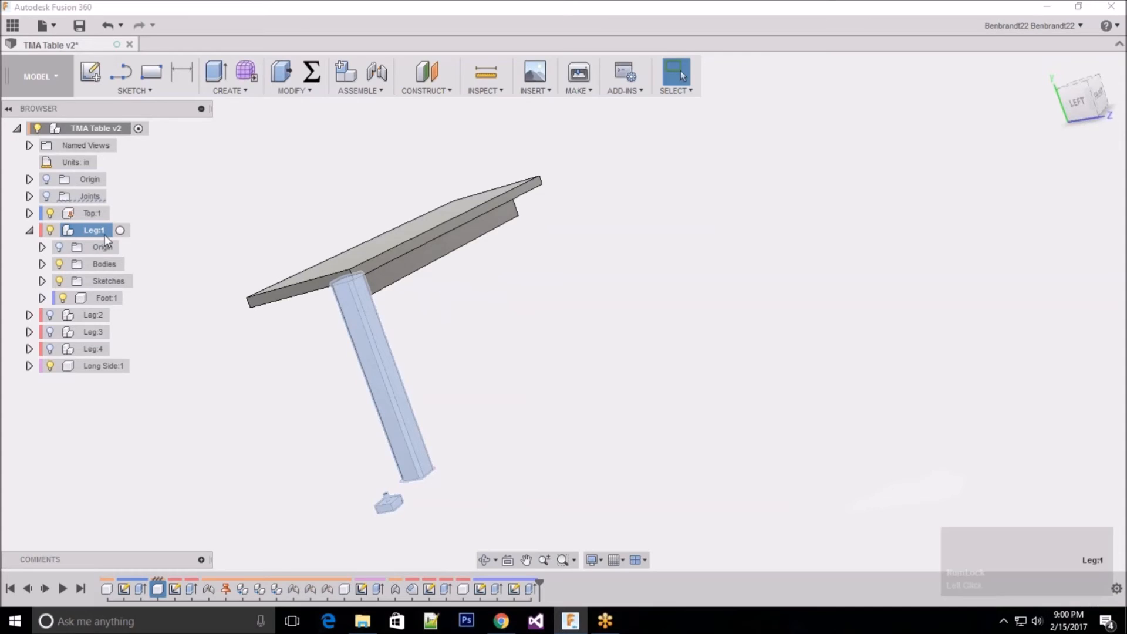
{"action": "left_click", "coordinate": [121, 230]}
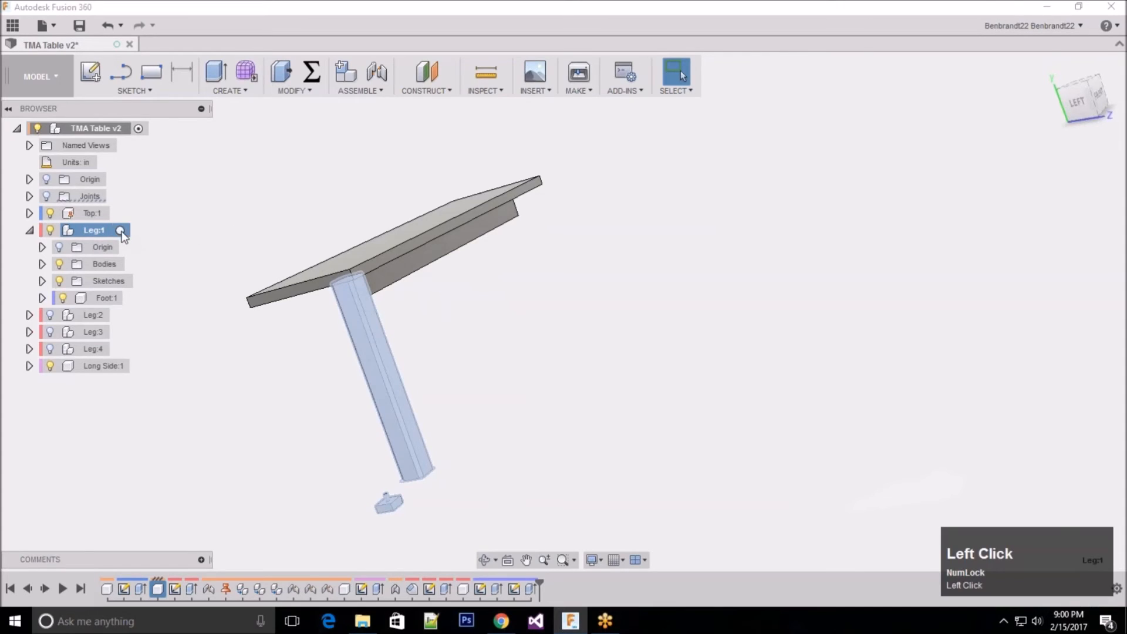
{"action": "left_click", "coordinate": [504, 488]}
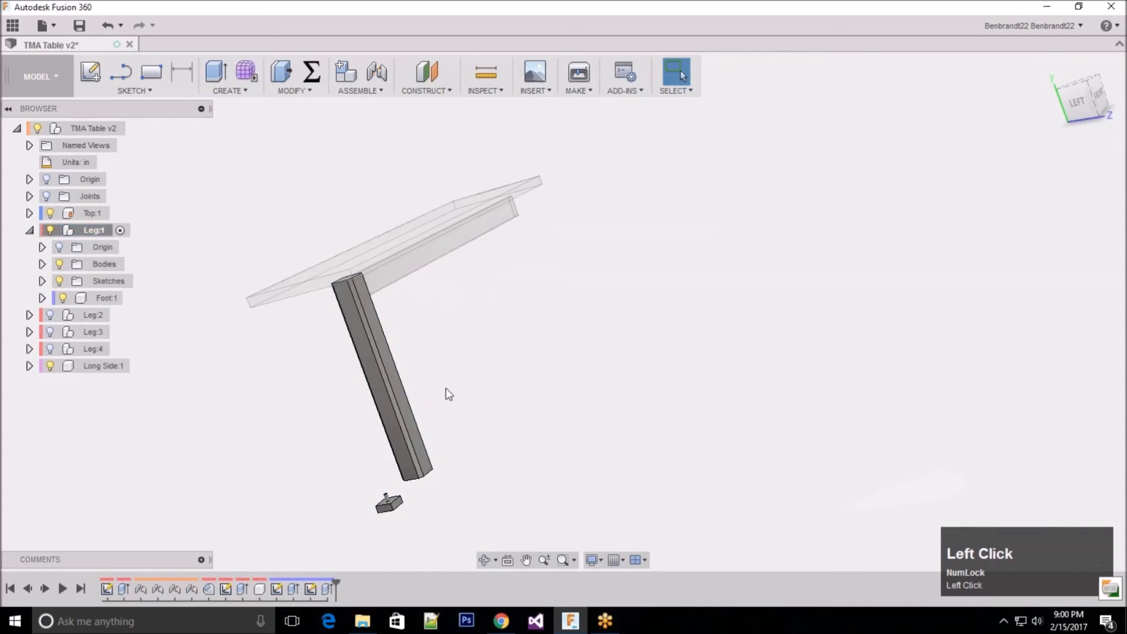
Step: Start a new joint between the foot and the leg with the motion type set to Cylindrical
{"action": "middle_click_drag", "start_coordinate": [446, 382], "coordinate": [398, 378], "text": "shift"}
{"action": "scroll", "coordinate": [388, 353], "scroll_direction": "down", "scroll_amount": 6}
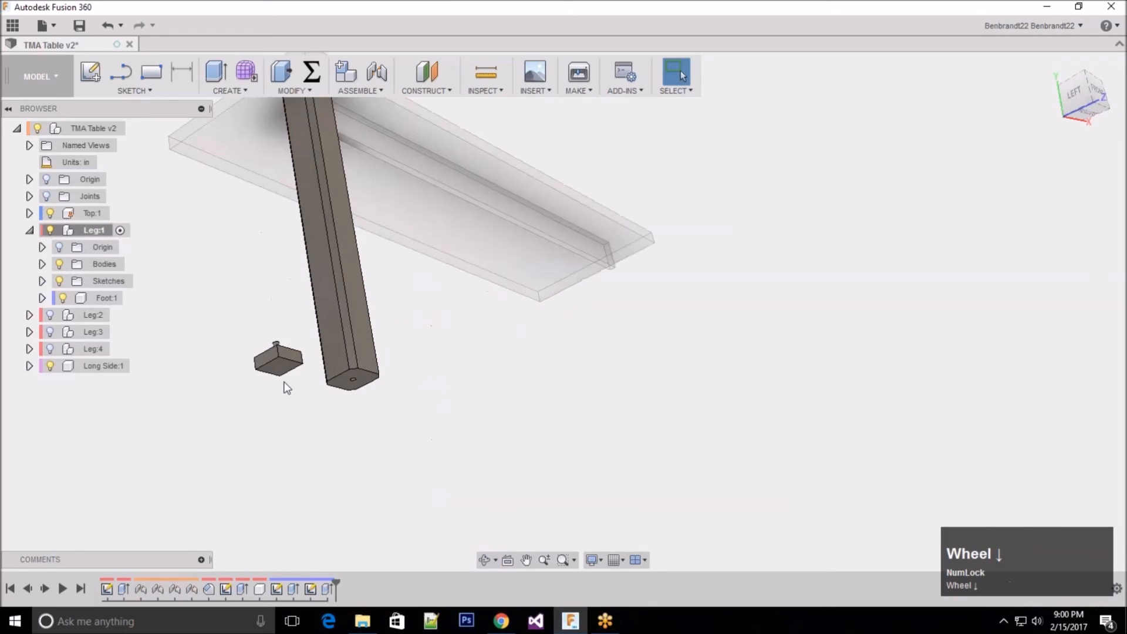
{"action": "middle_click_drag", "start_coordinate": [397, 315], "coordinate": [373, 340], "text": "shift"}
{"action": "scroll", "coordinate": [179, 287], "scroll_direction": "down", "scroll_amount": 3}
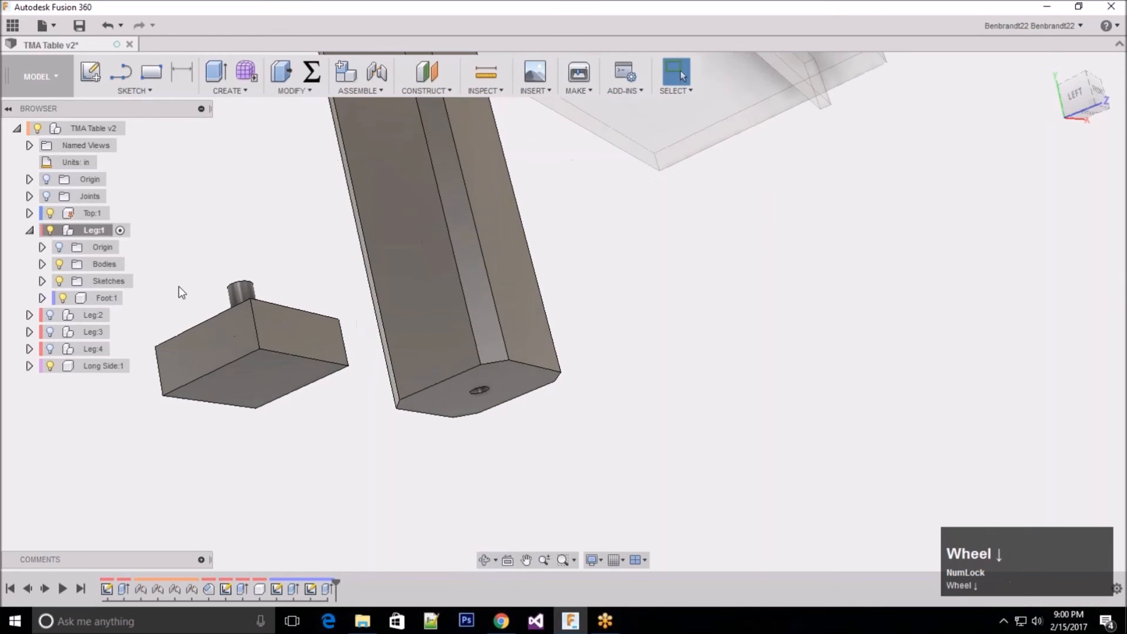
{"action": "scroll", "coordinate": [165, 302], "scroll_direction": "down", "scroll_amount": 2}
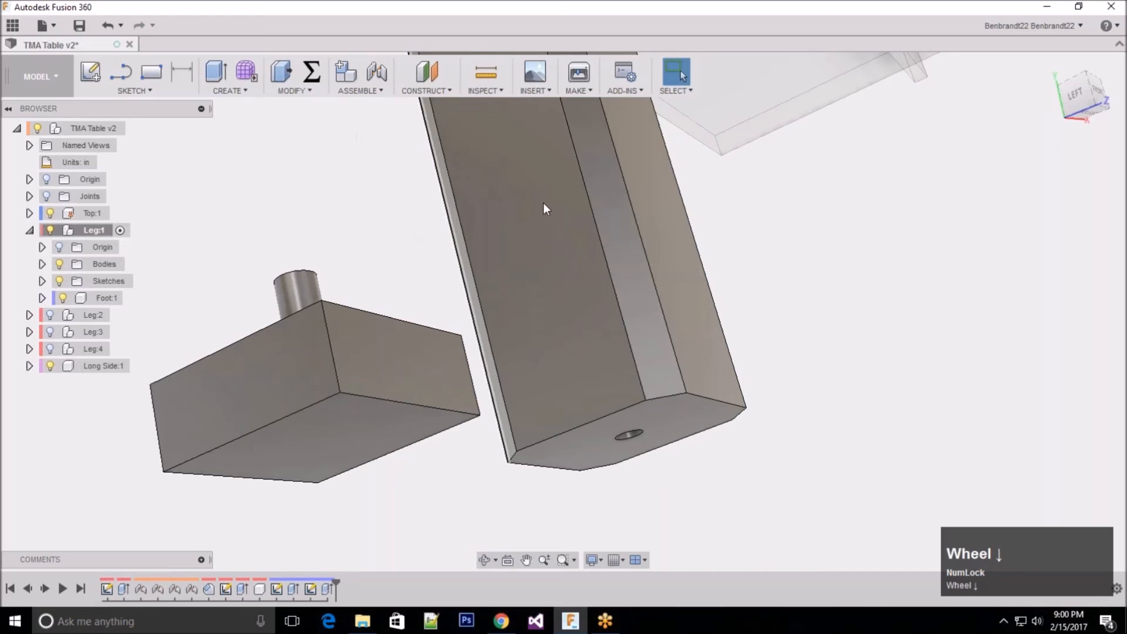
{"action": "left_click", "coordinate": [381, 90]}
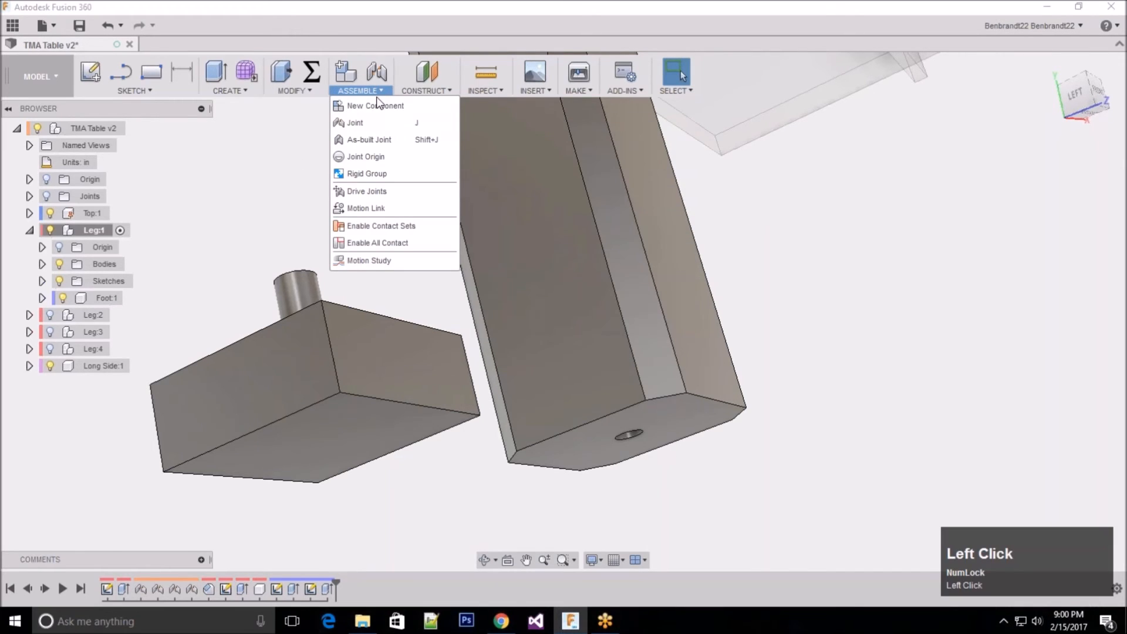
{"action": "left_click", "coordinate": [371, 124]}
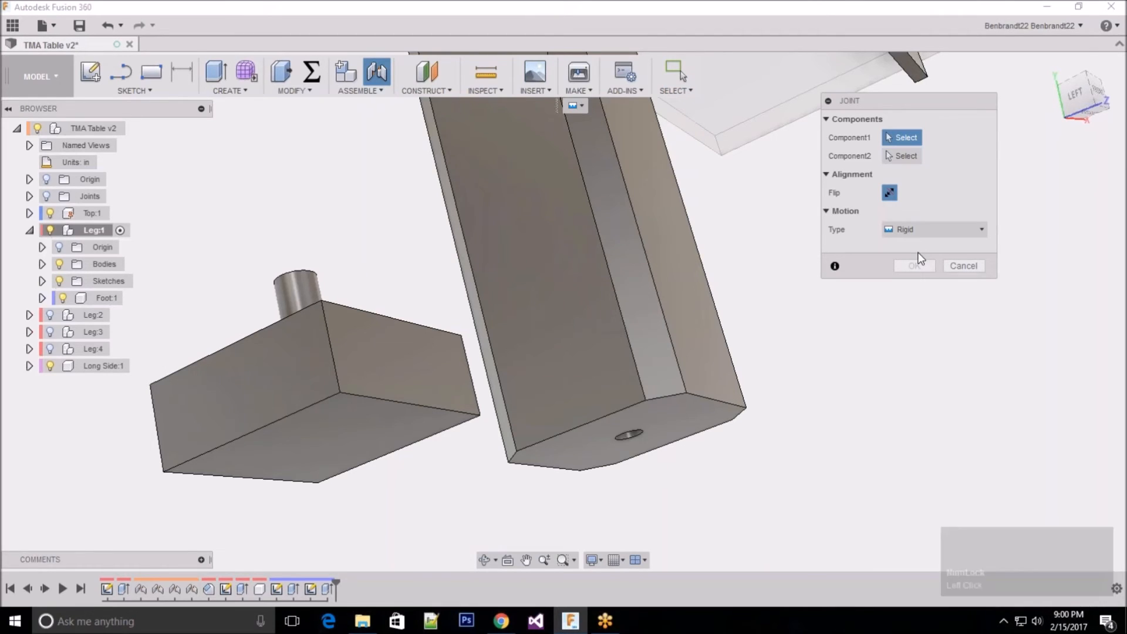
{"action": "left_click", "coordinate": [935, 227]}
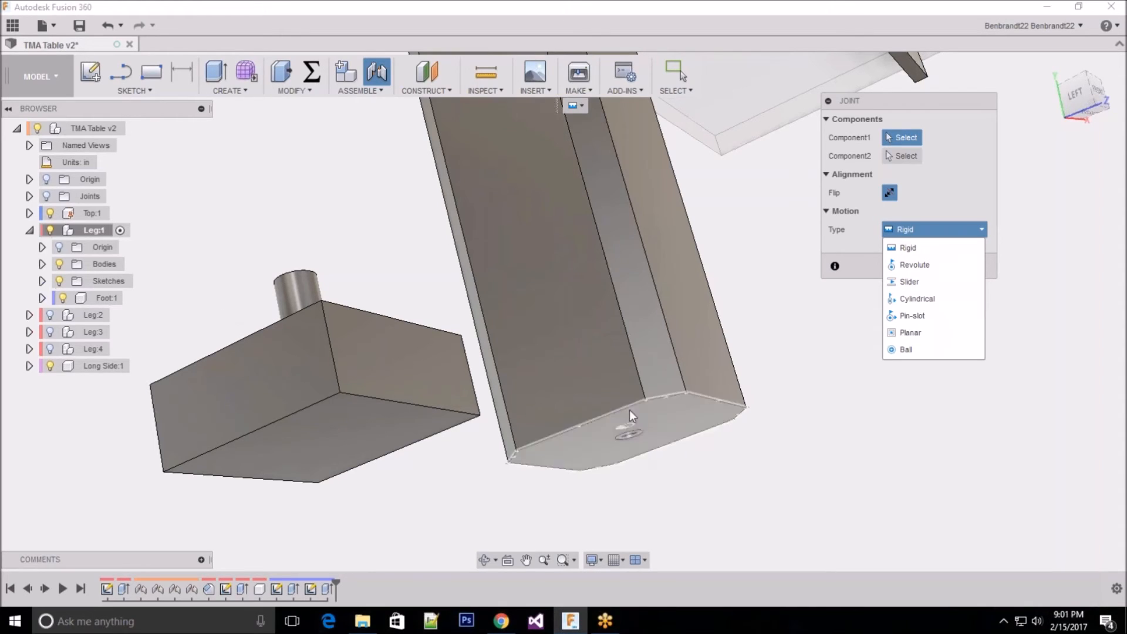
{"action": "left_click", "coordinate": [920, 298]}
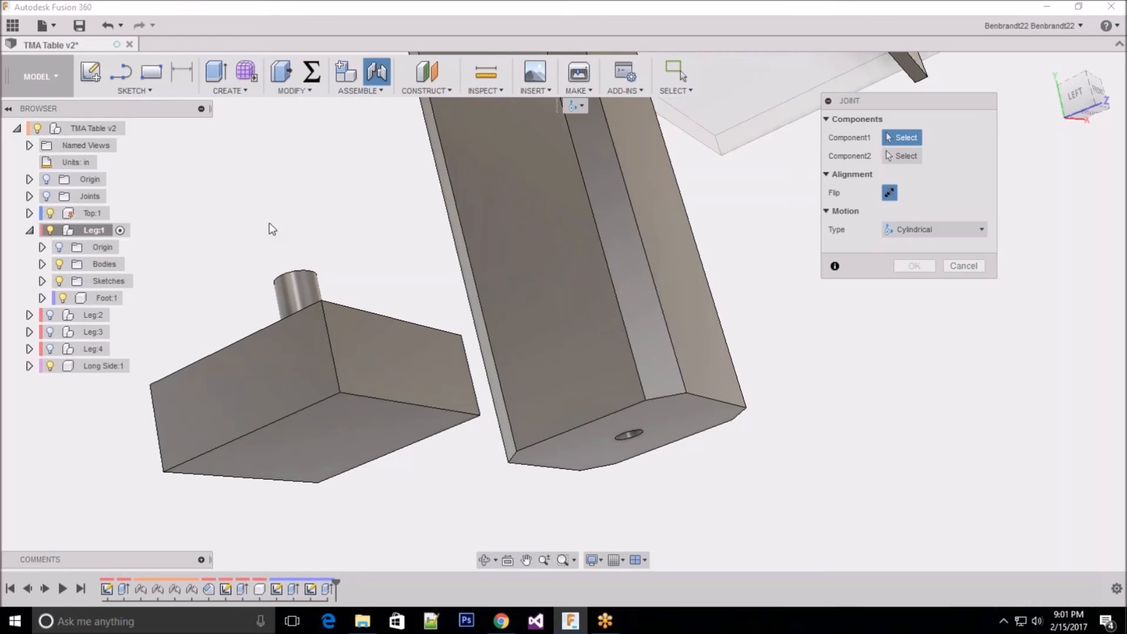
Step: Select the centre of the circle at the base of Foot:1's peg as the joint's first component location
{"action": "middle_click_drag", "start_coordinate": [310, 157], "coordinate": [332, 237]}
{"action": "scroll", "coordinate": [294, 194], "scroll_direction": "up", "scroll_amount": 3}
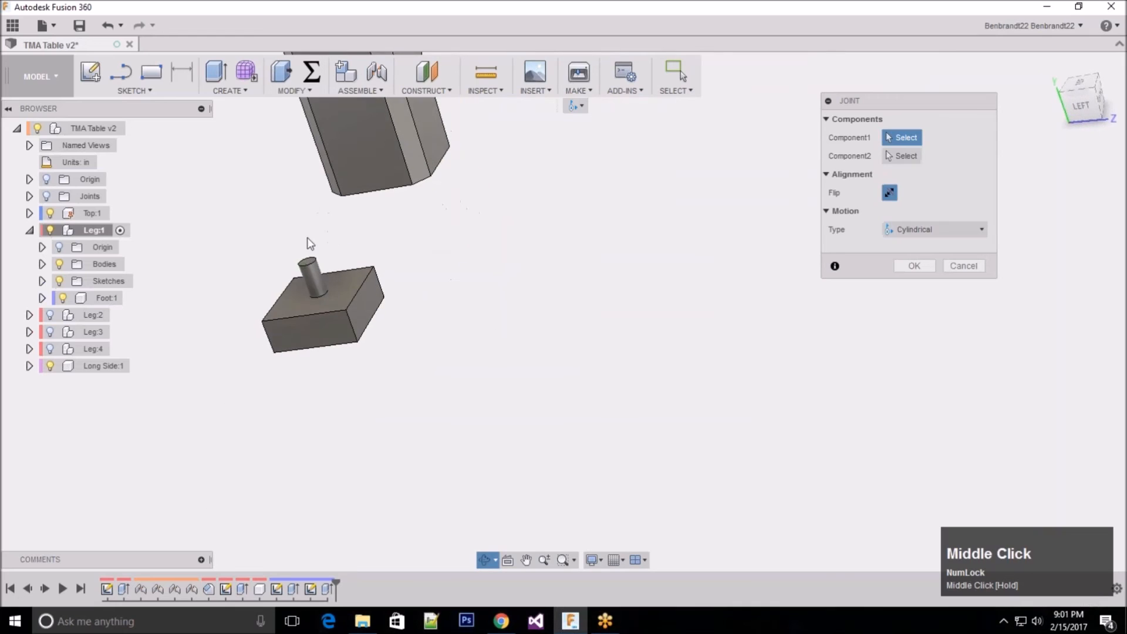
{"action": "scroll", "coordinate": [312, 257], "scroll_direction": "down", "scroll_amount": 3}
{"action": "scroll", "coordinate": [312, 257], "scroll_direction": "up", "scroll_amount": 3}
{"action": "scroll", "coordinate": [313, 263], "scroll_direction": "down", "scroll_amount": 3}
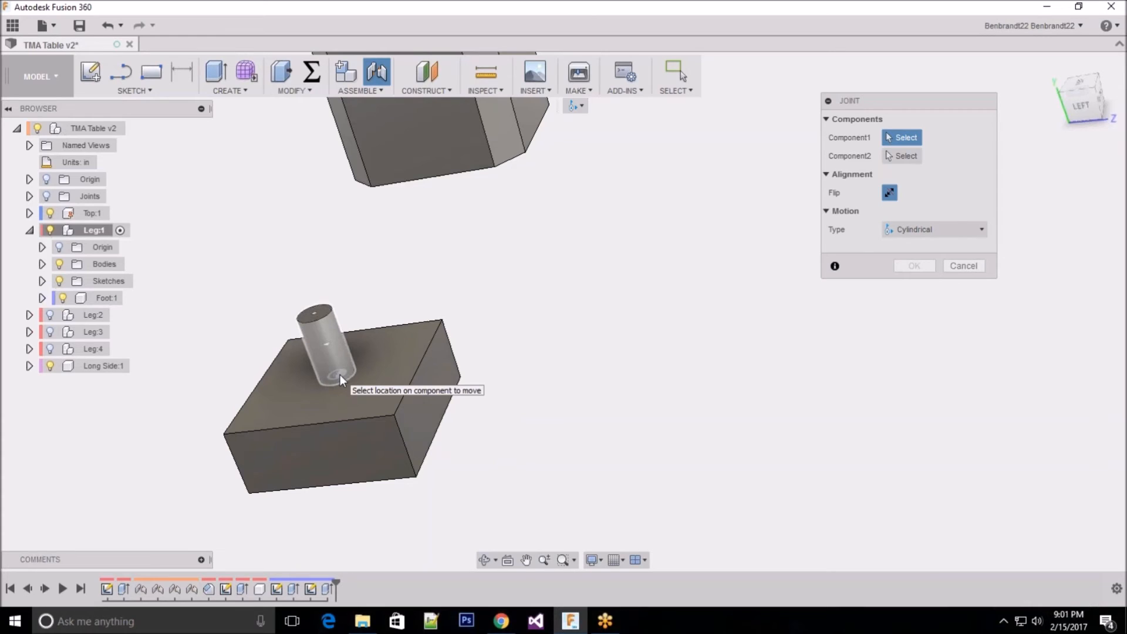
{"action": "scroll", "coordinate": [341, 375], "scroll_direction": "up", "scroll_amount": 2}
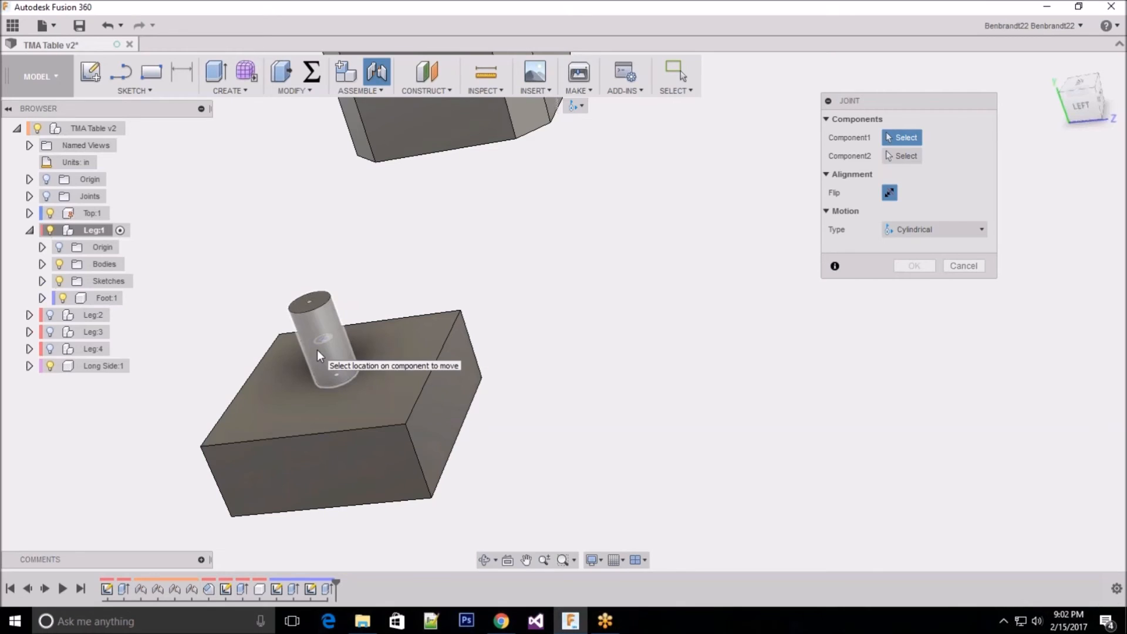
{"action": "left_click", "coordinate": [336, 374]}
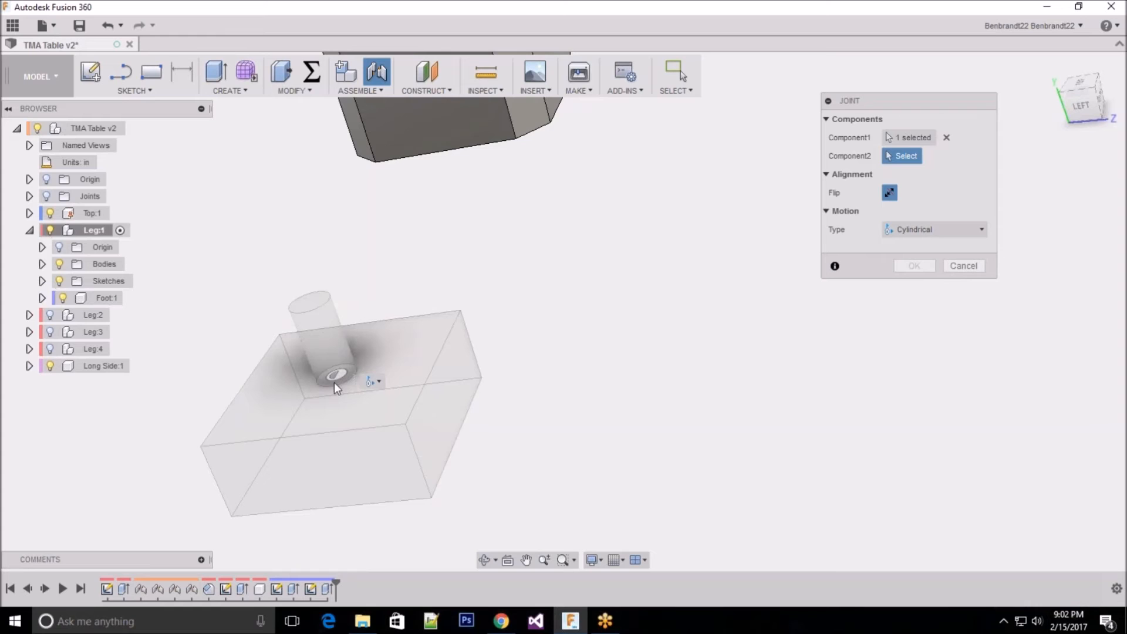
Step: Select the centre of the peg hole's opening on the leg's lower end face as the joint's second component location
{"action": "scroll", "coordinate": [508, 340], "scroll_direction": "up", "scroll_amount": 5}
{"action": "middle_click_drag", "start_coordinate": [504, 356], "coordinate": [616, 318]}
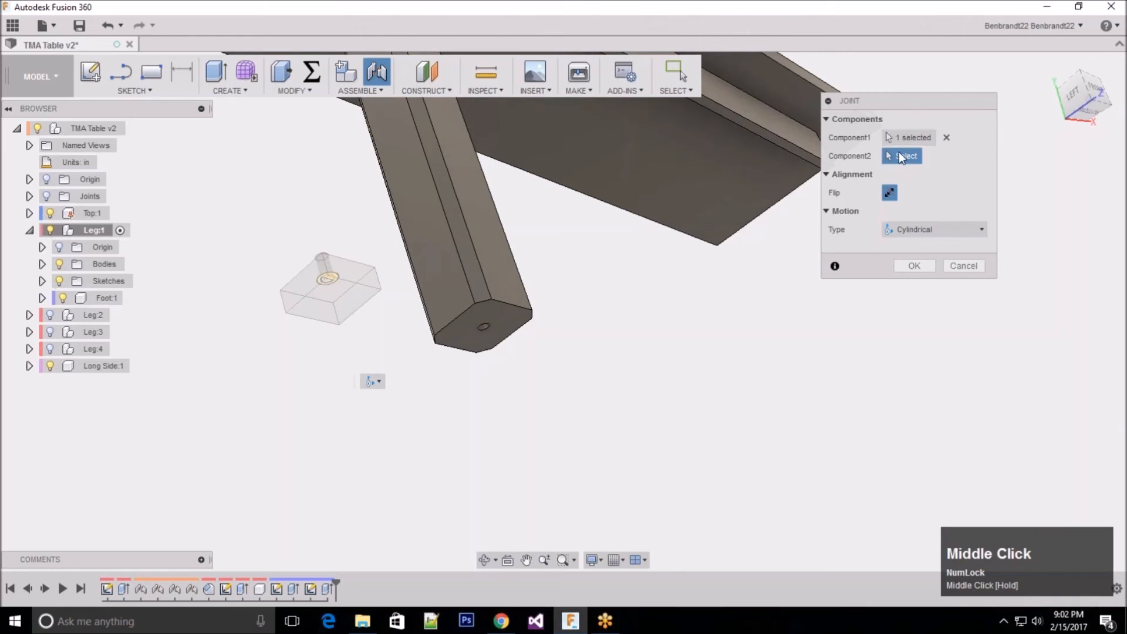
{"action": "scroll", "coordinate": [513, 322], "scroll_direction": "down", "scroll_amount": 5}
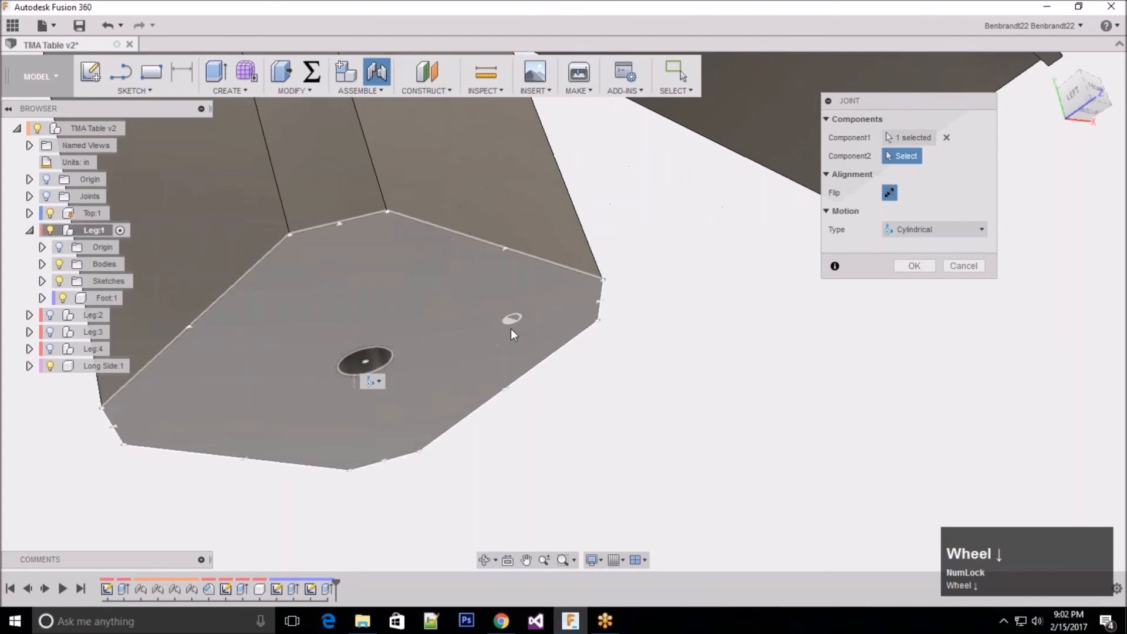
{"action": "scroll", "coordinate": [617, 382], "scroll_direction": "up", "scroll_amount": 3}
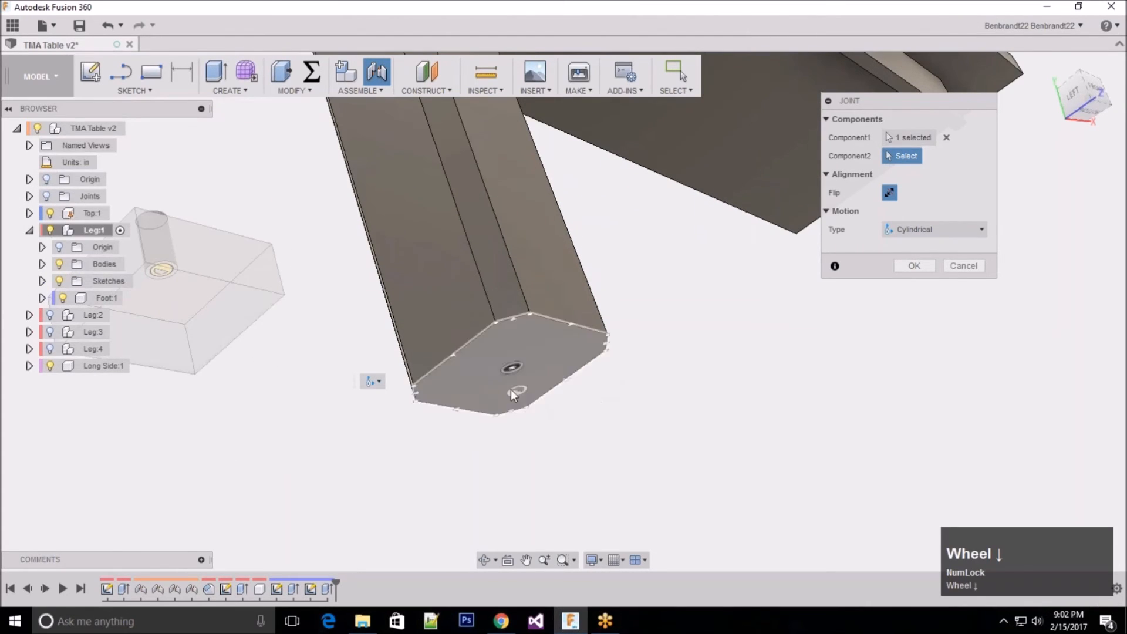
{"action": "scroll", "coordinate": [515, 375], "scroll_direction": "down", "scroll_amount": 5}
{"action": "scroll", "coordinate": [515, 375], "scroll_direction": "up", "scroll_amount": 3}
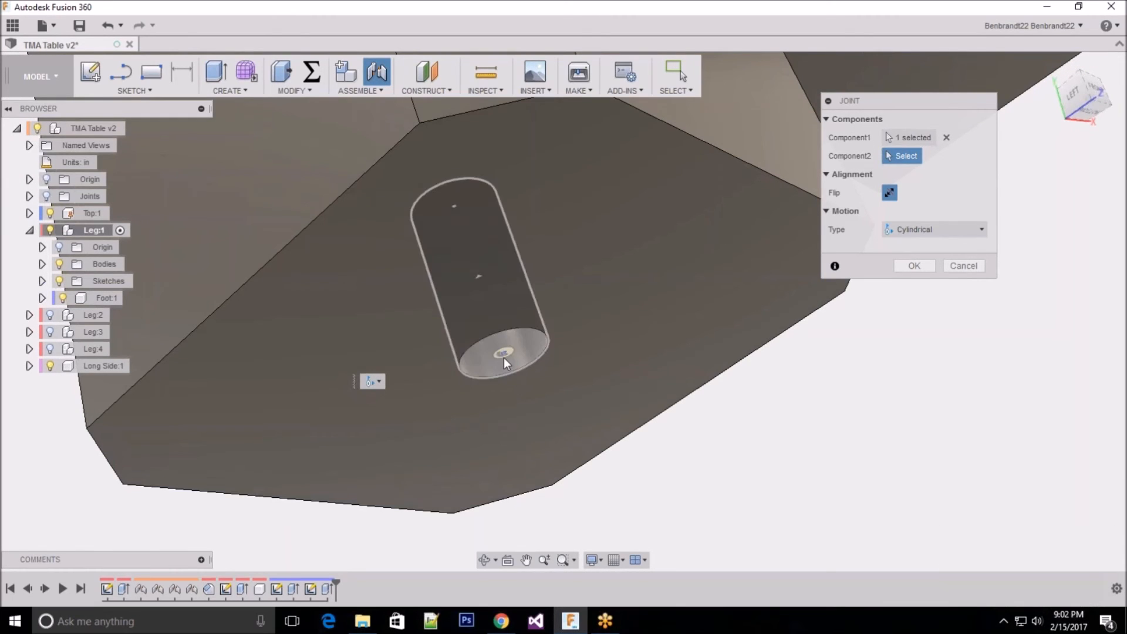
{"action": "scroll", "coordinate": [503, 357], "scroll_direction": "up", "scroll_amount": 2}
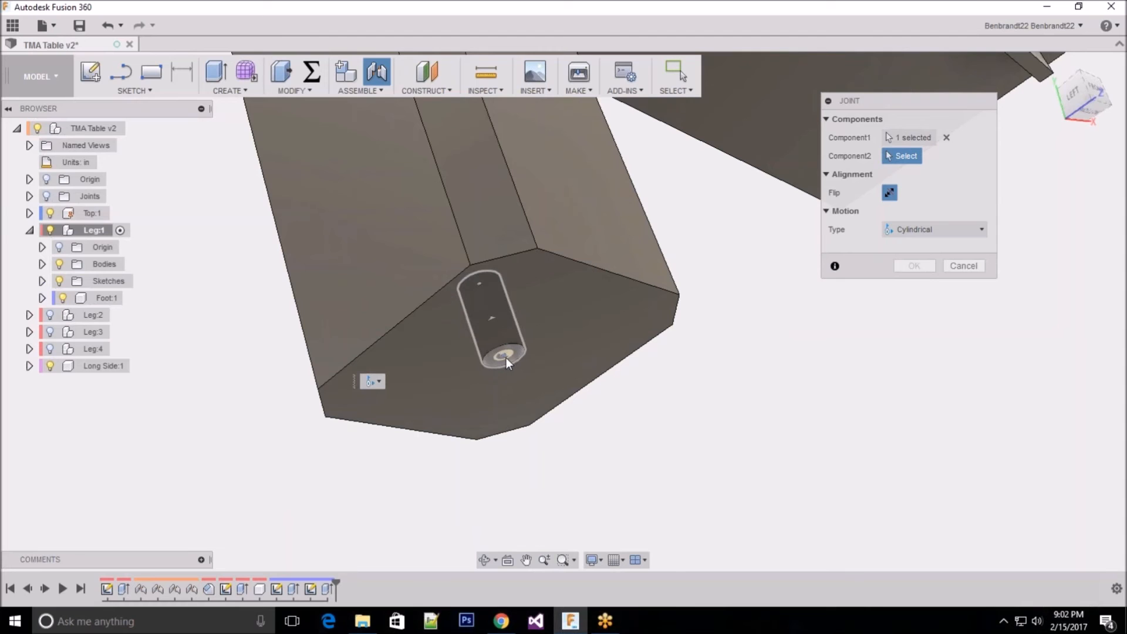
{"action": "left_click", "coordinate": [505, 354]}
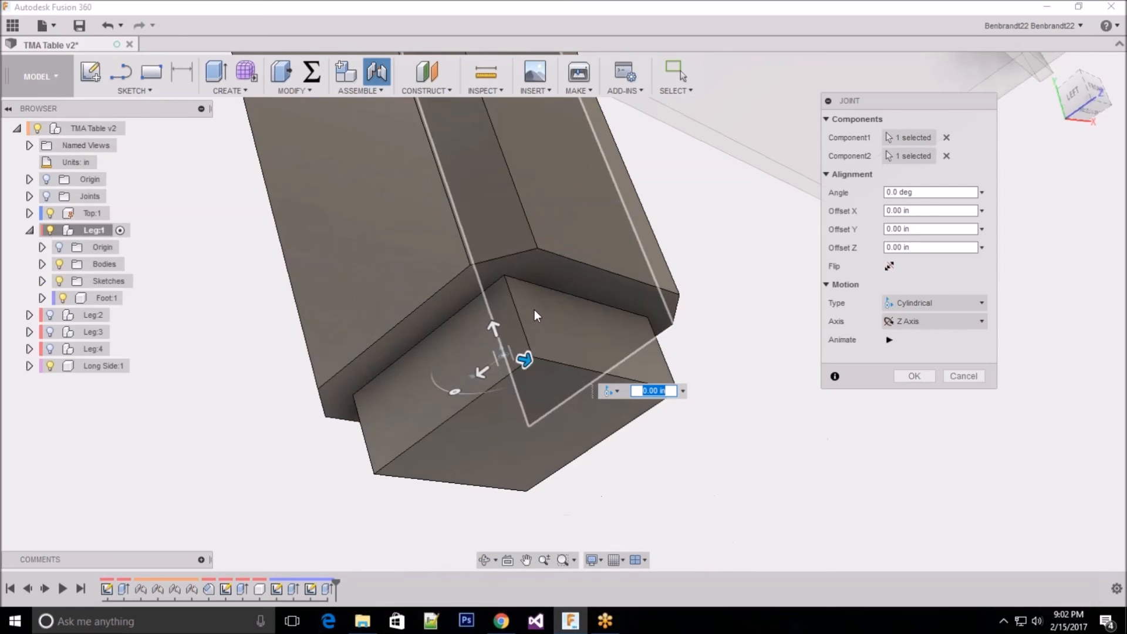
{"action": "scroll", "coordinate": [271, 244], "scroll_direction": "up", "scroll_amount": 3}
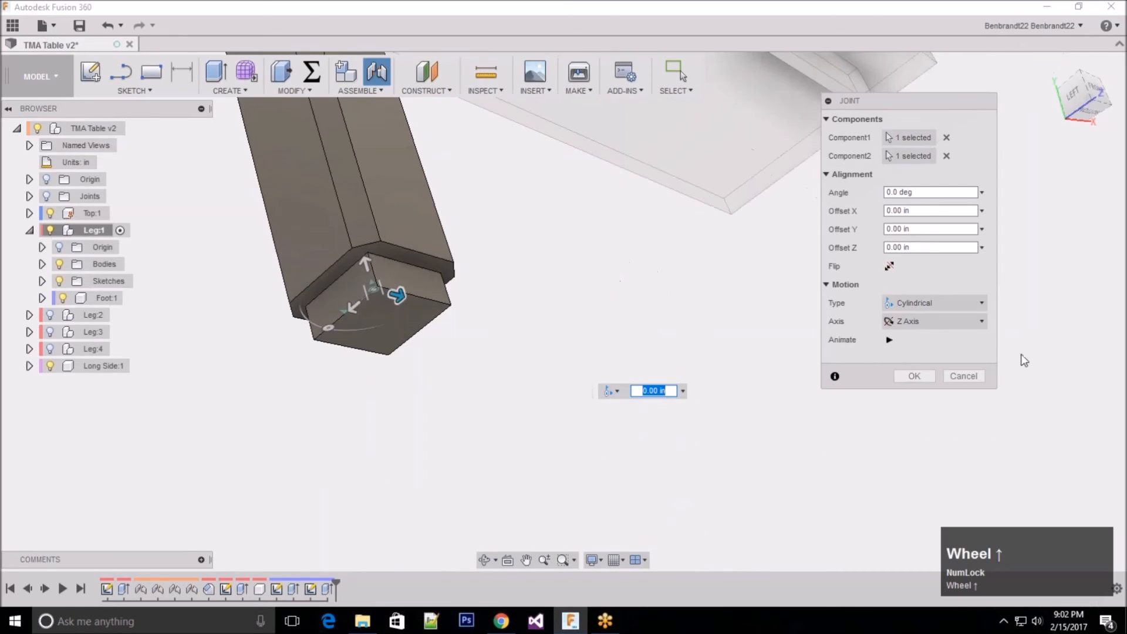
Step: Preview the motion of the cylindrical joint between Foot:1 and the leg, and create the joint
{"action": "left_click", "coordinate": [890, 340]}
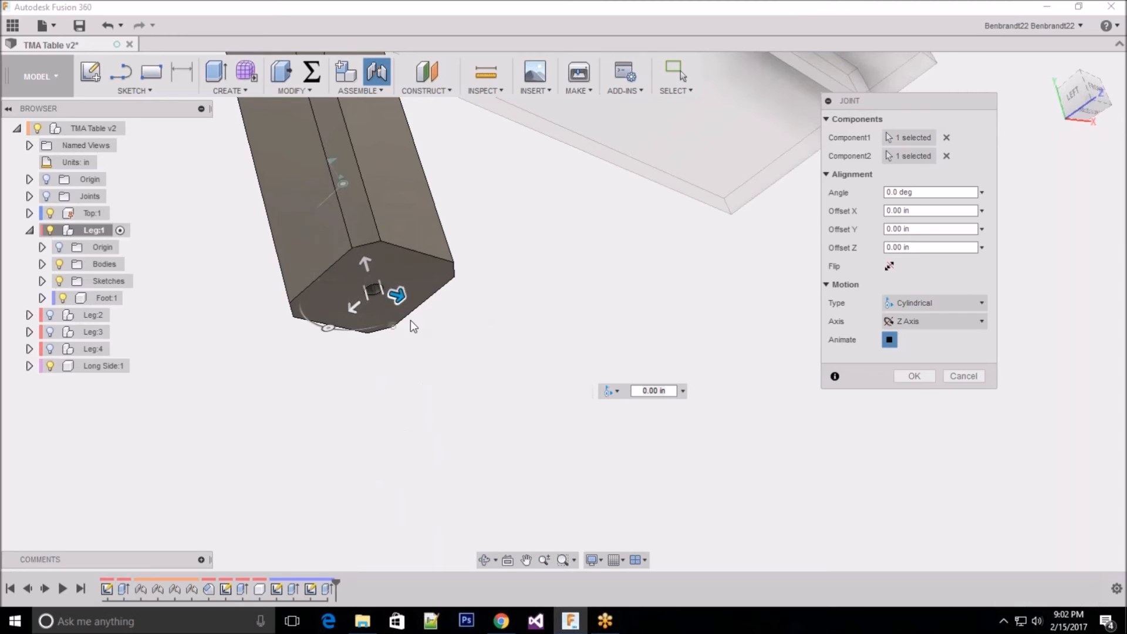
{"action": "left_click_drag", "start_coordinate": [903, 103], "coordinate": [907, 136]}
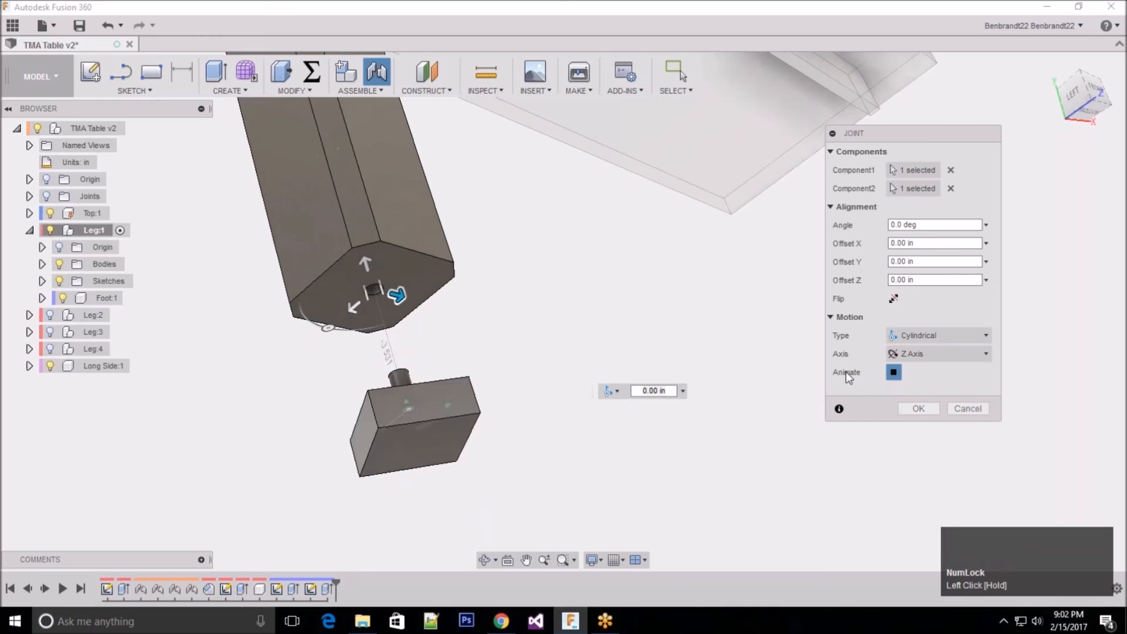
{"action": "left_click", "coordinate": [893, 373]}
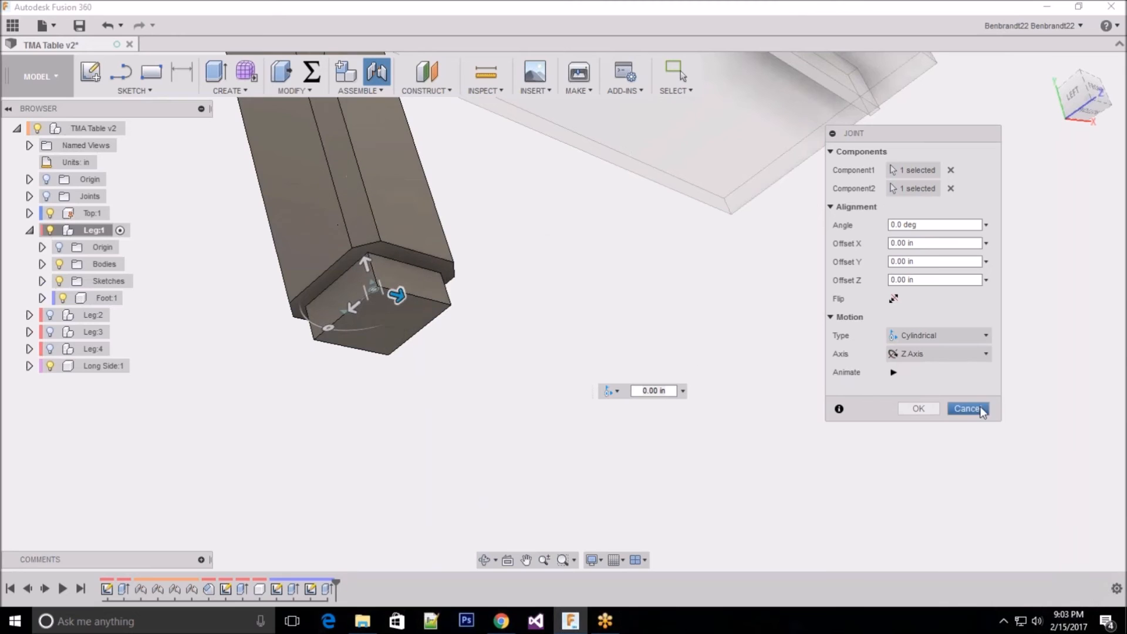
{"action": "left_click", "coordinate": [917, 409]}
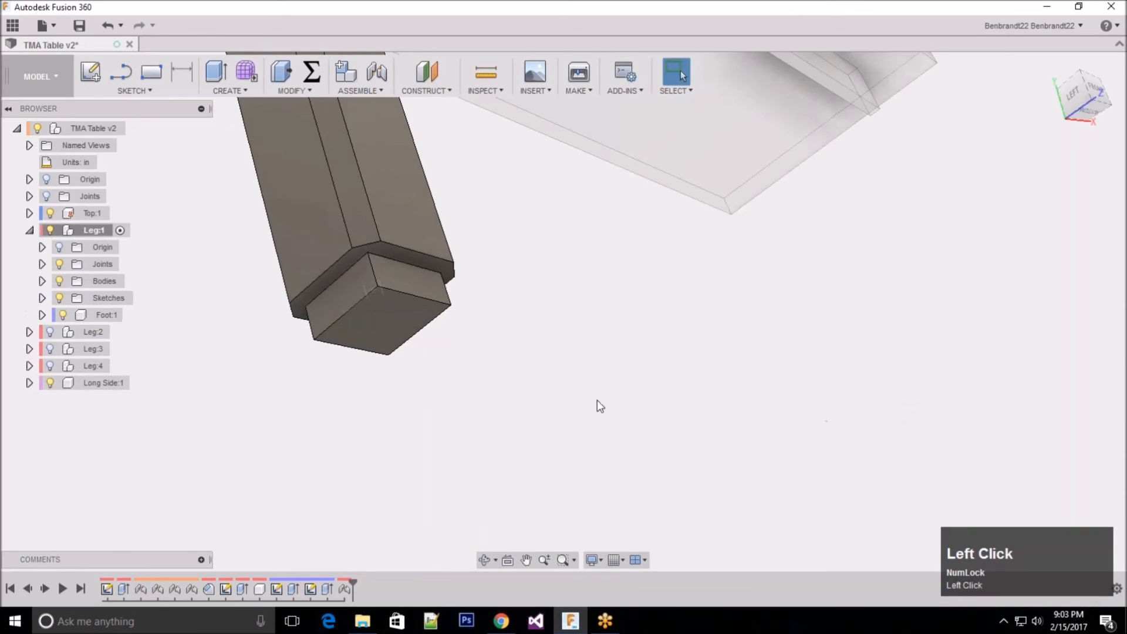
Step: Test the joint by sliding and rotating Foot:1 on the leg, and undo the last movement
{"action": "scroll", "coordinate": [595, 409], "scroll_direction": "up", "scroll_amount": 2}
{"action": "left_click_drag", "start_coordinate": [473, 352], "coordinate": [445, 359]}
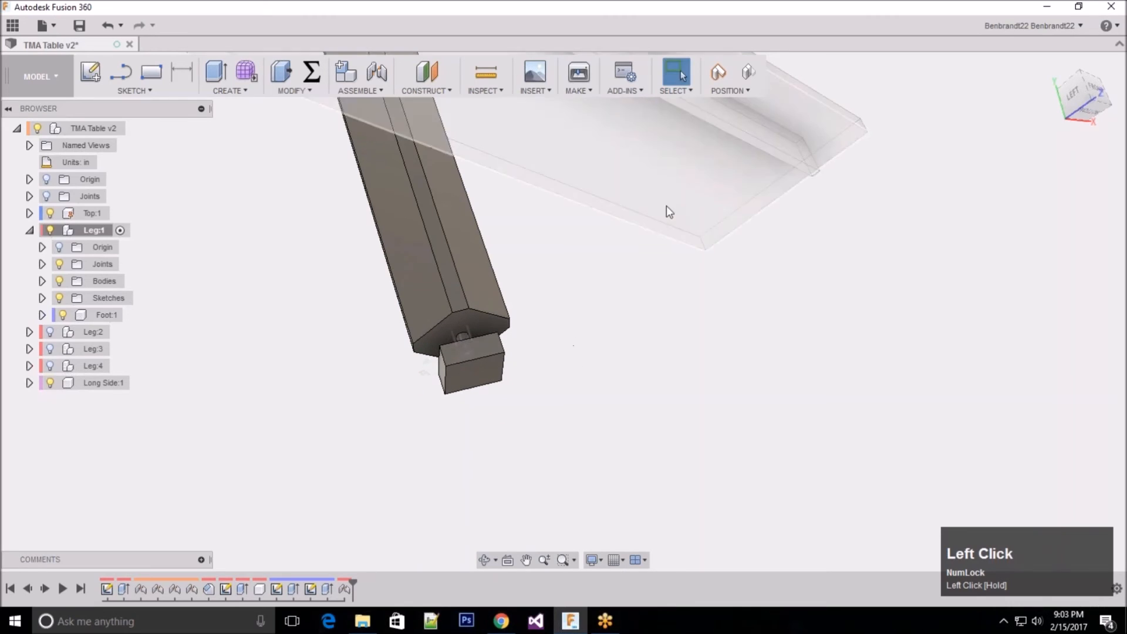
{"action": "left_click_drag", "start_coordinate": [443, 339], "coordinate": [587, 358]}
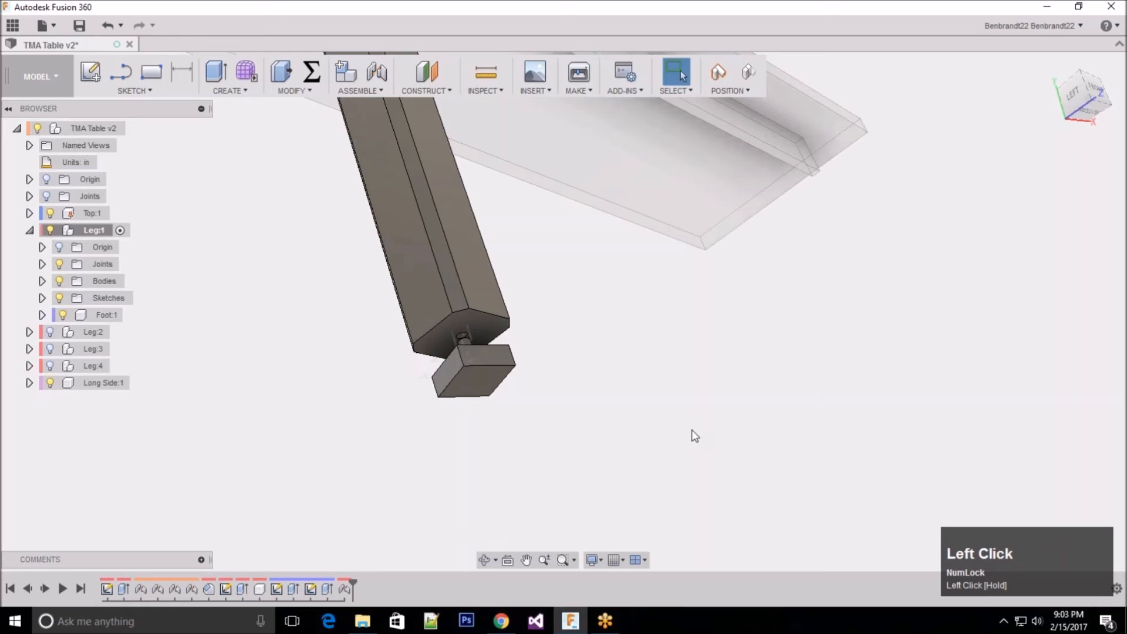
{"action": "key", "text": "ctrl"}
{"action": "key", "text": "ctrl+z"}
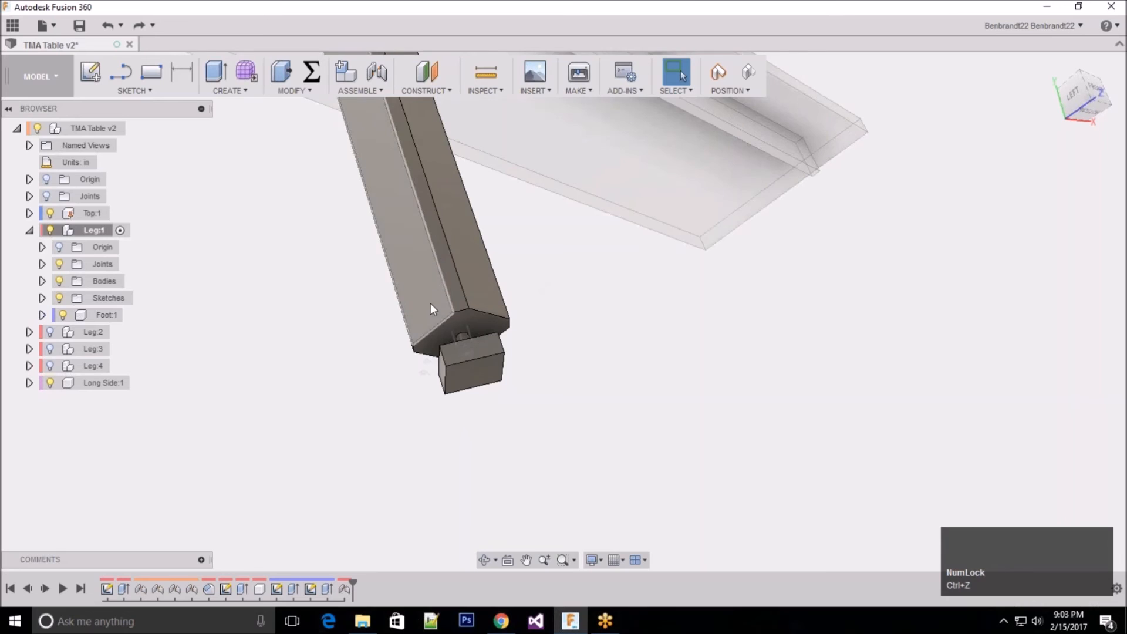
Step: Open the joint limits of Leg:1's cylindrical joint Cyl1 for editing and choose the Slide motion
{"action": "scroll", "coordinate": [445, 307], "scroll_direction": "down", "scroll_amount": 3}
{"action": "scroll", "coordinate": [445, 308], "scroll_direction": "up", "scroll_amount": 2}
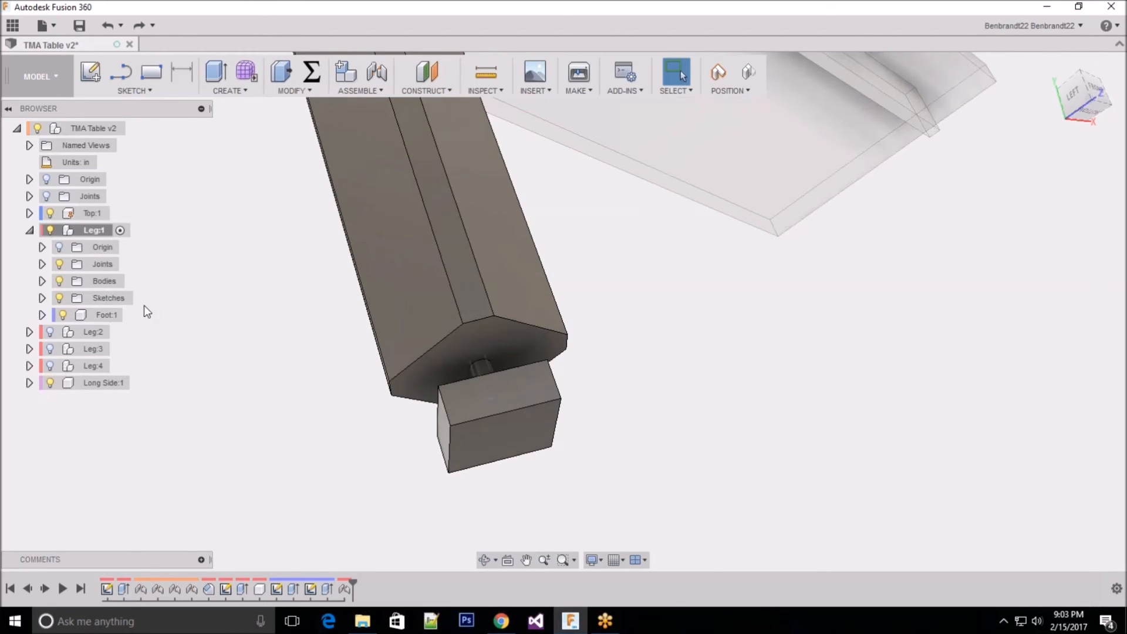
{"action": "left_click", "coordinate": [41, 264]}
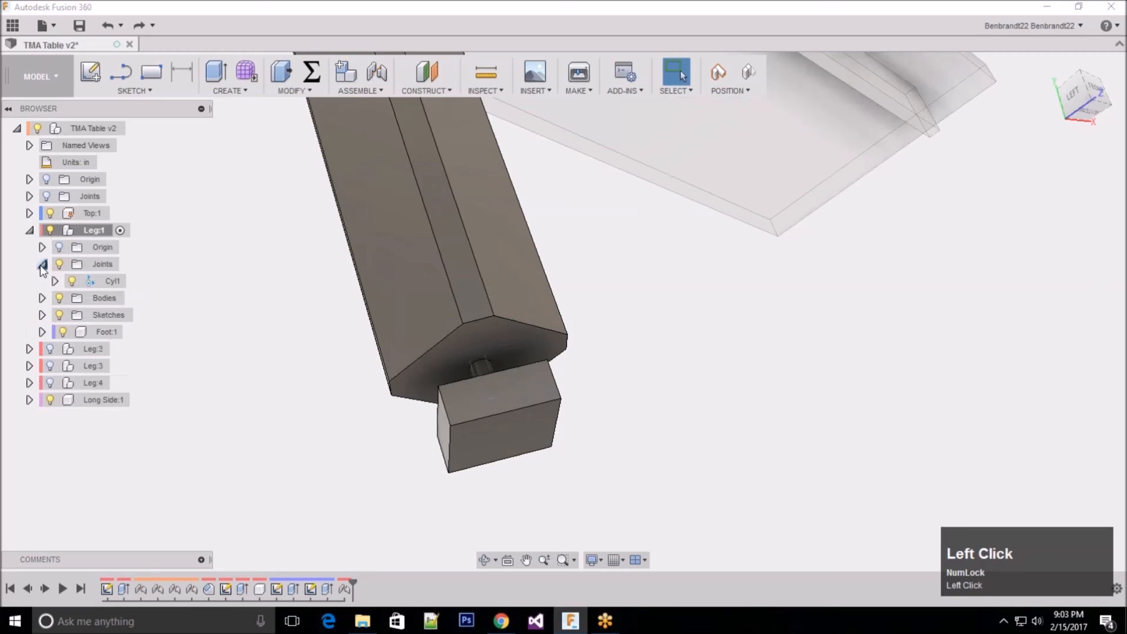
{"action": "left_click", "coordinate": [97, 264]}
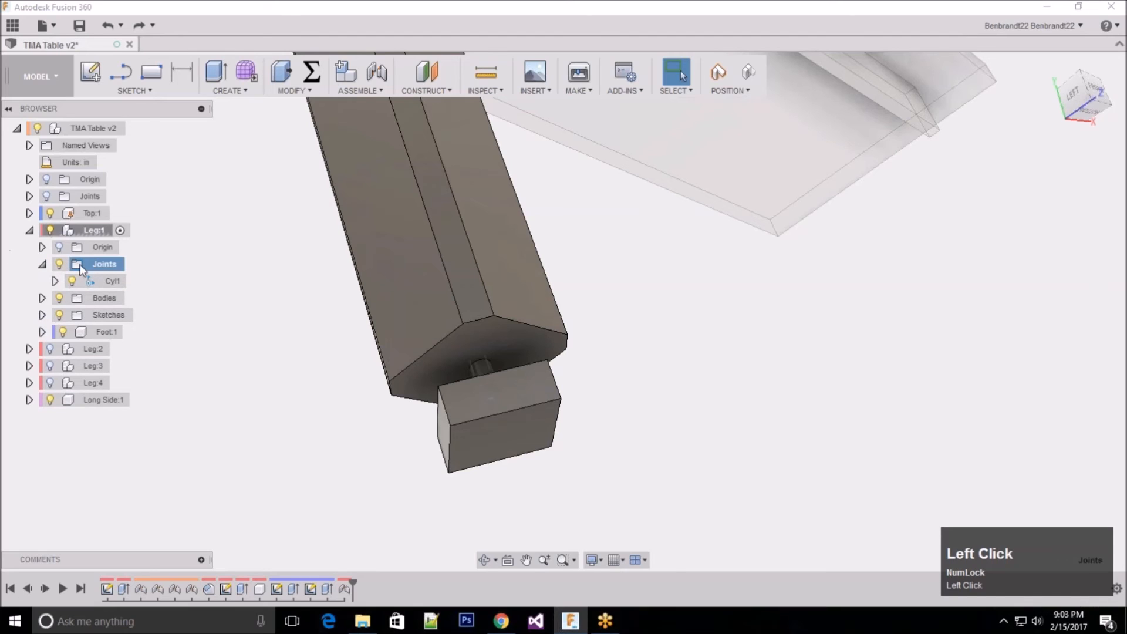
{"action": "right_click", "coordinate": [108, 279]}
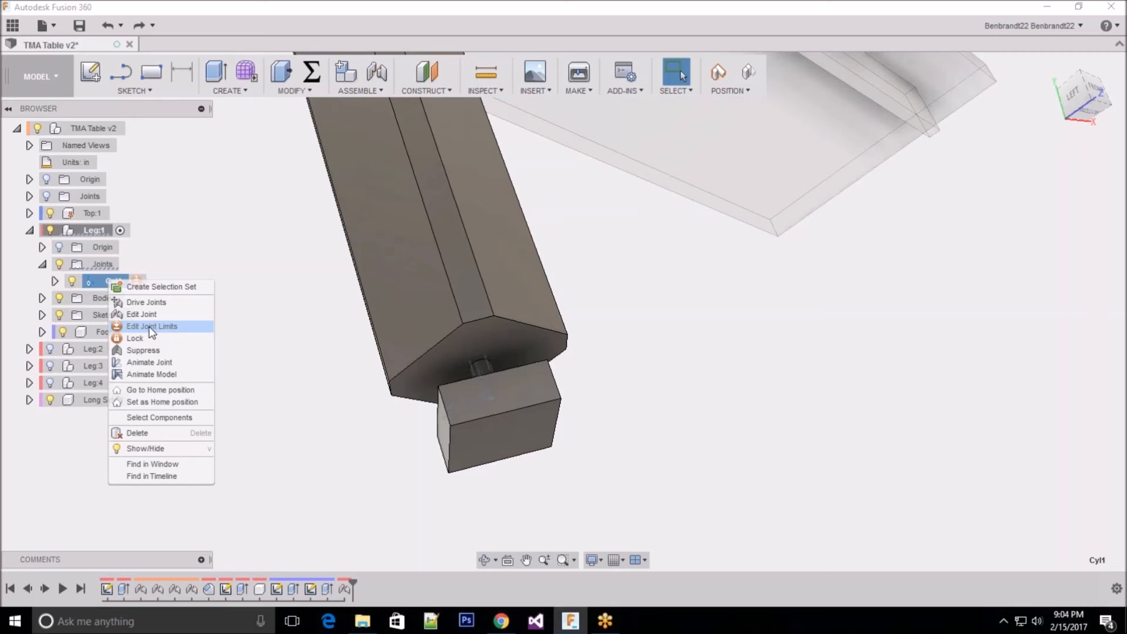
{"action": "left_click", "coordinate": [151, 332]}
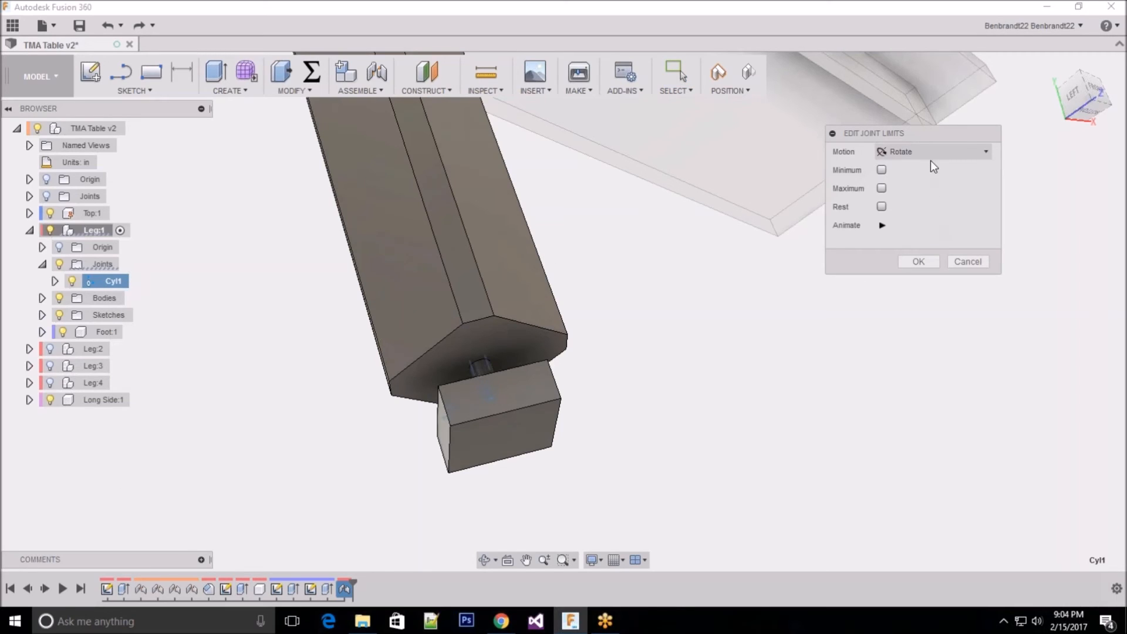
{"action": "left_click", "coordinate": [926, 133]}
{"action": "left_click_drag", "start_coordinate": [926, 135], "coordinate": [843, 281]}
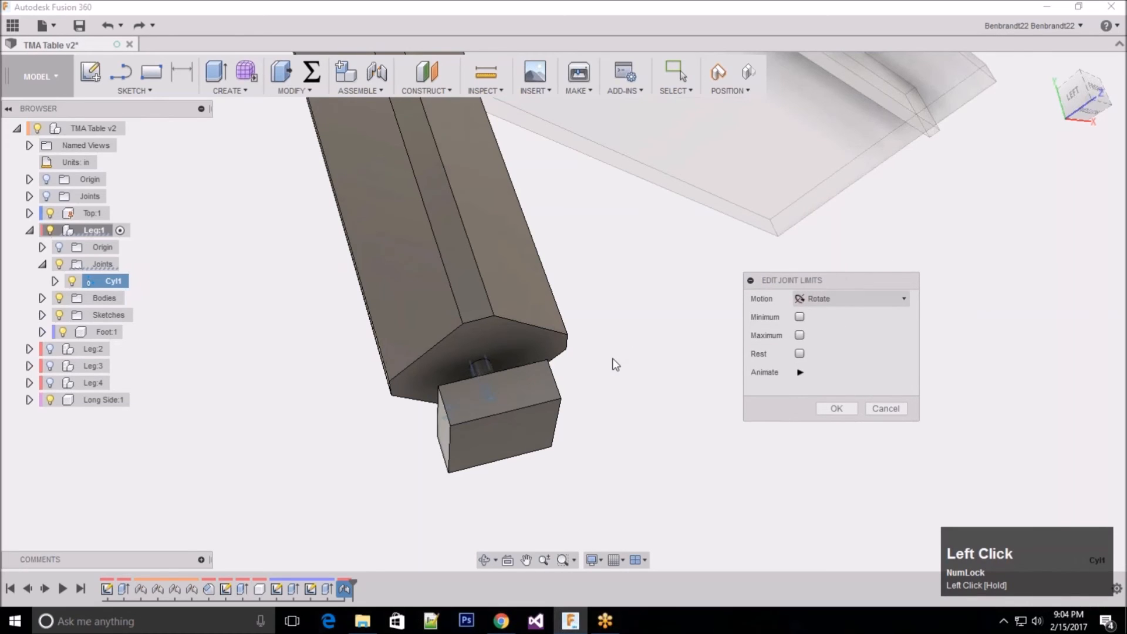
{"action": "scroll", "coordinate": [612, 359], "scroll_direction": "down", "scroll_amount": 2}
{"action": "left_click", "coordinate": [846, 298]}
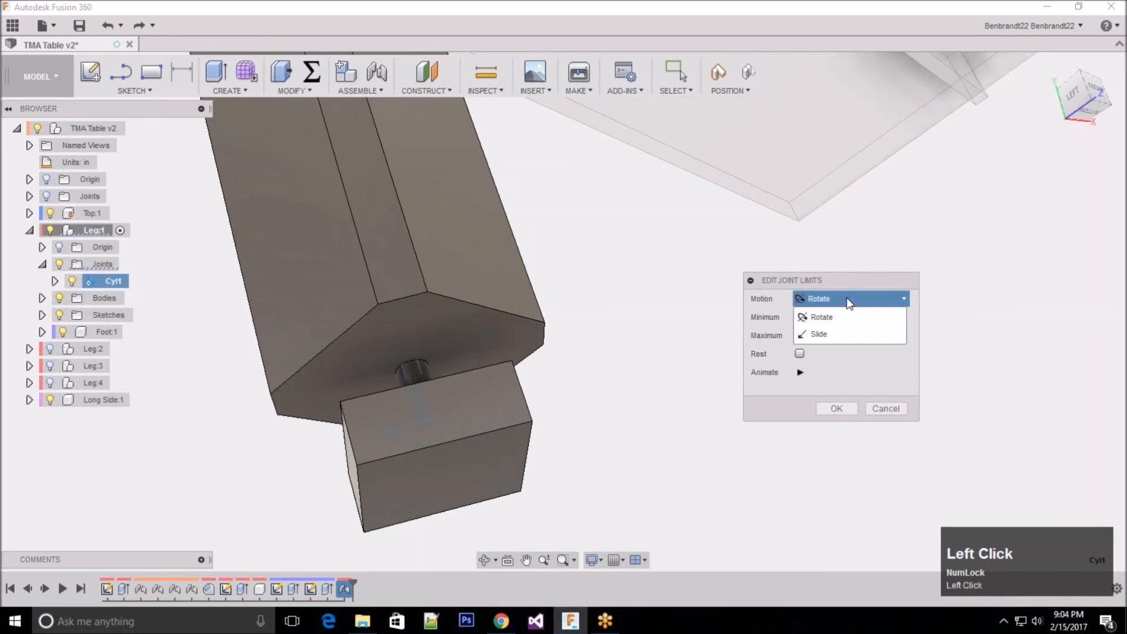
{"action": "left_click", "coordinate": [831, 335]}
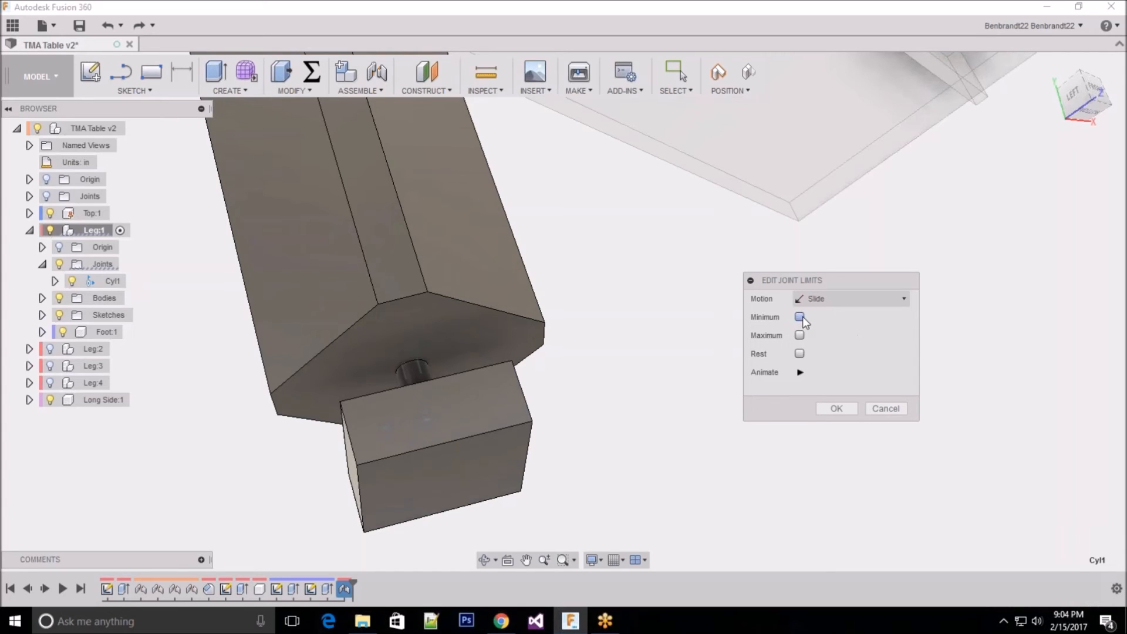
Step: Enable the minimum and maximum slide limits and set the maximum to 1.00 in
{"action": "left_click", "coordinate": [799, 353]}
{"action": "left_click", "coordinate": [800, 354]}
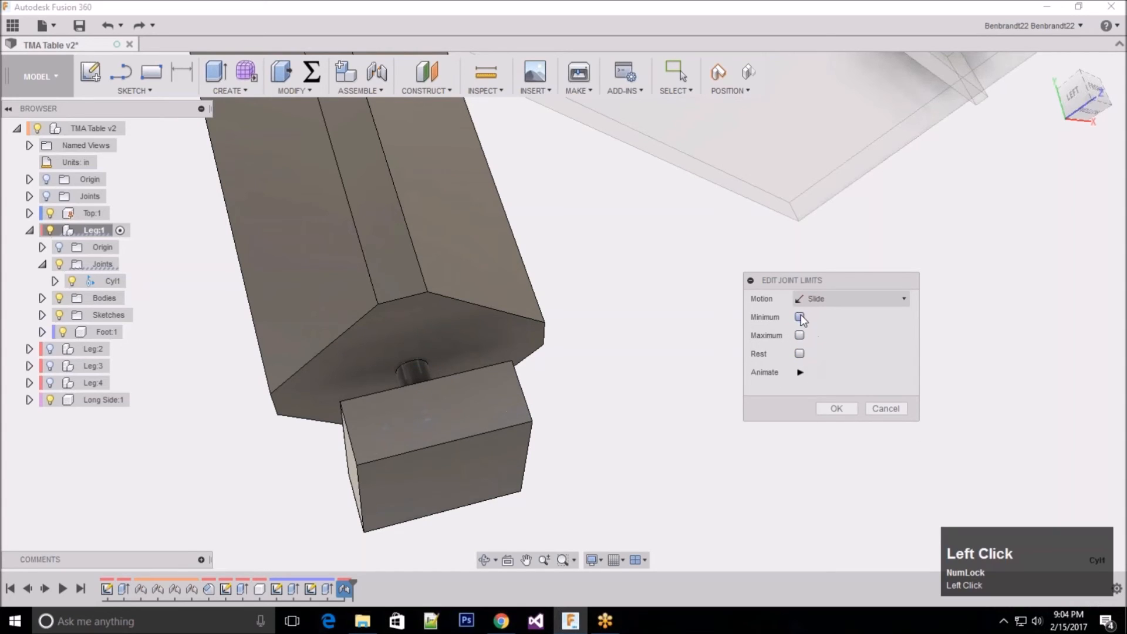
{"action": "left_click", "coordinate": [800, 317]}
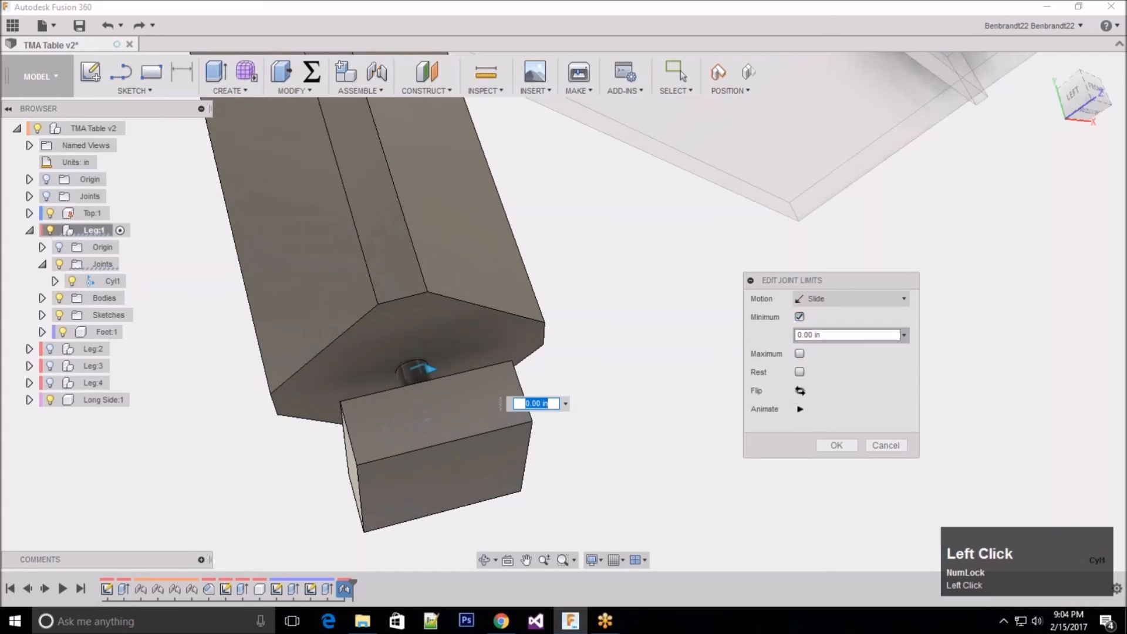
{"action": "left_click", "coordinate": [817, 353]}
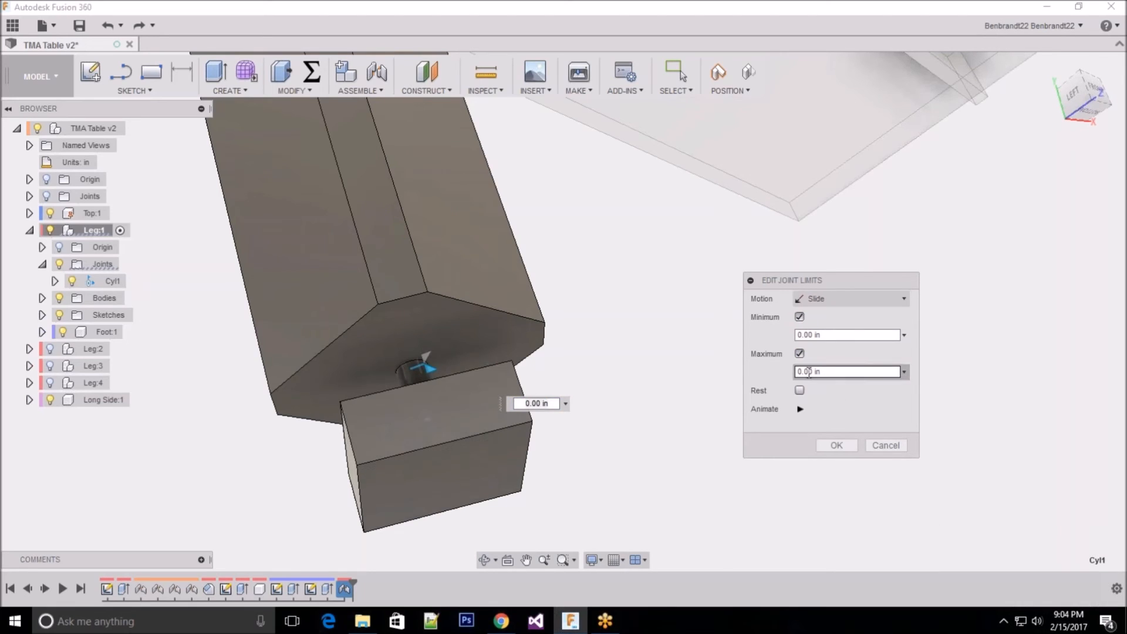
{"action": "left_click", "coordinate": [809, 372]}
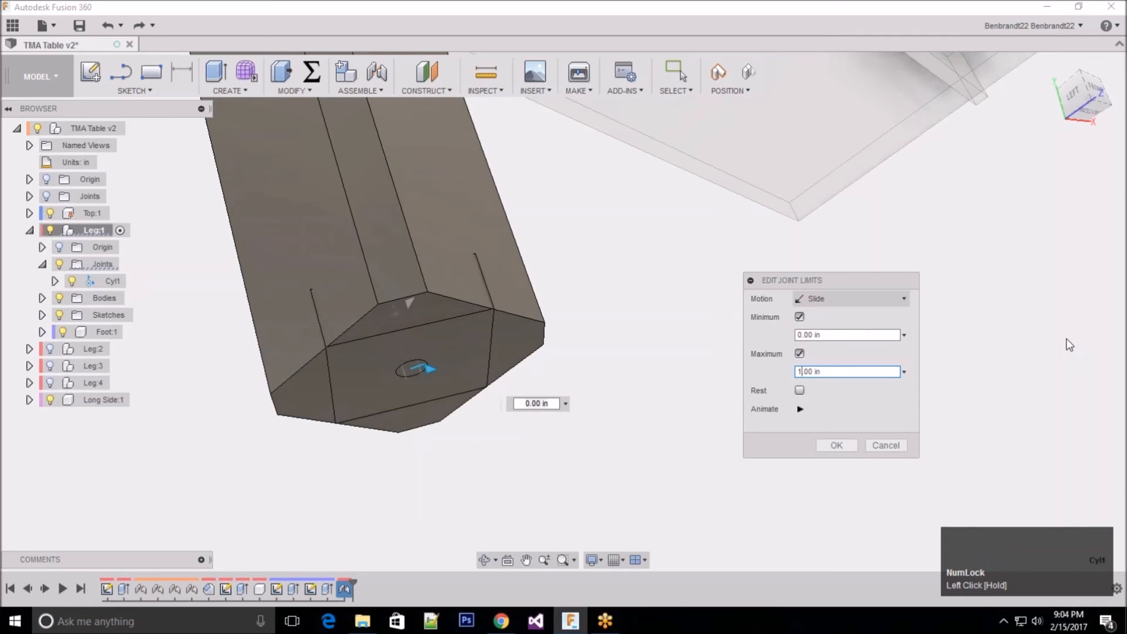
{"action": "left_click_drag", "start_coordinate": [888, 449], "coordinate": [805, 397]}
{"action": "left_click", "coordinate": [428, 368]}
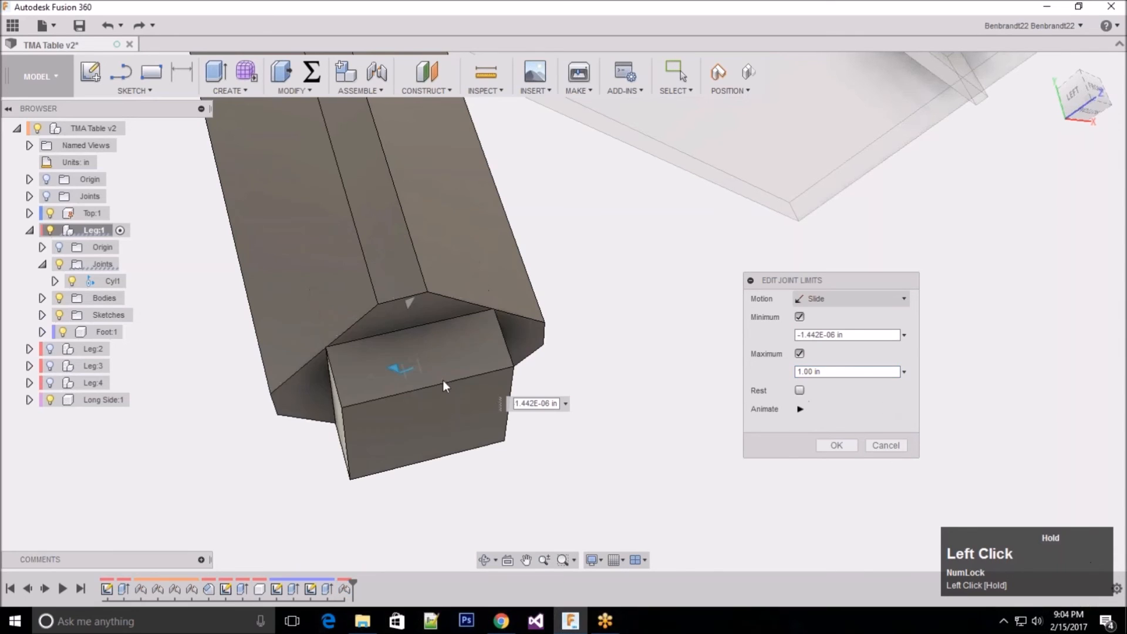
Step: Set the slide limits to a minimum of 0 in and a maximum of 1 in, and animate the motion
{"action": "left_click_drag", "start_coordinate": [861, 335], "coordinate": [784, 336]}
{"action": "type", "text": "0"}
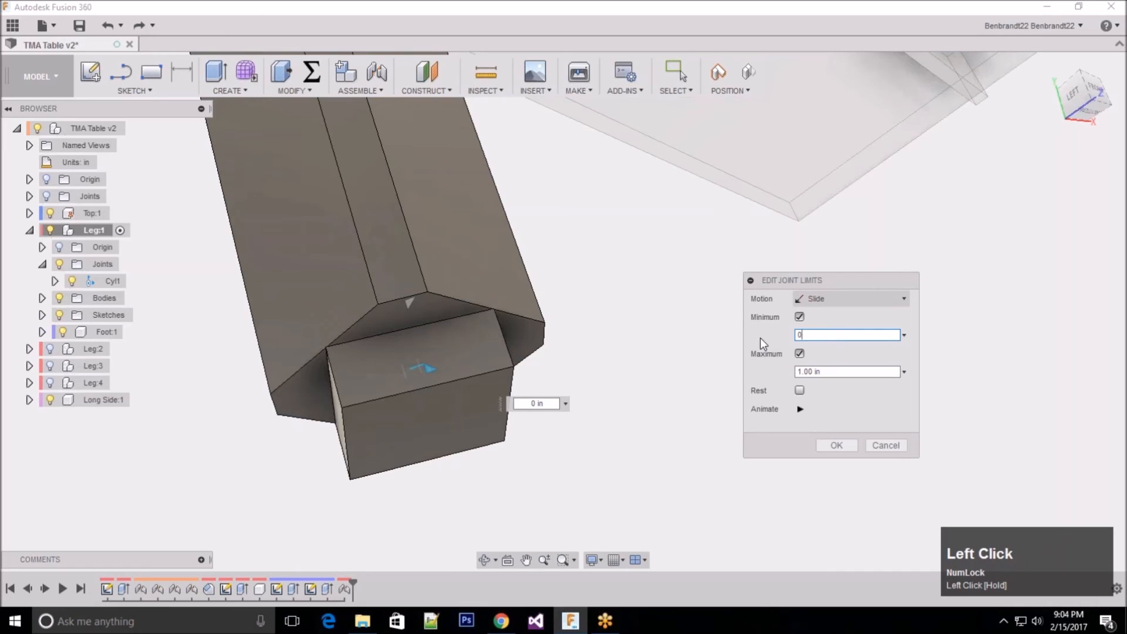
{"action": "key", "text": "Tab"}
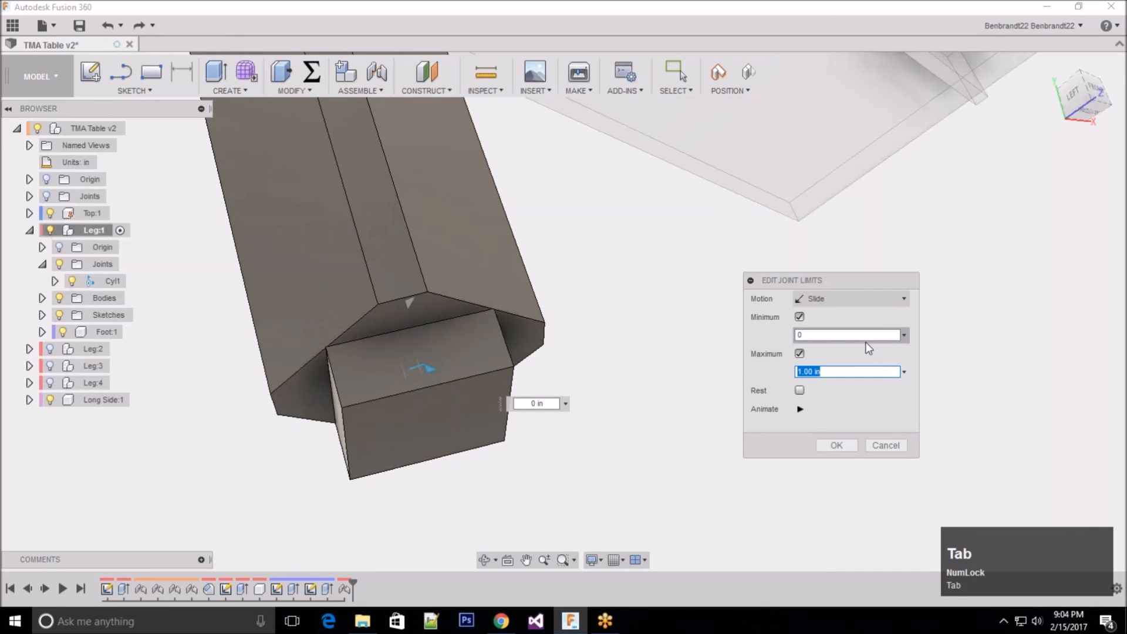
{"action": "type", "text": "1"}
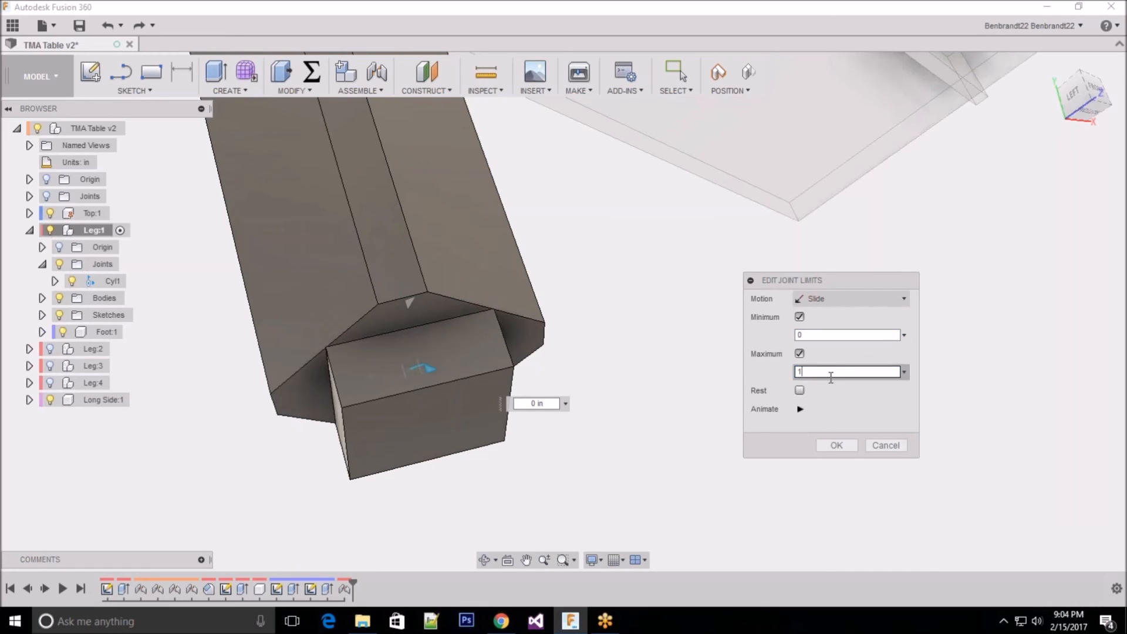
{"action": "left_click", "coordinate": [801, 409]}
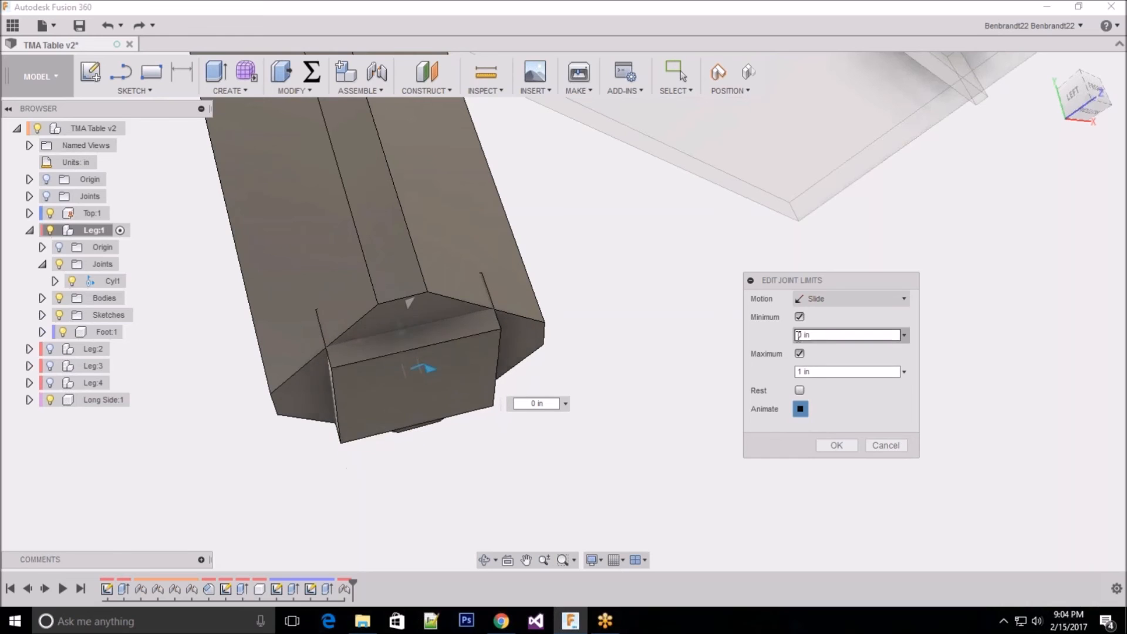
Step: Change the maximum slide limit to -1 in and check the foot's travel with the animation
{"action": "left_click", "coordinate": [801, 373]}
{"action": "left_click", "coordinate": [799, 373]}
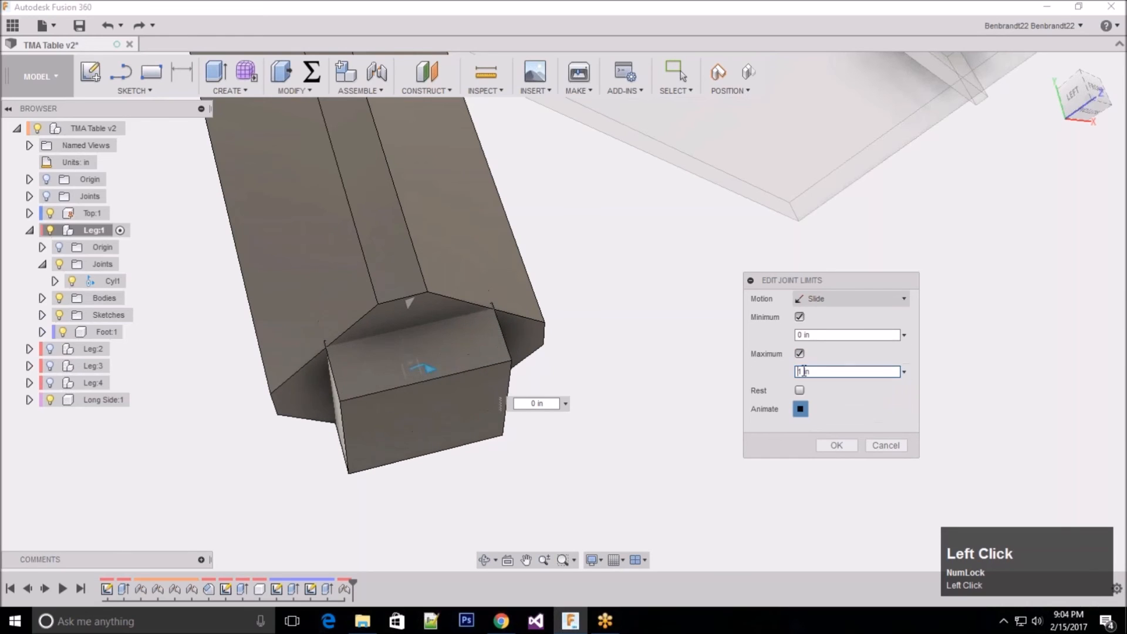
{"action": "type", "text": "-"}
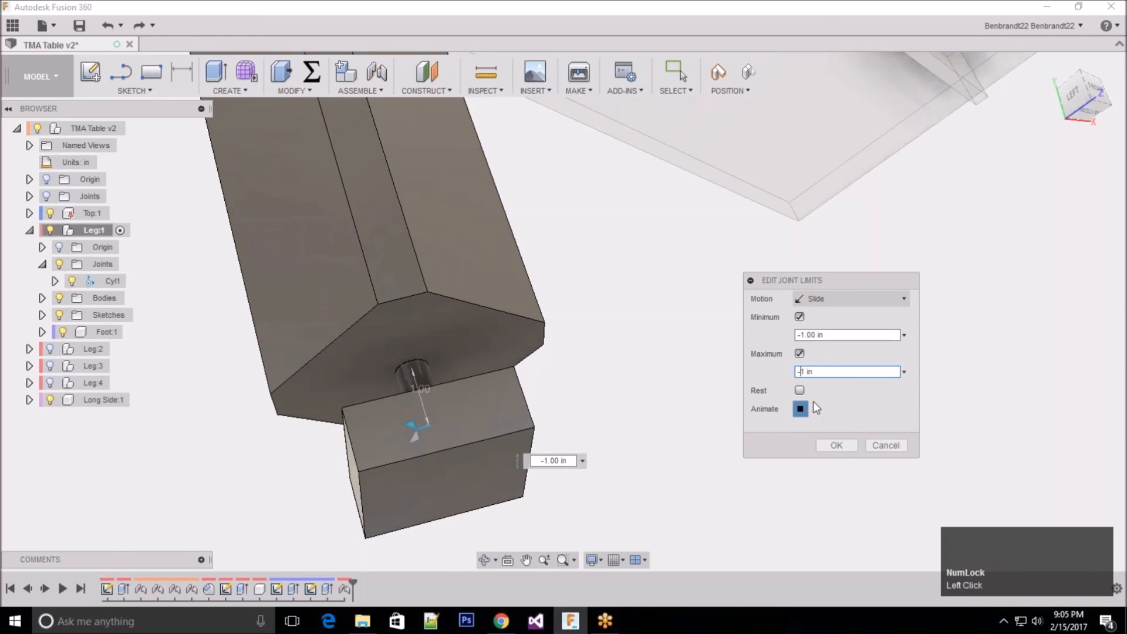
{"action": "left_click", "coordinate": [799, 412]}
{"action": "left_click", "coordinate": [801, 411]}
Step: Set both the minimum and maximum slide limits to 0 in and check the animation
{"action": "left_click_drag", "start_coordinate": [828, 336], "coordinate": [729, 335]}
{"action": "type", "text": "0"}
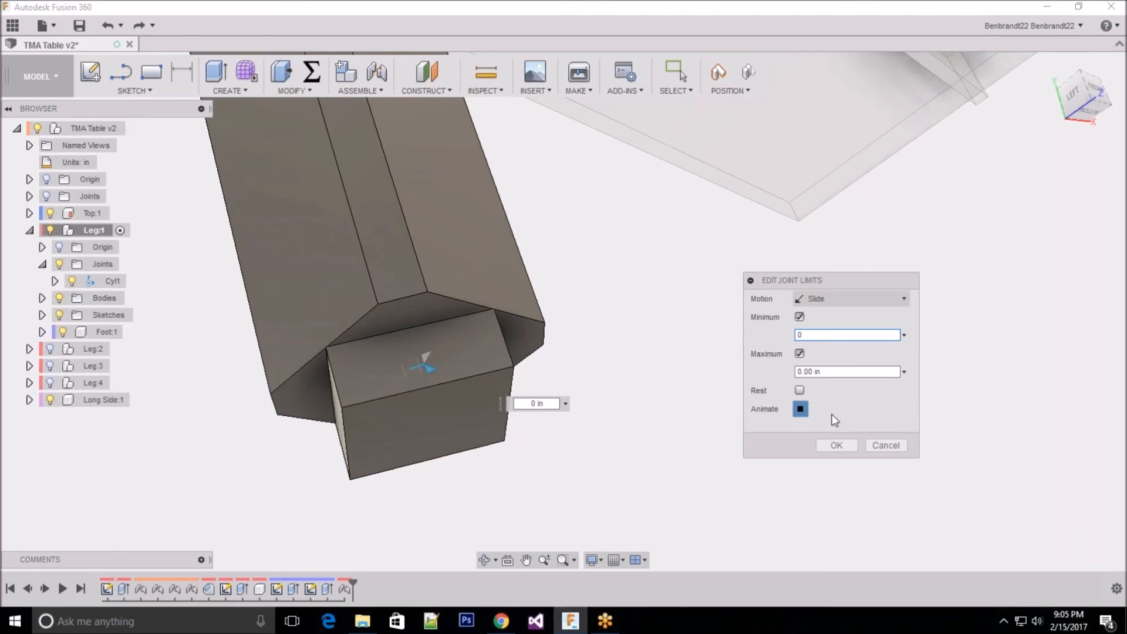
{"action": "left_click", "coordinate": [801, 408]}
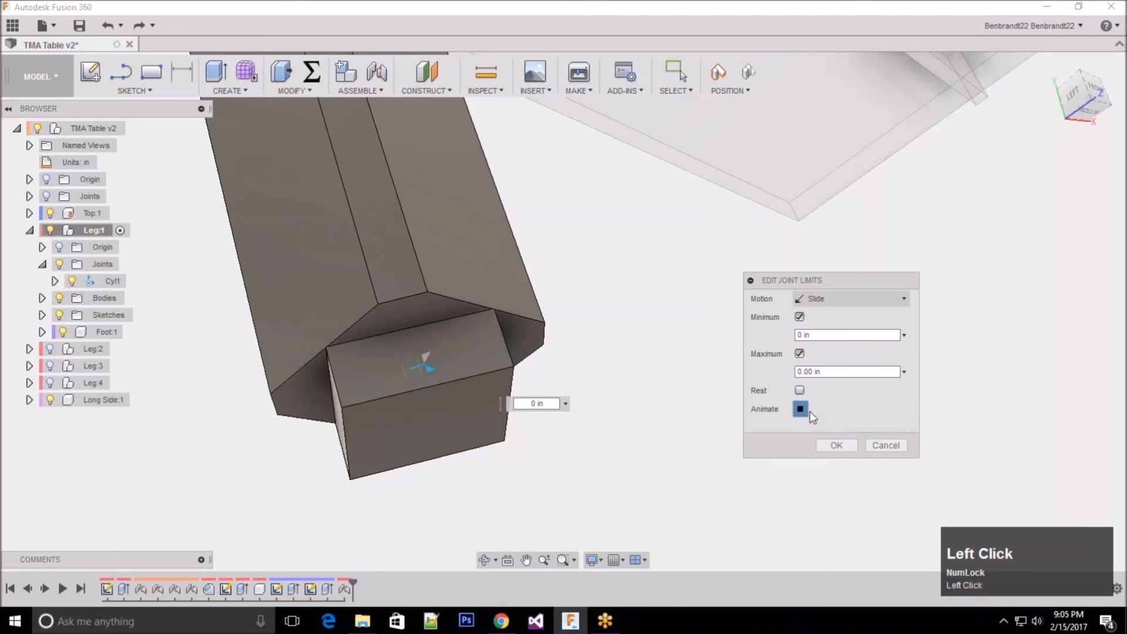
{"action": "left_click", "coordinate": [835, 374]}
{"action": "left_click_drag", "start_coordinate": [837, 377], "coordinate": [757, 401]}
Step: For the Rotate motion, enable the minimum limit at 0.0 deg and the maximum limit at 90 deg
{"action": "left_click", "coordinate": [854, 298]}
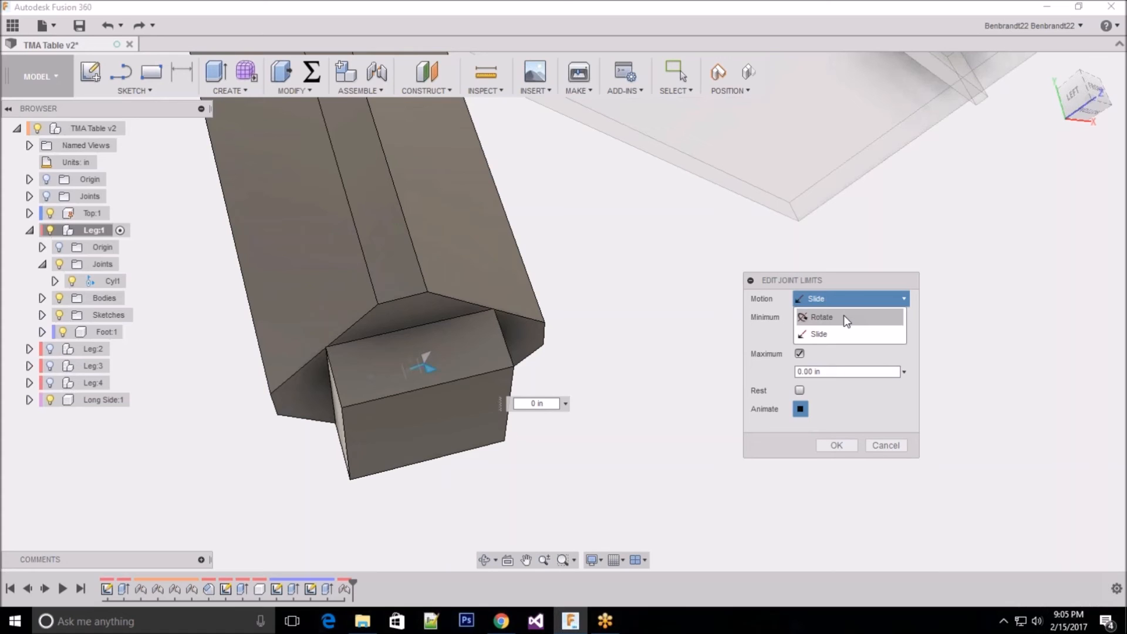
{"action": "left_click", "coordinate": [844, 318]}
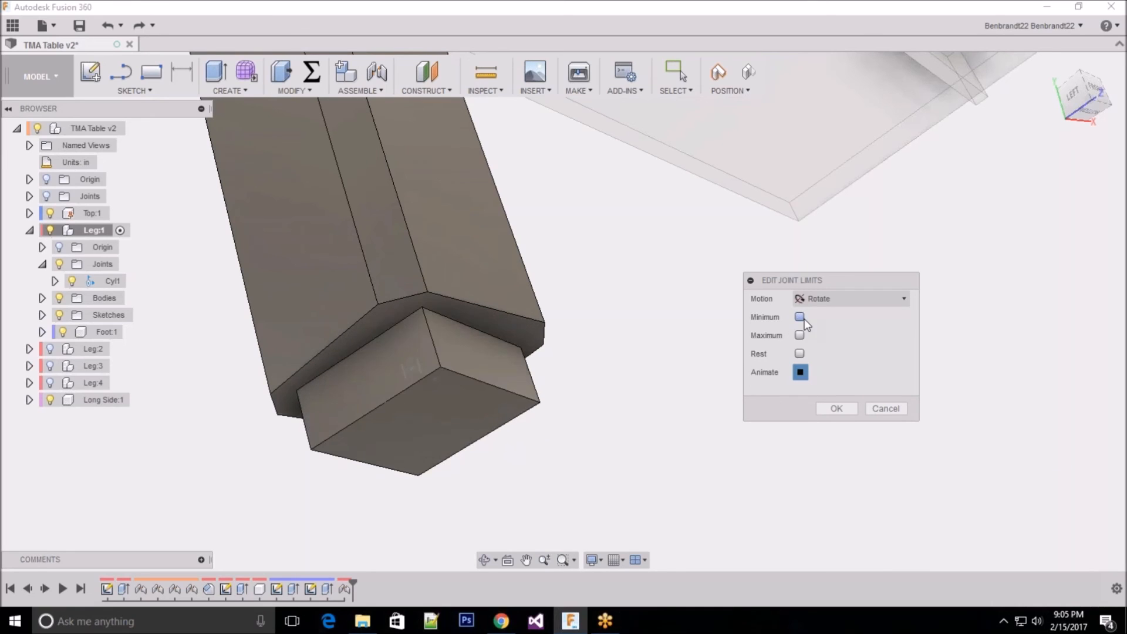
{"action": "left_click", "coordinate": [800, 317]}
{"action": "left_click", "coordinate": [800, 354]}
{"action": "left_click", "coordinate": [832, 373]}
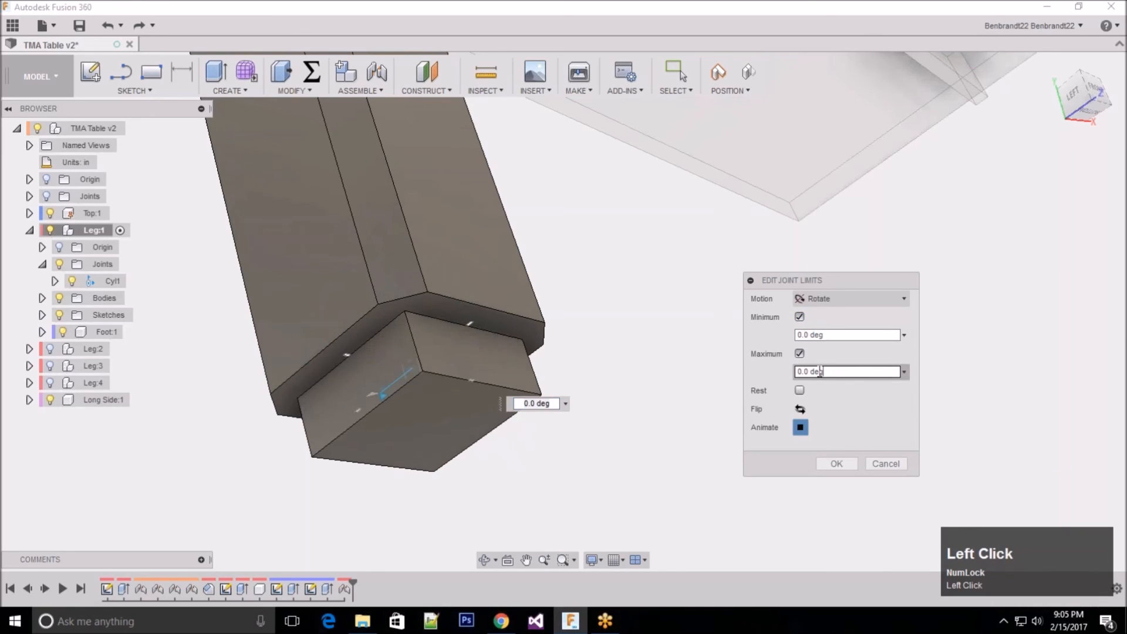
{"action": "left_click_drag", "start_coordinate": [803, 372], "coordinate": [797, 374]}
{"action": "type", "text": "90"}
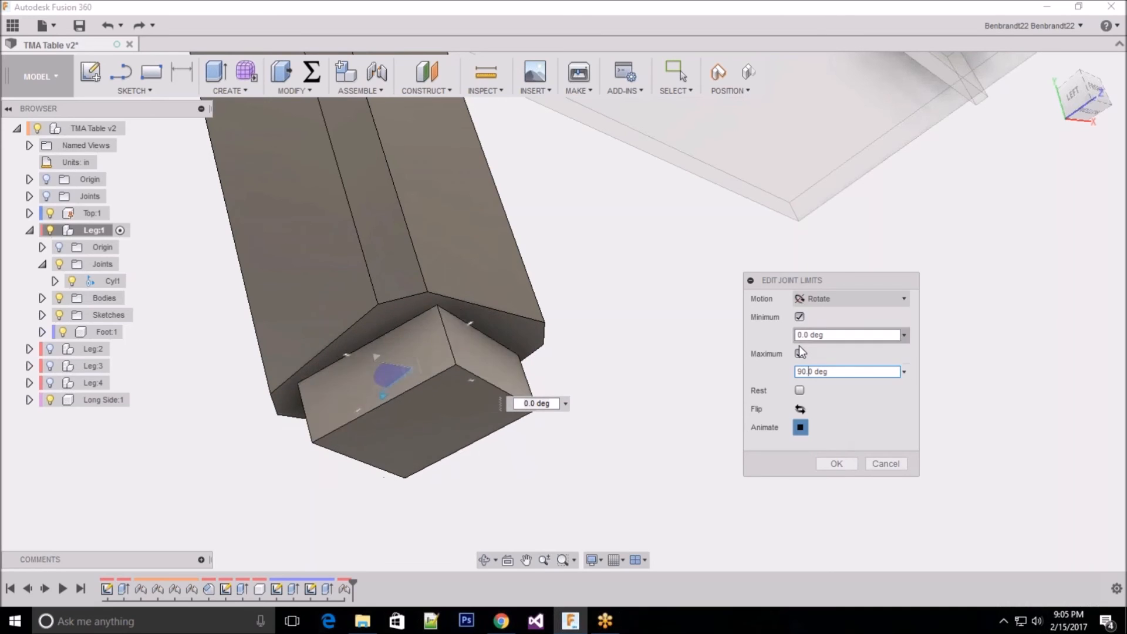
Step: Reduce the maximum rotate limit to 0 deg and apply the joint limits
{"action": "key", "text": "Num_Lock"}
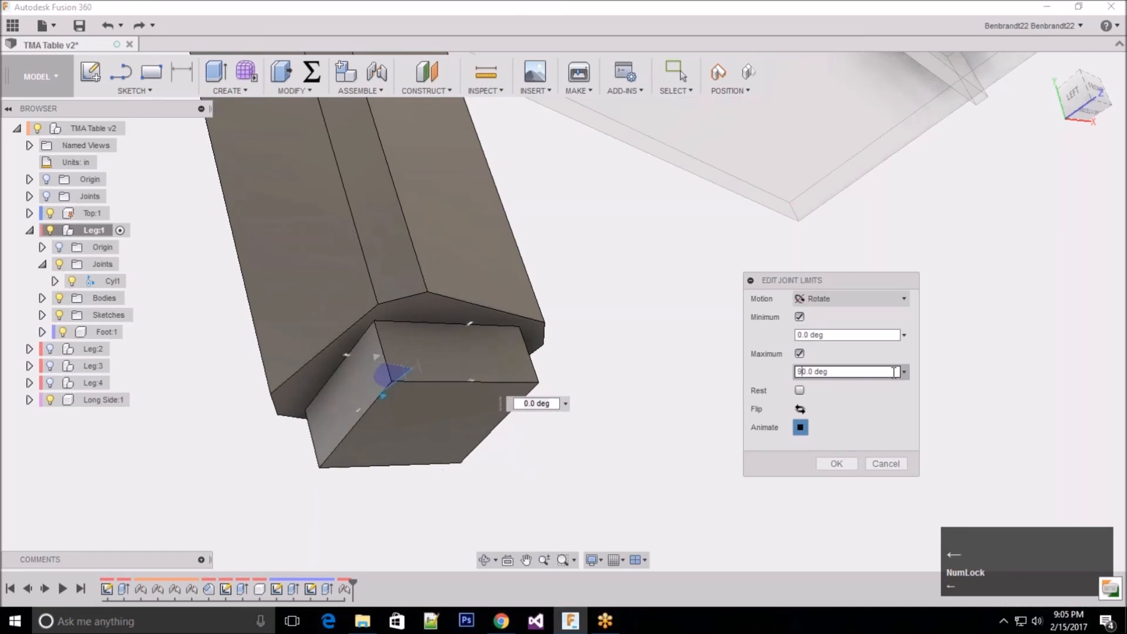
{"action": "key", "text": "BackSpace"}
{"action": "left_click", "coordinate": [837, 463]}
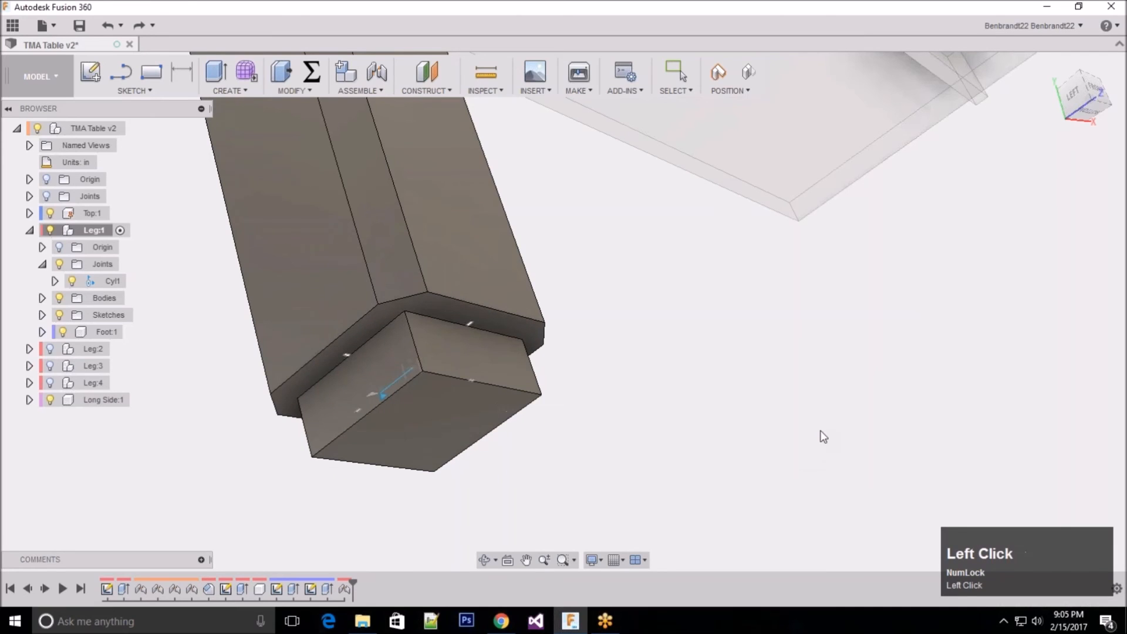
Step: Start a new joint and try out repositioning, collapsing and expanding its dialog over the canvas
{"action": "left_click", "coordinate": [360, 90]}
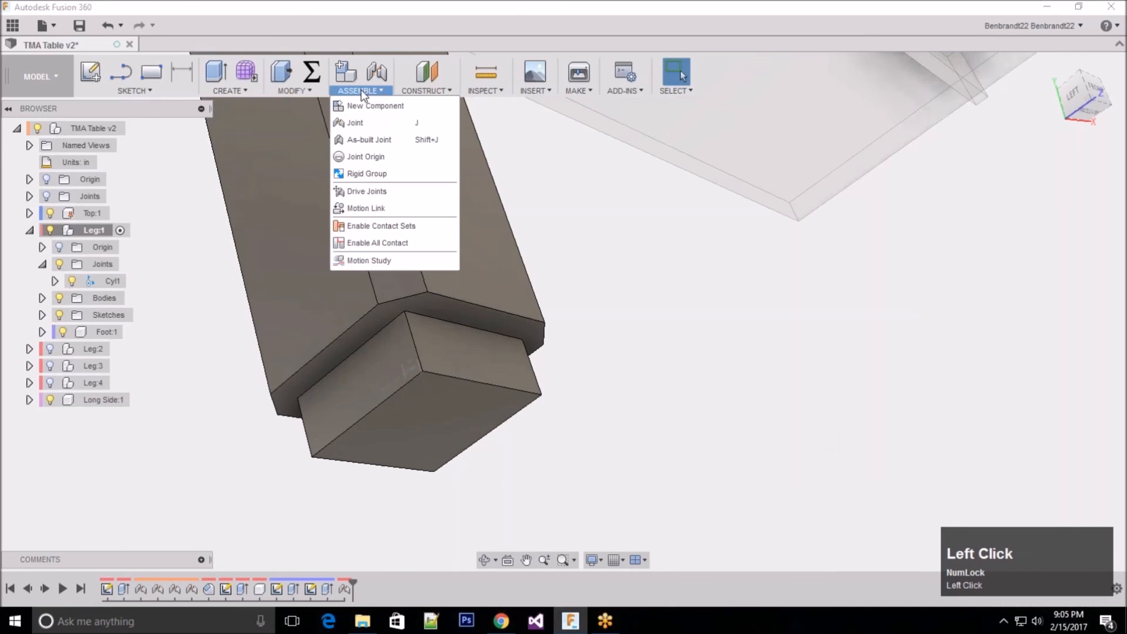
{"action": "left_click", "coordinate": [358, 121]}
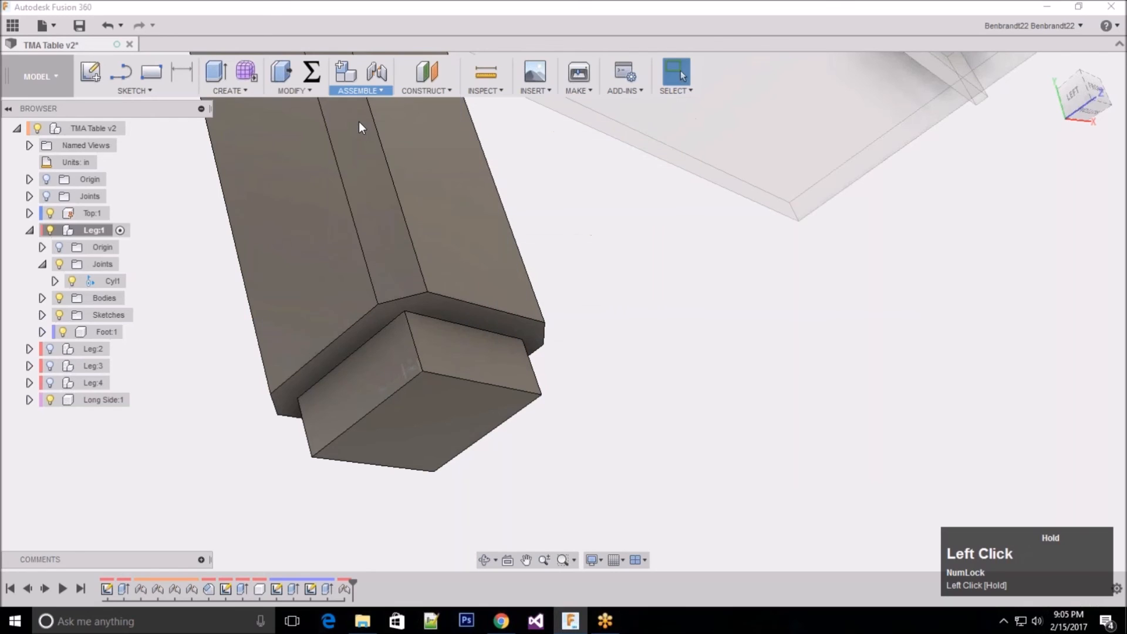
{"action": "left_click_drag", "start_coordinate": [858, 282], "coordinate": [819, 271]}
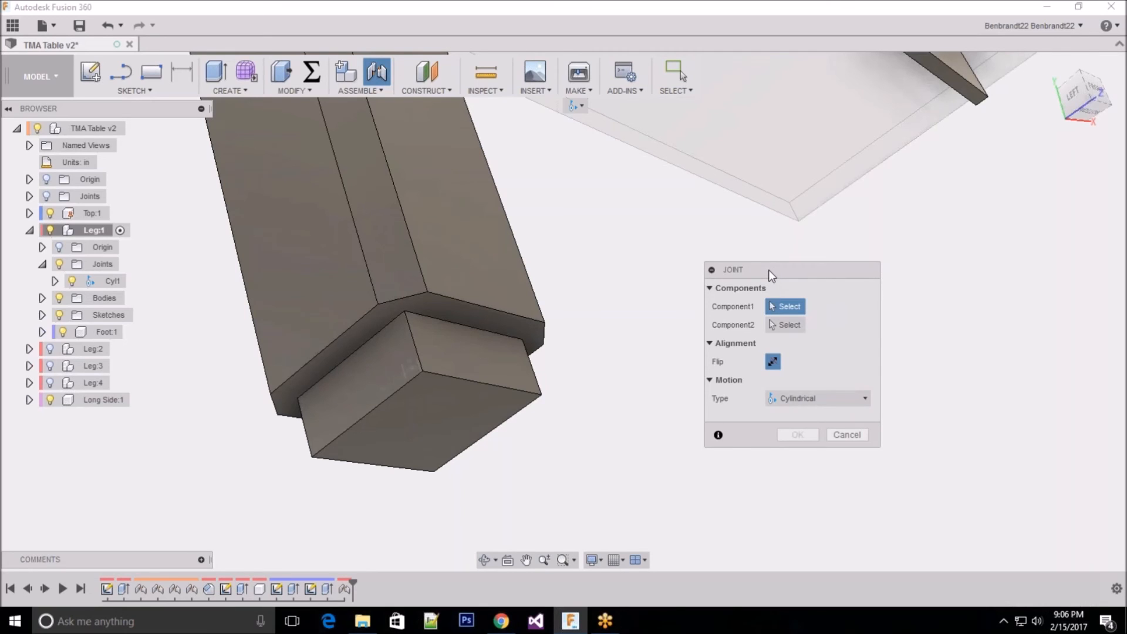
{"action": "left_click_drag", "start_coordinate": [752, 273], "coordinate": [787, 256]}
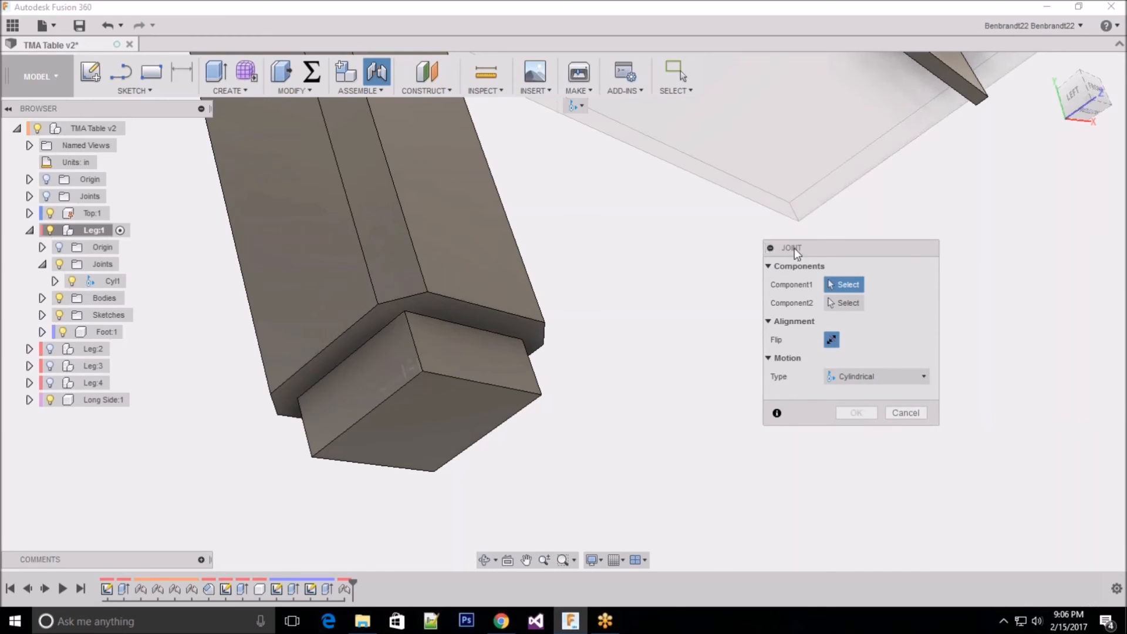
{"action": "left_click_drag", "start_coordinate": [795, 247], "coordinate": [751, 267]}
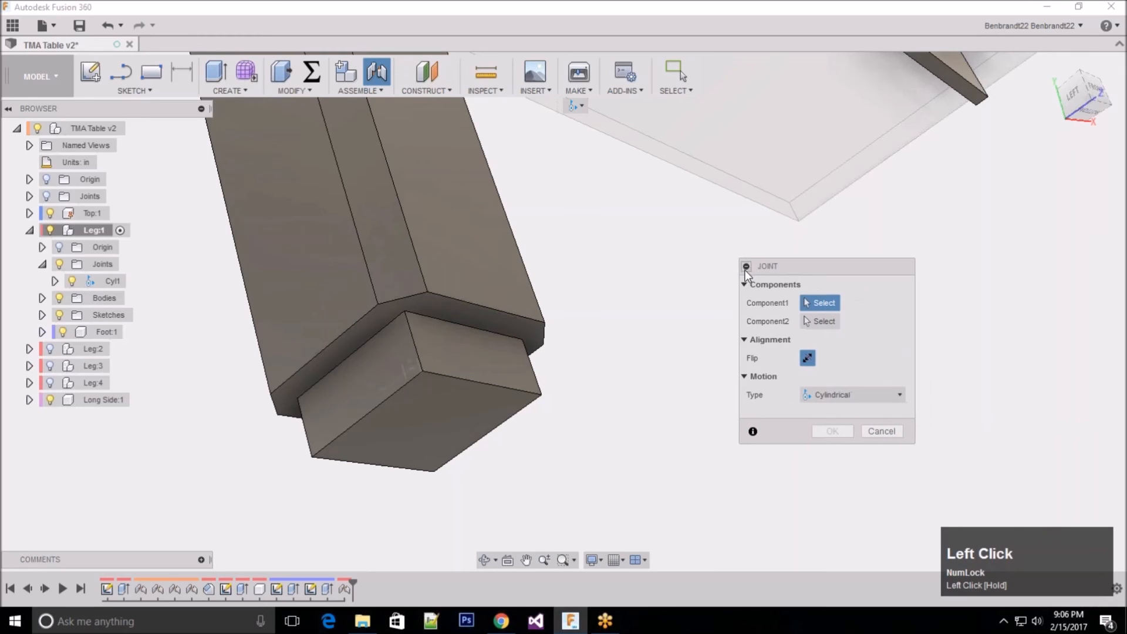
{"action": "left_click", "coordinate": [746, 266]}
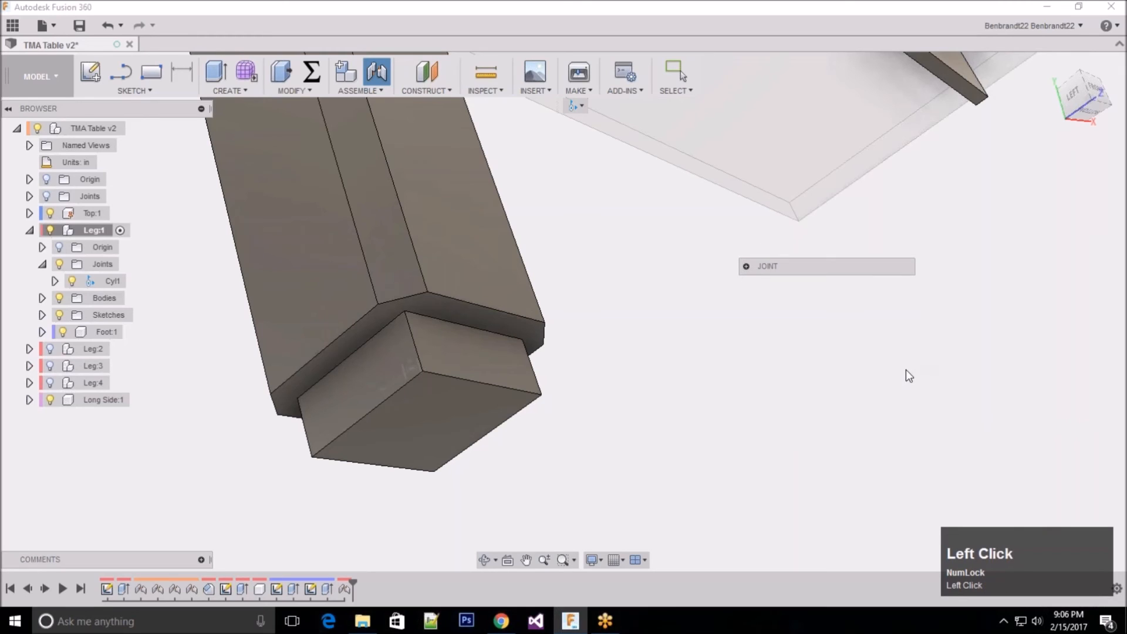
{"action": "left_click", "coordinate": [746, 267]}
{"action": "left_click", "coordinate": [746, 266]}
{"action": "left_click", "coordinate": [746, 266]}
{"action": "left_click", "coordinate": [746, 267]}
{"action": "left_click_drag", "start_coordinate": [822, 268], "coordinate": [816, 344]}
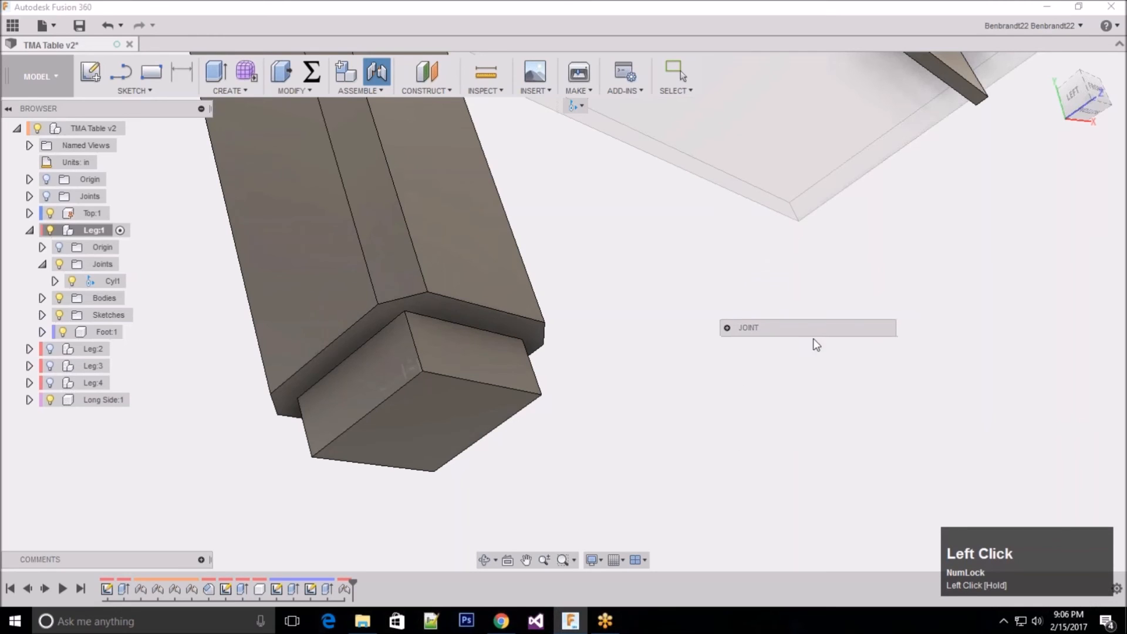
{"action": "left_click", "coordinate": [727, 329]}
Step: Move the Joint dialog partly out of the window and recover it by resetting the interface to the default layout
{"action": "left_click_drag", "start_coordinate": [798, 316], "coordinate": [1096, 213]}
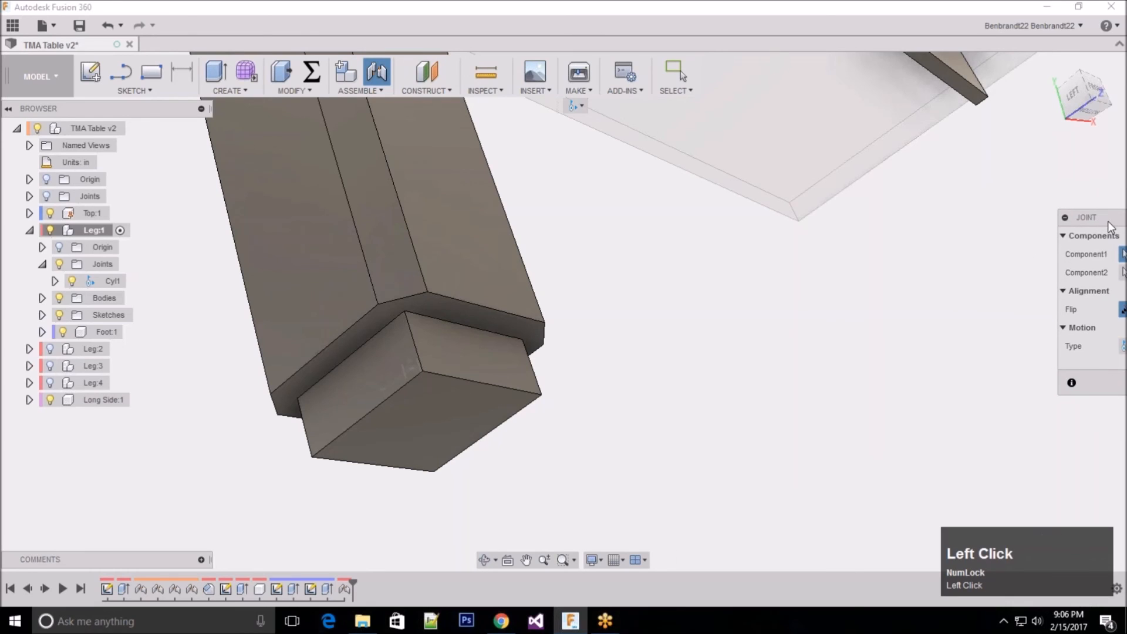
{"action": "left_click_drag", "start_coordinate": [1109, 226], "coordinate": [767, 569]}
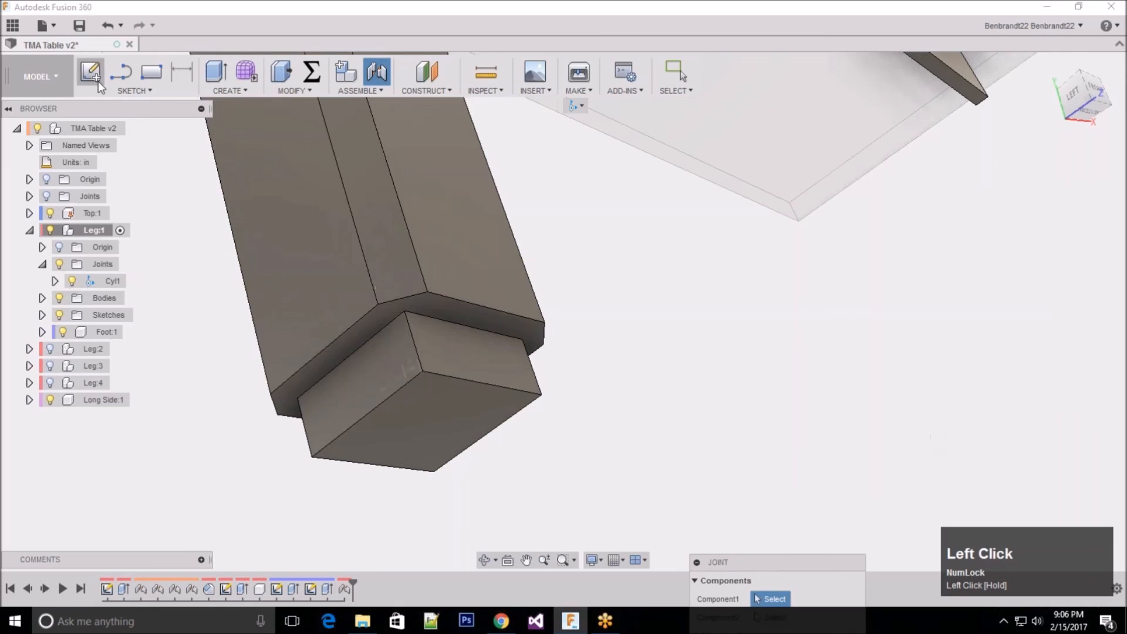
{"action": "left_click", "coordinate": [51, 23]}
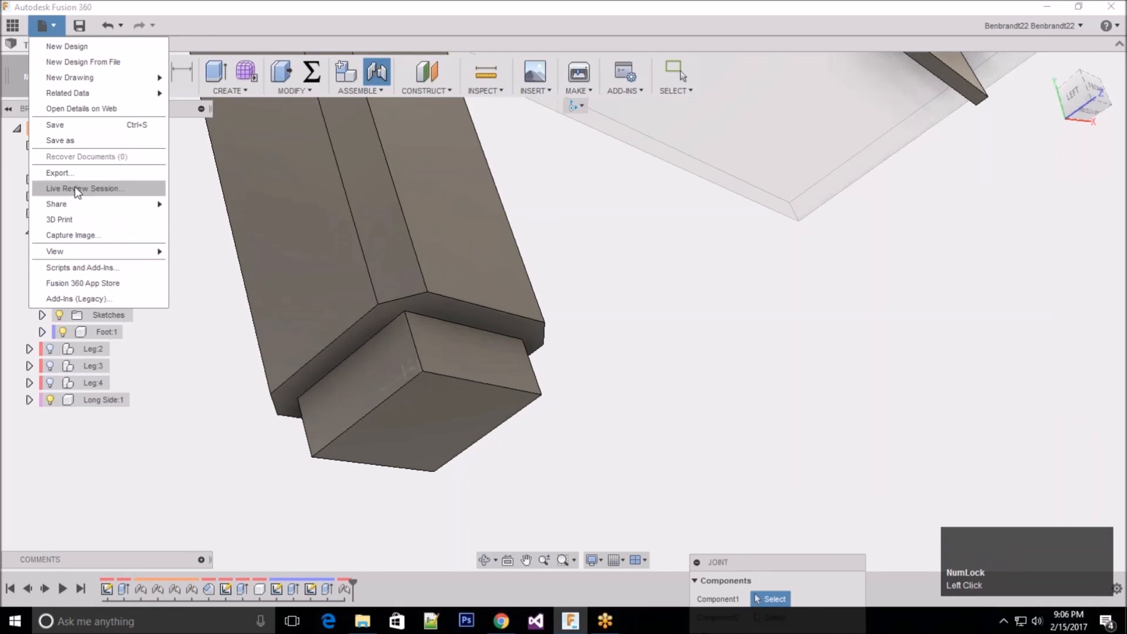
{"action": "left_click", "coordinate": [121, 258]}
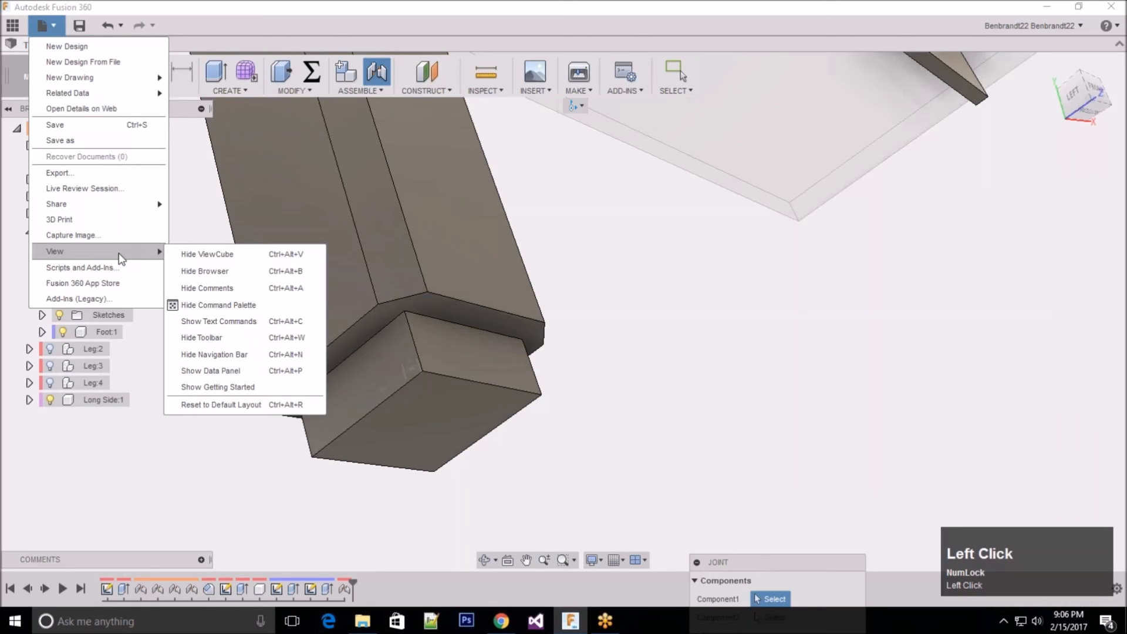
{"action": "left_click", "coordinate": [234, 407]}
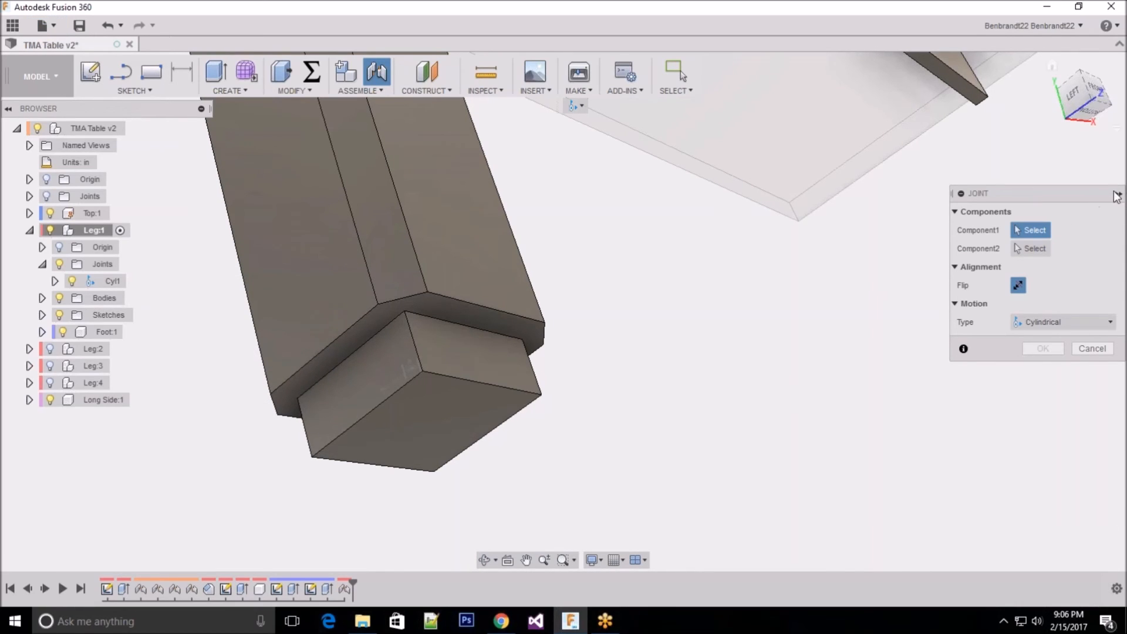
Step: Try minimising and restoring the docked Joint dialog, undock it and cancel the joint
{"action": "left_click", "coordinate": [1119, 195]}
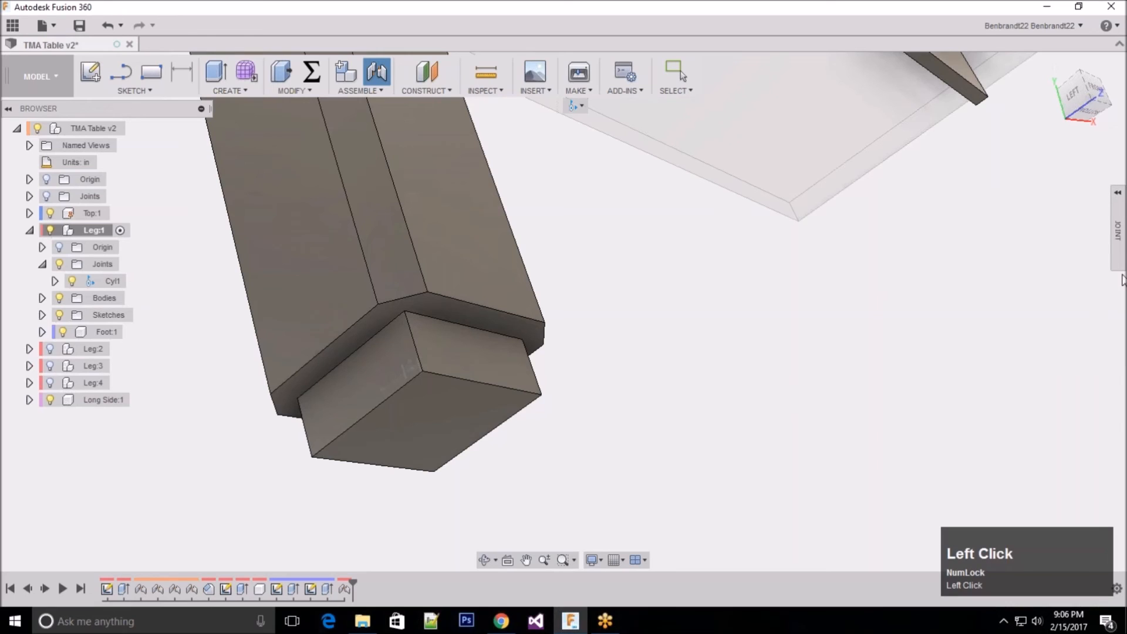
{"action": "left_click", "coordinate": [1118, 193]}
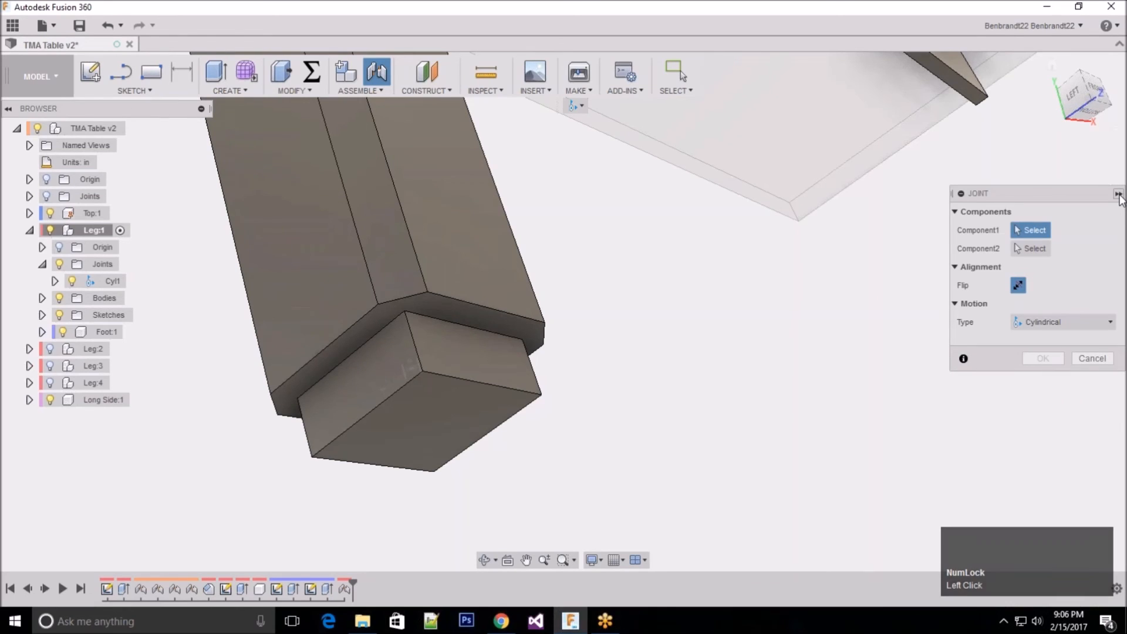
{"action": "left_click", "coordinate": [1118, 194]}
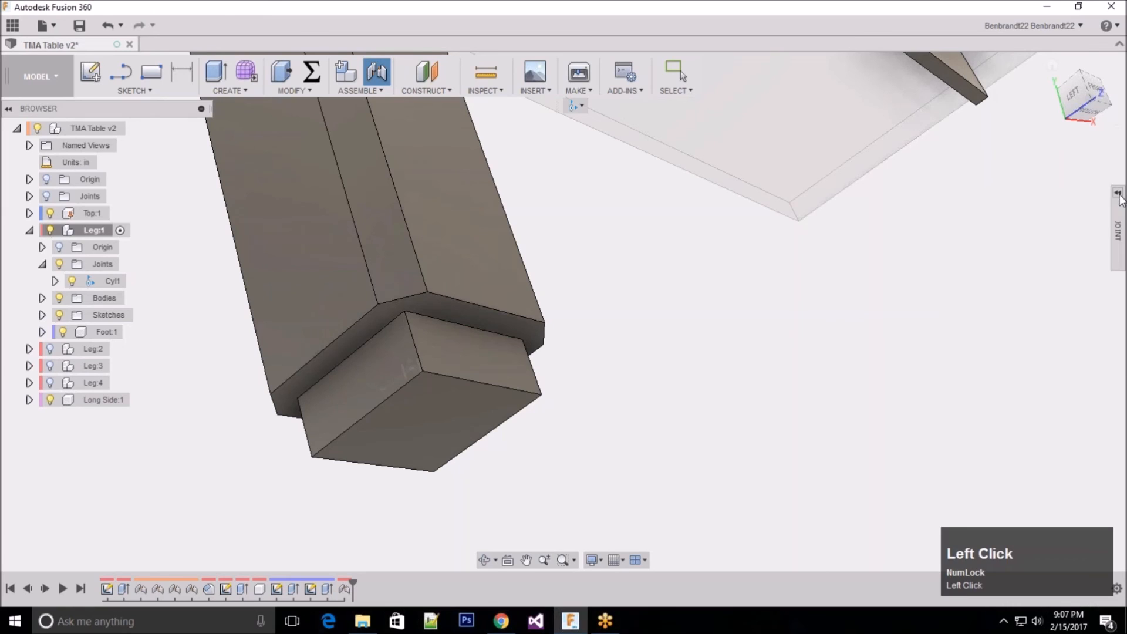
{"action": "left_click", "coordinate": [1119, 193]}
{"action": "left_click", "coordinate": [1121, 192]}
{"action": "left_click_drag", "start_coordinate": [1030, 196], "coordinate": [1014, 196]}
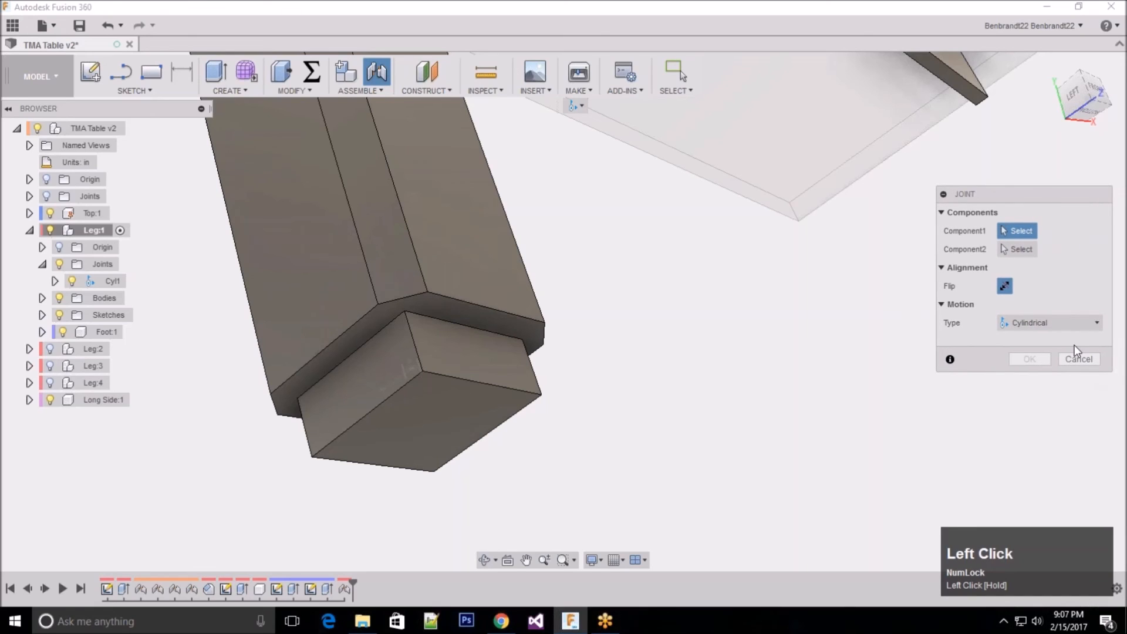
{"action": "left_click", "coordinate": [1081, 357]}
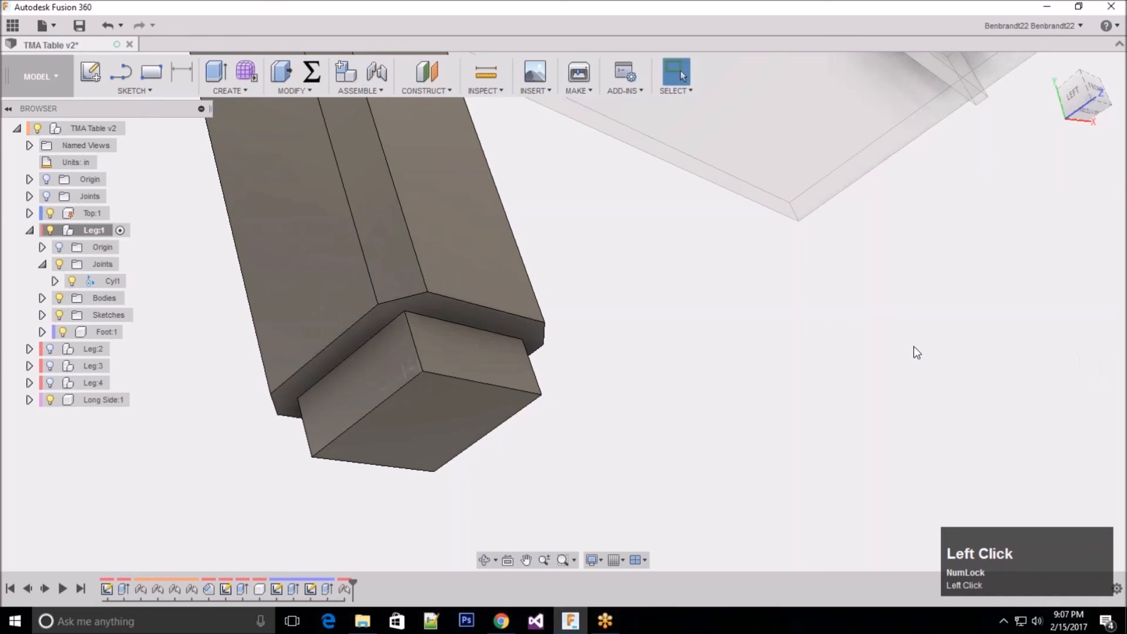
Step: Activate the top-level TMA Table component and hide the joints of Leg:1
{"action": "scroll", "coordinate": [536, 400], "scroll_direction": "up", "scroll_amount": 5}
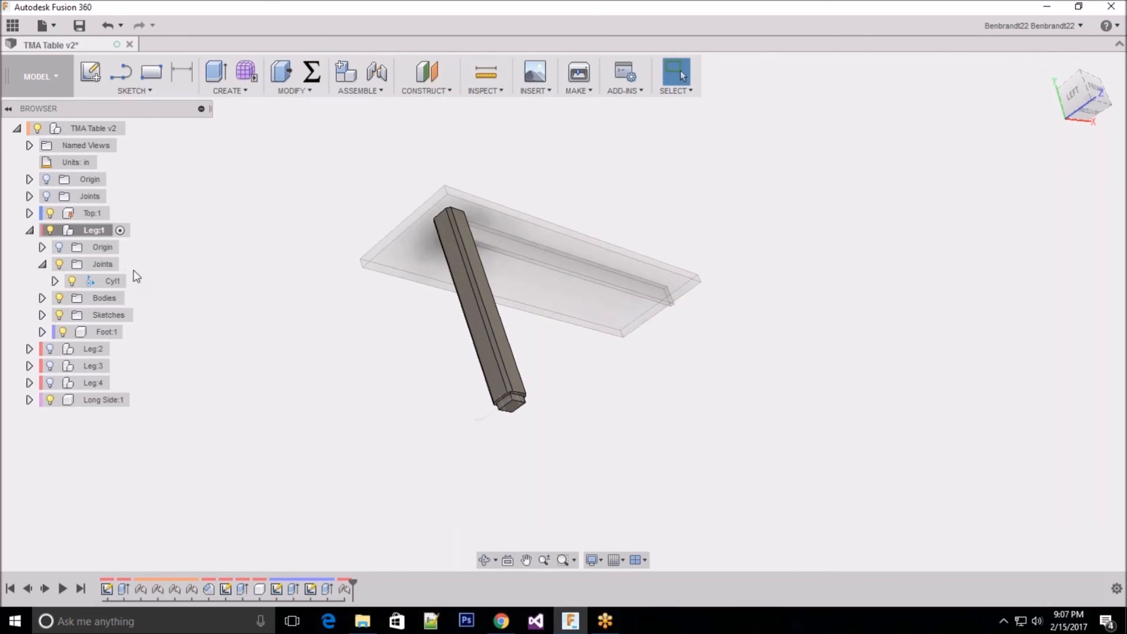
{"action": "left_click", "coordinate": [133, 129]}
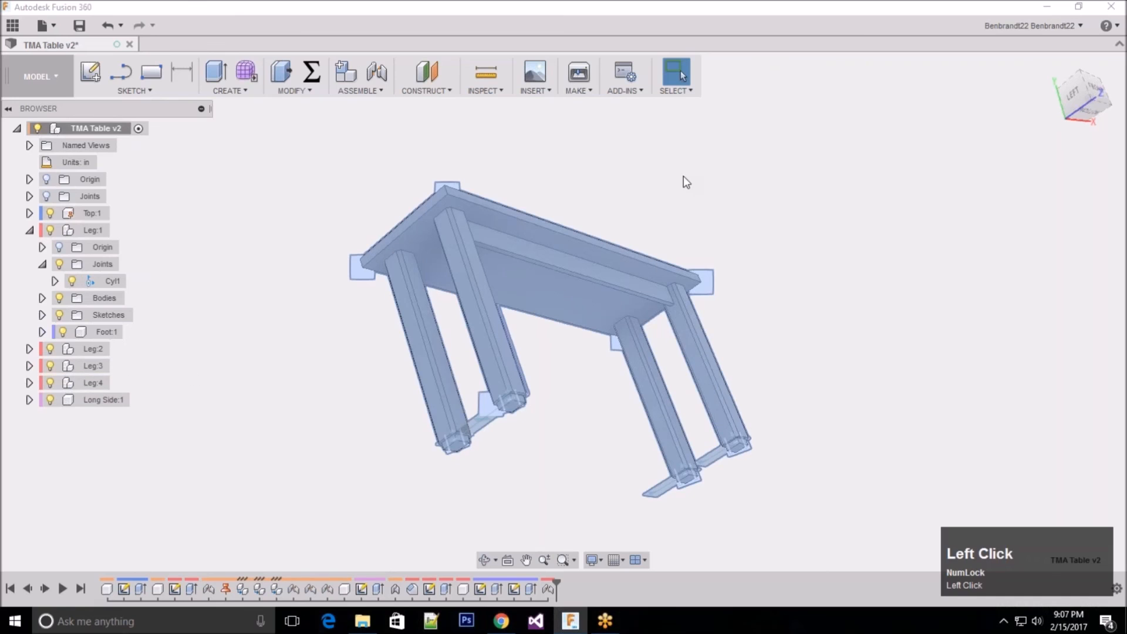
{"action": "left_click", "coordinate": [646, 181]}
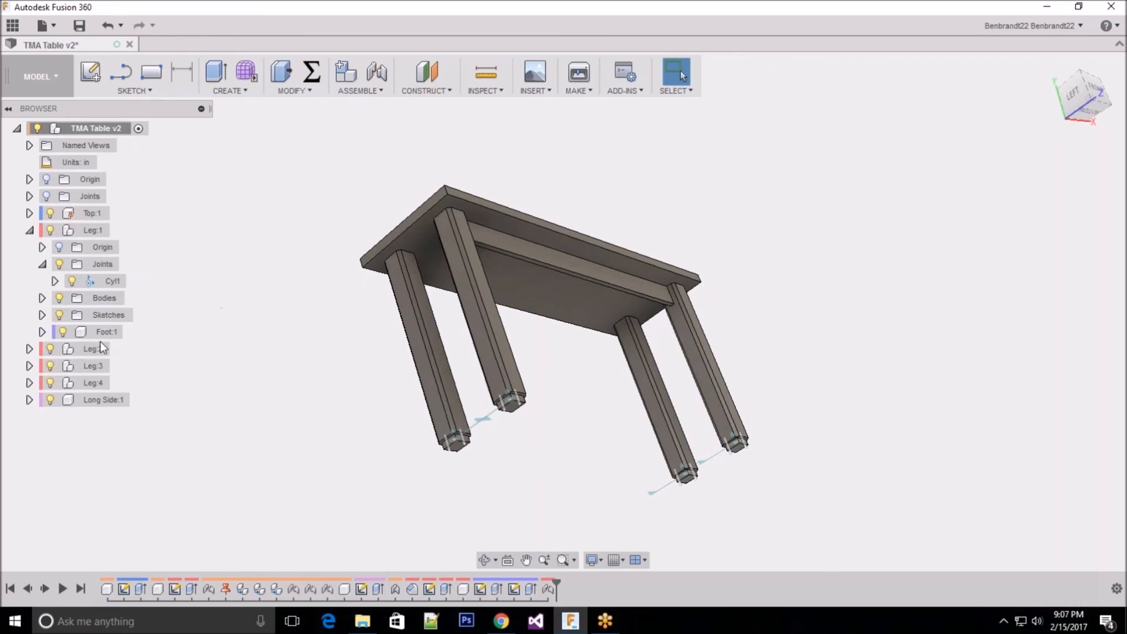
{"action": "left_click", "coordinate": [59, 264]}
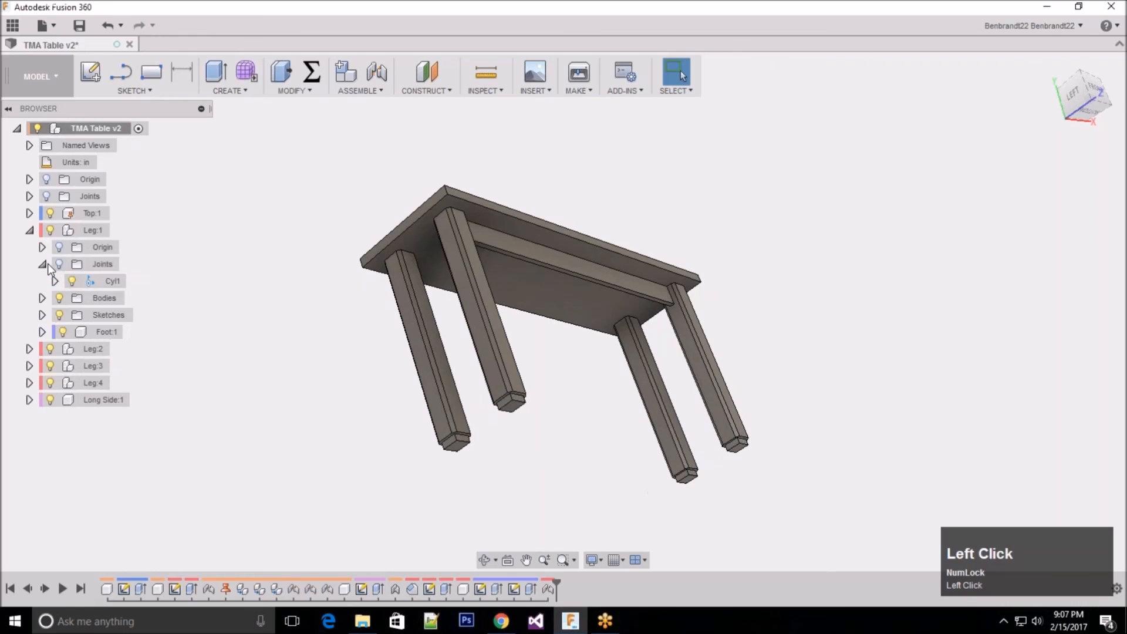
{"action": "middle_click_drag", "start_coordinate": [576, 353], "coordinate": [492, 209]}
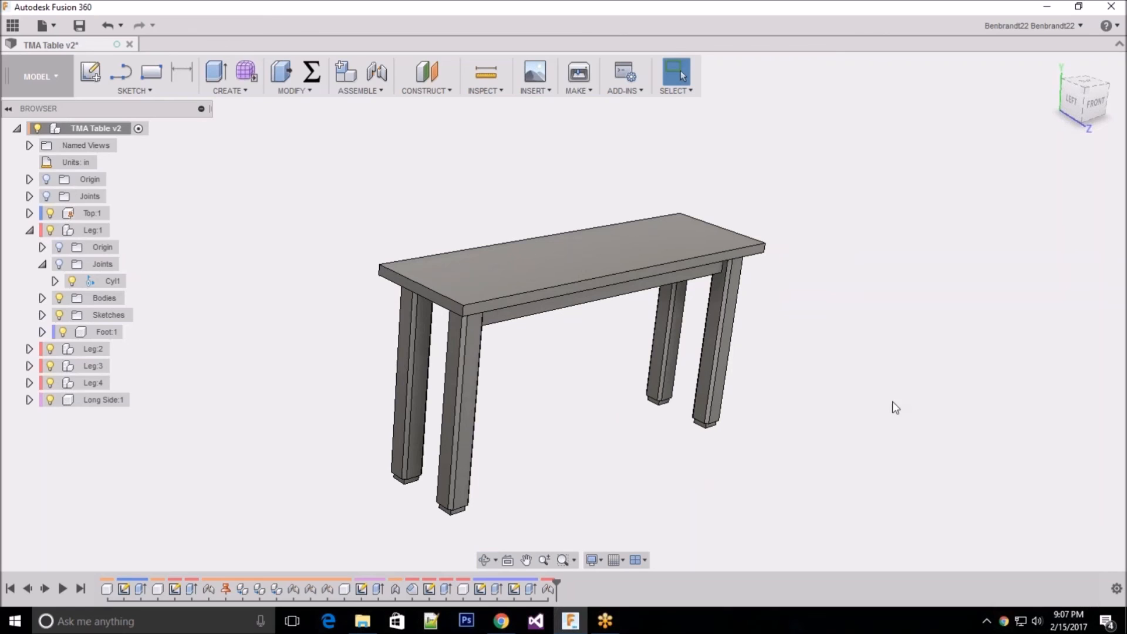
{"action": "left_click", "coordinate": [517, 408]}
{"action": "left_click", "coordinate": [526, 281]}
{"action": "right_click", "coordinate": [105, 125]}
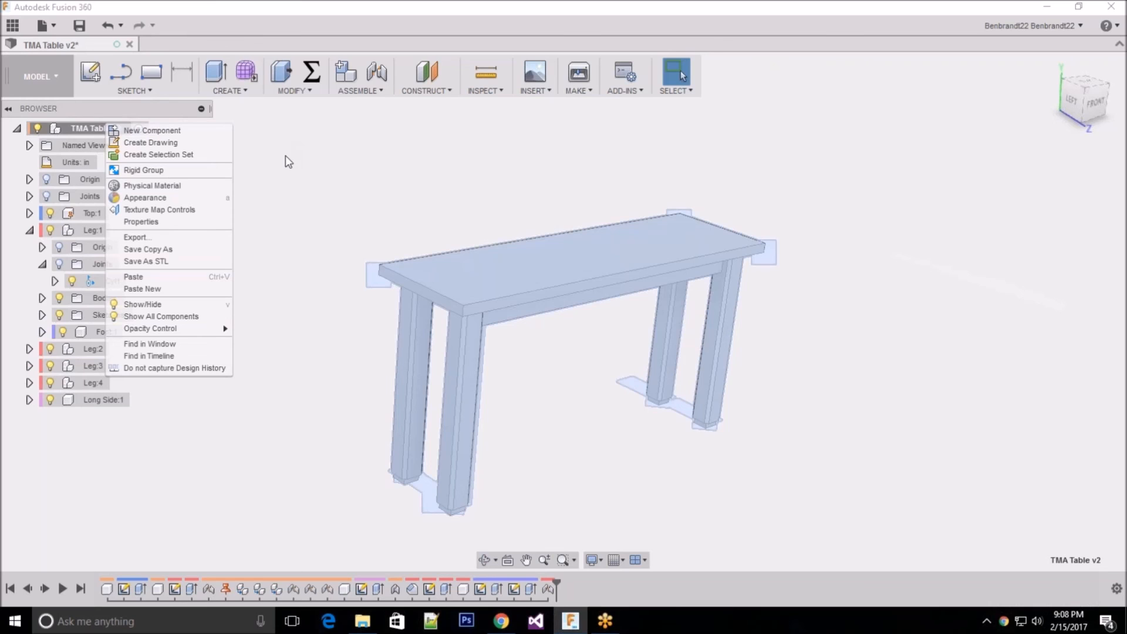
{"action": "left_click", "coordinate": [341, 190]}
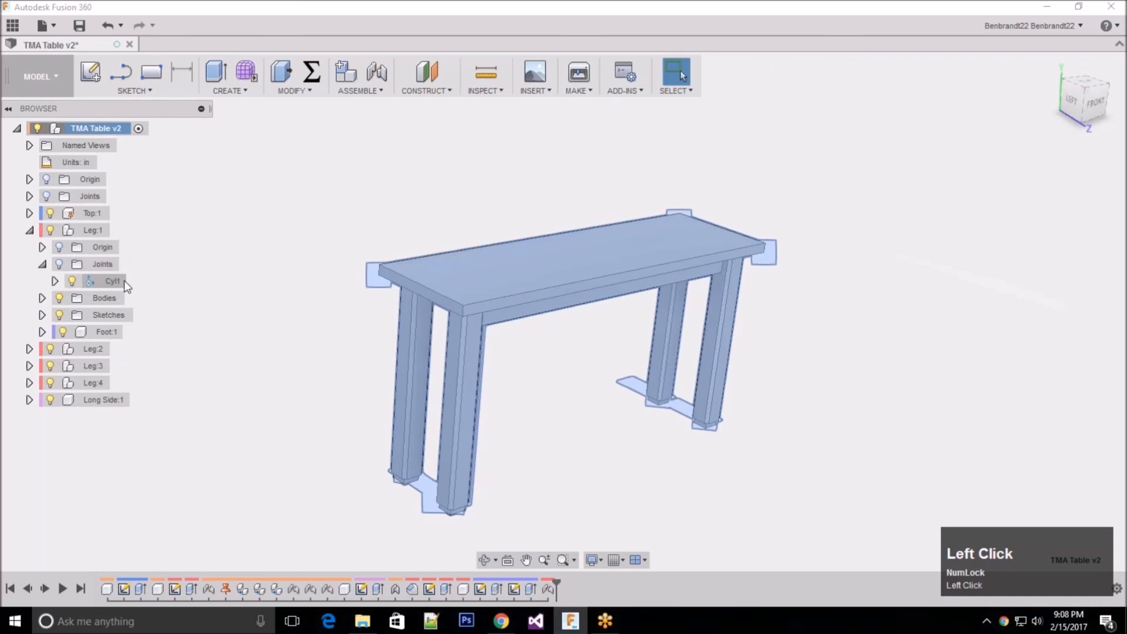
{"action": "left_click", "coordinate": [298, 188]}
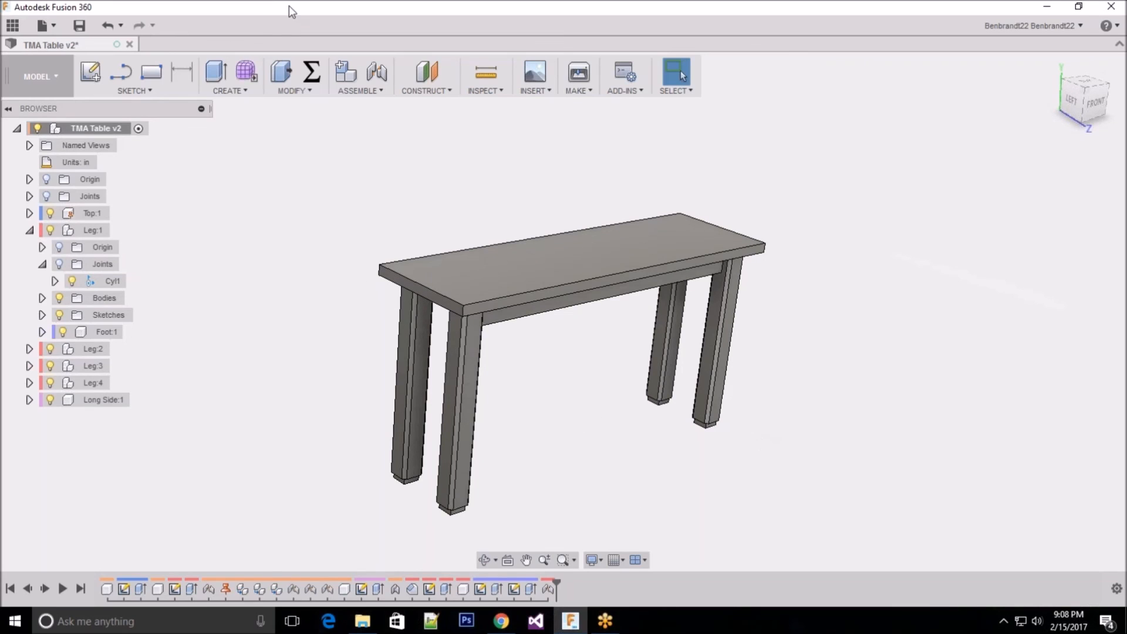
Step: Copy the Leg:1 component and paste it into the top-level TMA Table component as a linked instance
{"action": "right_click", "coordinate": [78, 228]}
{"action": "left_click", "coordinate": [146, 435]}
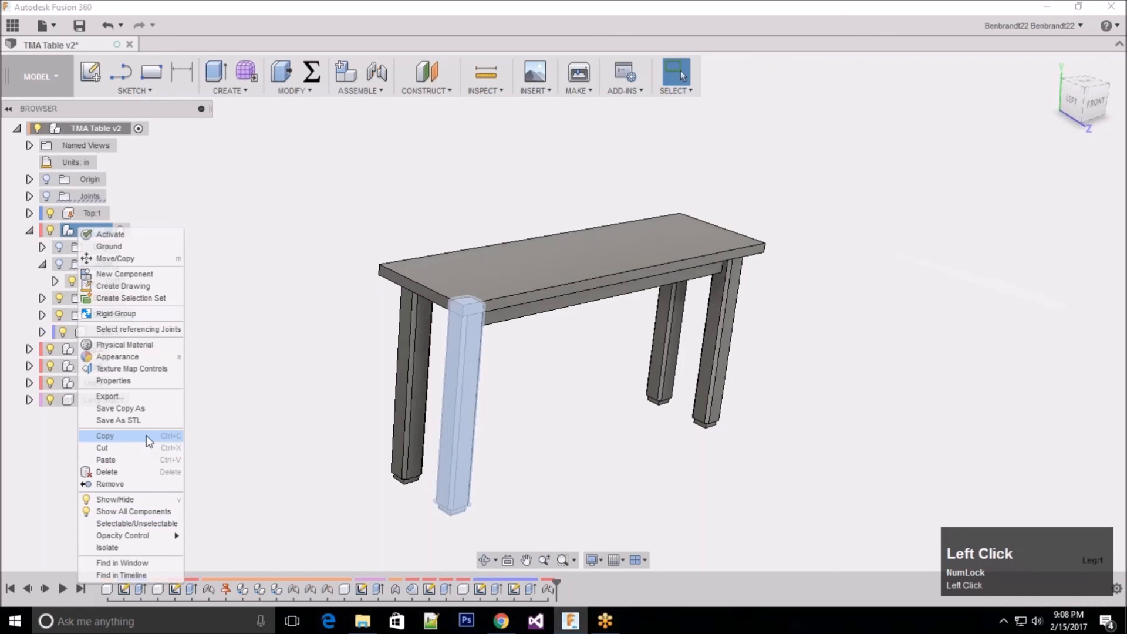
{"action": "right_click", "coordinate": [83, 128]}
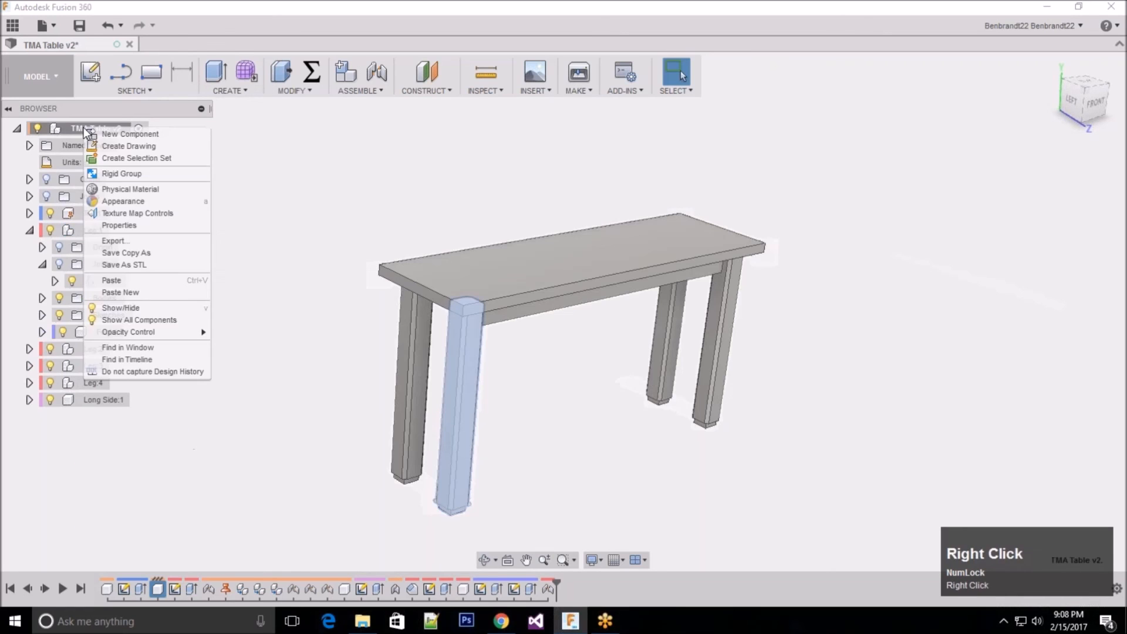
{"action": "left_click", "coordinate": [165, 286]}
{"action": "scroll", "coordinate": [517, 415], "scroll_direction": "down", "scroll_amount": 2}
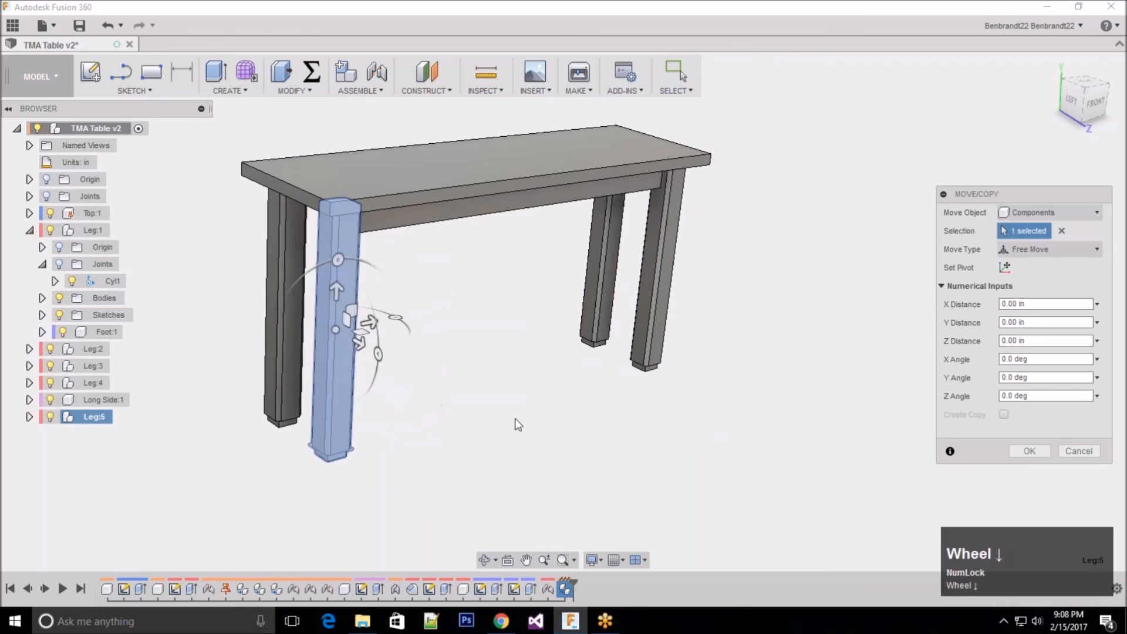
{"action": "scroll", "coordinate": [516, 417], "scroll_direction": "up", "scroll_amount": 2}
{"action": "middle_click_drag", "start_coordinate": [553, 333], "coordinate": [539, 337], "text": "shift"}
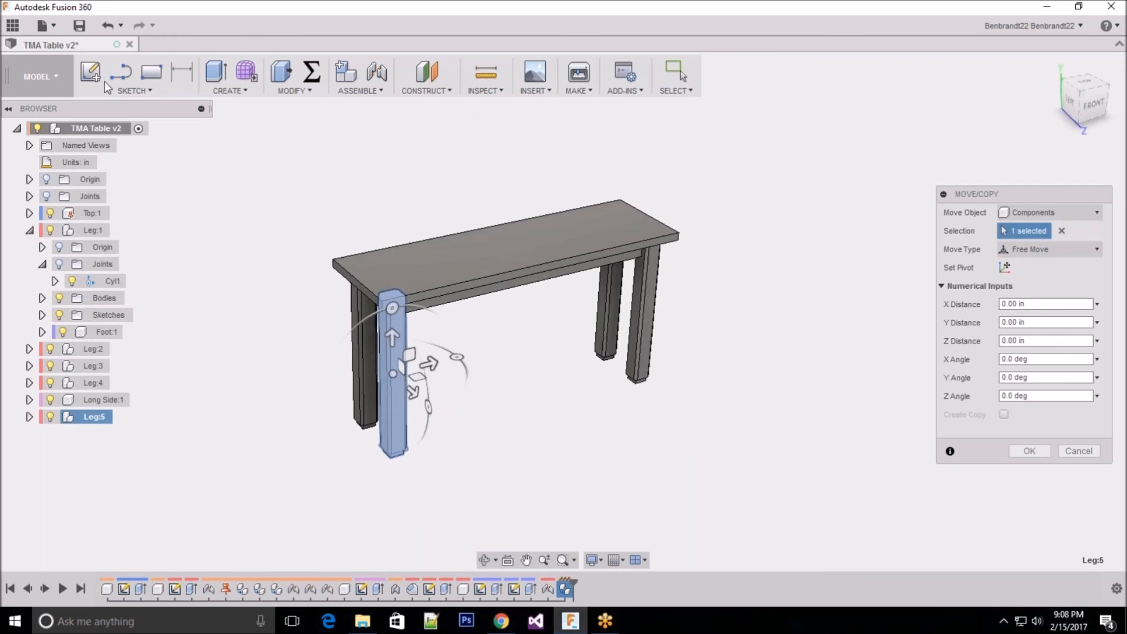
{"action": "left_click", "coordinate": [354, 92]}
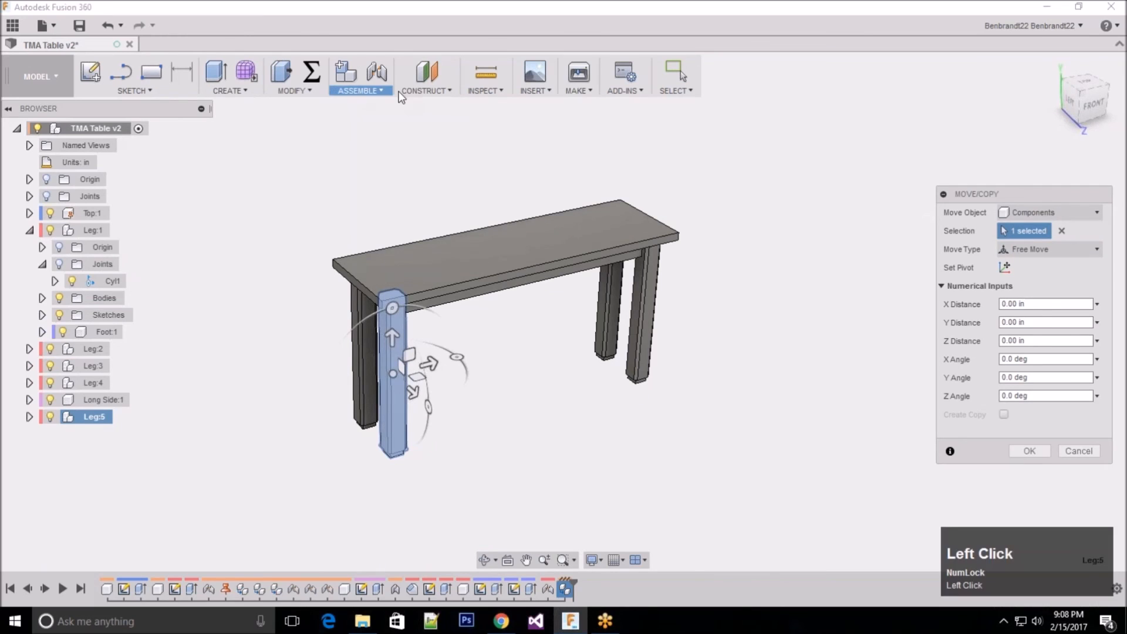
{"action": "mouse_move", "coordinate": [300, 92]}
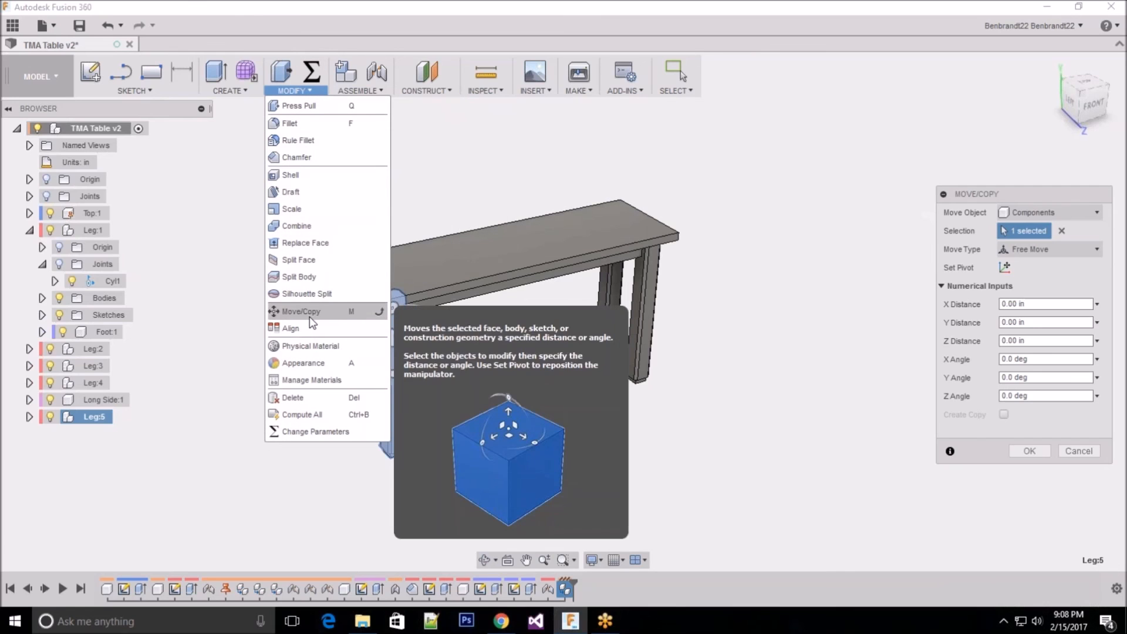
{"action": "left_click", "coordinate": [296, 91]}
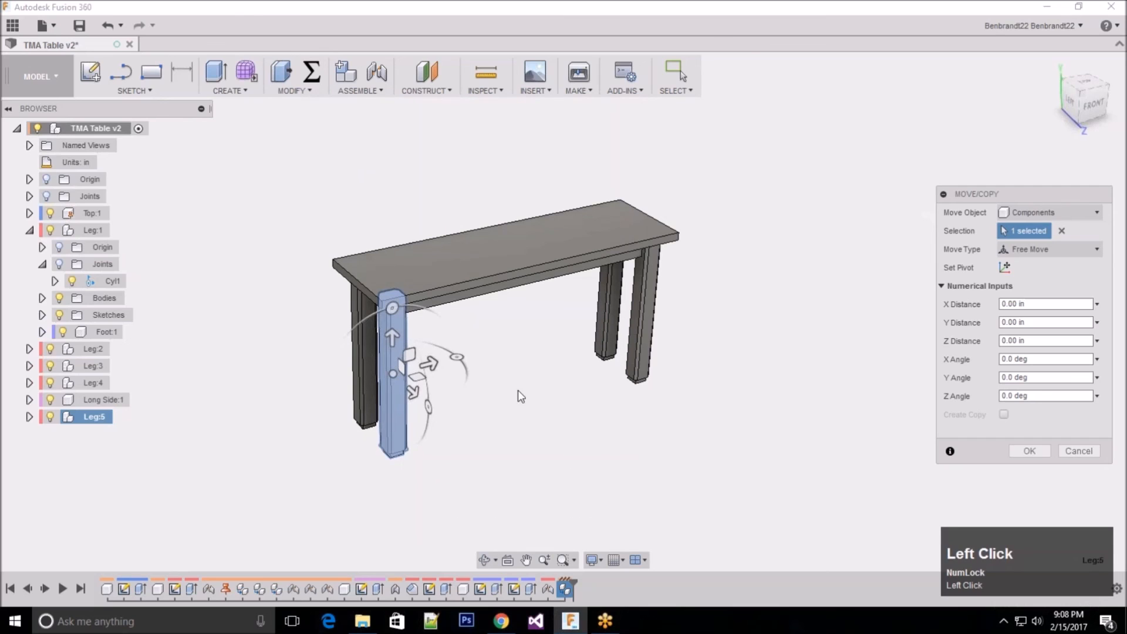
Step: Try moving the pasted Leg:5 component away from the table, 25 in along Z and 35 in along X
{"action": "left_click_drag", "start_coordinate": [428, 364], "coordinate": [626, 423]}
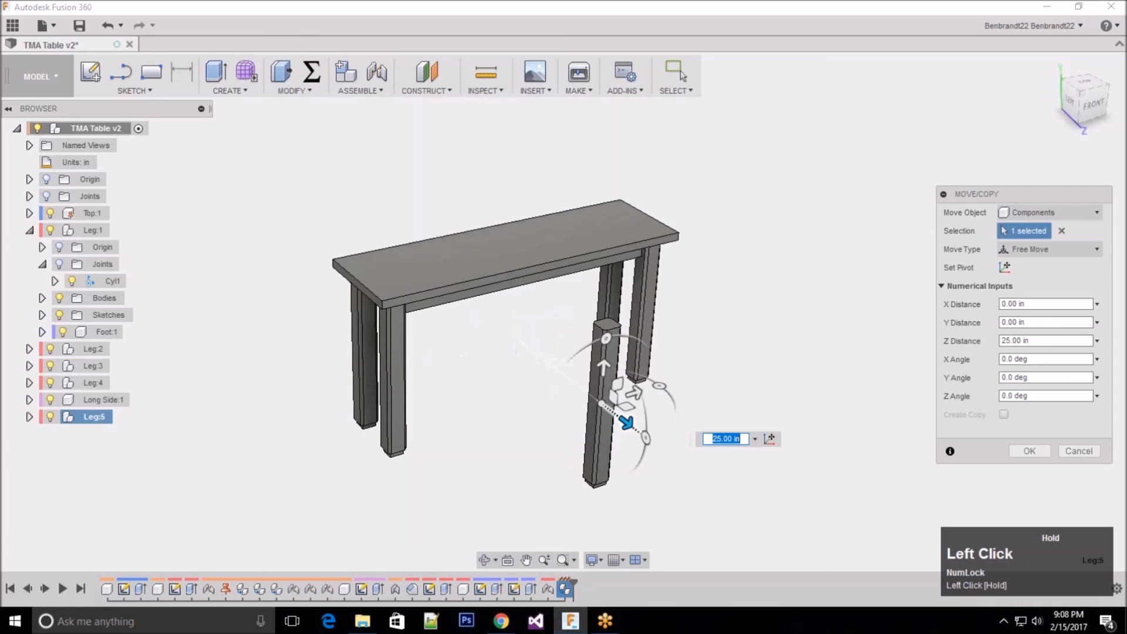
{"action": "left_click_drag", "start_coordinate": [633, 394], "coordinate": [810, 383]}
{"action": "scroll", "coordinate": [682, 355], "scroll_direction": "down", "scroll_amount": 4}
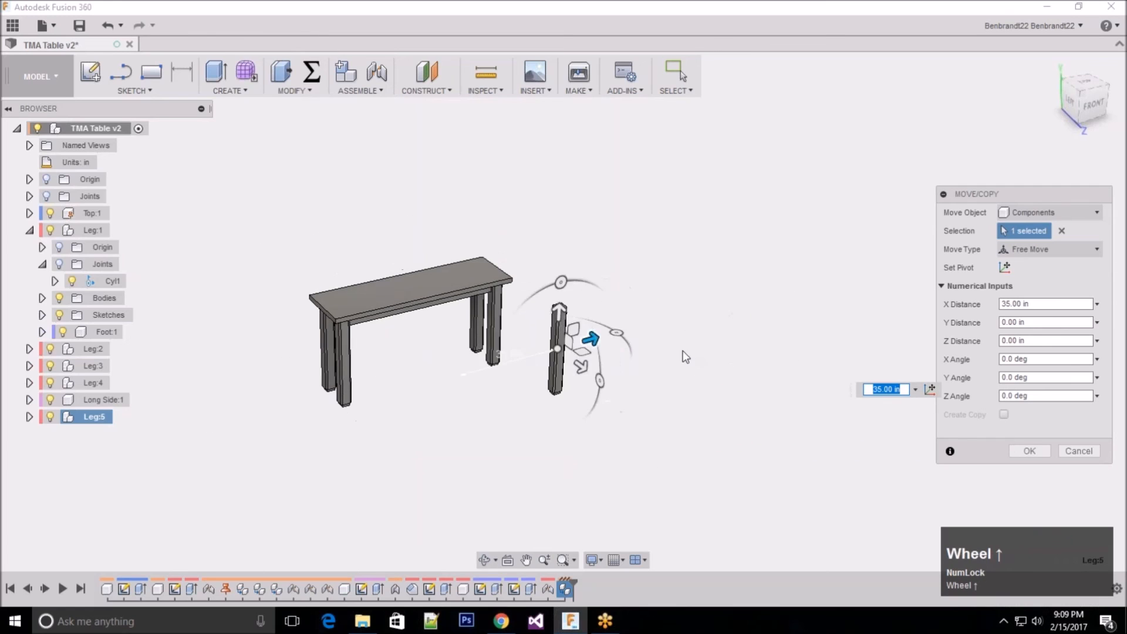
{"action": "scroll", "coordinate": [532, 365], "scroll_direction": "up", "scroll_amount": 4}
{"action": "scroll", "coordinate": [533, 365], "scroll_direction": "down", "scroll_amount": 7}
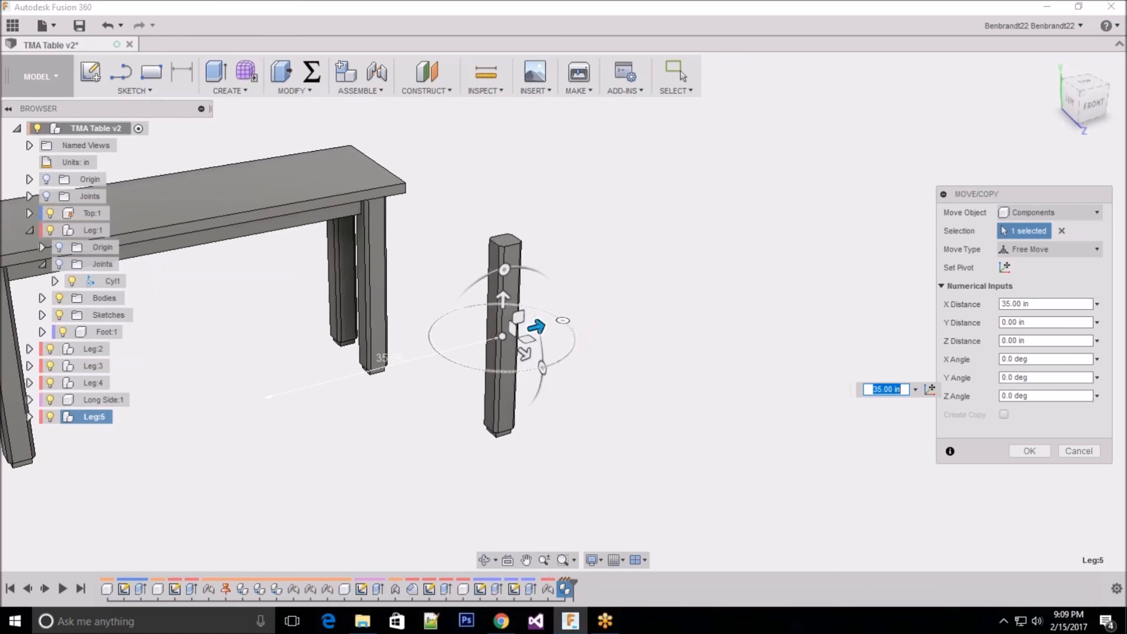
Step: Try rotating Leg:5 about its Y axis to -135 and -85 degrees, and cancel the Move/Copy operation
{"action": "mouse_move", "coordinate": [561, 319]}
{"action": "left_mouse_down"}
{"action": "mouse_move", "coordinate": [566, 352]}
{"action": "mouse_move", "coordinate": [486, 360]}
{"action": "mouse_move", "coordinate": [495, 370]}
{"action": "mouse_move", "coordinate": [566, 322]}
{"action": "mouse_move", "coordinate": [549, 363]}
{"action": "mouse_move", "coordinate": [519, 368]}
{"action": "mouse_move", "coordinate": [571, 354]}
{"action": "mouse_move", "coordinate": [576, 307]}
{"action": "mouse_move", "coordinate": [578, 318]}
{"action": "left_mouse_up"}
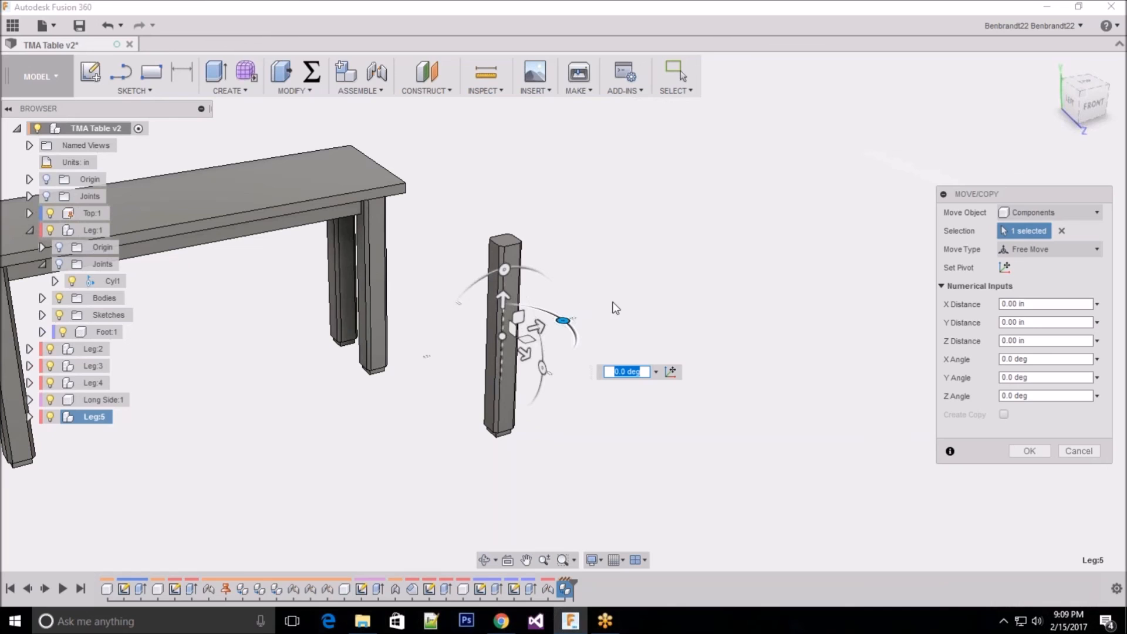
{"action": "left_click_drag", "start_coordinate": [564, 320], "coordinate": [485, 371]}
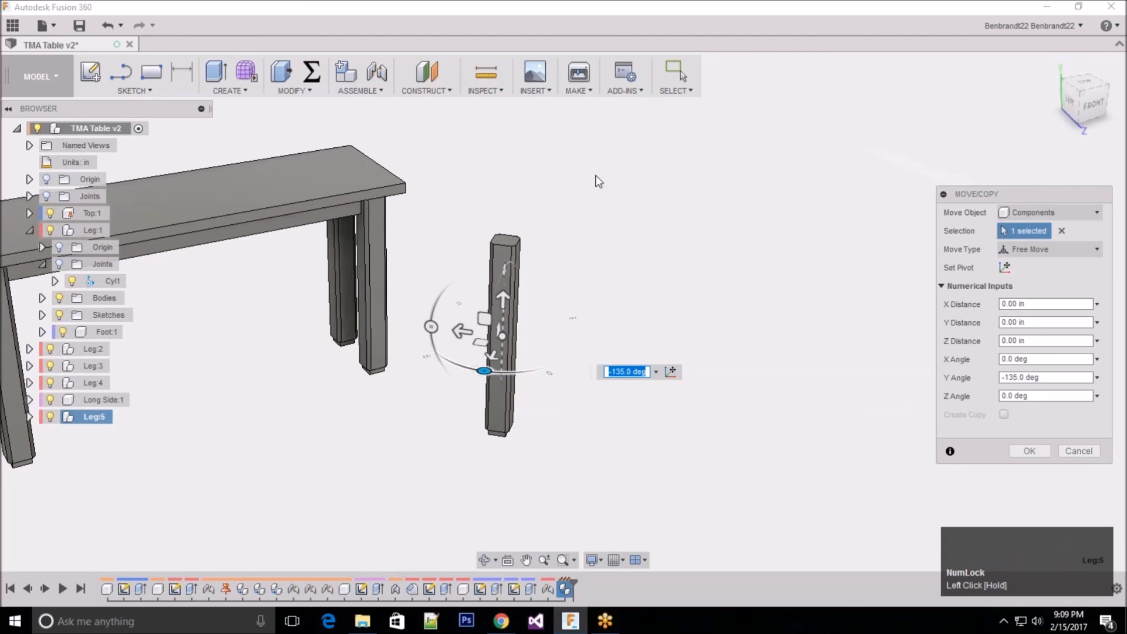
{"action": "left_click_drag", "start_coordinate": [485, 371], "coordinate": [548, 366]}
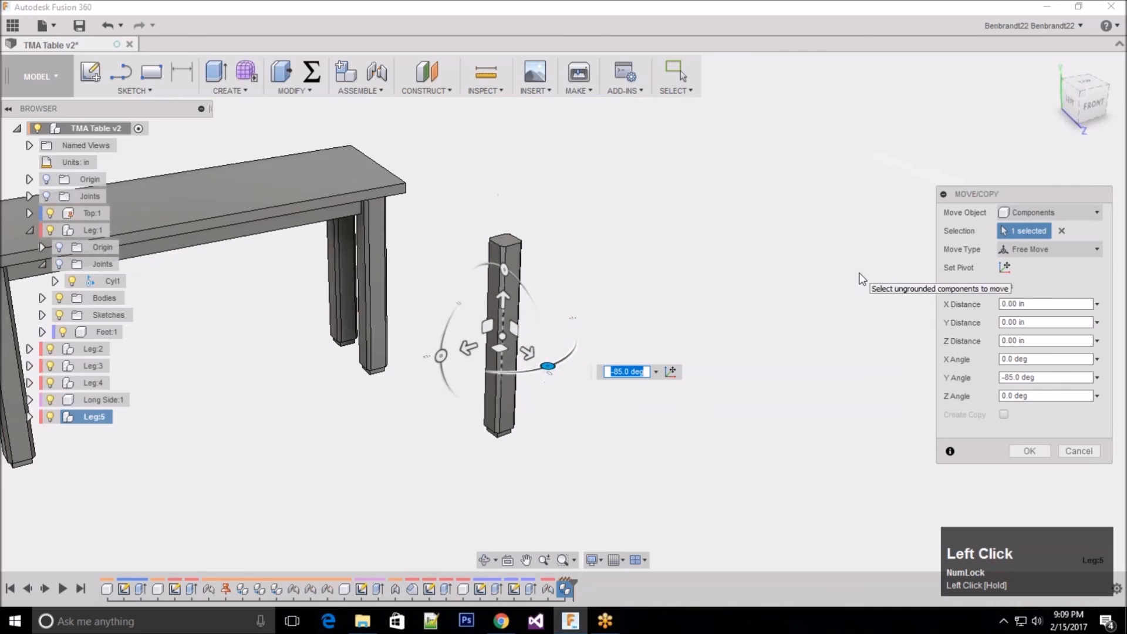
{"action": "left_click", "coordinate": [1082, 453]}
{"action": "scroll", "coordinate": [959, 408], "scroll_direction": "up", "scroll_amount": 3}
{"action": "scroll", "coordinate": [380, 408], "scroll_direction": "down", "scroll_amount": 5}
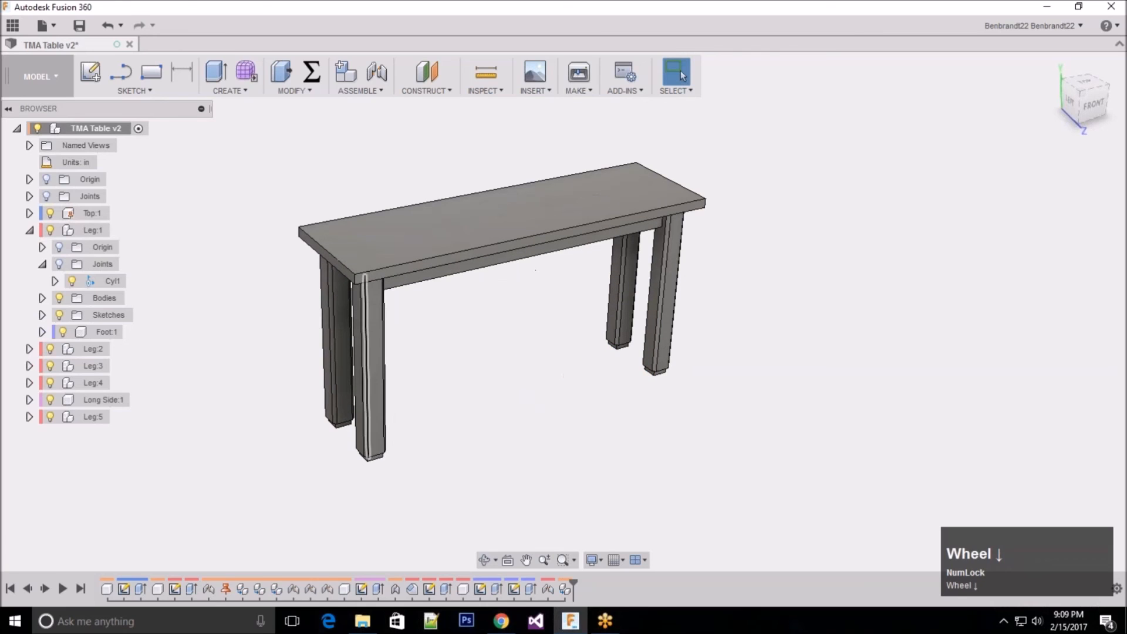
Step: Show the joints of Leg:1 to examine the Cyl1 joint at the feet, and hide them again
{"action": "left_click", "coordinate": [58, 266]}
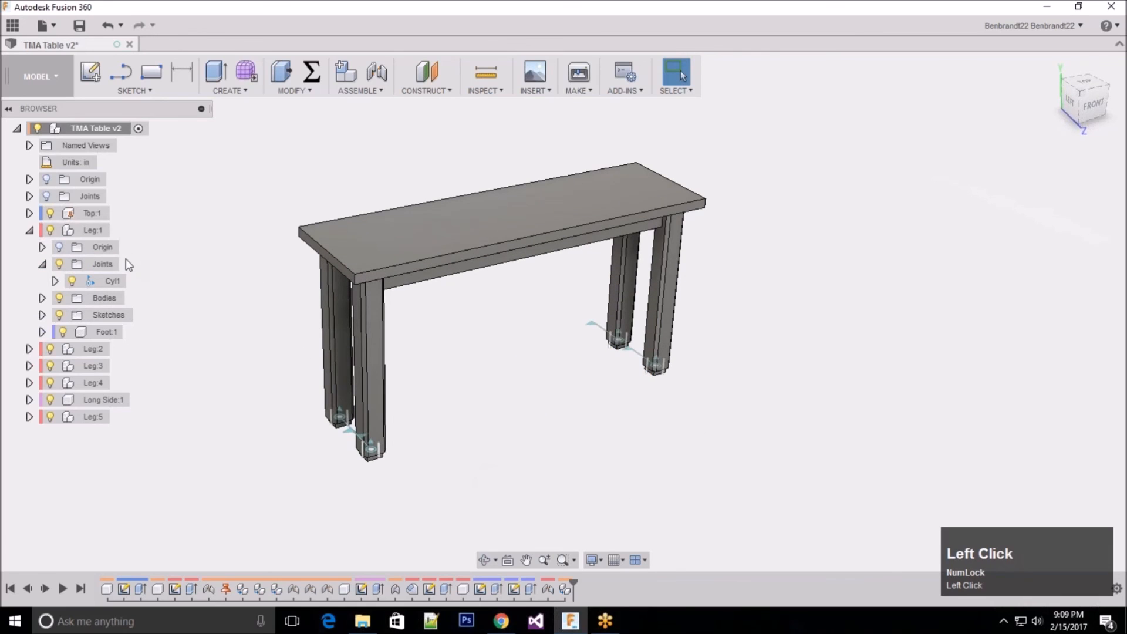
{"action": "left_click", "coordinate": [86, 283]}
{"action": "left_click", "coordinate": [271, 292]}
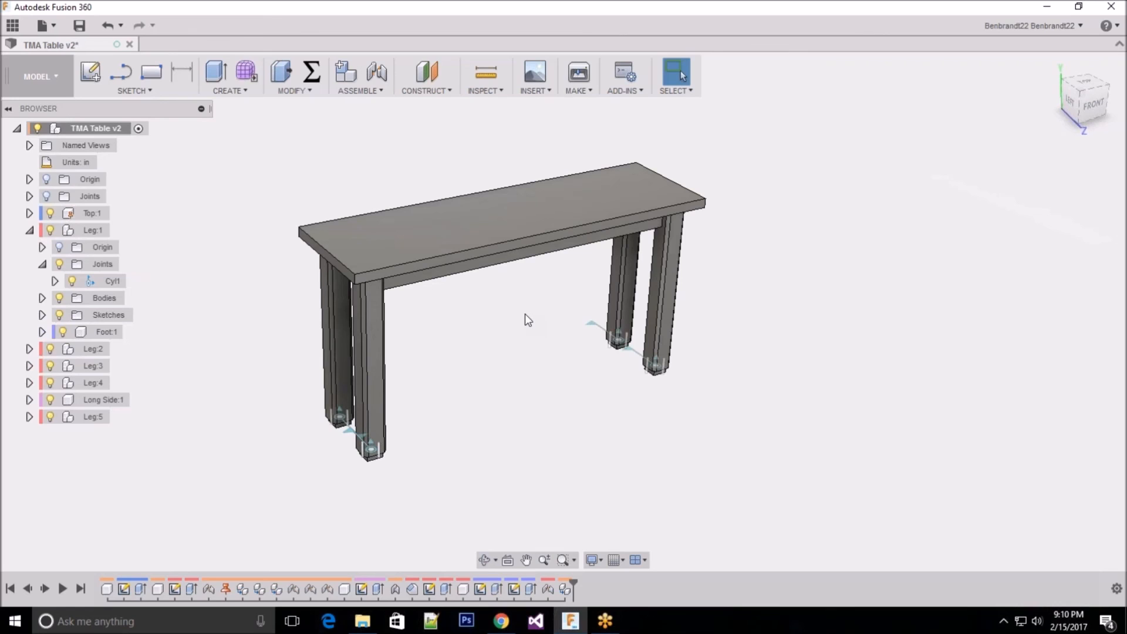
{"action": "left_click", "coordinate": [59, 266]}
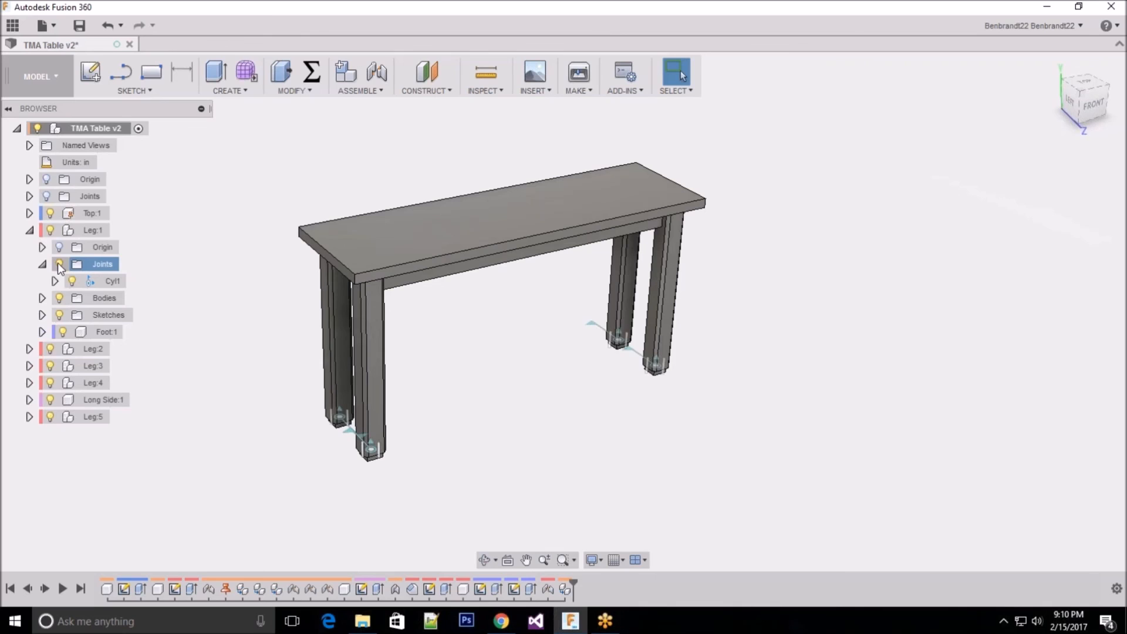
{"action": "left_click", "coordinate": [59, 266]}
{"action": "left_click", "coordinate": [43, 264]}
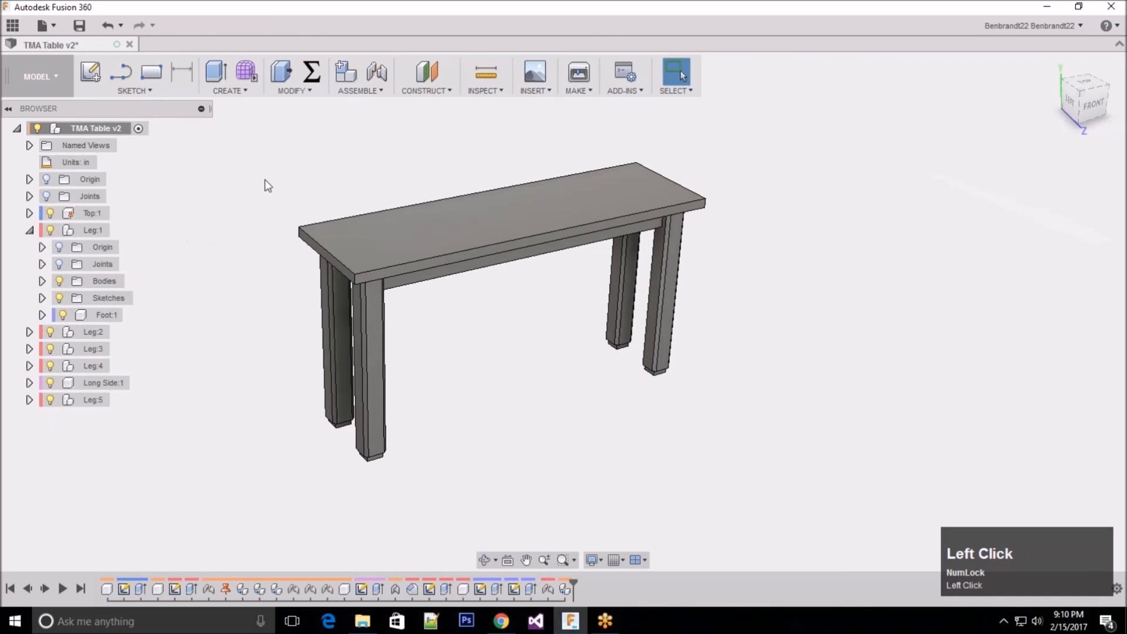
{"action": "scroll", "coordinate": [431, 166], "scroll_direction": "down", "scroll_amount": 1}
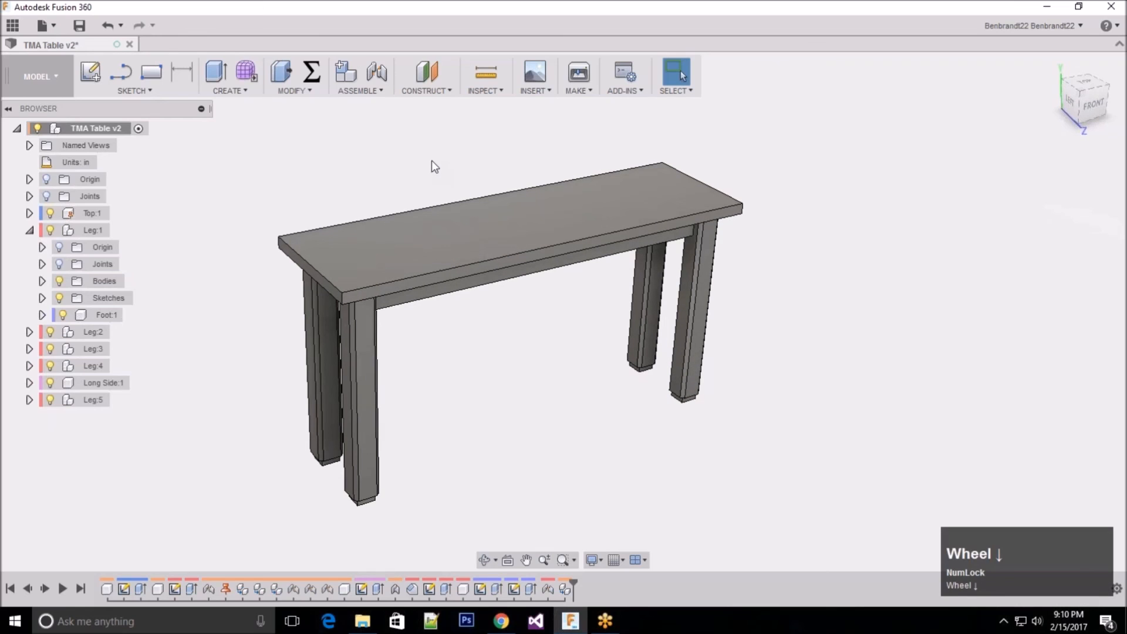